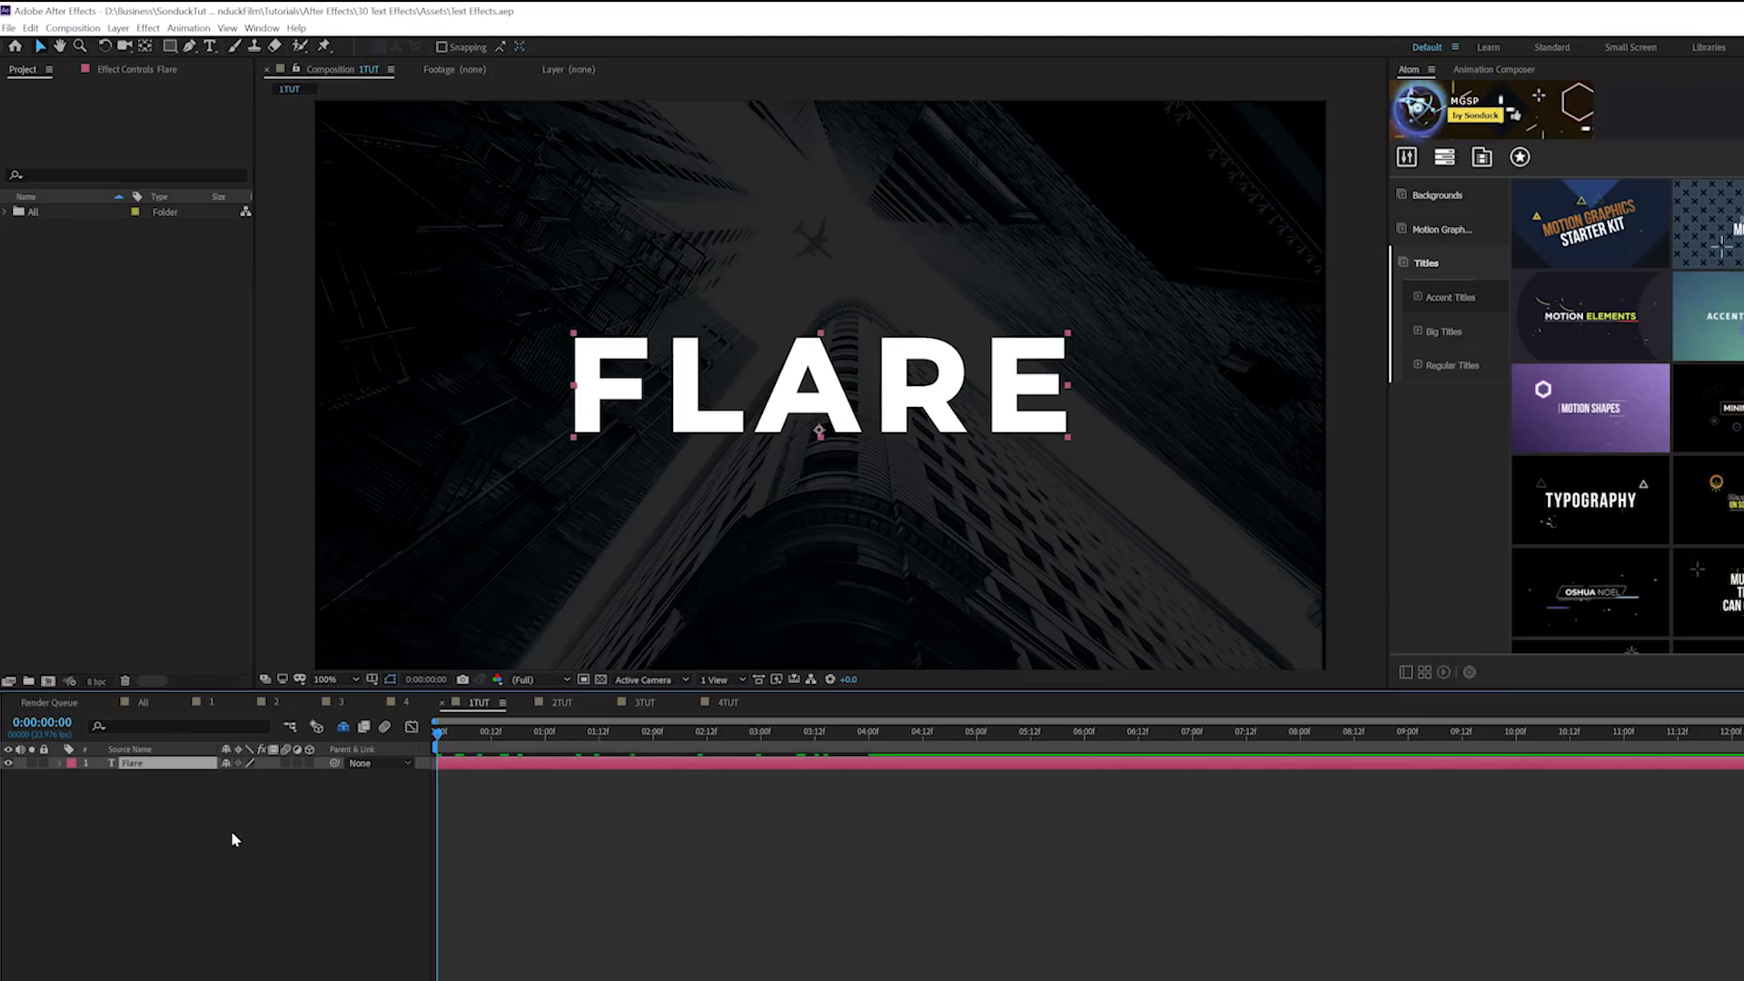
# Create masks from the FLARE text layer, producing a Flare Outlines layer
pyautogui.rightClick(151, 770)
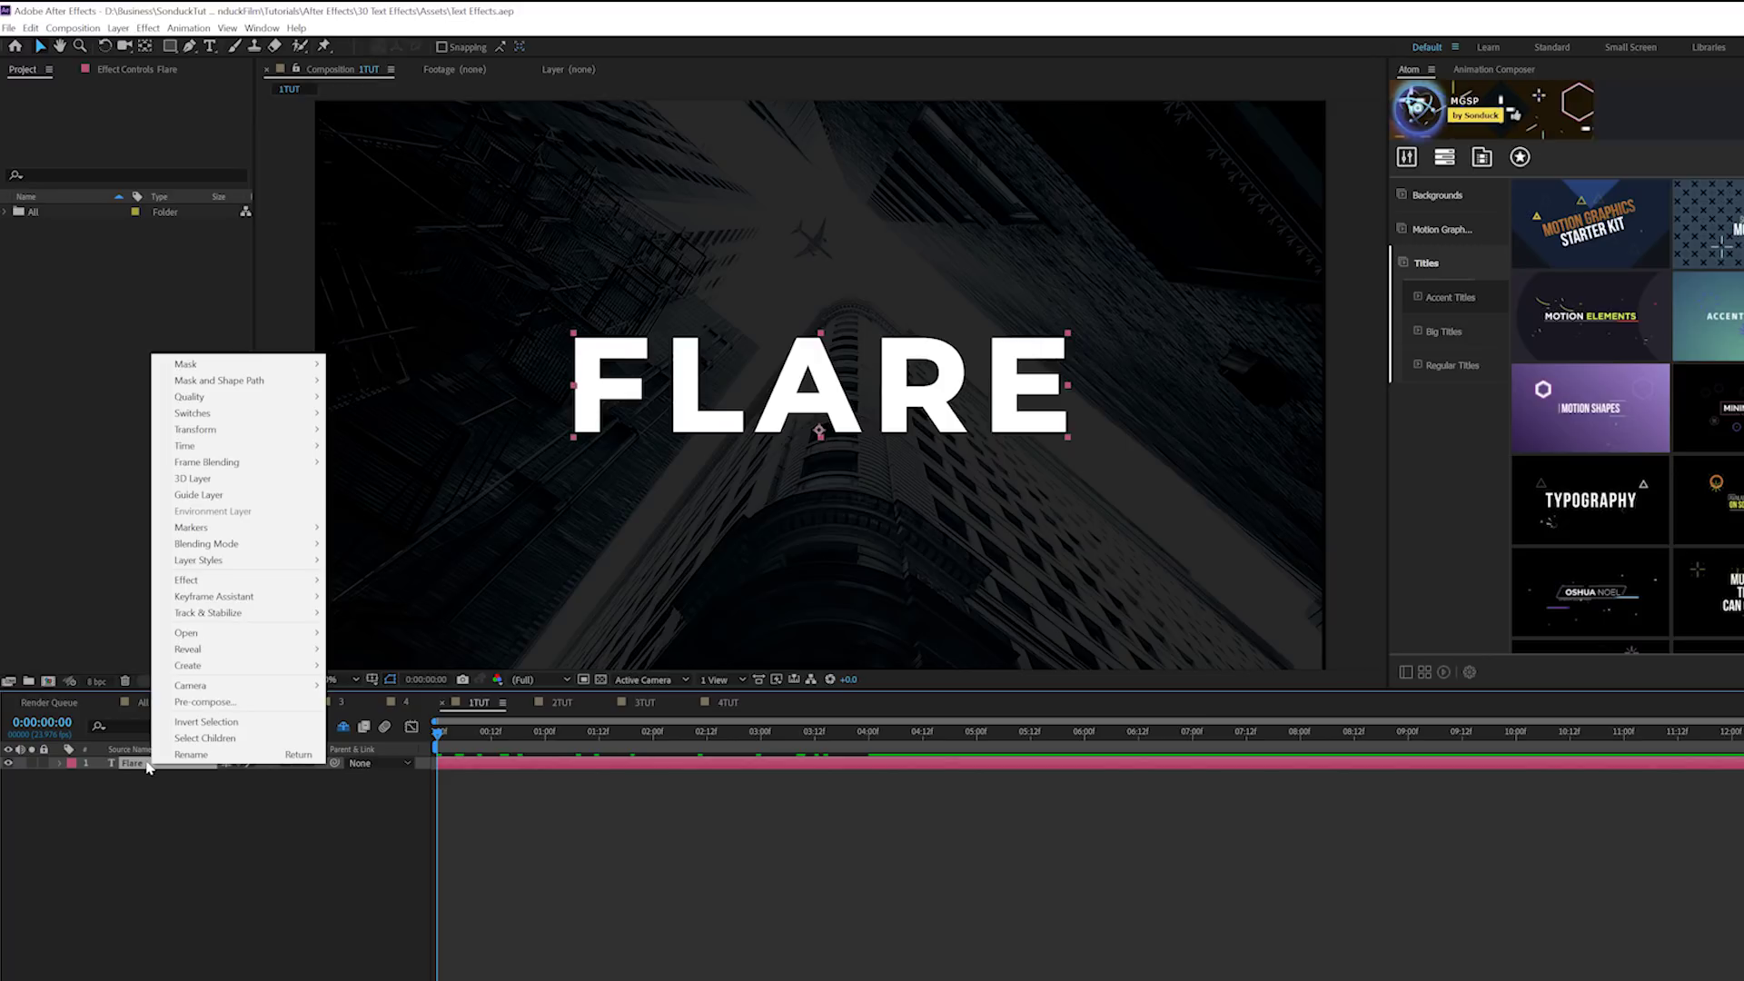
pyautogui.moveTo(236, 665)
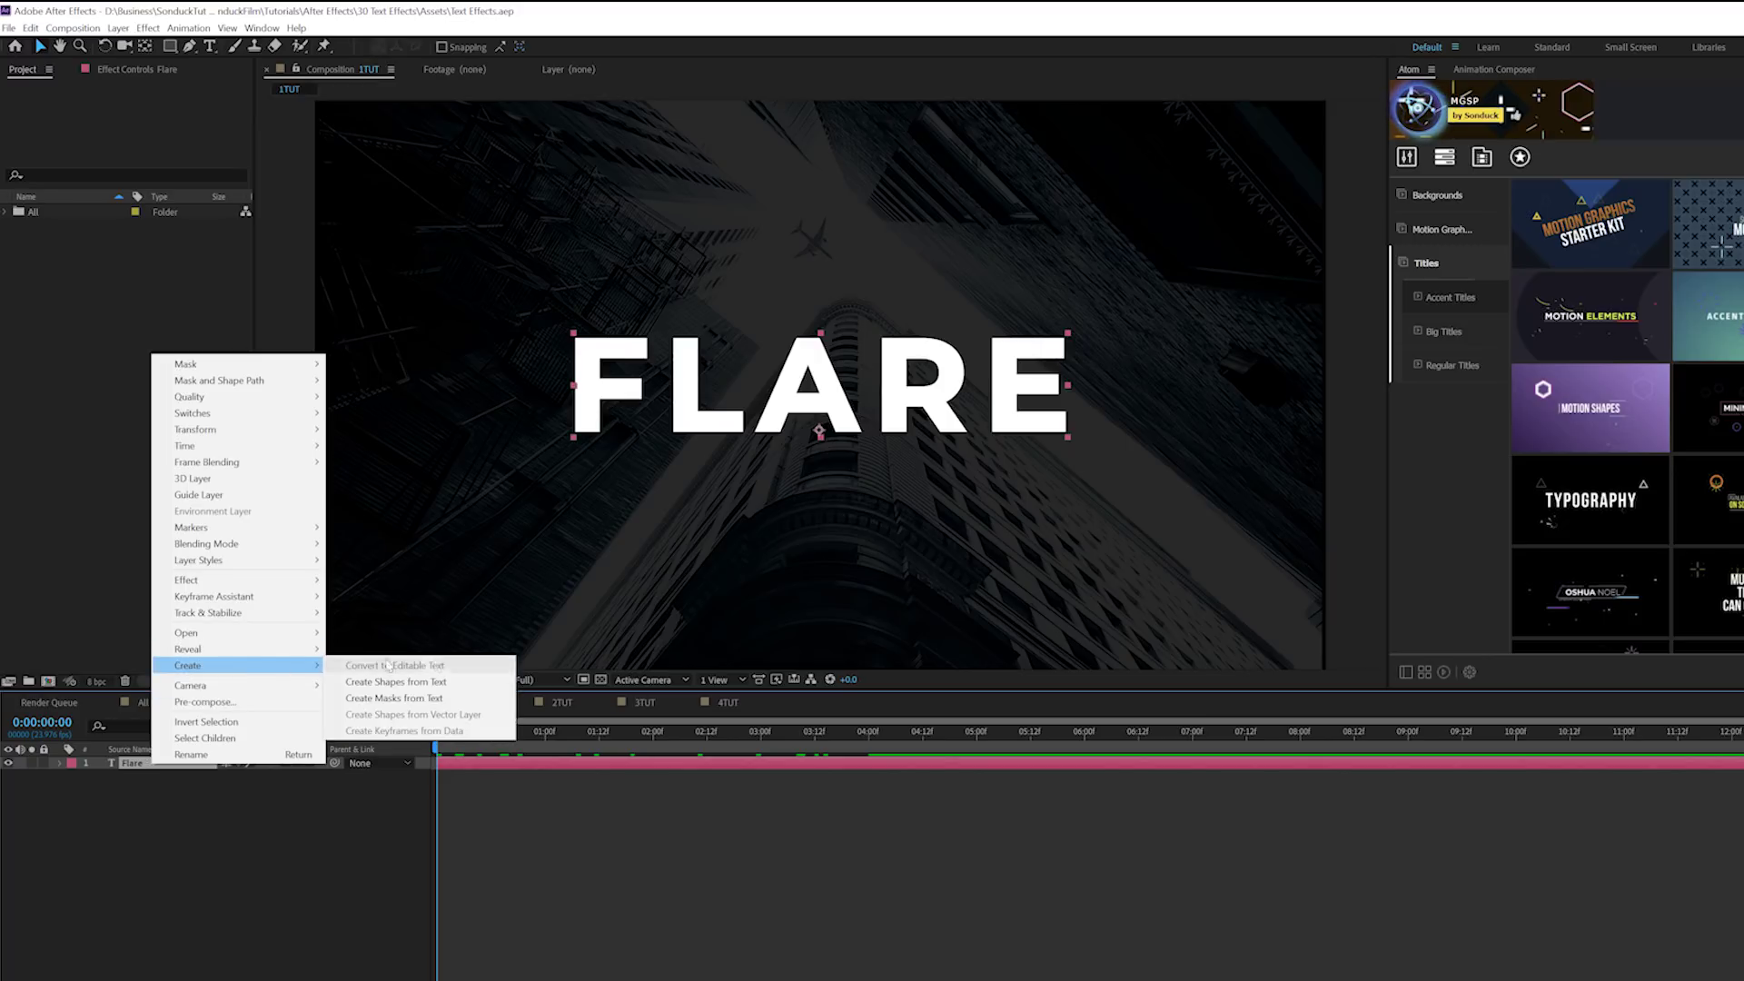
pyautogui.click(420, 699)
pyautogui.scroll(1, 570, 501)
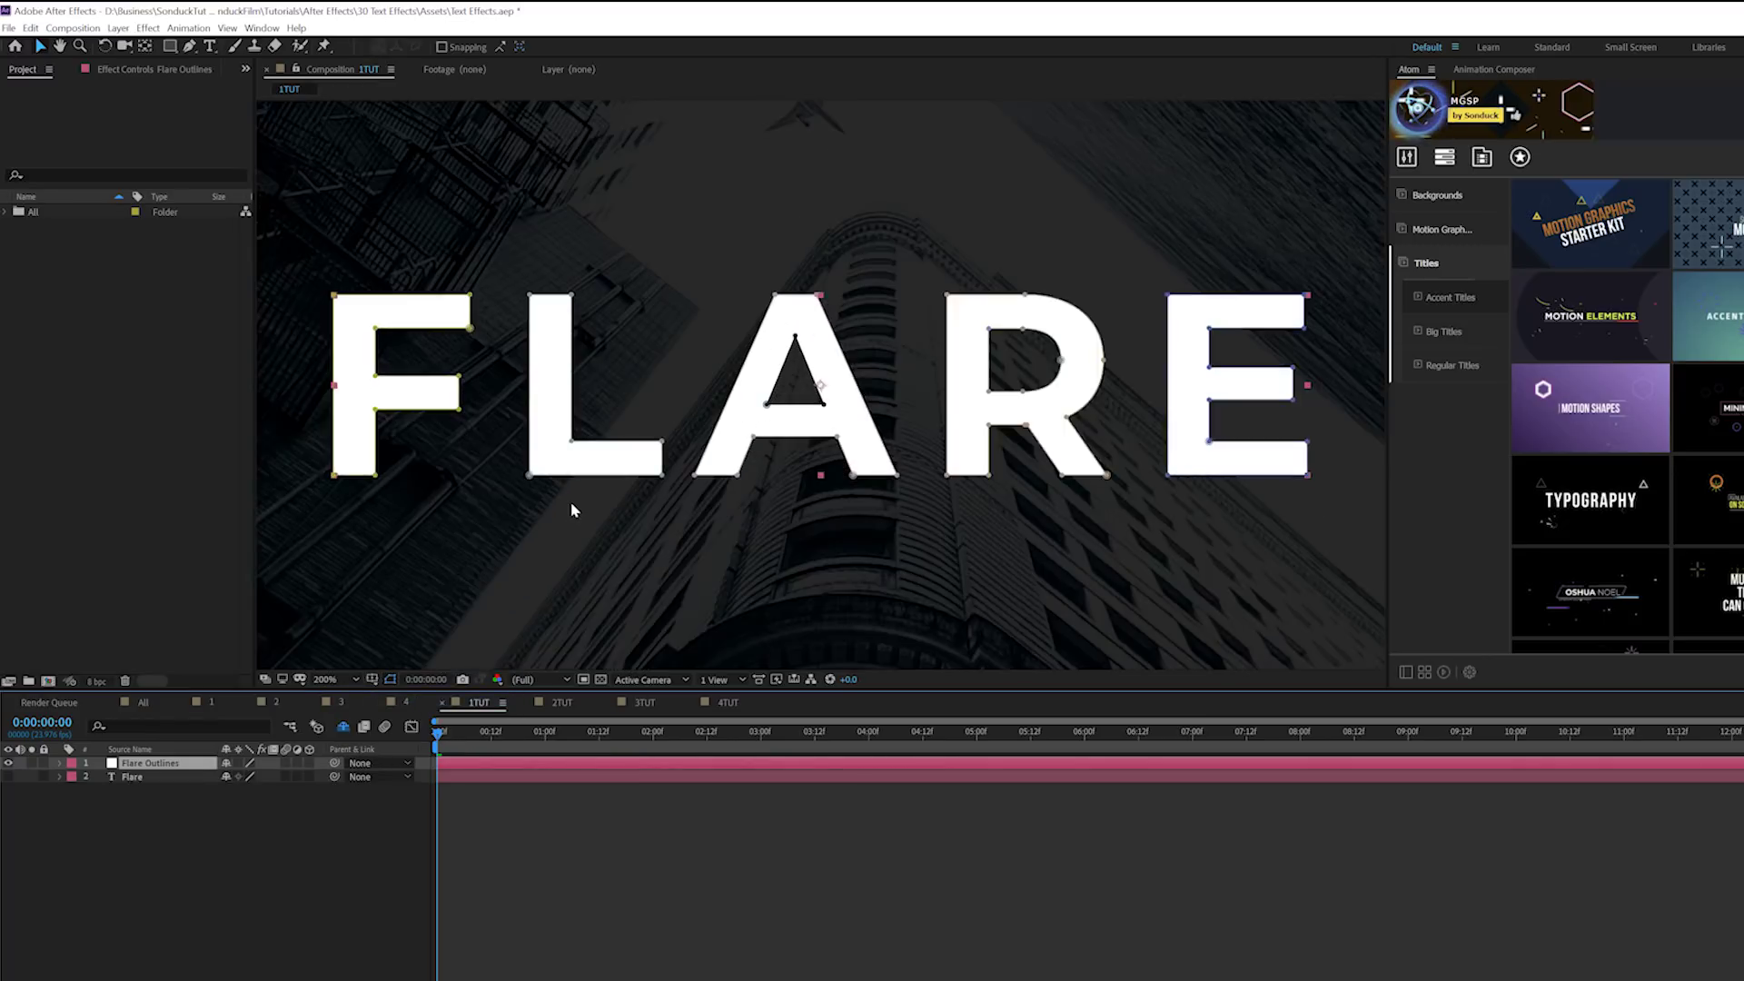
pyautogui.scroll(-1, 600, 497)
pyautogui.scroll(1, 556, 450)
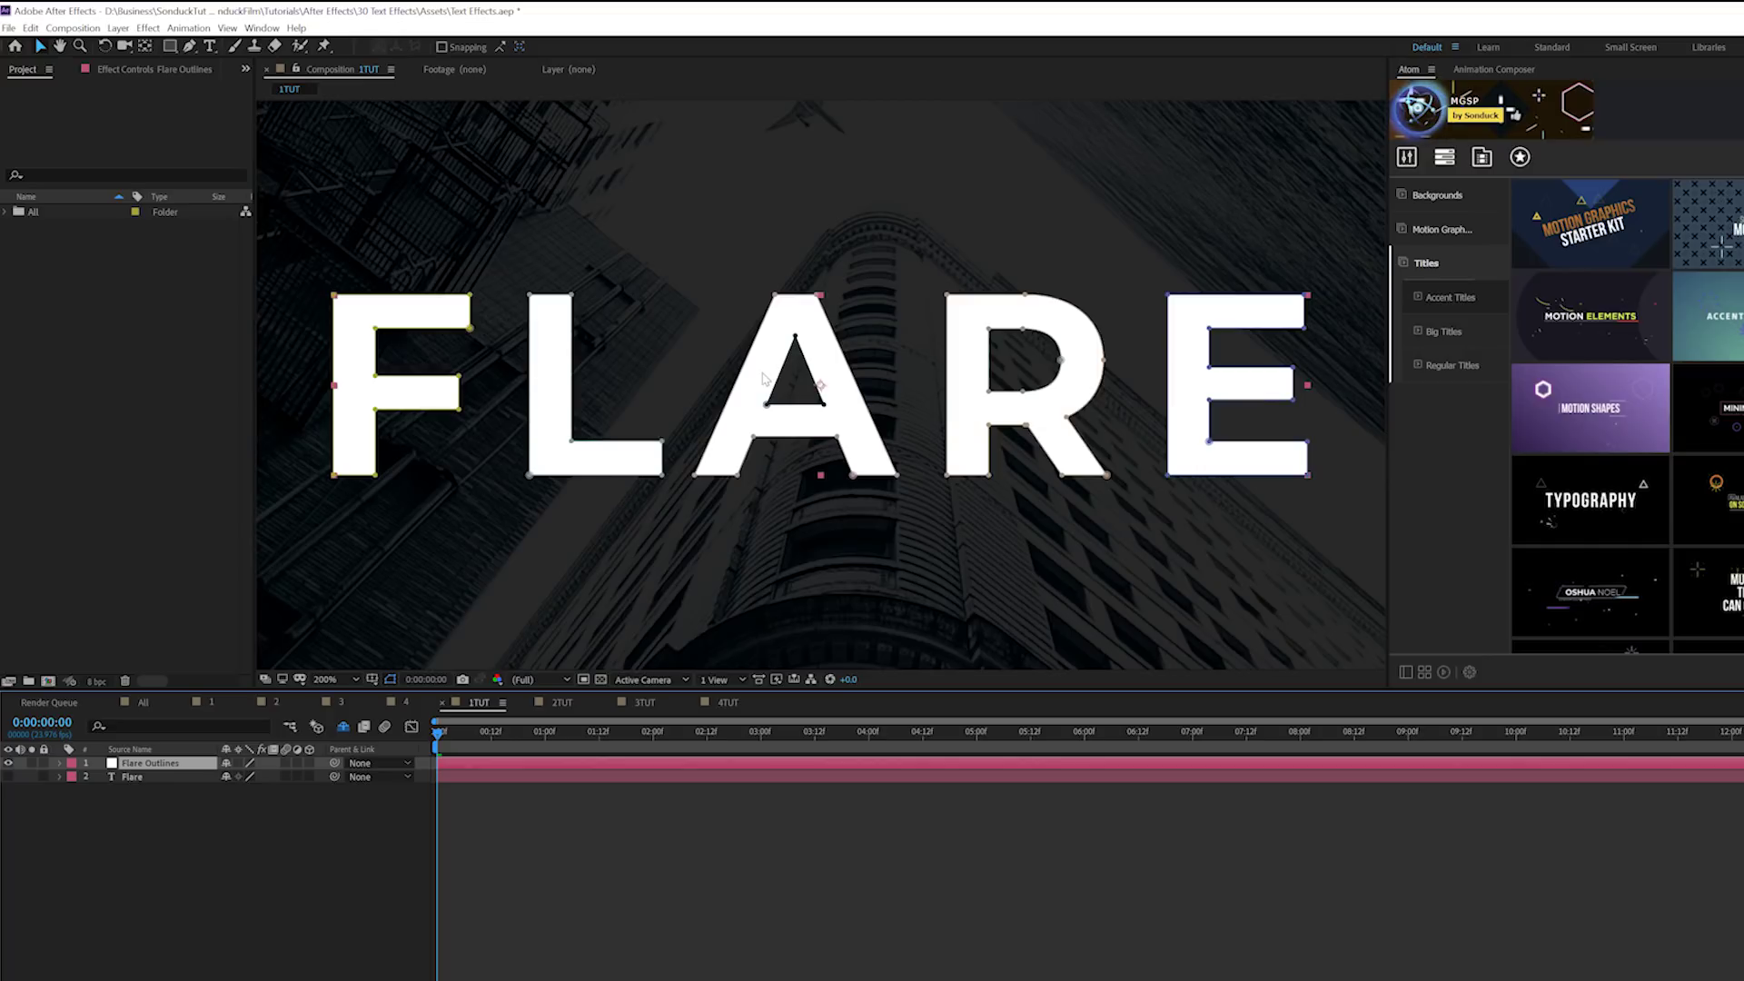
# Apply a Stroke effect to Flare Outlines with Paint Style set to Reveal Original Image
pyautogui.click(134, 756)
pyautogui.click(148, 27)
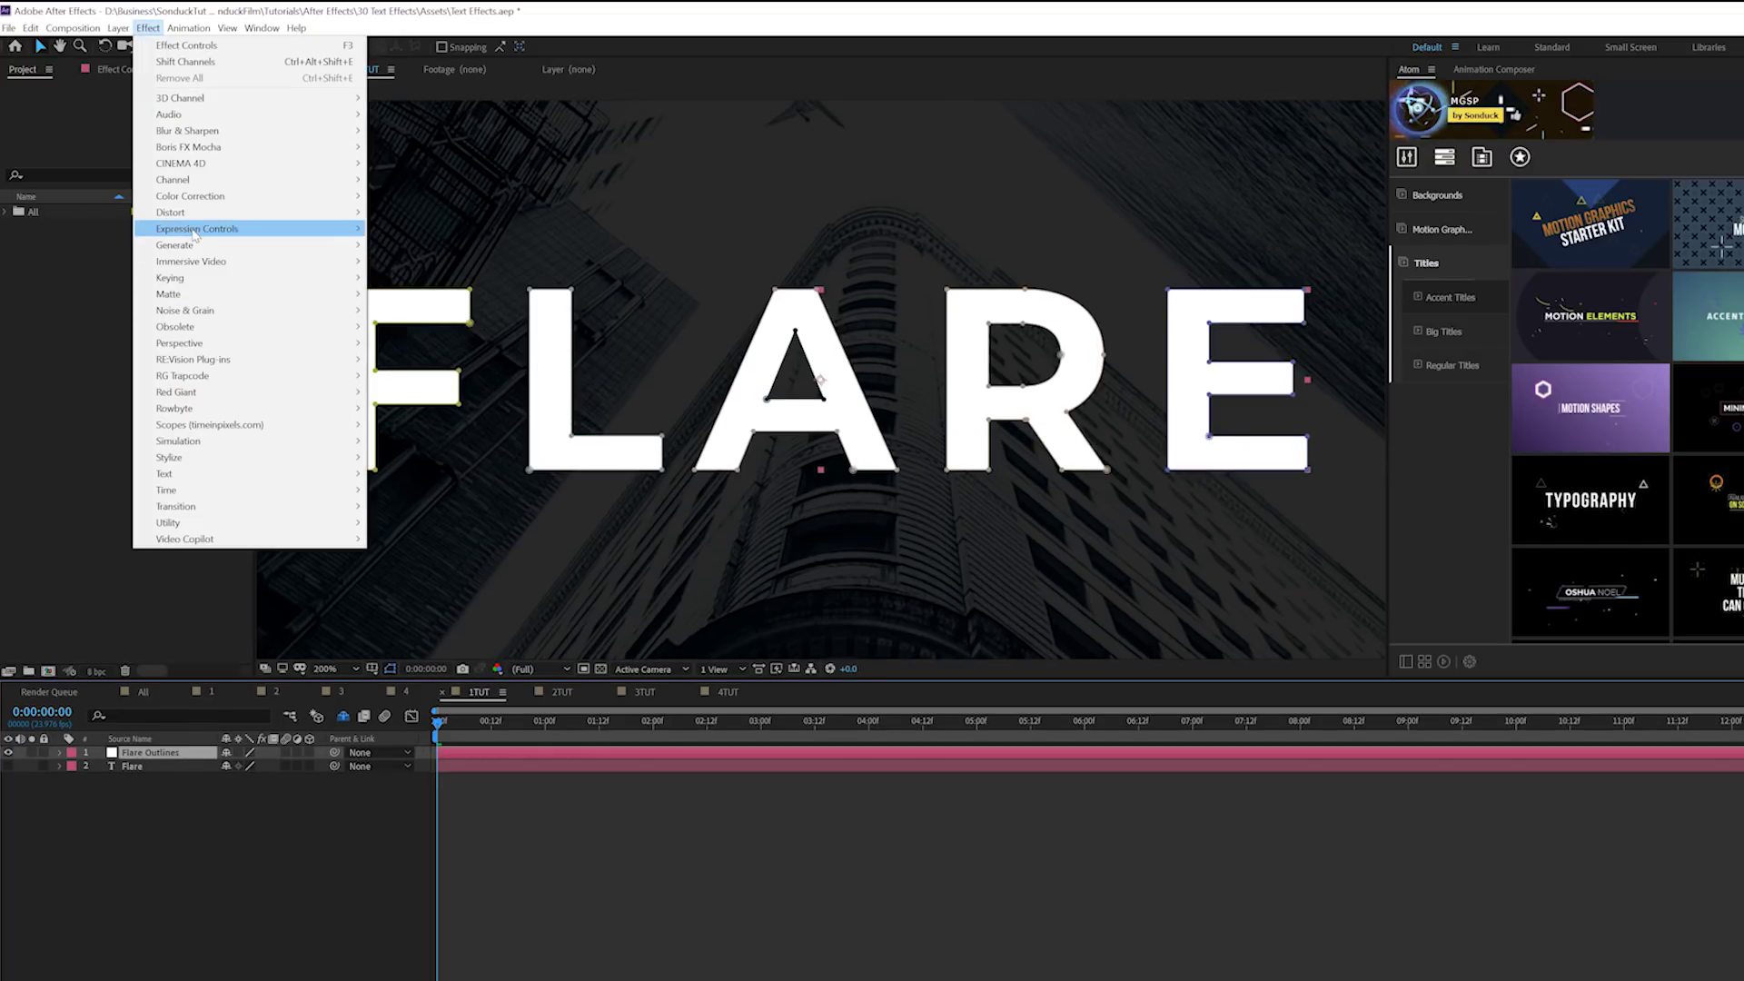
pyautogui.moveTo(300, 245)
pyautogui.click(401, 621)
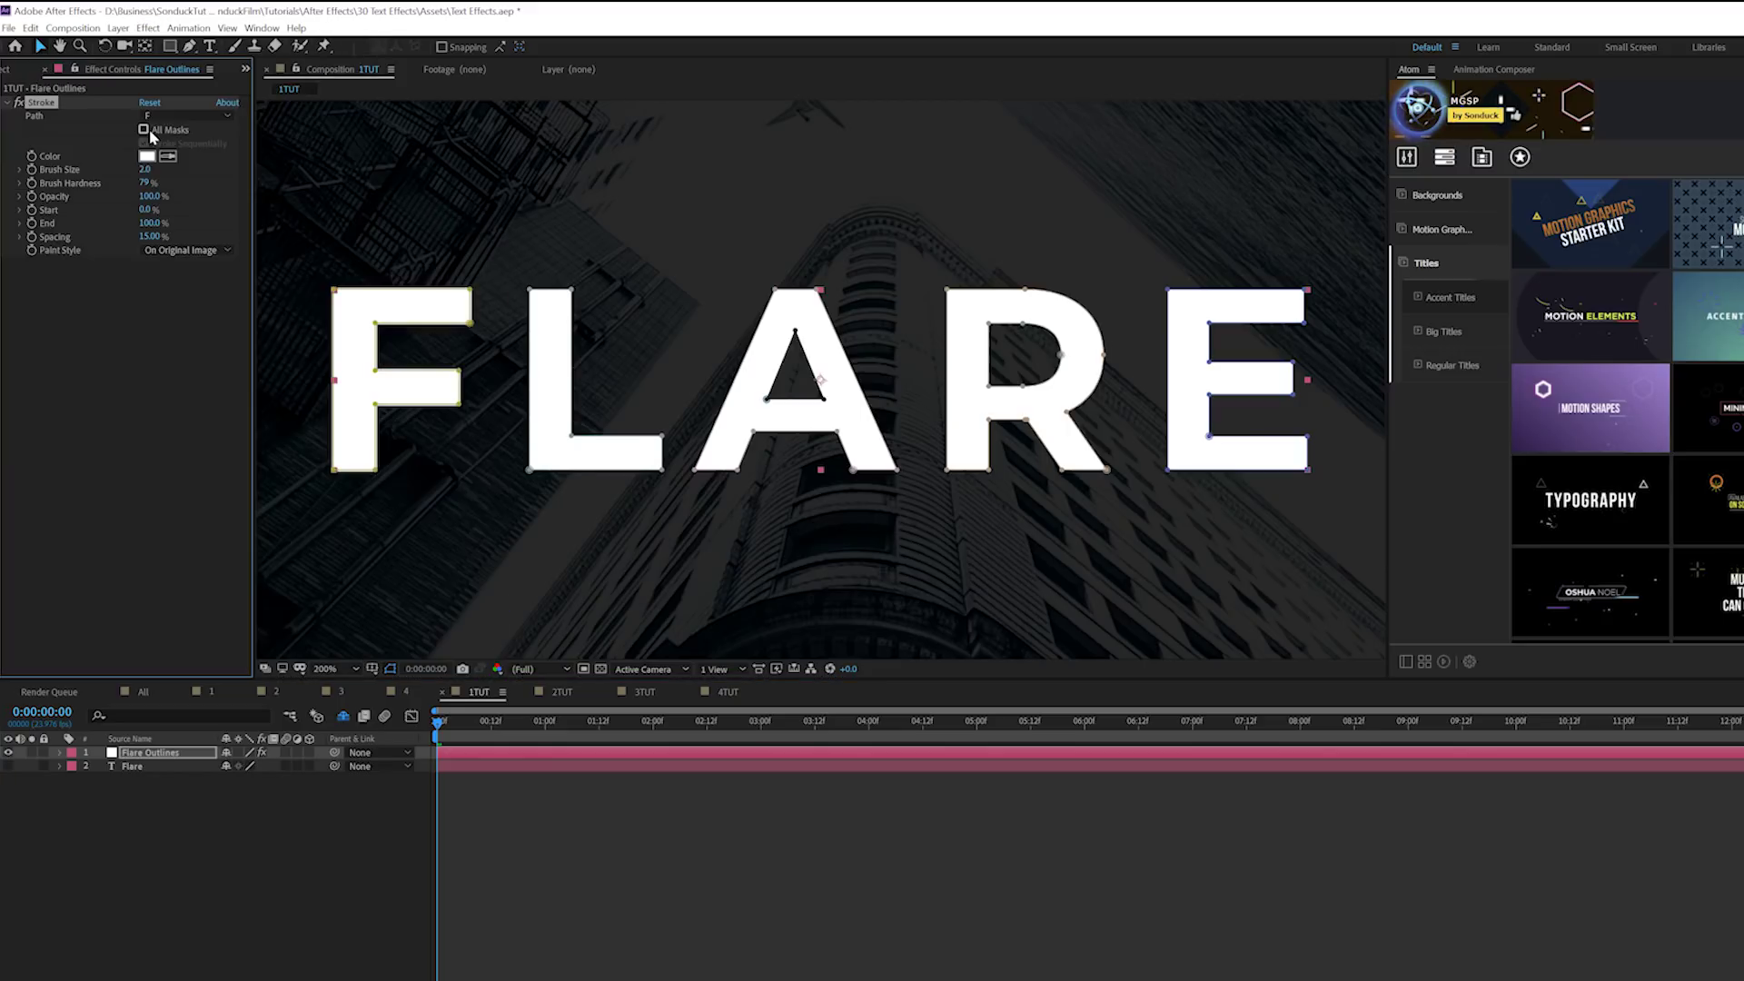
pyautogui.click(166, 253)
pyautogui.click(189, 300)
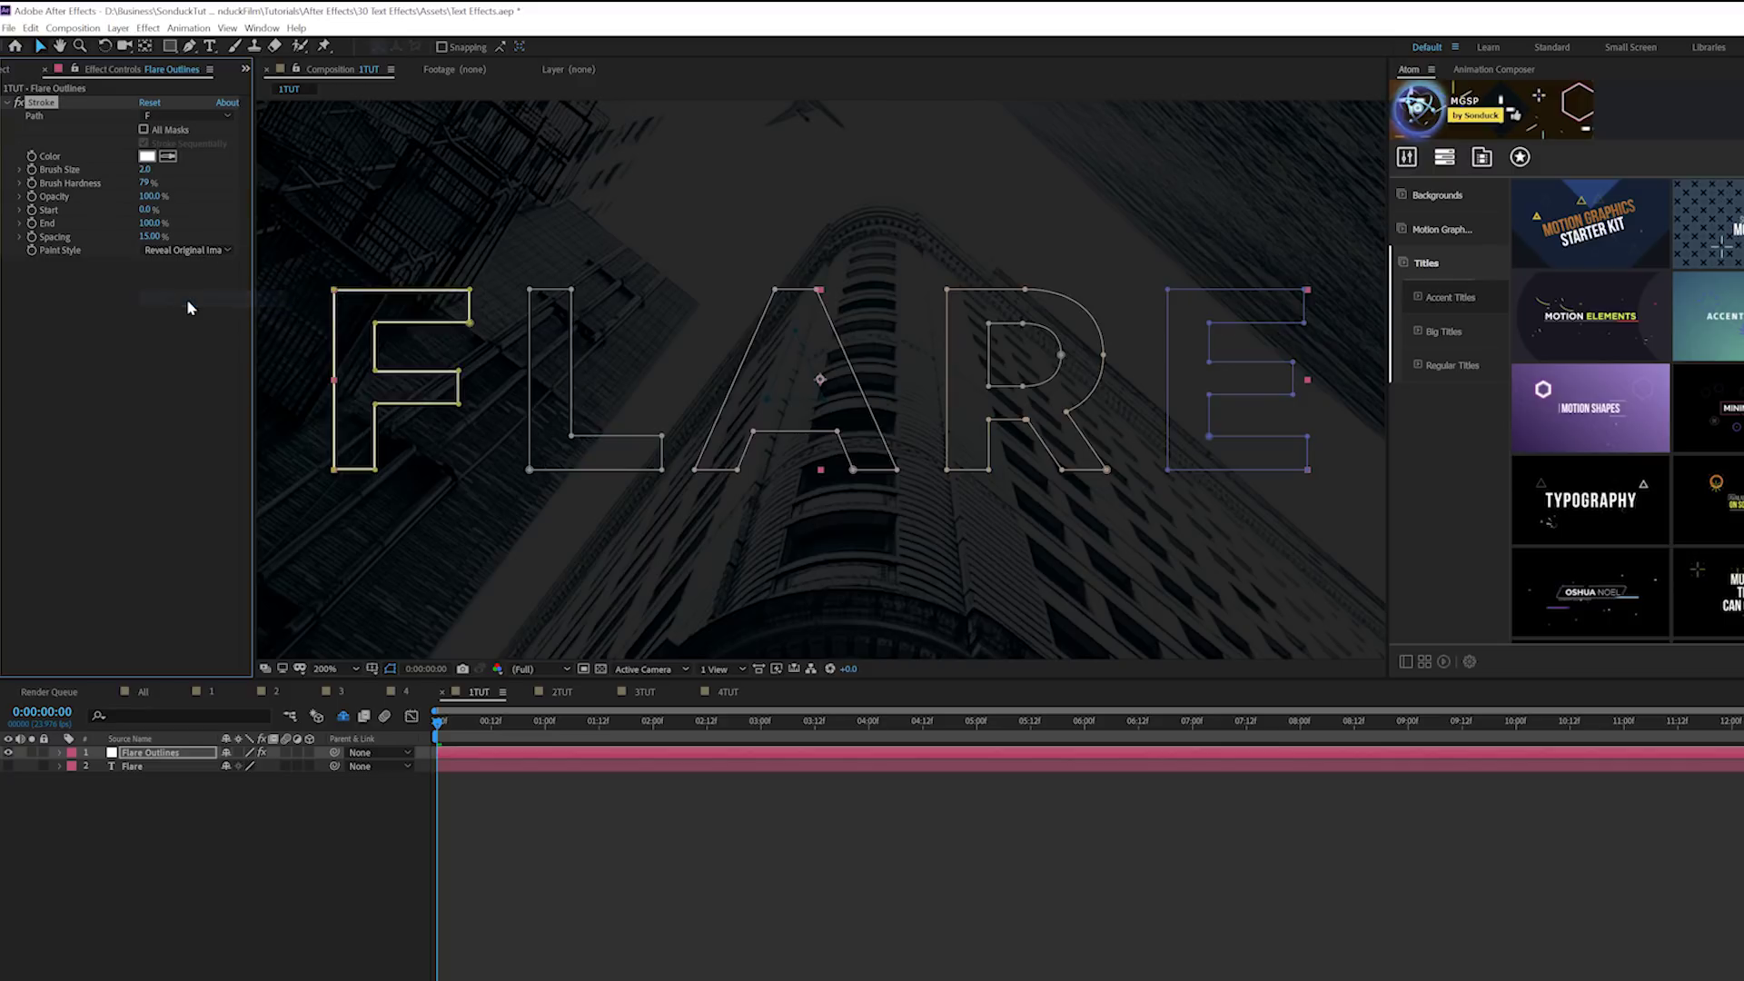
# Stroke all masks with brush size 4.0 and hardness 100%
pyautogui.click(291, 945)
pyautogui.click(136, 754)
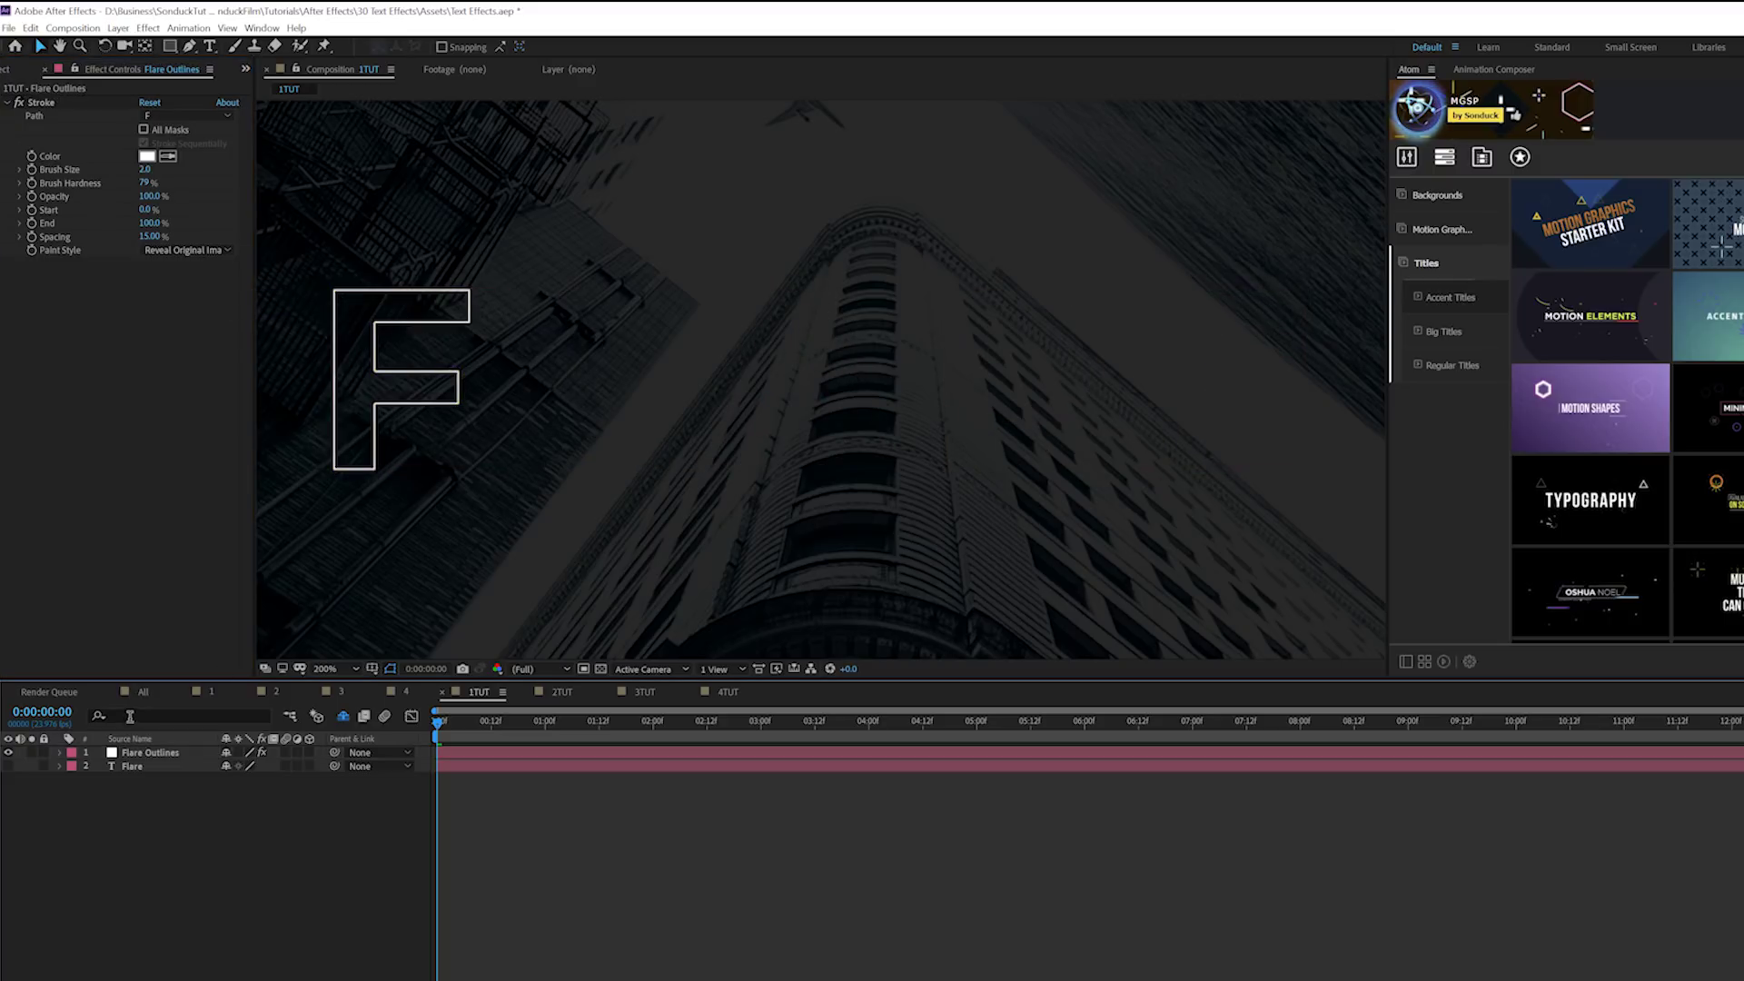
pyautogui.click(136, 759)
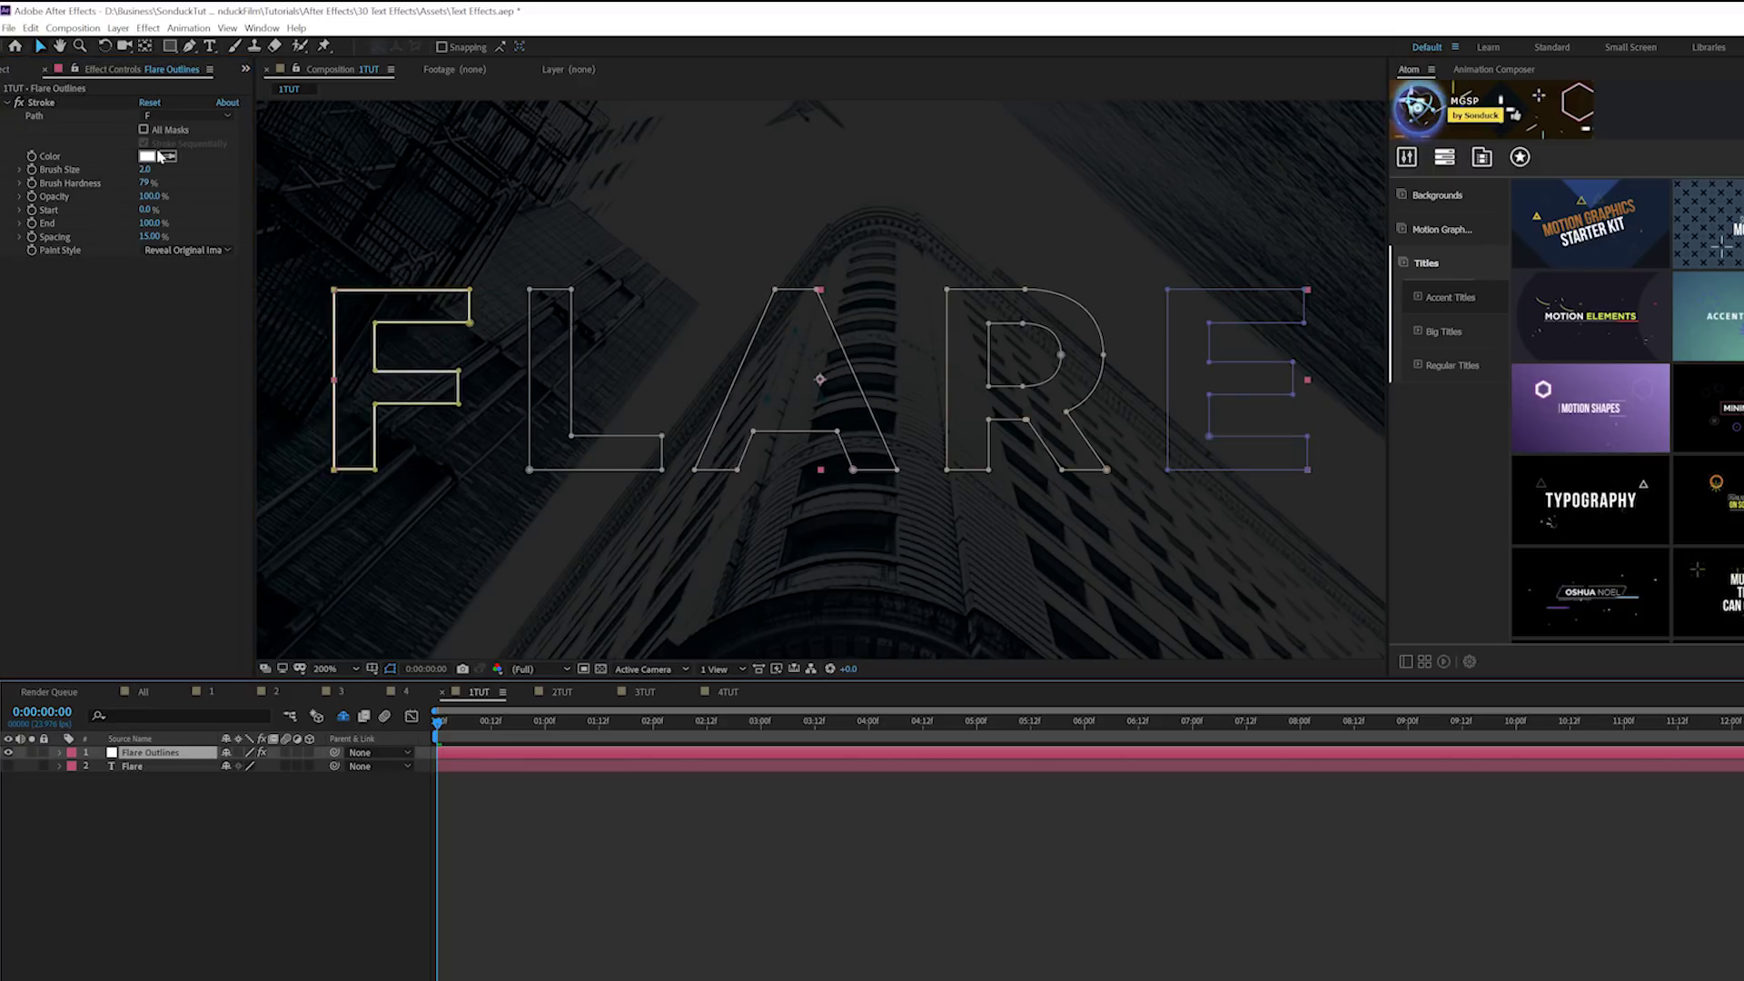
pyautogui.click(144, 130)
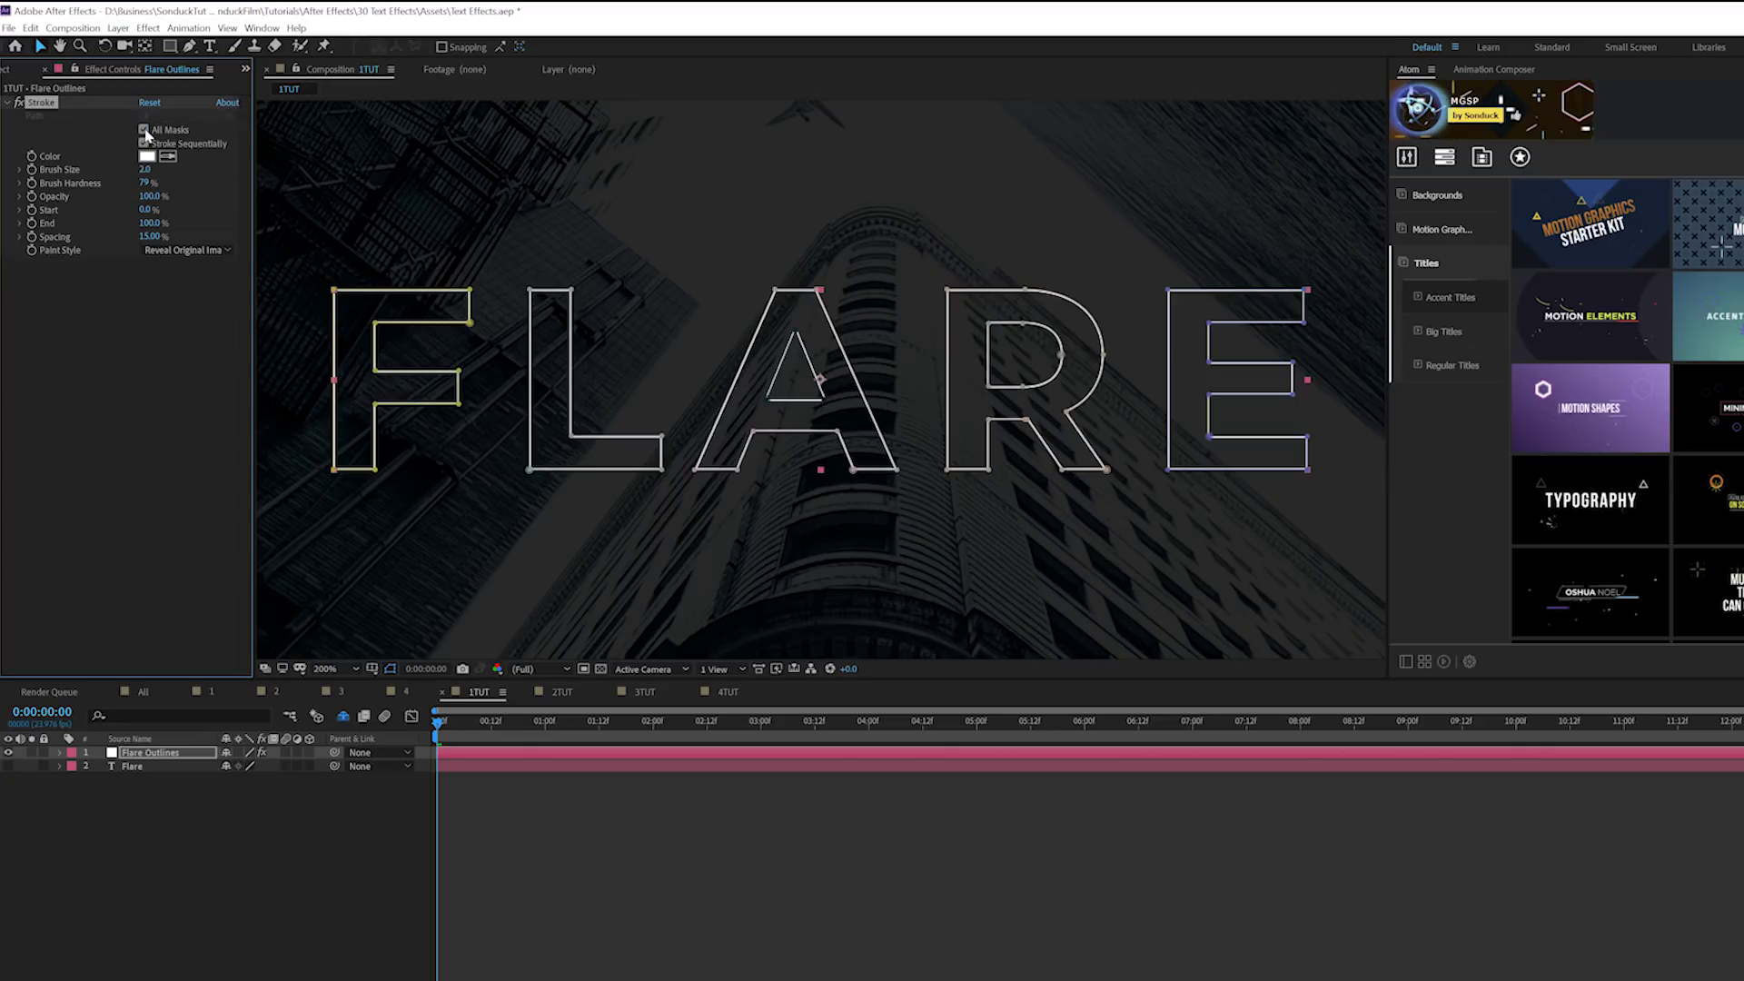
pyautogui.click(390, 669)
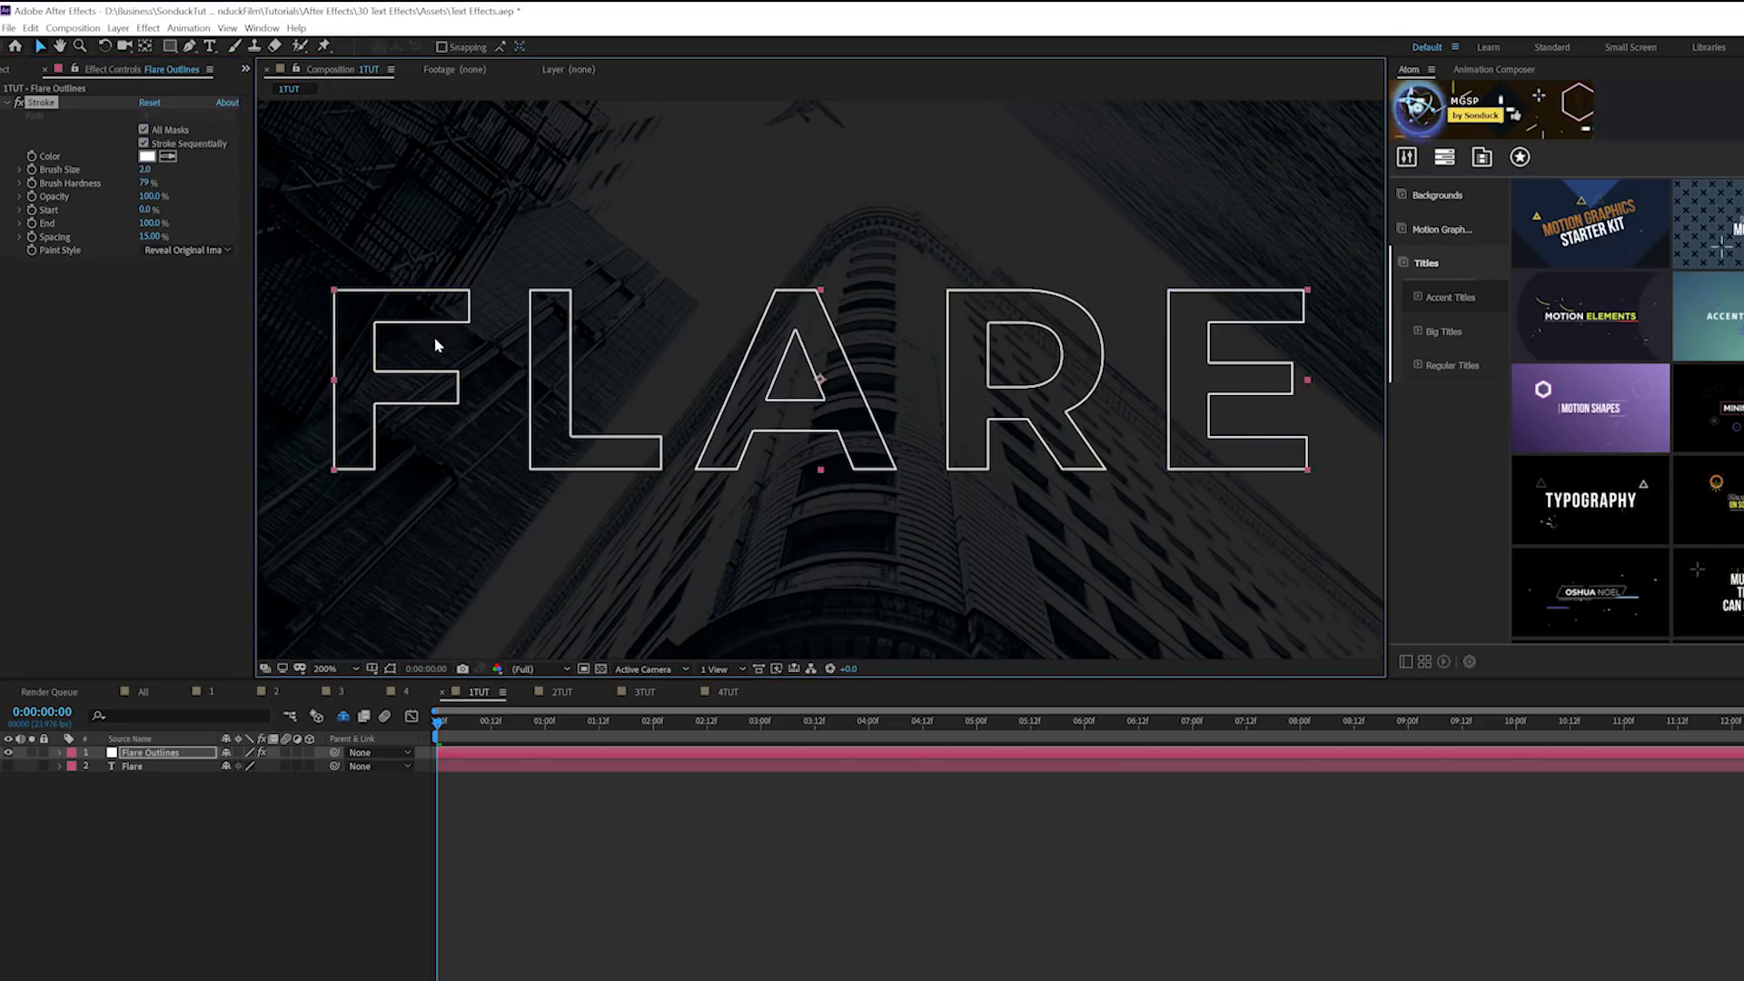
pyautogui.click(146, 170)
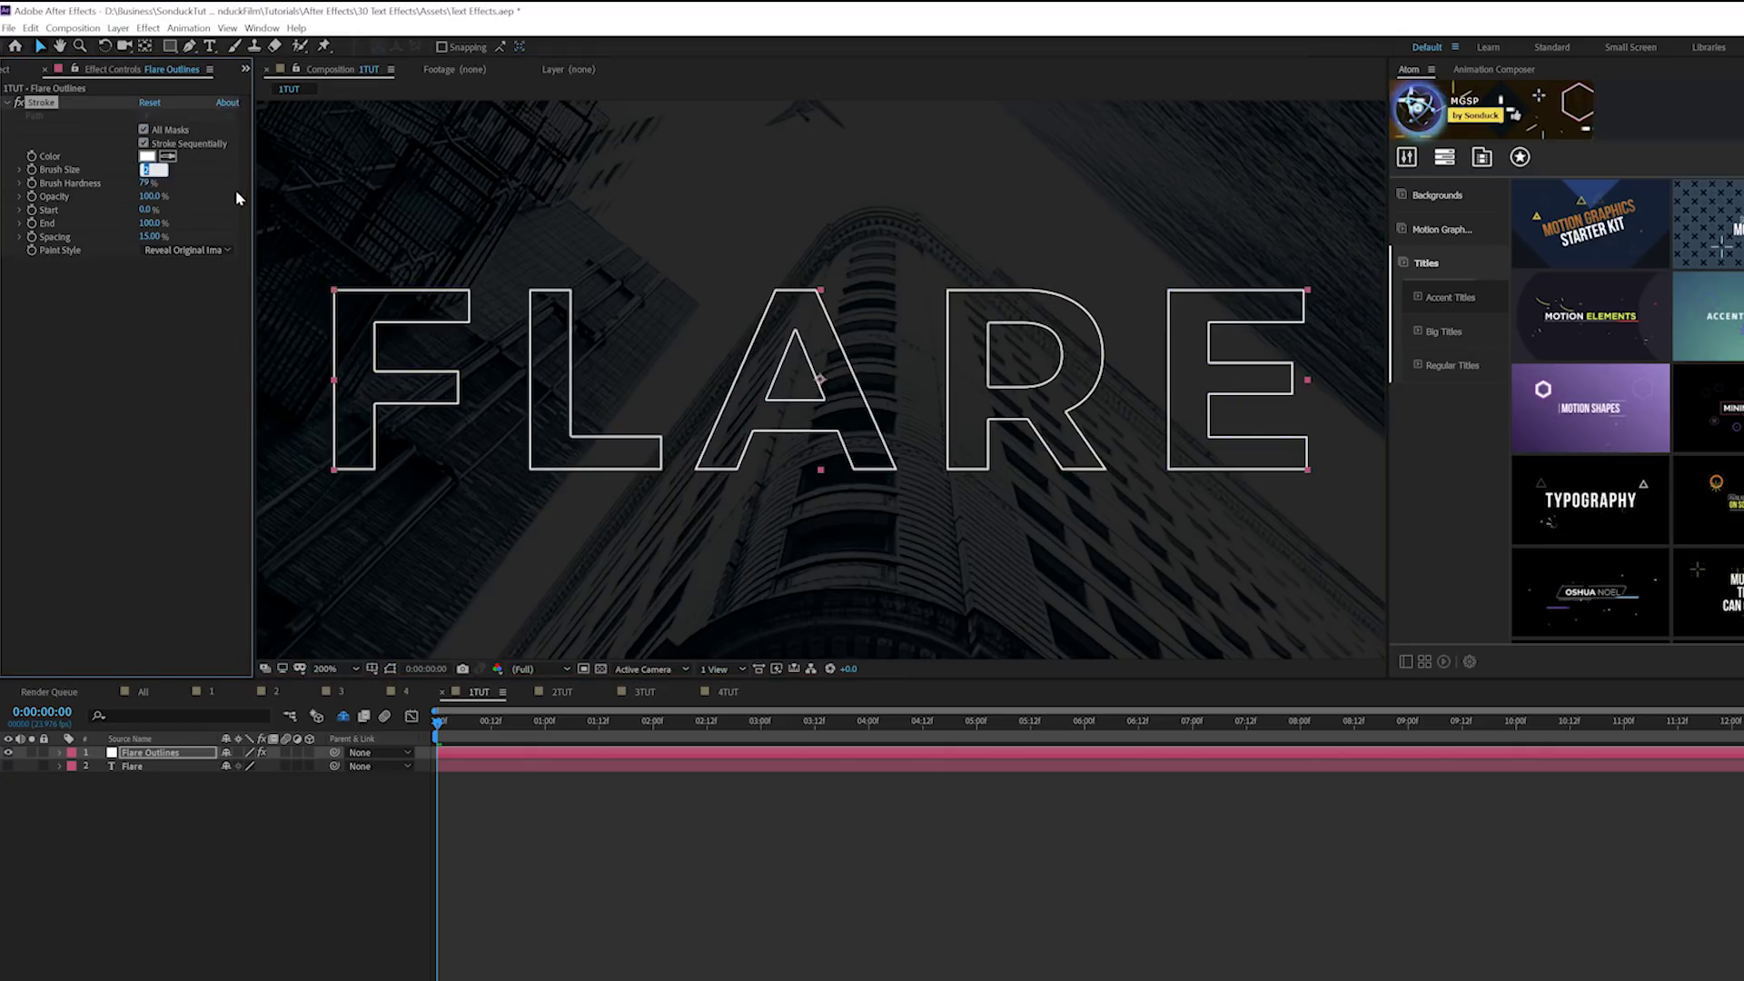
pyautogui.click(190, 285)
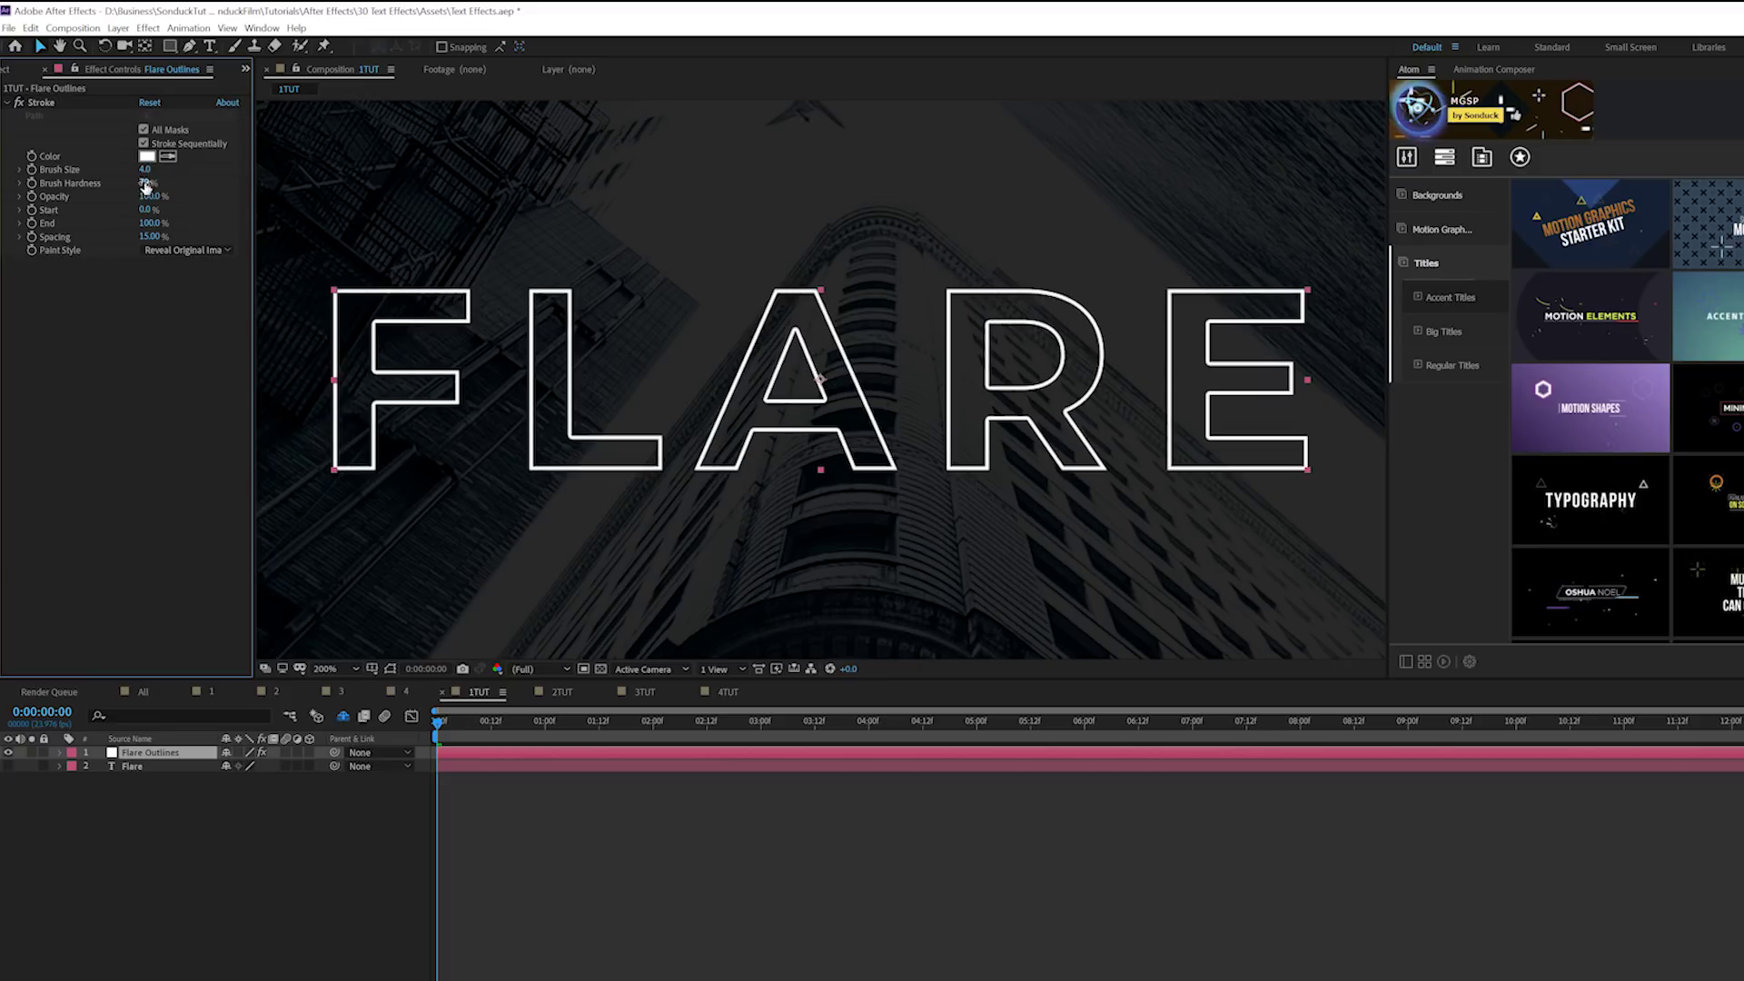
pyautogui.moveTo(145, 183); pyautogui.dragTo(353, 188)
pyautogui.click(115, 323)
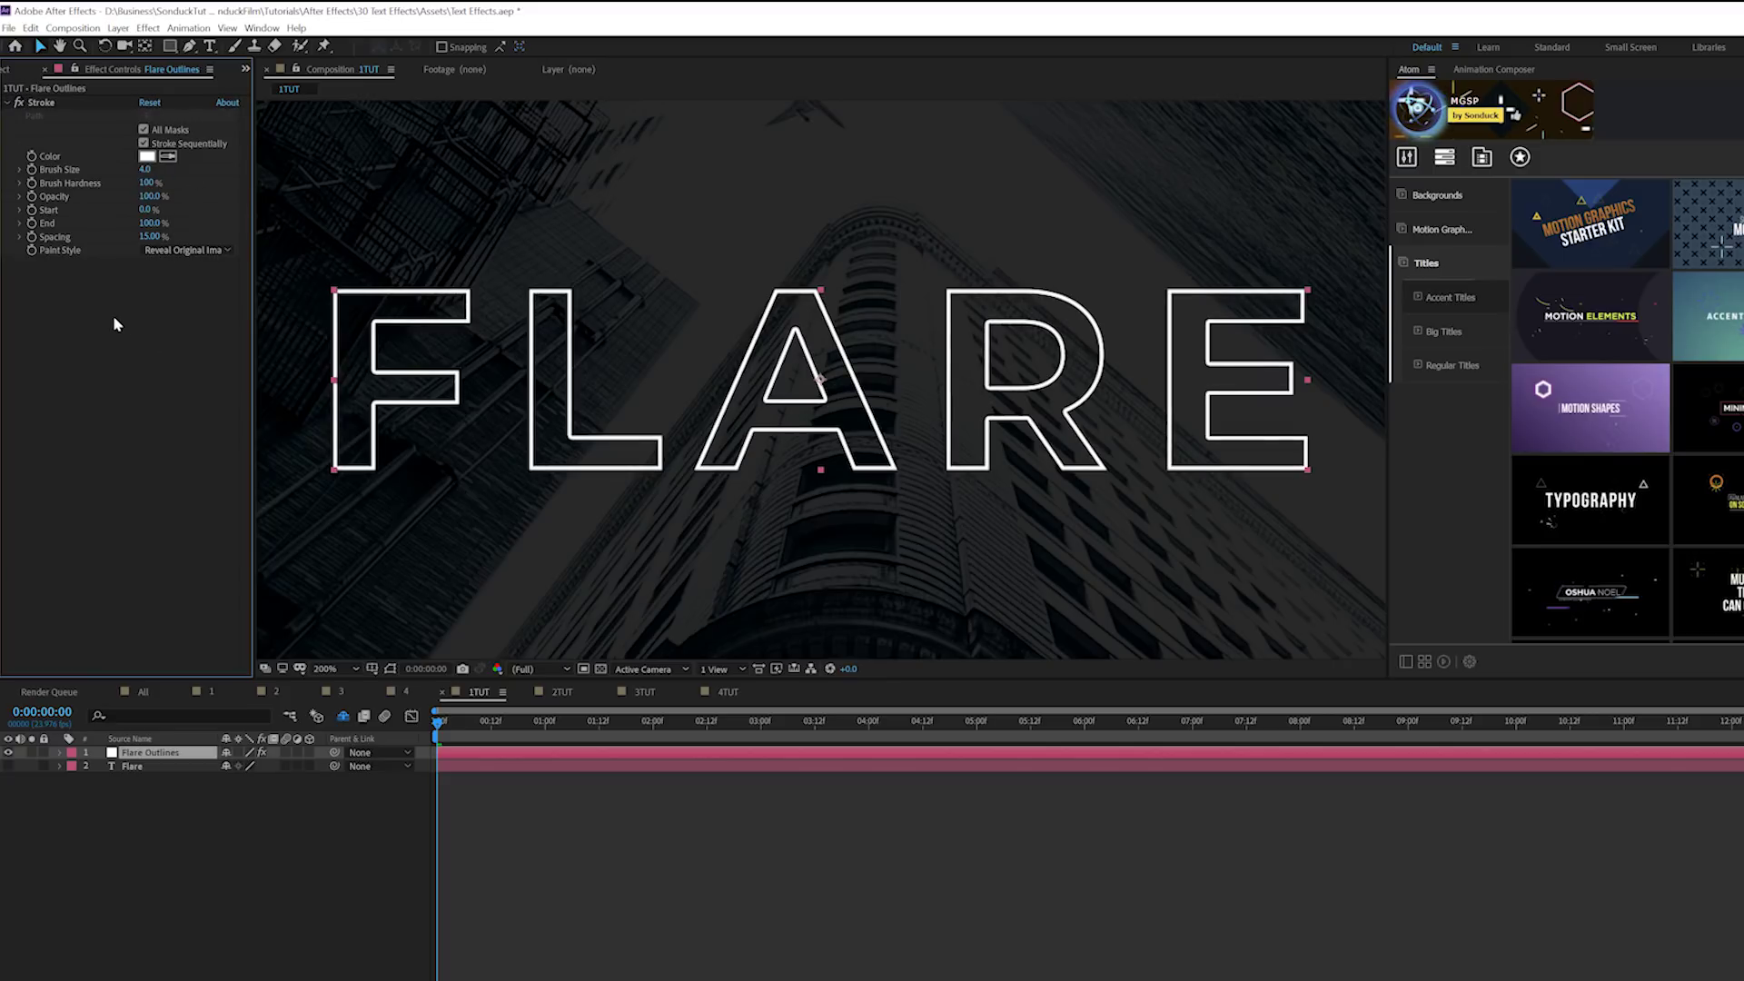
pyautogui.click(125, 225)
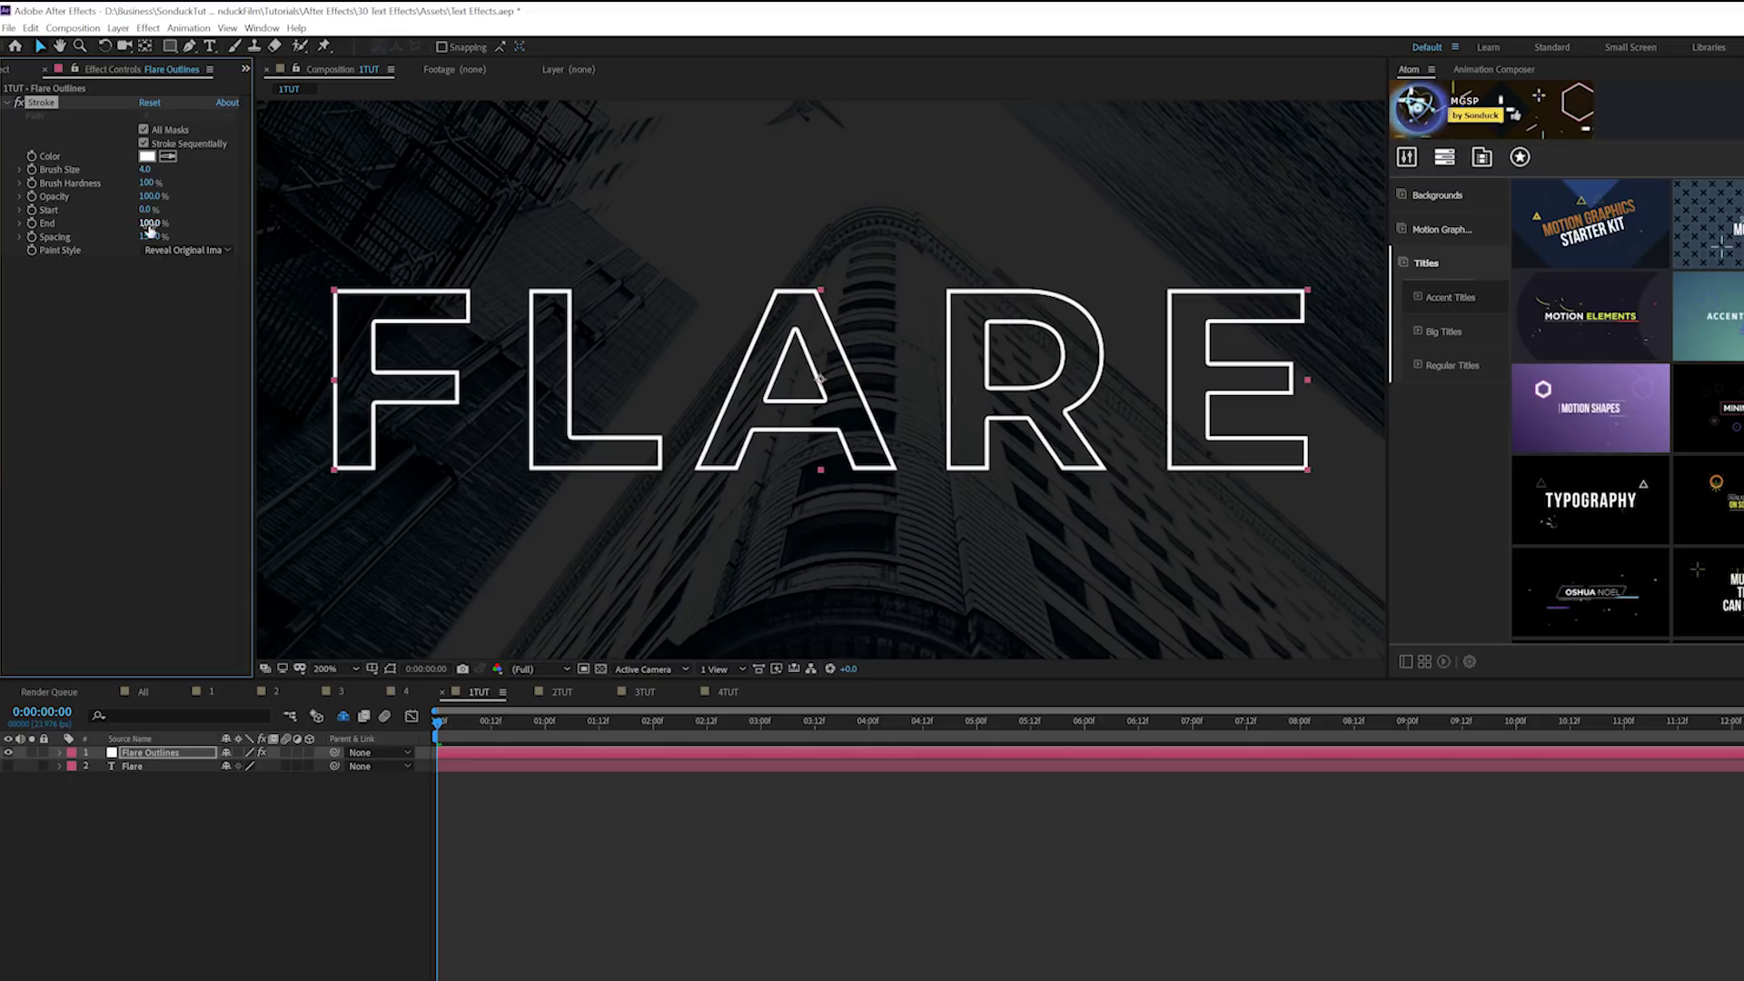
# Keyframe Stroke End at 0% at 0:00 and 100% at 3:00
pyautogui.moveTo(149, 226); pyautogui.dragTo(40, 232)
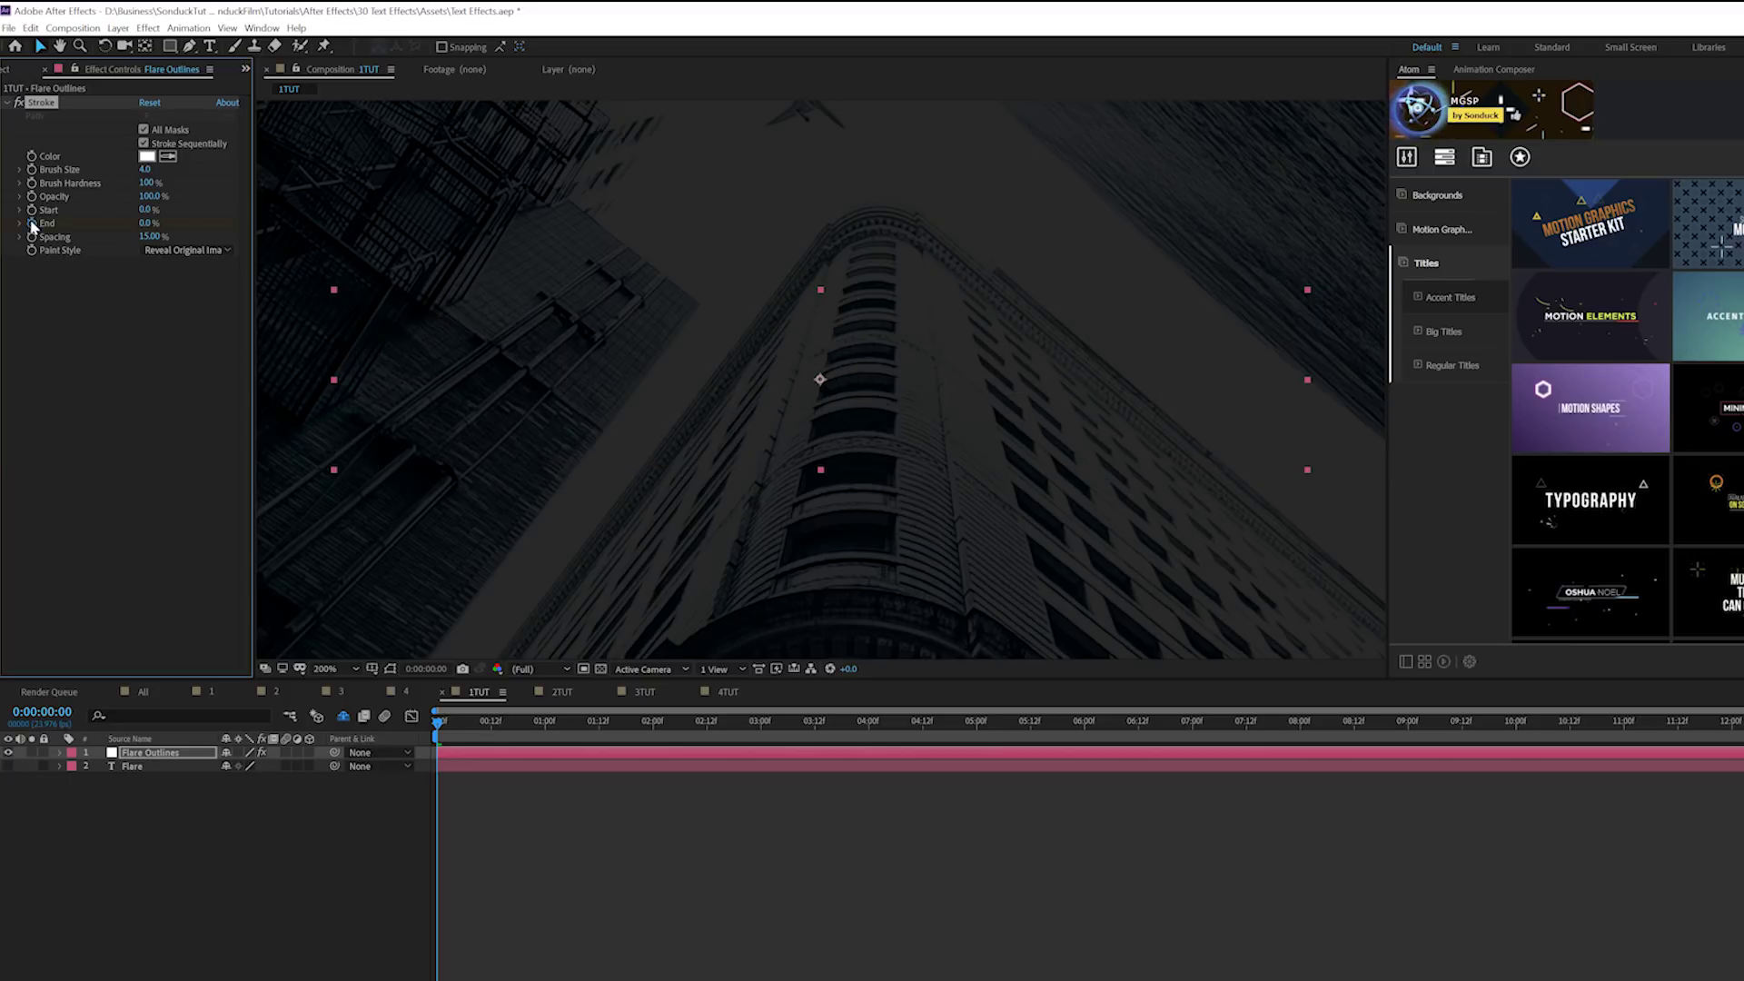
pyautogui.moveTo(461, 721); pyautogui.dragTo(762, 740)
pyautogui.moveTo(150, 227); pyautogui.dragTo(514, 298)
# Preview the draw-on, turn off Stroke Sequentially, and preview again
pyautogui.moveTo(608, 718); pyautogui.dragTo(357, 718)
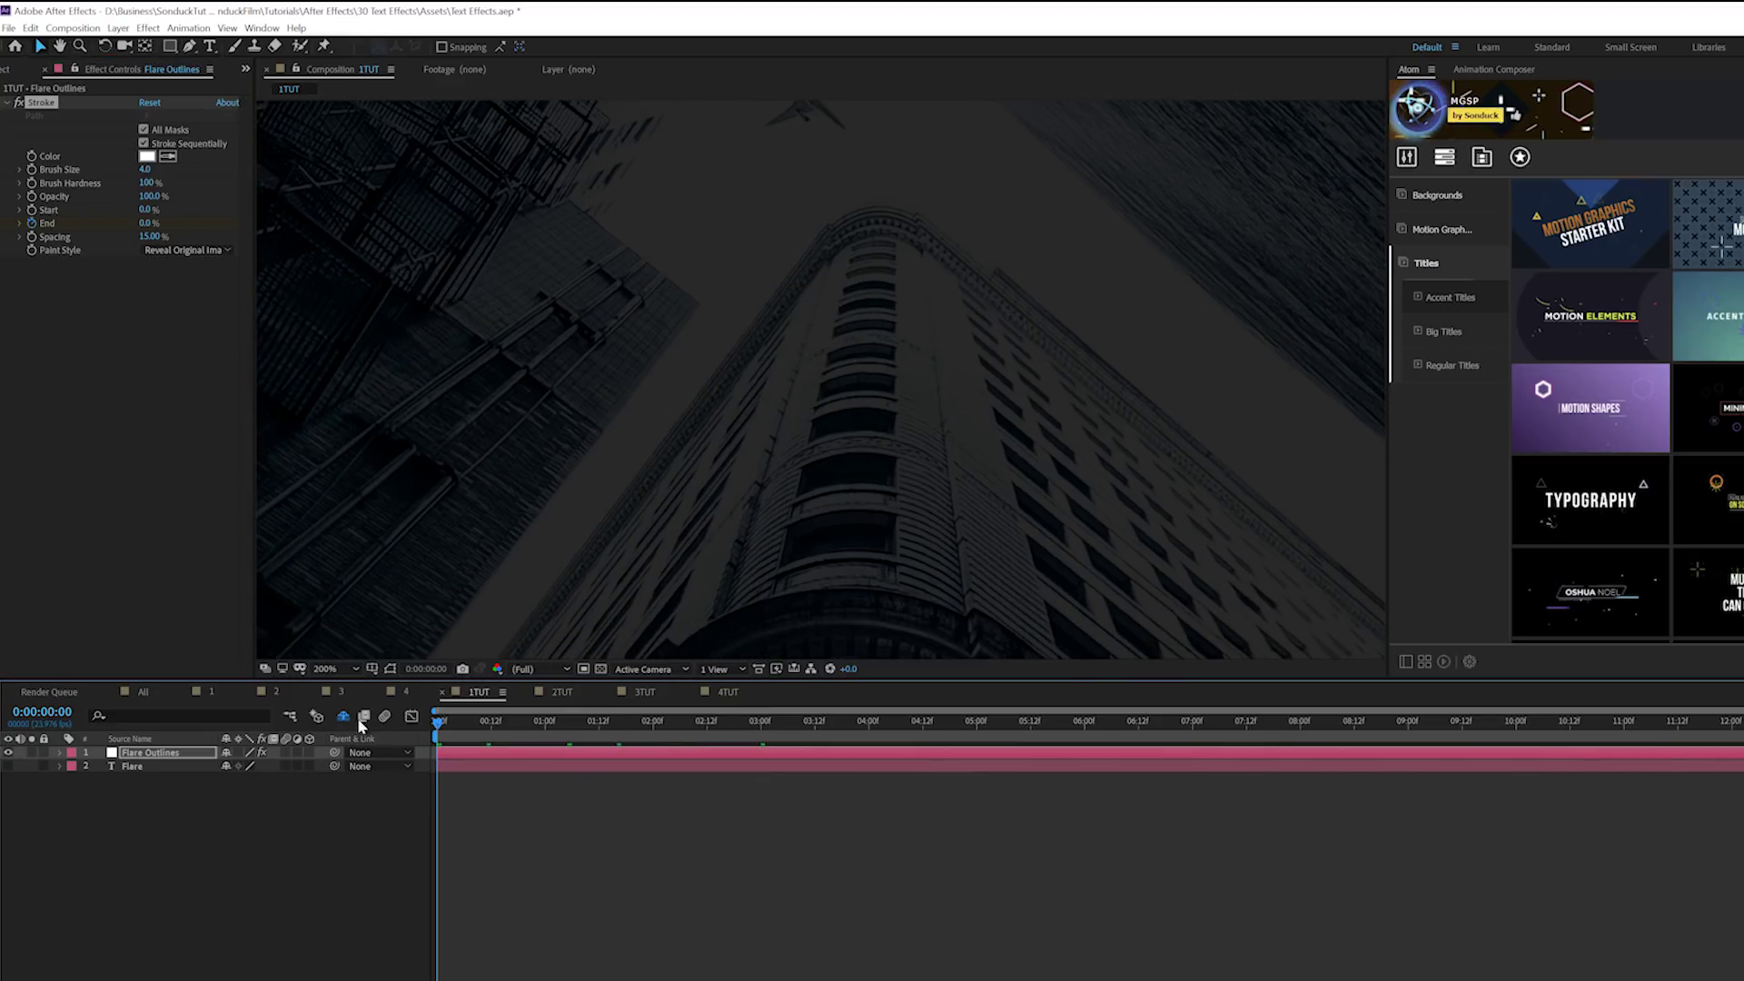
pyautogui.press('space')
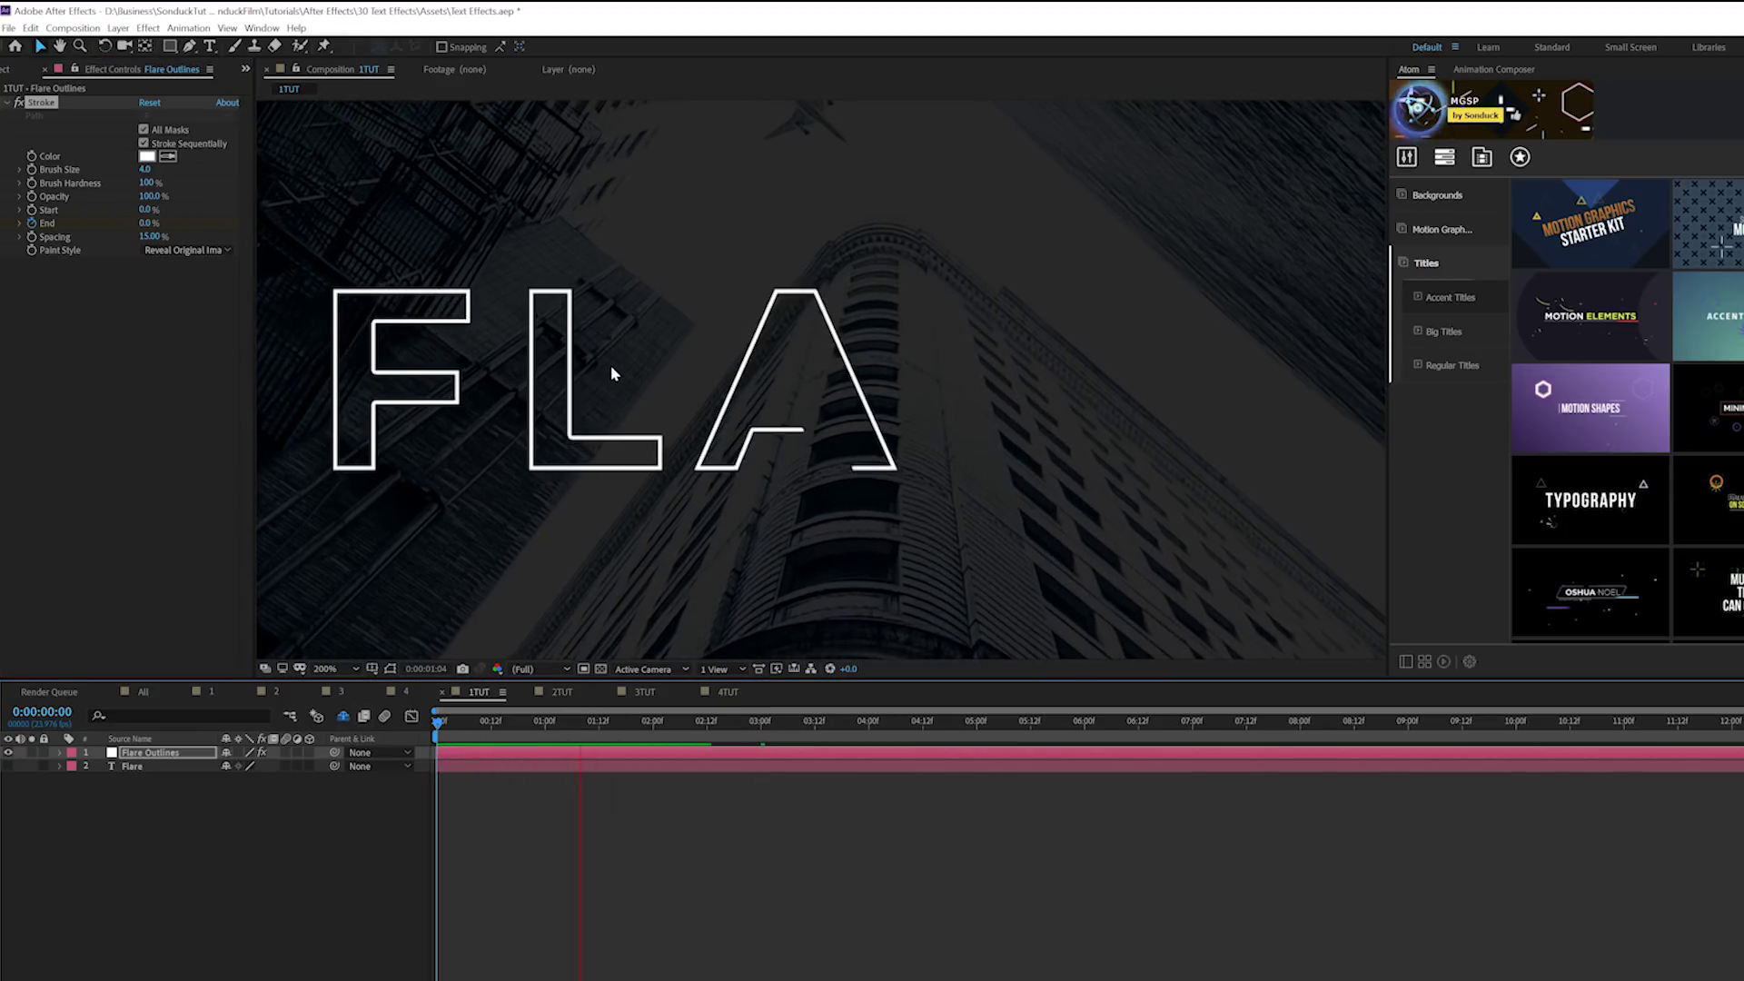
pyautogui.press('space')
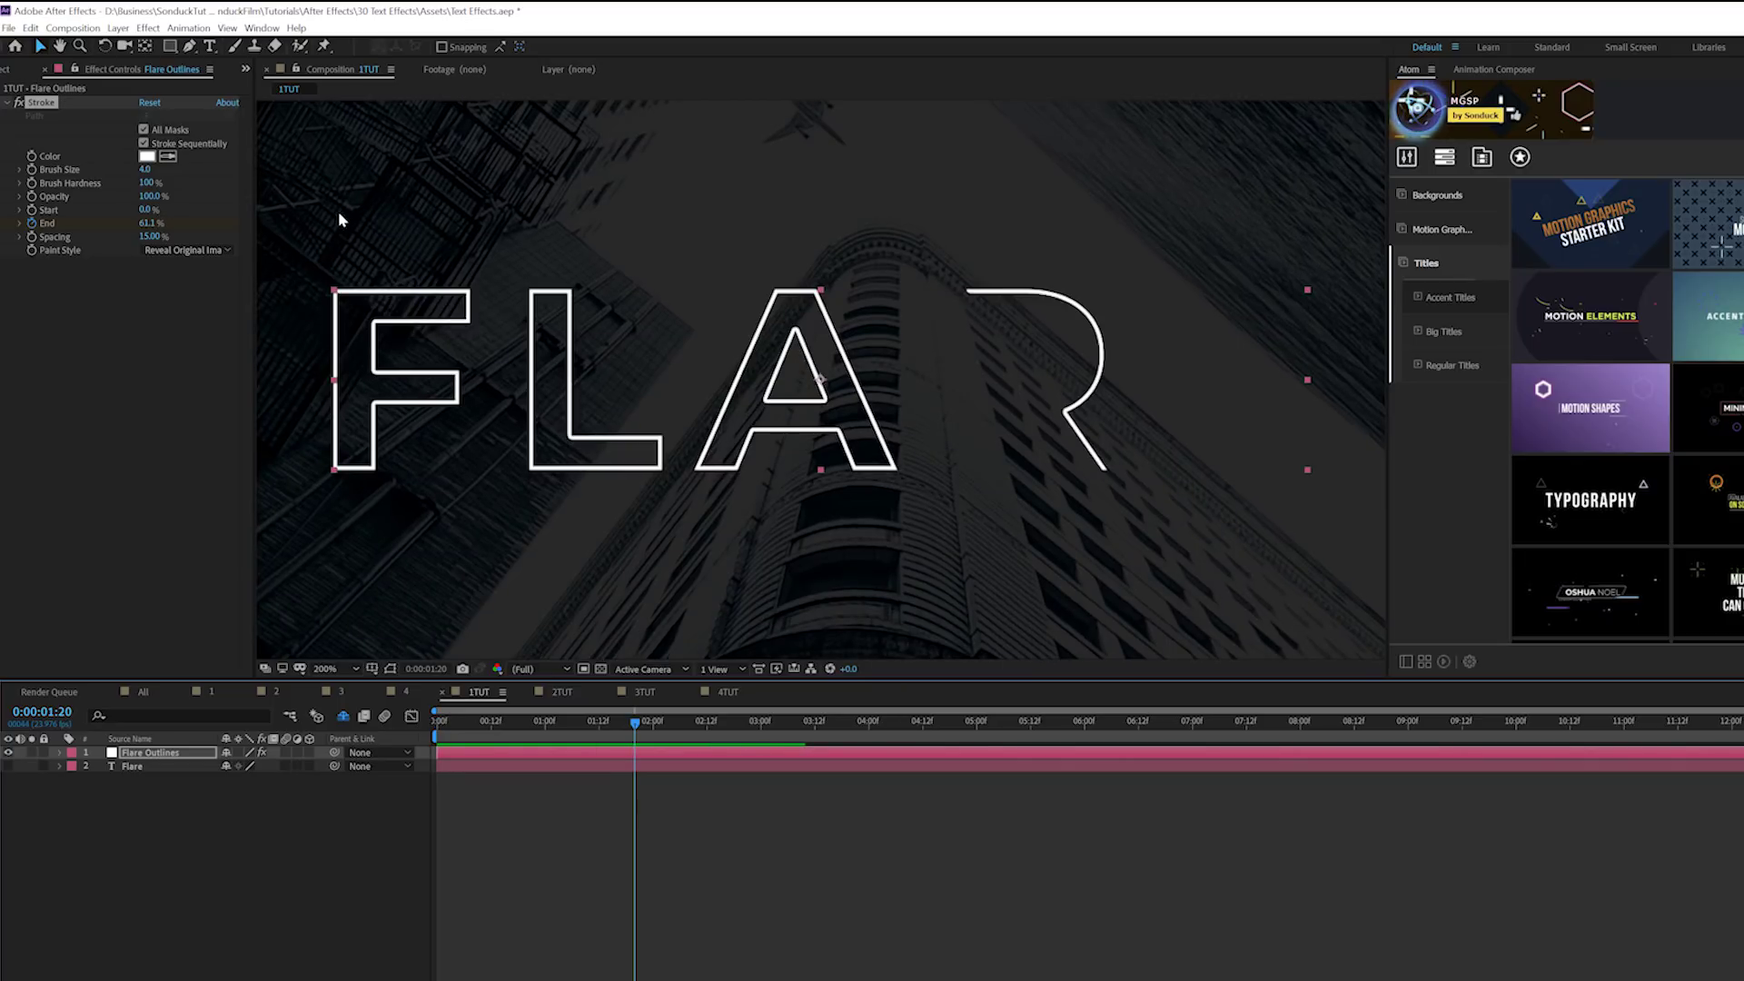
pyautogui.click(144, 144)
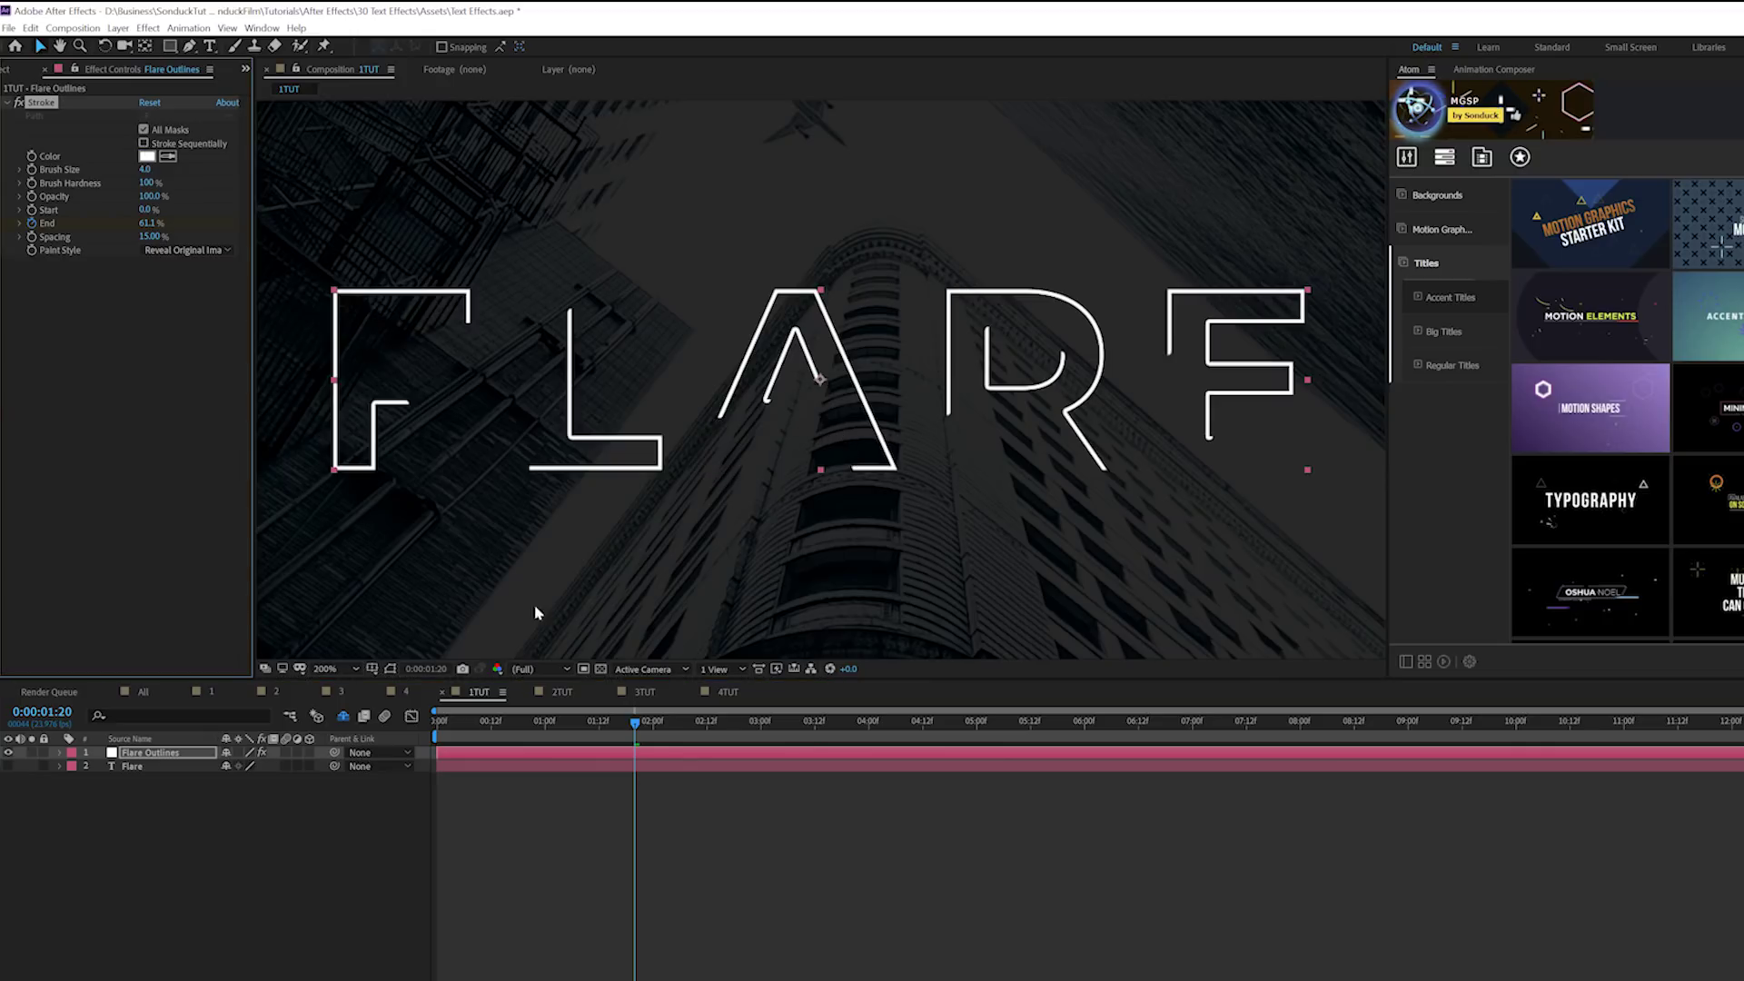
pyautogui.press('space')
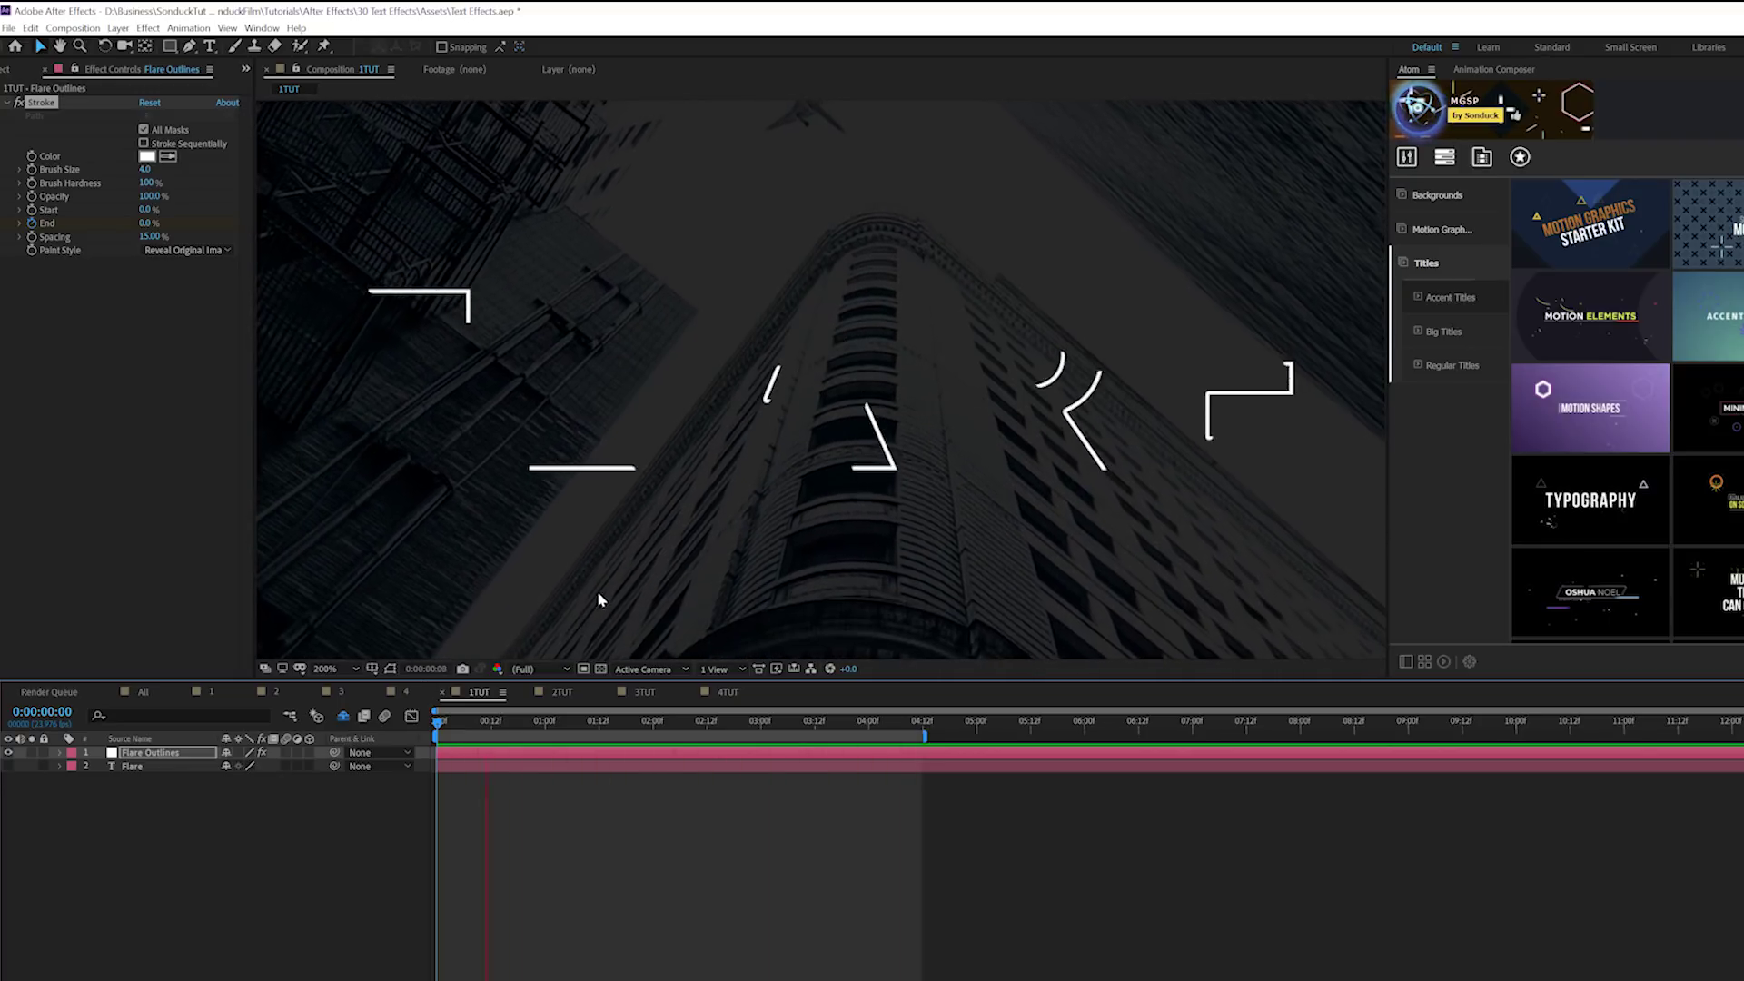
pyautogui.press('space')
pyautogui.moveTo(559, 729); pyautogui.dragTo(613, 728)
# Create a new black solid layer named Flare
pyautogui.click(118, 28)
pyautogui.moveTo(134, 45)
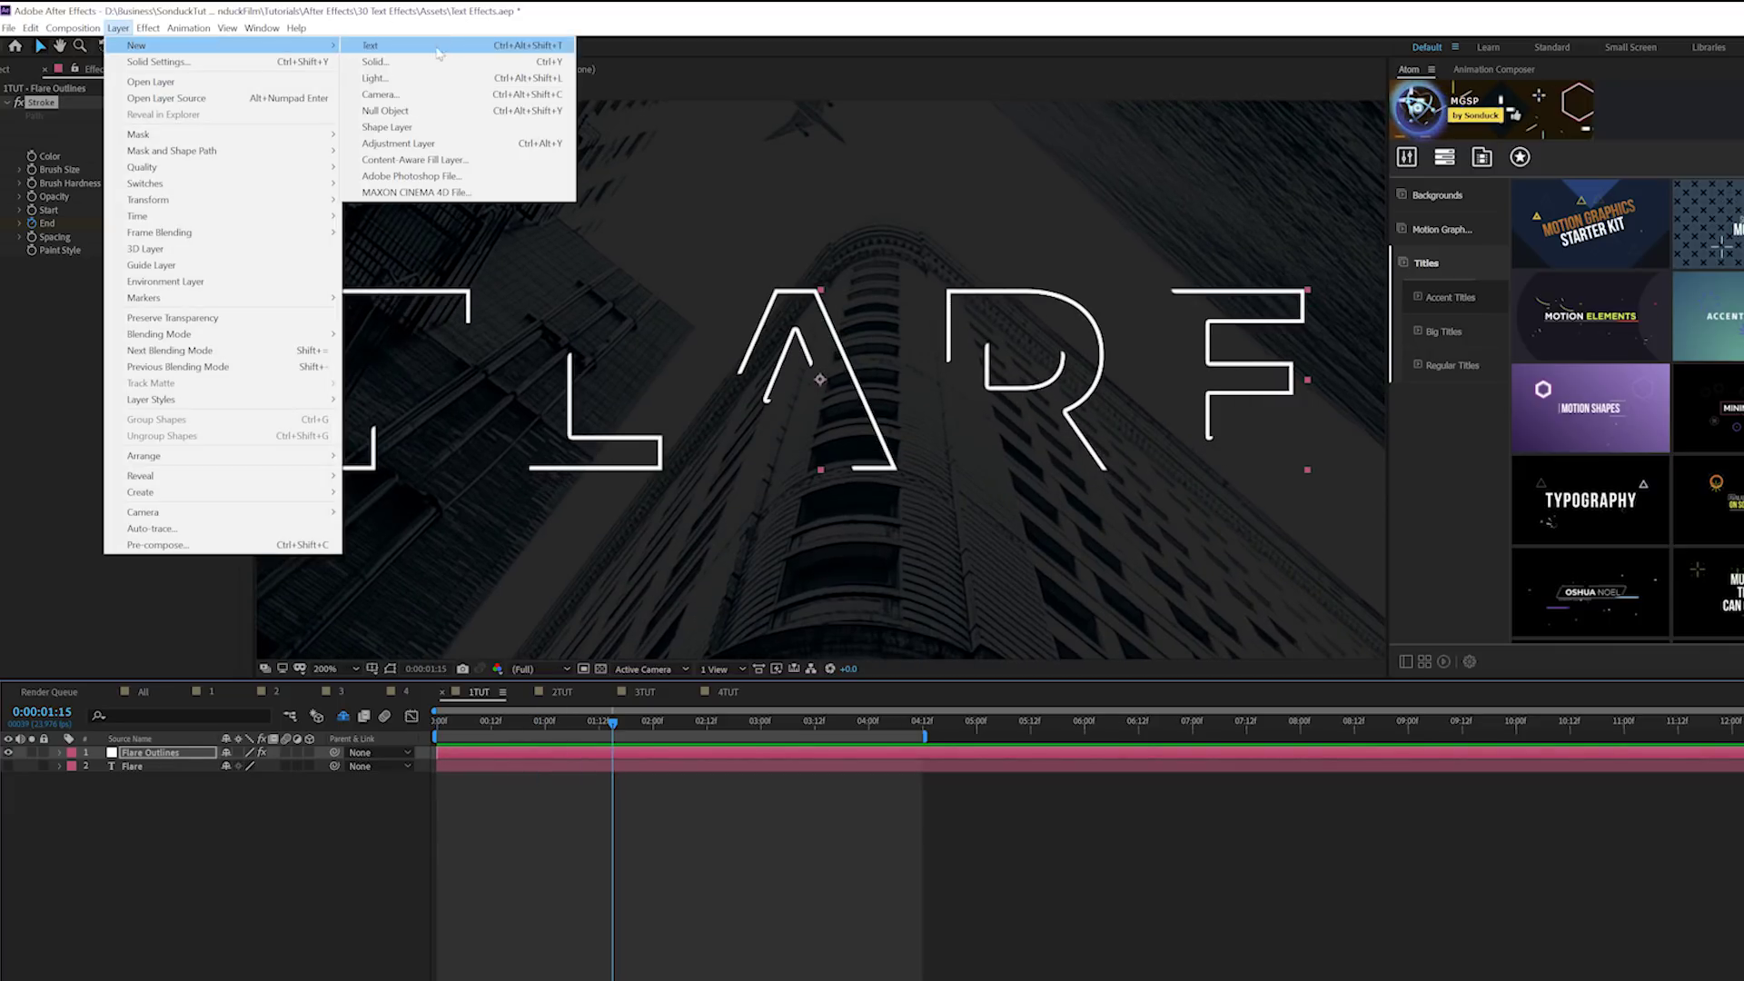
pyautogui.click(411, 64)
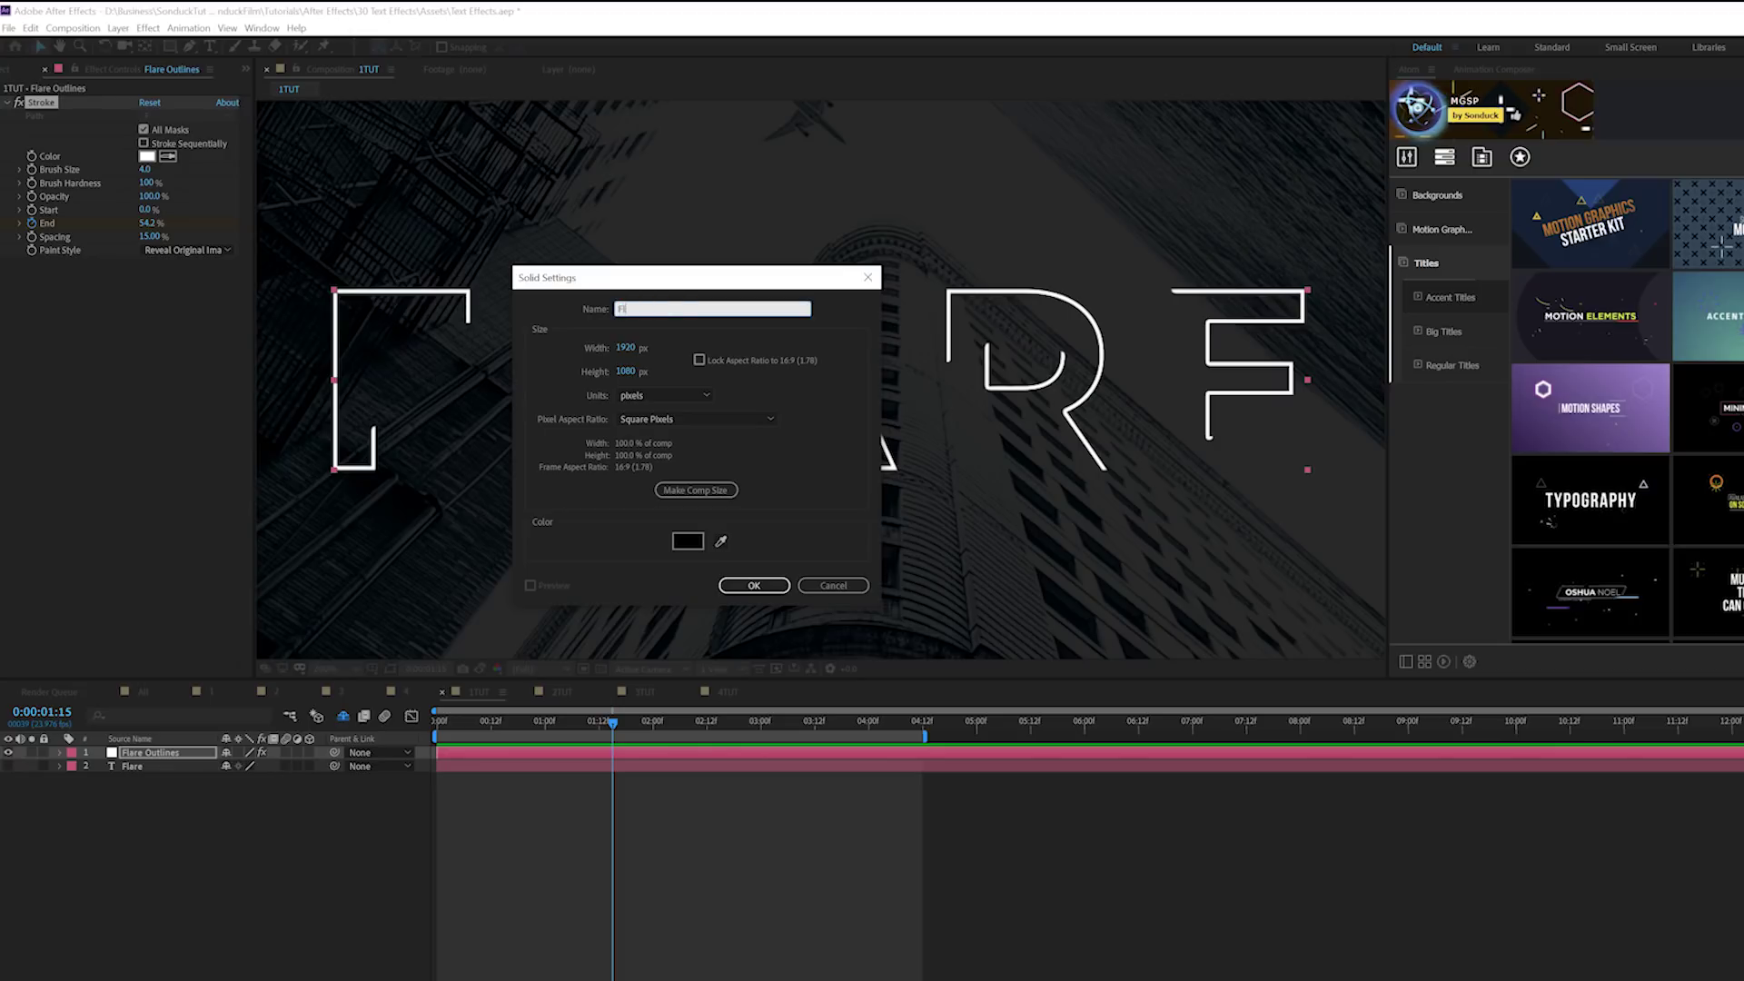
pyautogui.click(688, 545)
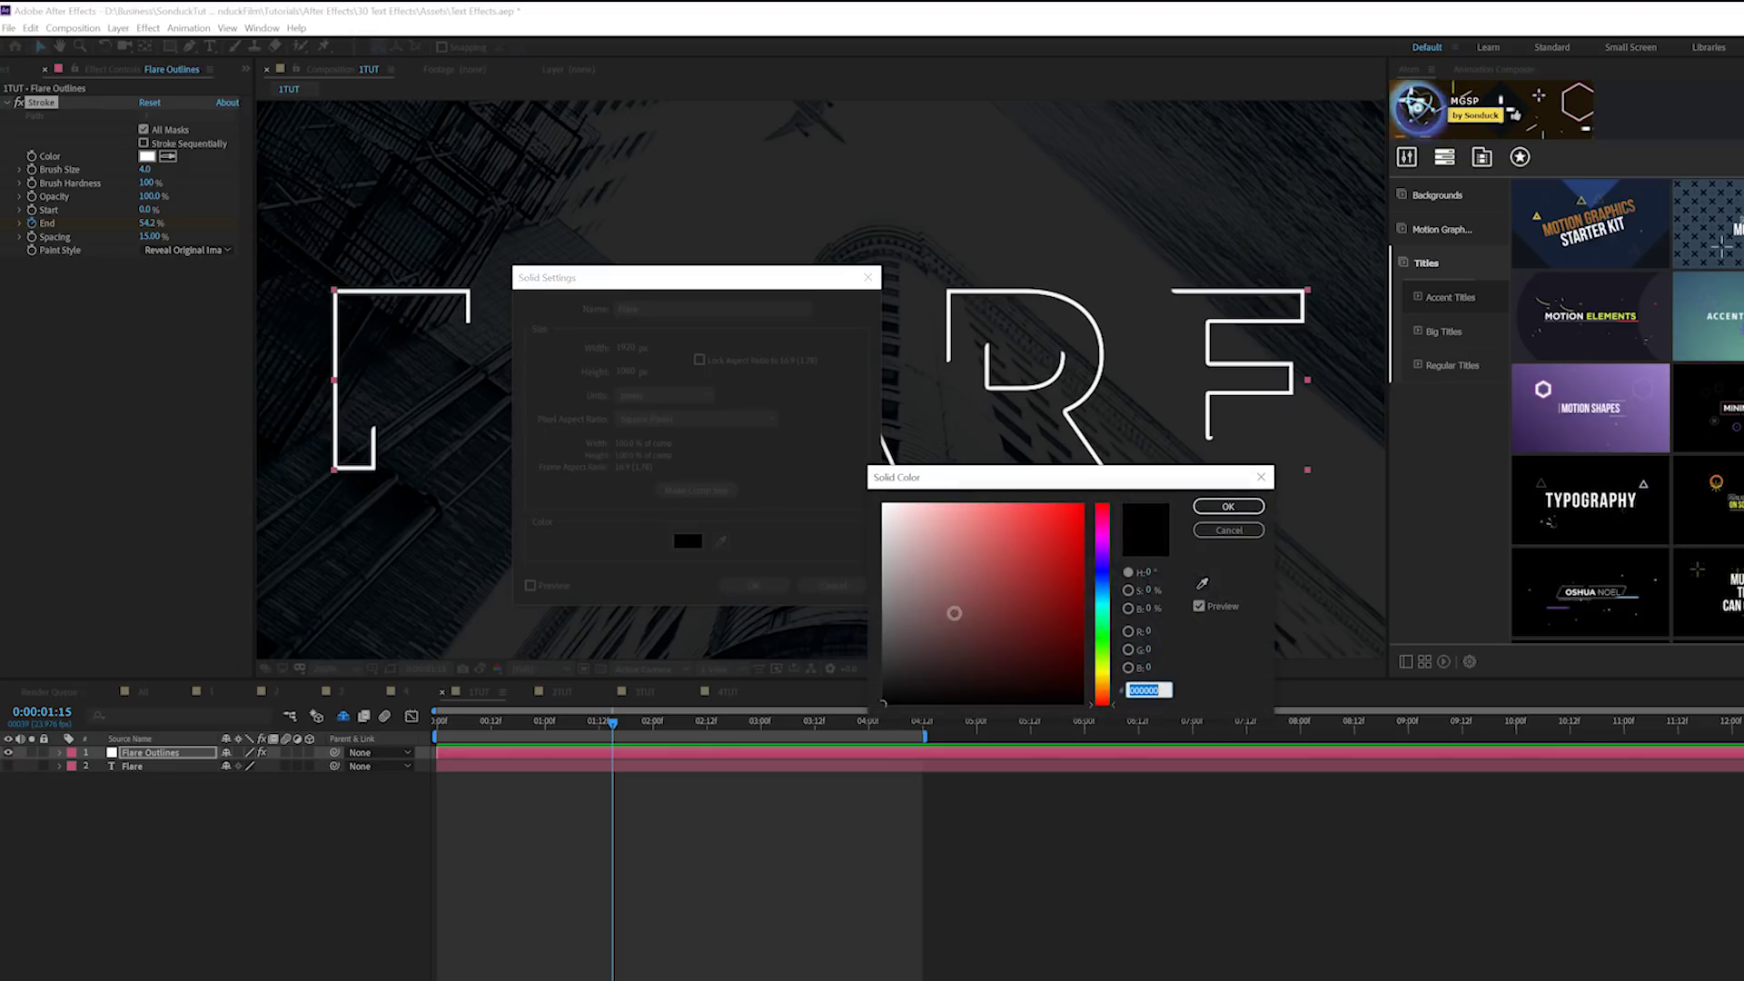
pyautogui.click(1227, 506)
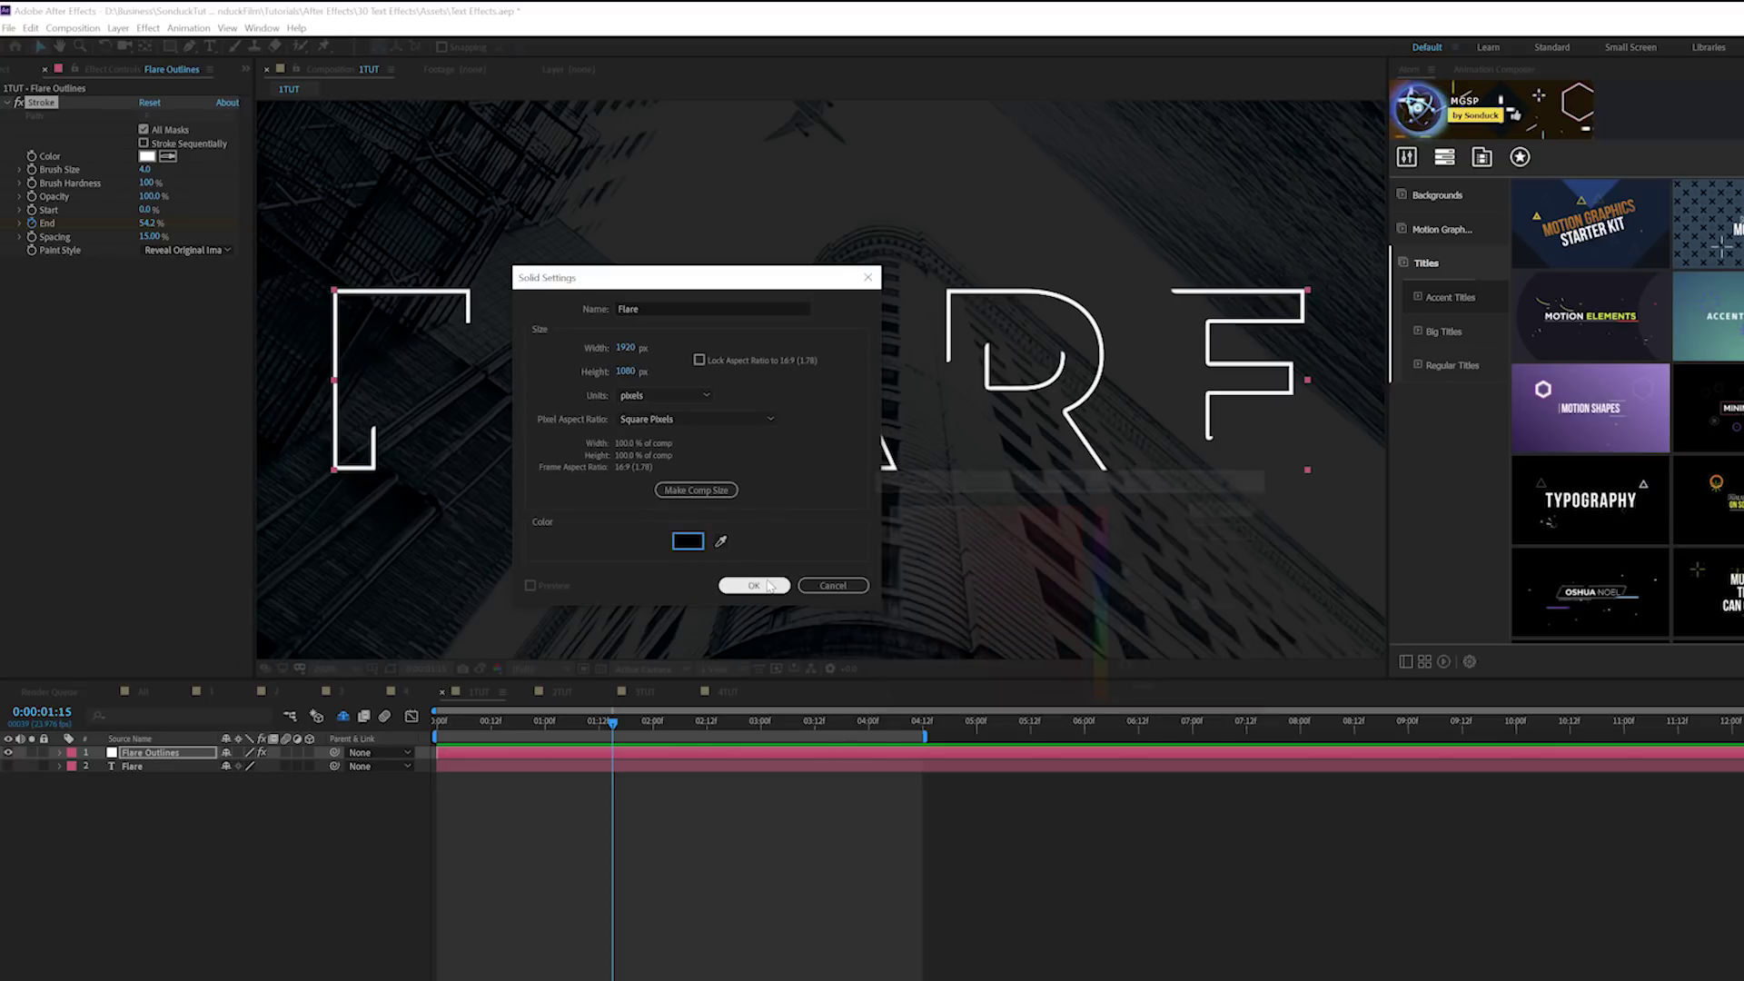
pyautogui.click(754, 586)
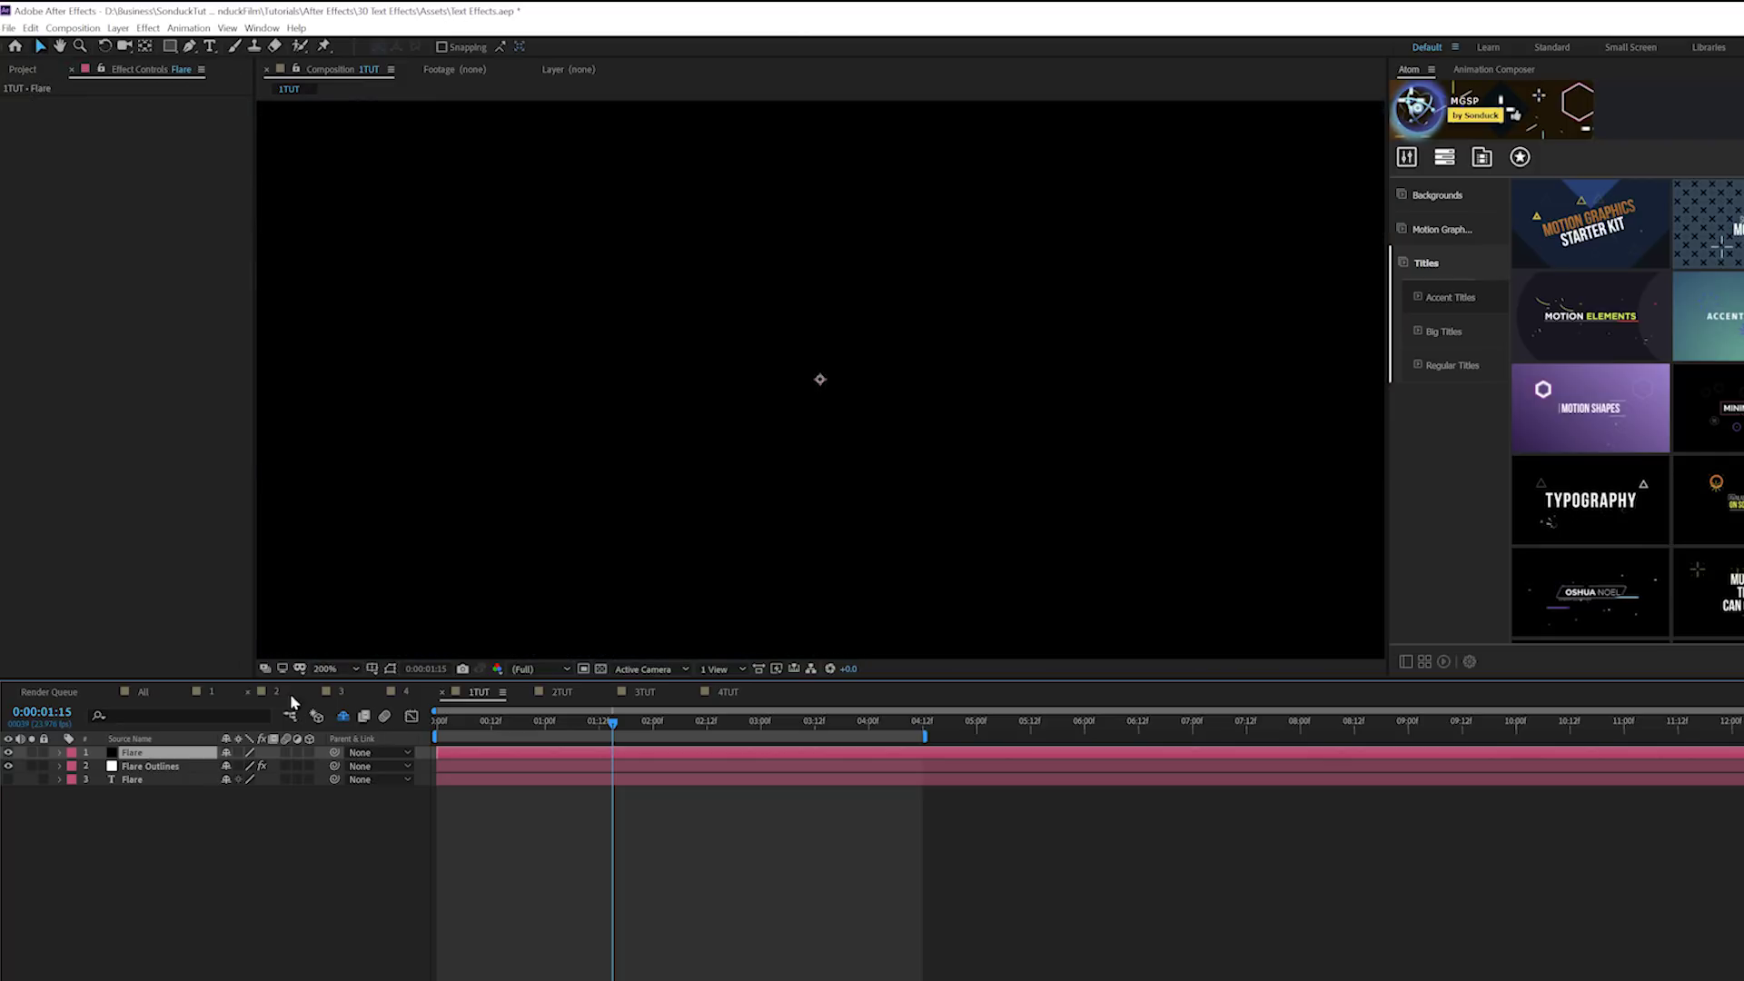
pyautogui.click(131, 755)
pyautogui.press('Return')
# Apply Lens Flare with the 105mm Prime lens and brightness lowered to 48%
pyautogui.click(149, 27)
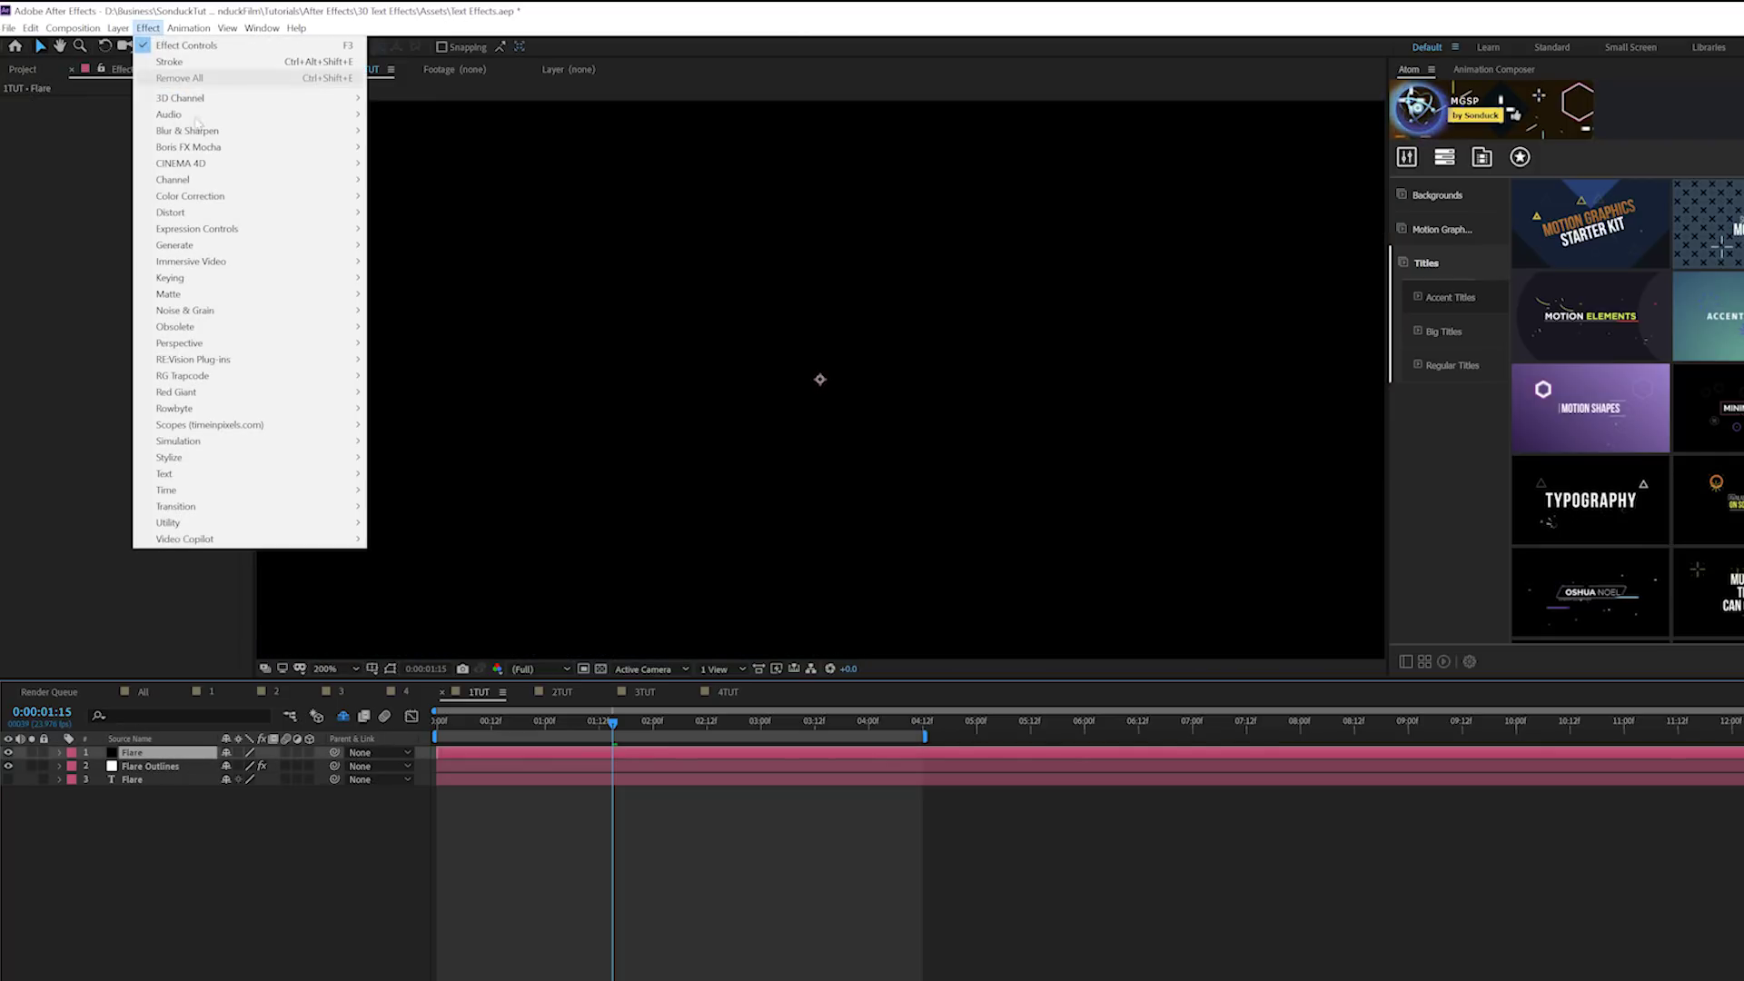
pyautogui.moveTo(244, 539)
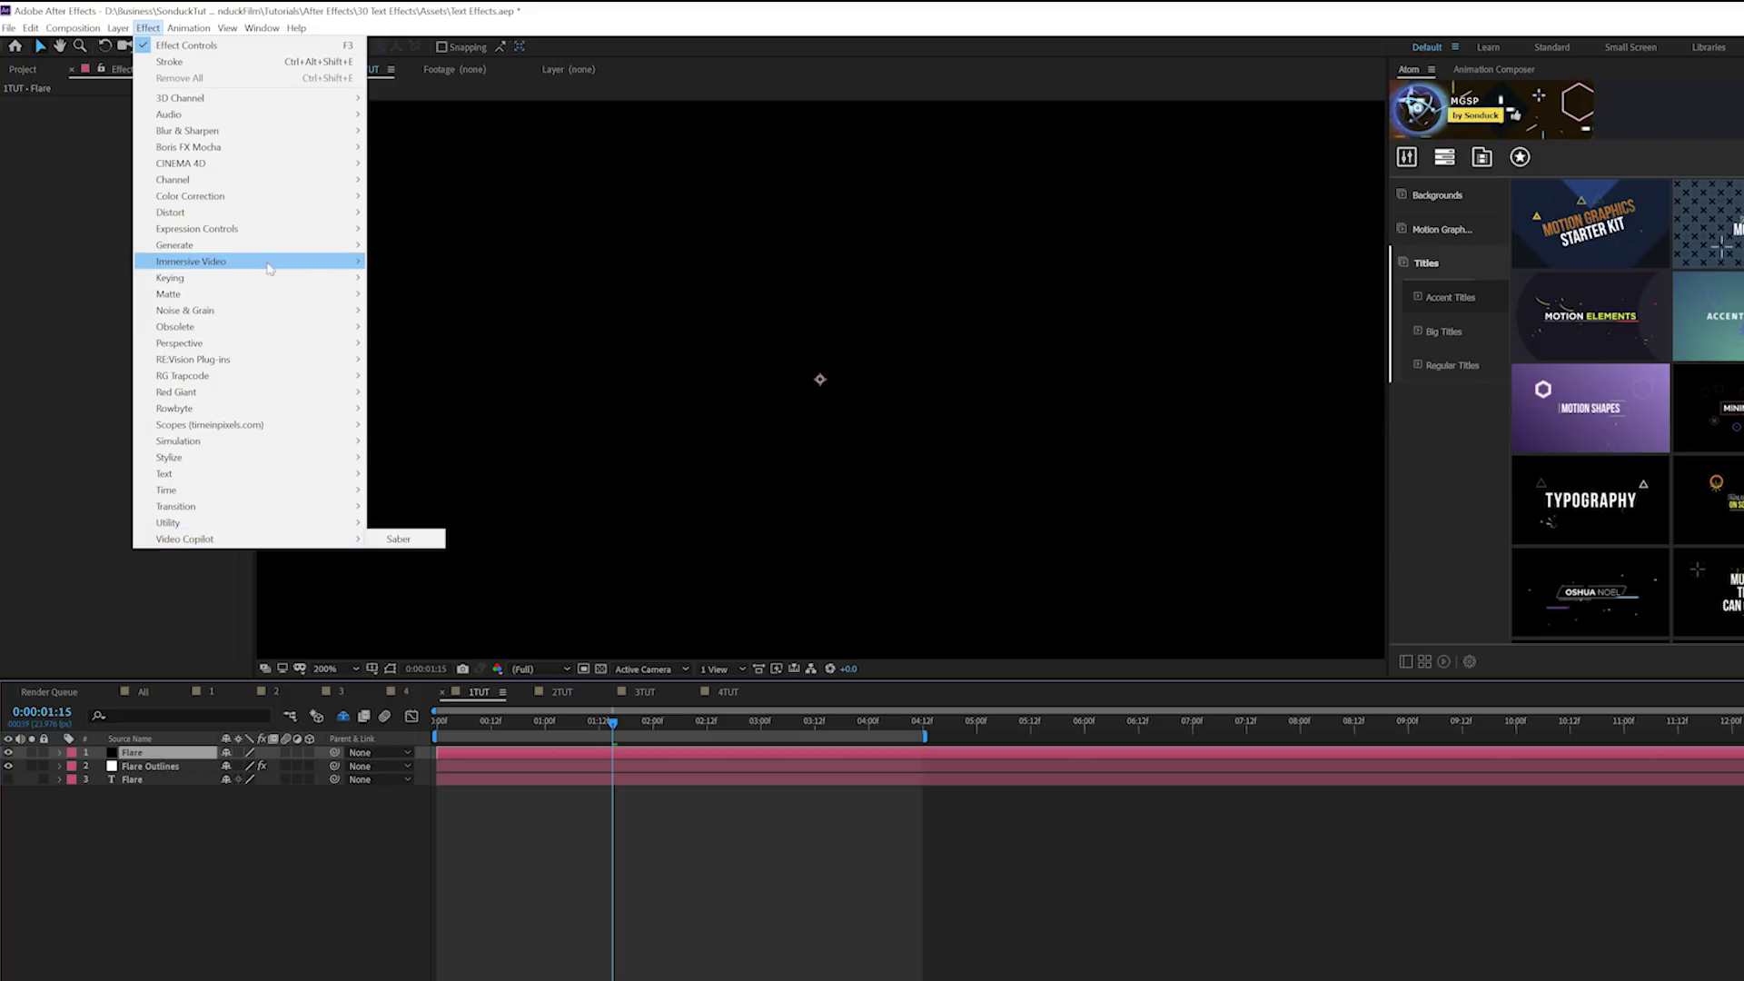
pyautogui.moveTo(266, 255)
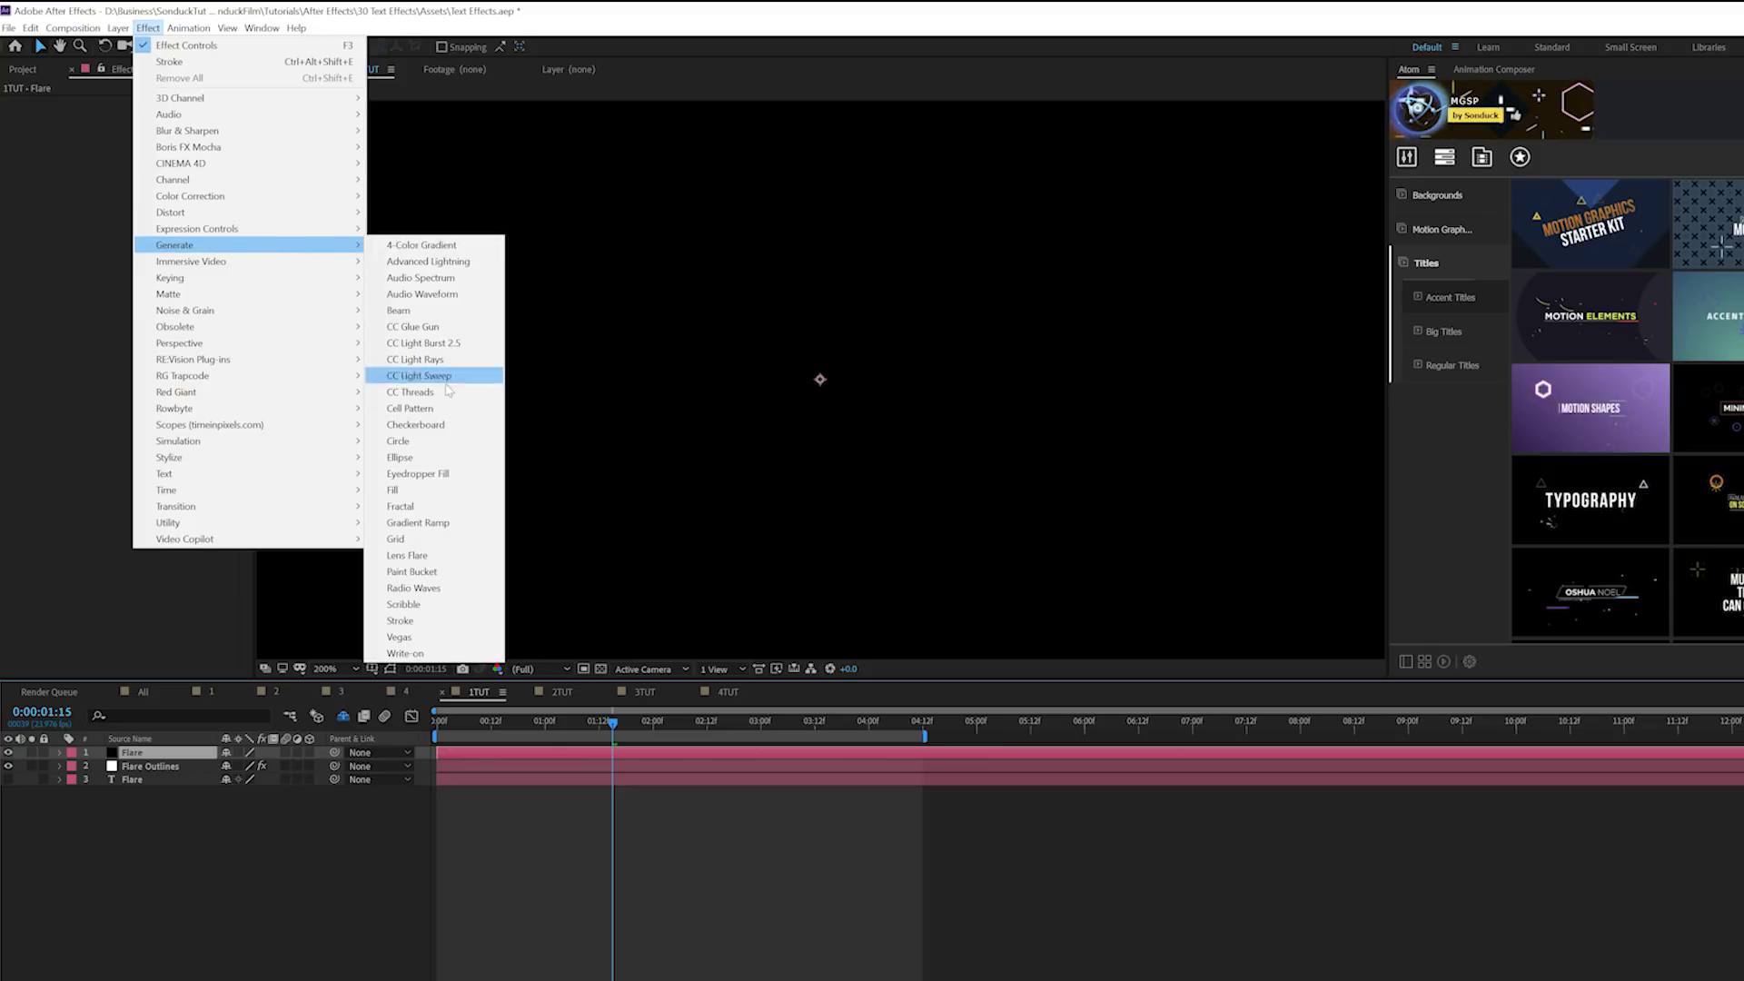
pyautogui.click(397, 555)
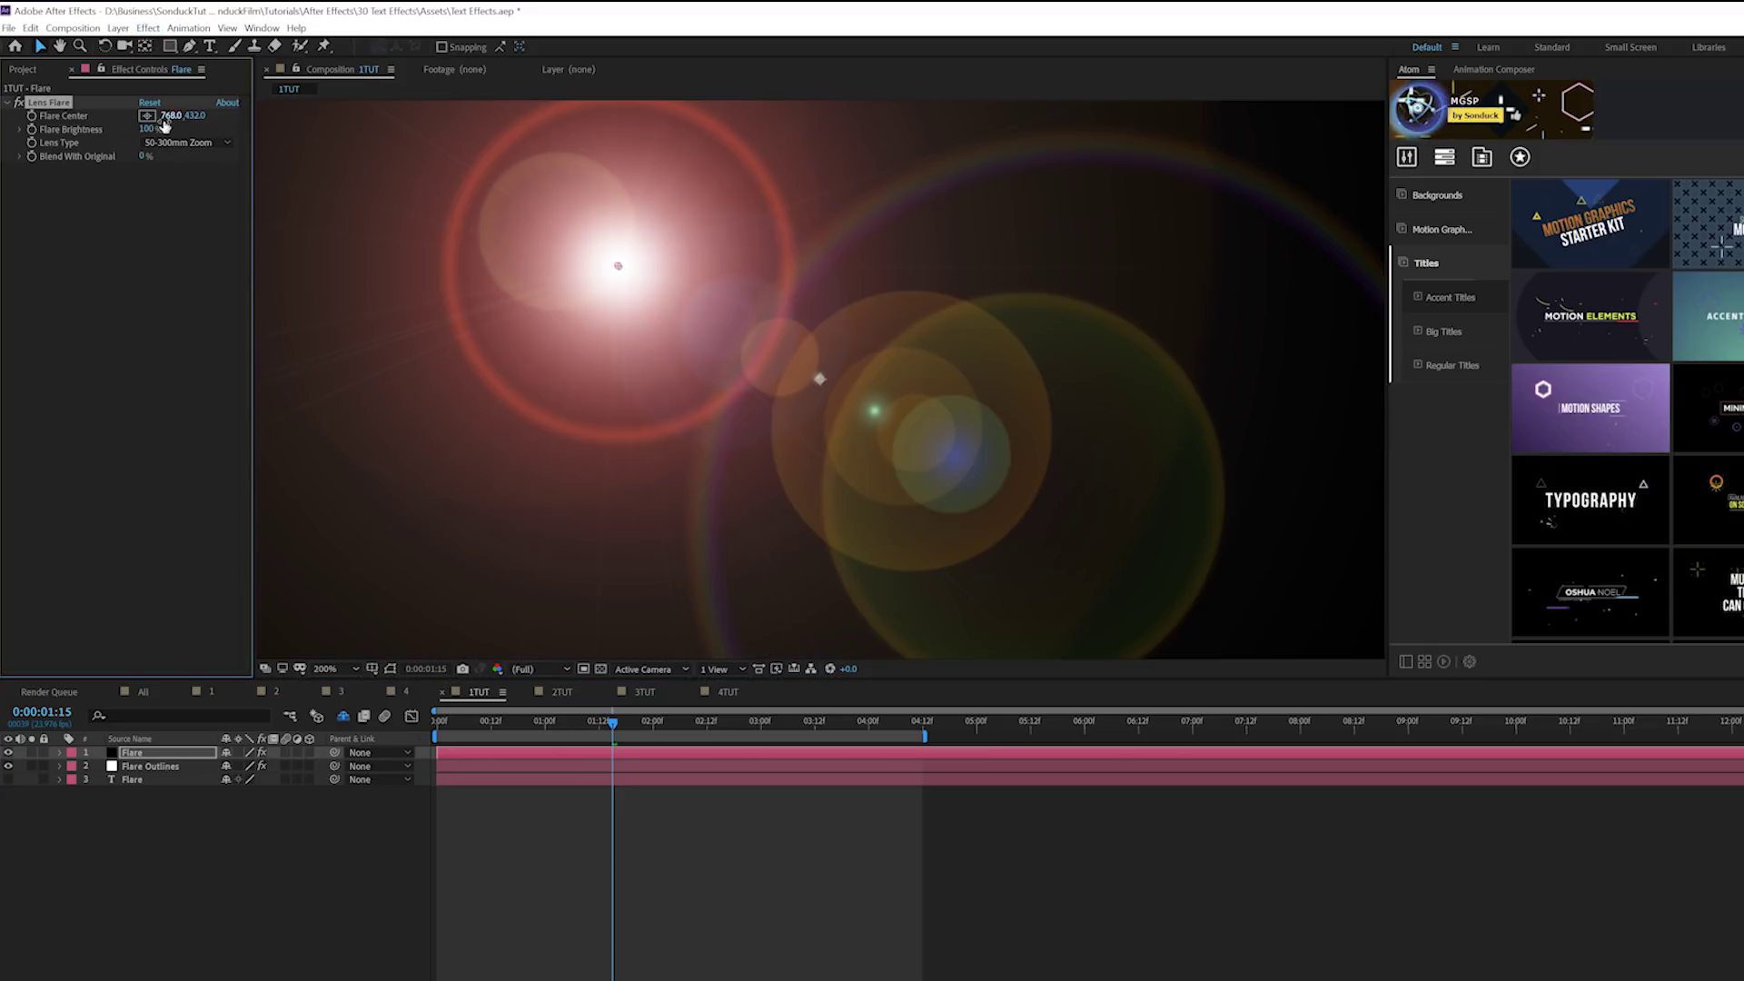
pyautogui.click(182, 143)
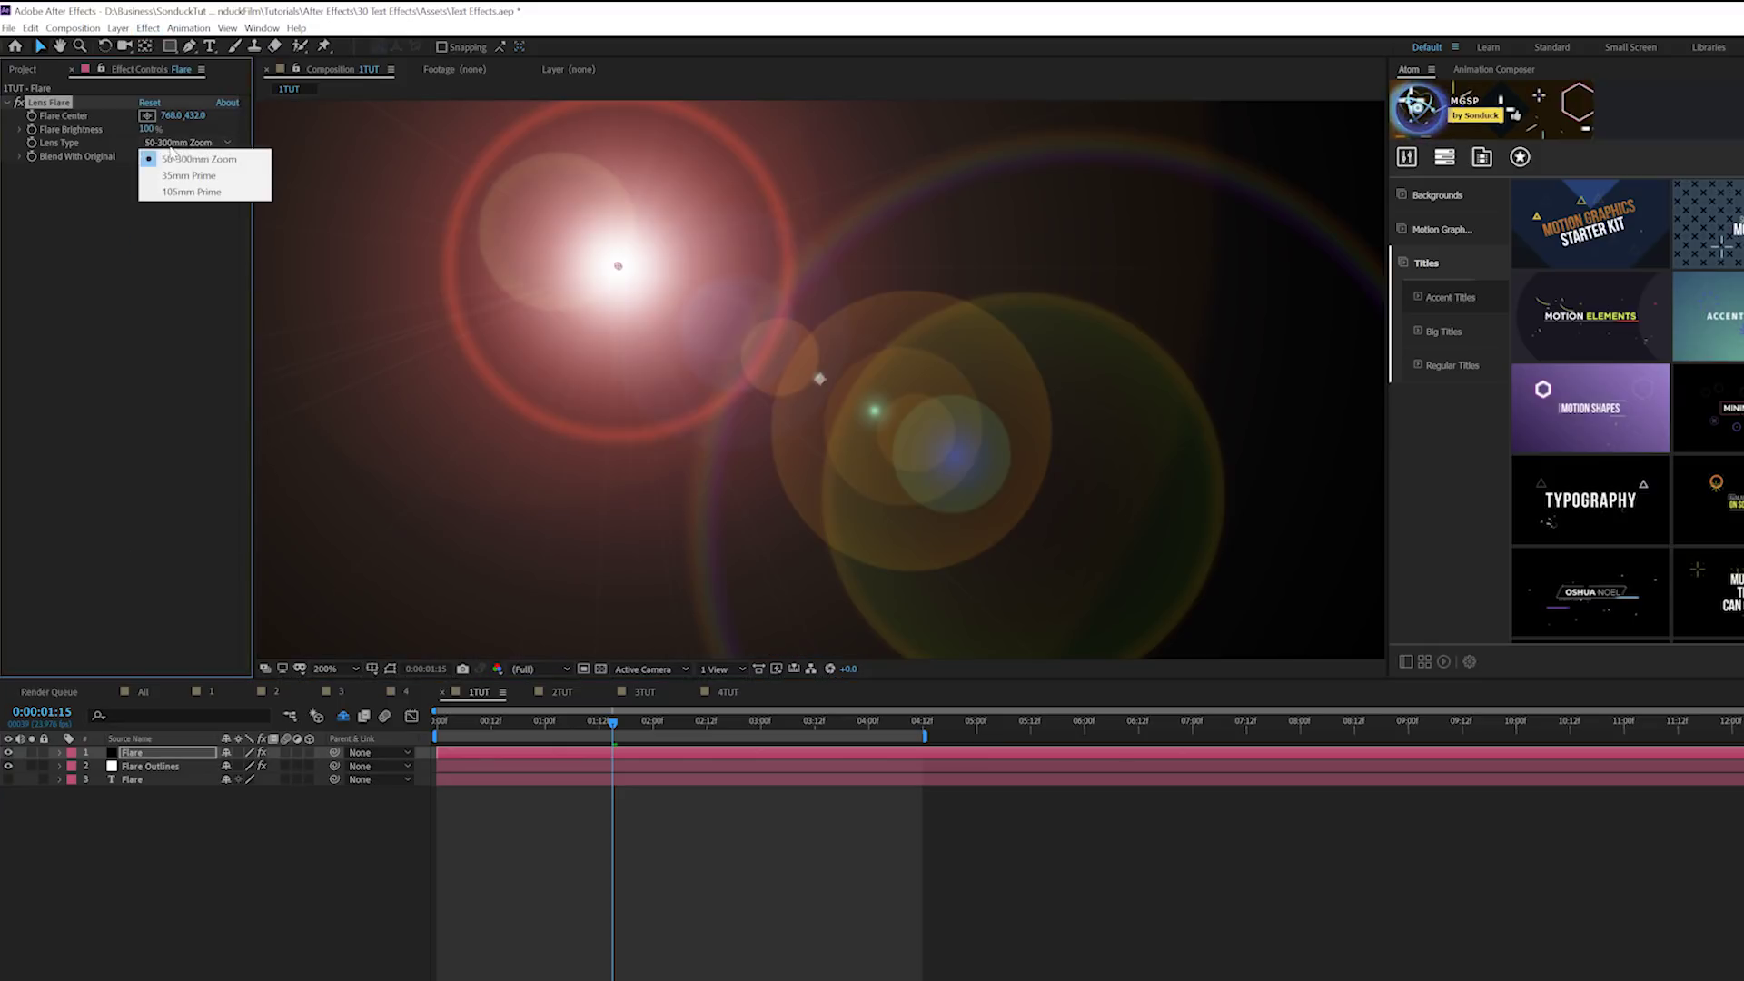
pyautogui.click(187, 192)
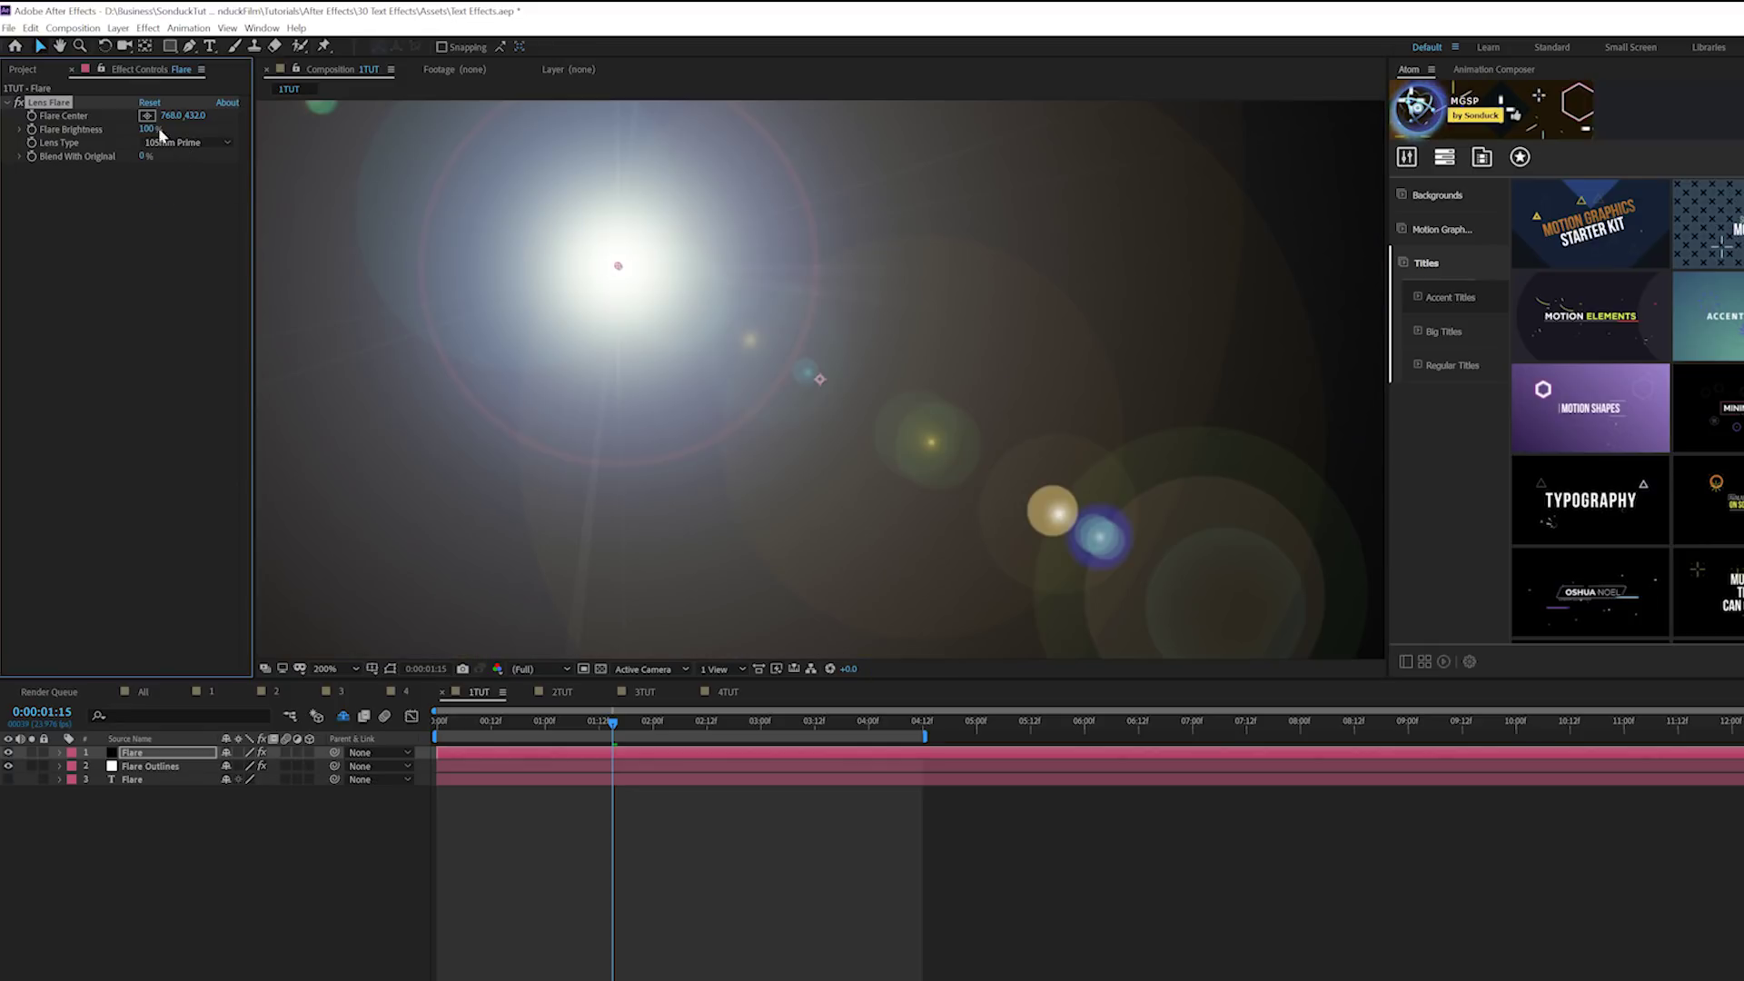
pyautogui.moveTo(158, 127); pyautogui.dragTo(109, 132)
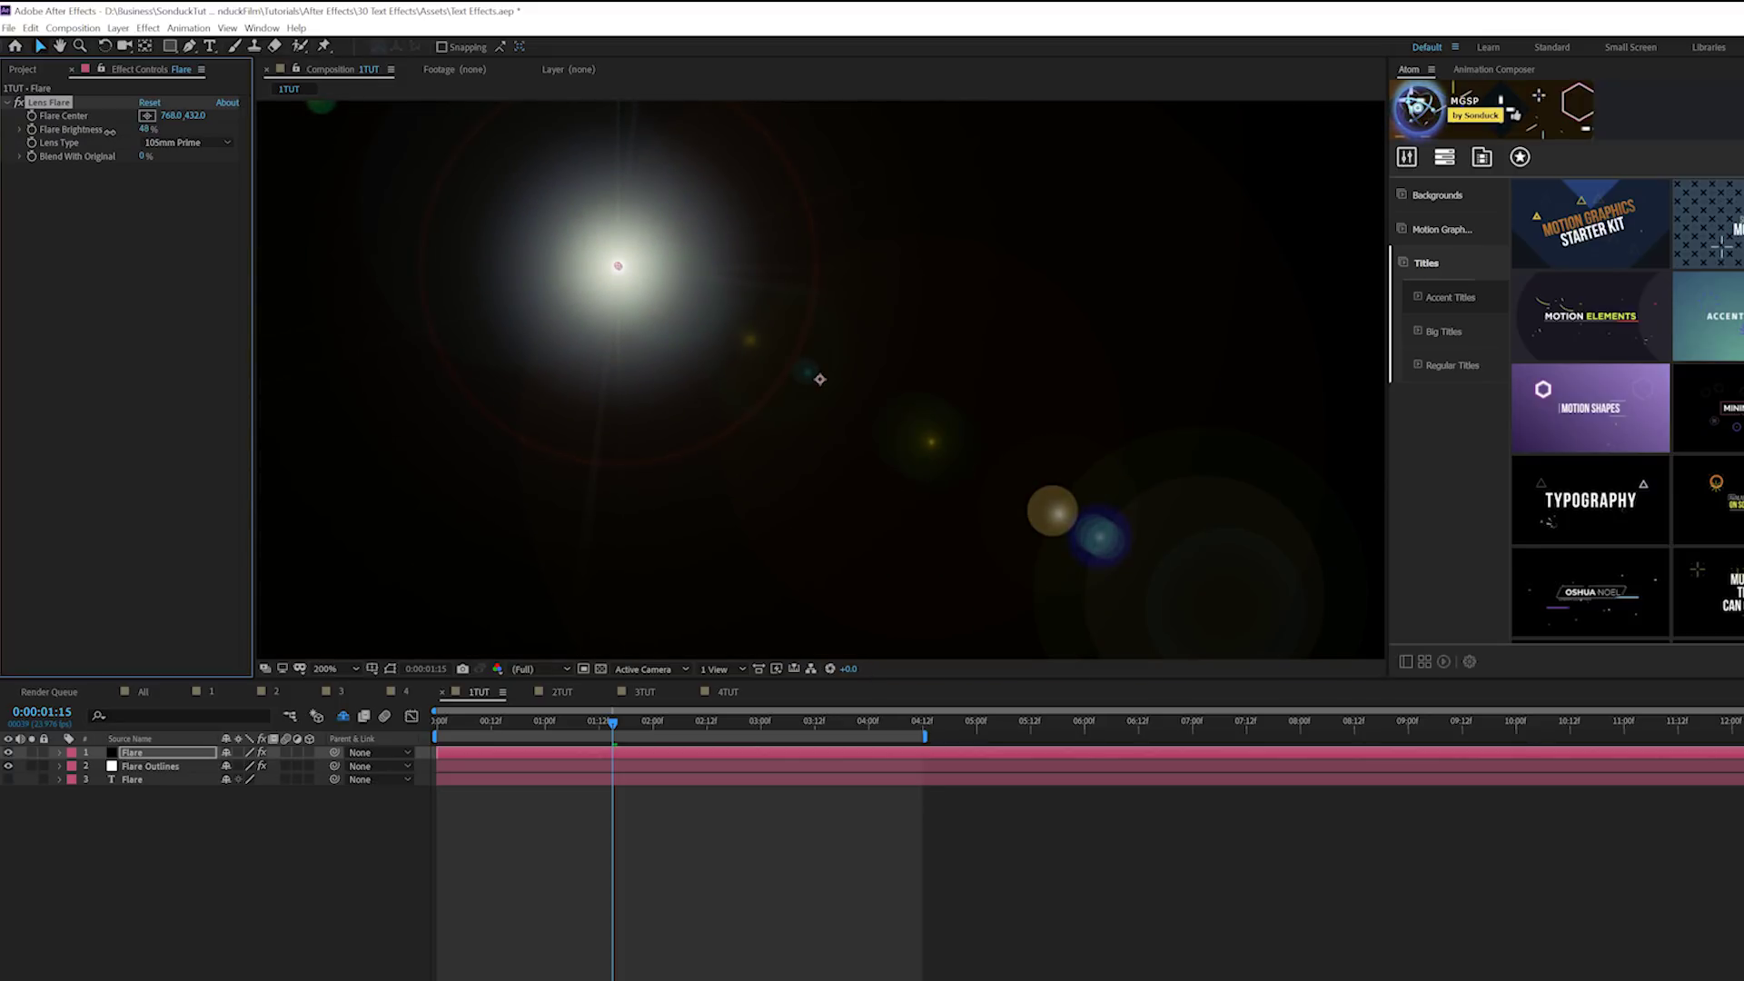
pyautogui.click(130, 766)
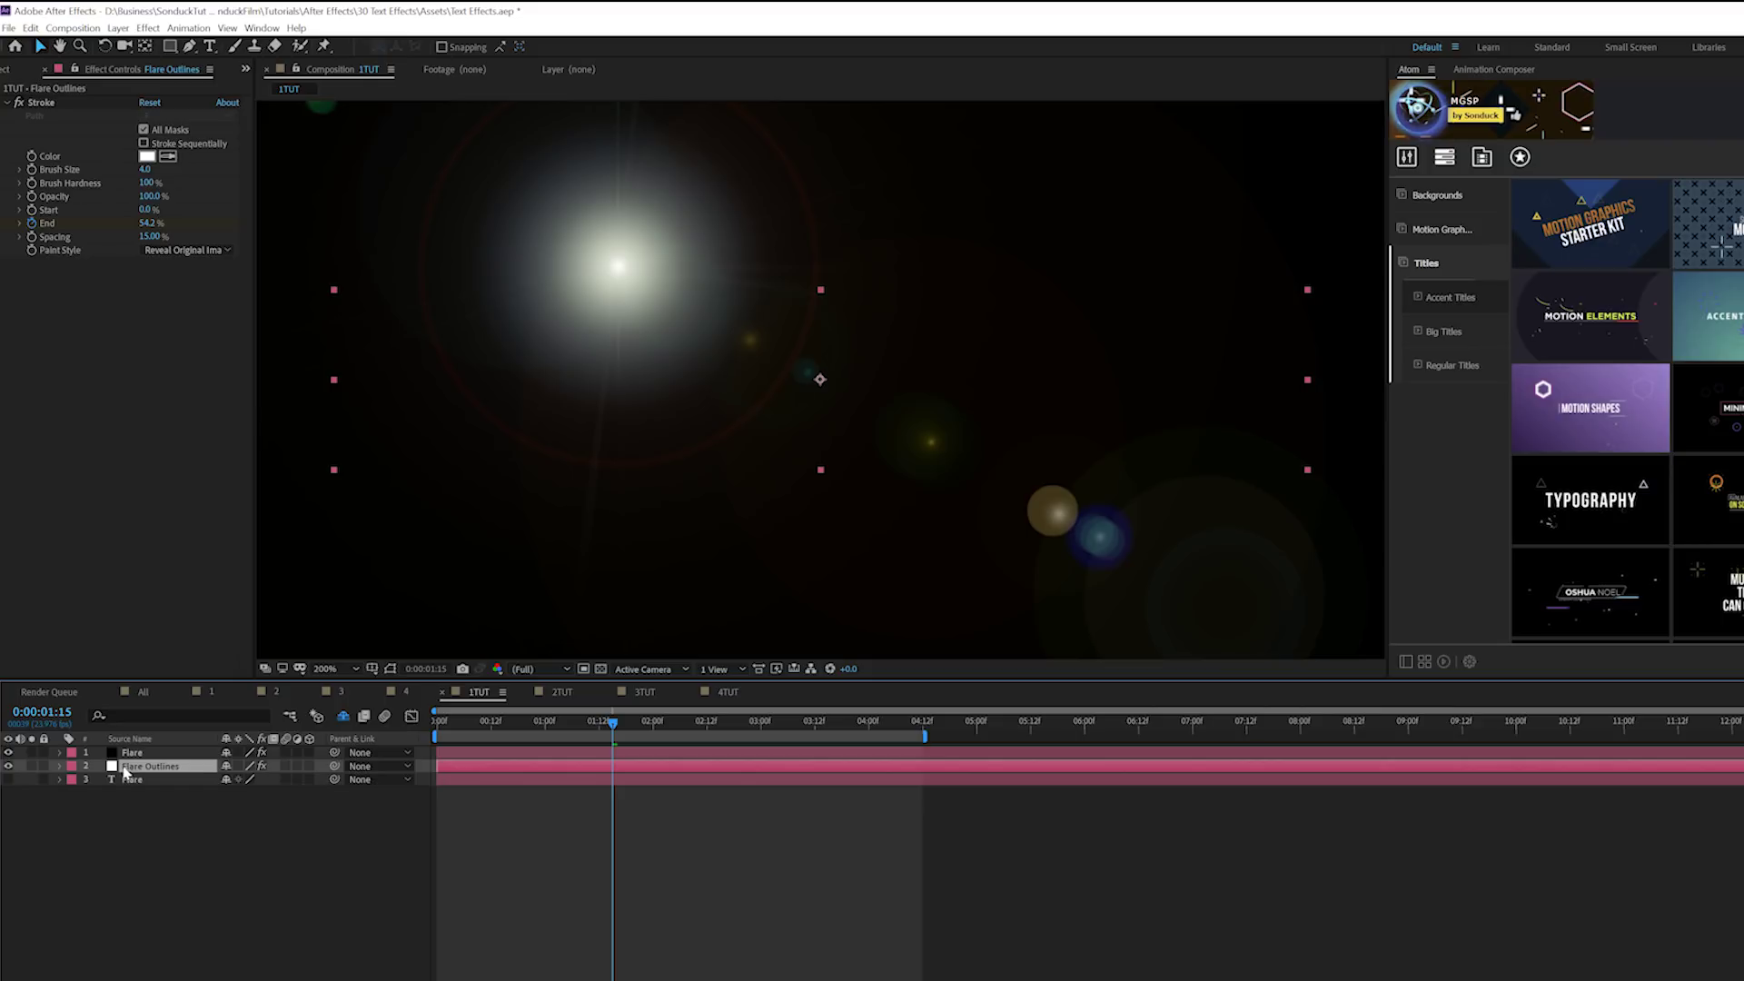
# Select the first mask path on Flare Outlines and return to 0:00
pyautogui.press('m')
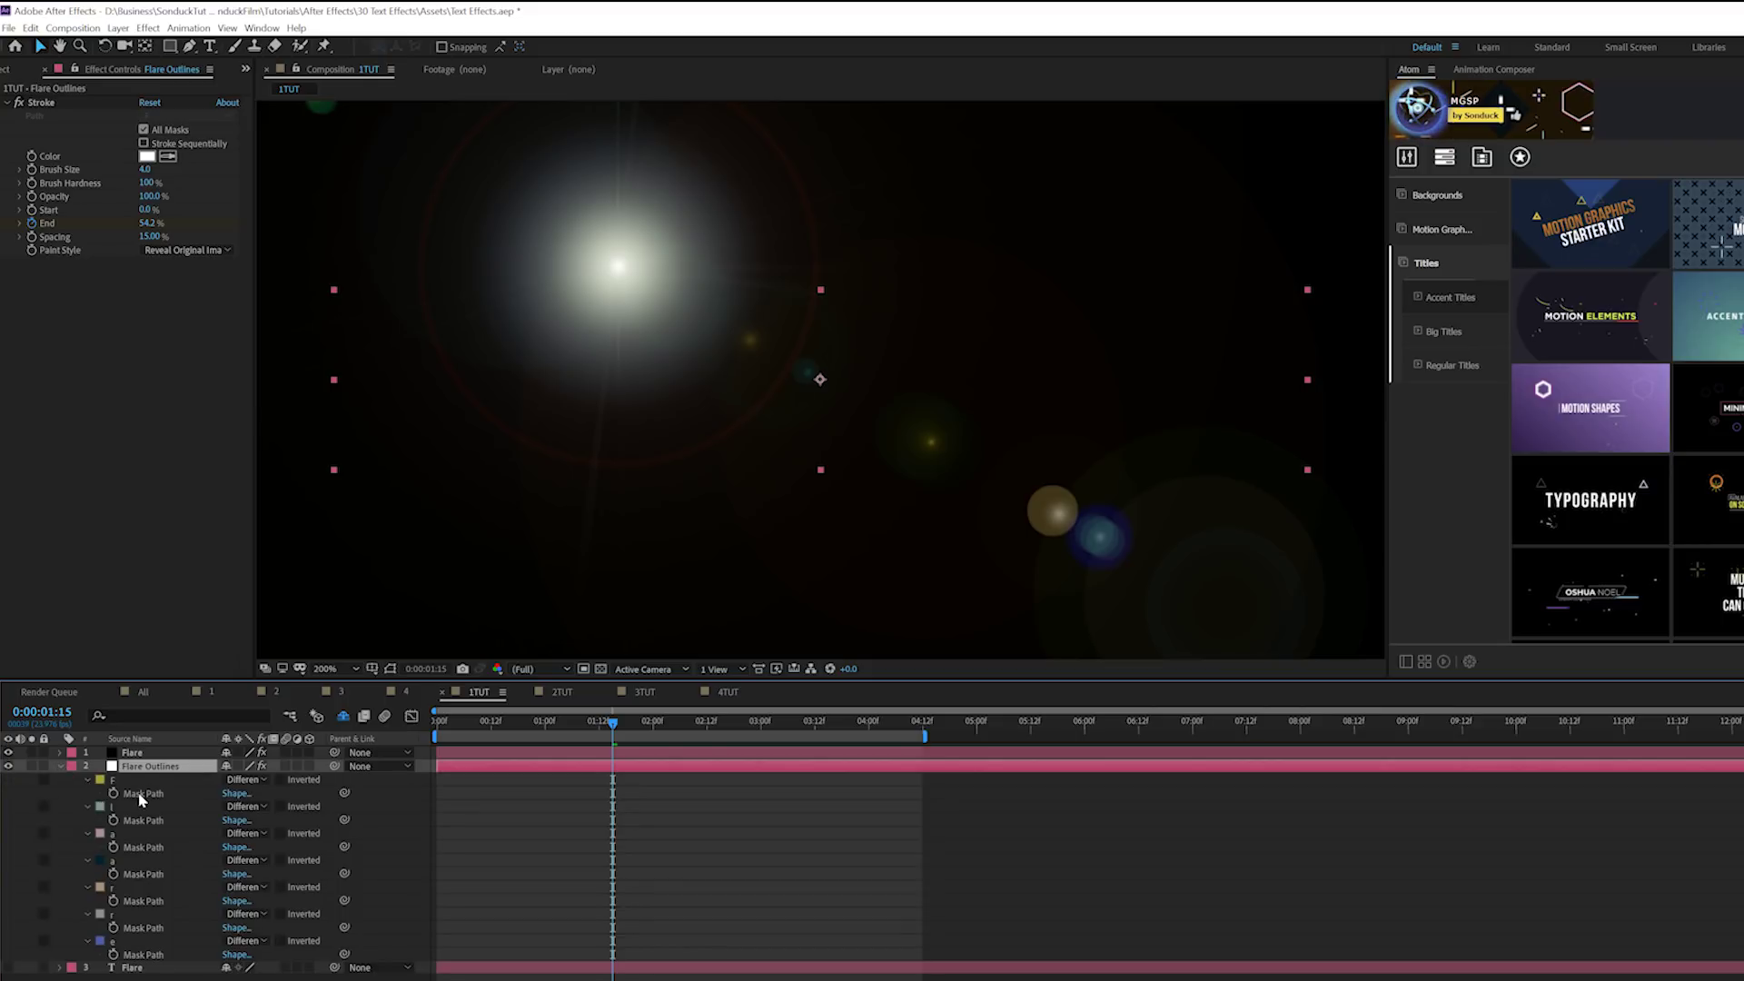
pyautogui.click(140, 794)
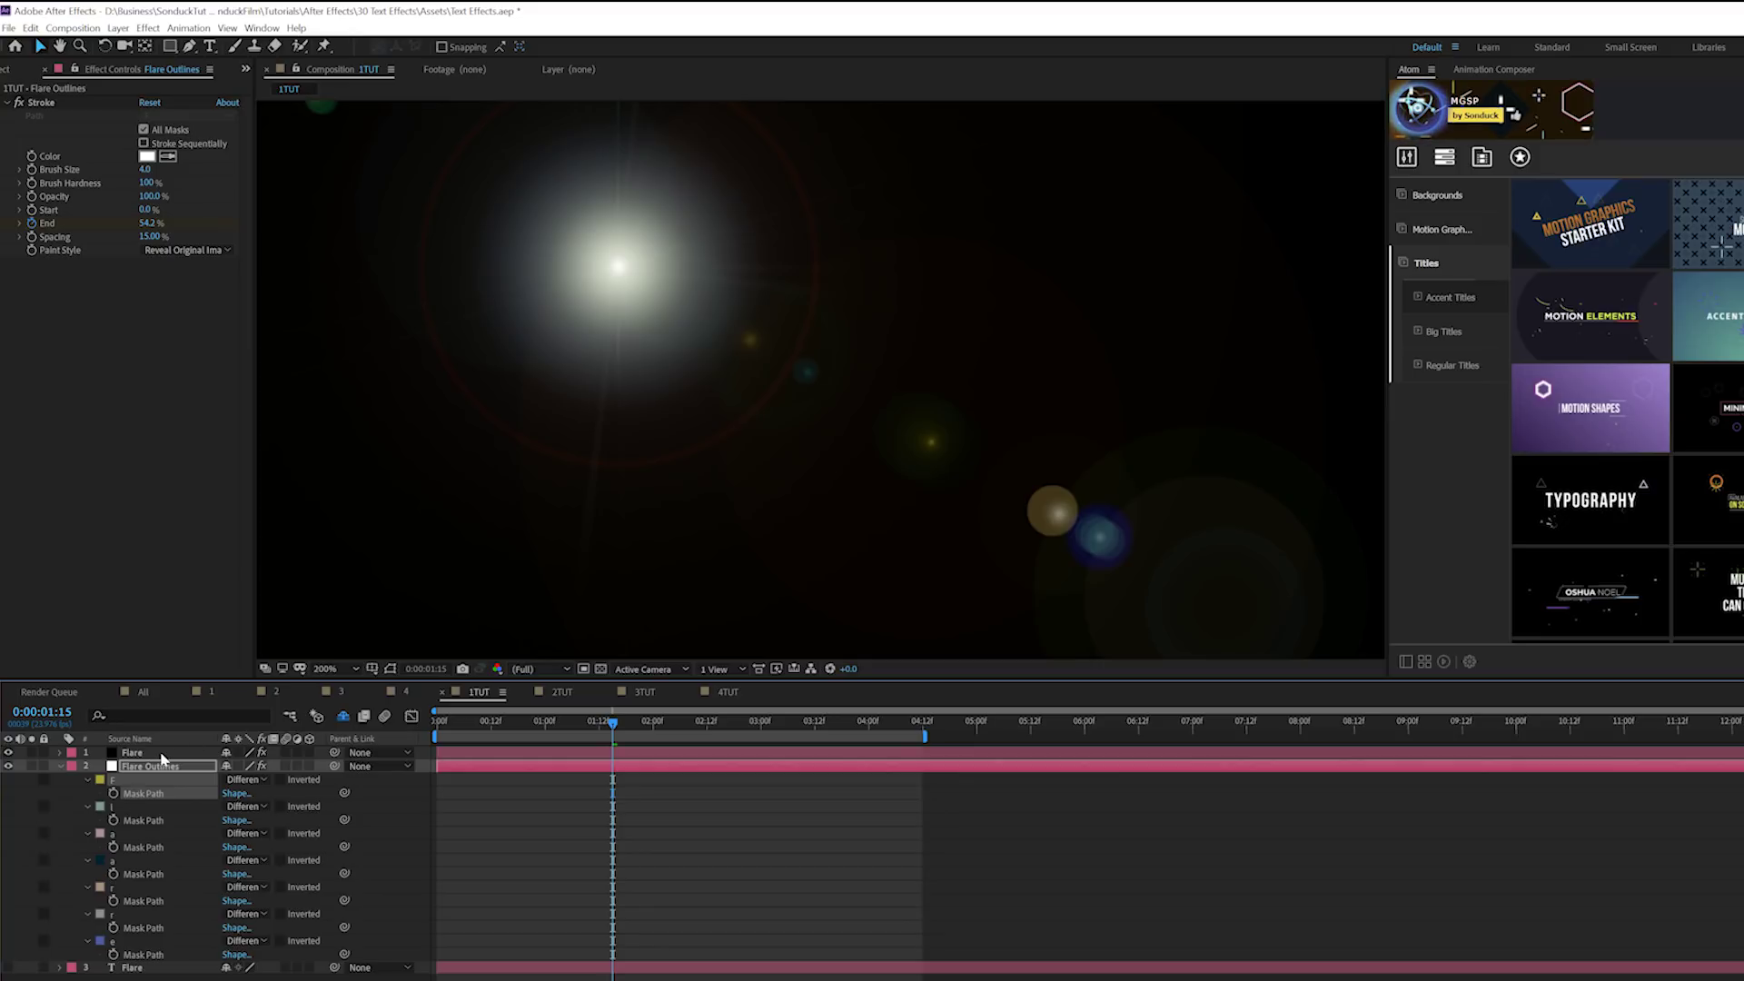
pyautogui.click(160, 766)
pyautogui.moveTo(448, 727); pyautogui.dragTo(375, 728)
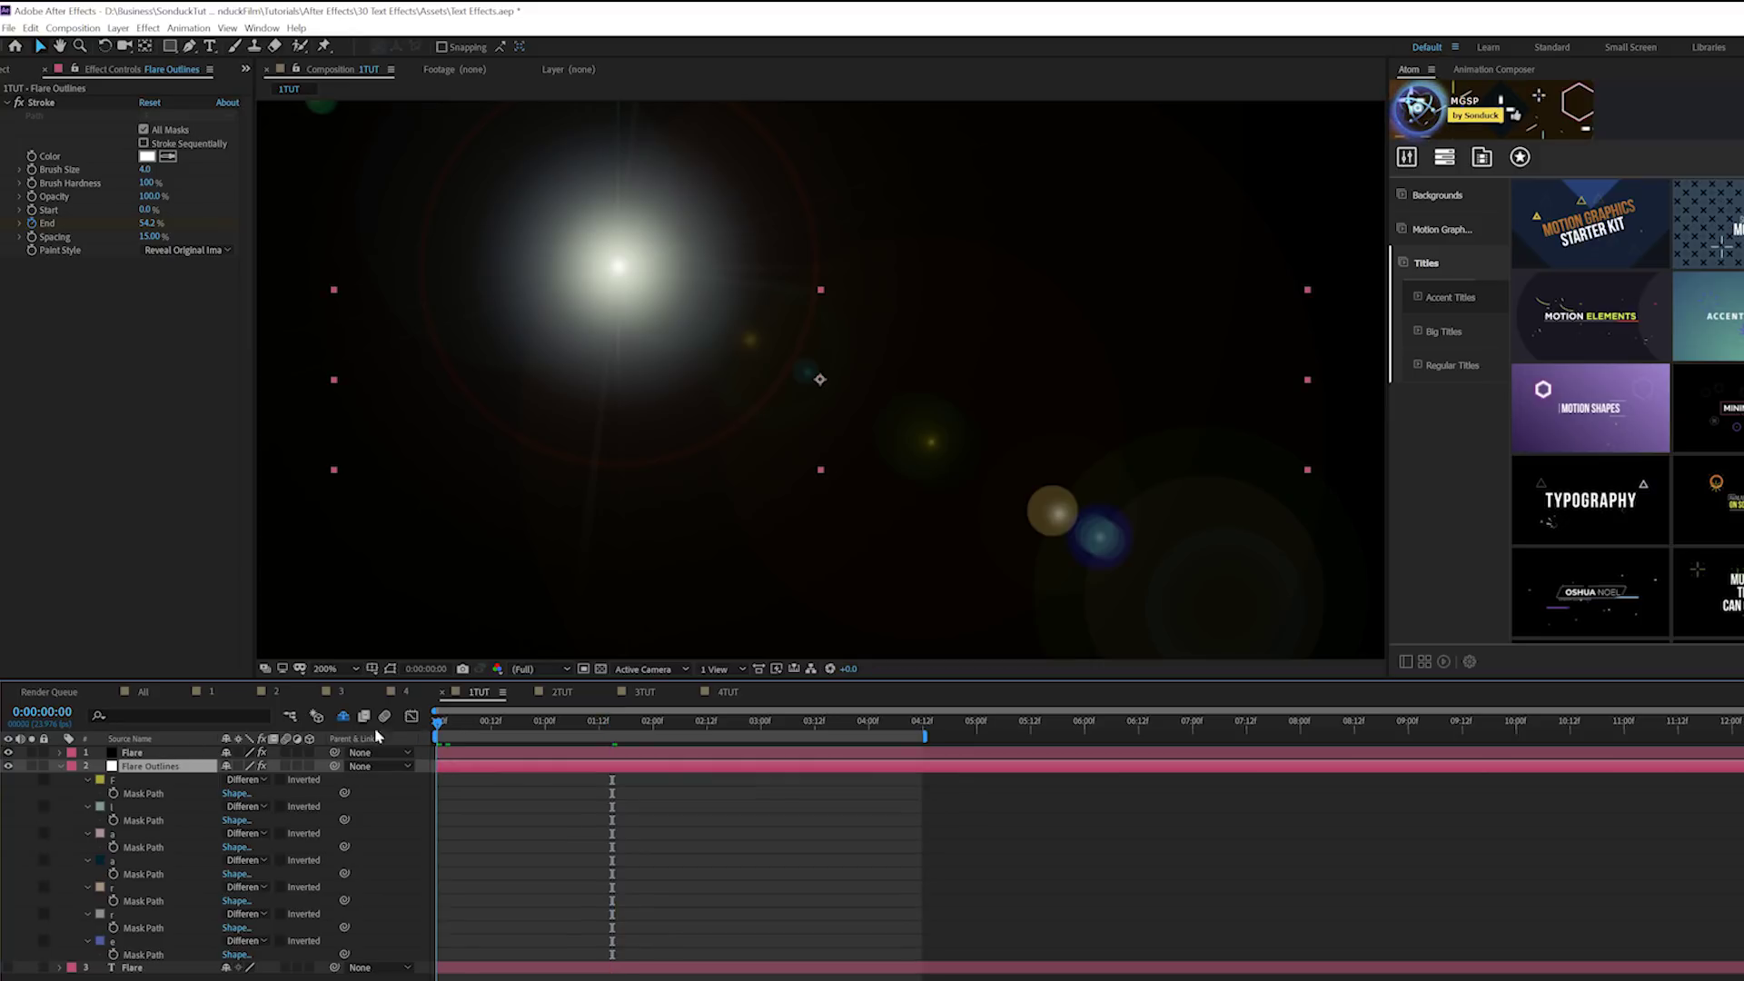
# Paste the mask path into the Lens Flare's Flare Center and scrub to check the motion
pyautogui.click(132, 752)
pyautogui.click(60, 752)
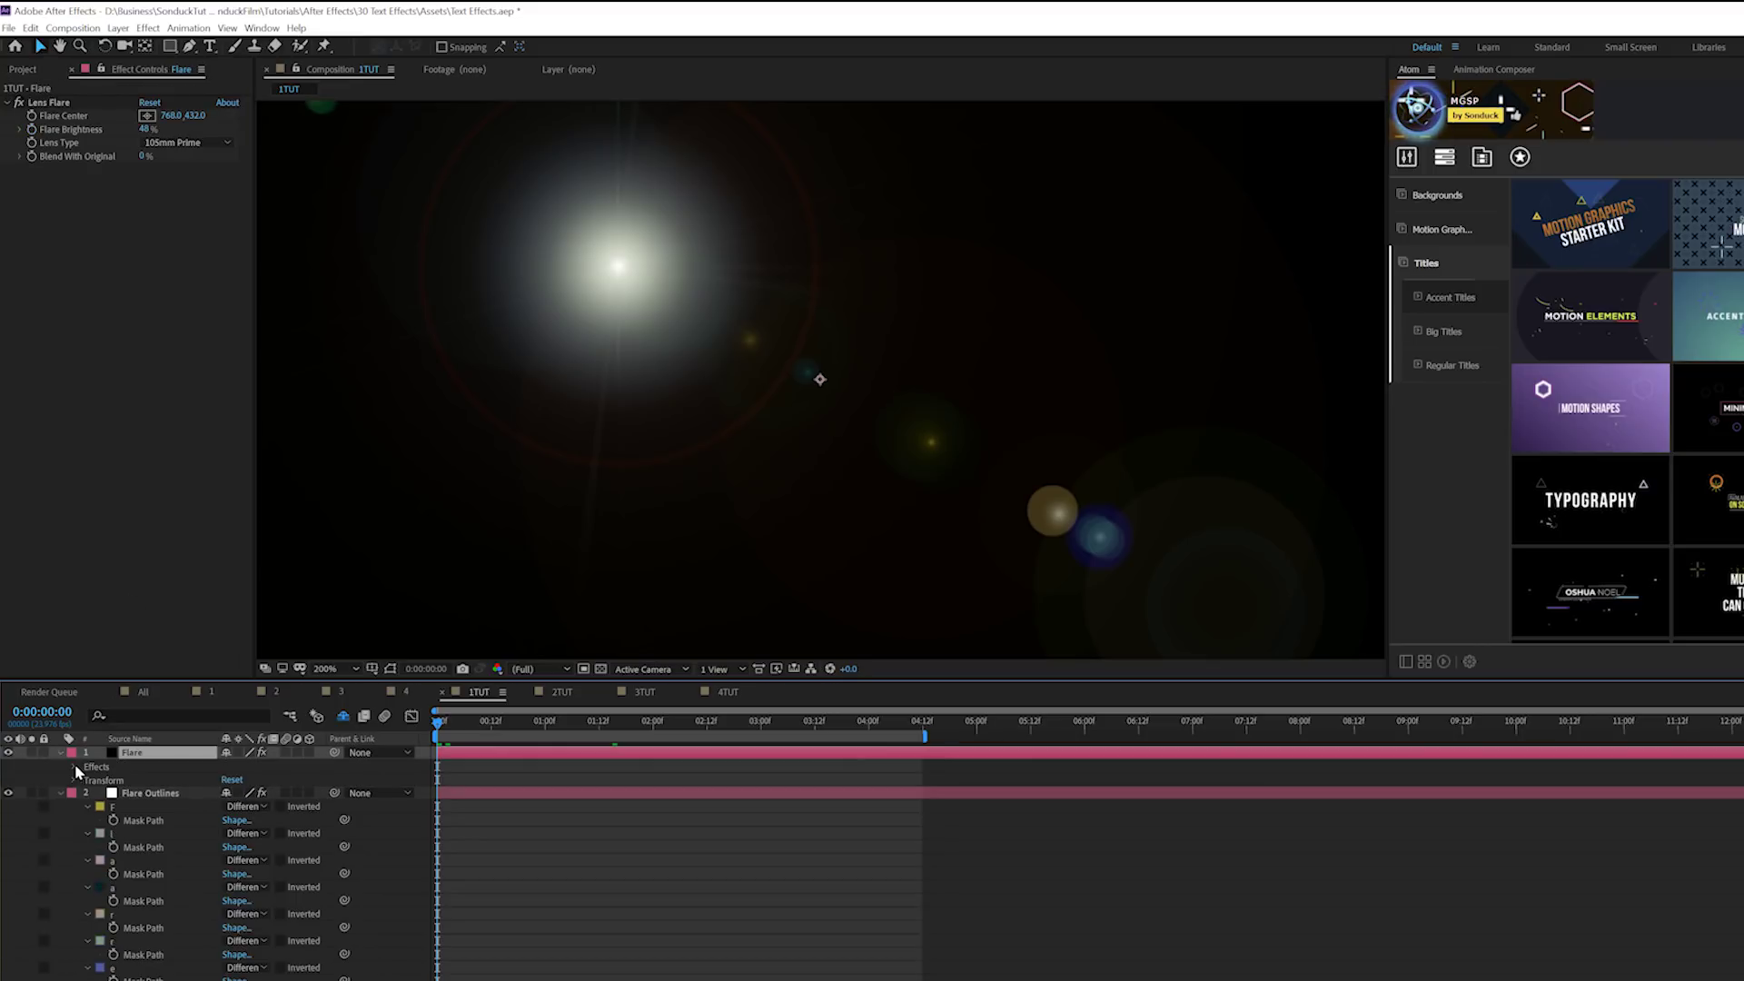
pyautogui.click(75, 767)
pyautogui.click(90, 781)
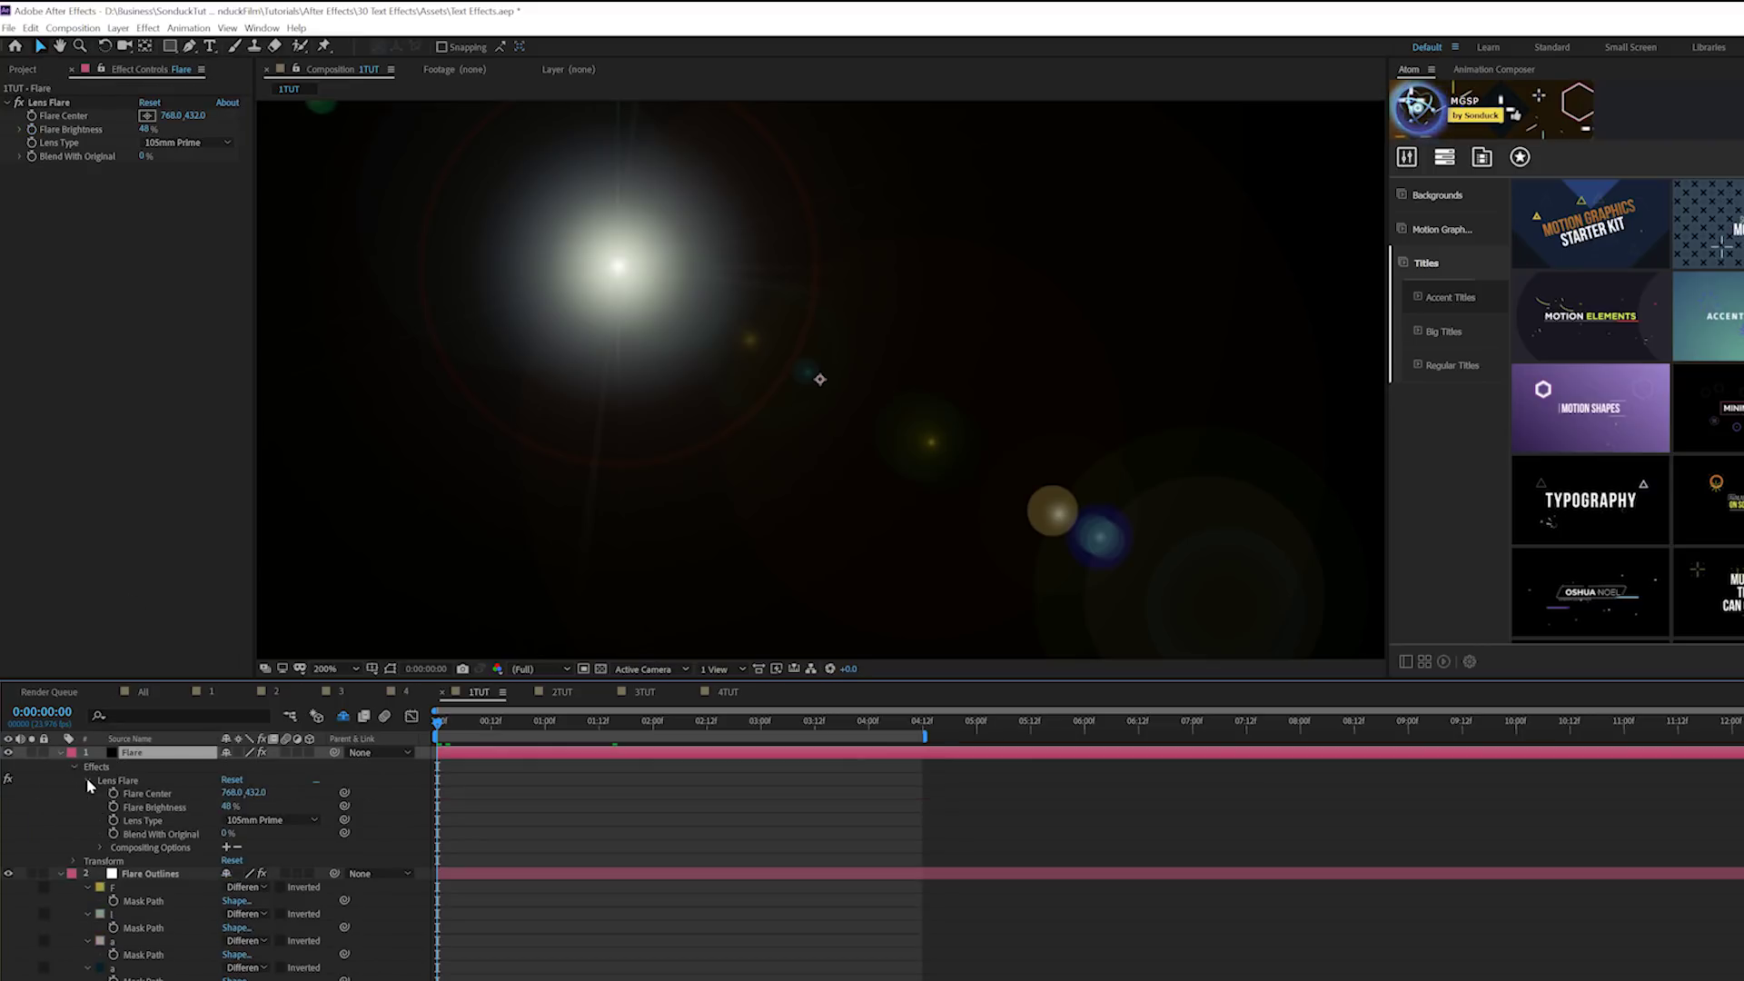
pyautogui.click(148, 795)
pyautogui.hotkey('ctrl', 'v')
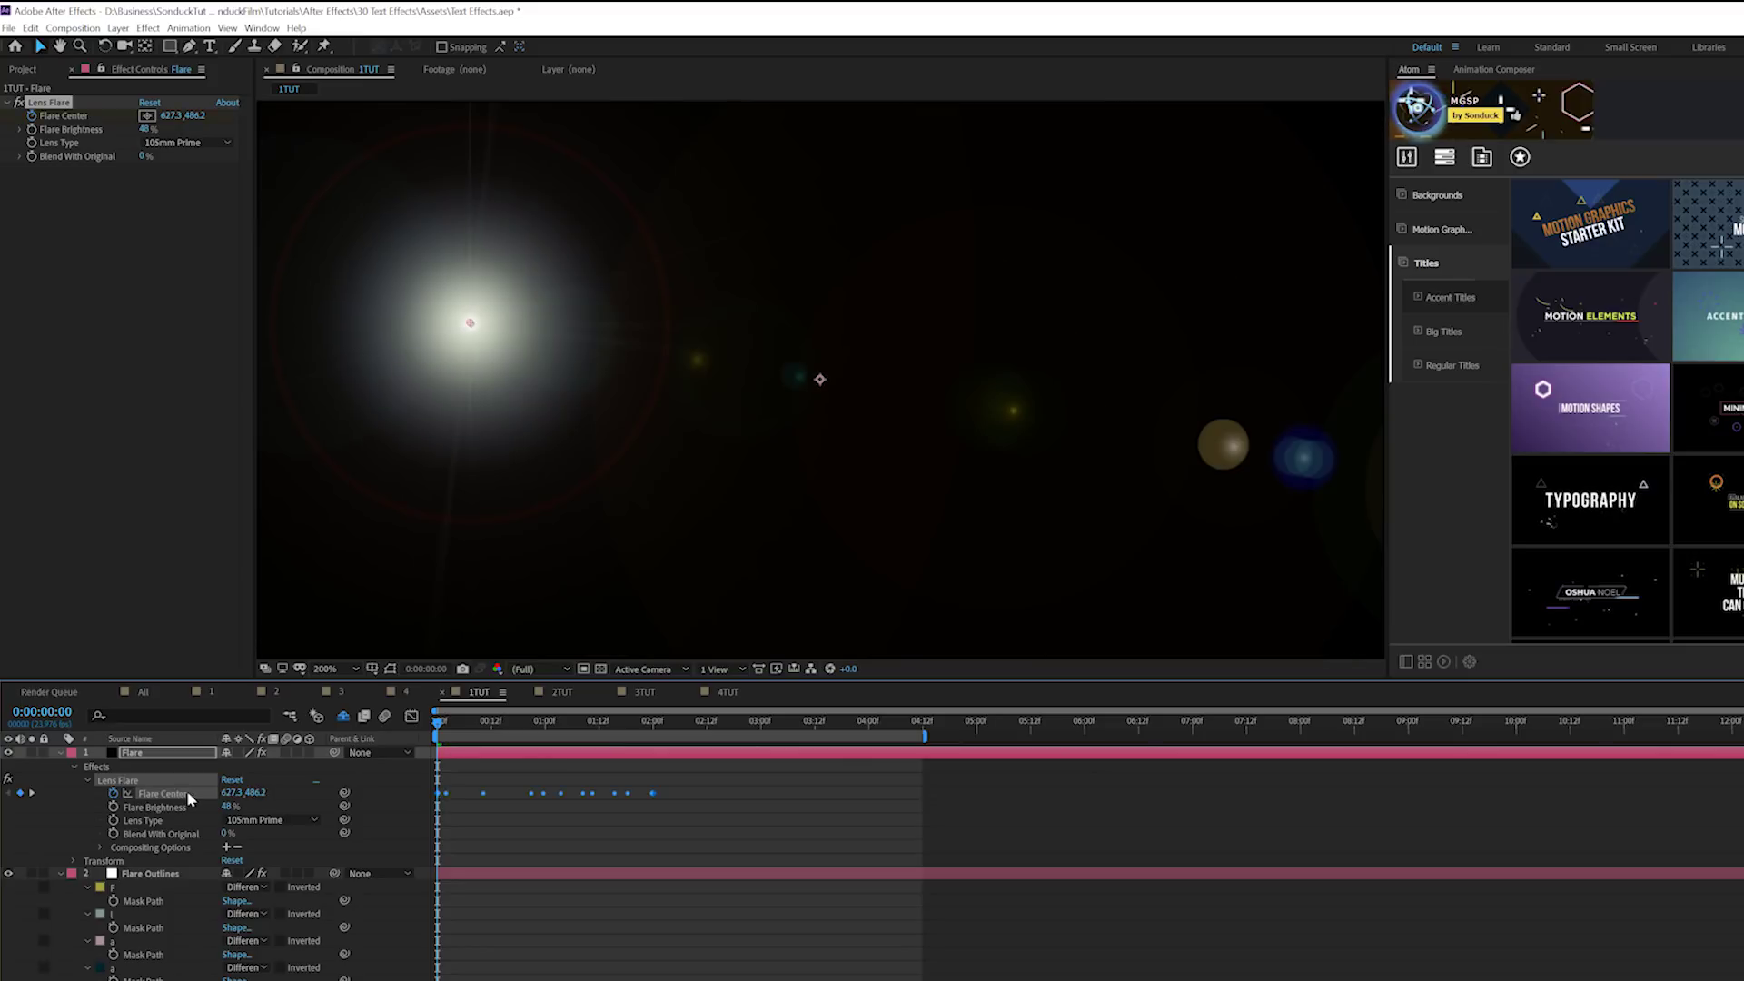
pyautogui.moveTo(449, 722)
pyautogui.mouseDown()
pyautogui.moveTo(634, 741)
pyautogui.moveTo(691, 790)
pyautogui.moveTo(750, 793)
pyautogui.moveTo(762, 727)
pyautogui.moveTo(323, 829)
pyautogui.mouseUp()
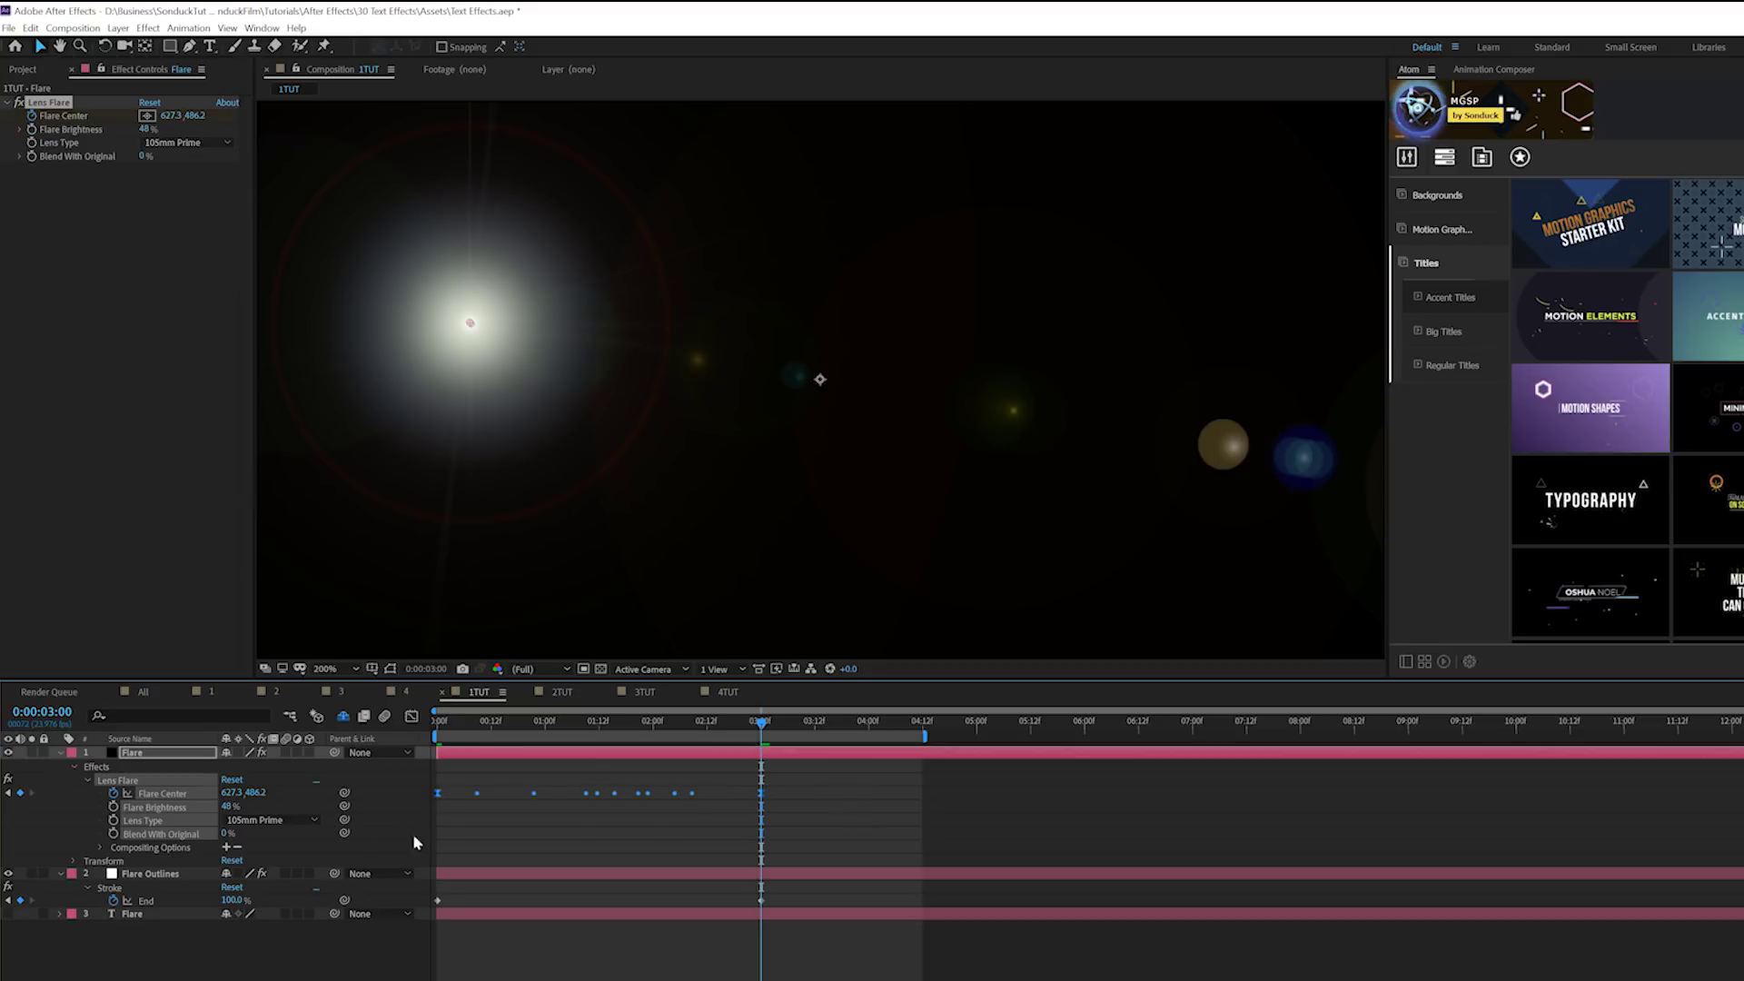
# Set the Flare layer's blending mode to Screen and preview the result
pyautogui.click(764, 900)
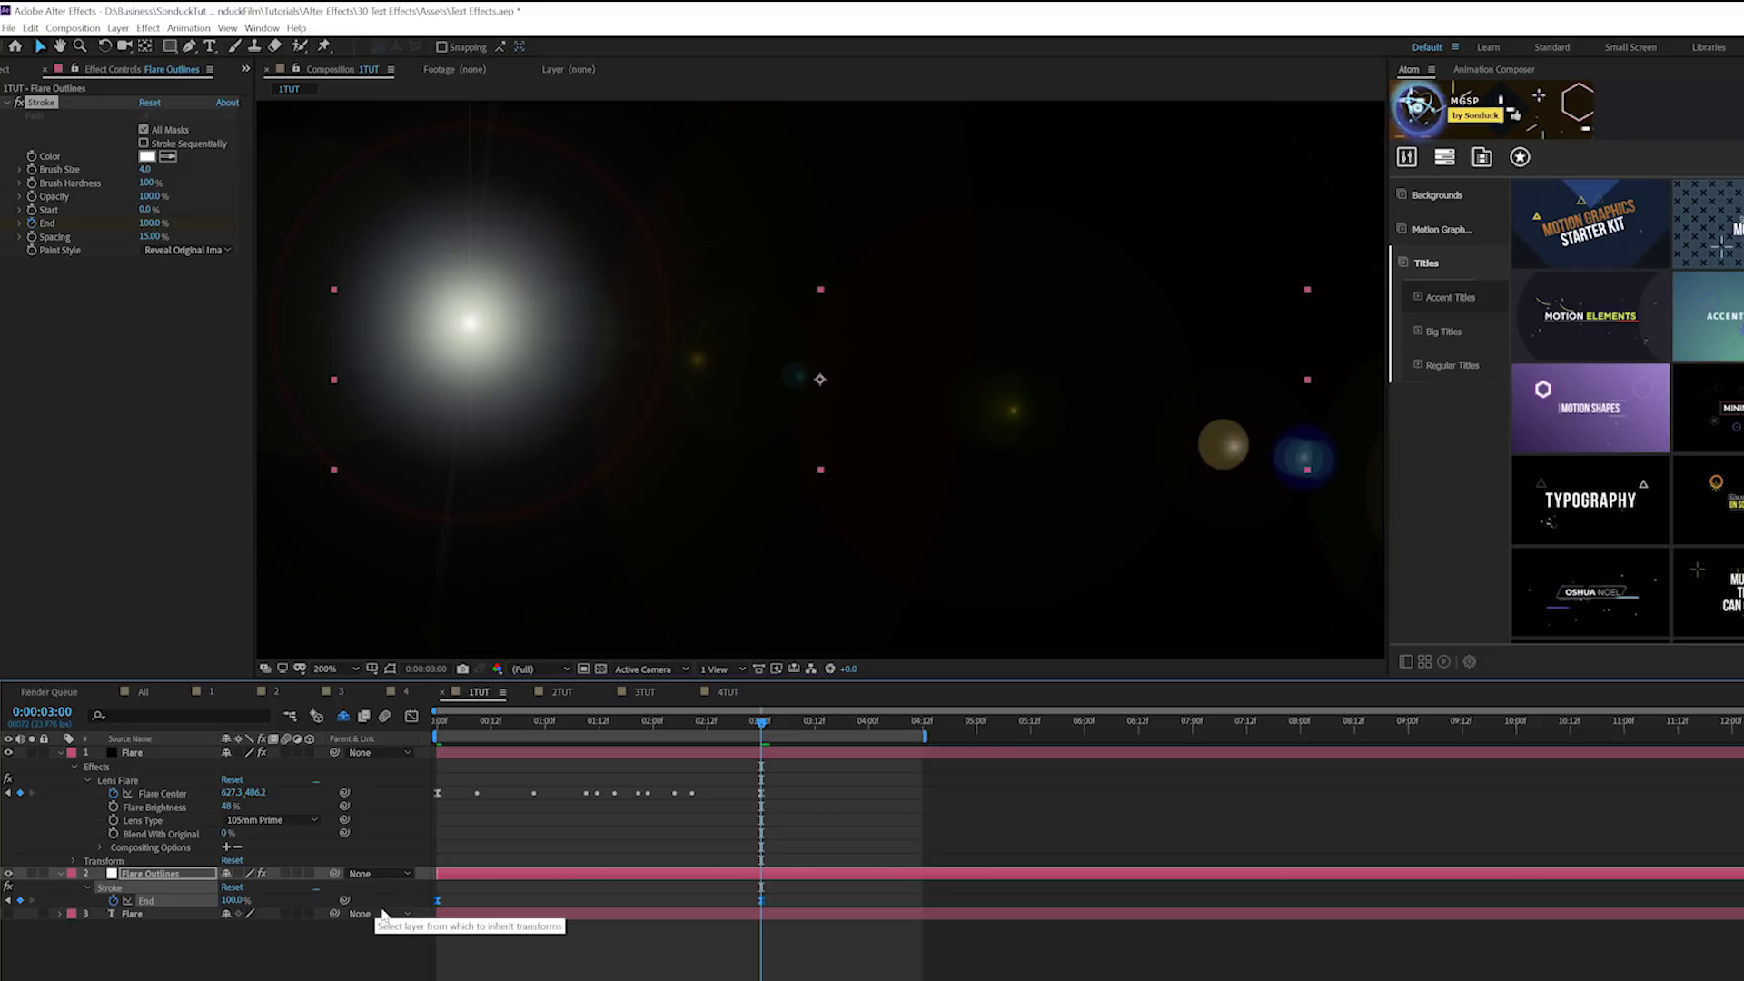
pyautogui.click(141, 754)
pyautogui.press('F4')
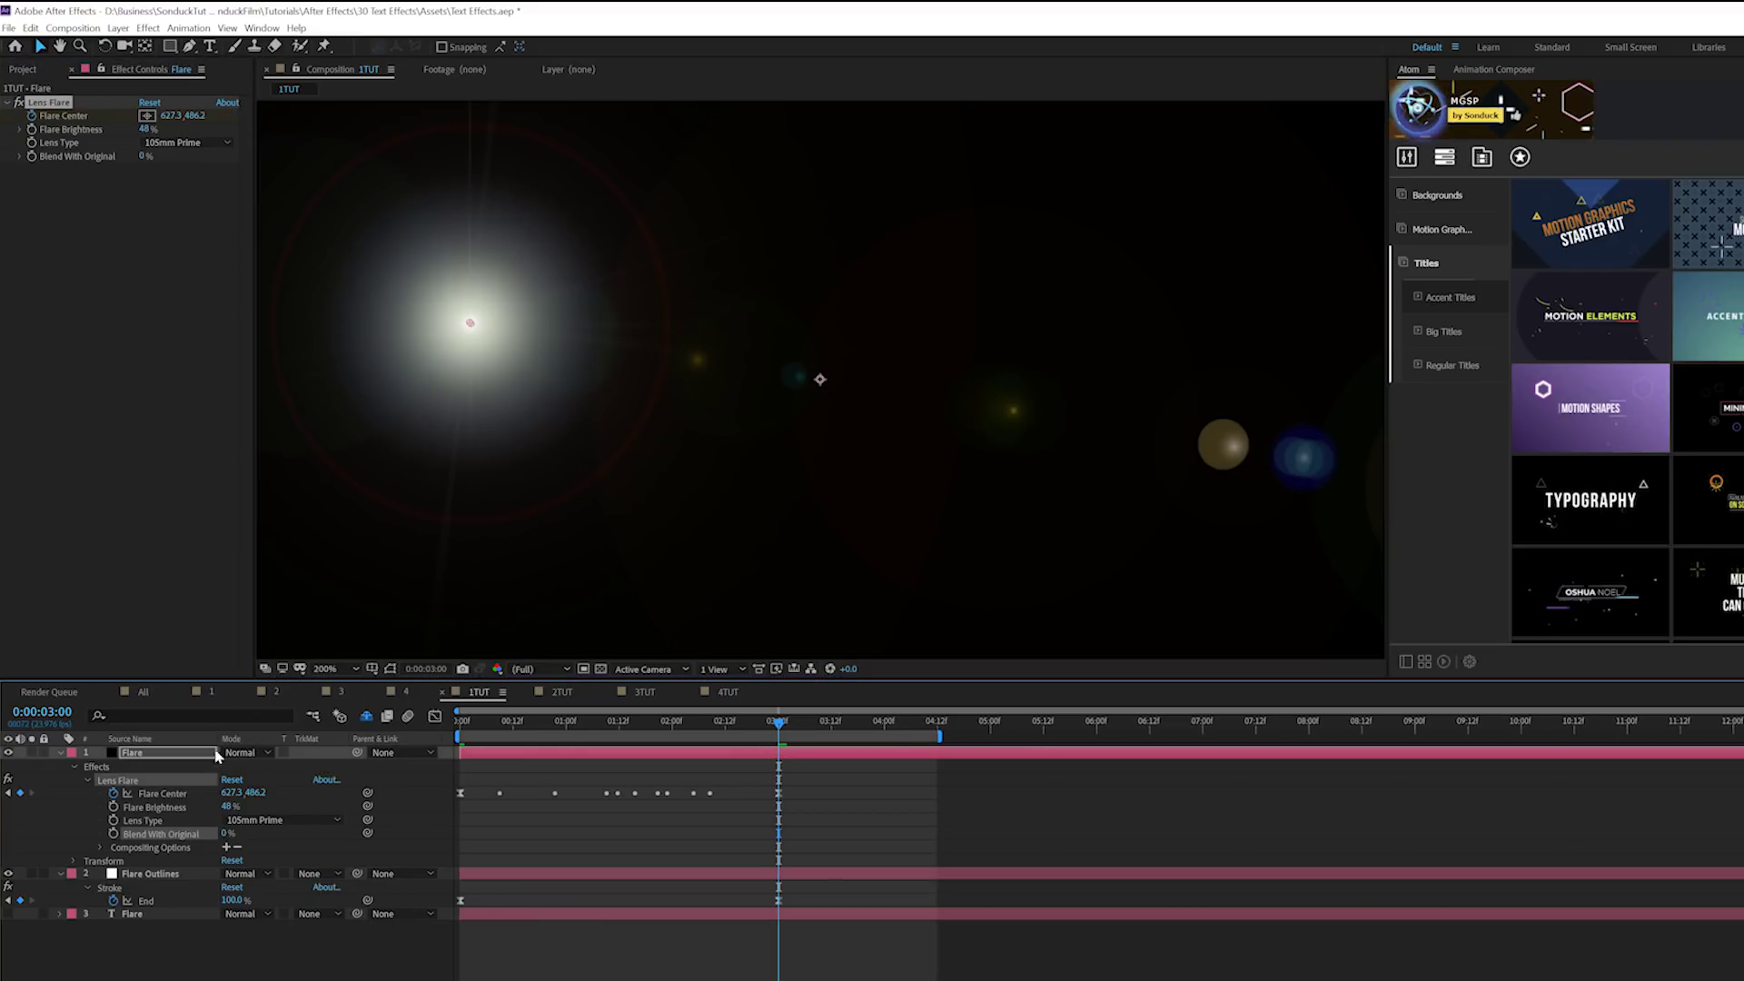
pyautogui.click(238, 753)
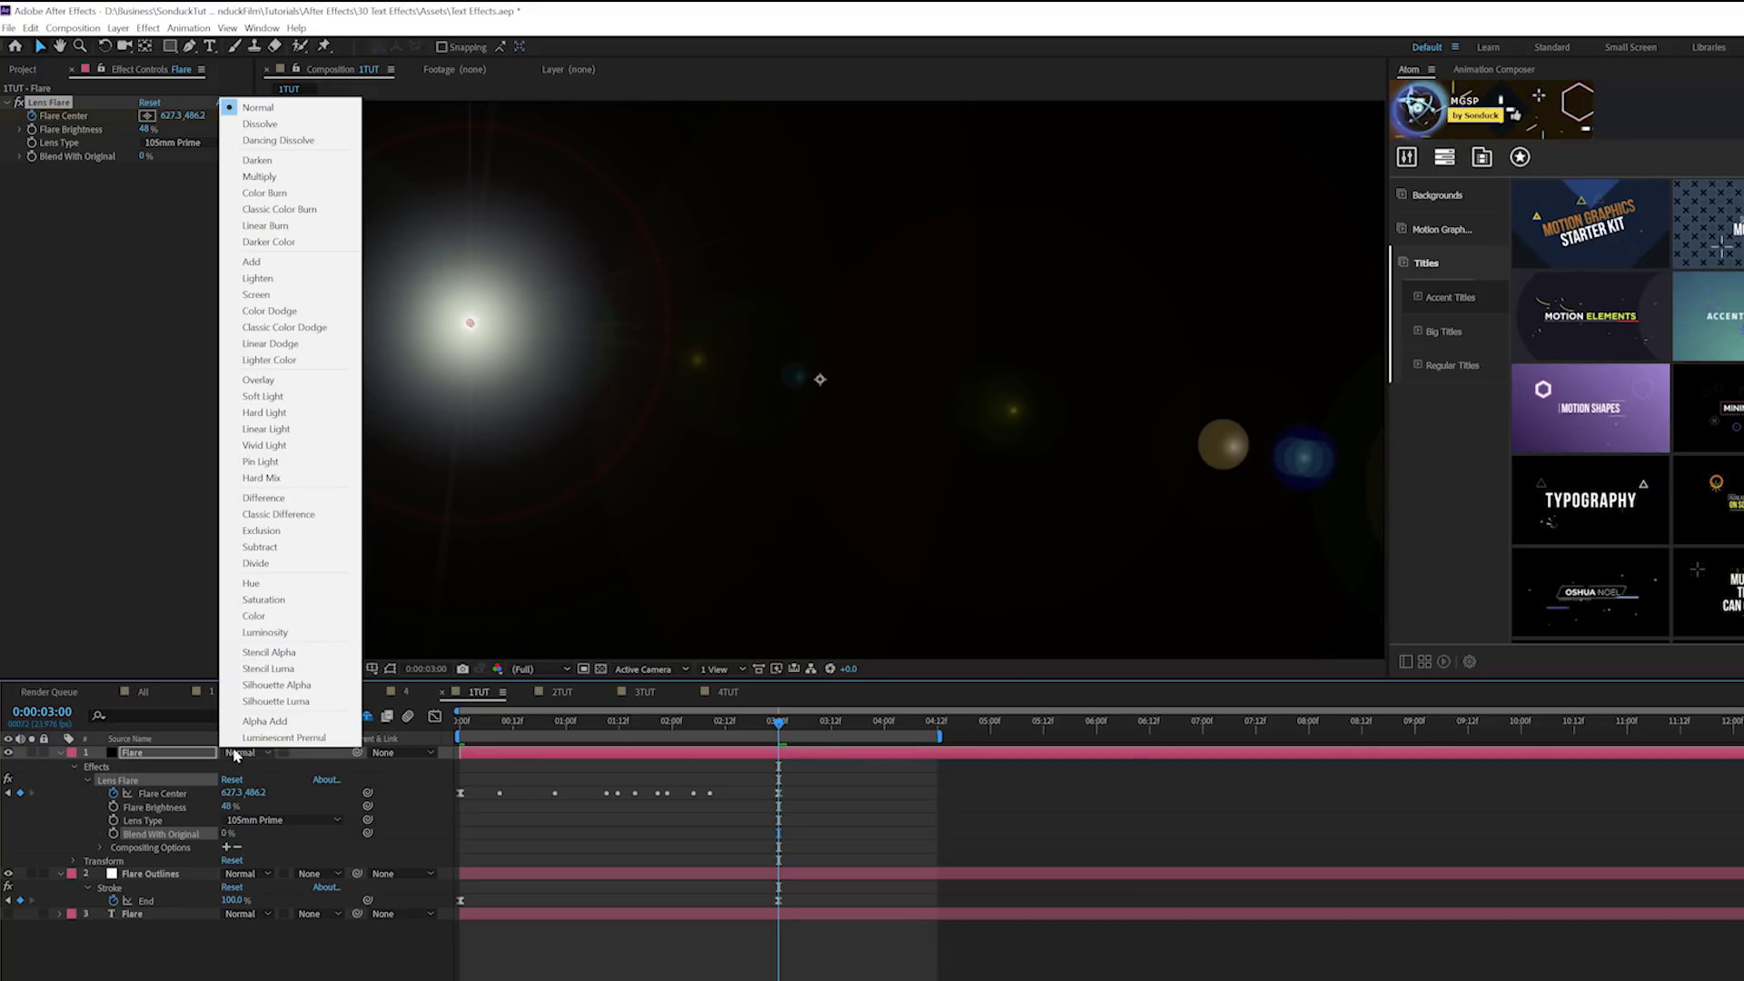
pyautogui.click(273, 291)
pyautogui.press('Home')
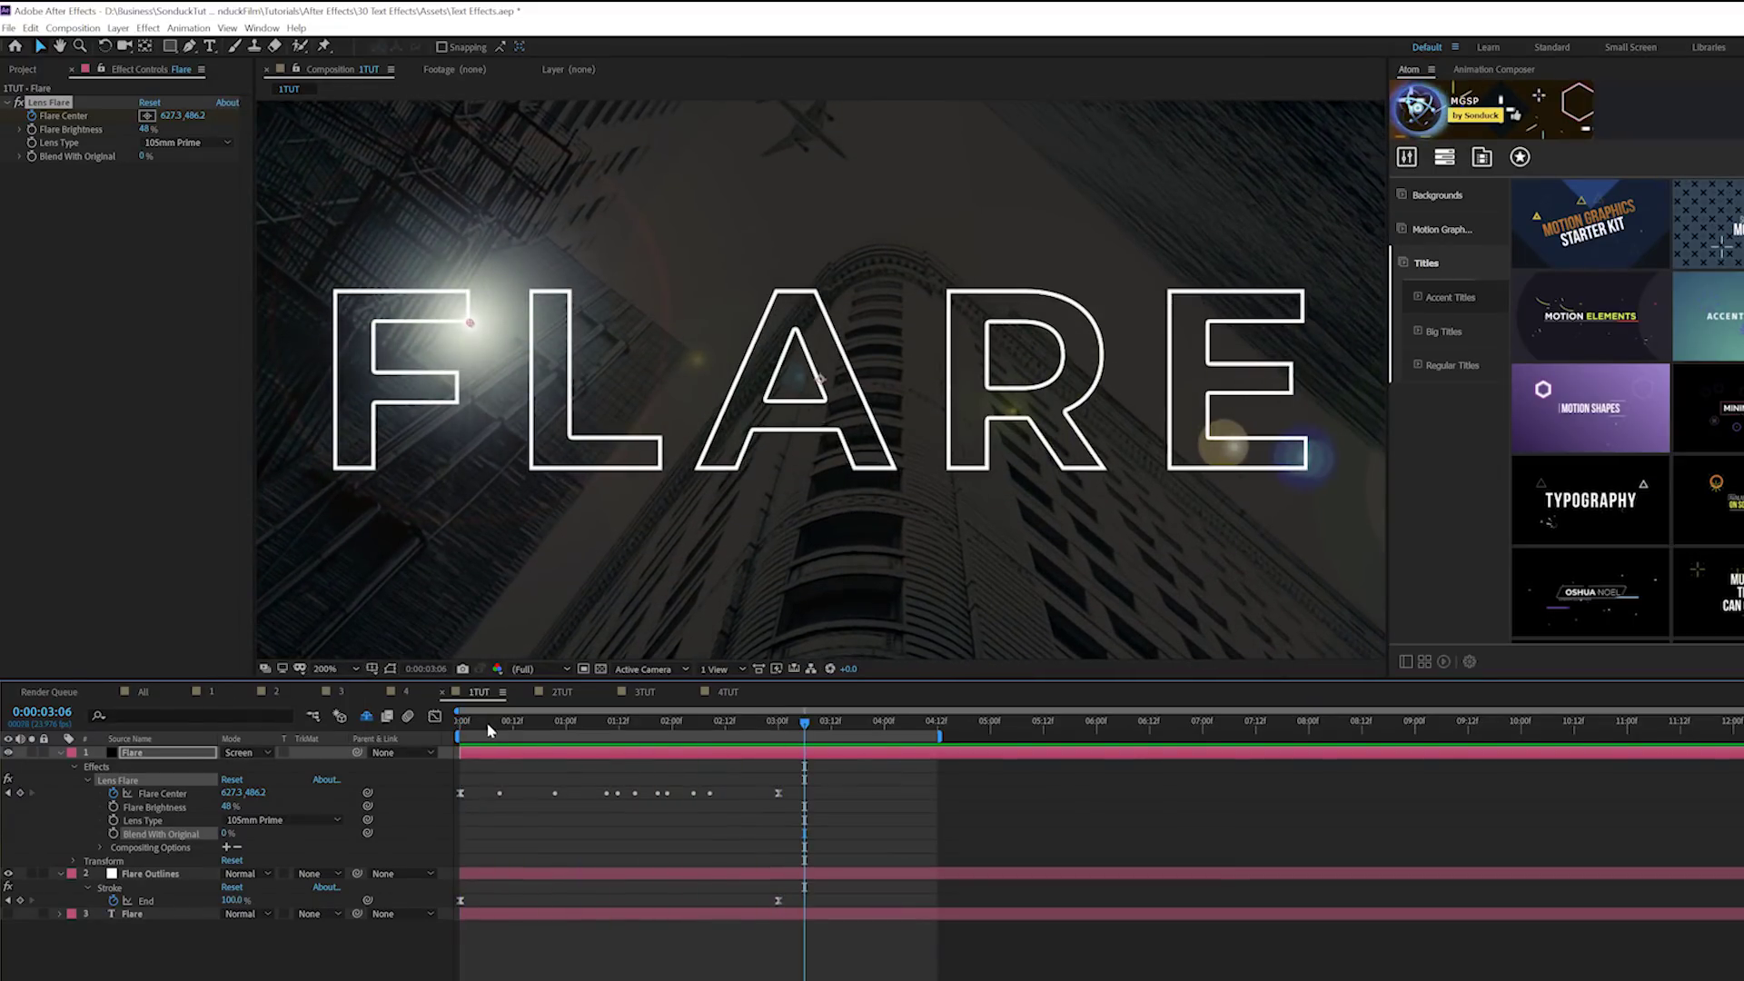
pyautogui.press('space')
# Keyframe Flare Brightness at 0% at the start for a fade-in
pyautogui.click(33, 130)
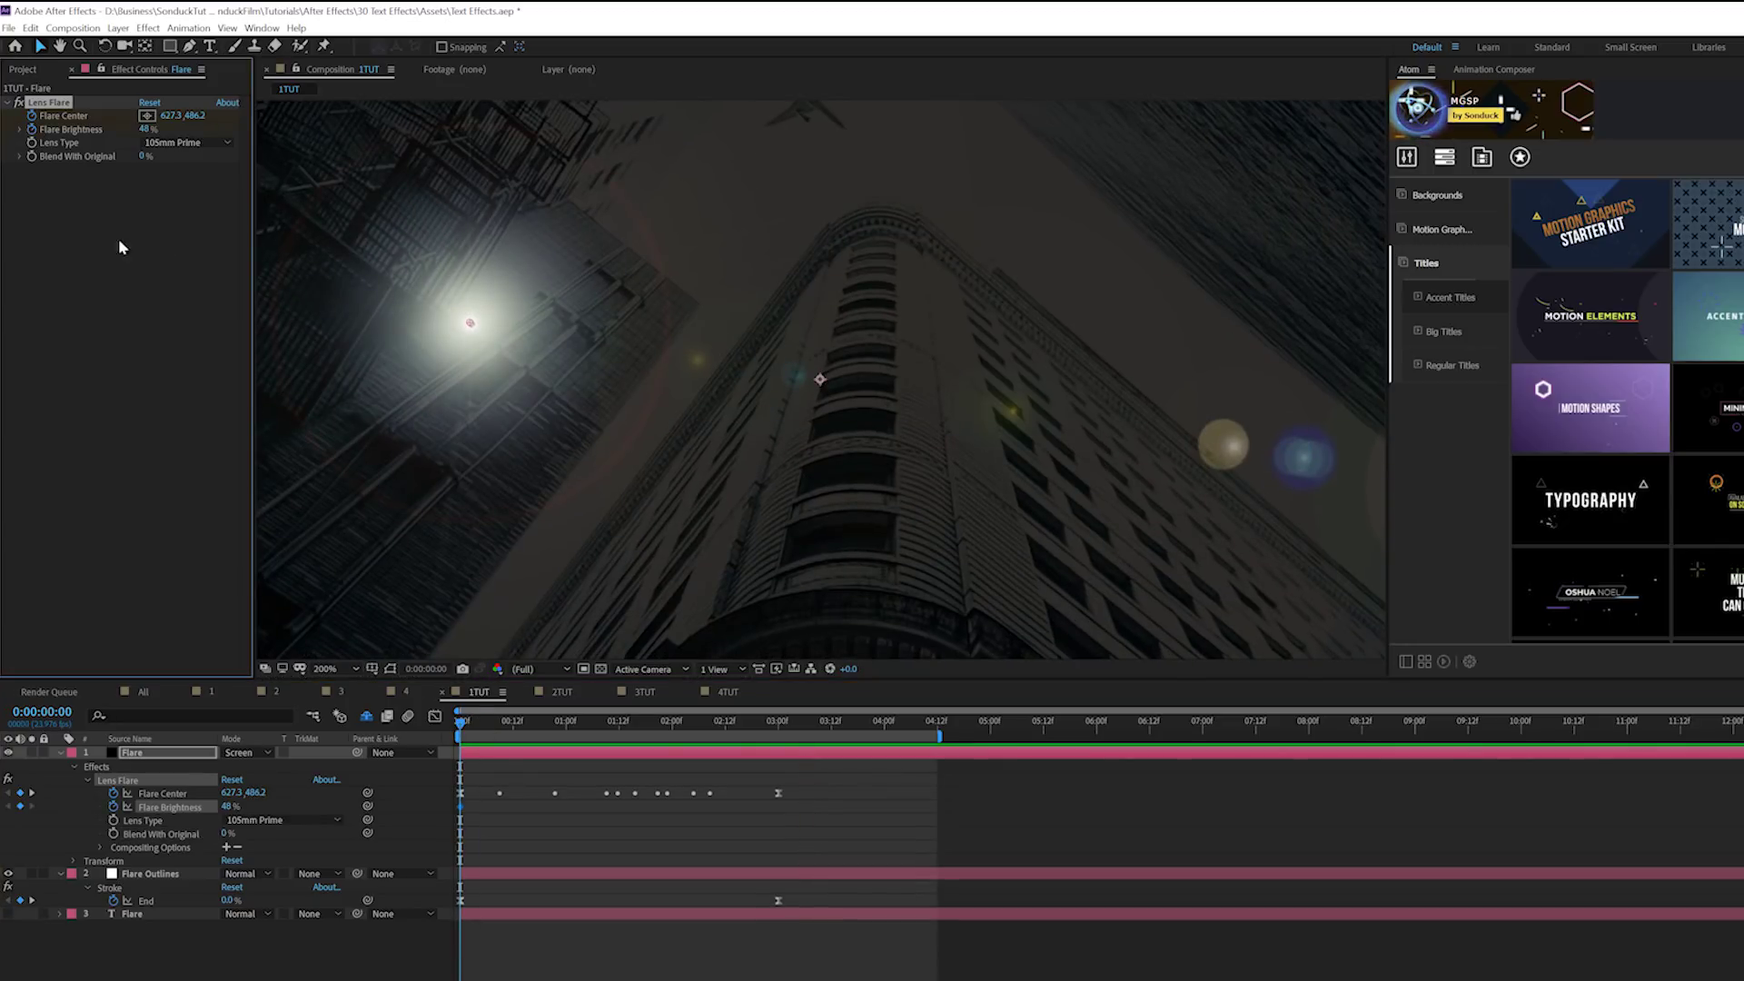
pyautogui.moveTo(461, 807); pyautogui.dragTo(500, 807)
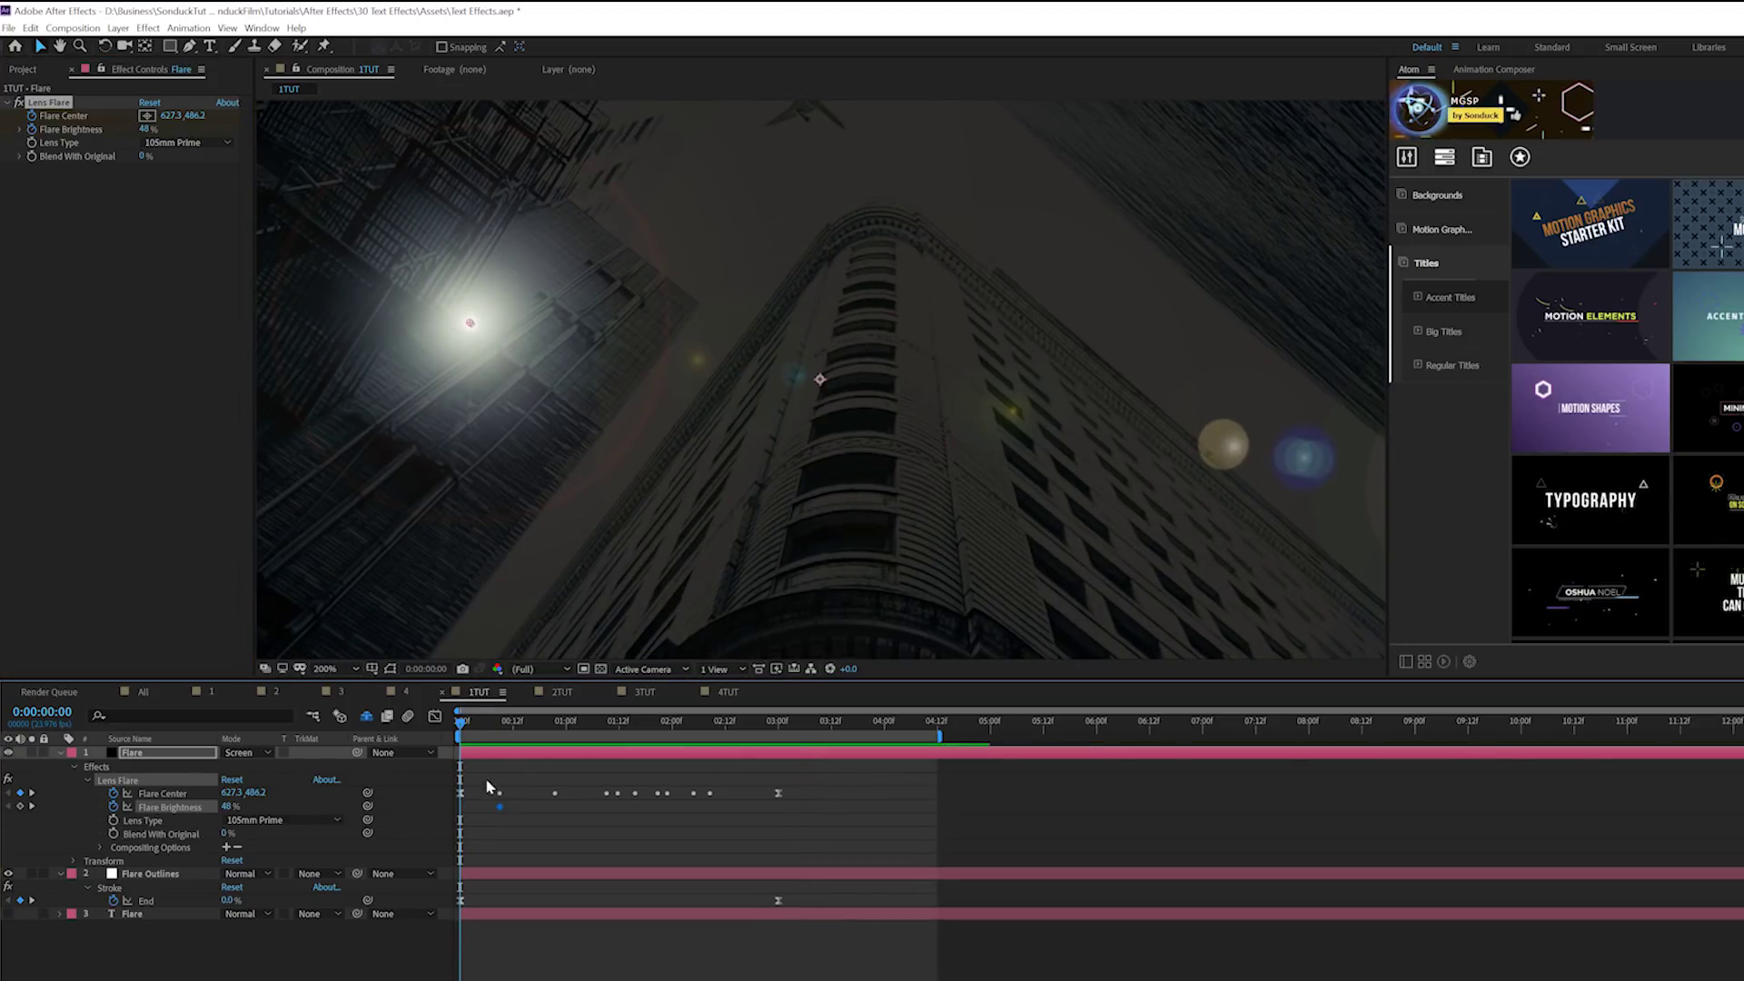
pyautogui.write('0')
pyautogui.press('Return')
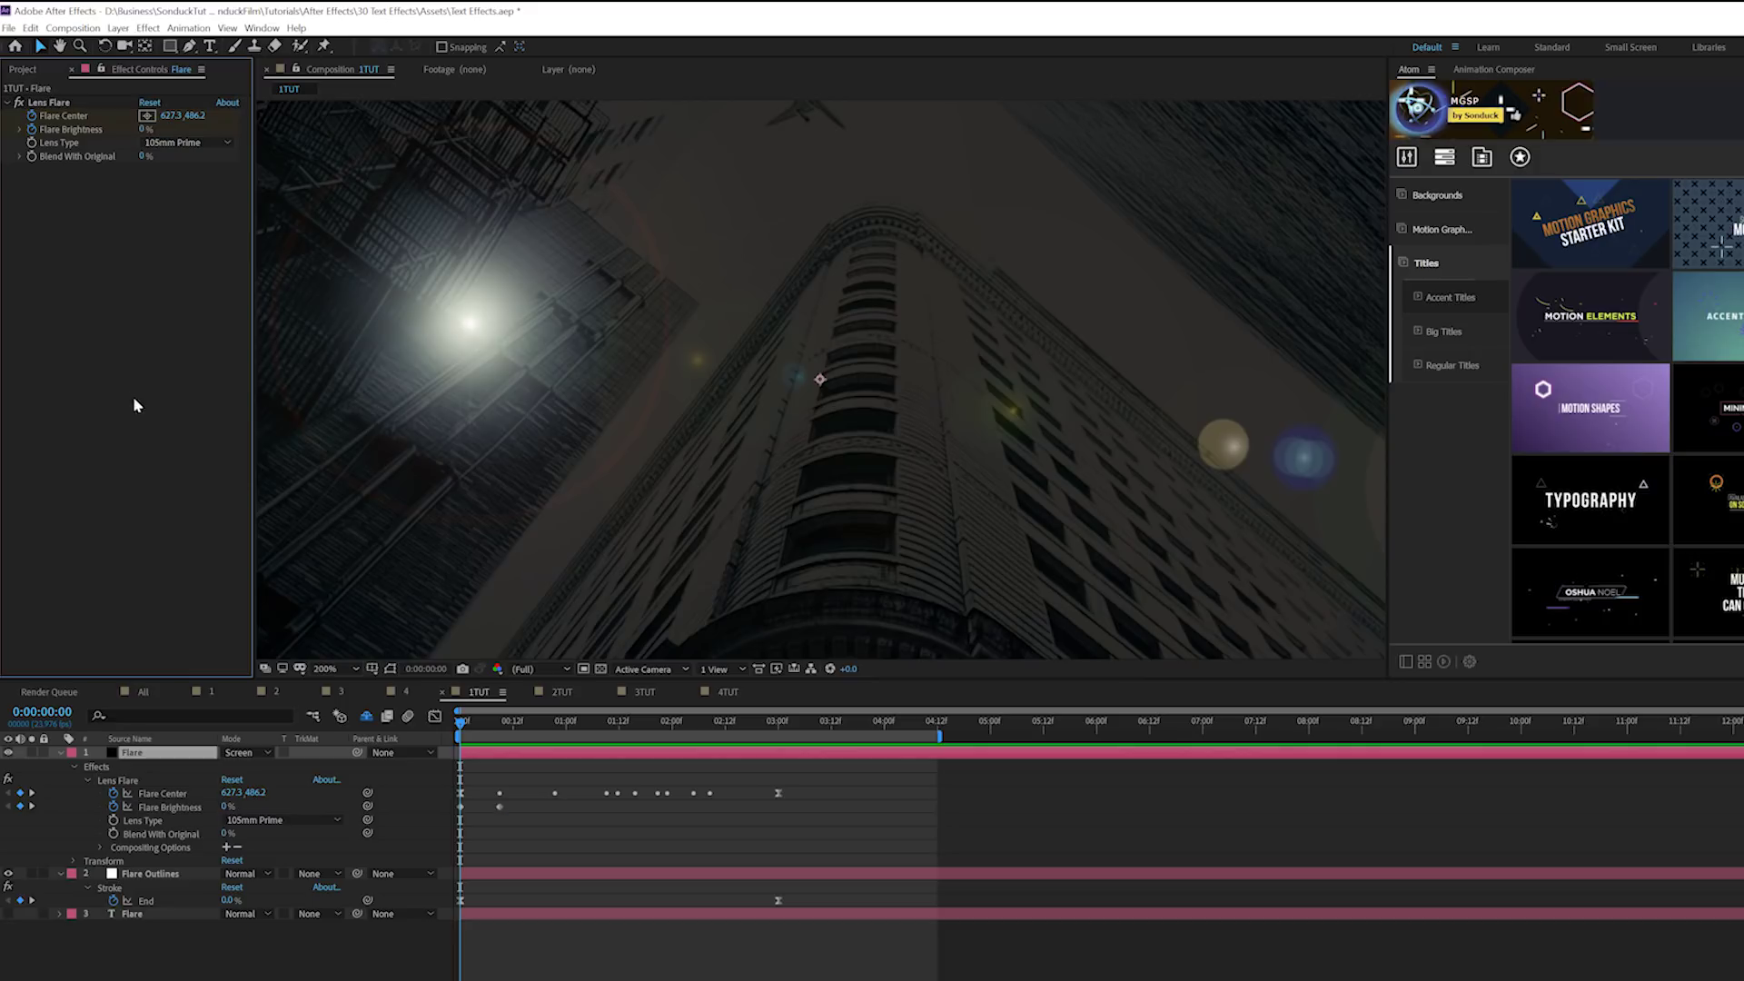
# Add a Flare Brightness keyframe of 0% just before 3 seconds for the fade-out
pyautogui.click(779, 725)
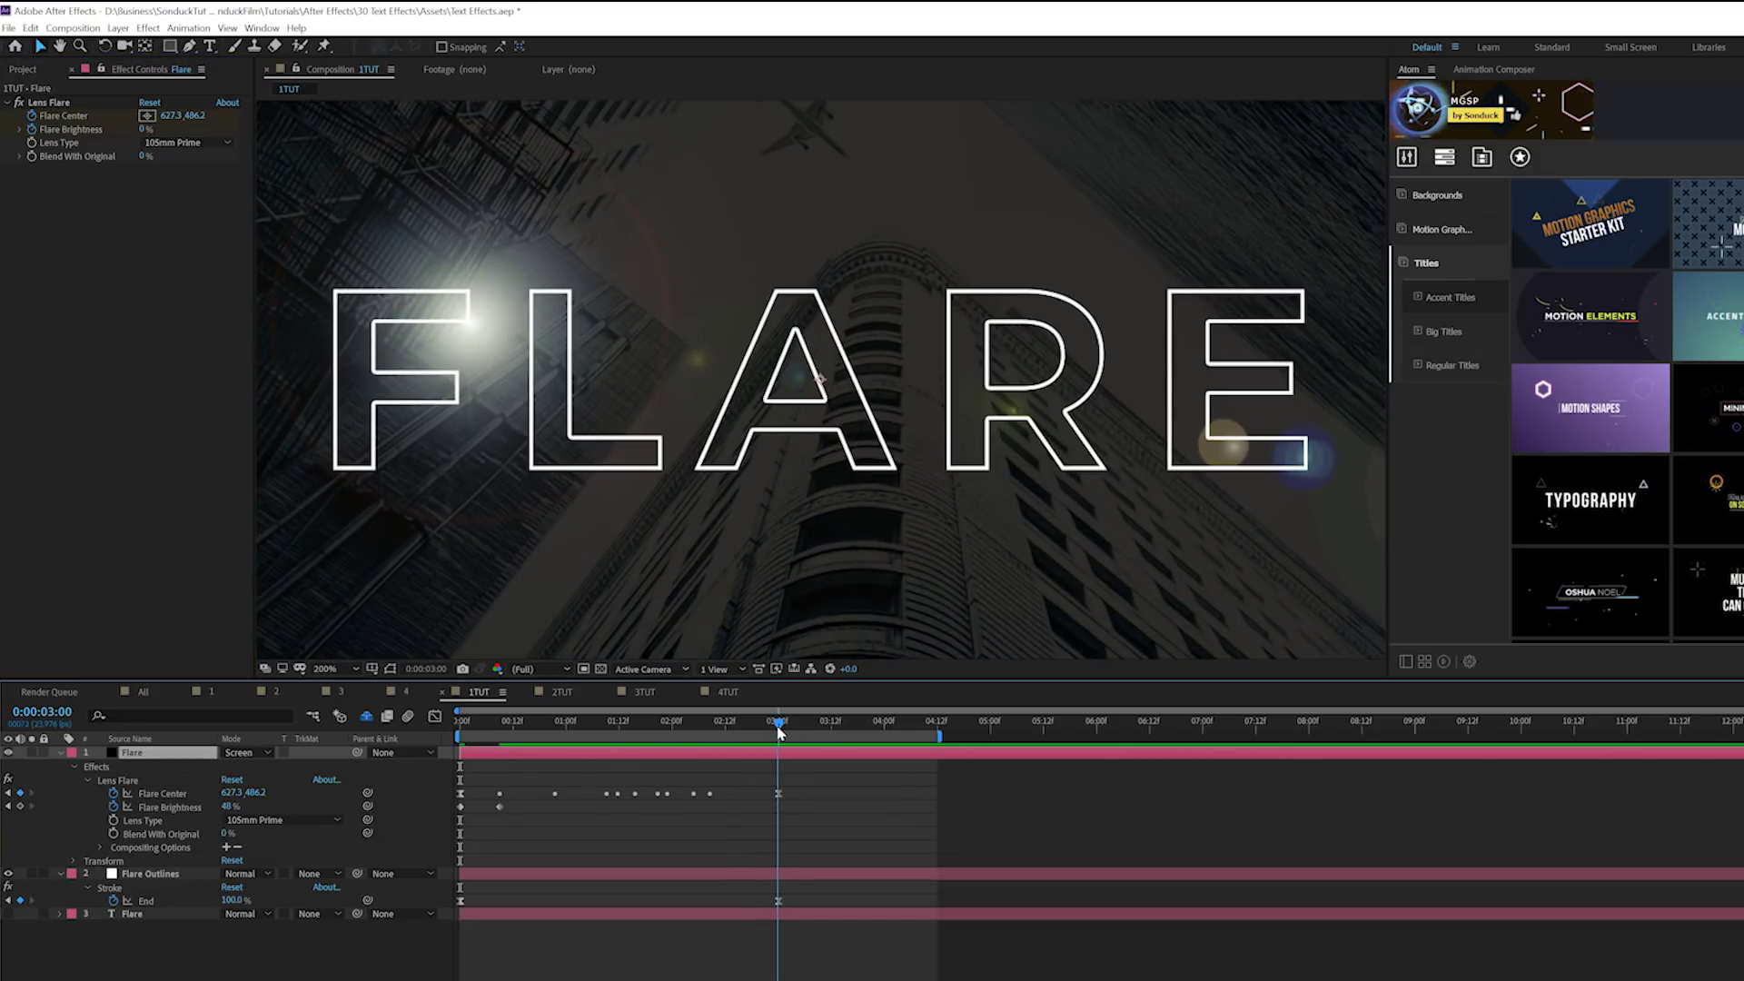
pyautogui.click(20, 806)
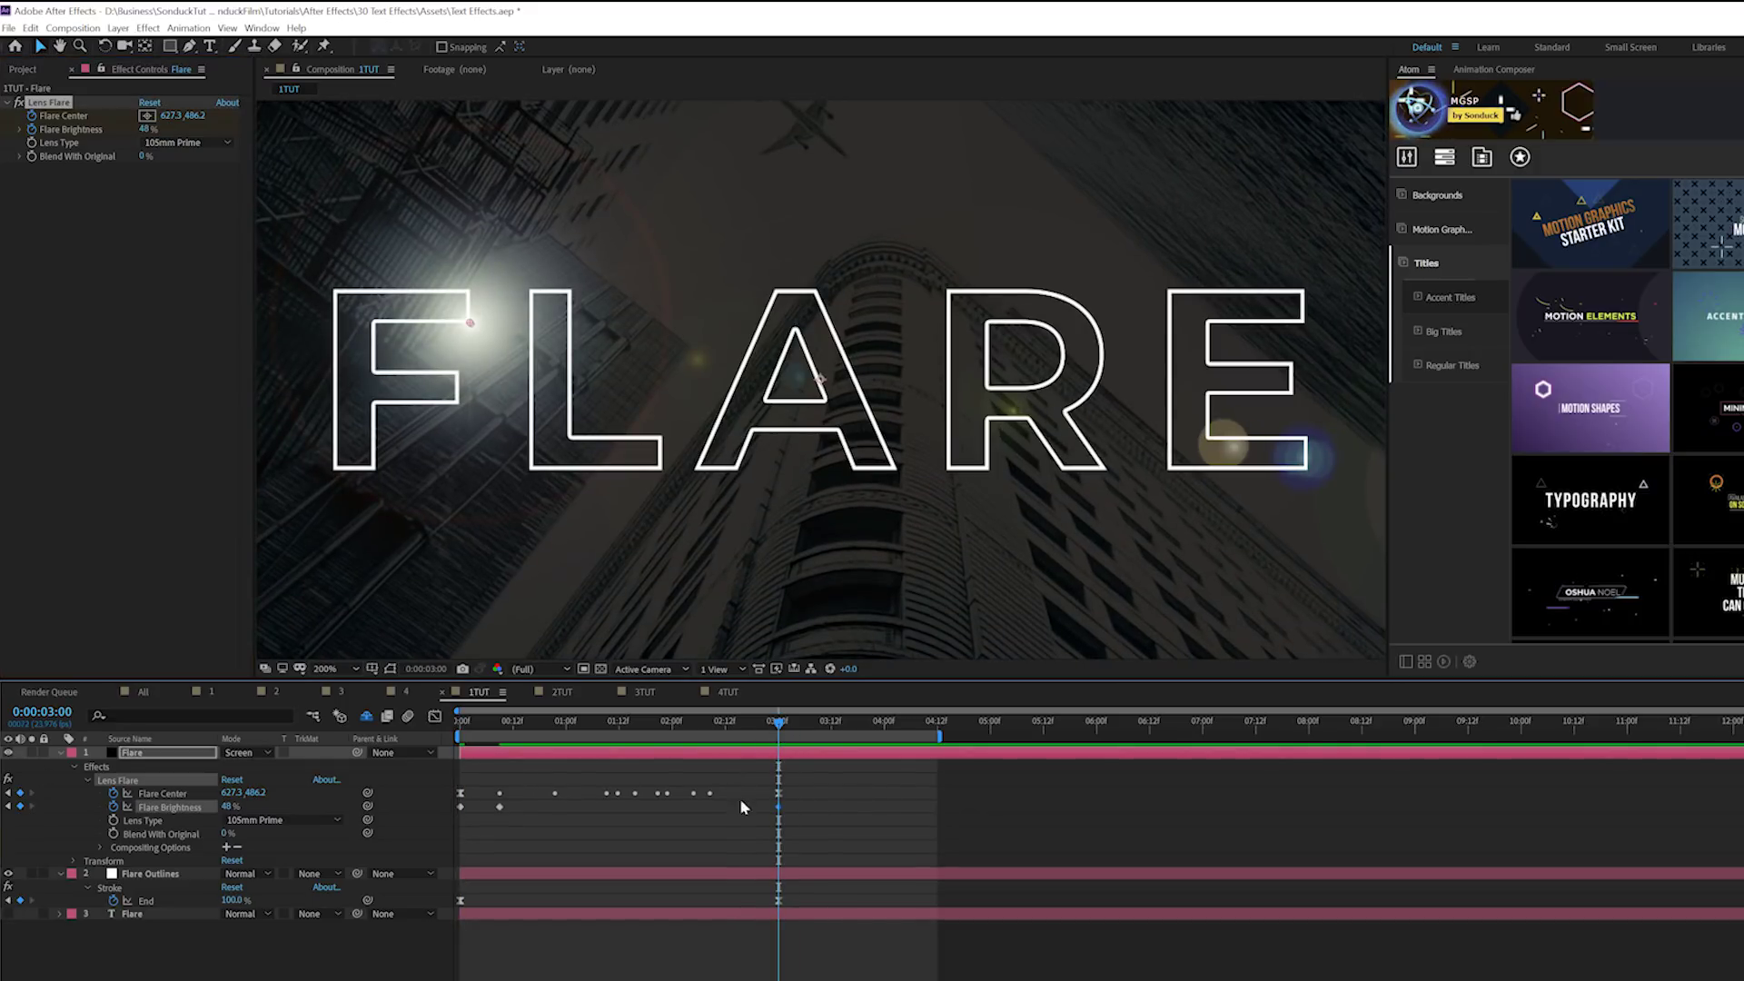
pyautogui.moveTo(776, 812); pyautogui.dragTo(768, 810)
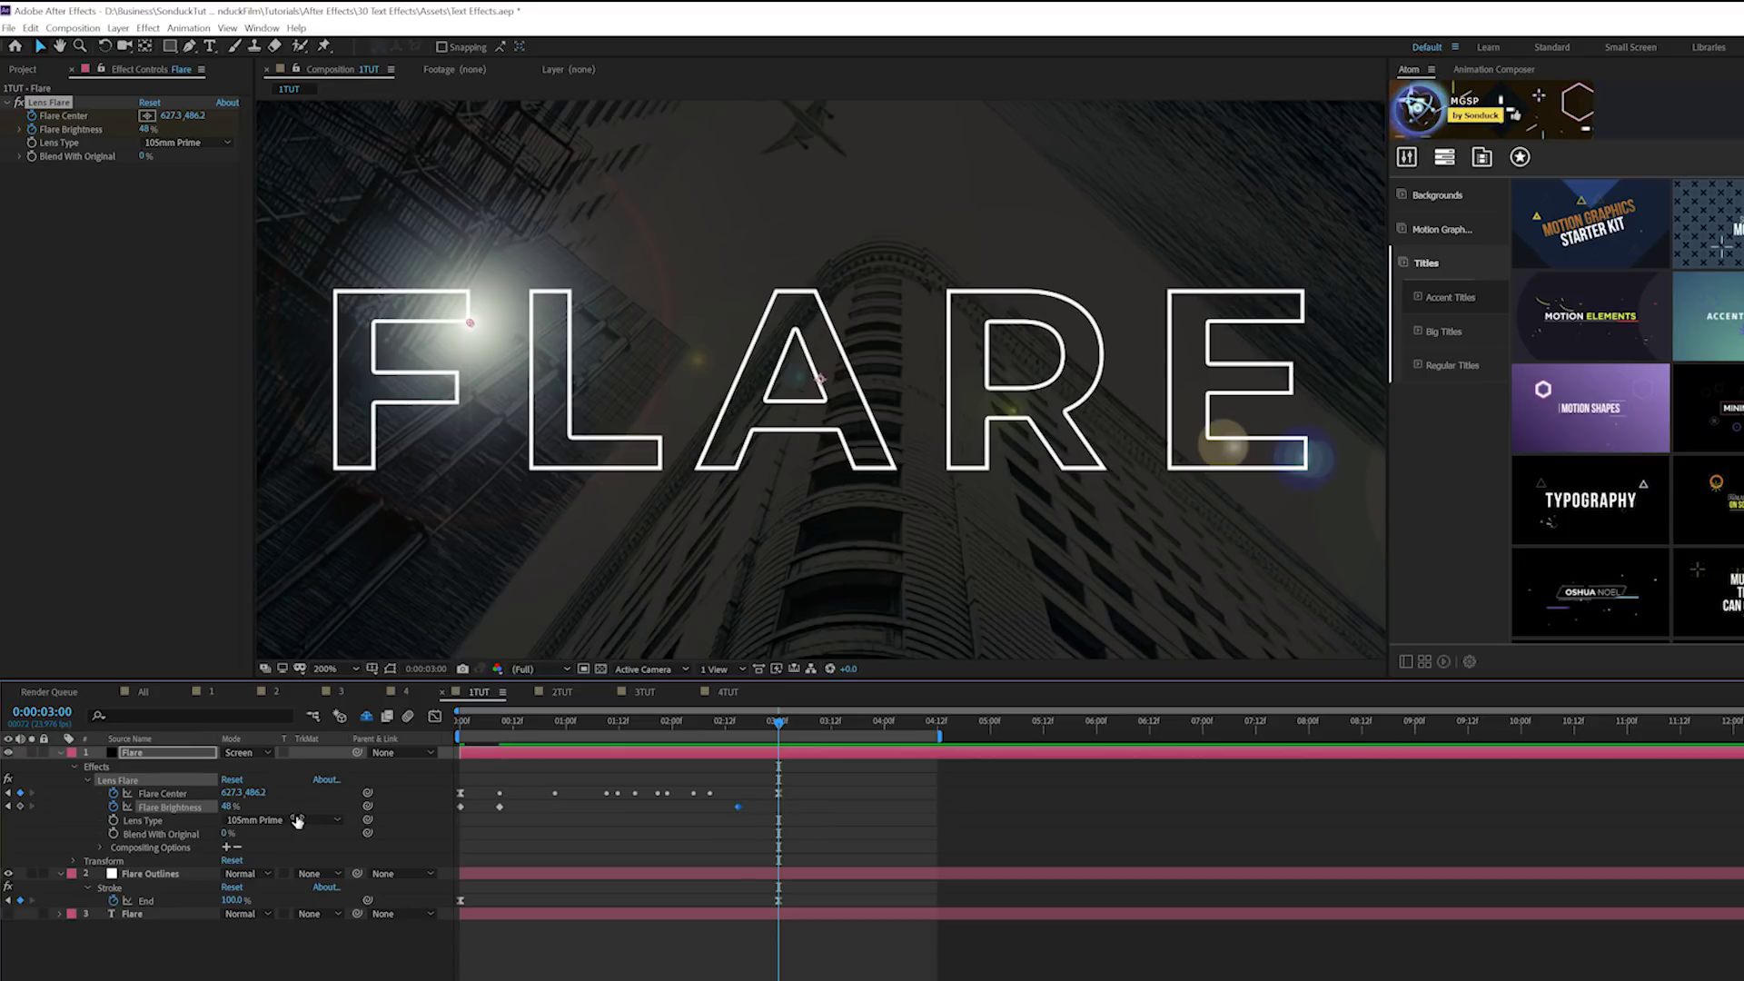
pyautogui.write('0')
pyautogui.press('Return')
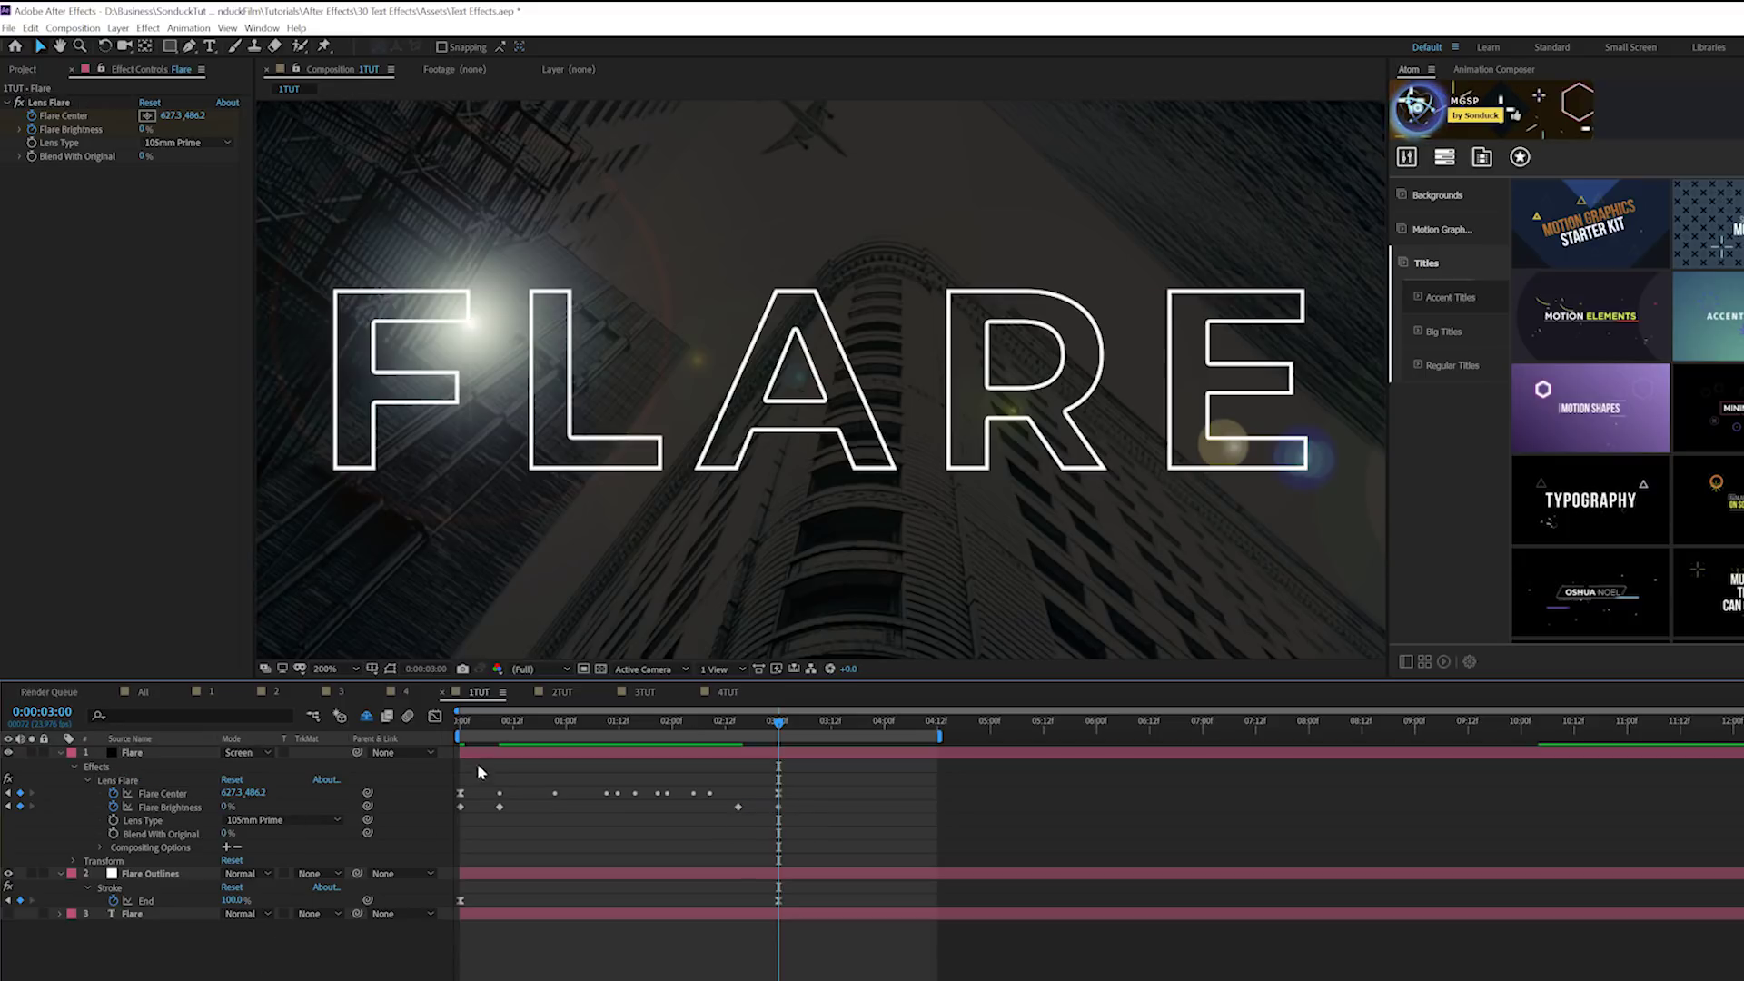
# Preview the brightness fade and adjust the viewer zoom
pyautogui.press('space')
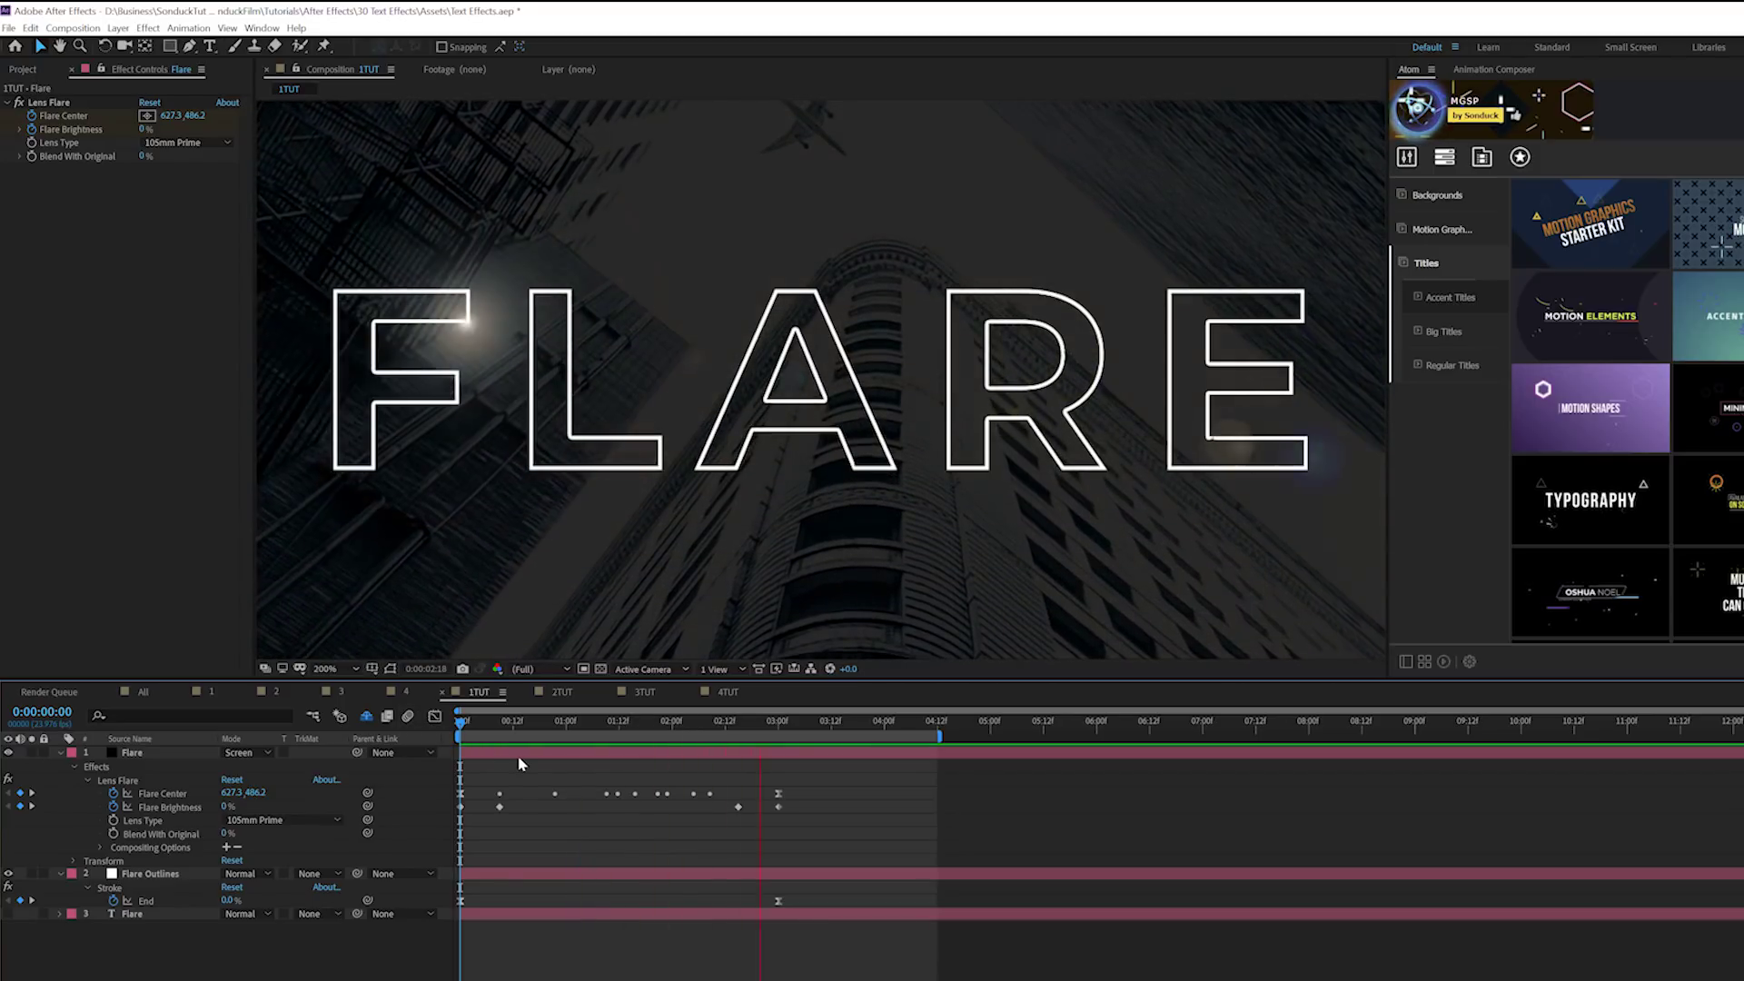
pyautogui.press('space')
pyautogui.moveTo(609, 732); pyautogui.dragTo(515, 718)
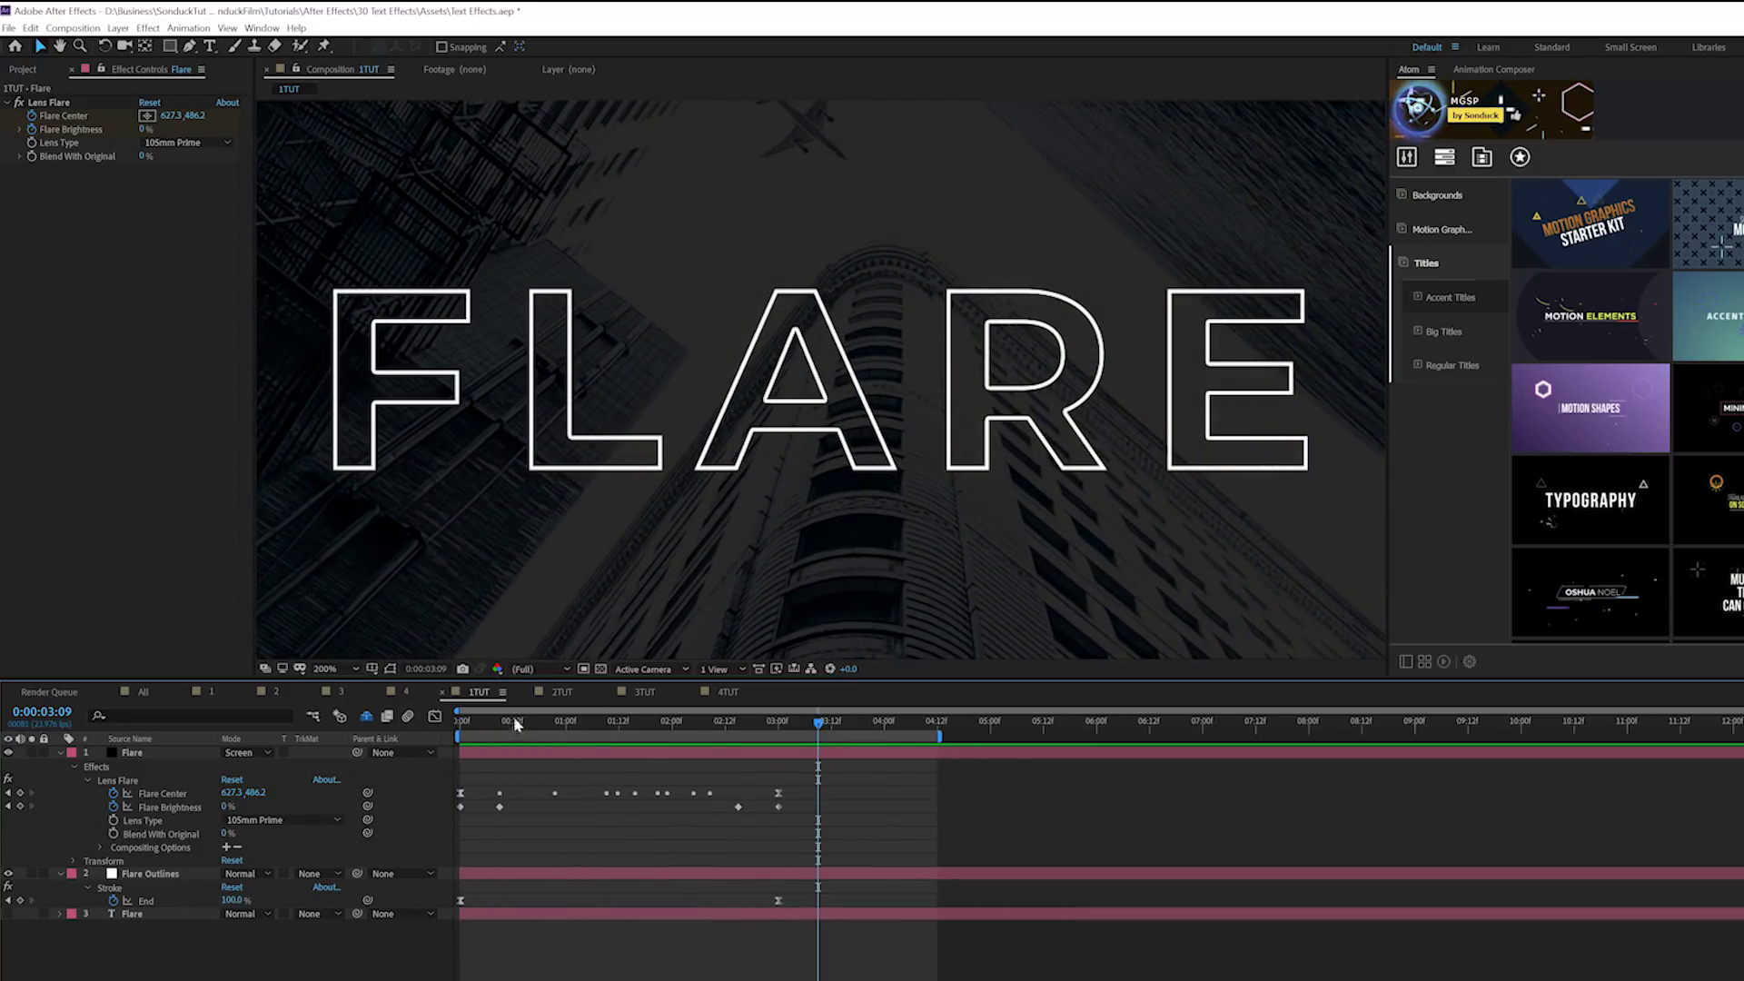
pyautogui.press('space')
pyautogui.press(',')
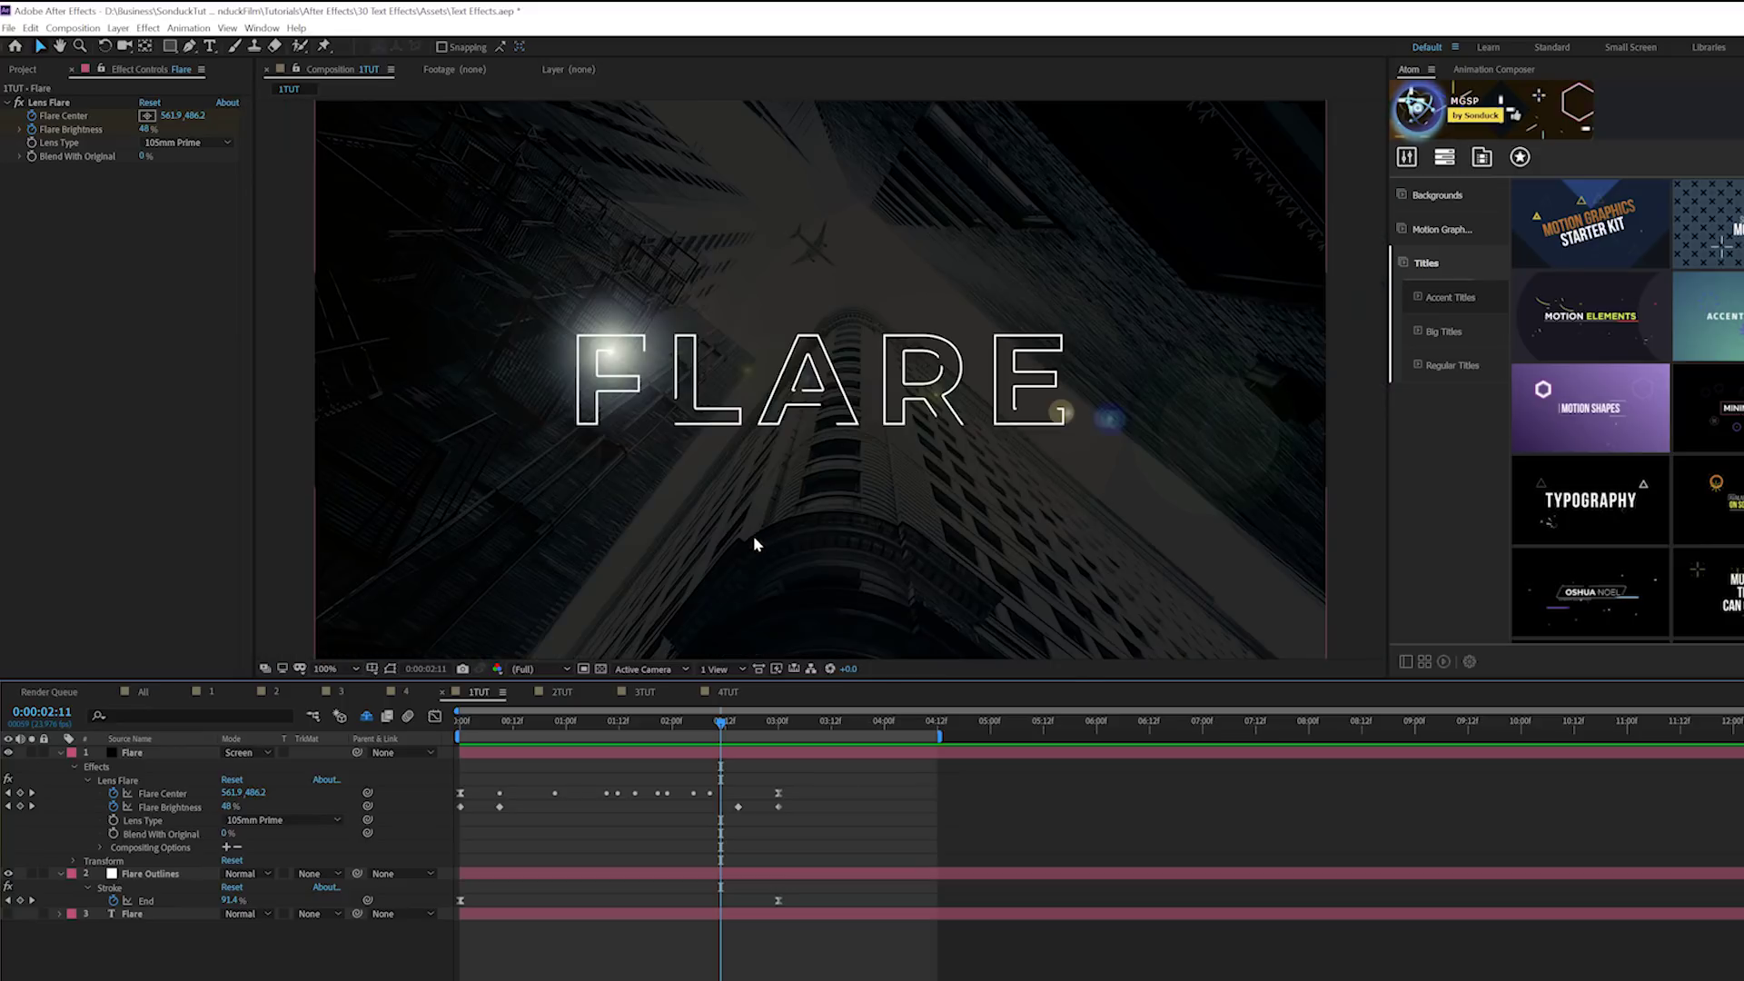
# Draw a closed Pen mask around the flare on the Flare layer
pyautogui.click(132, 754)
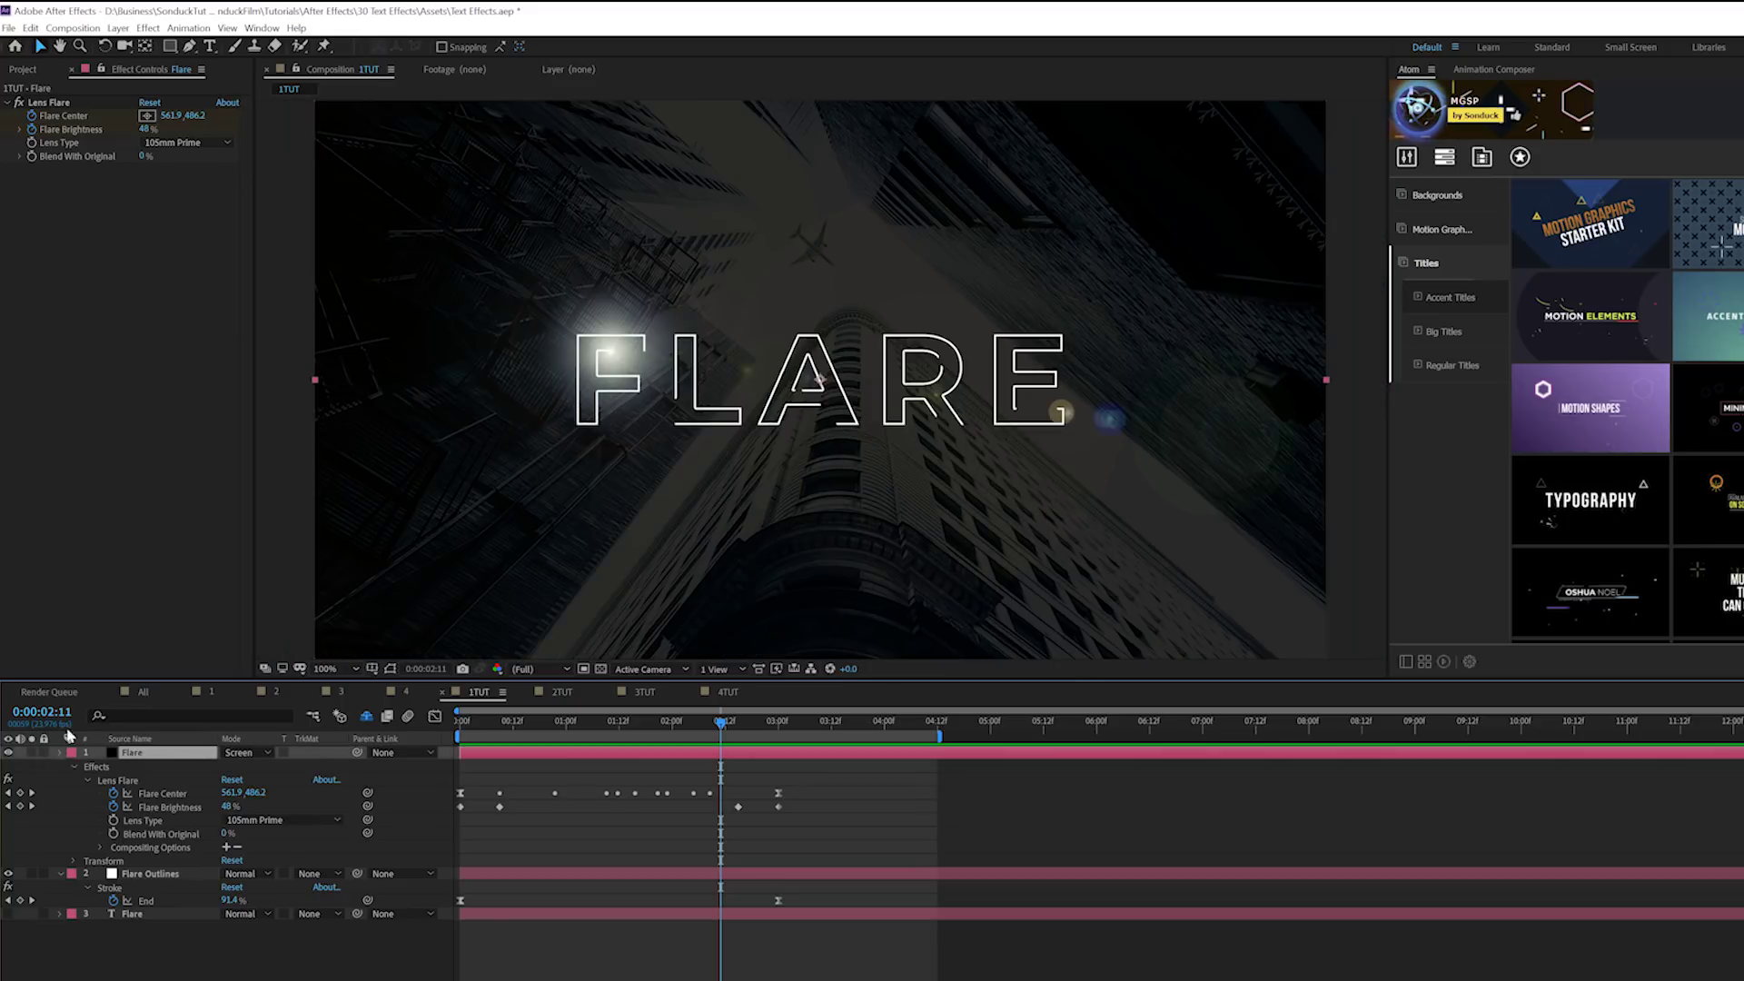
pyautogui.press('u')
pyautogui.click(189, 46)
pyautogui.click(562, 255)
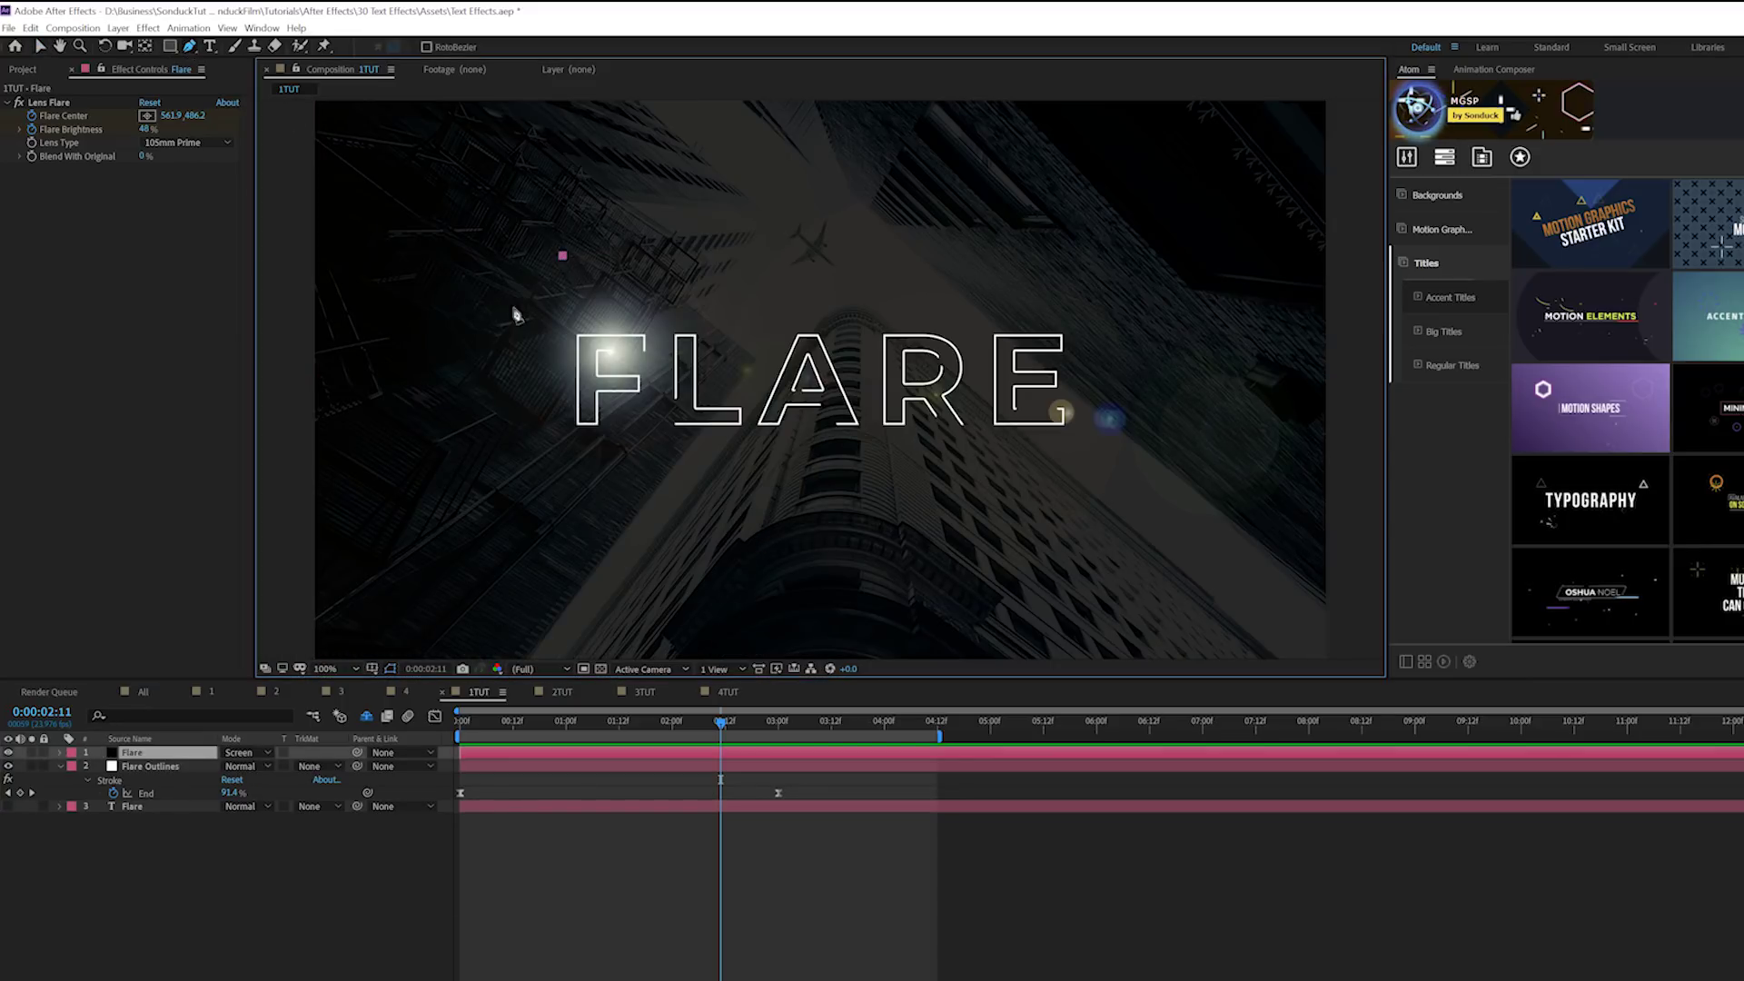
pyautogui.click(472, 347)
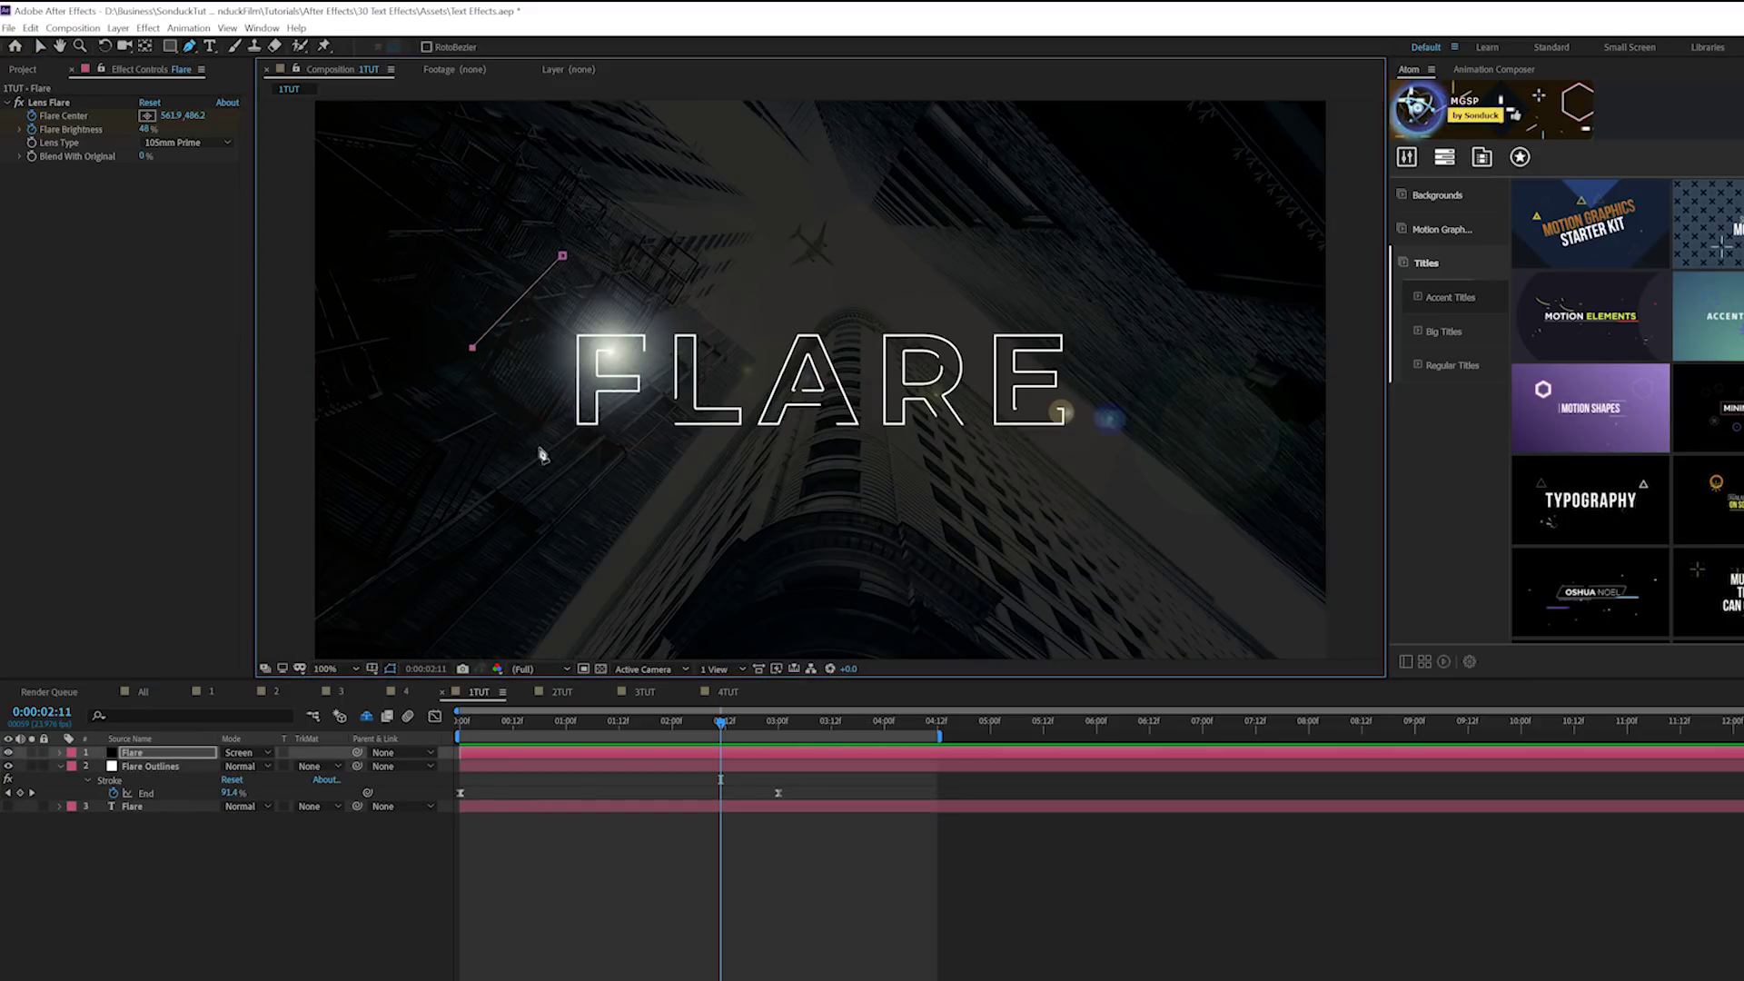
pyautogui.click(563, 256)
# Feather the mask to 157 pixels
pyautogui.press('f')
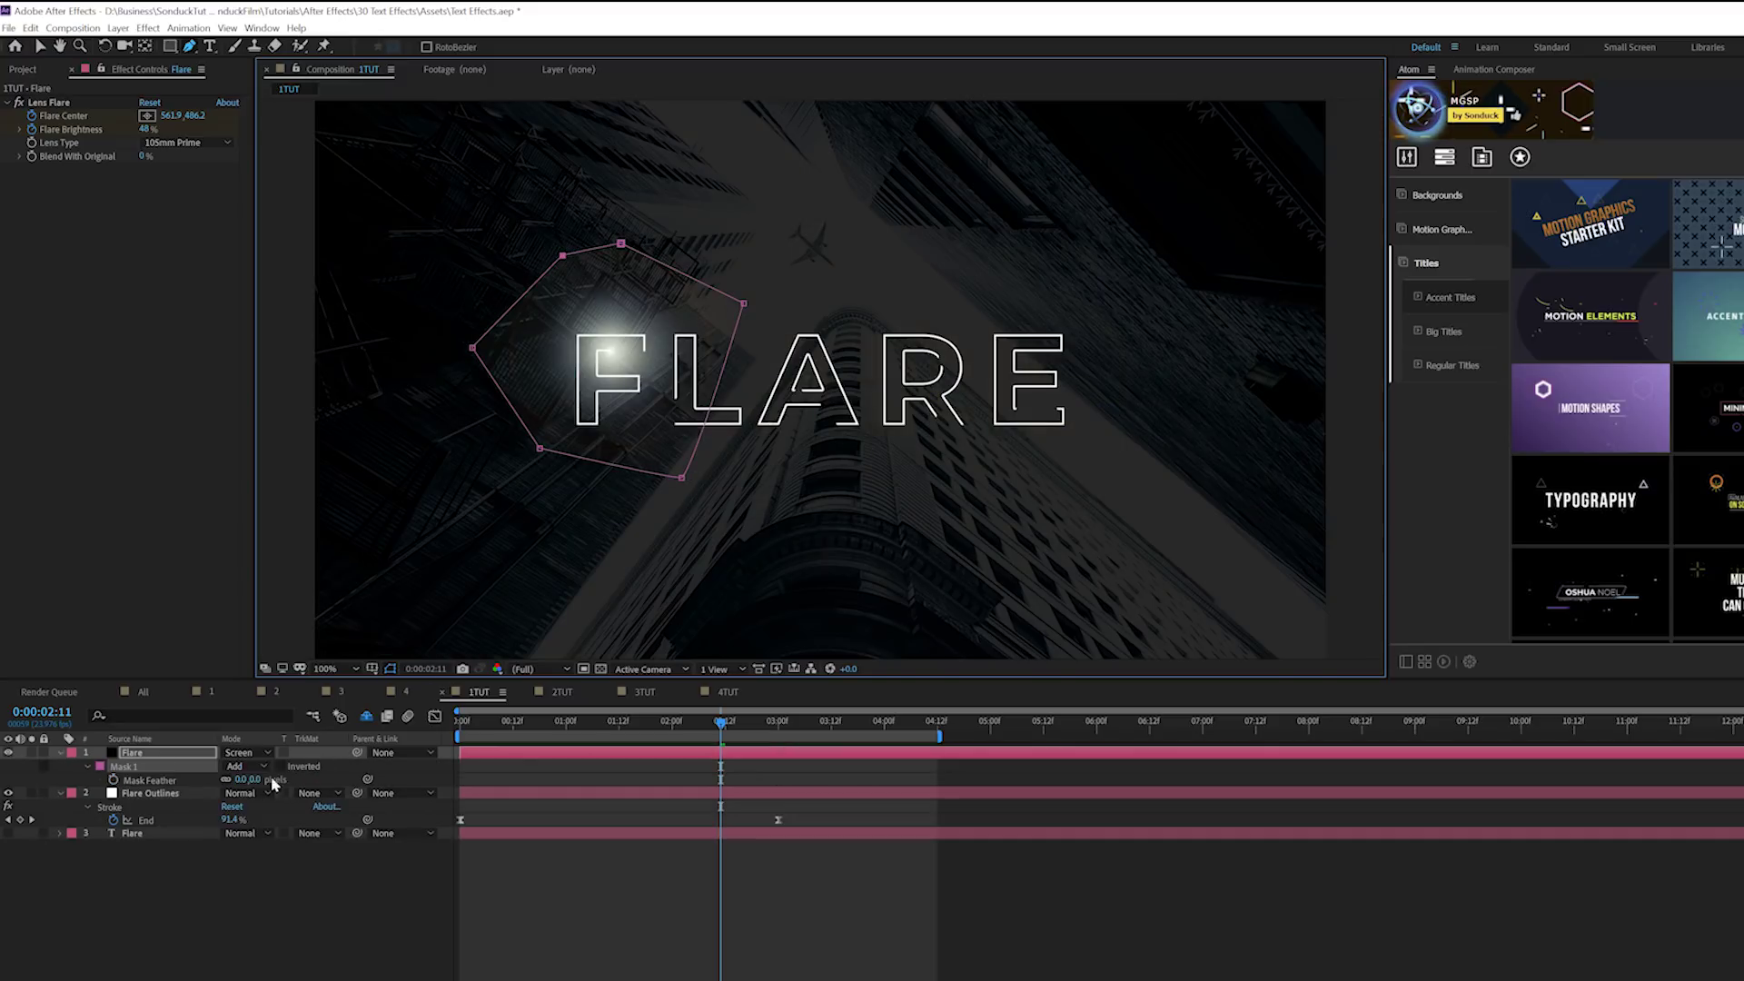
pyautogui.moveTo(241, 782); pyautogui.dragTo(412, 781)
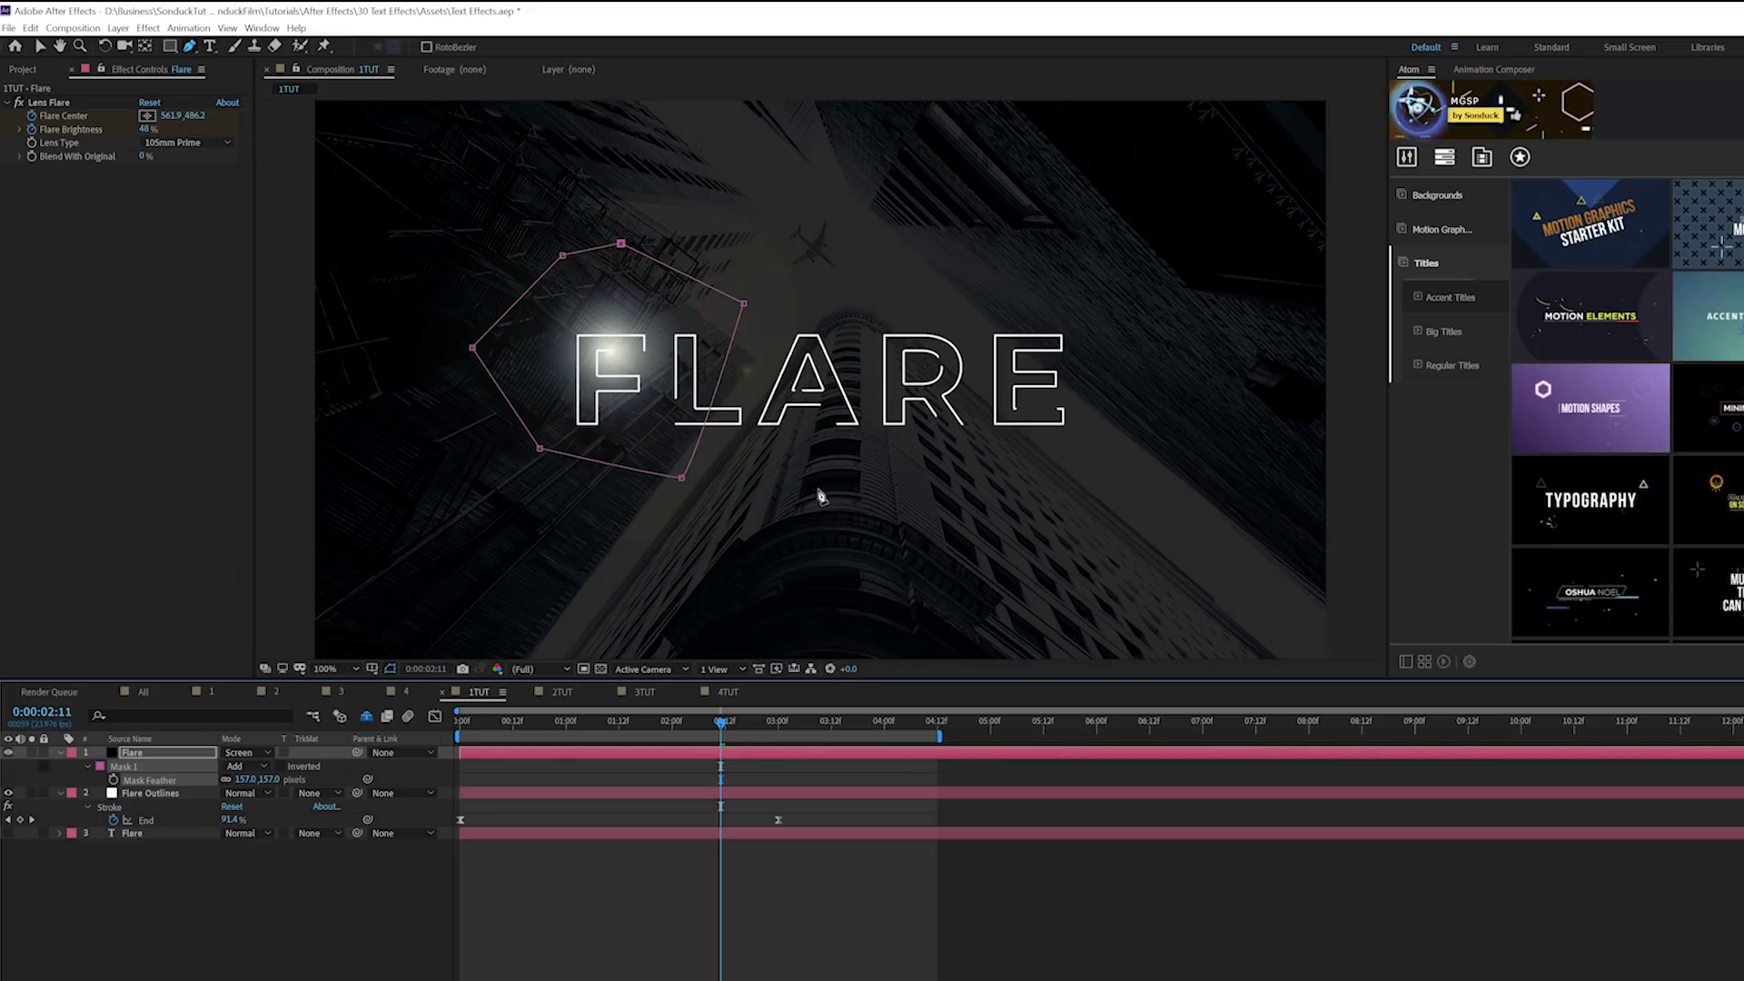
pyautogui.click(133, 759)
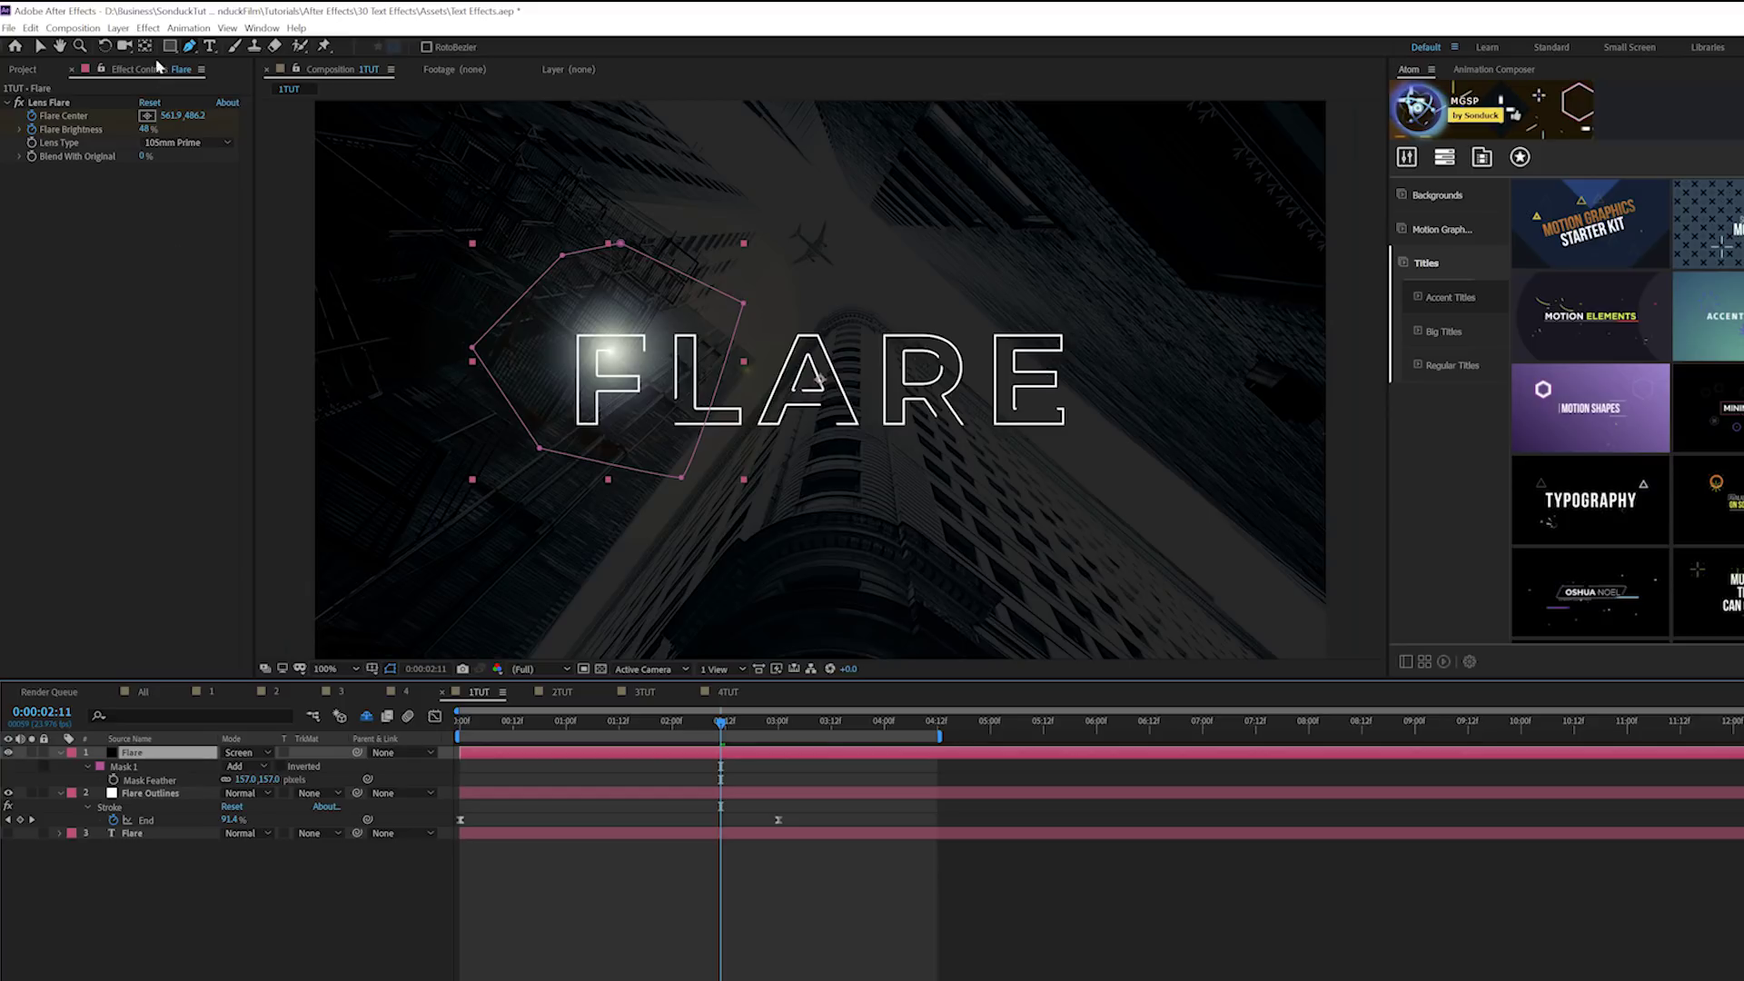
pyautogui.click(148, 27)
# Apply Curves to the Flare layer, pulling the red curve down and bowing the blue curve up
pyautogui.moveTo(180, 194)
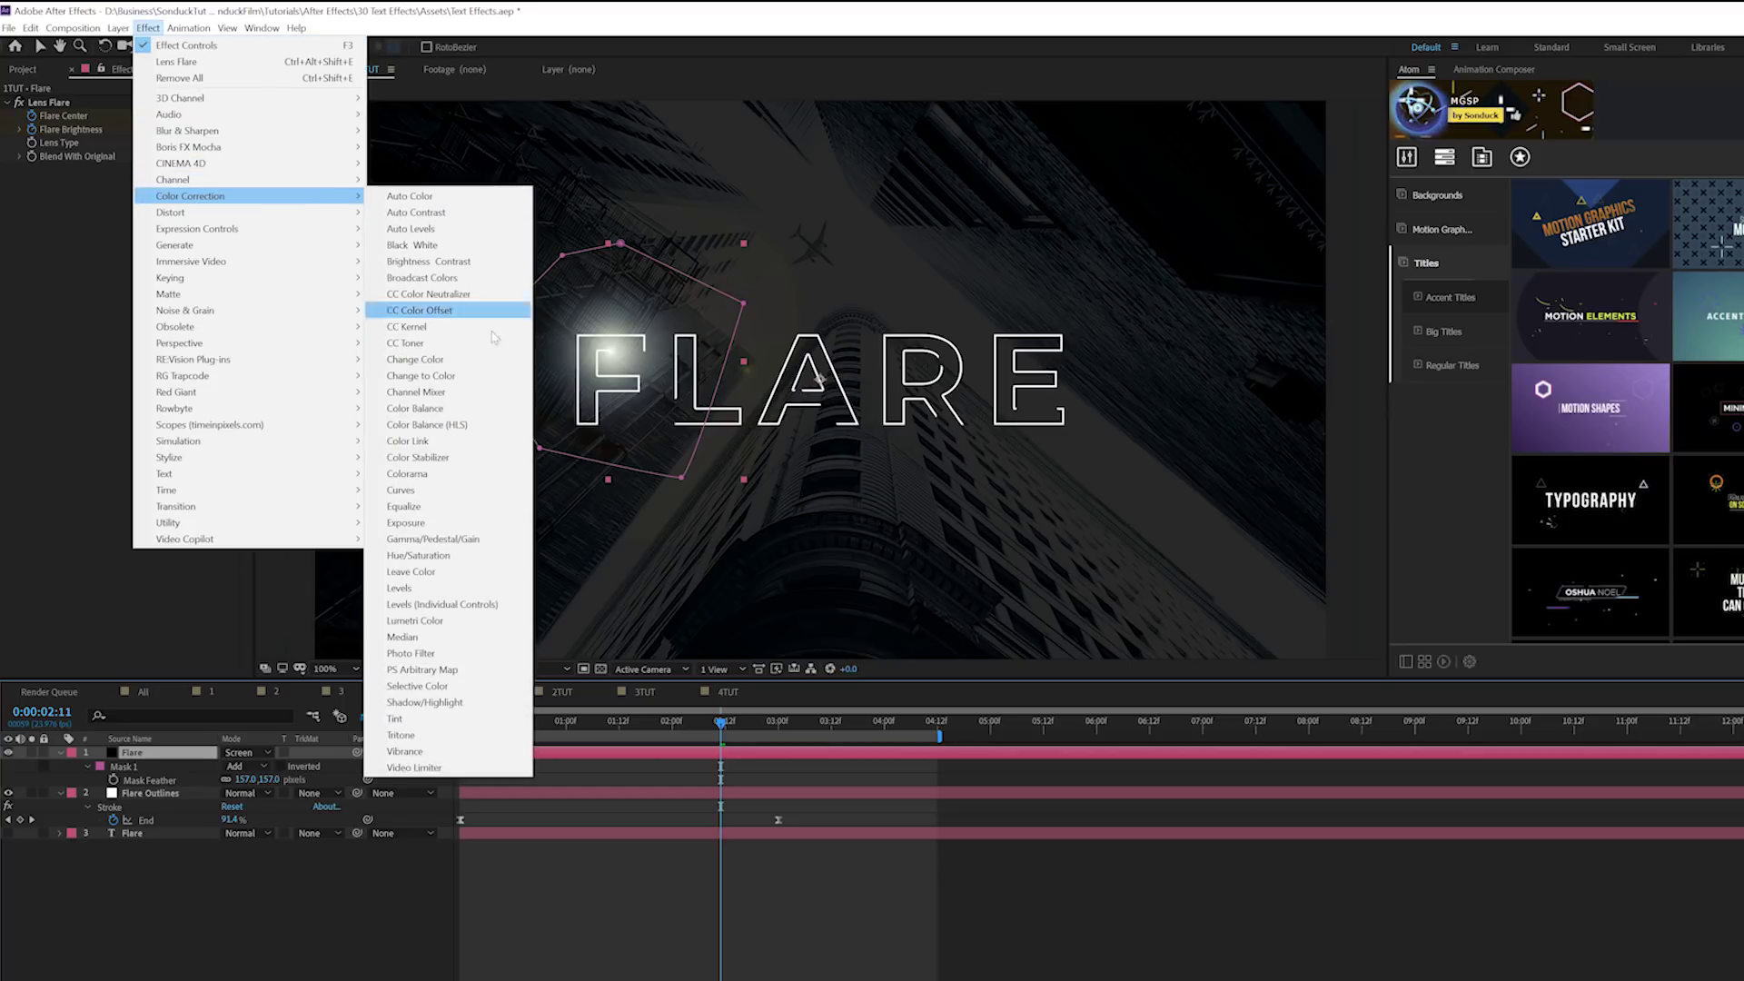
pyautogui.click(418, 489)
pyautogui.click(156, 184)
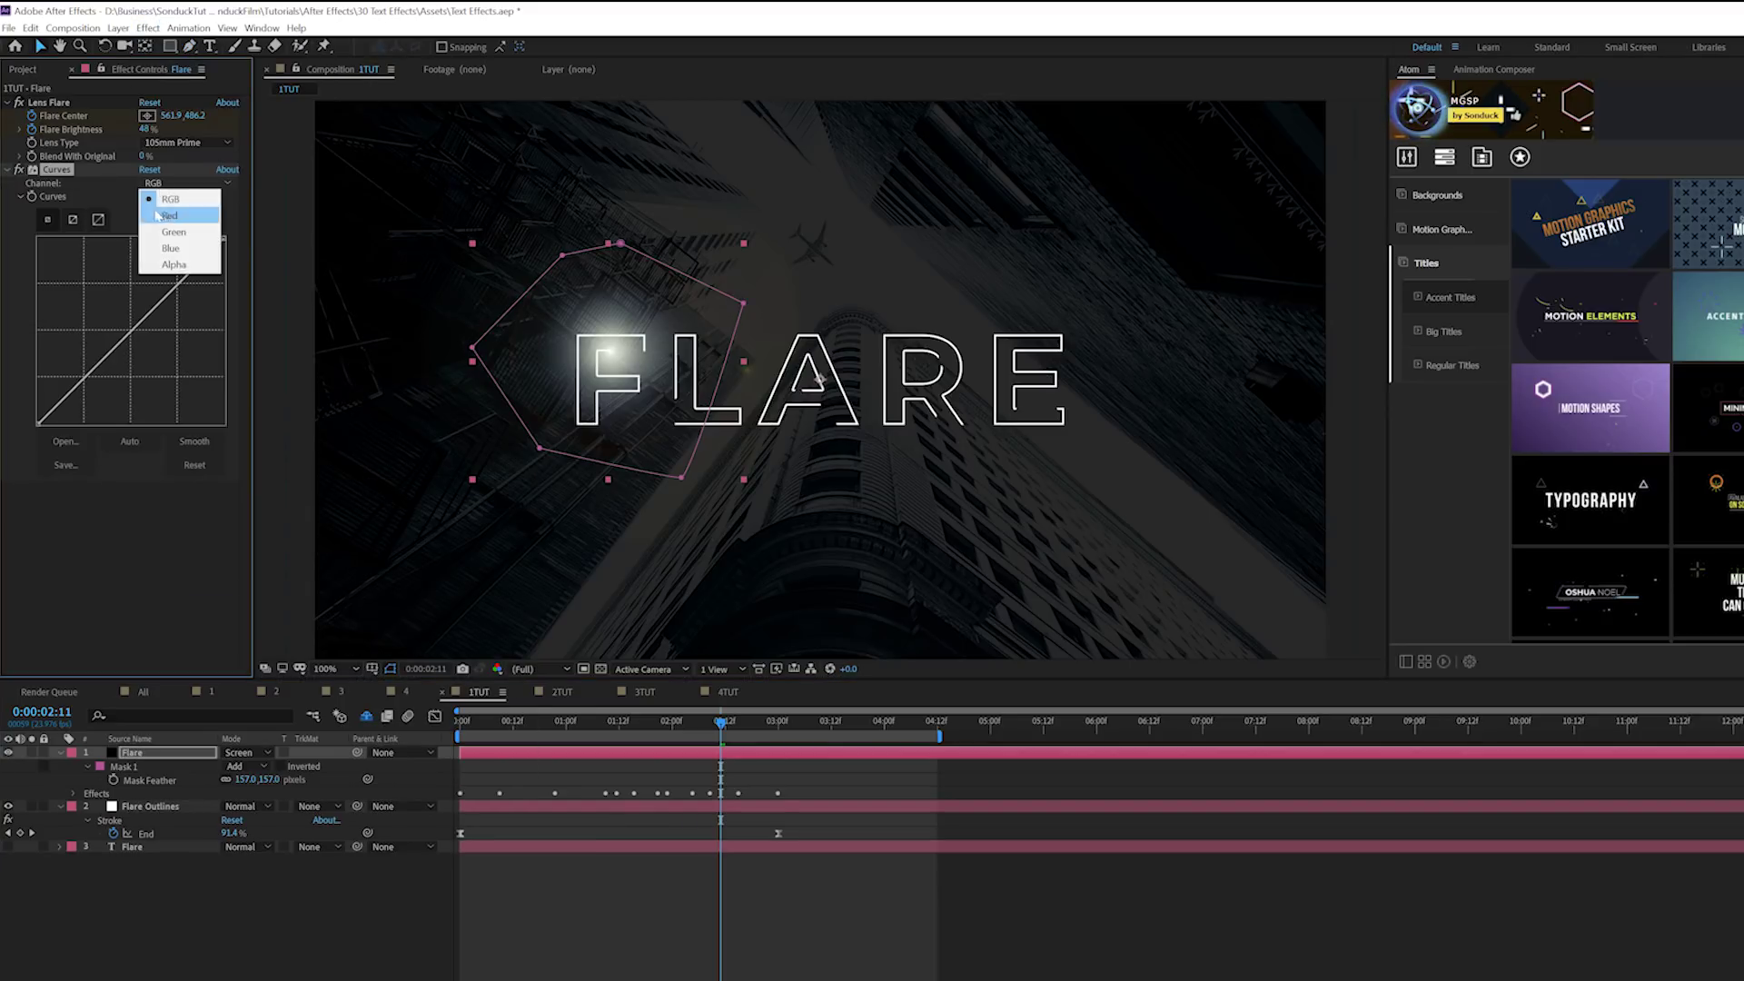
pyautogui.click(164, 215)
pyautogui.moveTo(132, 331); pyautogui.dragTo(164, 360)
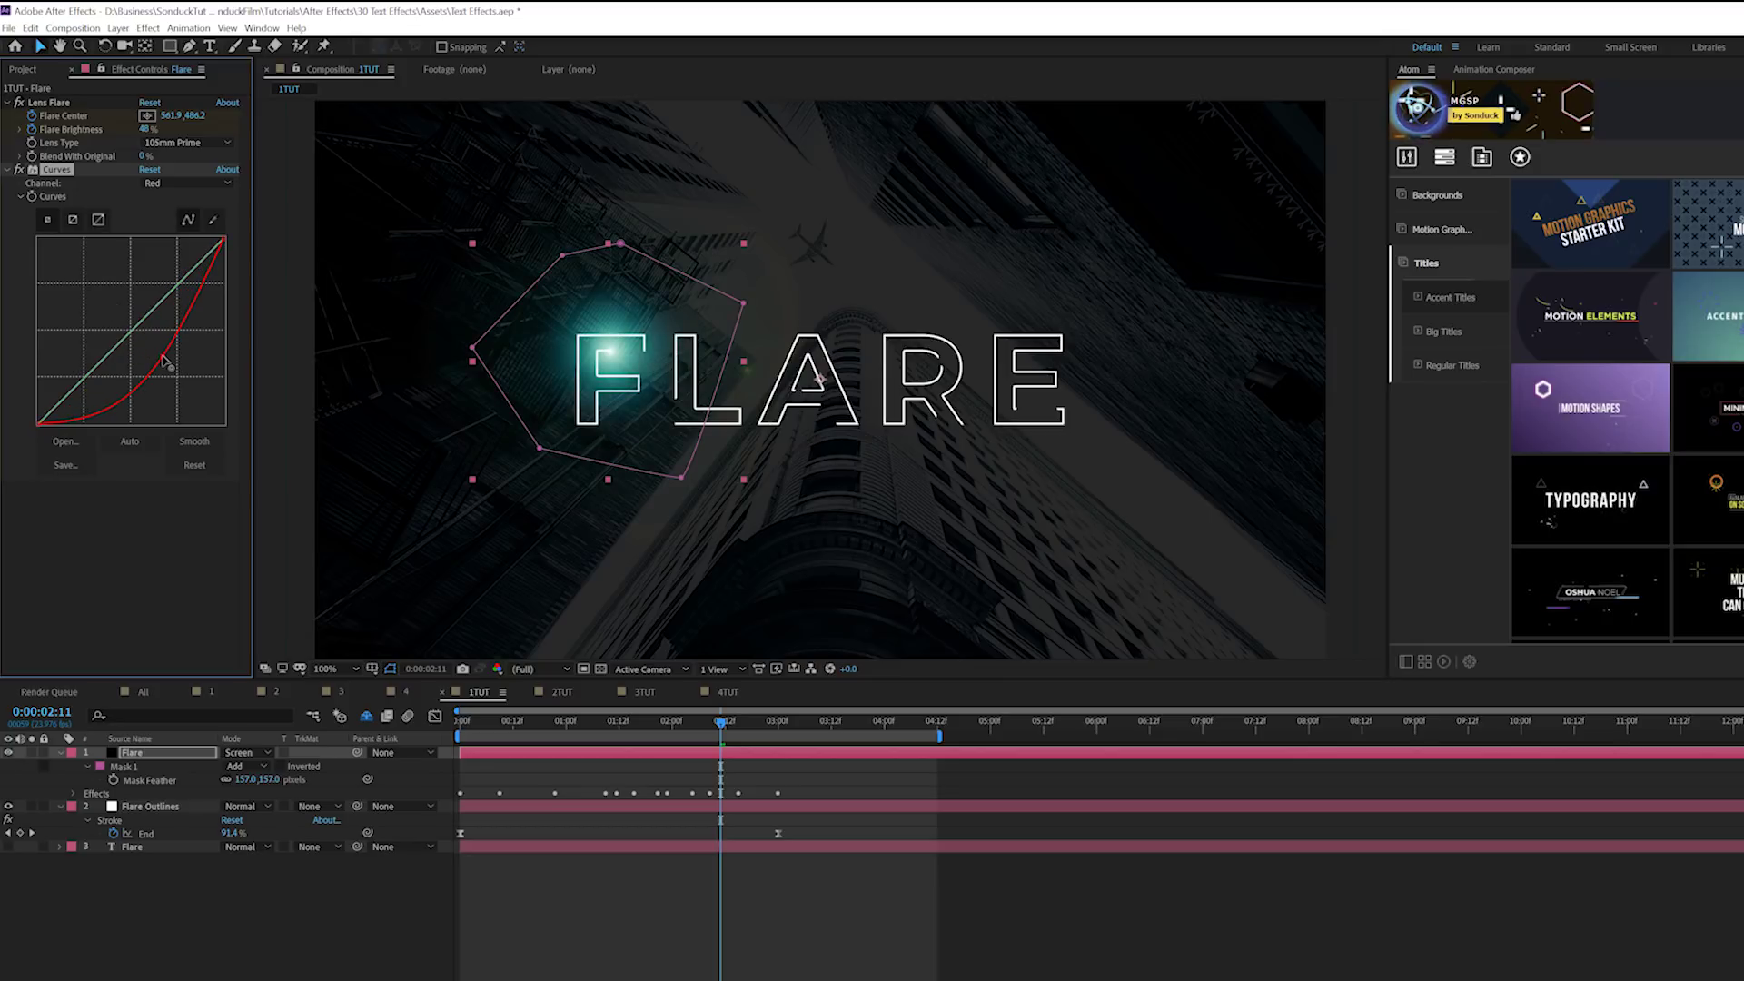
pyautogui.click(193, 184)
pyautogui.click(172, 250)
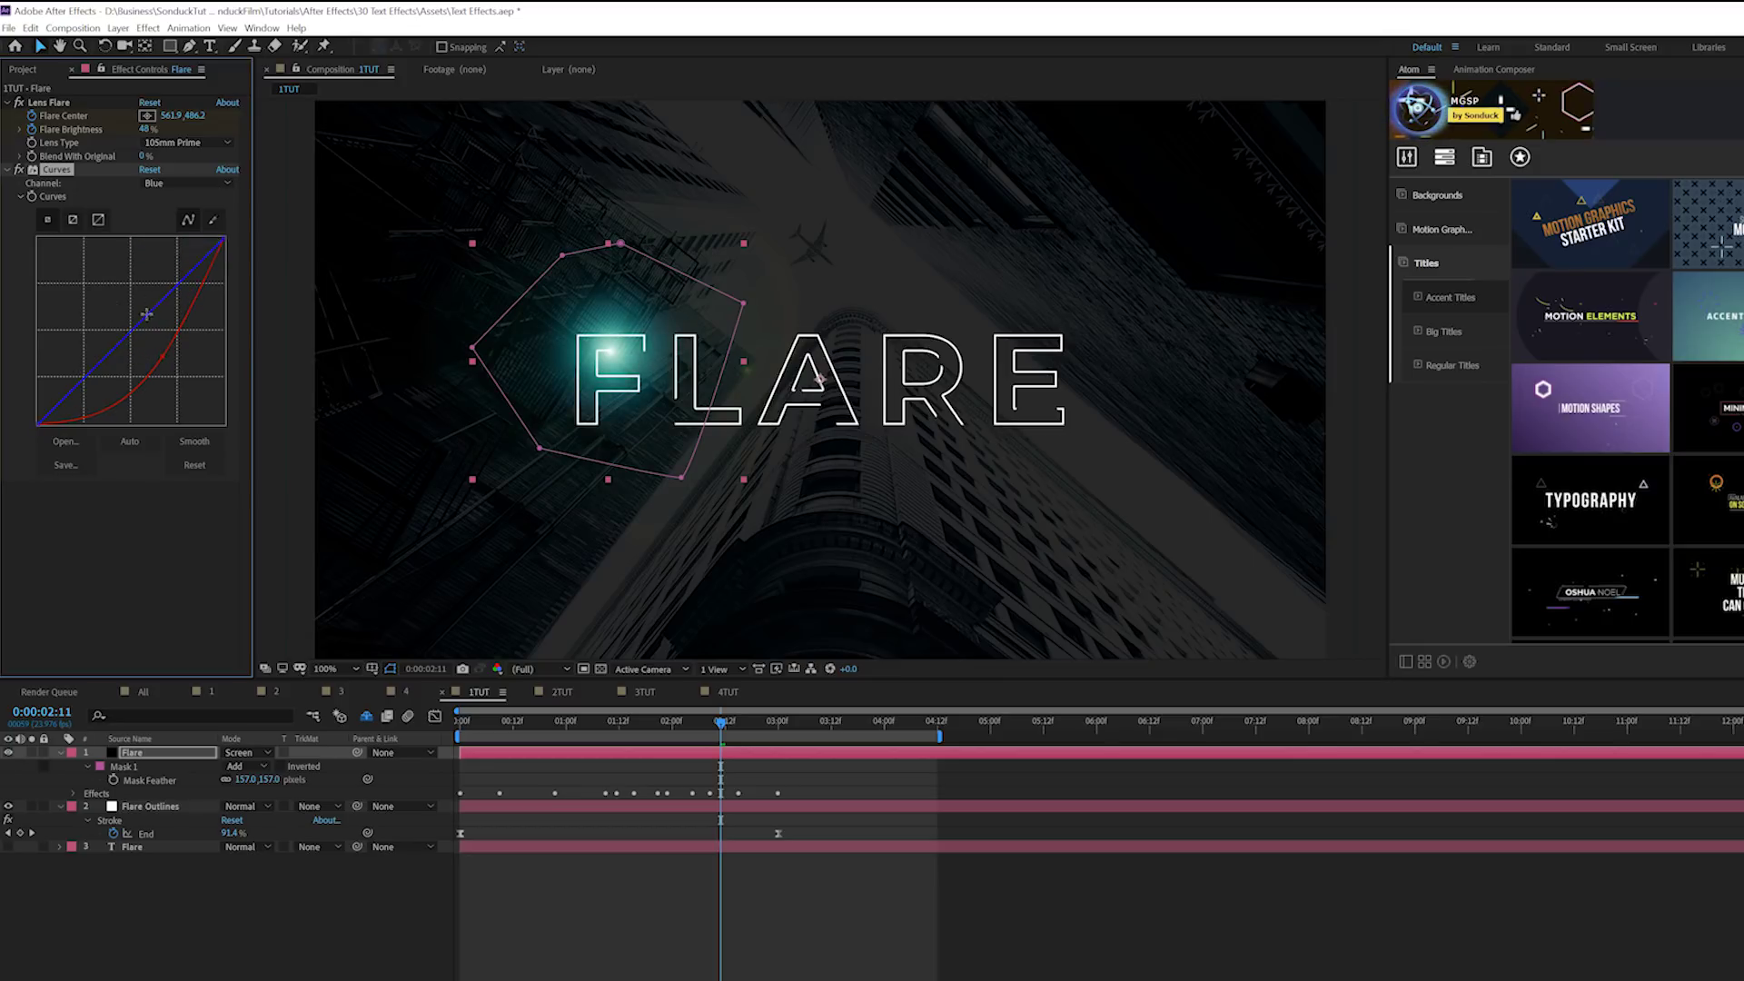
pyautogui.moveTo(149, 311); pyautogui.dragTo(127, 291)
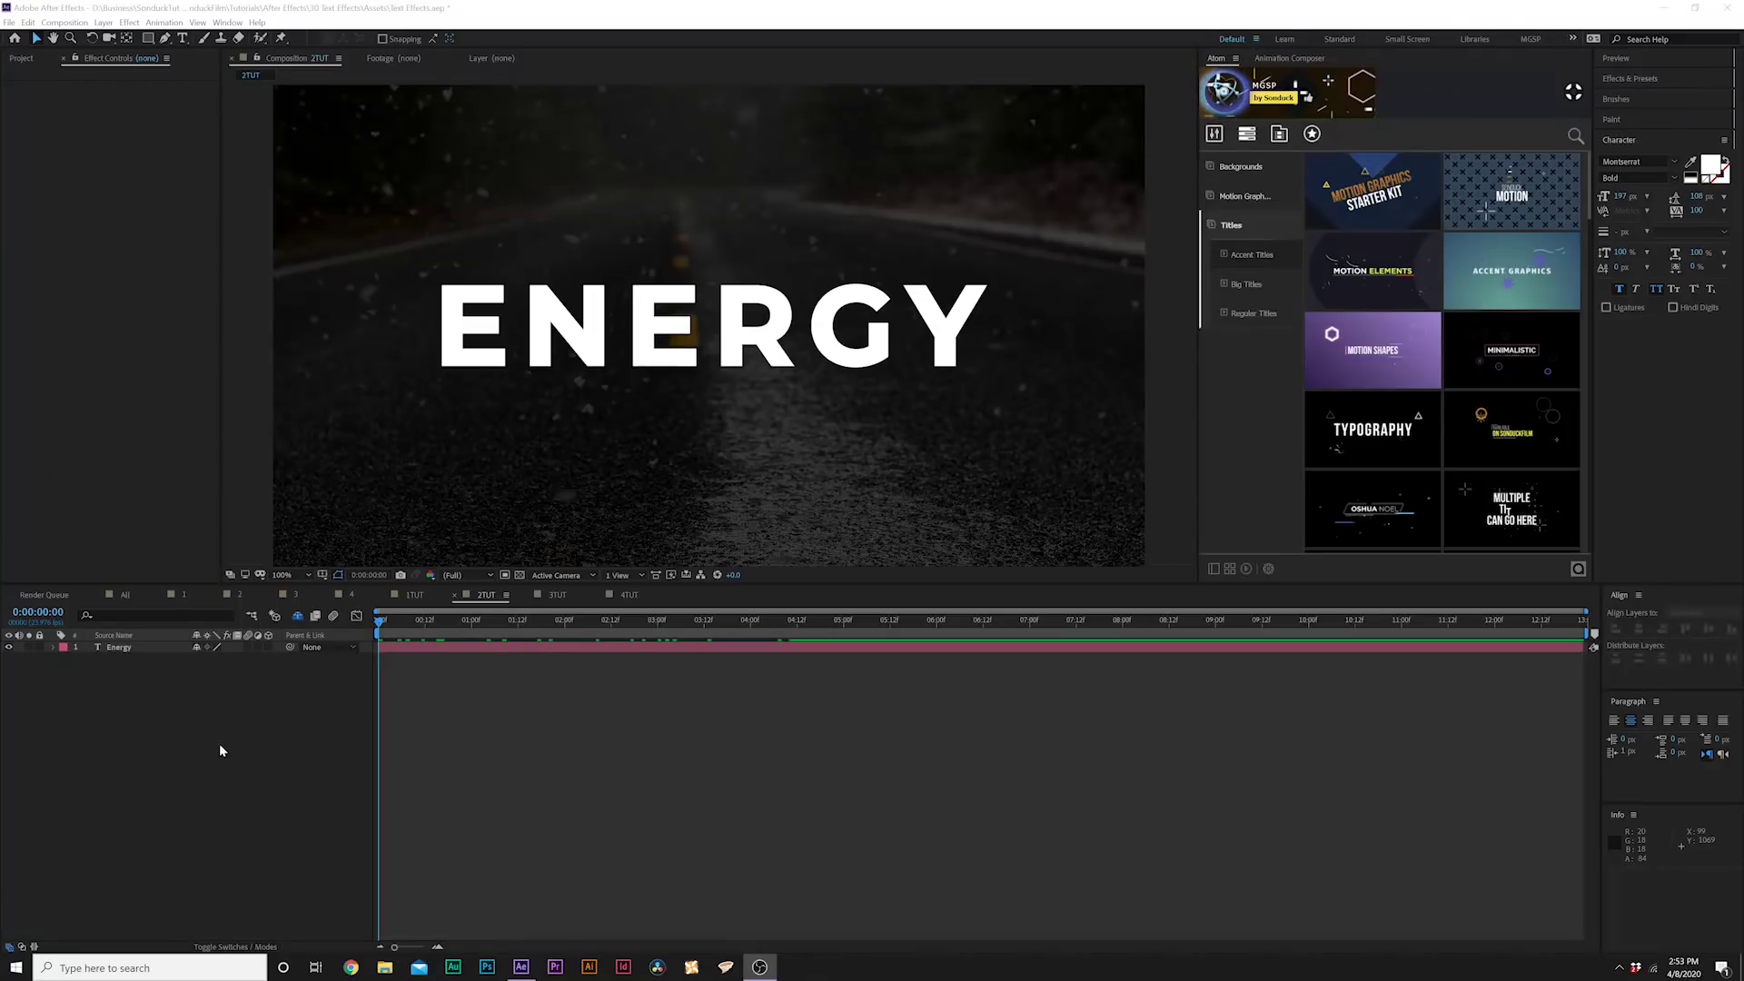
# Activate the 2TUT composition's timeline holding the ENERGY title
pyautogui.click(197, 794)
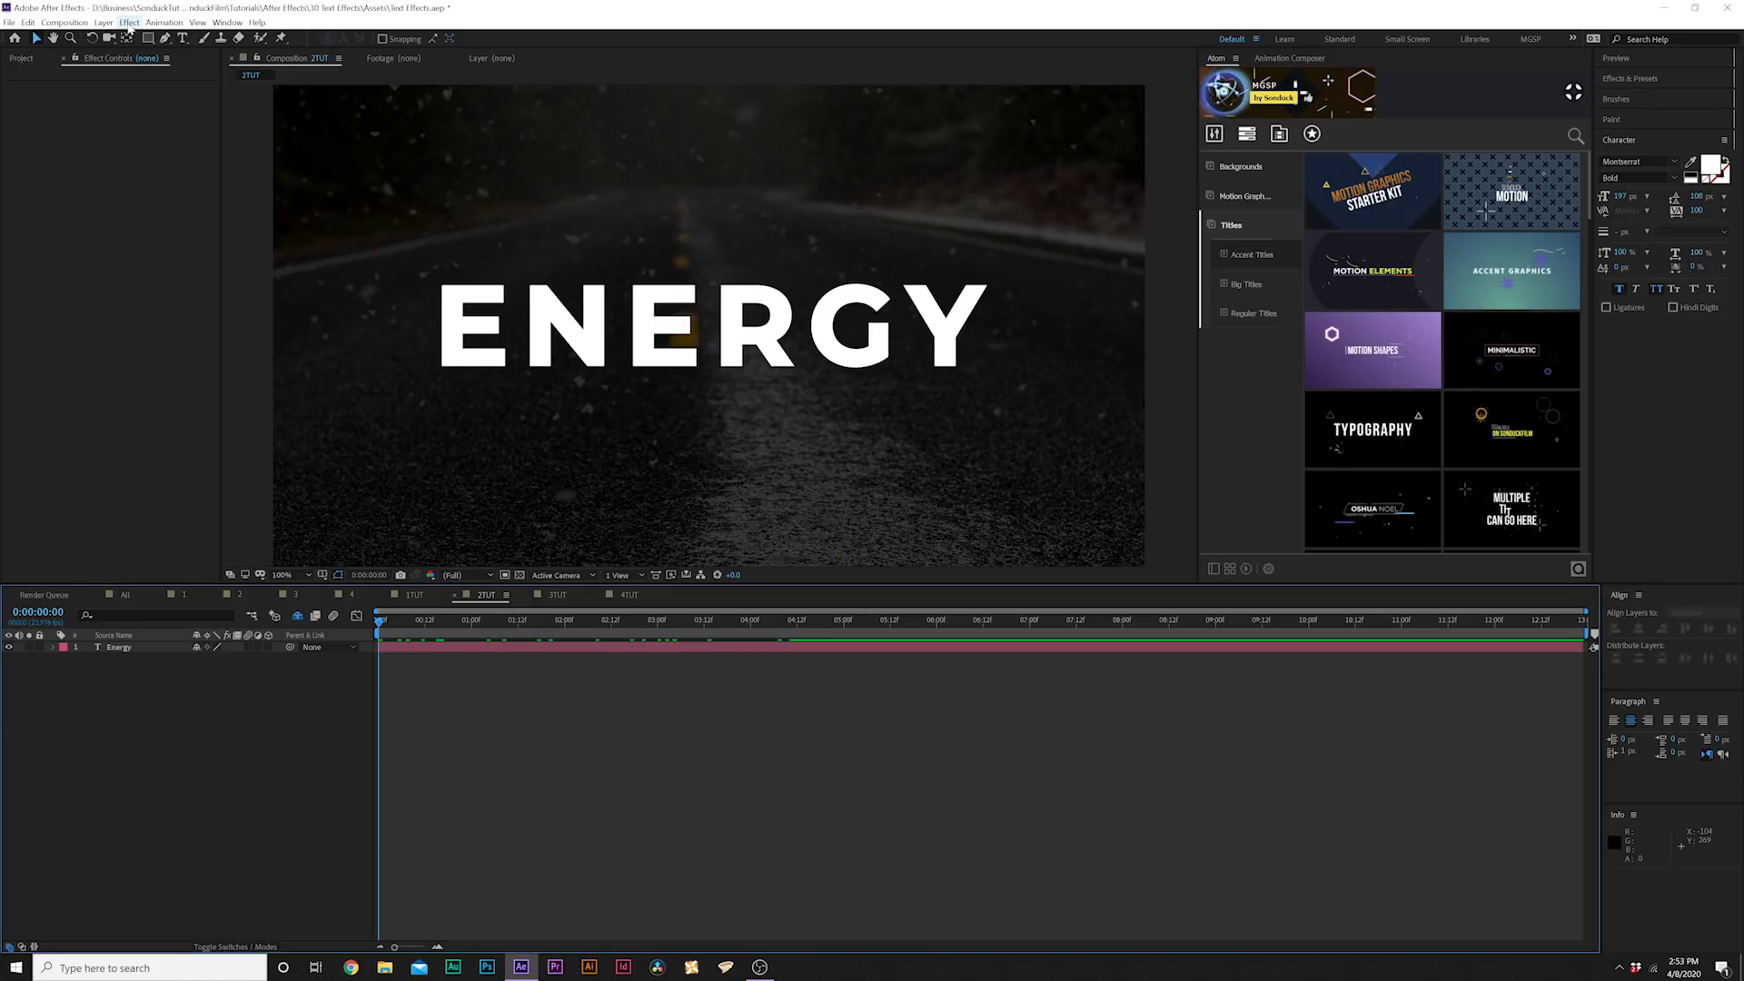
pyautogui.click(129, 23)
pyautogui.press('Escape')
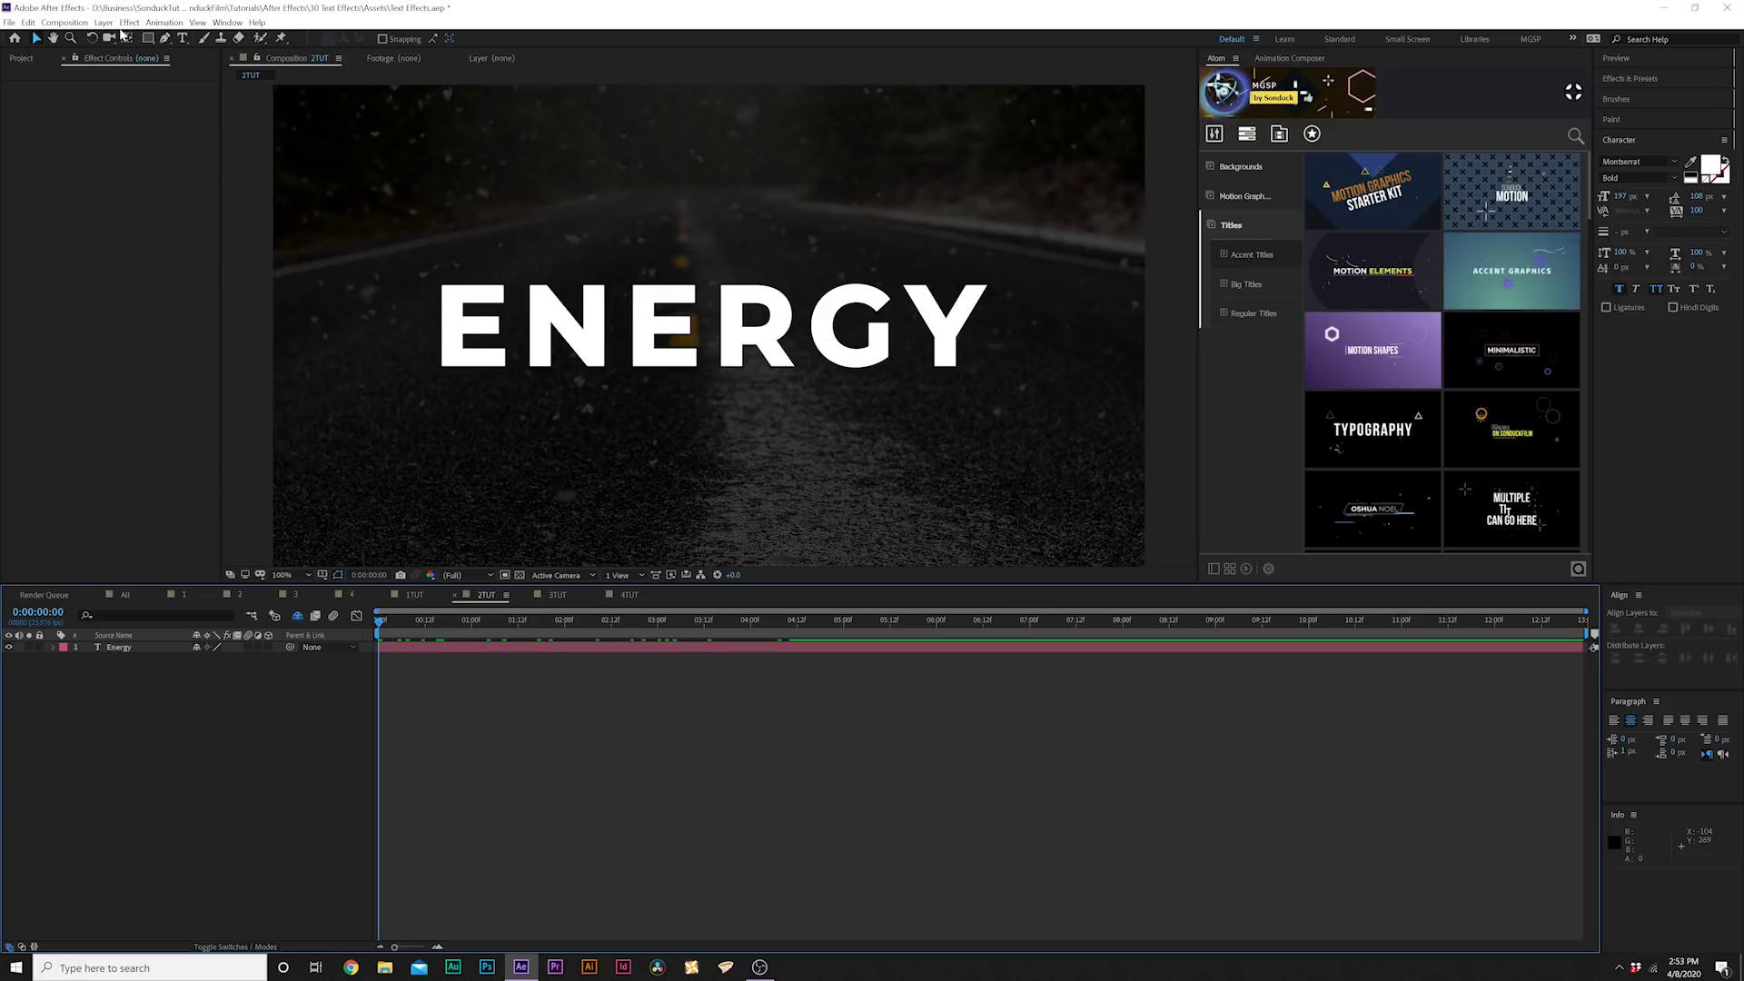
pyautogui.click(104, 23)
# Add a black solid above the Energy text and apply Video Copilot Saber to it
pyautogui.moveTo(136, 34)
pyautogui.click(325, 50)
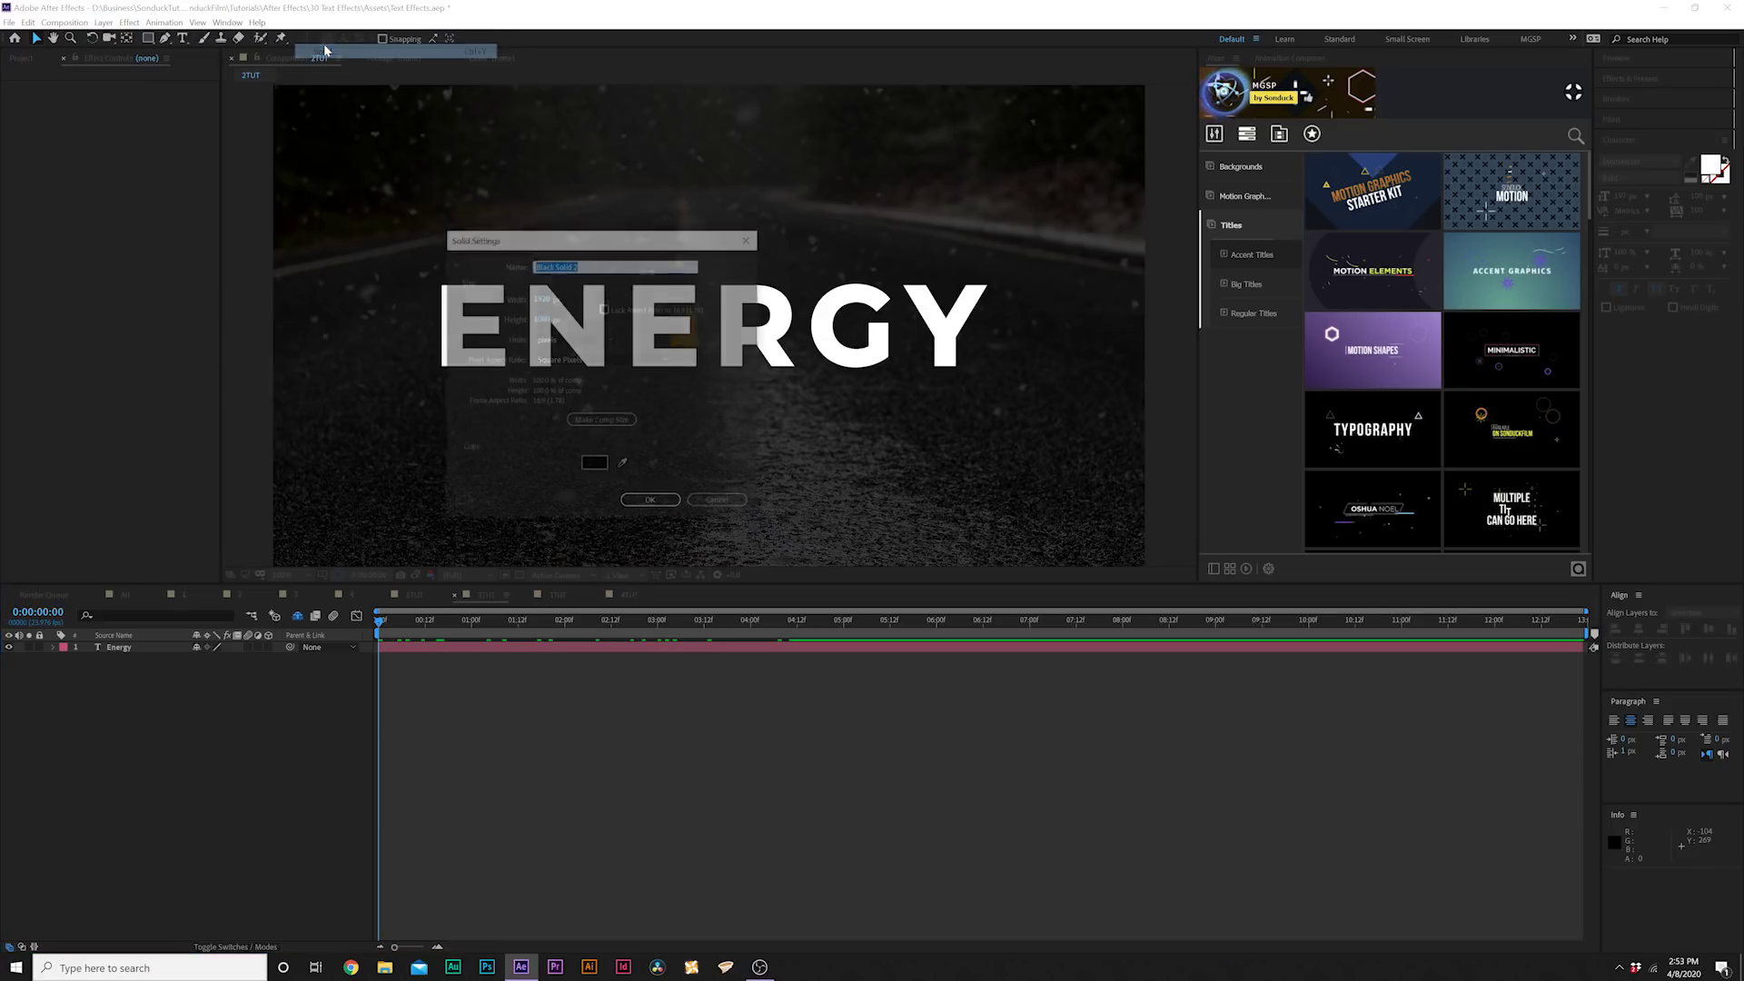
pyautogui.press('Return')
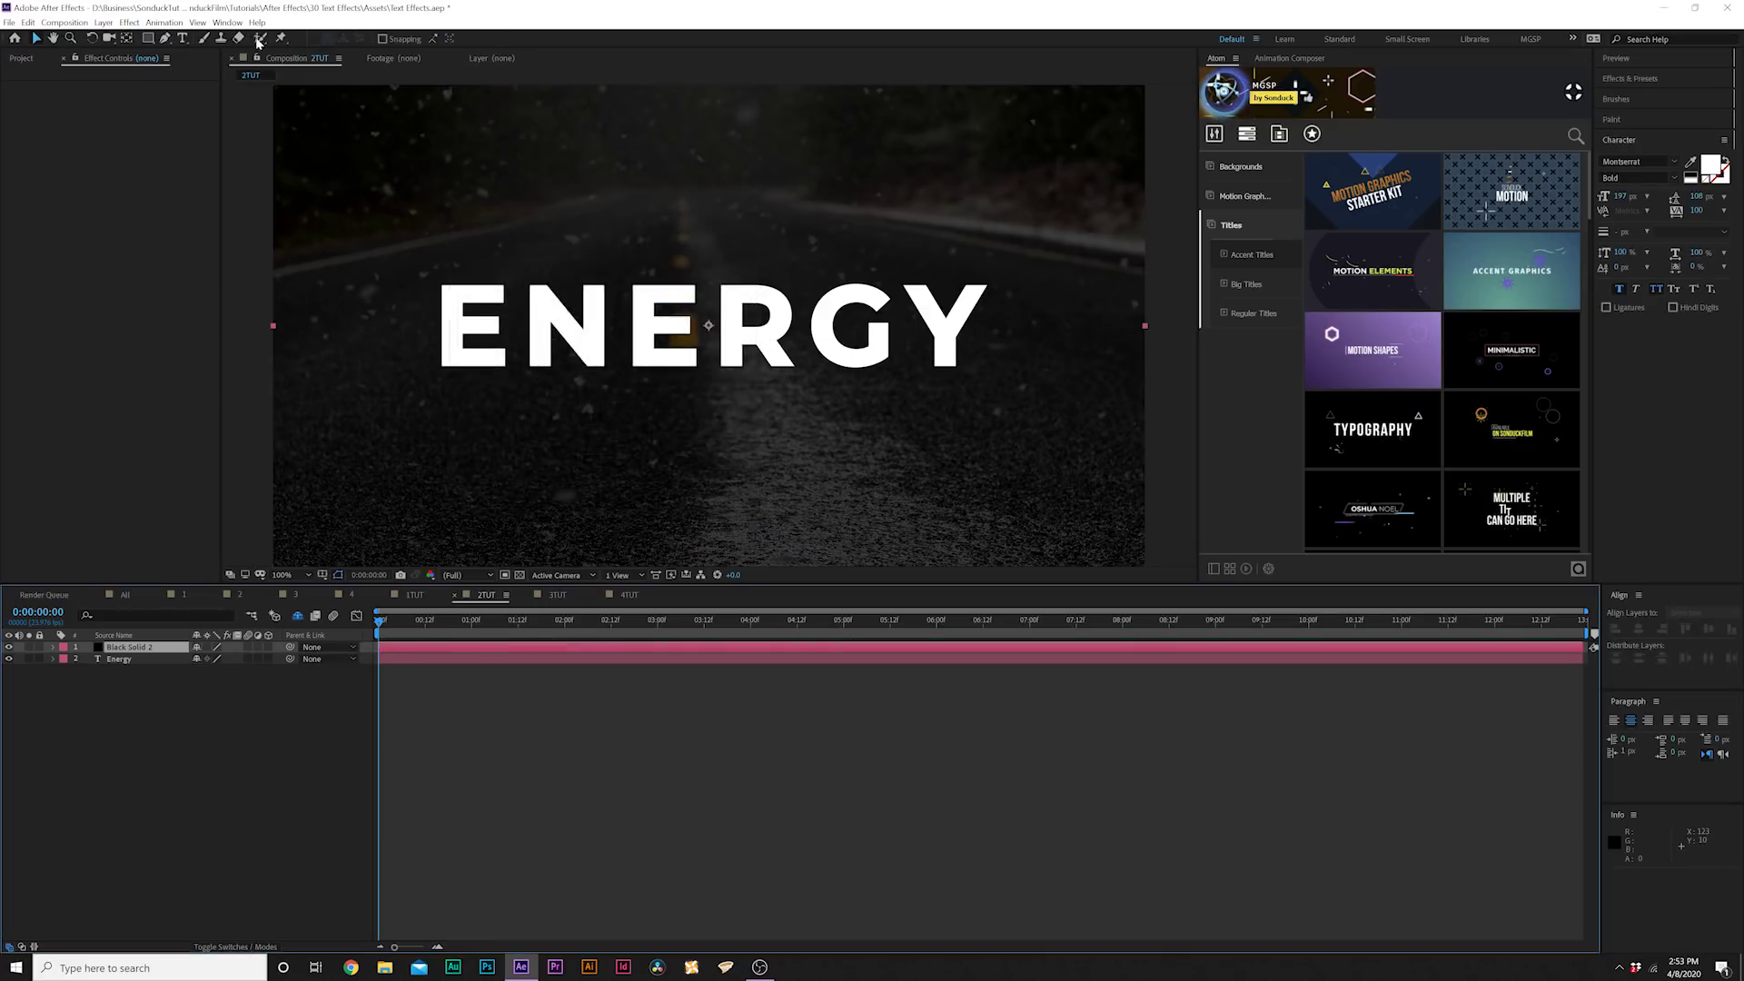
pyautogui.click(129, 23)
pyautogui.moveTo(273, 463)
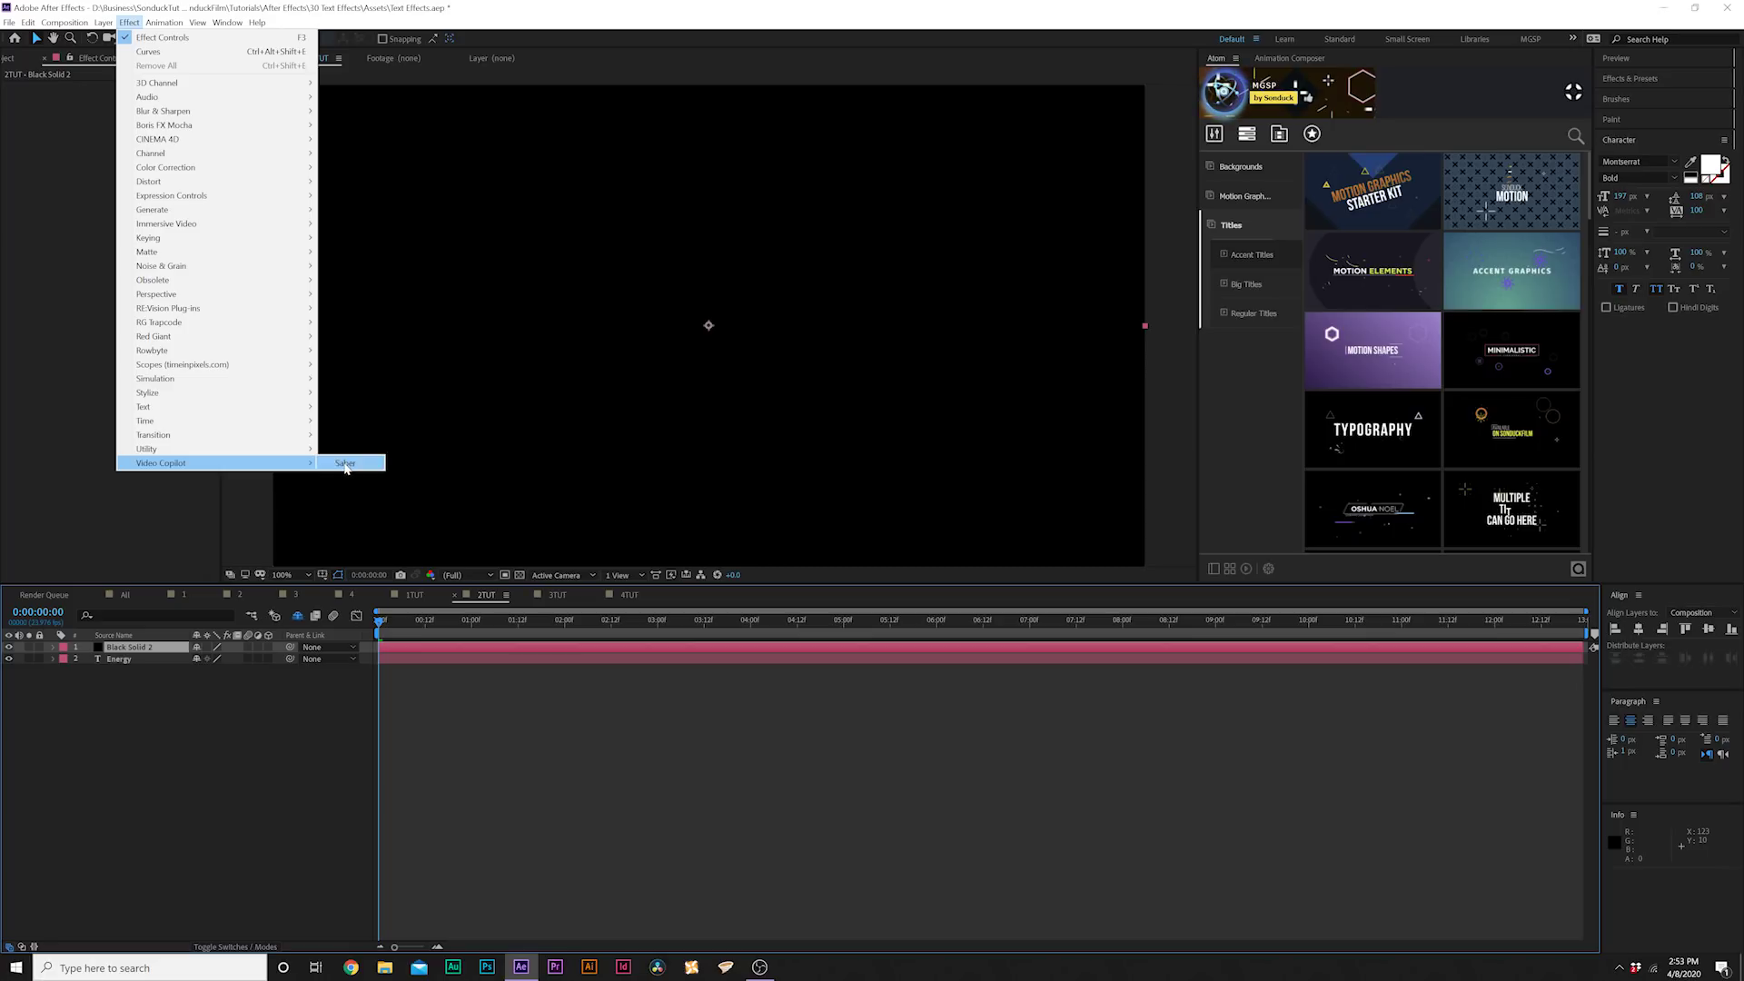
pyautogui.click(346, 464)
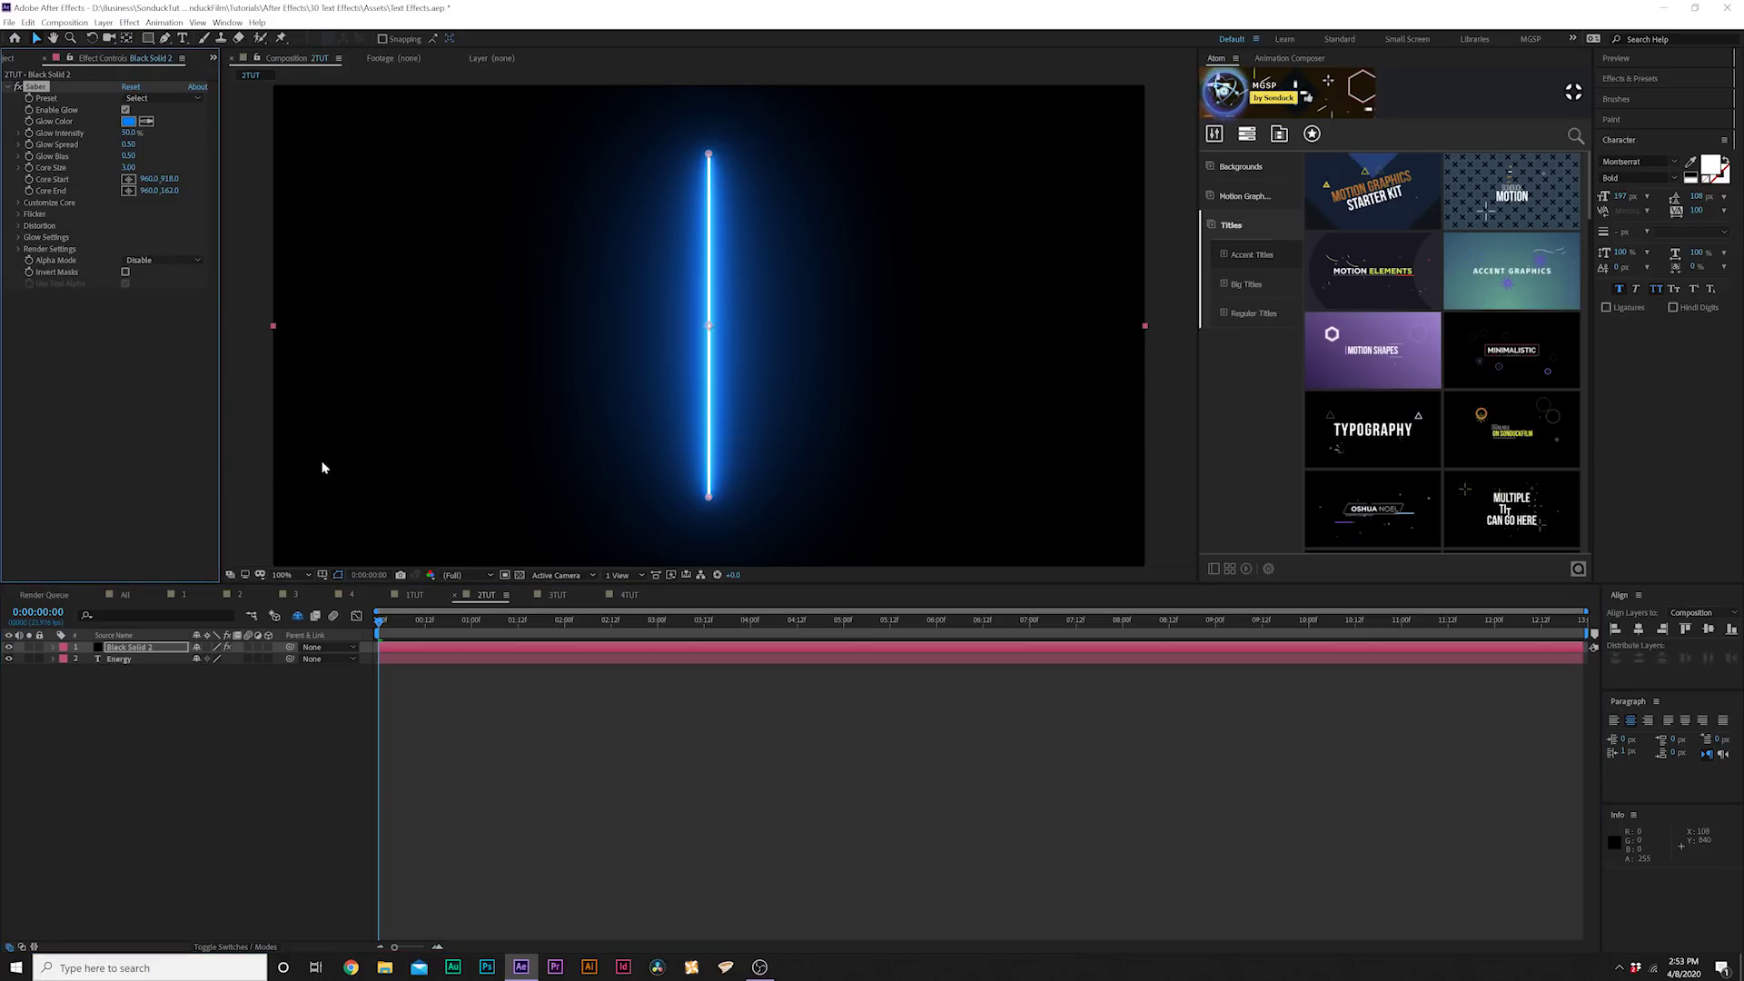
# Set Saber's Core Type to Text Layer and make 2. Energy the traced text layer
pyautogui.click(149, 114)
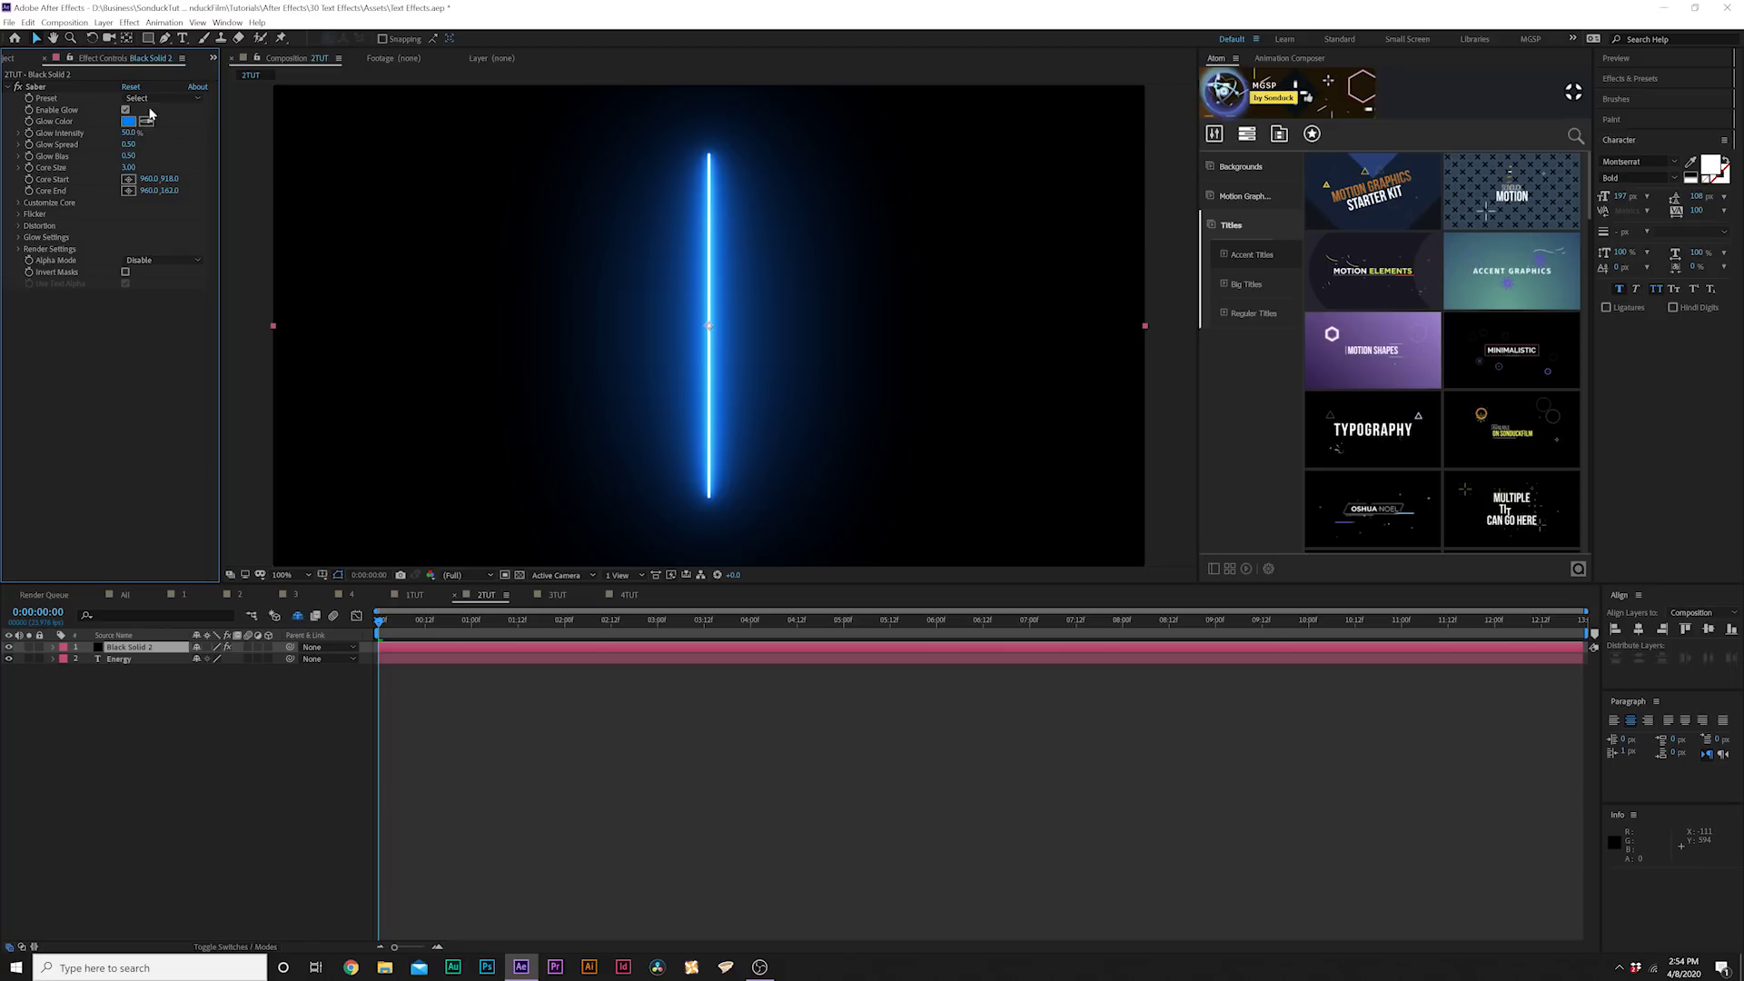
pyautogui.click(19, 203)
pyautogui.click(139, 216)
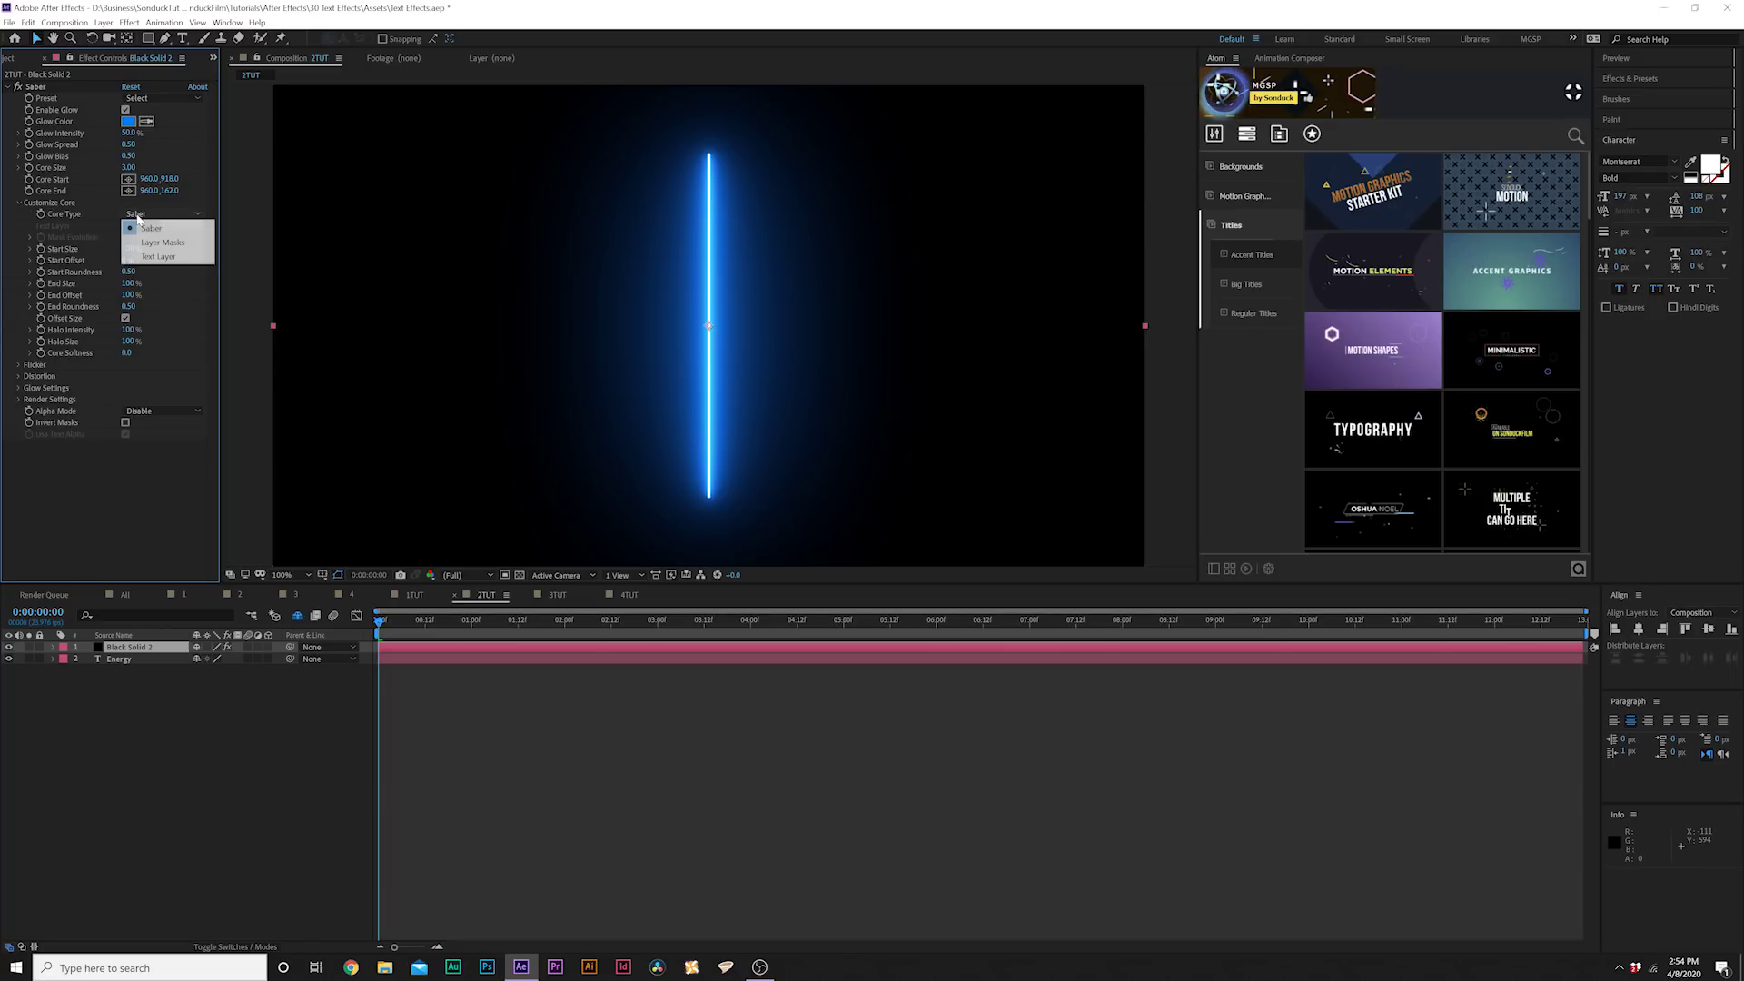
pyautogui.click(156, 257)
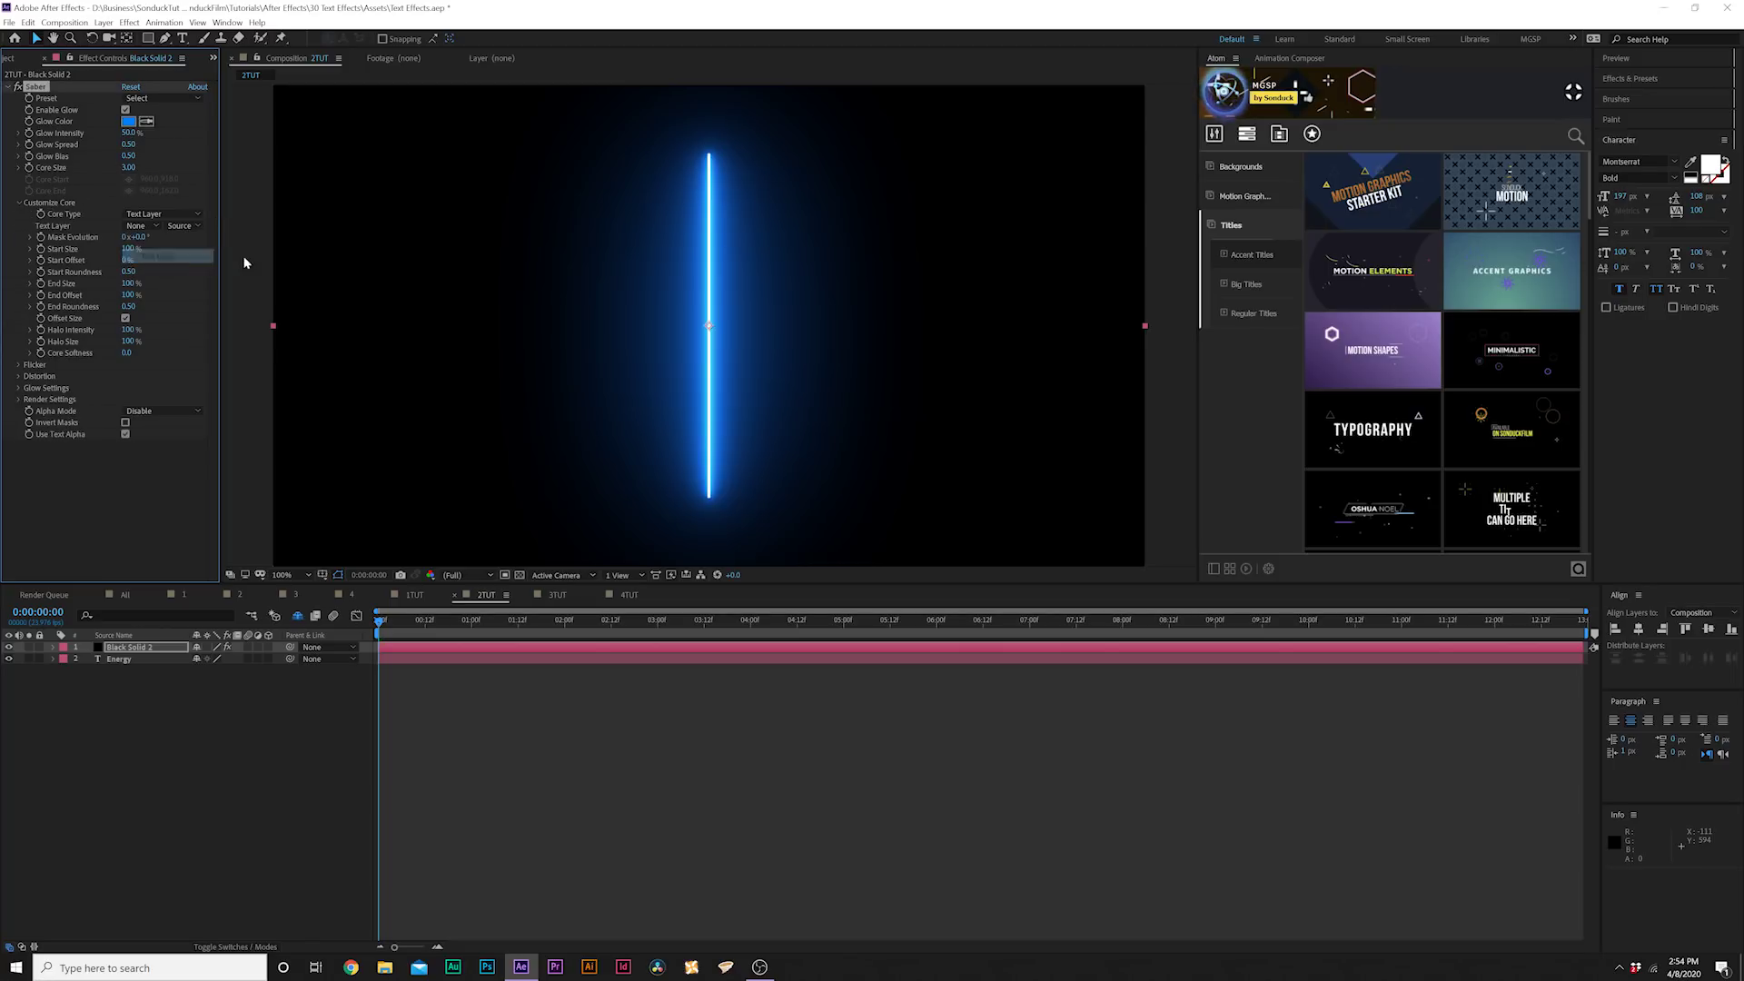
pyautogui.click(152, 225)
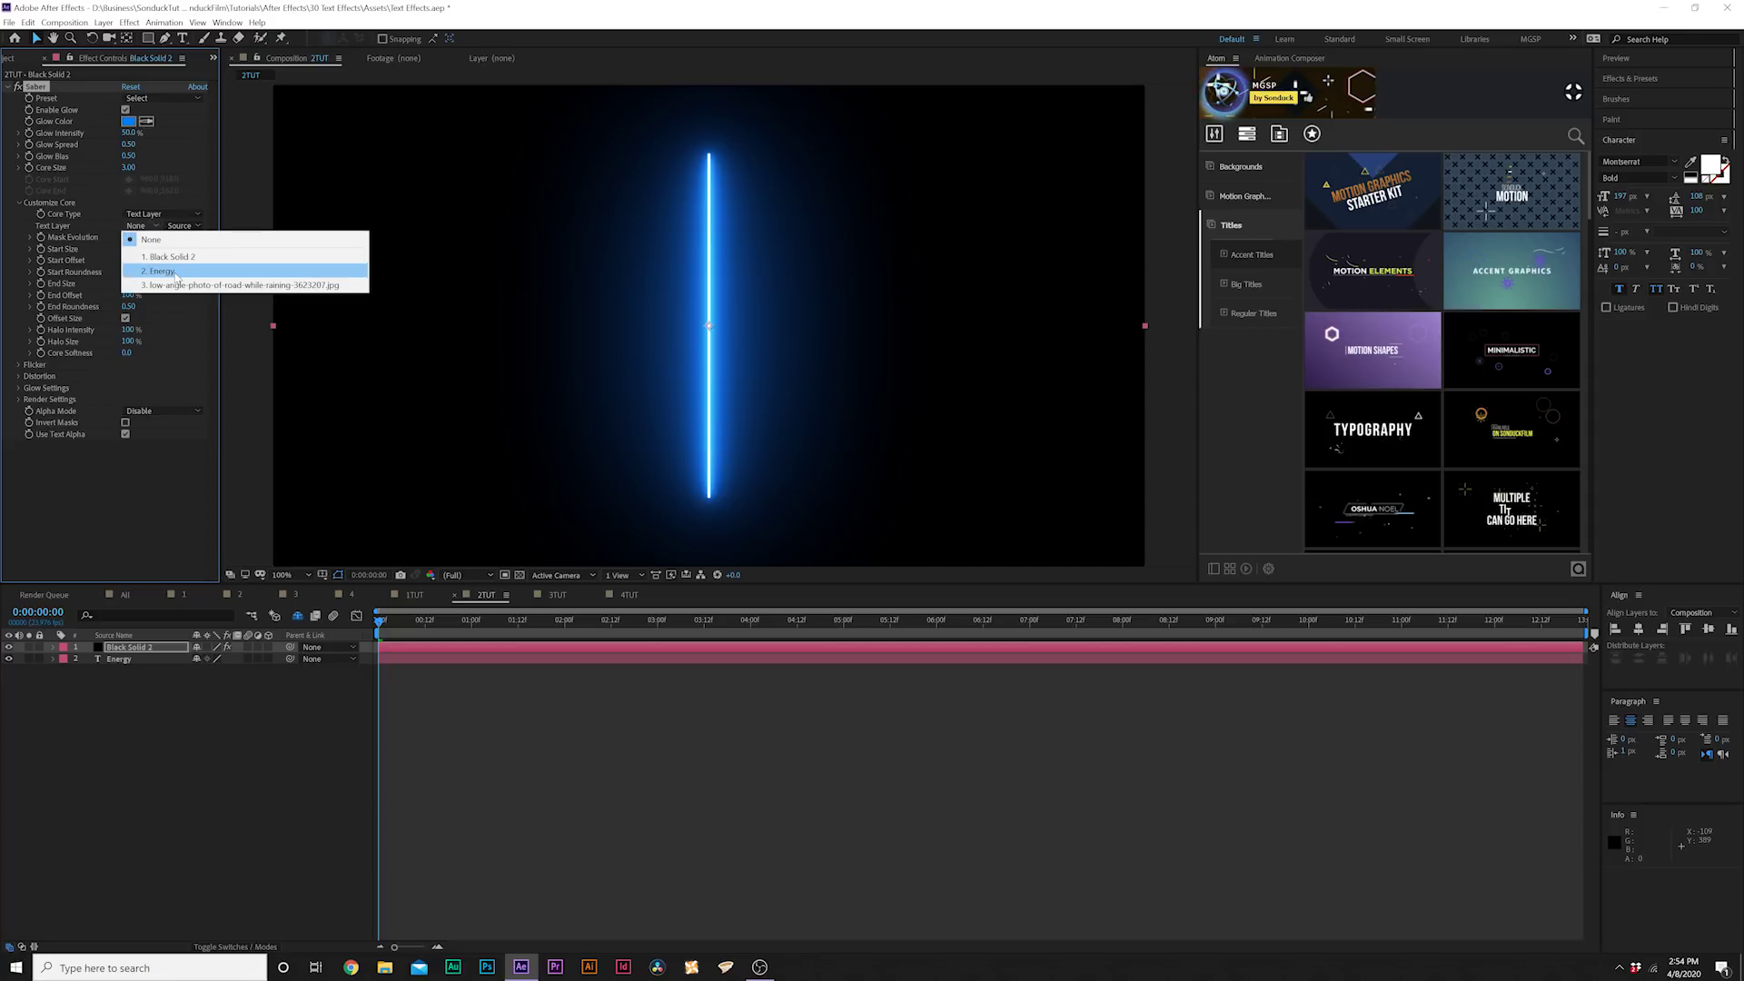
pyautogui.click(162, 272)
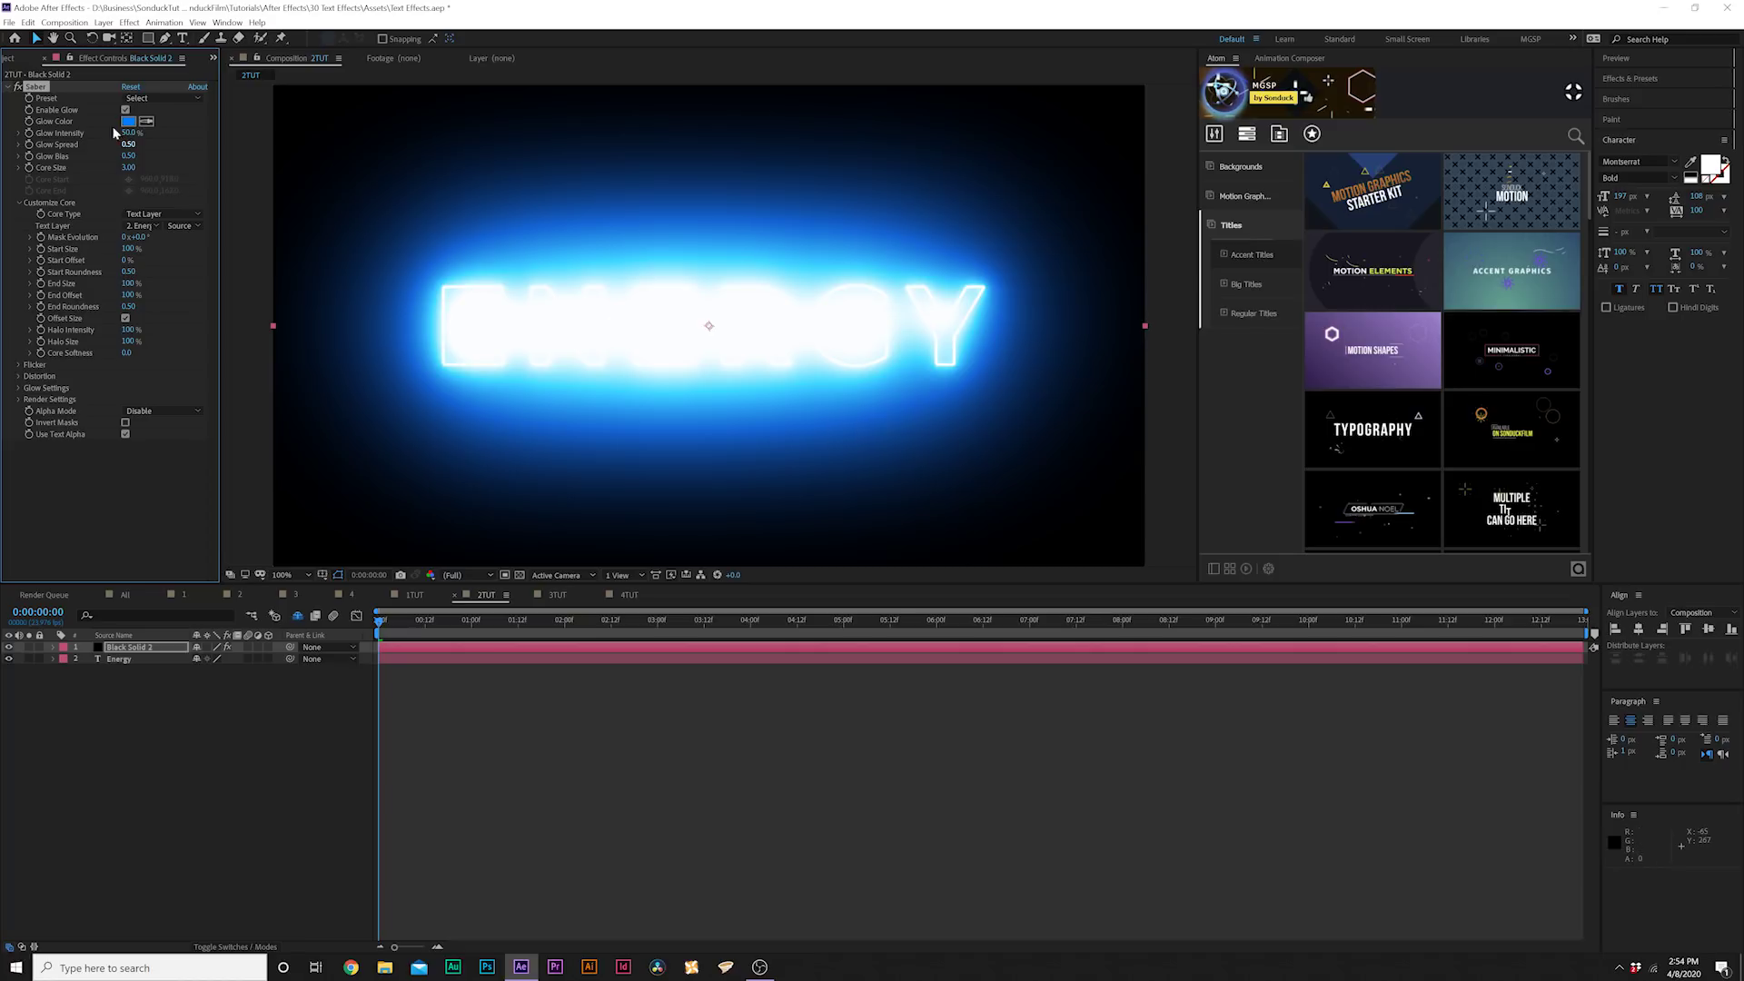
# Try the Saber Fire preset, raising glow intensity to 21% and core size to about 5.30
pyautogui.click(140, 100)
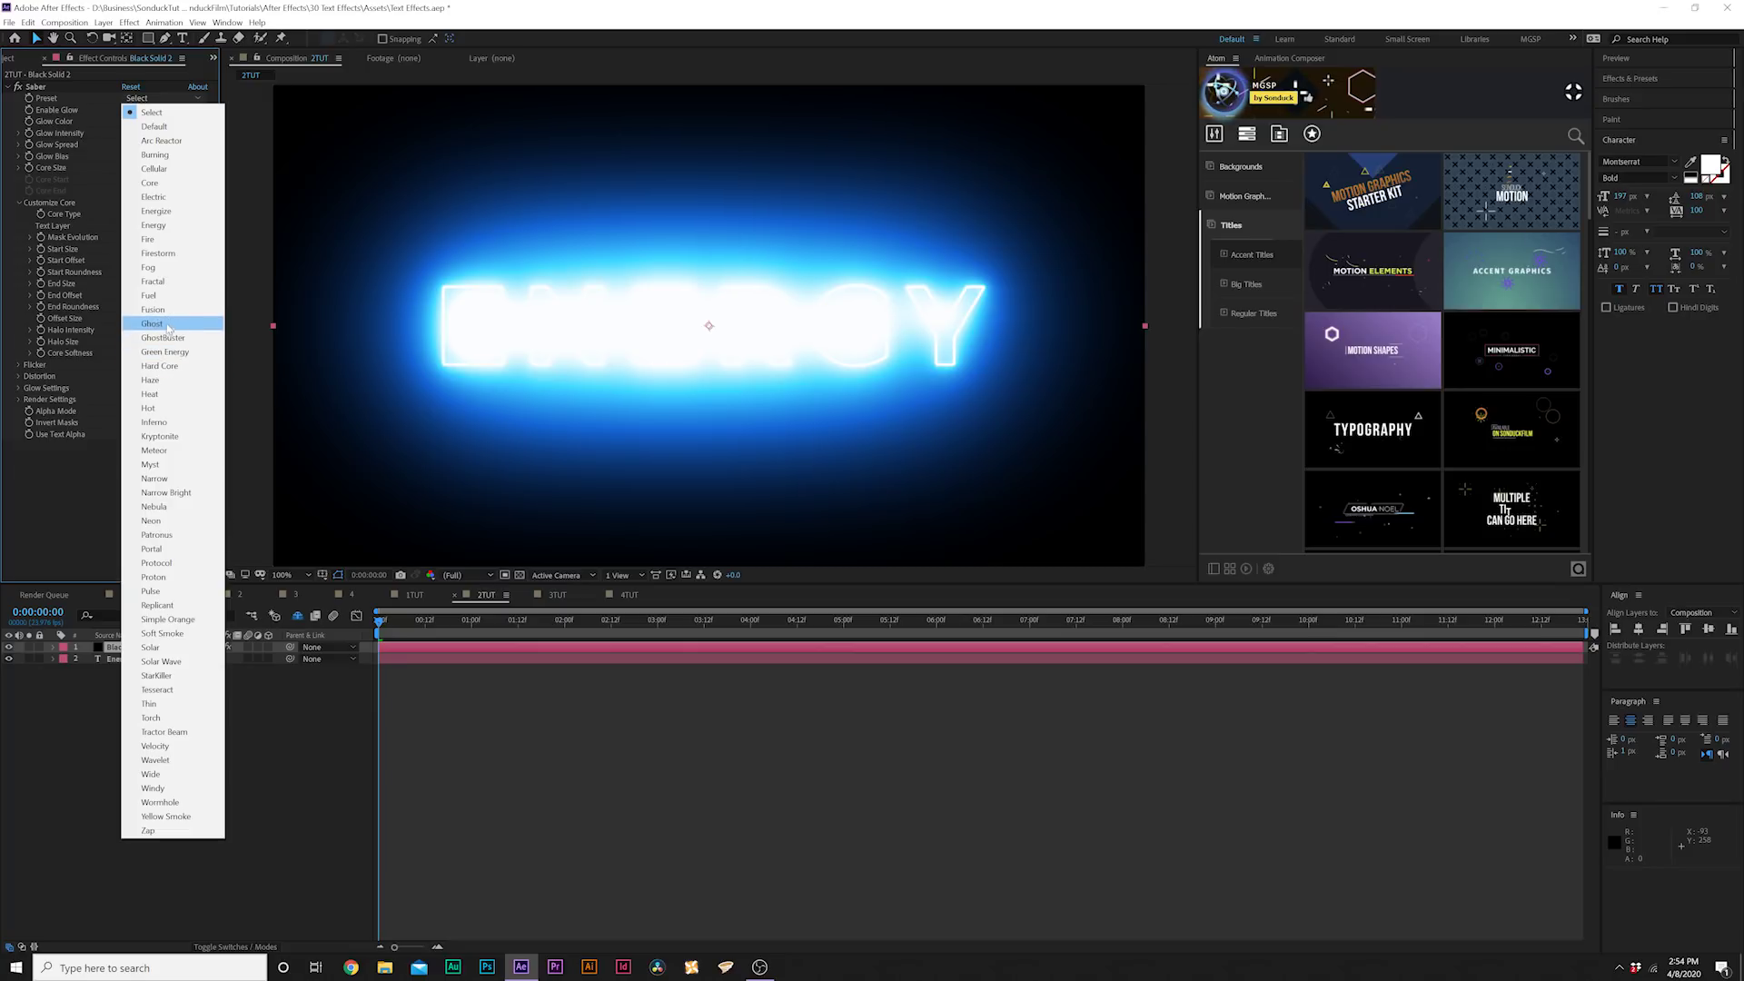
pyautogui.click(166, 240)
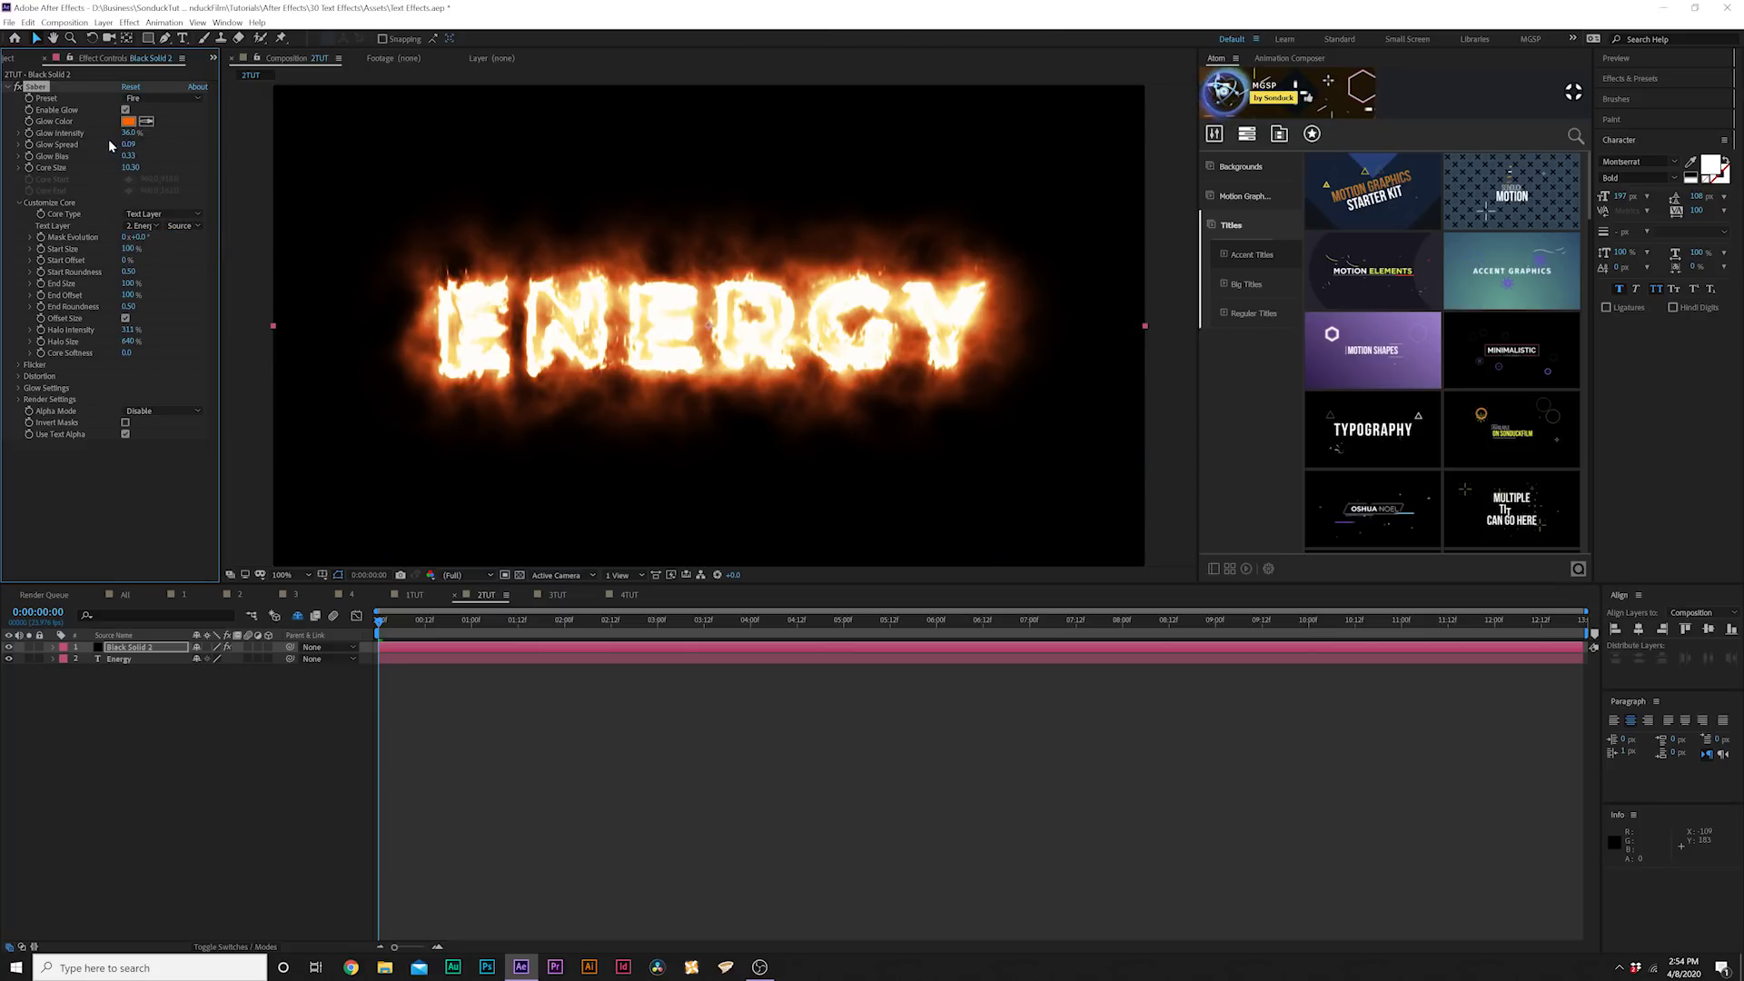
pyautogui.moveTo(109, 136); pyautogui.dragTo(121, 134)
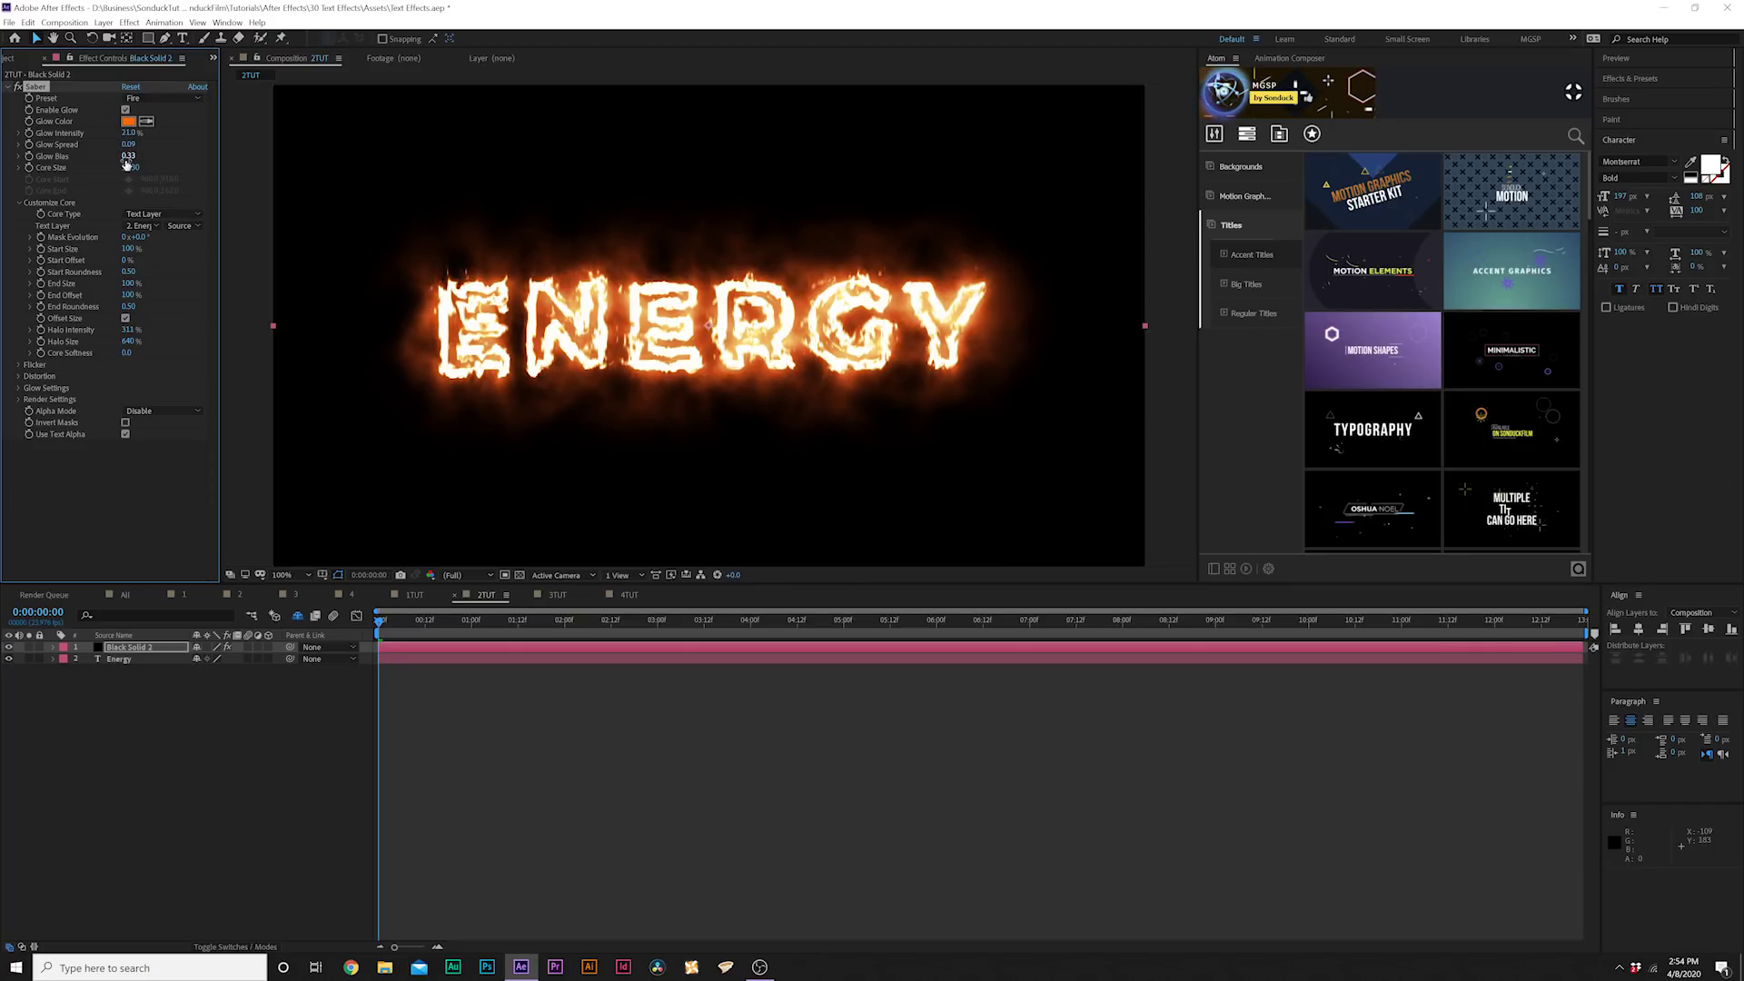
pyautogui.moveTo(121, 168); pyautogui.dragTo(127, 168)
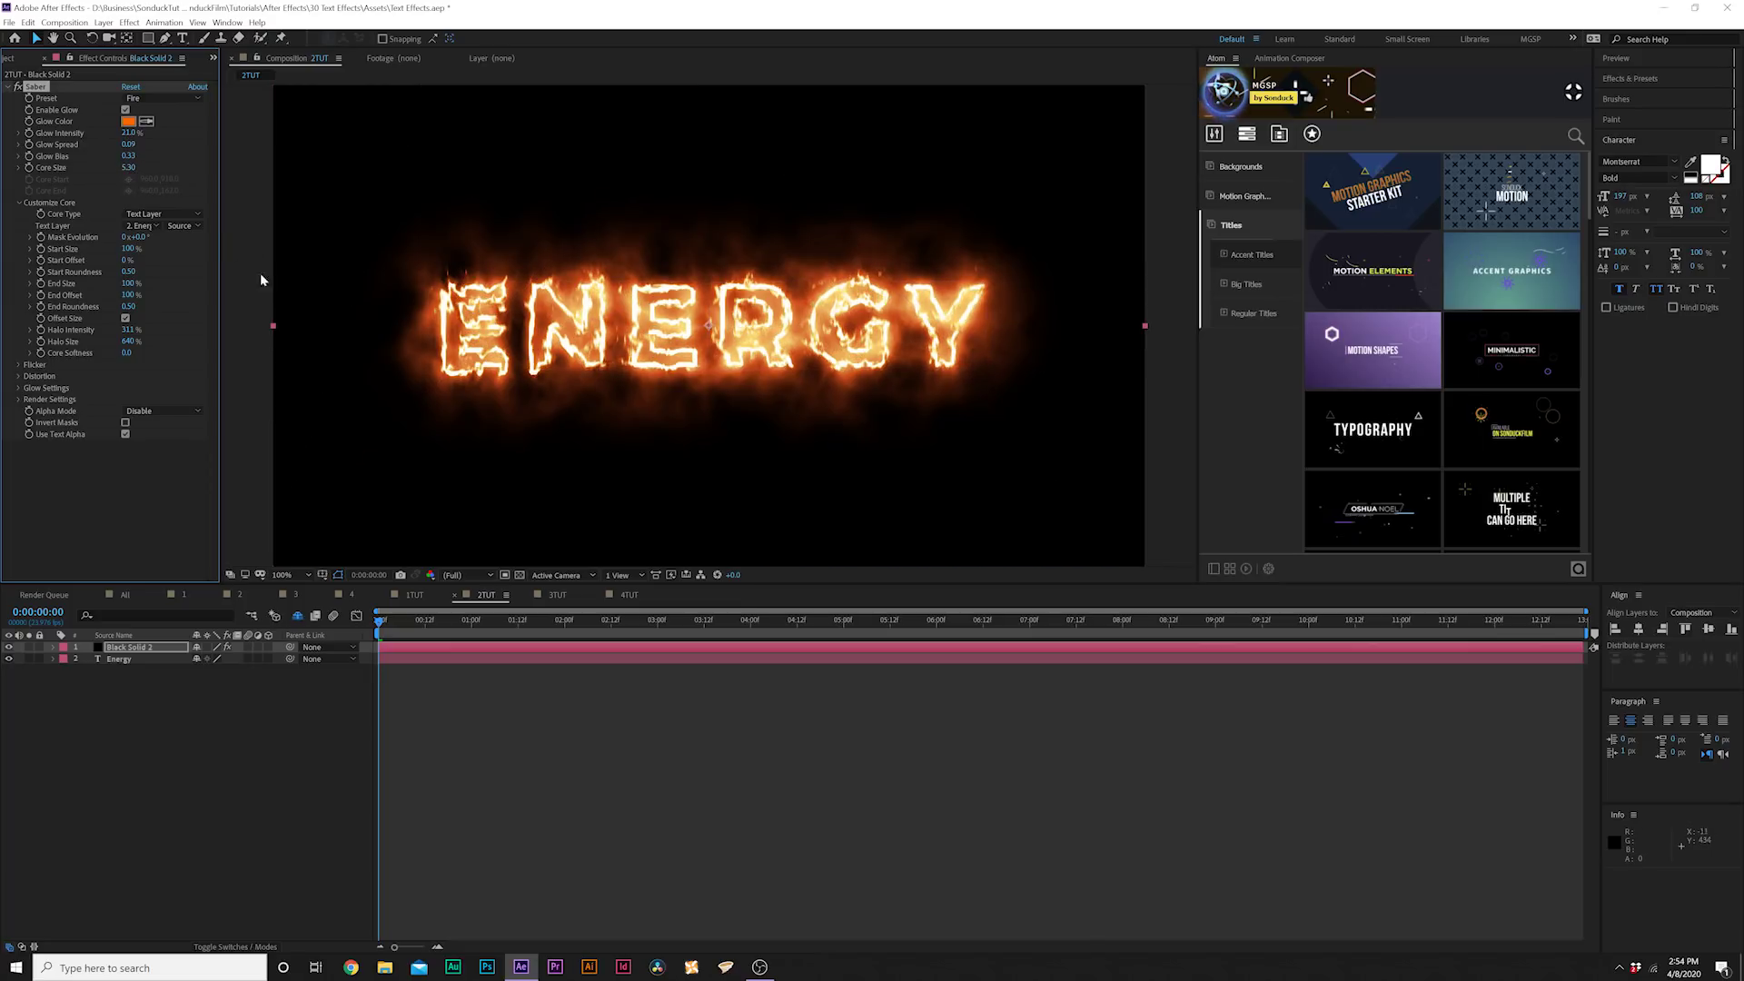
# Compare the Haze, Ghost and Neon Saber presets on the text
pyautogui.click(153, 98)
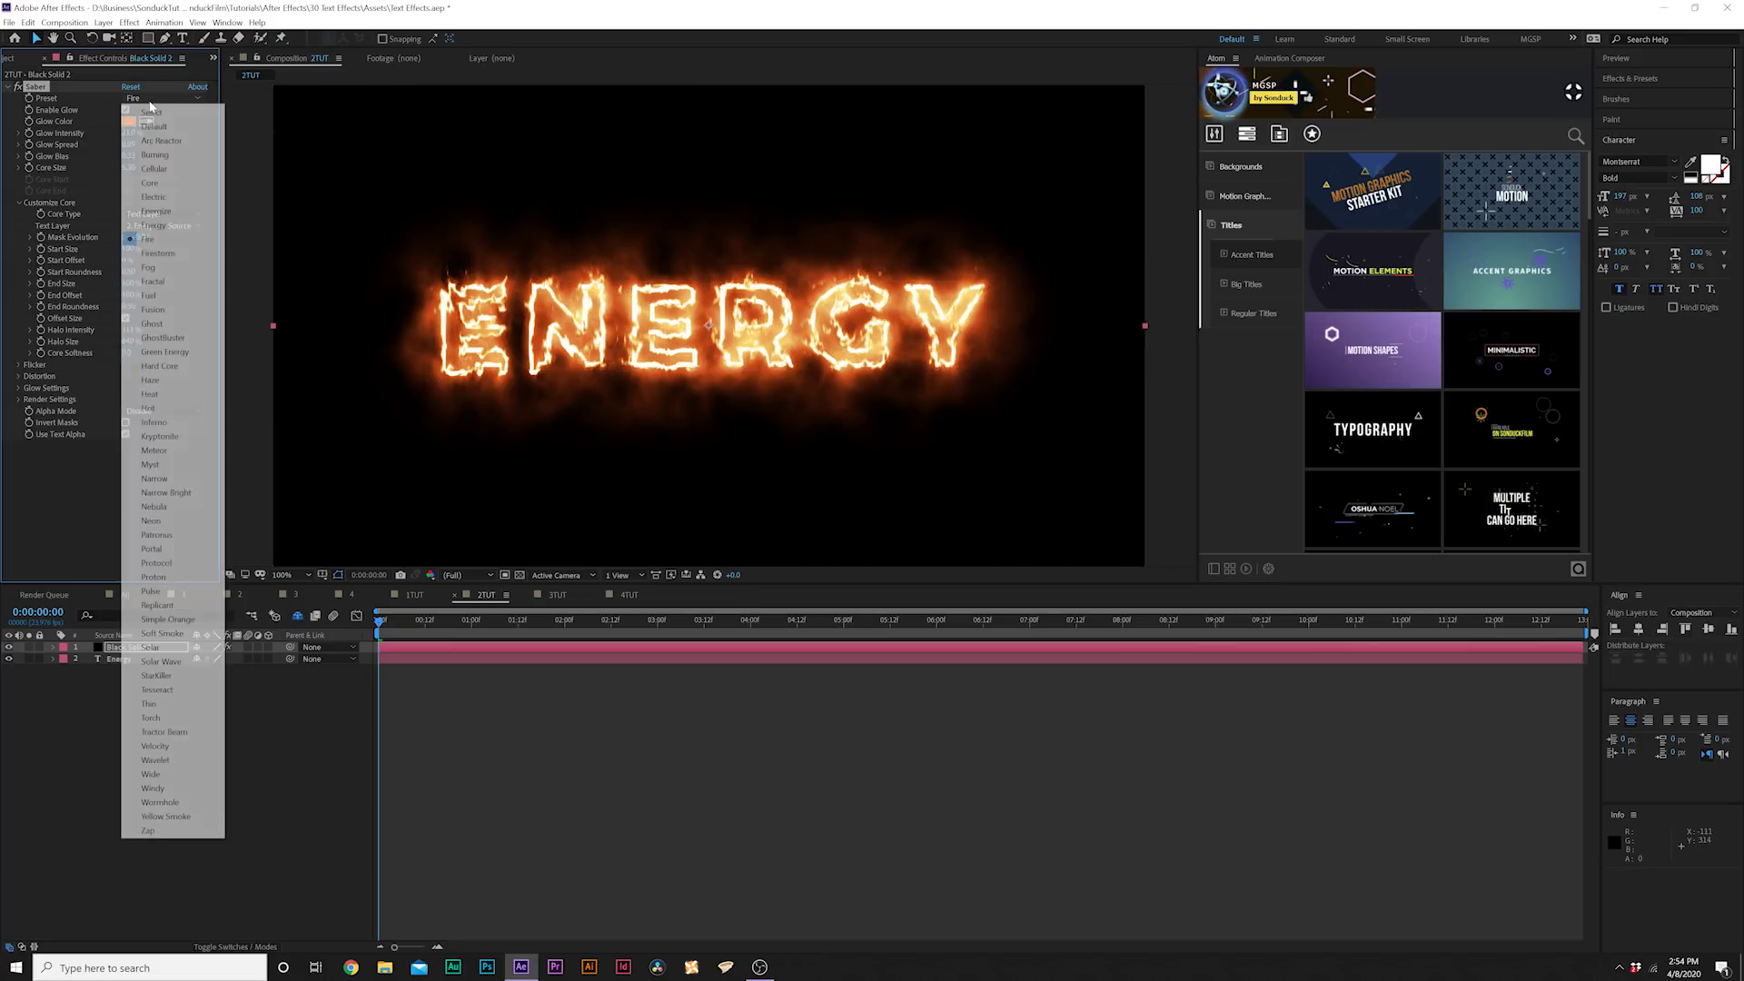
pyautogui.click(151, 383)
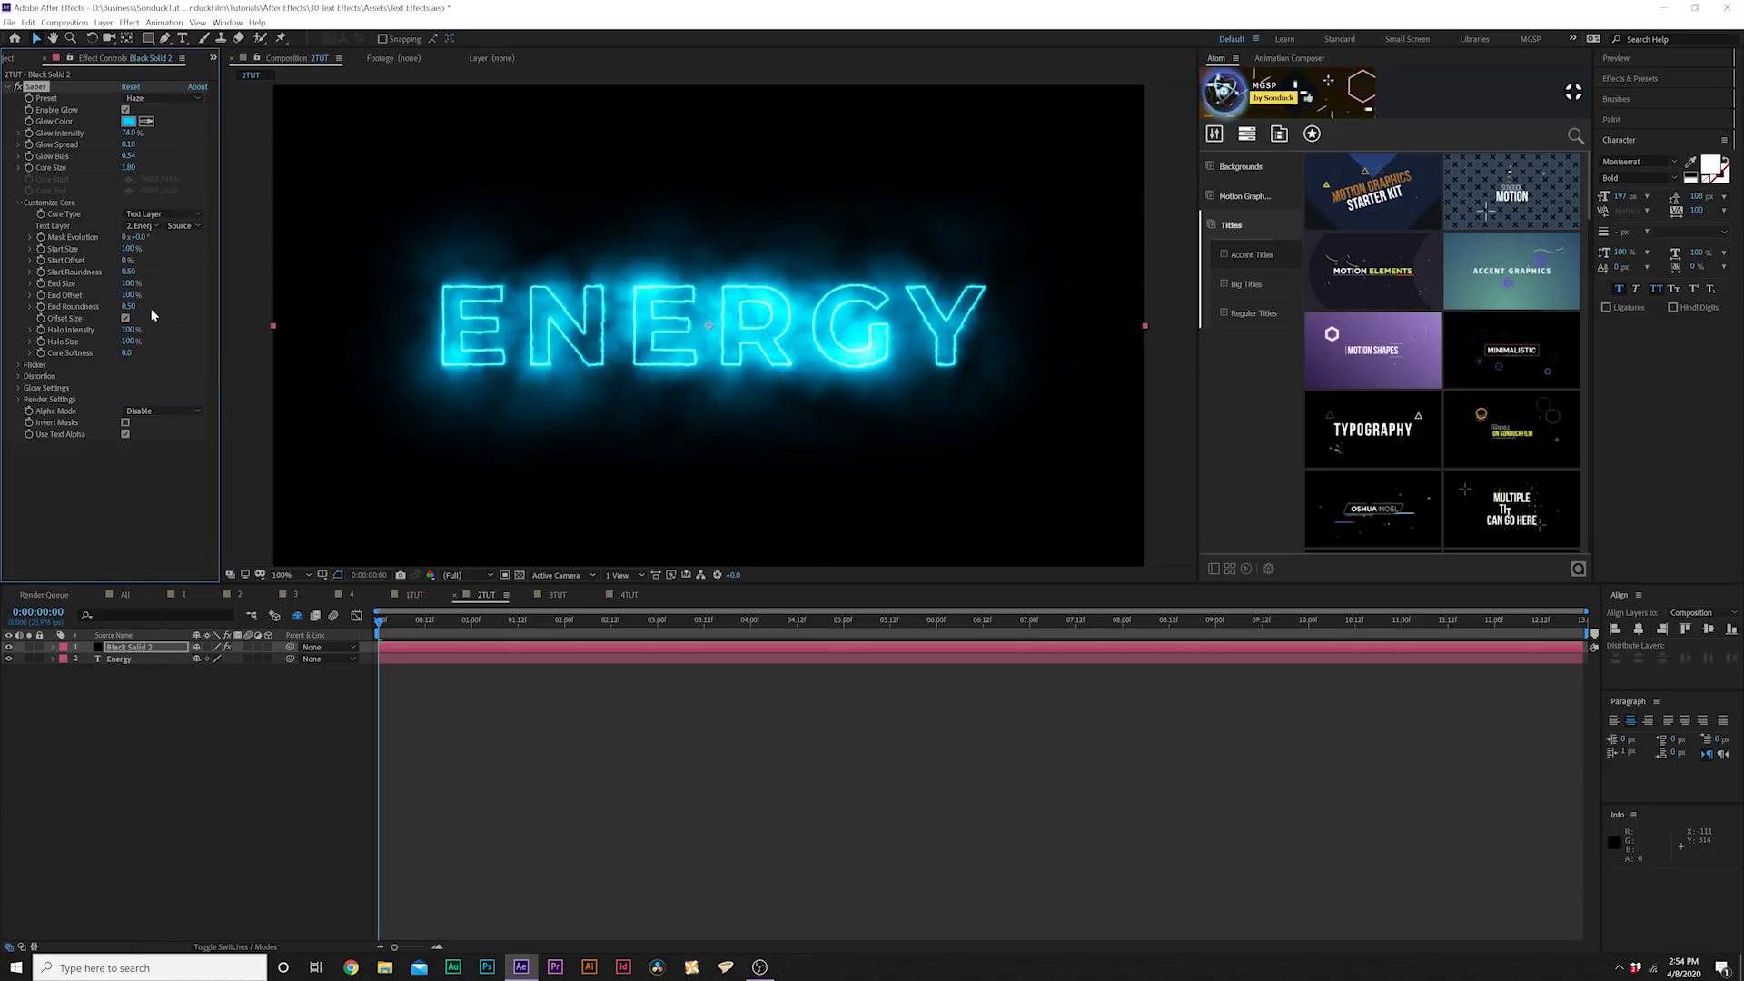
pyautogui.click(154, 99)
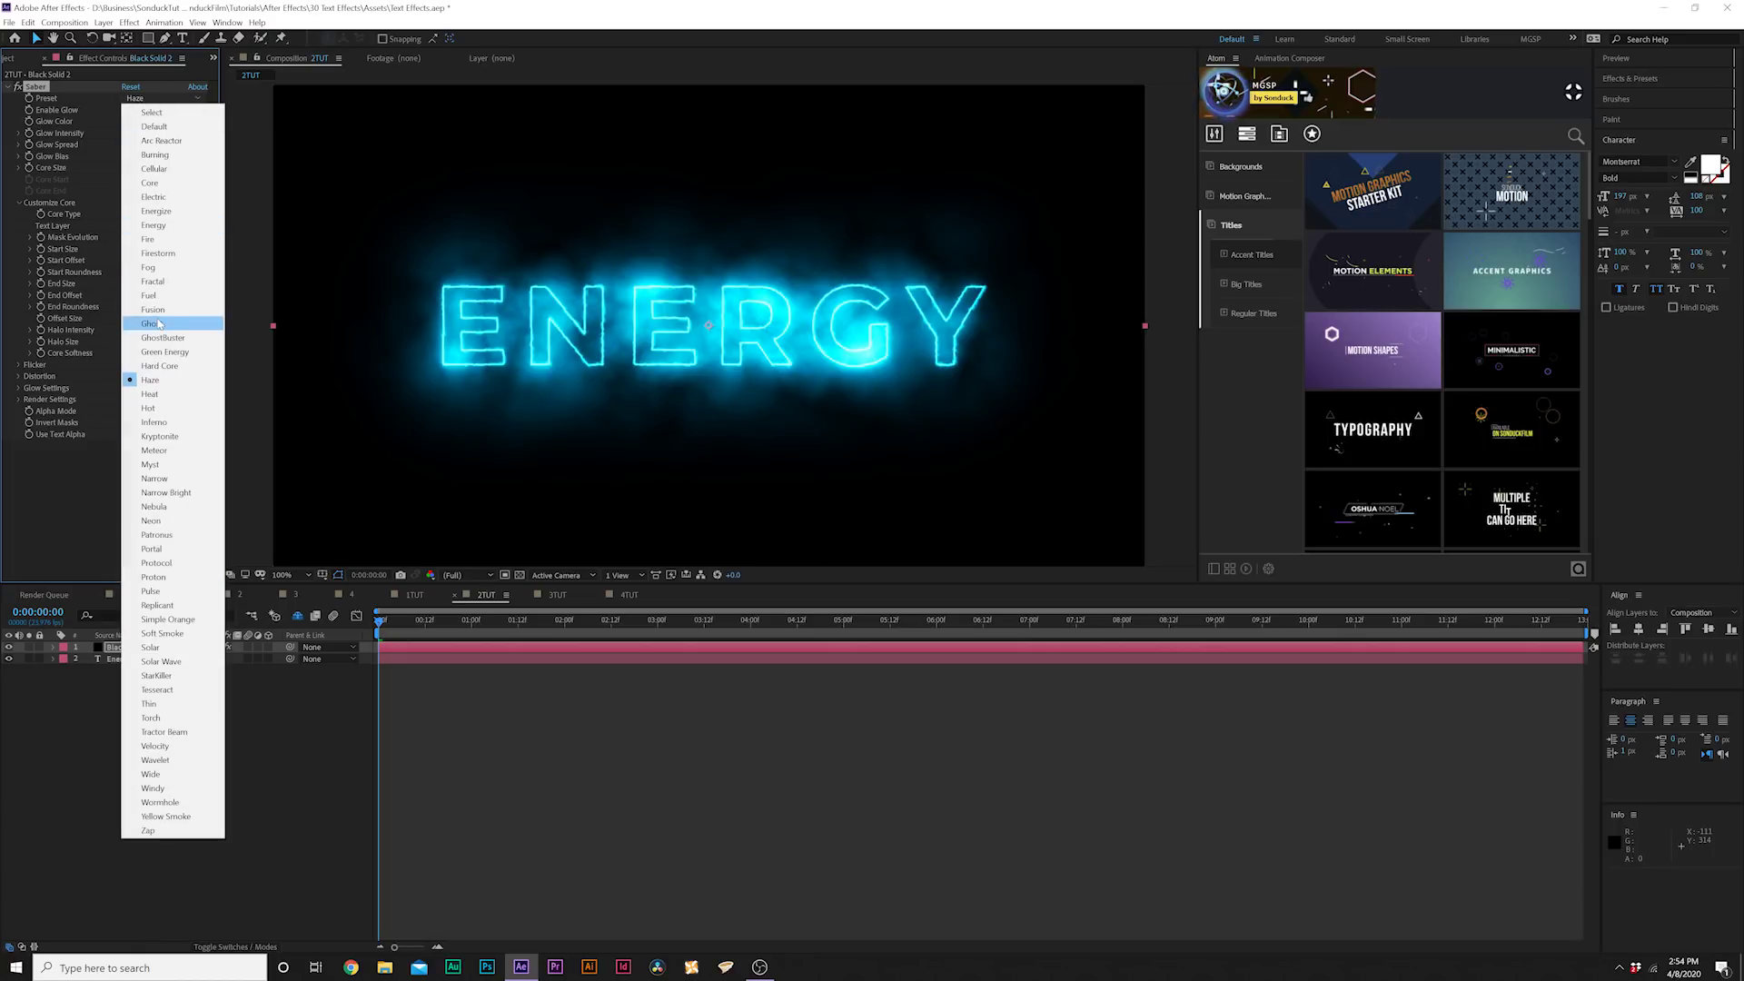
pyautogui.click(157, 323)
pyautogui.click(175, 96)
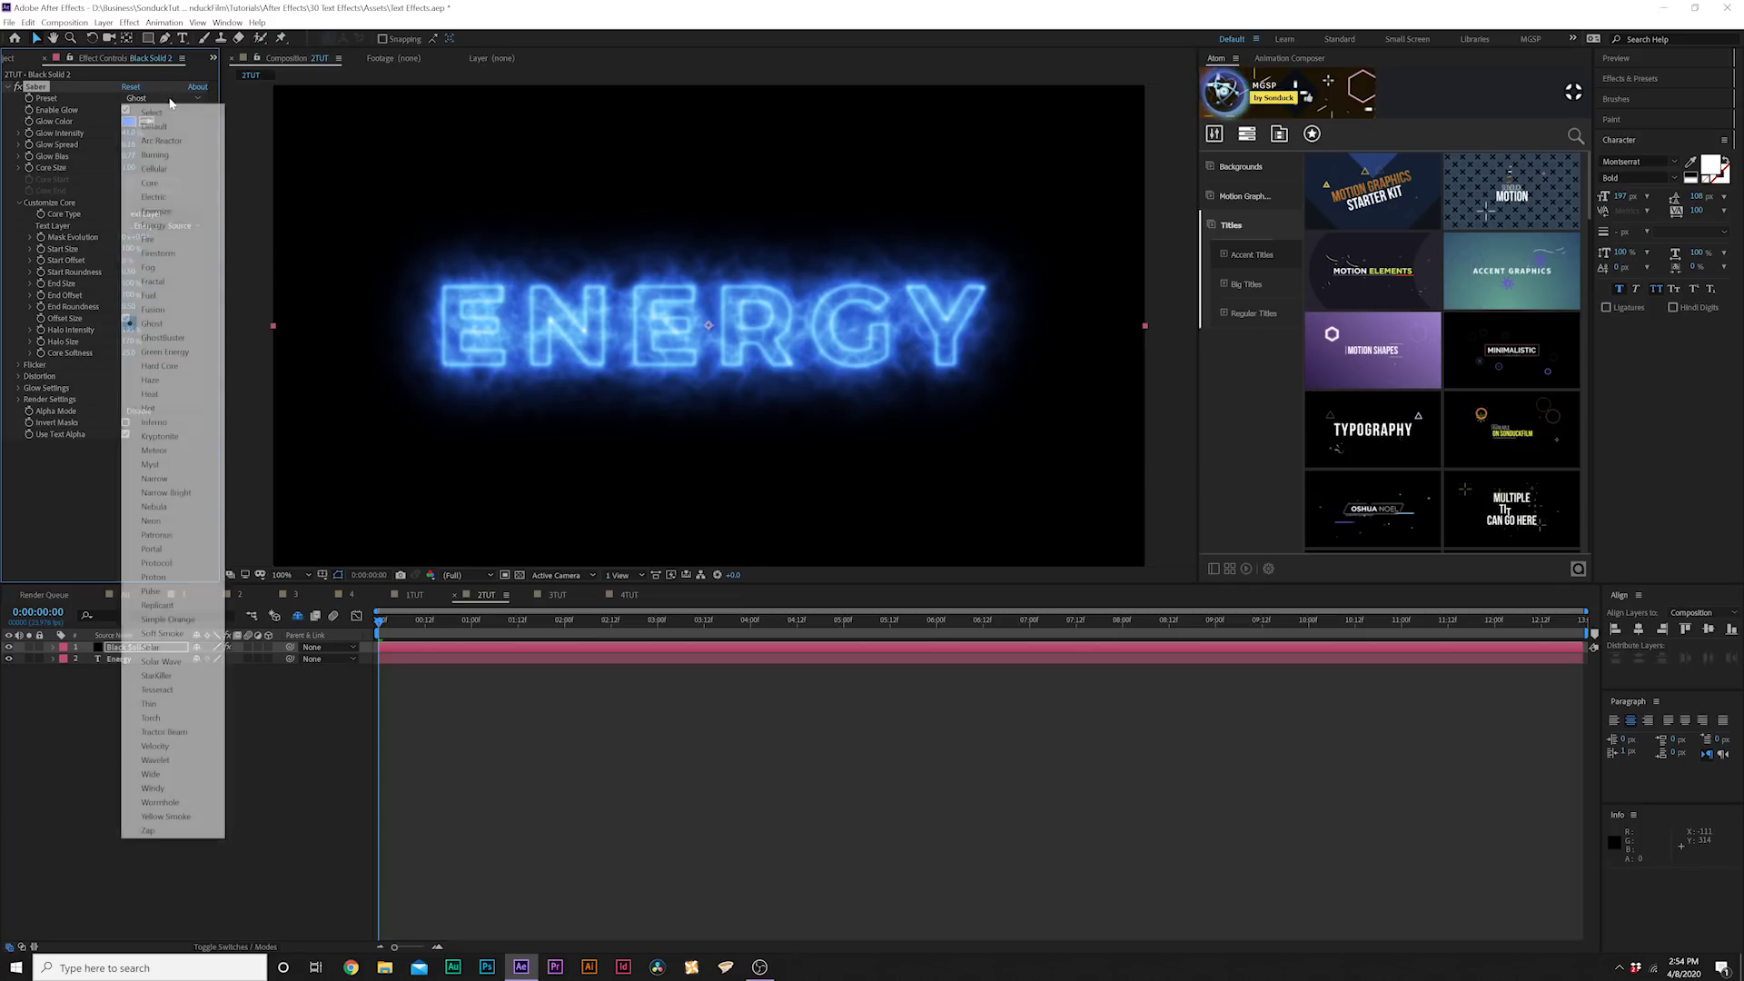
pyautogui.click(157, 550)
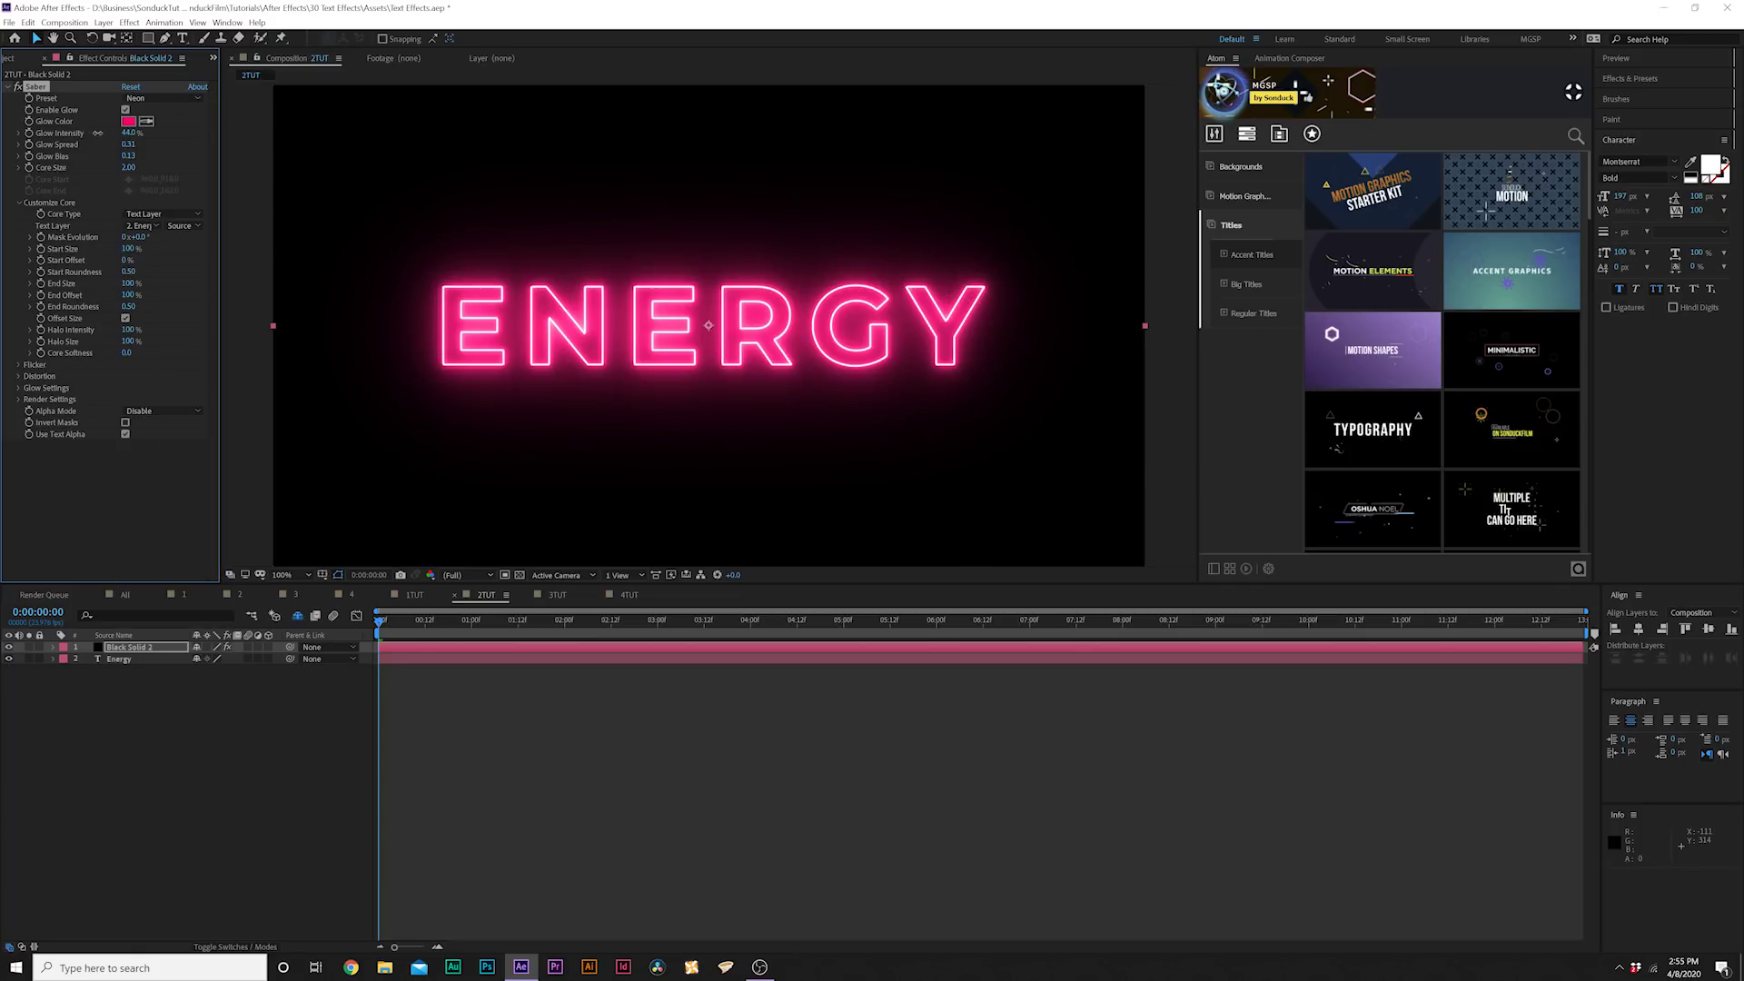
# Choose the Velocity Saber preset and preview the glowing ENERGY text
pyautogui.click(124, 100)
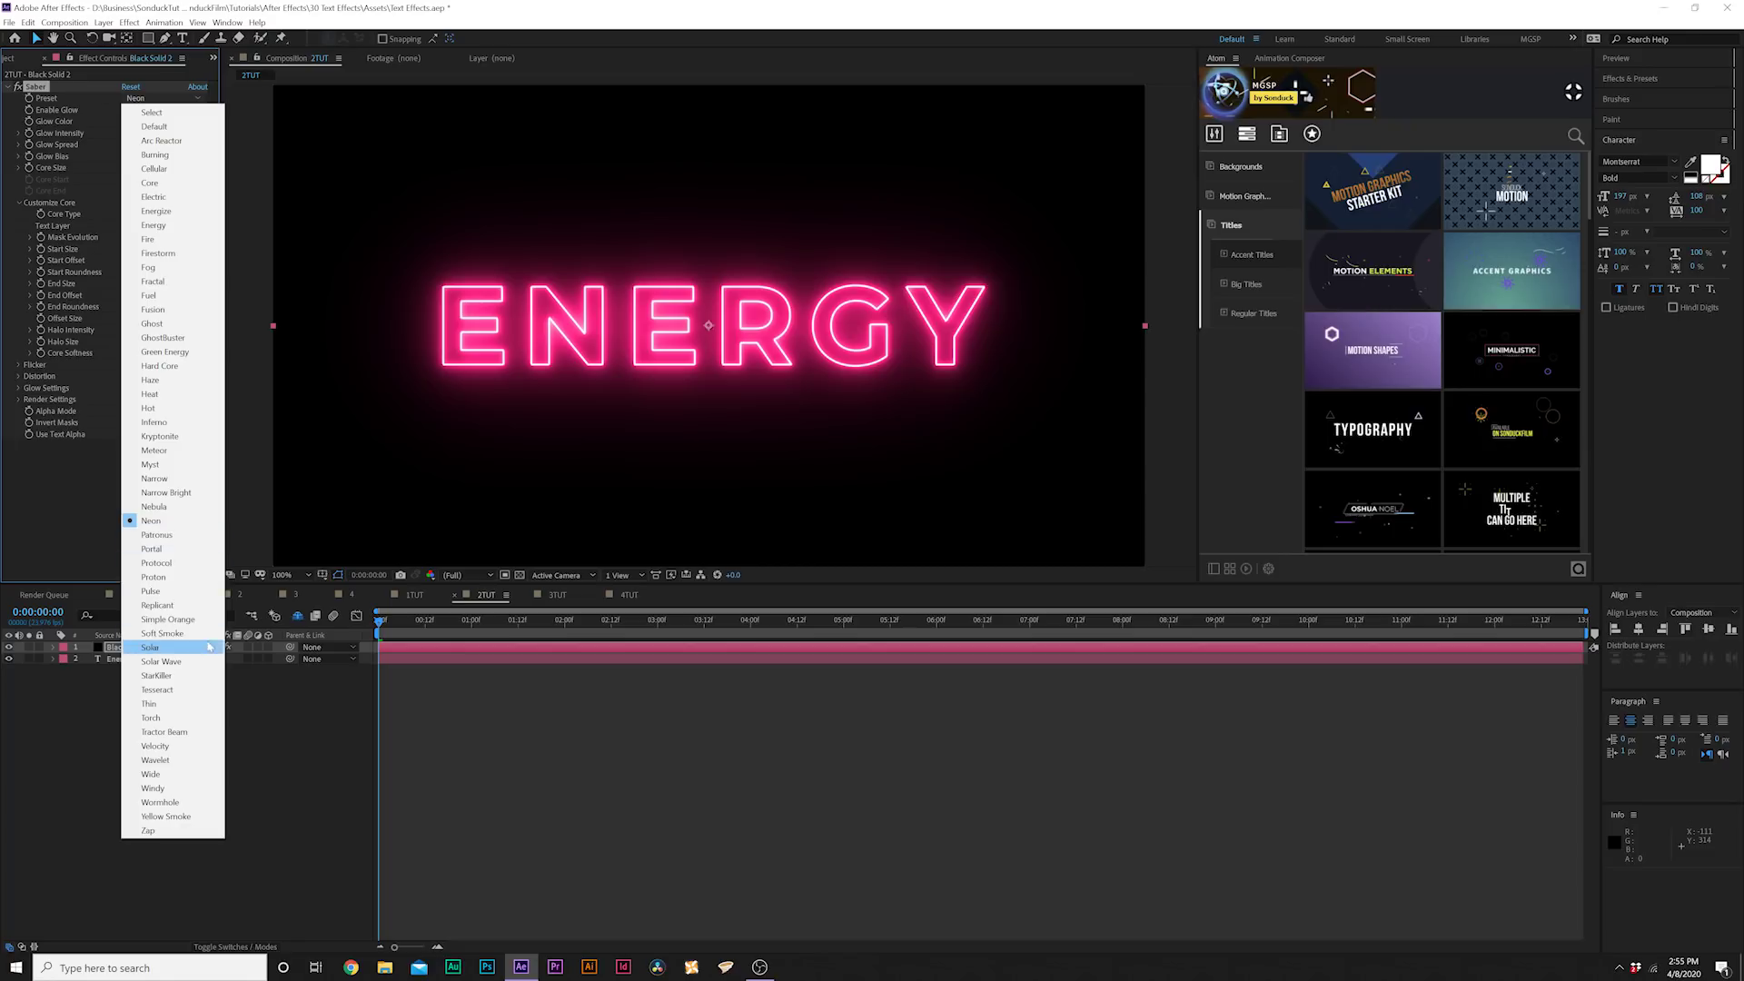
pyautogui.click(169, 695)
pyautogui.click(144, 100)
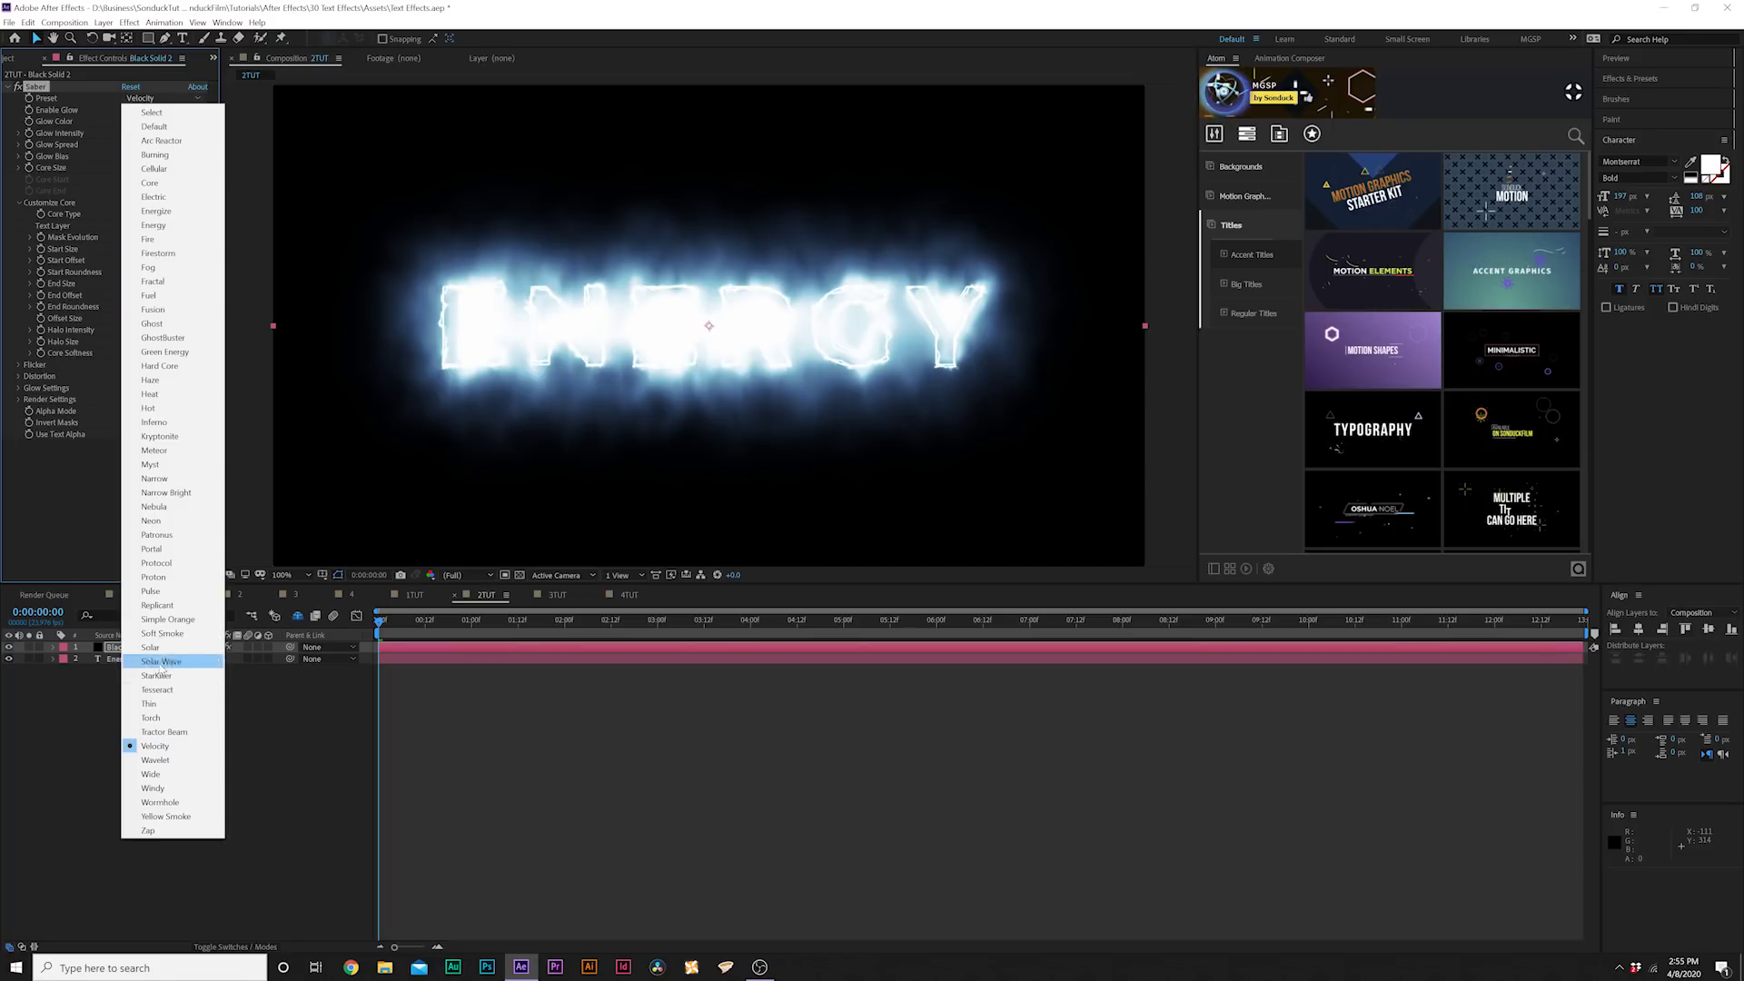
pyautogui.click(169, 646)
pyautogui.press('space')
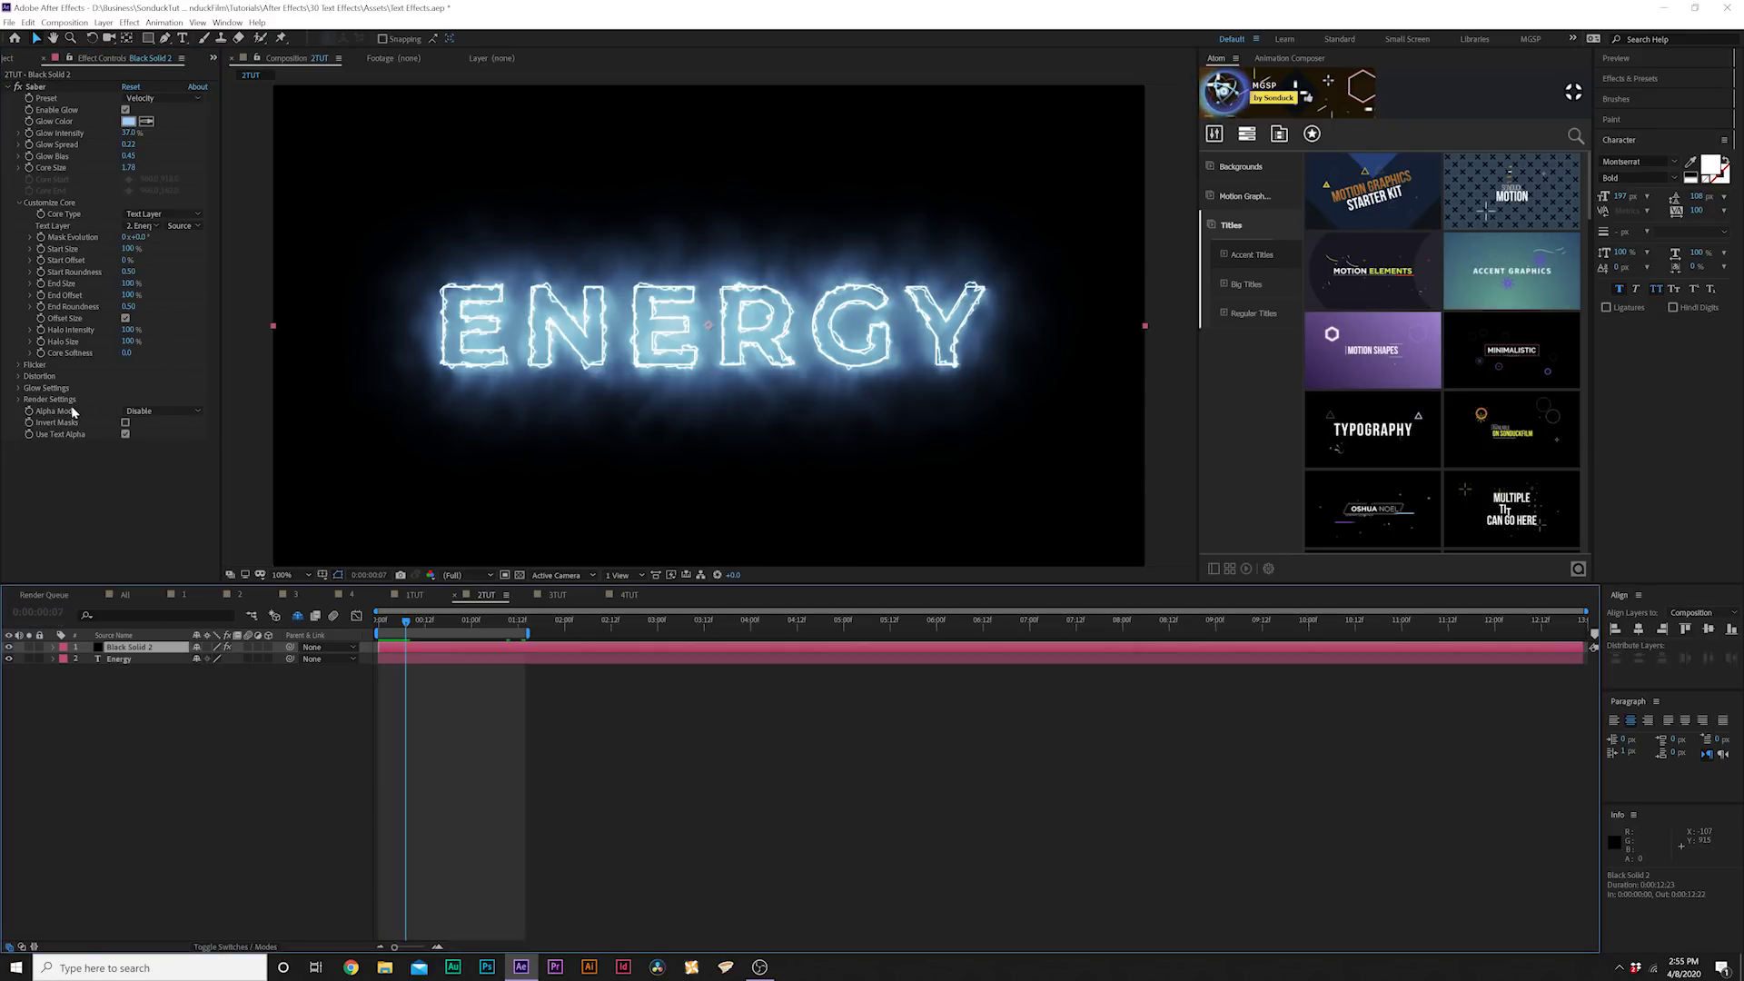
# Set Saber's Render Settings composite to Transparent and preview the fiery ENERGY text
pyautogui.click(15, 401)
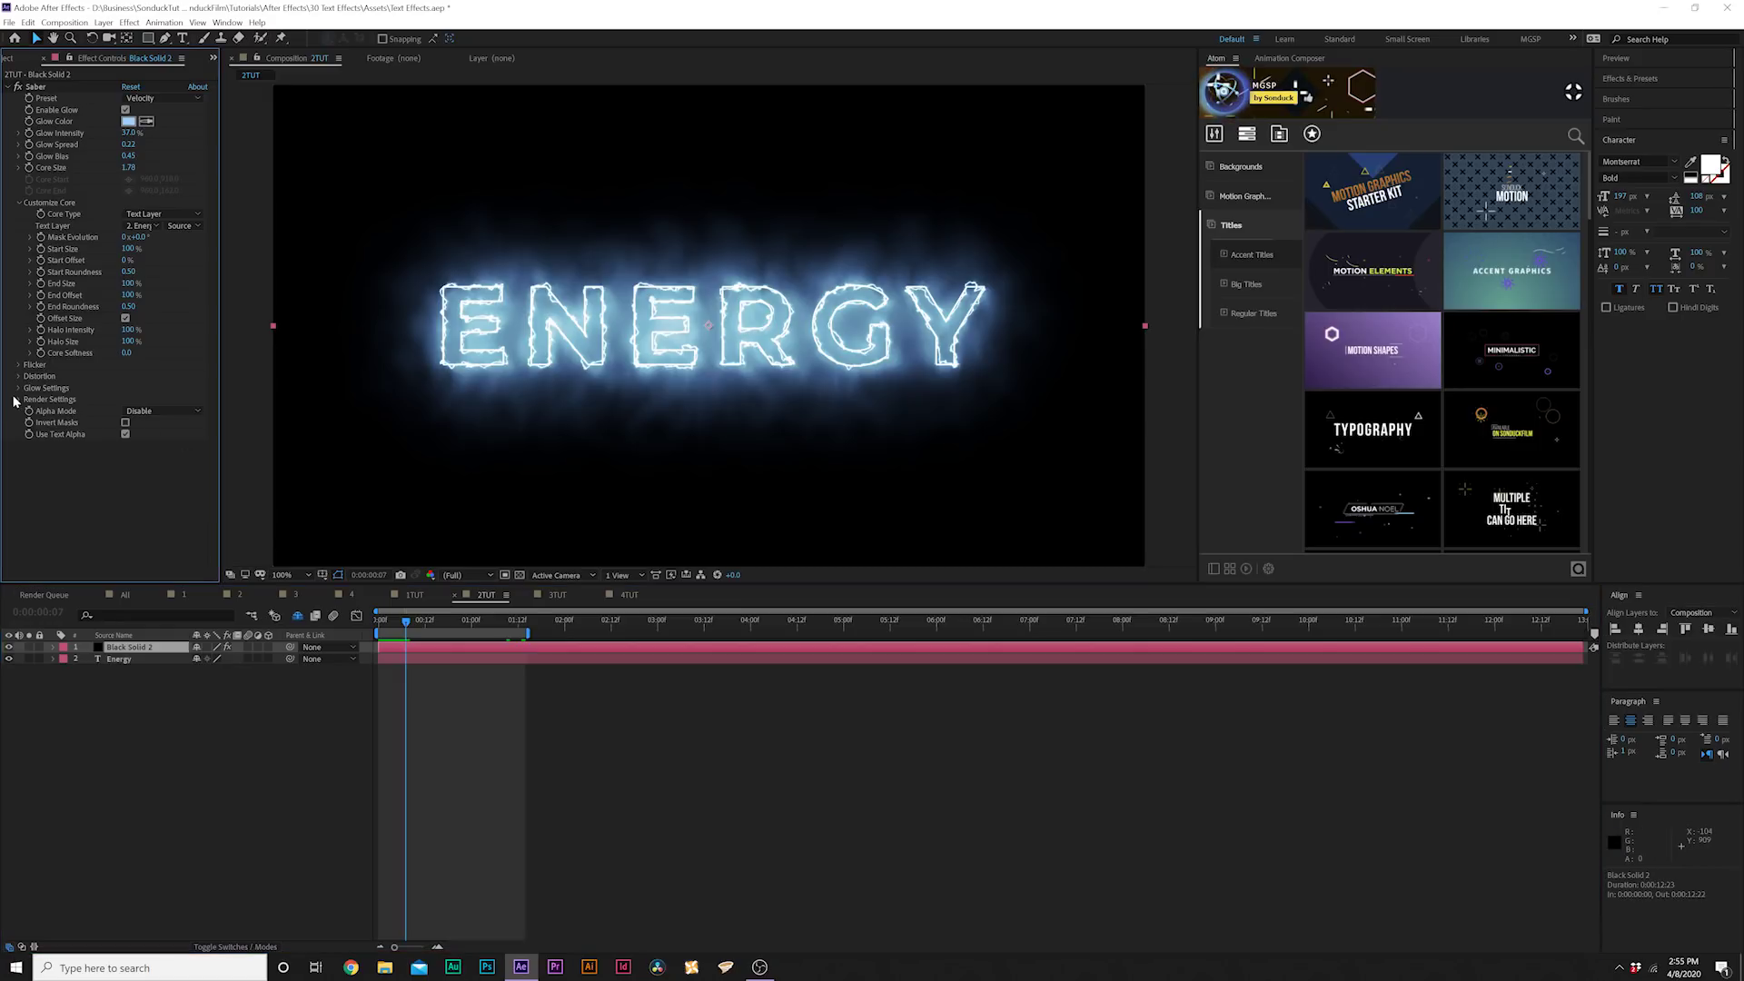
pyautogui.click(20, 401)
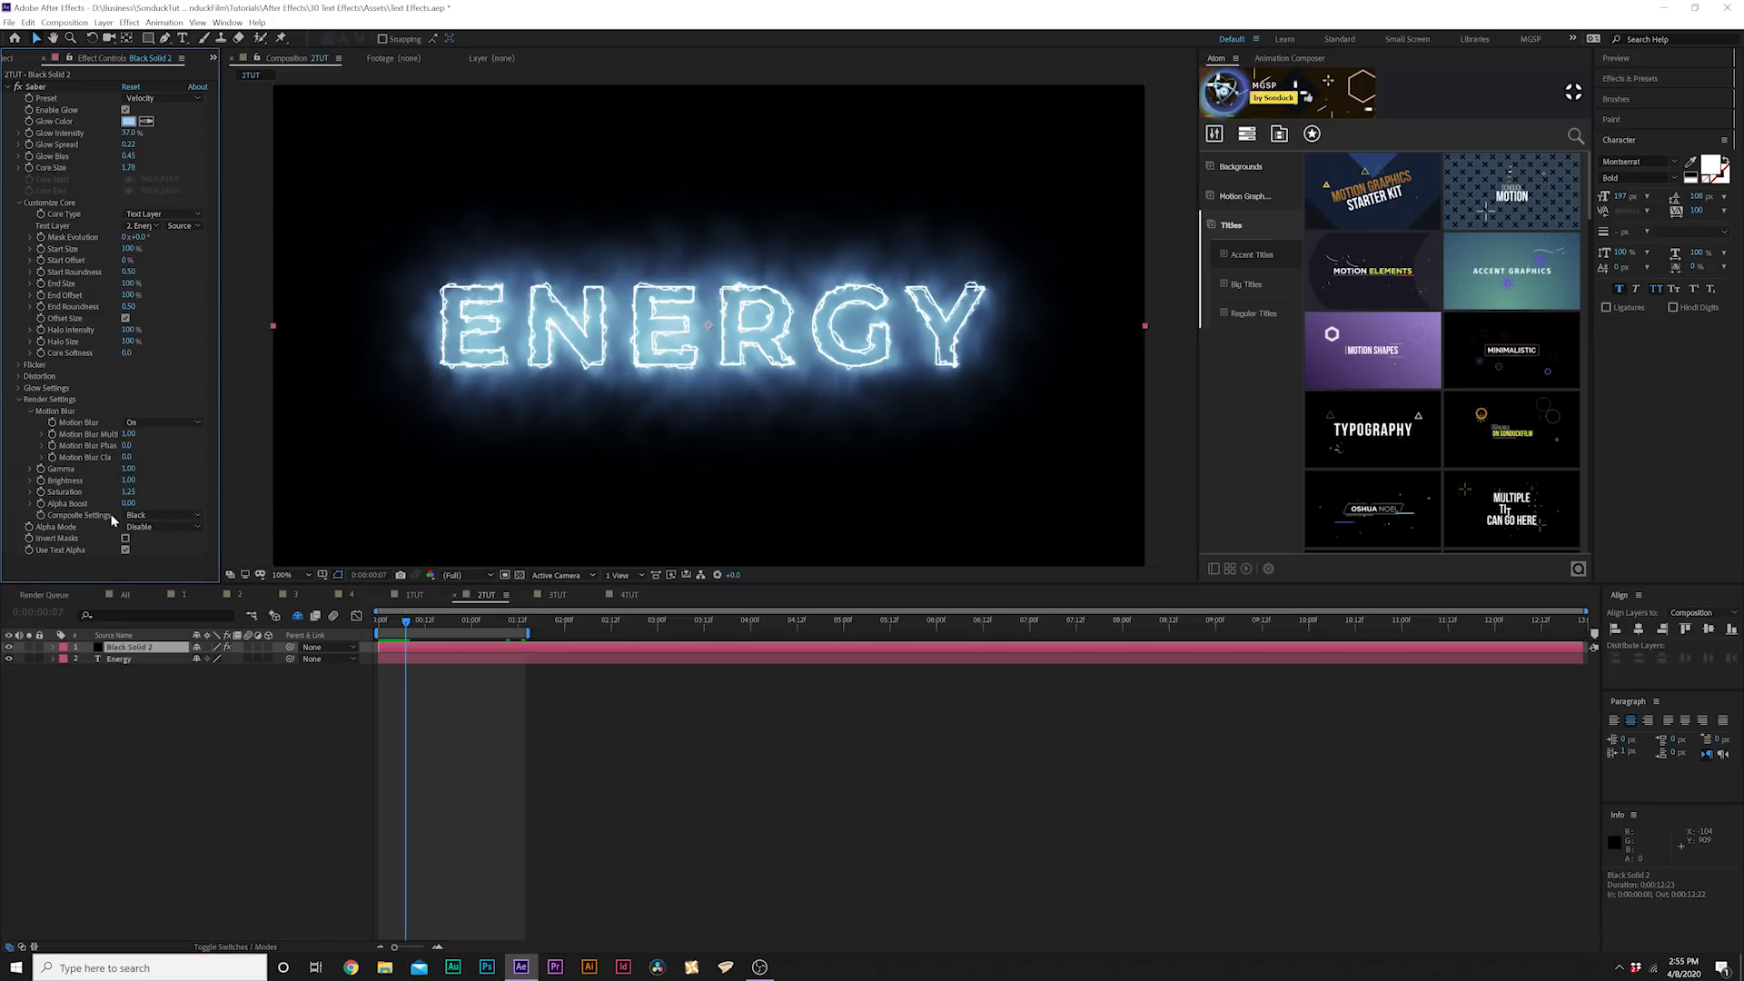
pyautogui.click(134, 518)
pyautogui.click(149, 531)
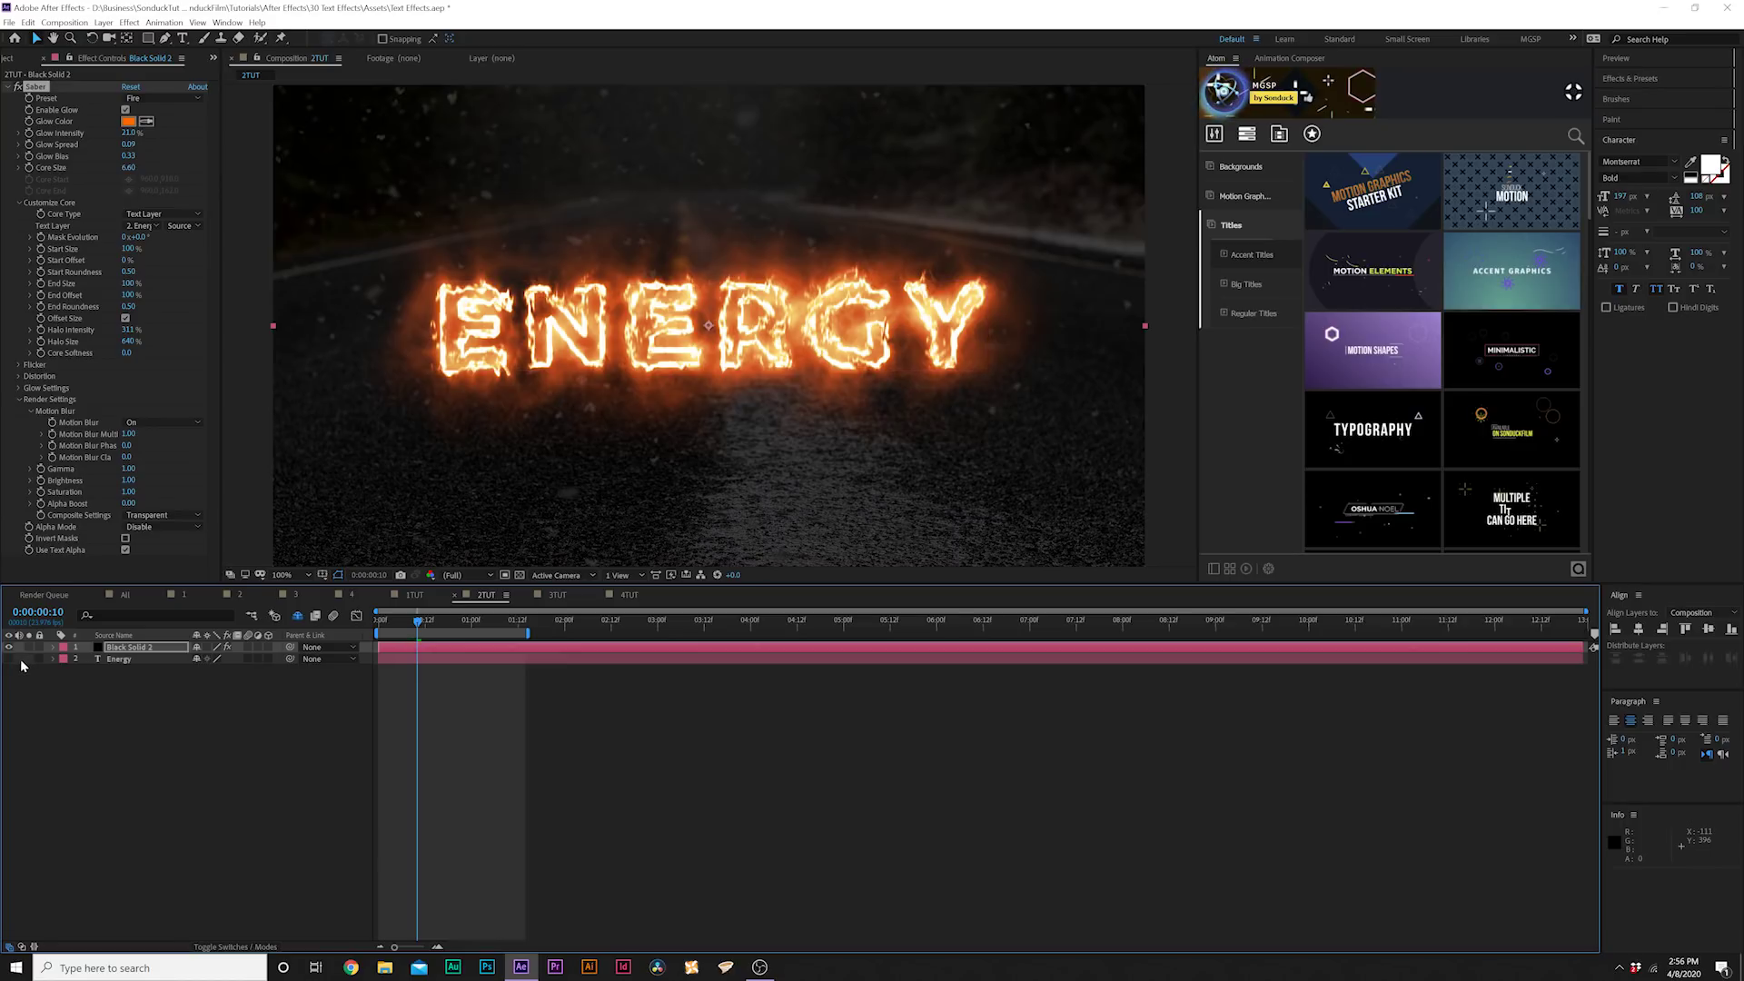
pyautogui.click(187, 737)
pyautogui.press('space')
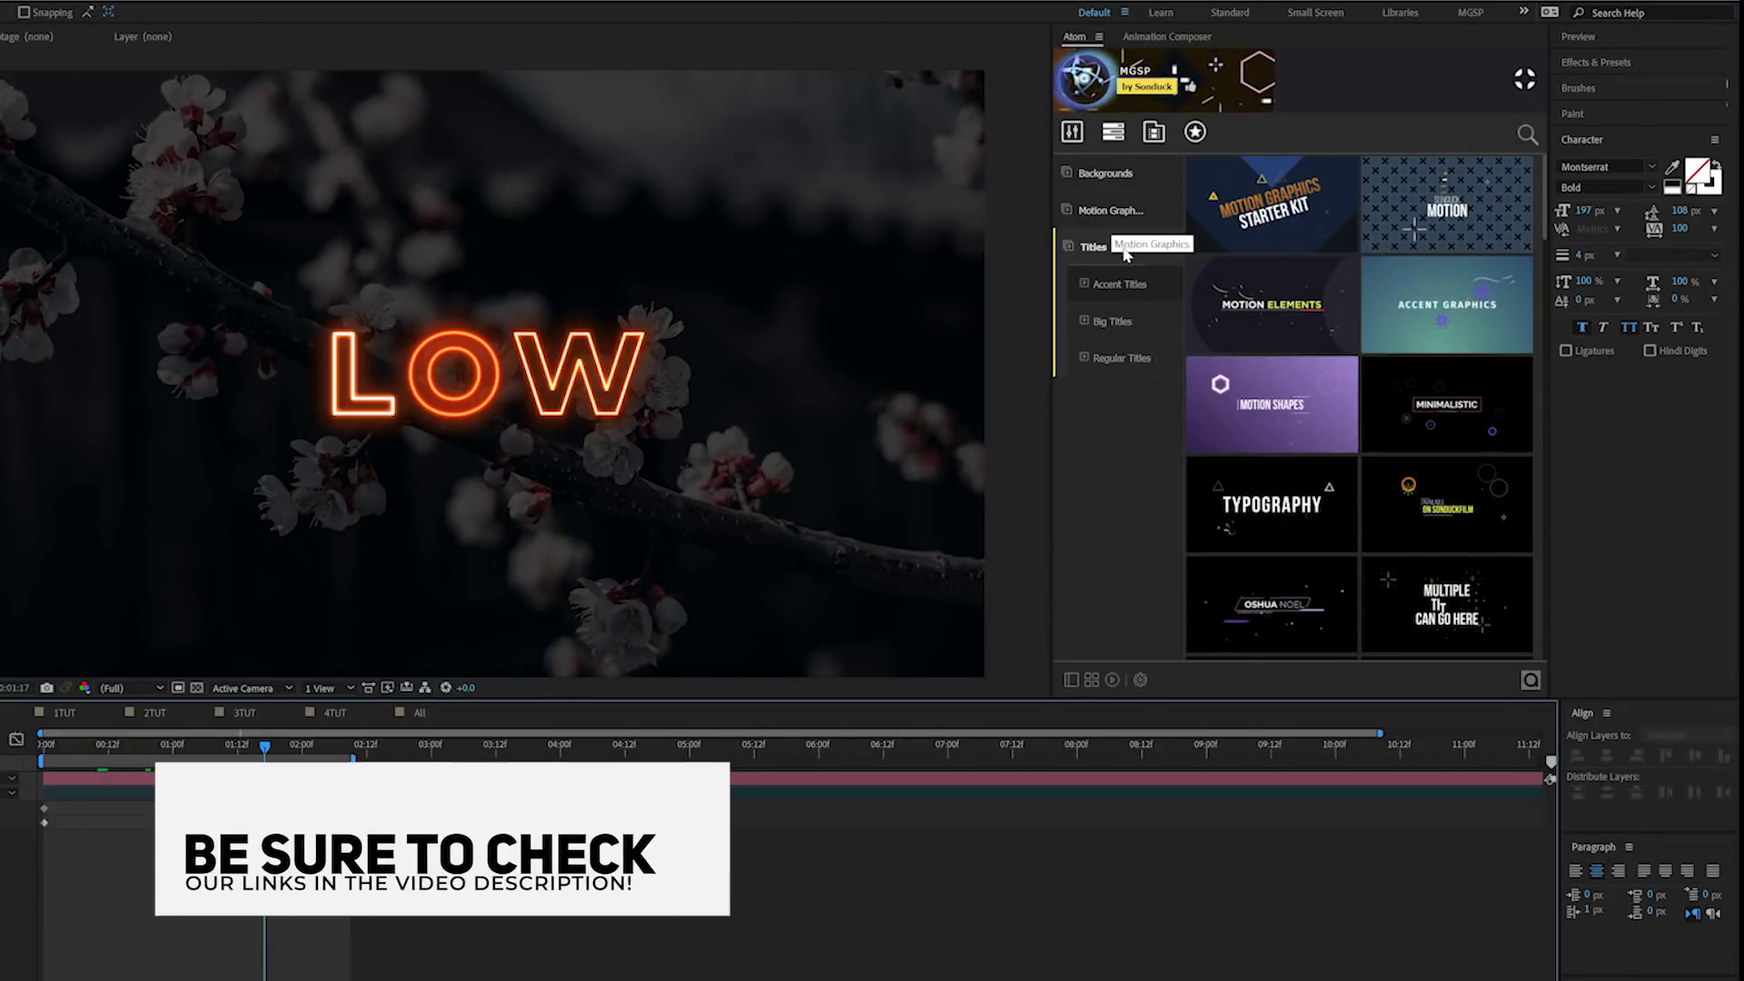
# In Atom's Motion Graphics Clusters category, apply the Cluster 37 burst animation
pyautogui.click(1110, 210)
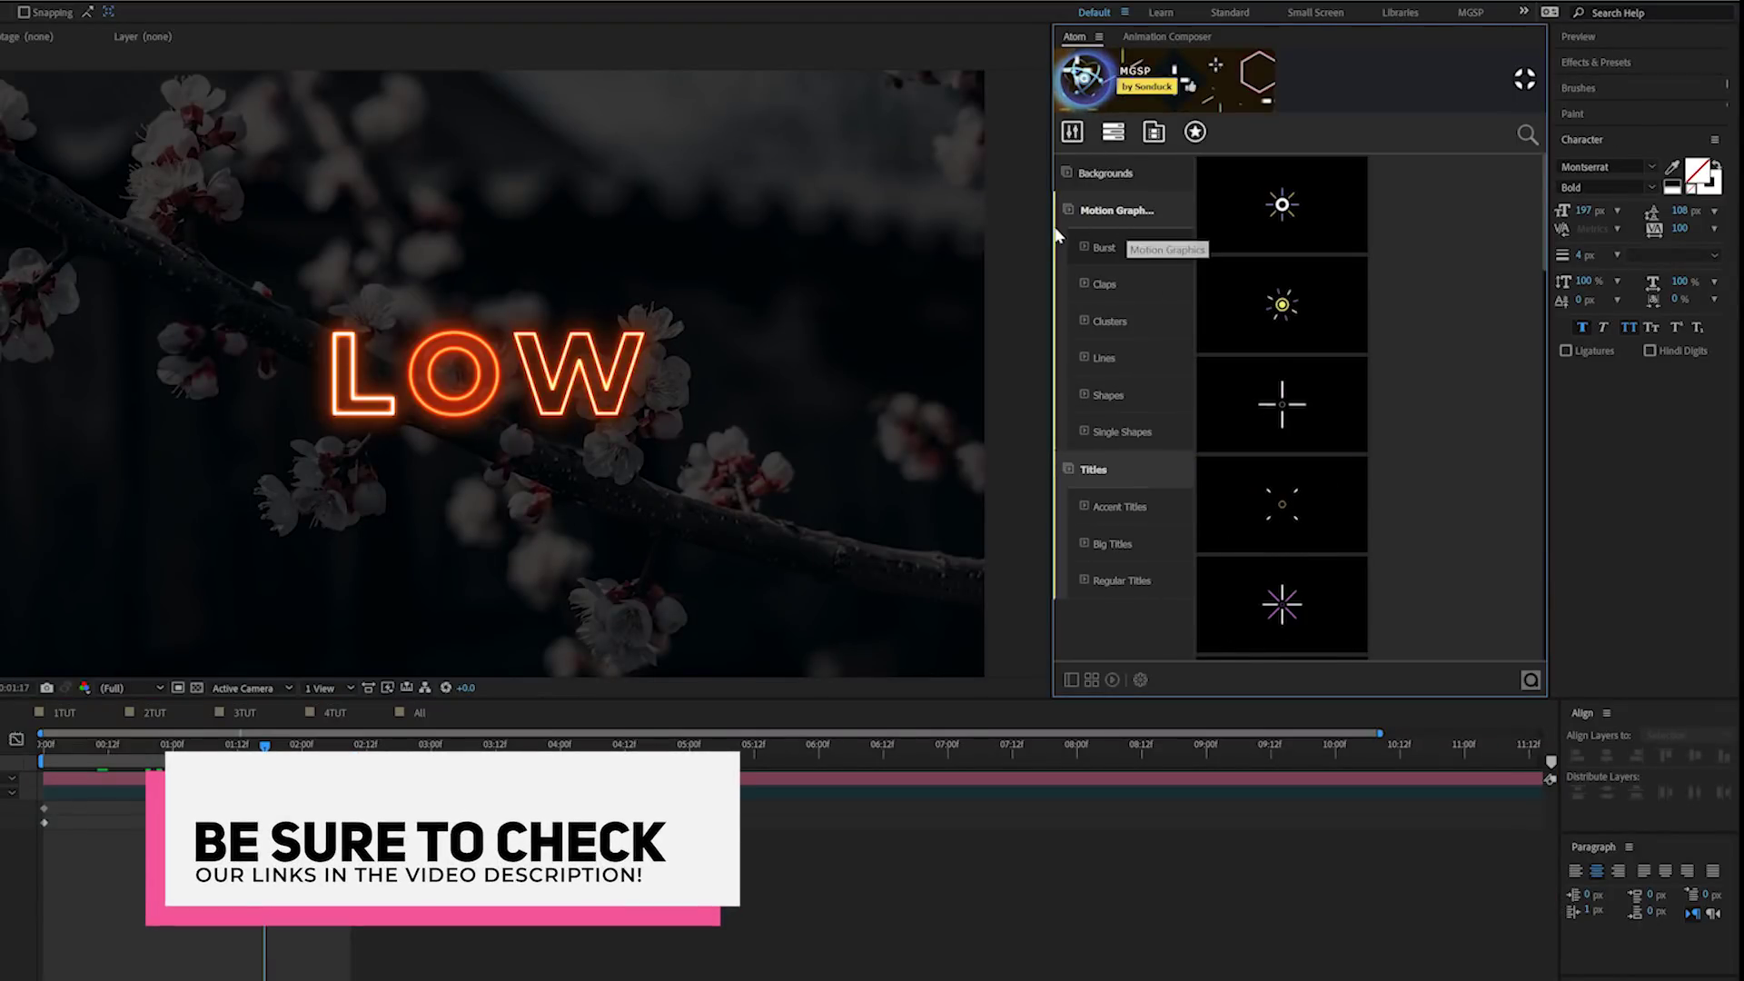
pyautogui.moveTo(1053, 234); pyautogui.dragTo(967, 234)
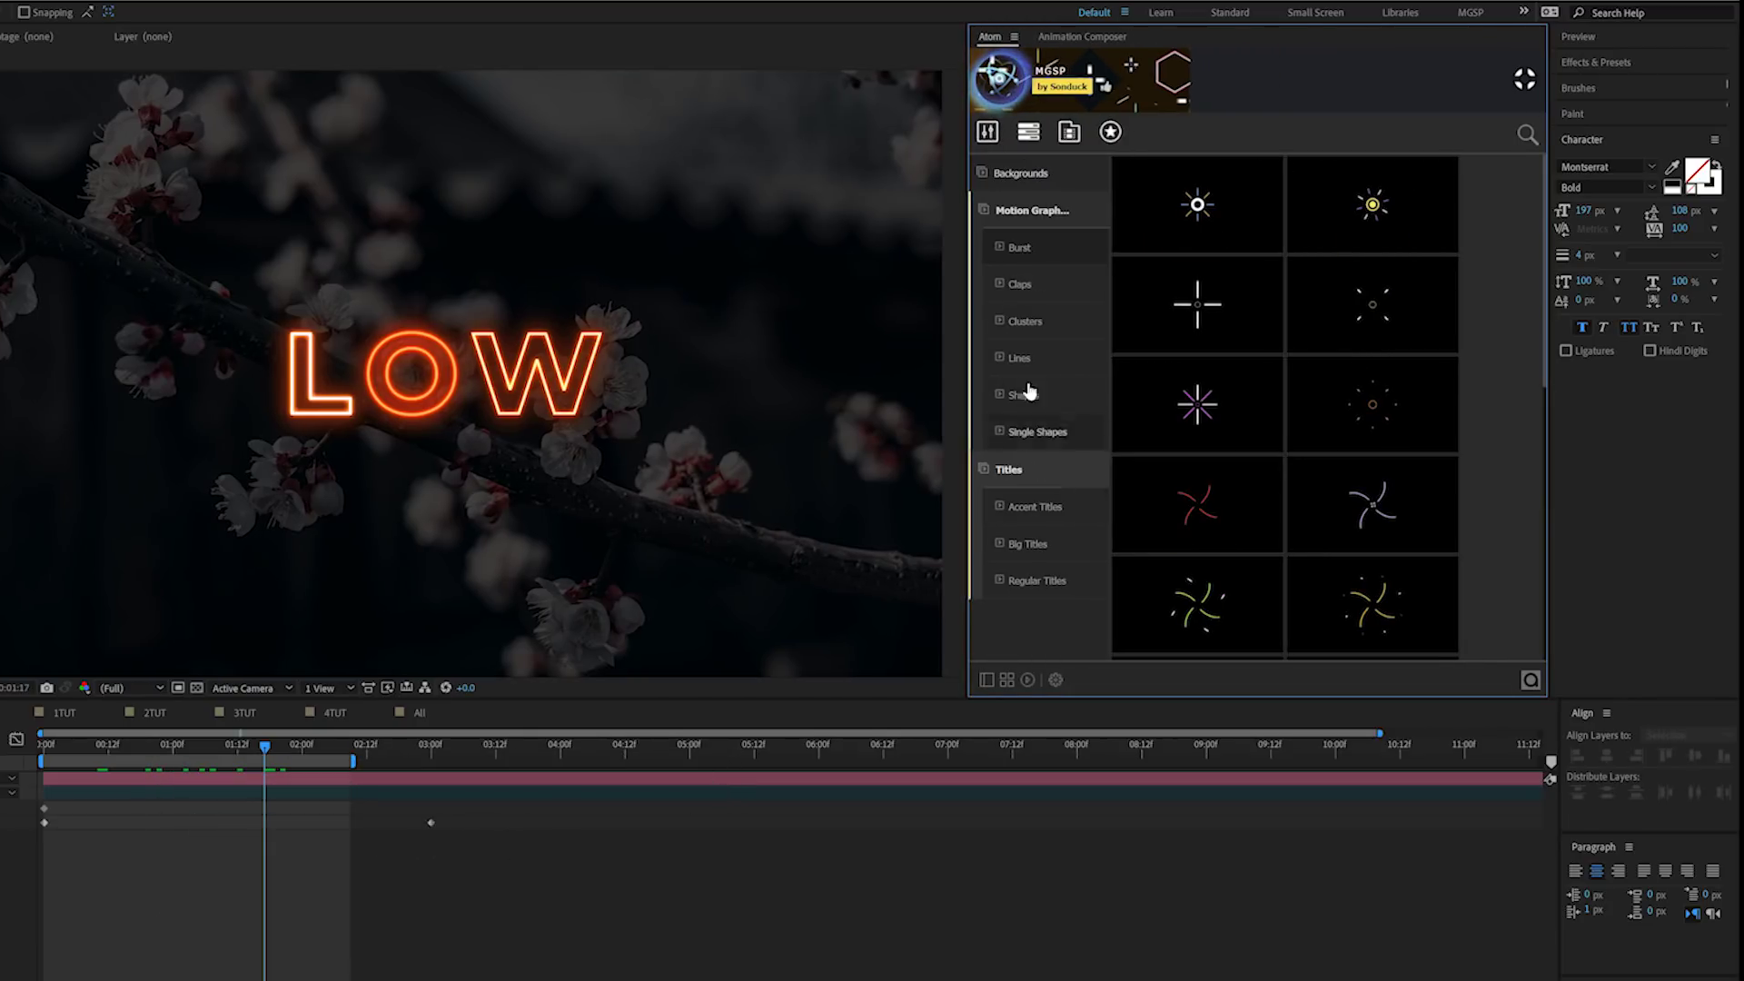
pyautogui.click(1027, 325)
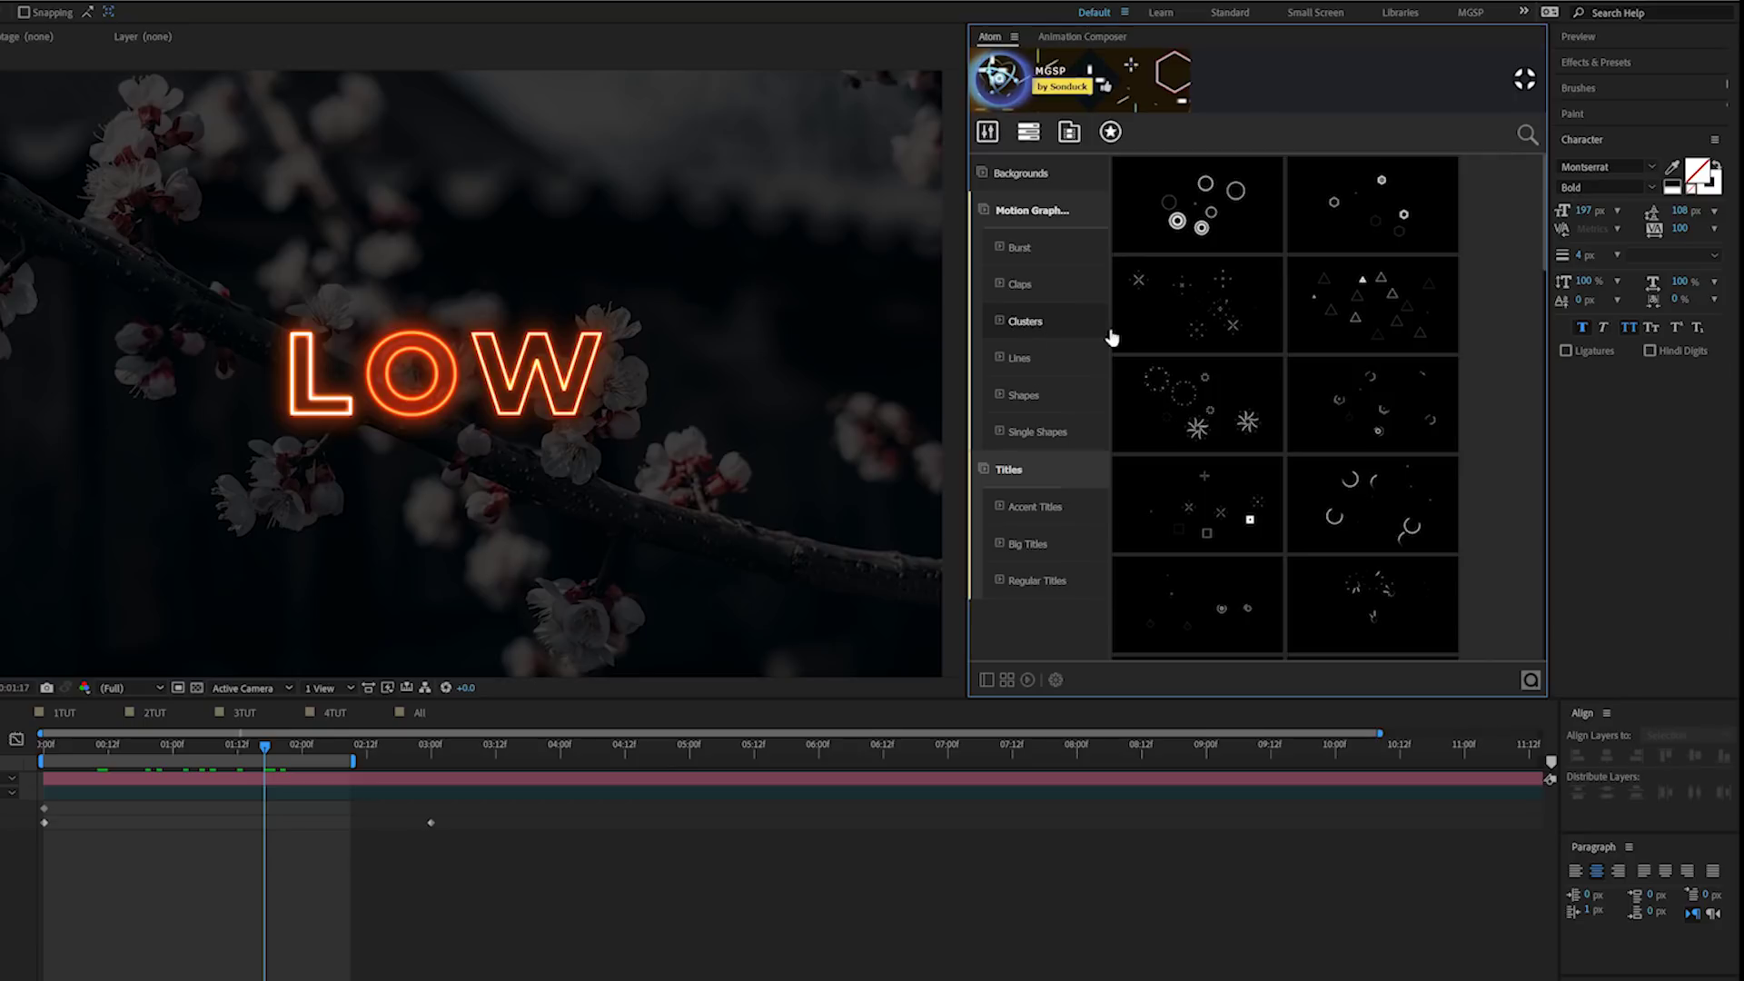
pyautogui.scroll(-5, 1223, 396)
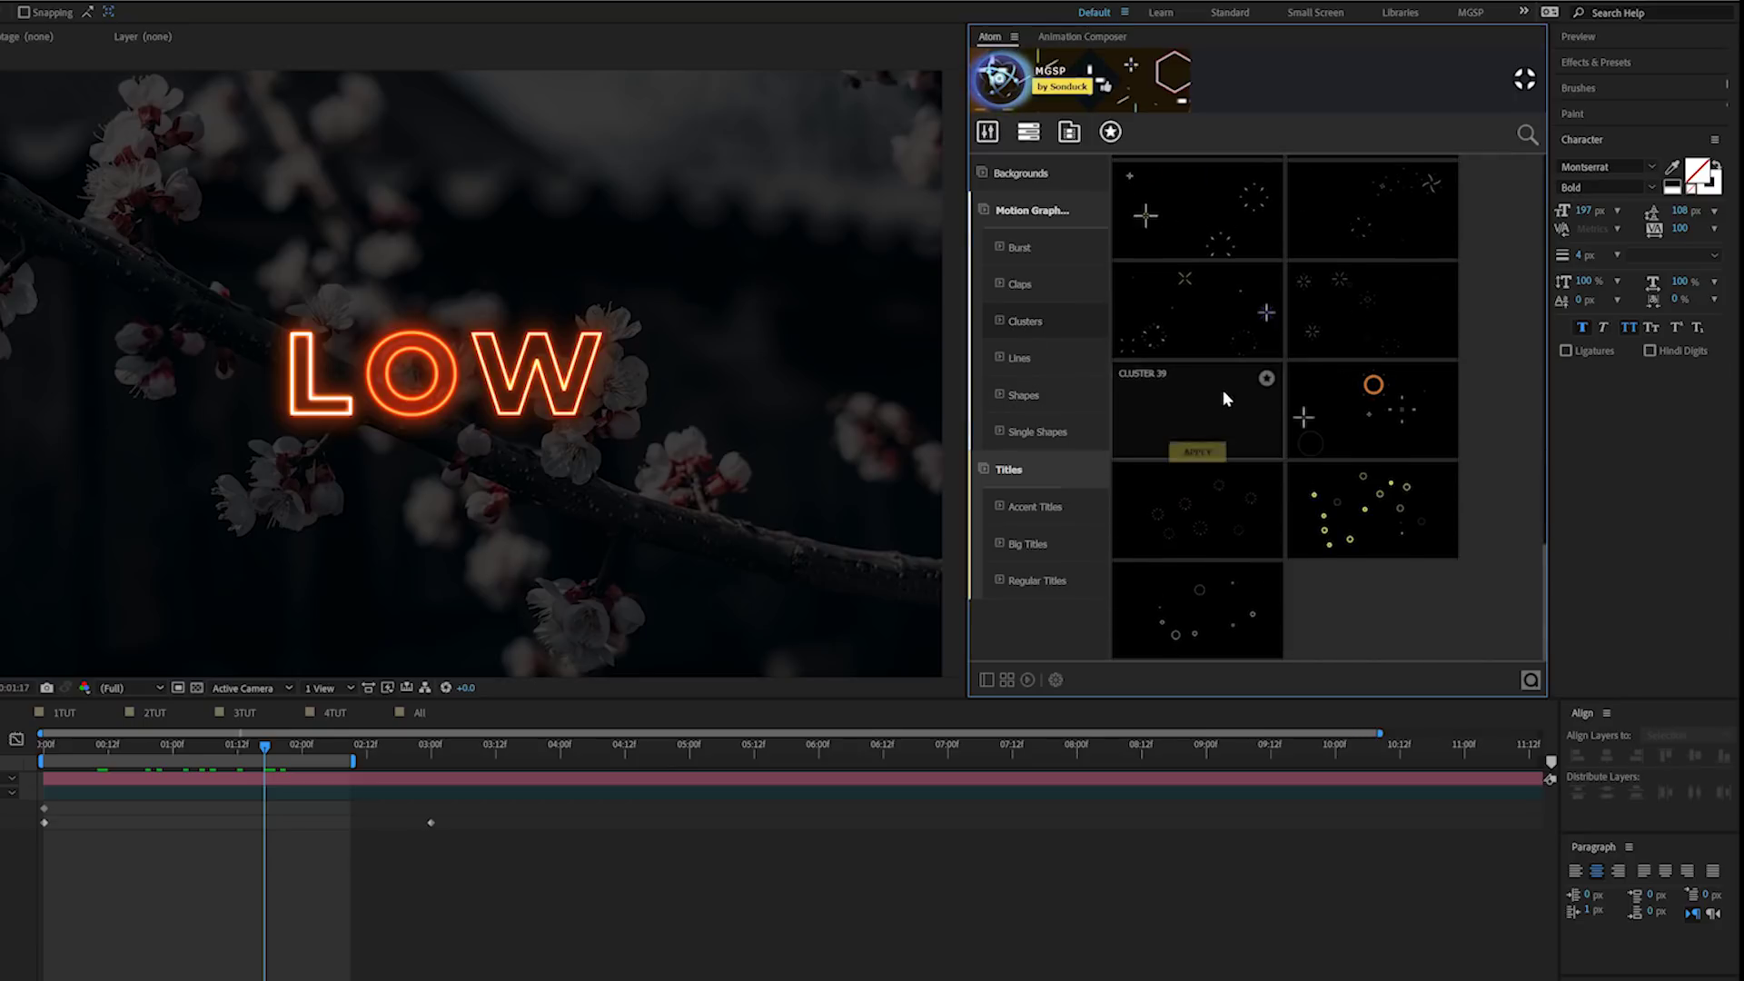
pyautogui.scroll(3, 1229, 303)
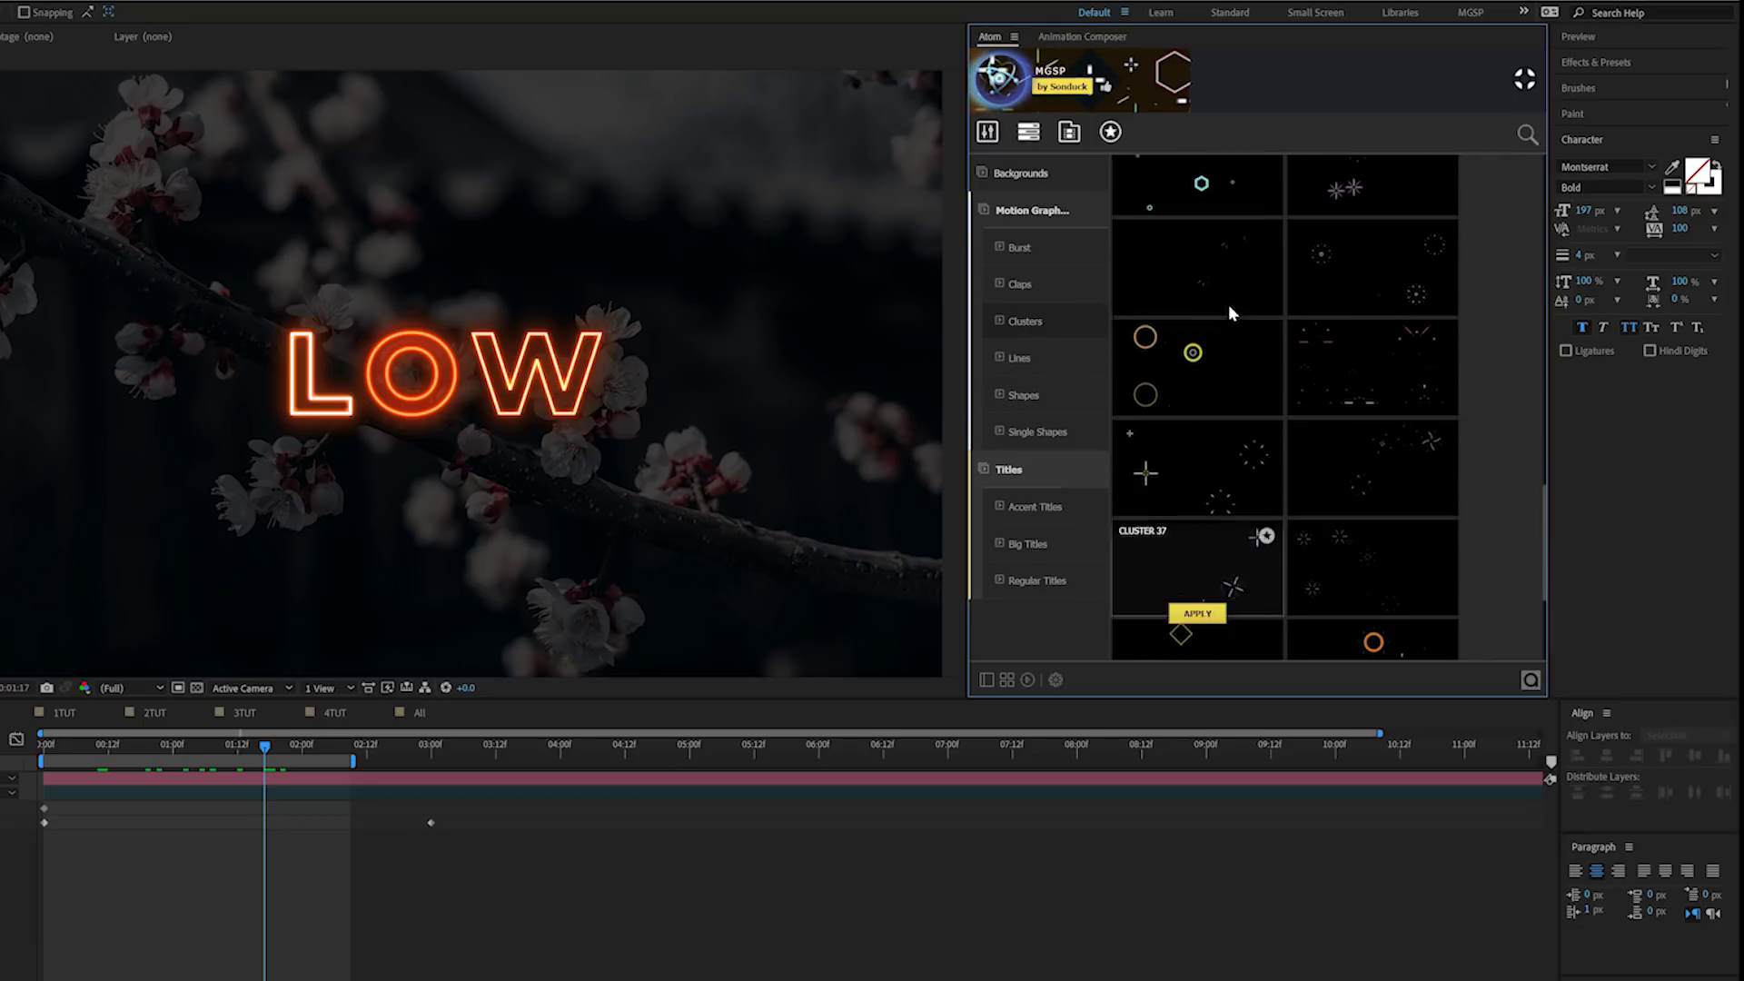
pyautogui.click(1196, 615)
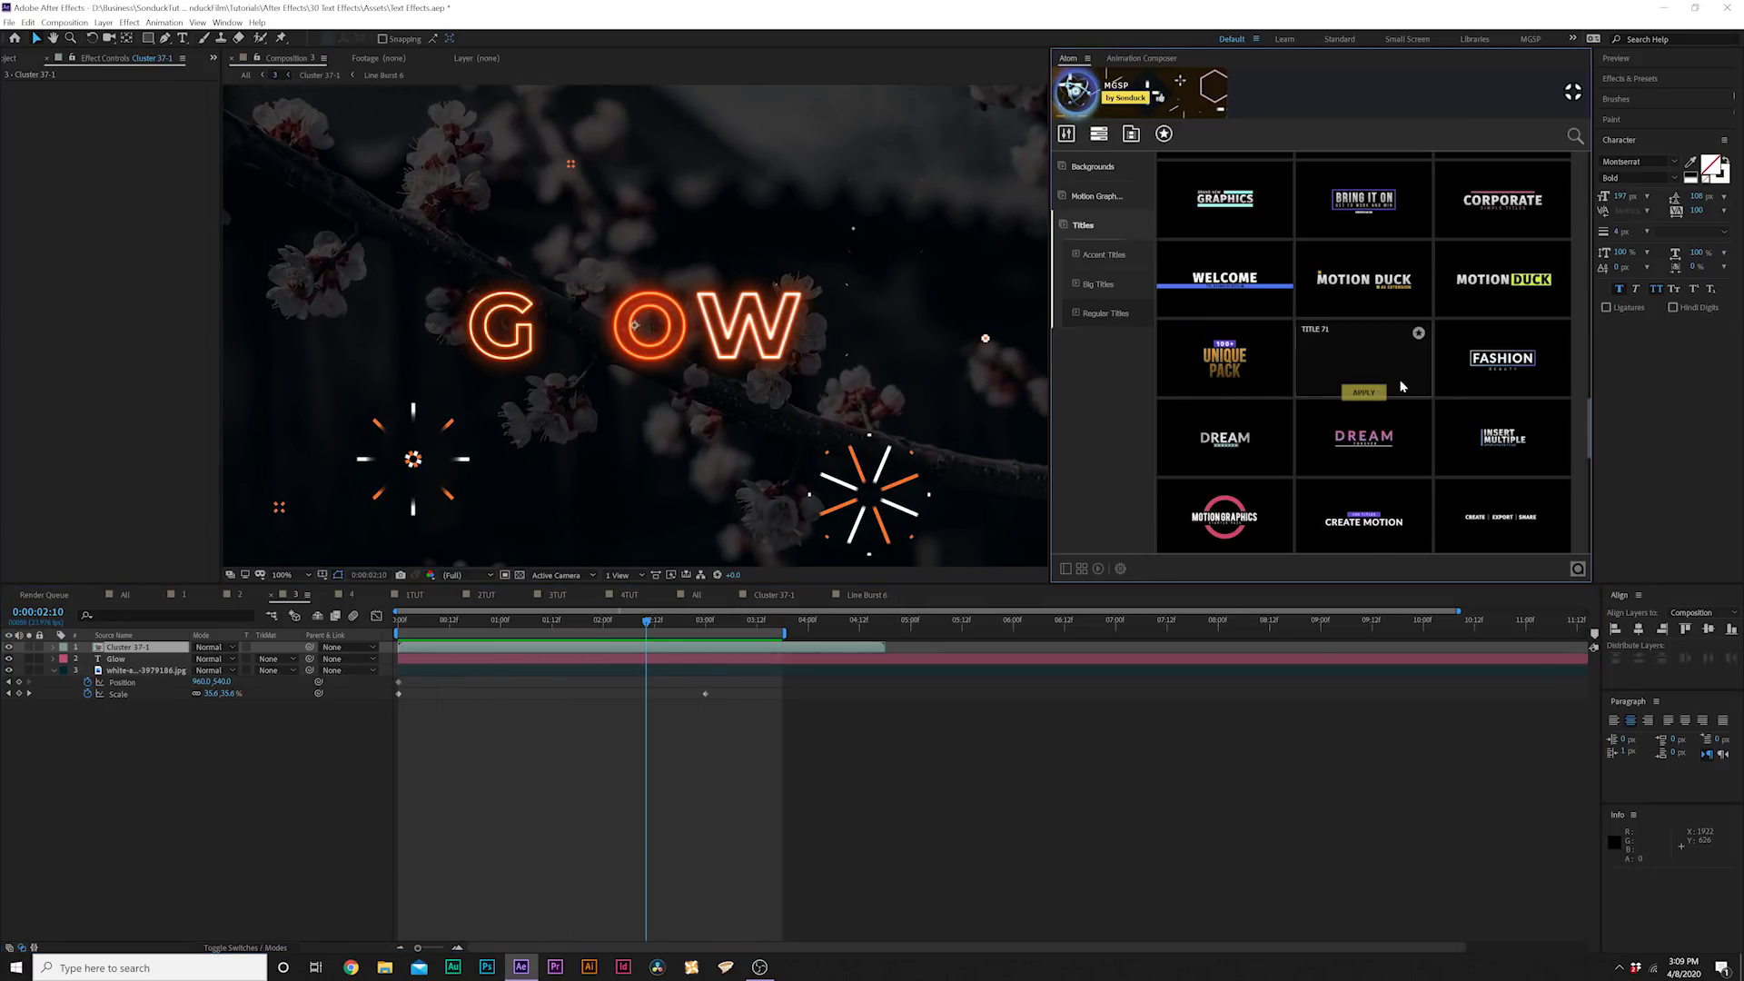
# Scroll through the Atom preset grids to browse the available animations
pyautogui.moveTo(1386, 374)
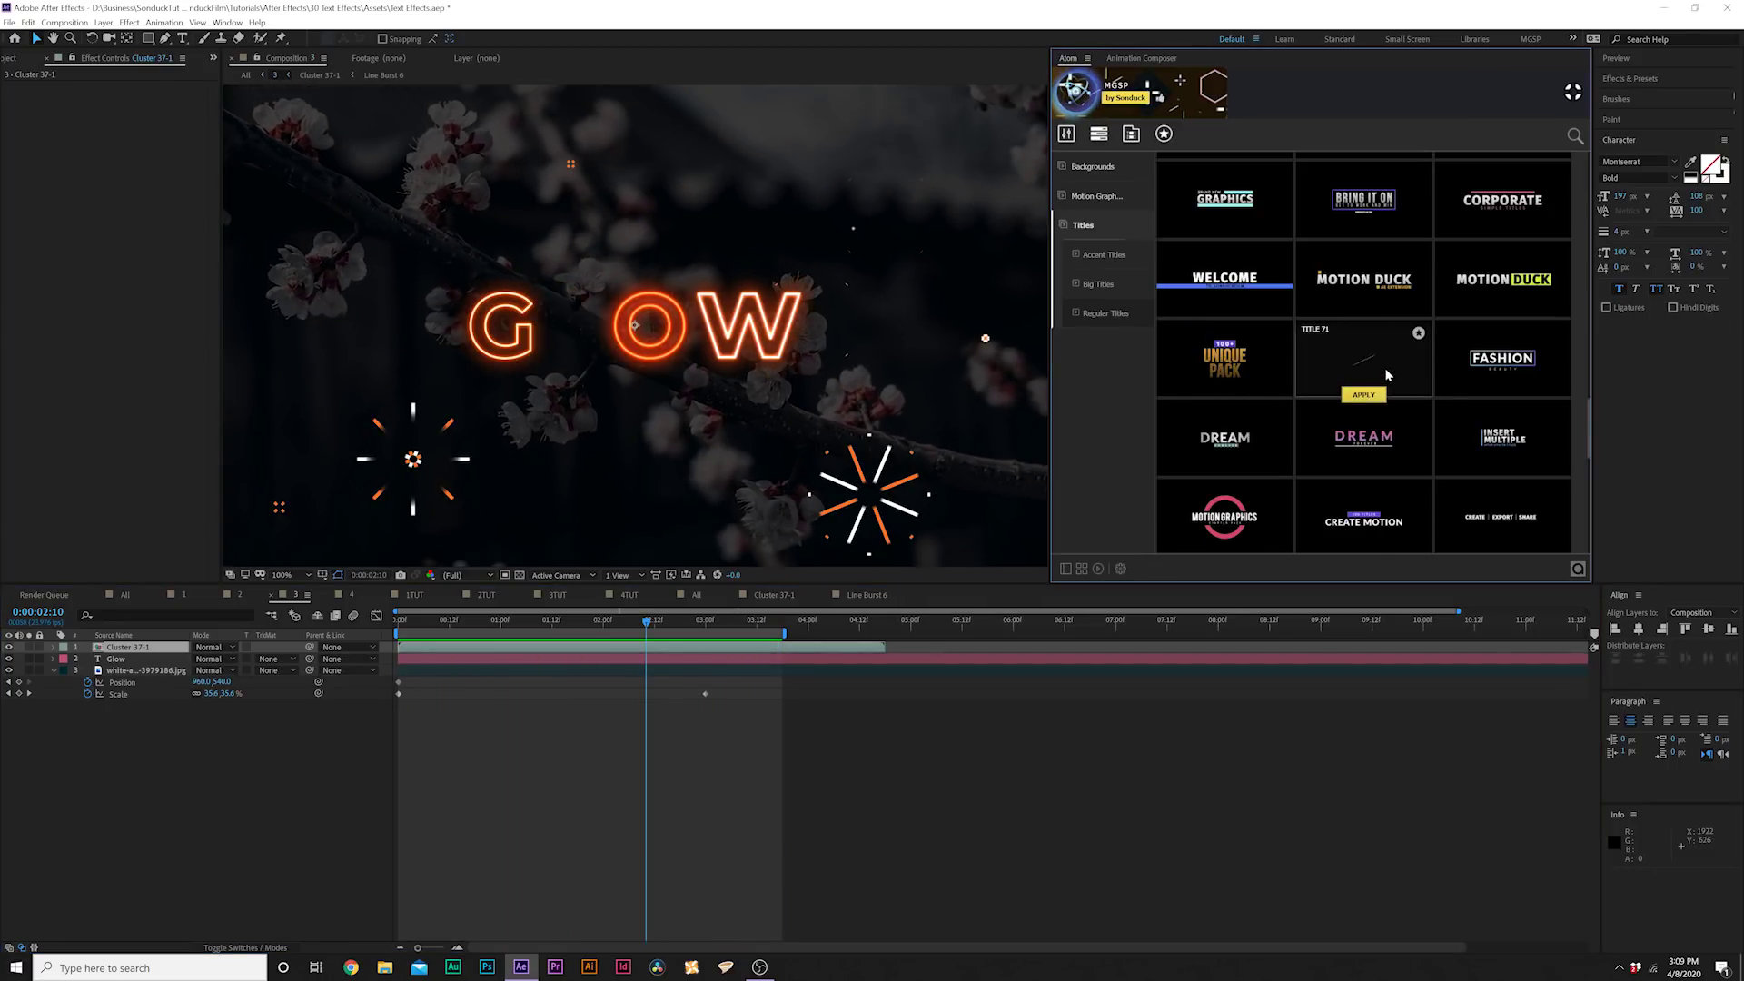
pyautogui.scroll(-3, 1384, 371)
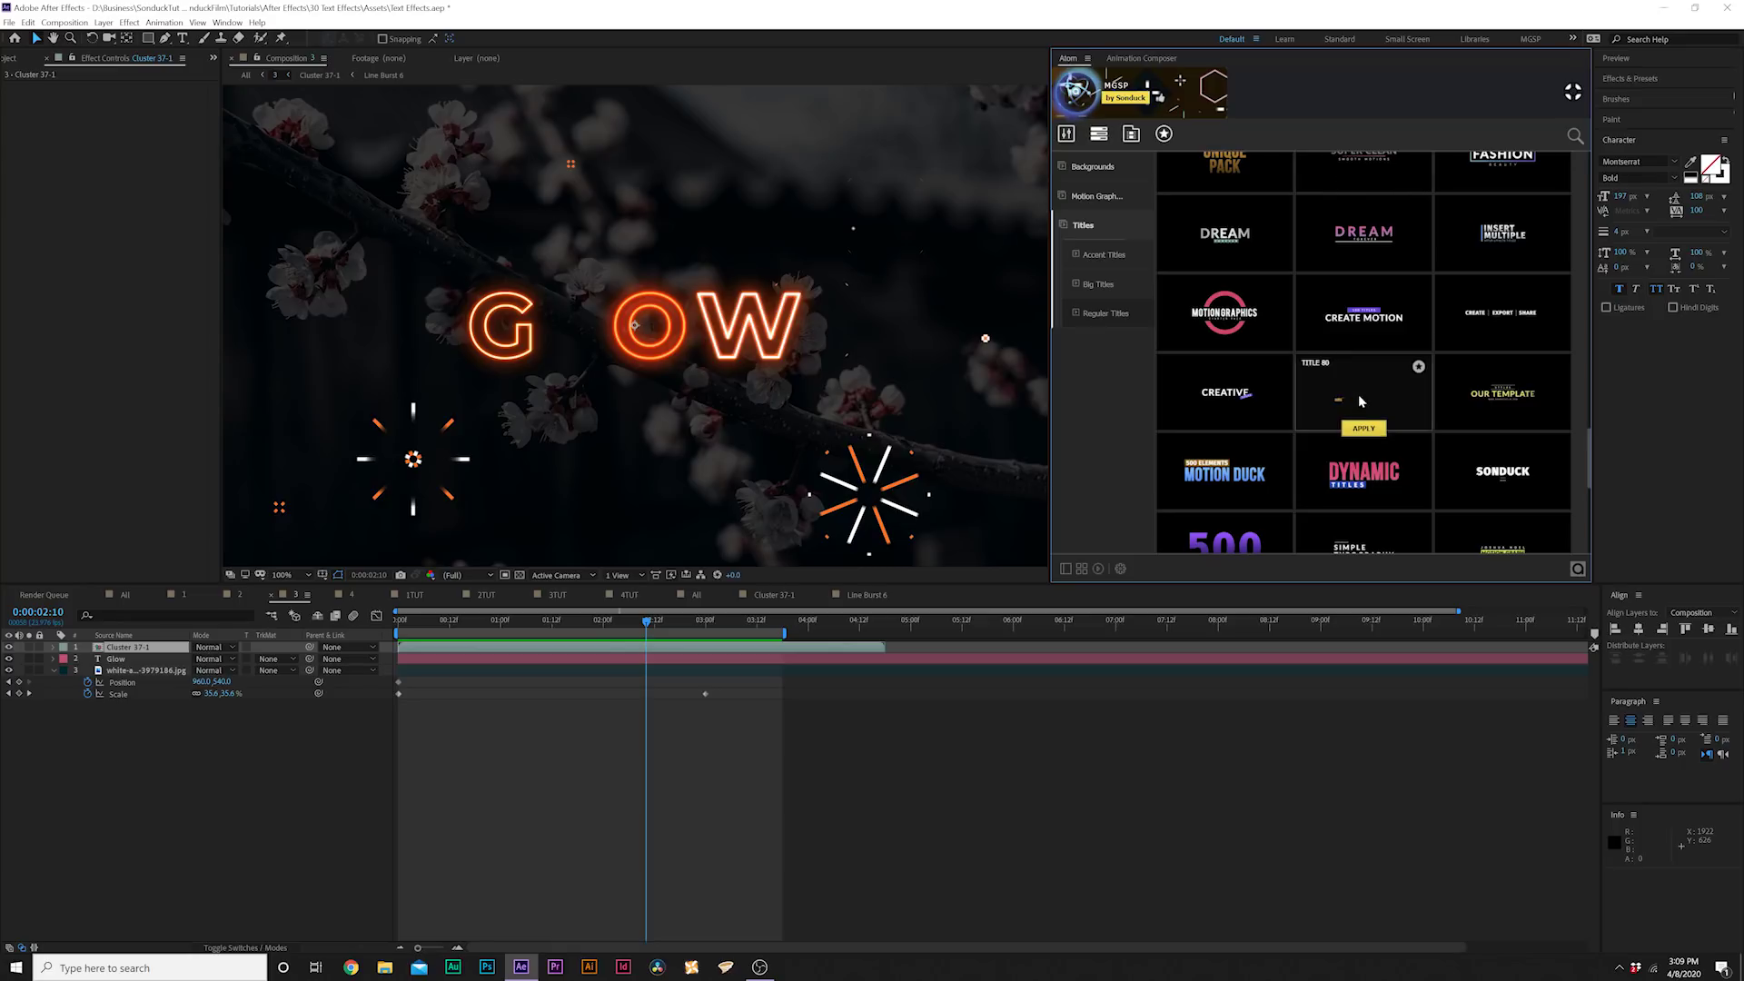
pyautogui.scroll(-3, 1359, 401)
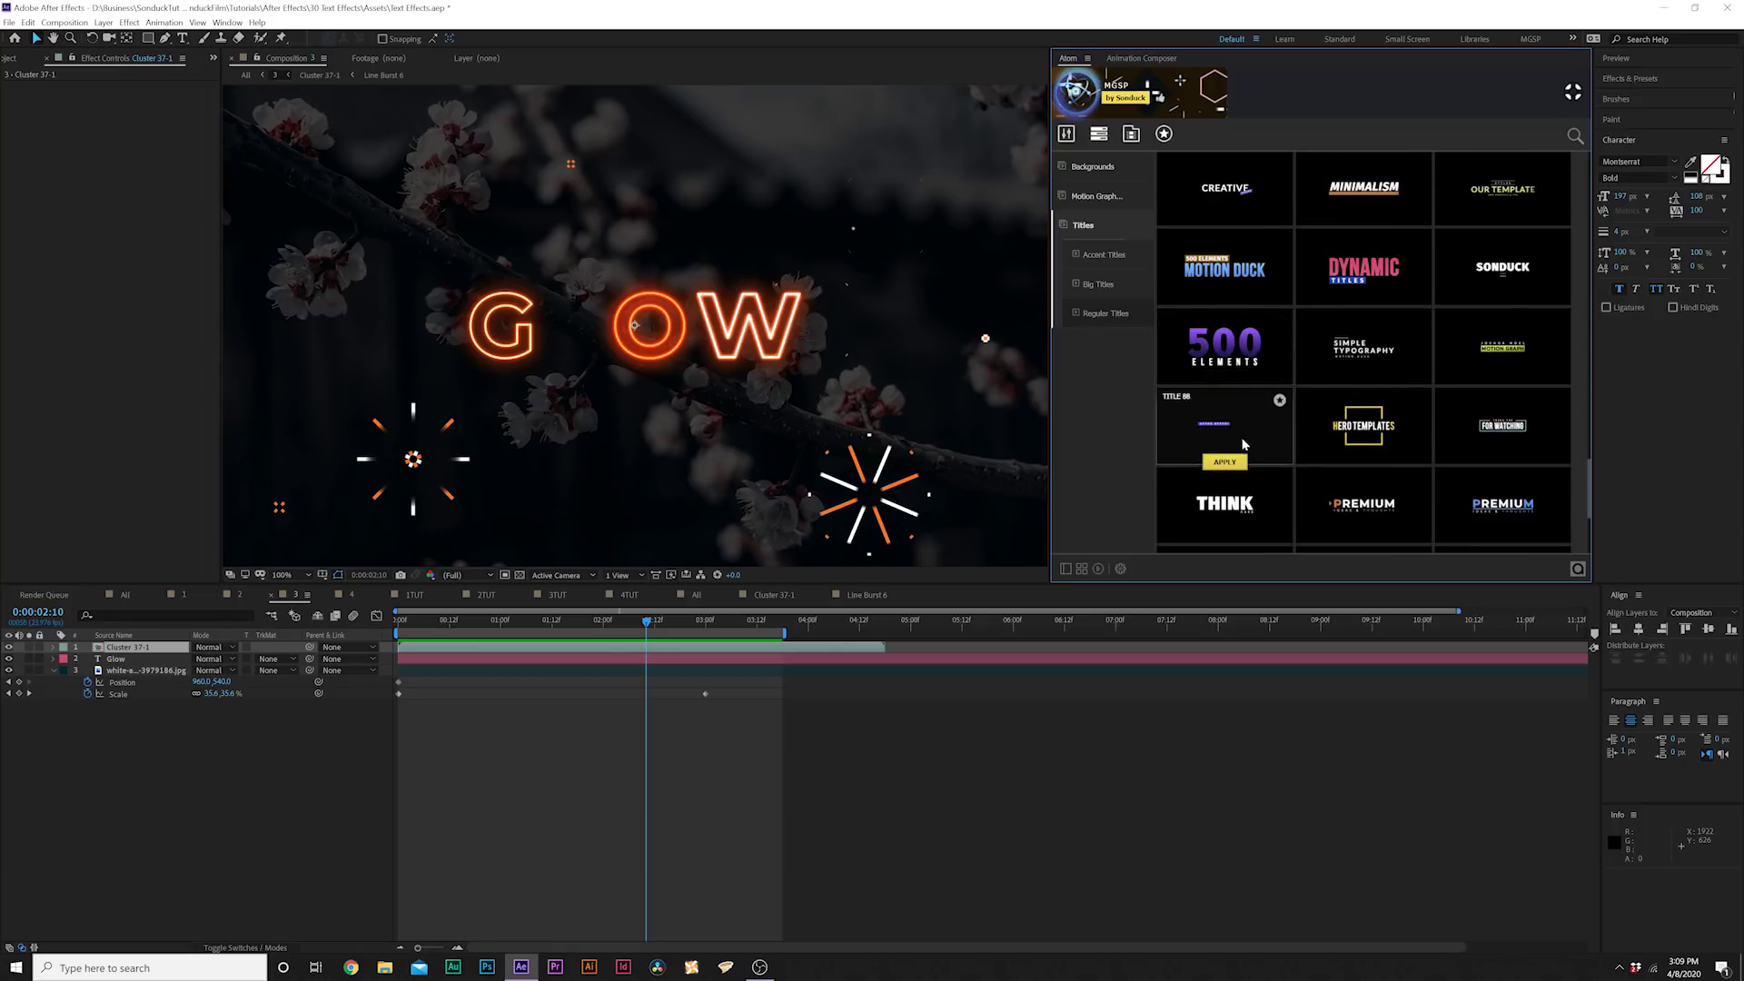
pyautogui.scroll(-5, 1453, 359)
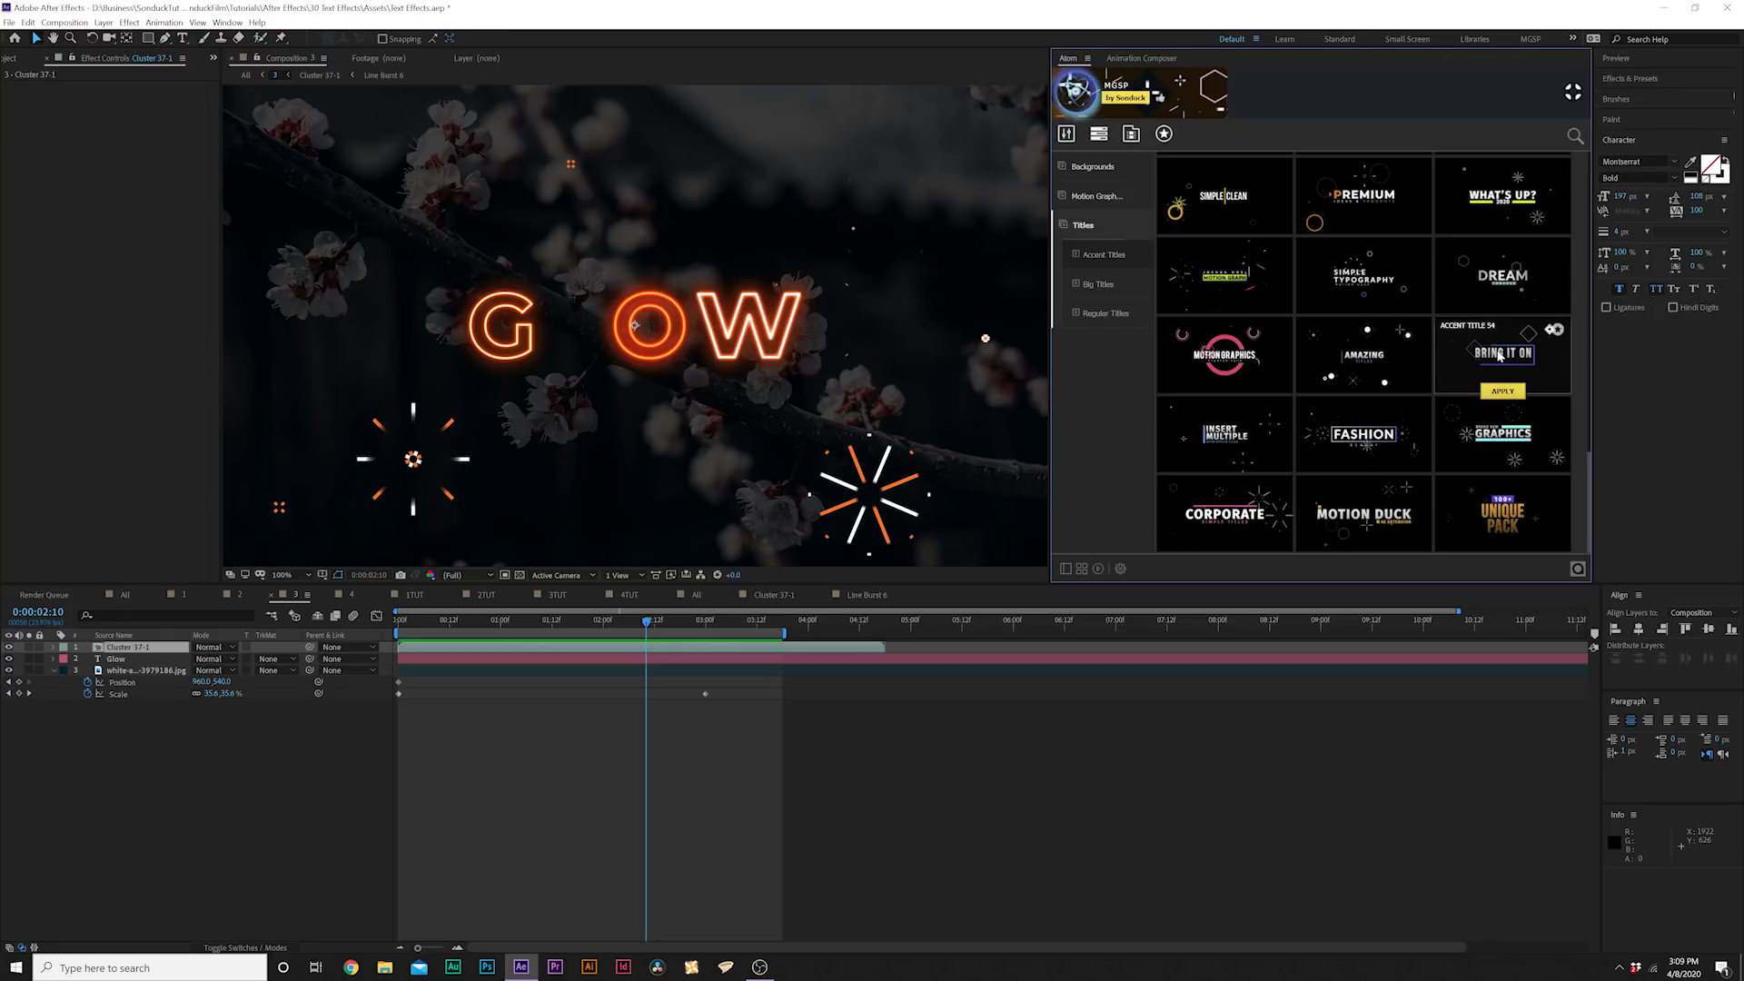
pyautogui.scroll(5, 1272, 454)
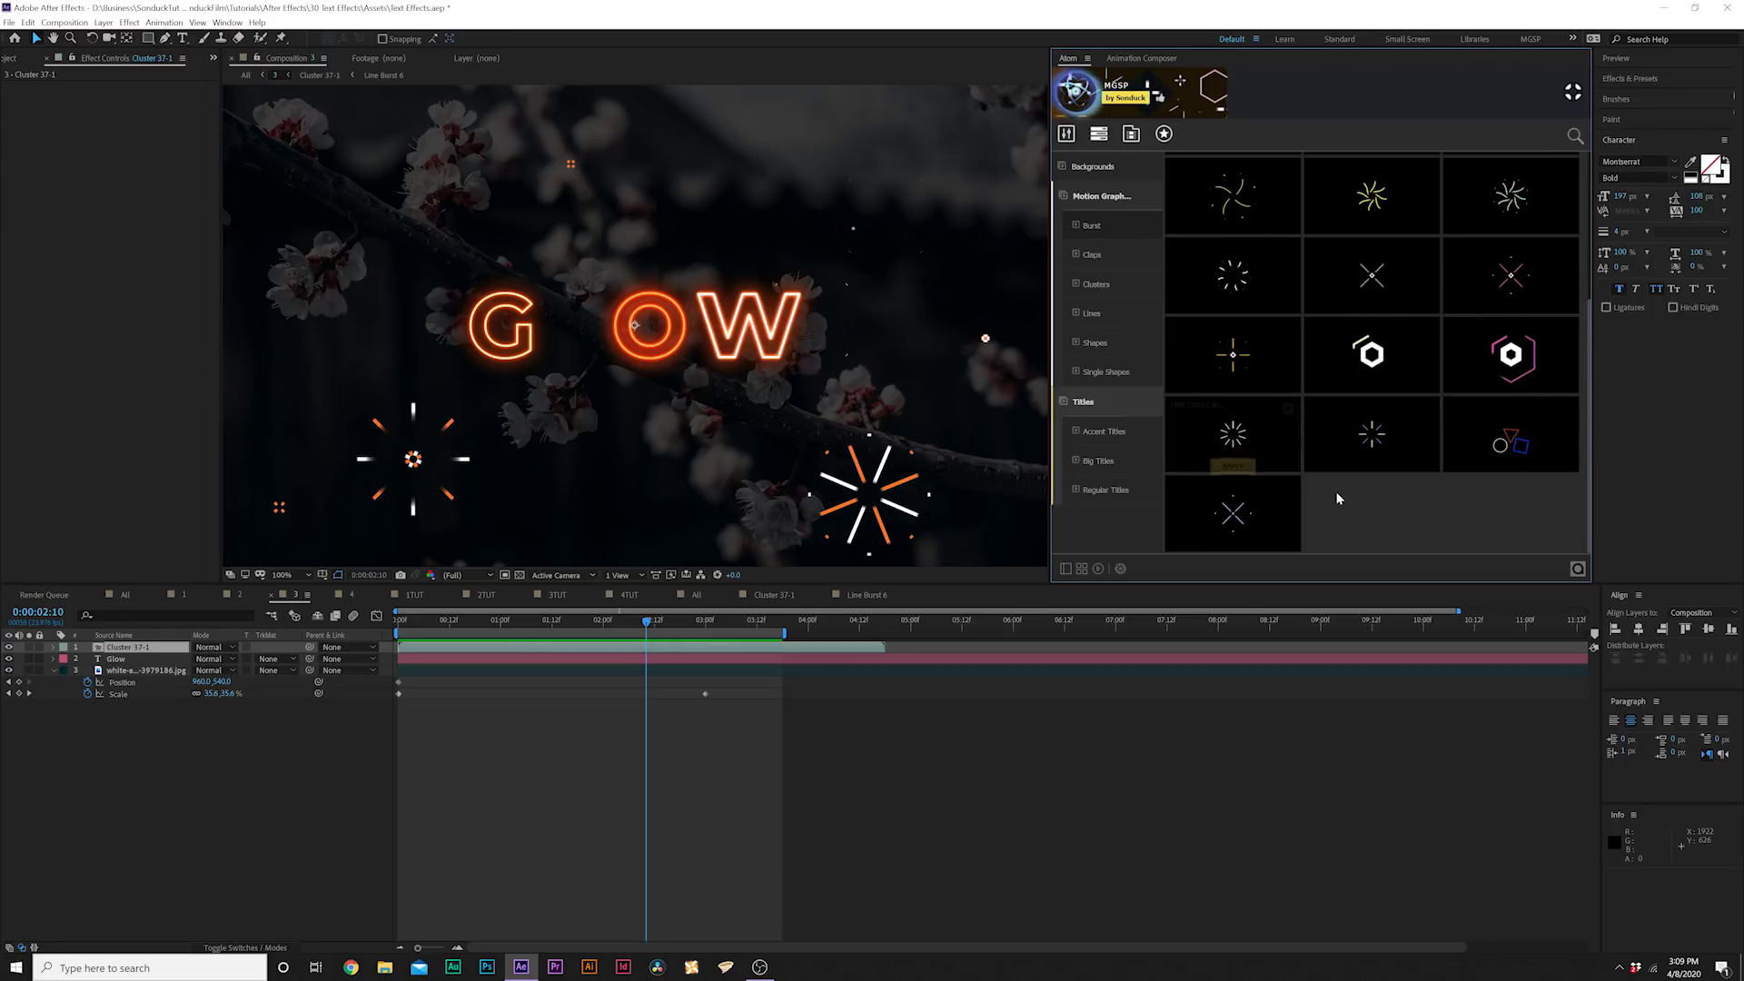
pyautogui.scroll(3, 1354, 409)
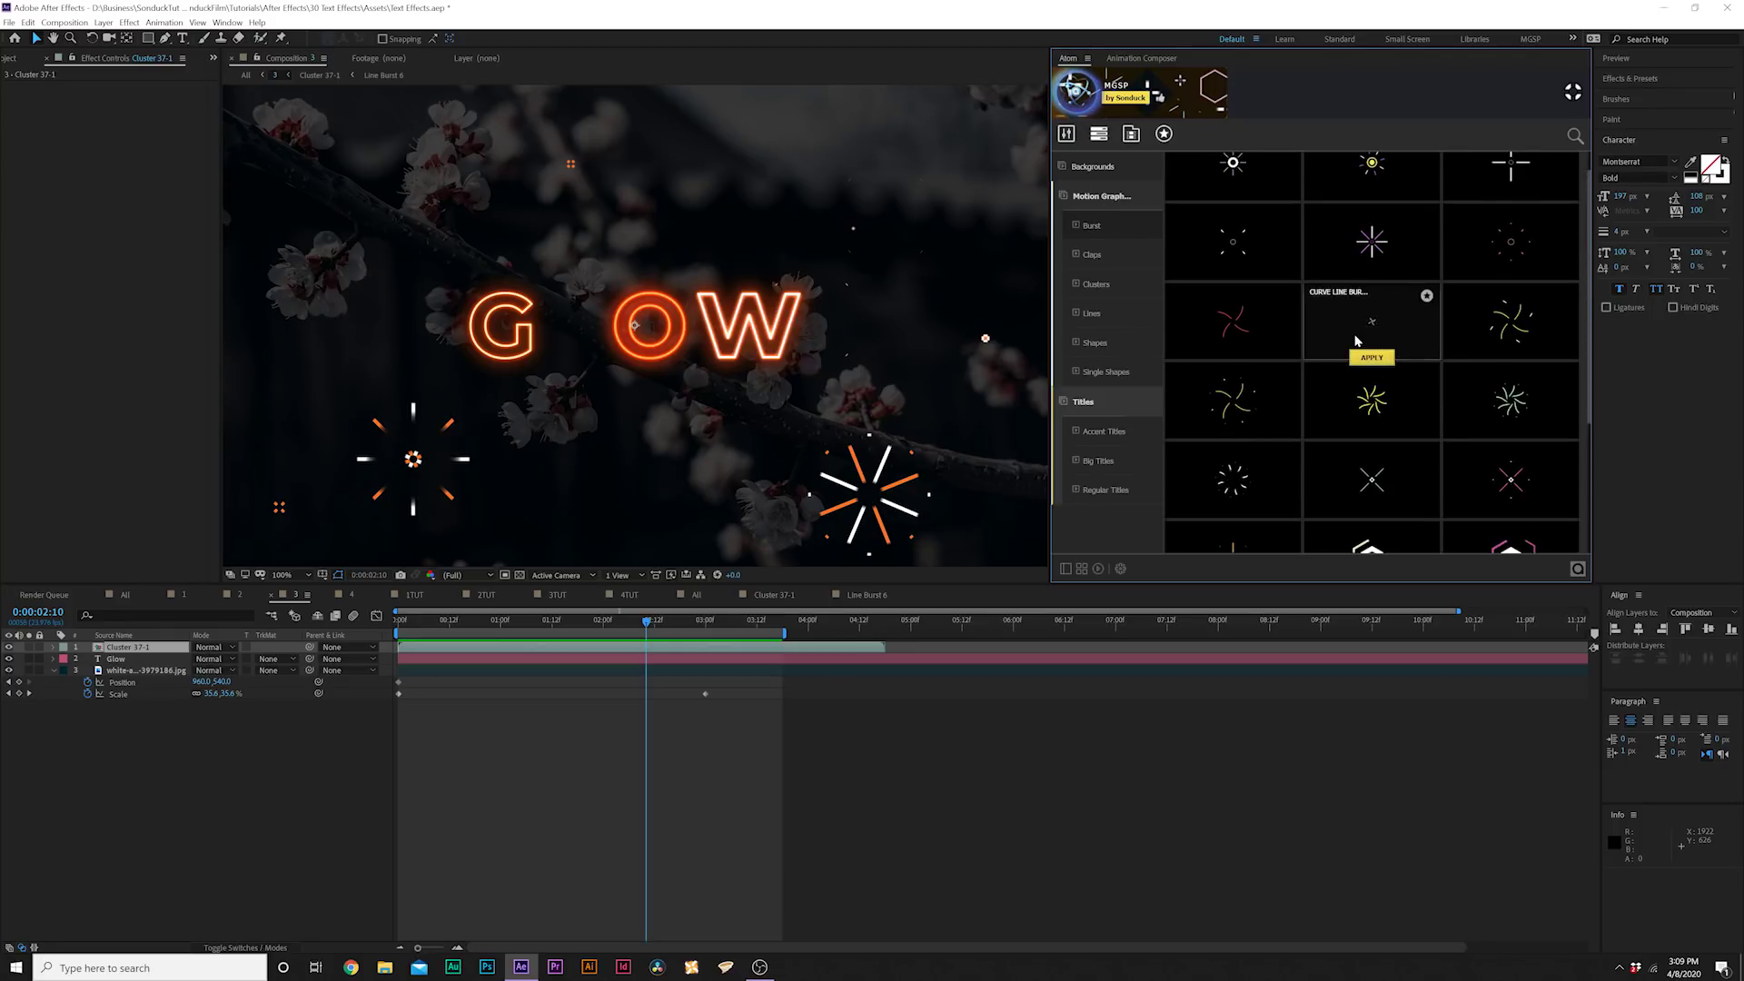
pyautogui.scroll(6, 1219, 245)
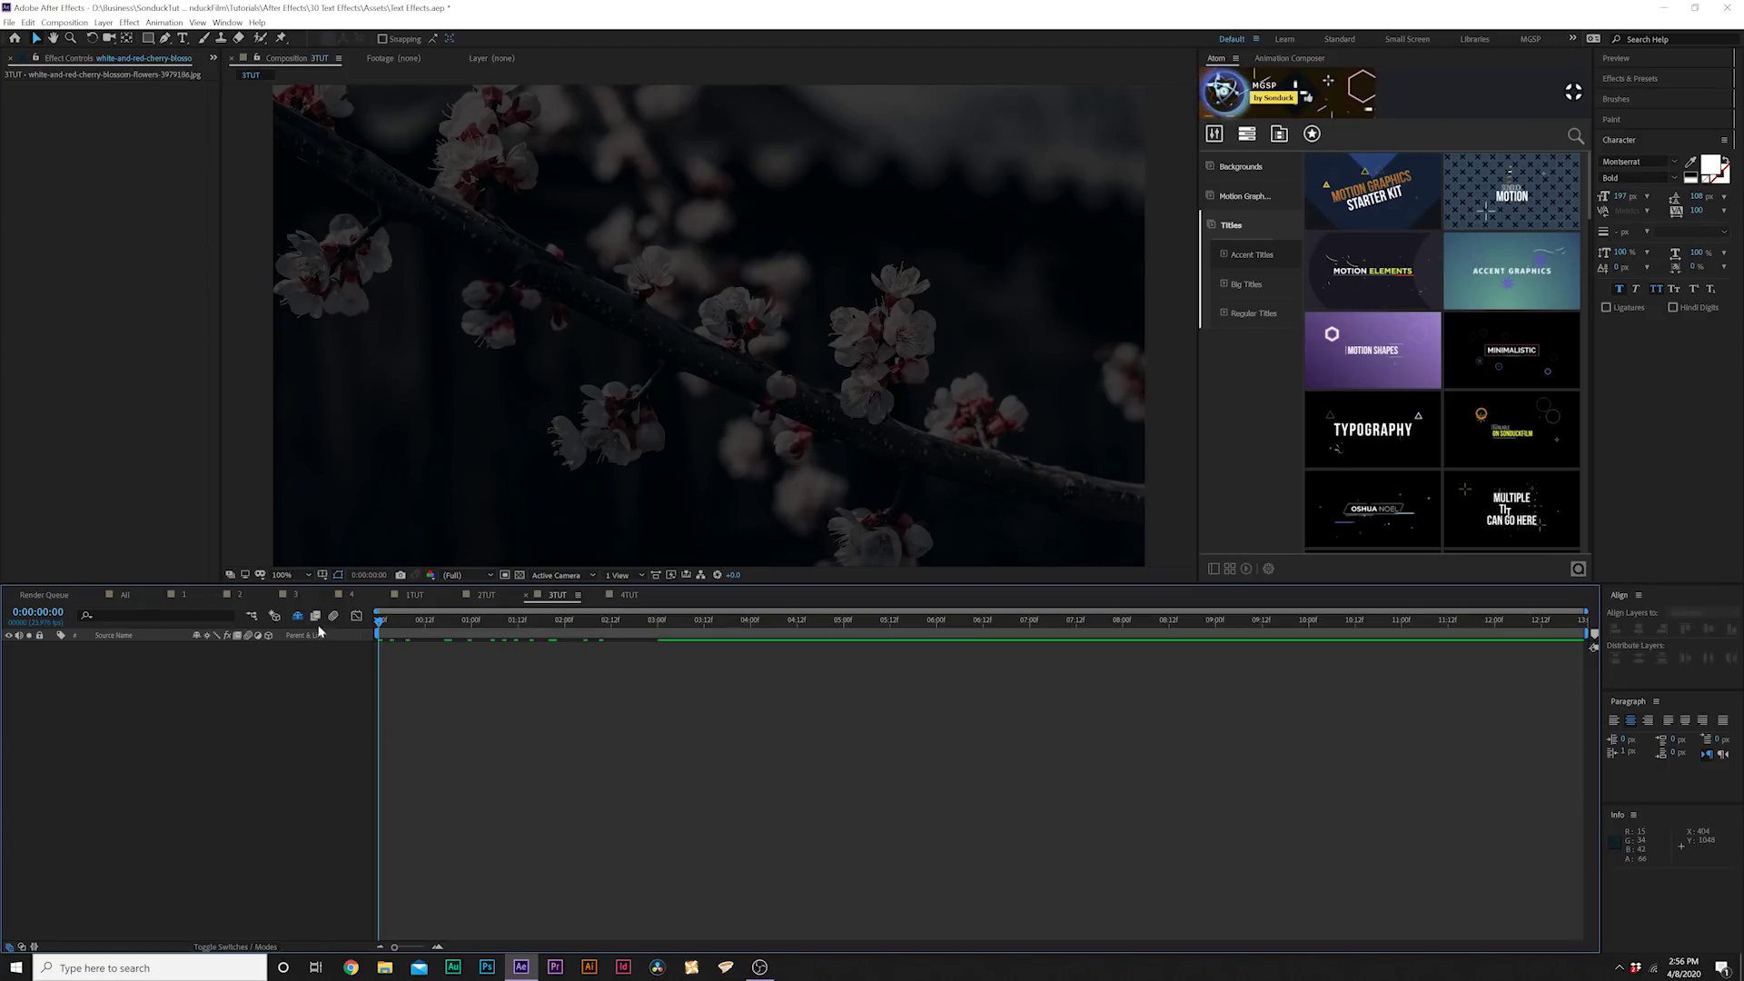
# Create a GLOW text layer and swap fill and stroke so it is white outlined
pyautogui.click(183, 39)
pyautogui.click(701, 334)
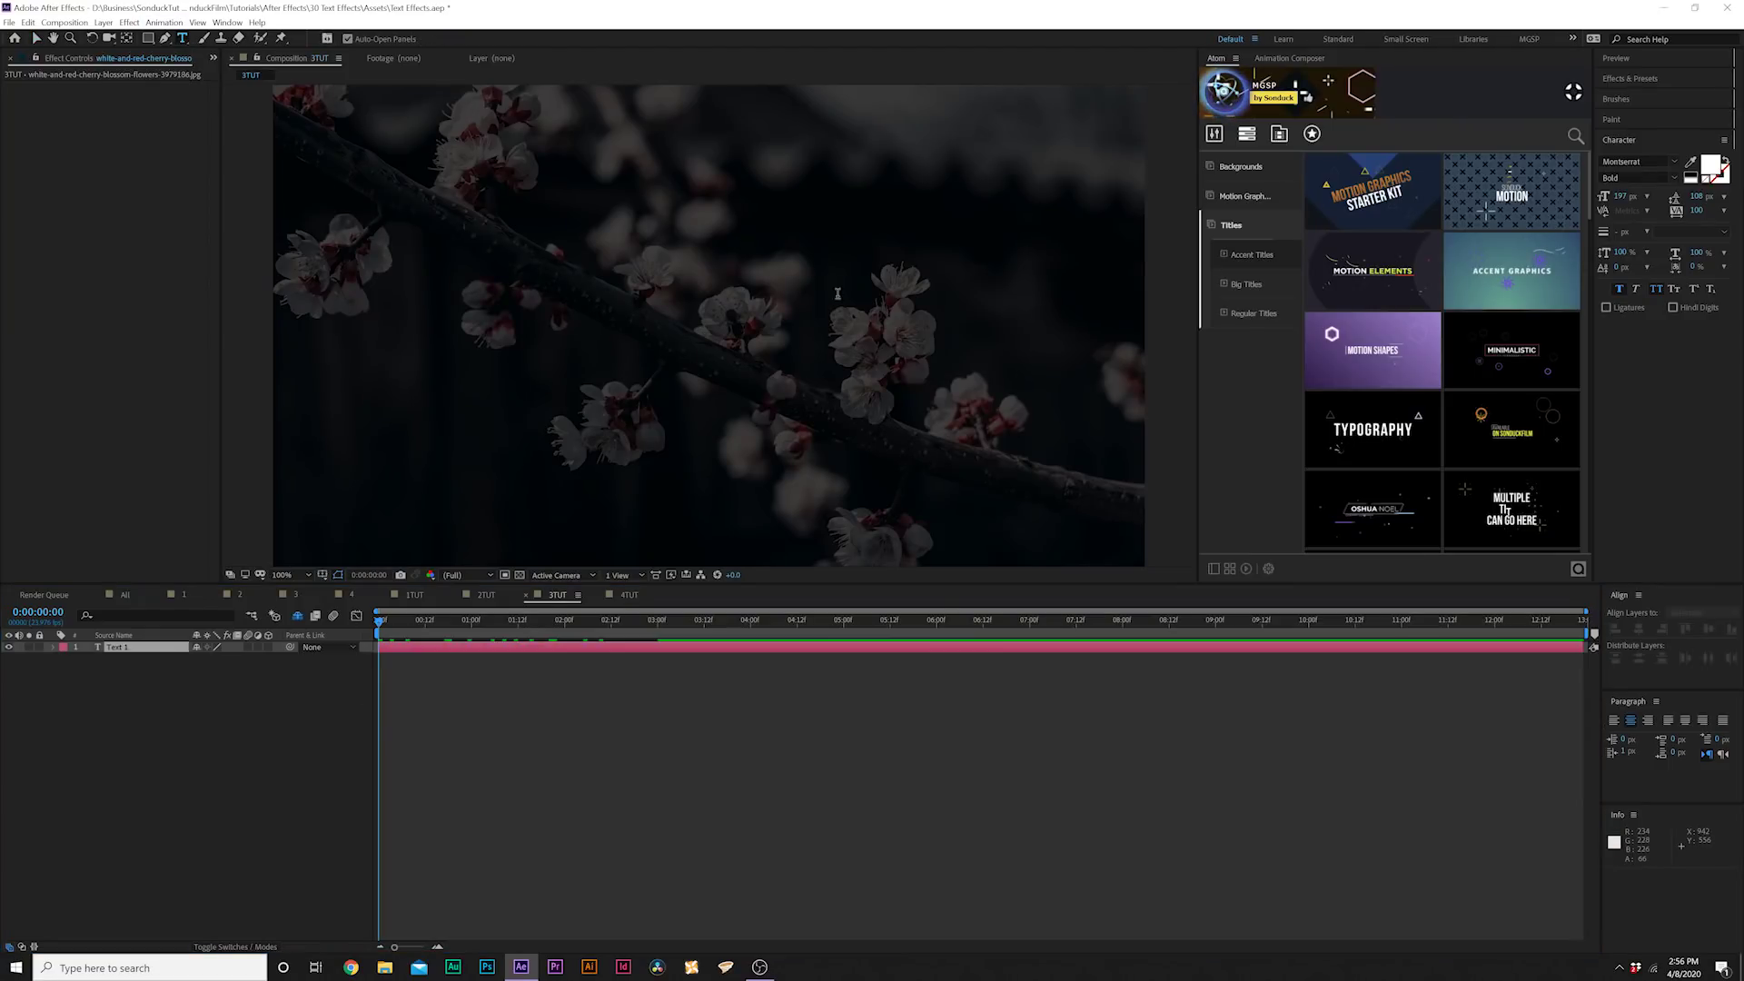
pyautogui.write('GLOW')
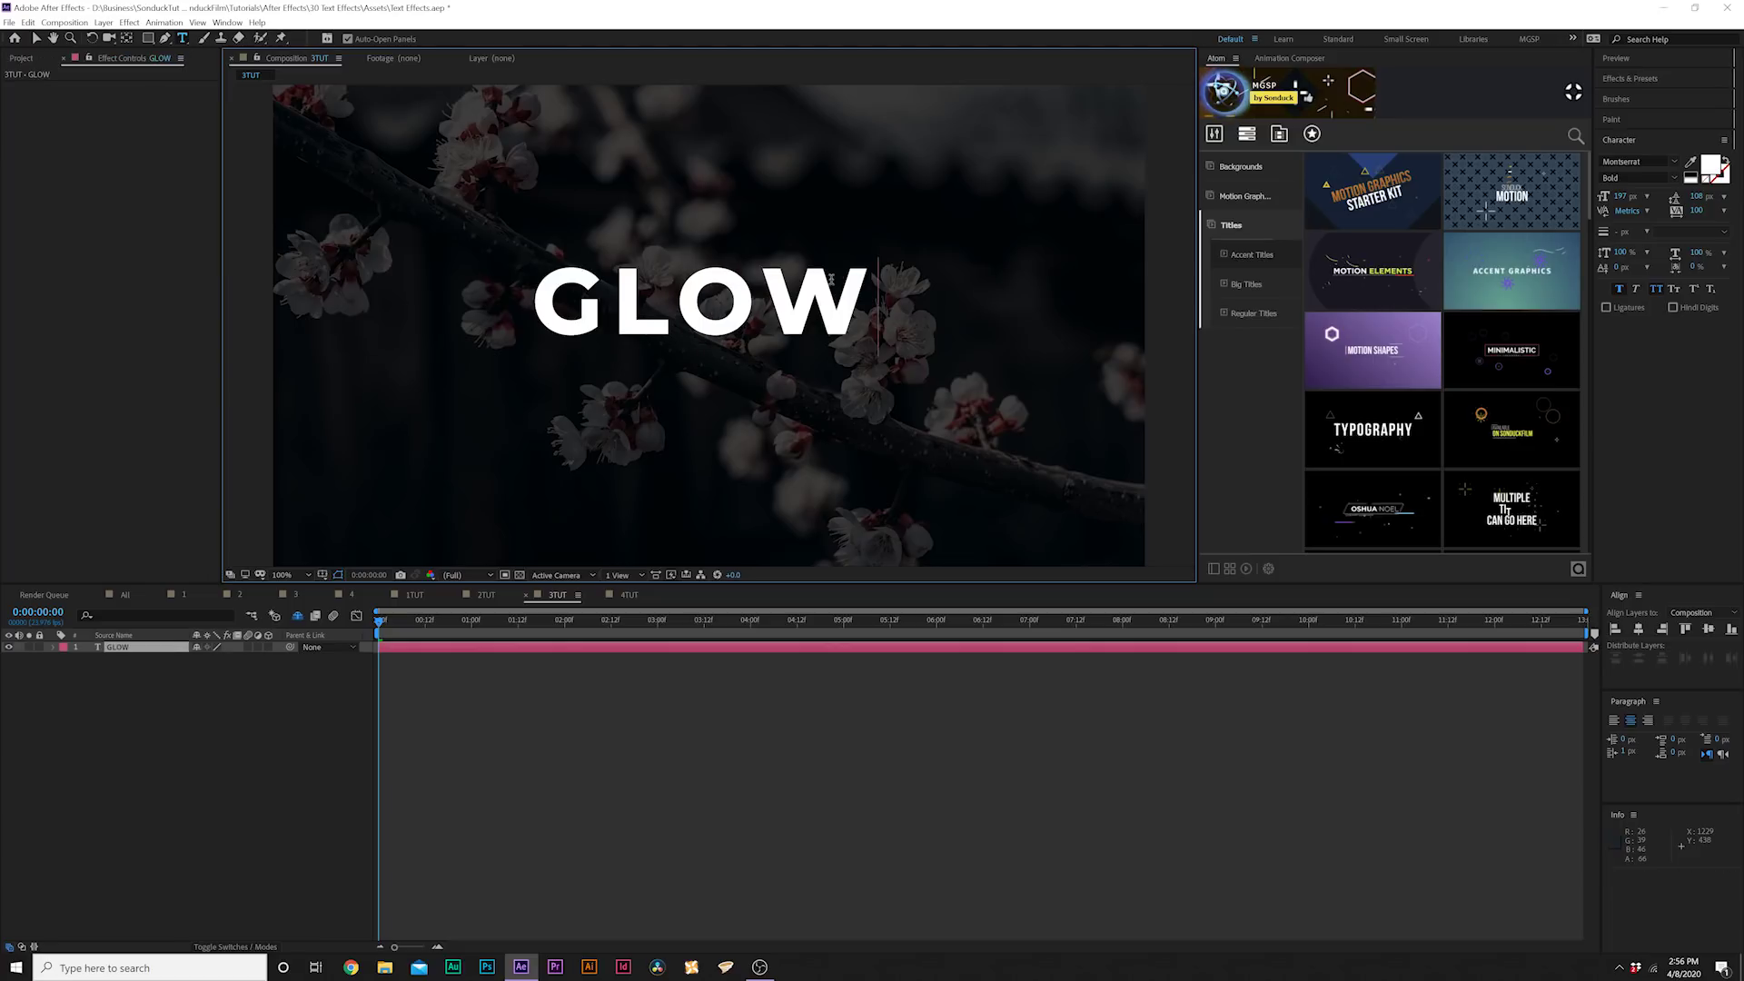
pyautogui.moveTo(866, 309); pyautogui.dragTo(515, 310)
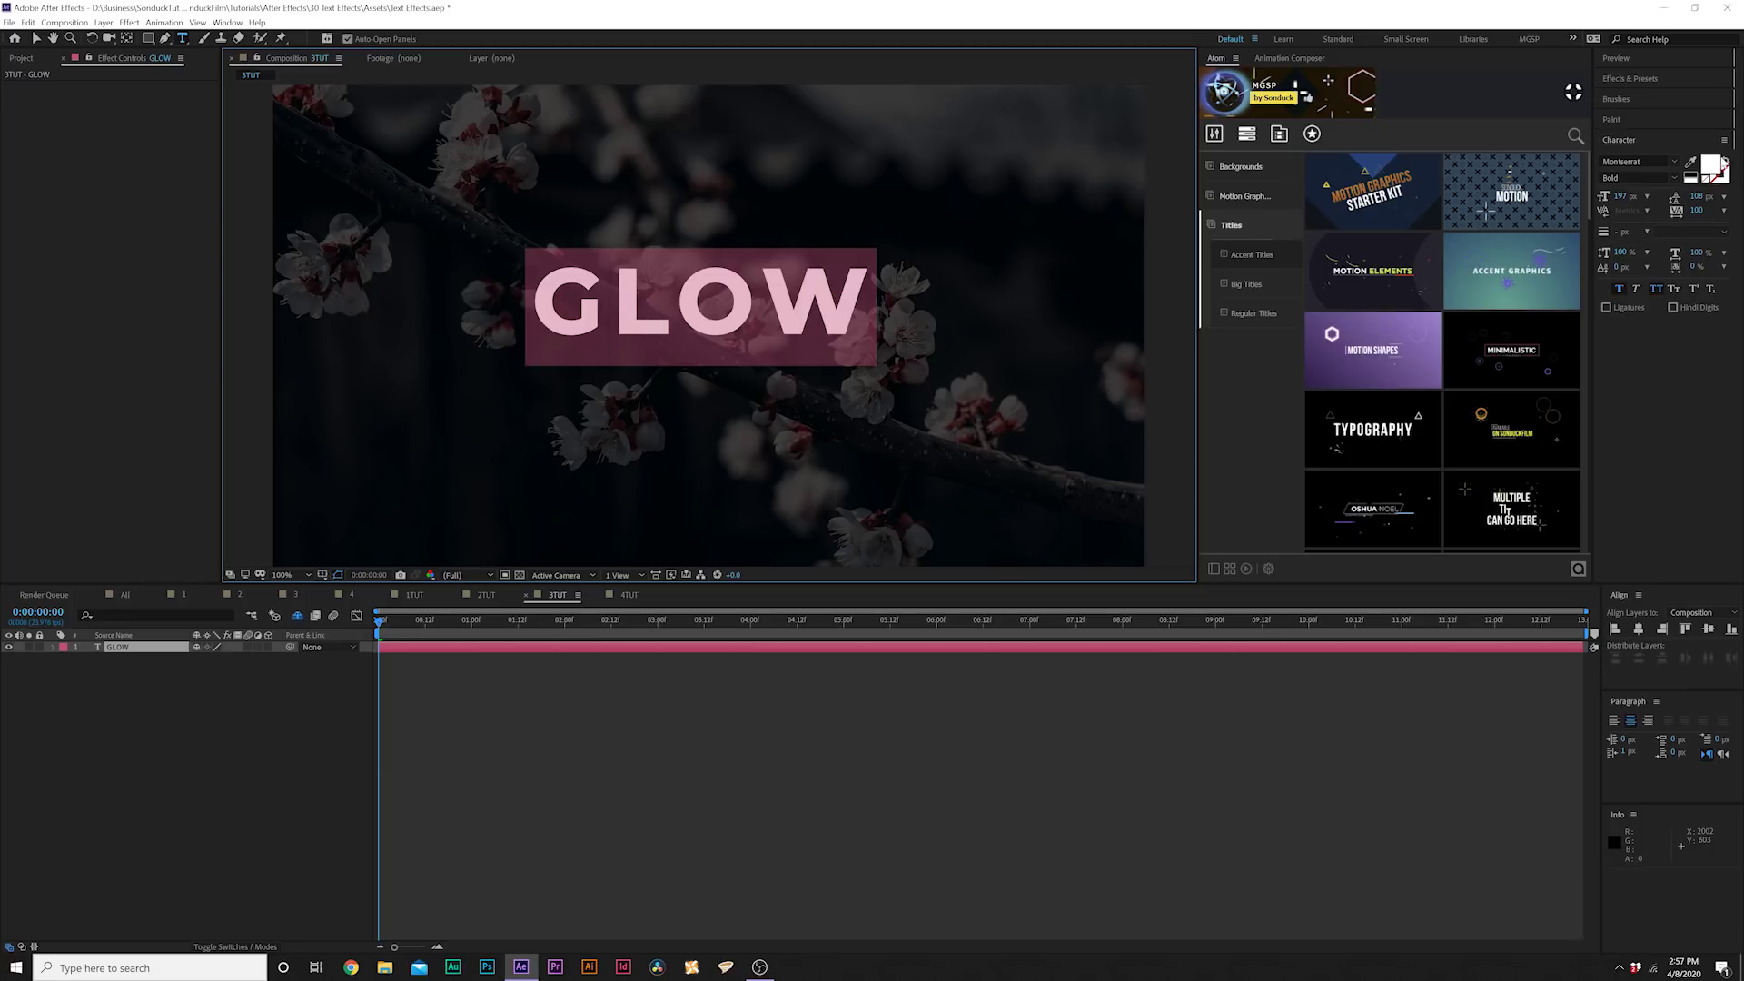
pyautogui.click(1724, 162)
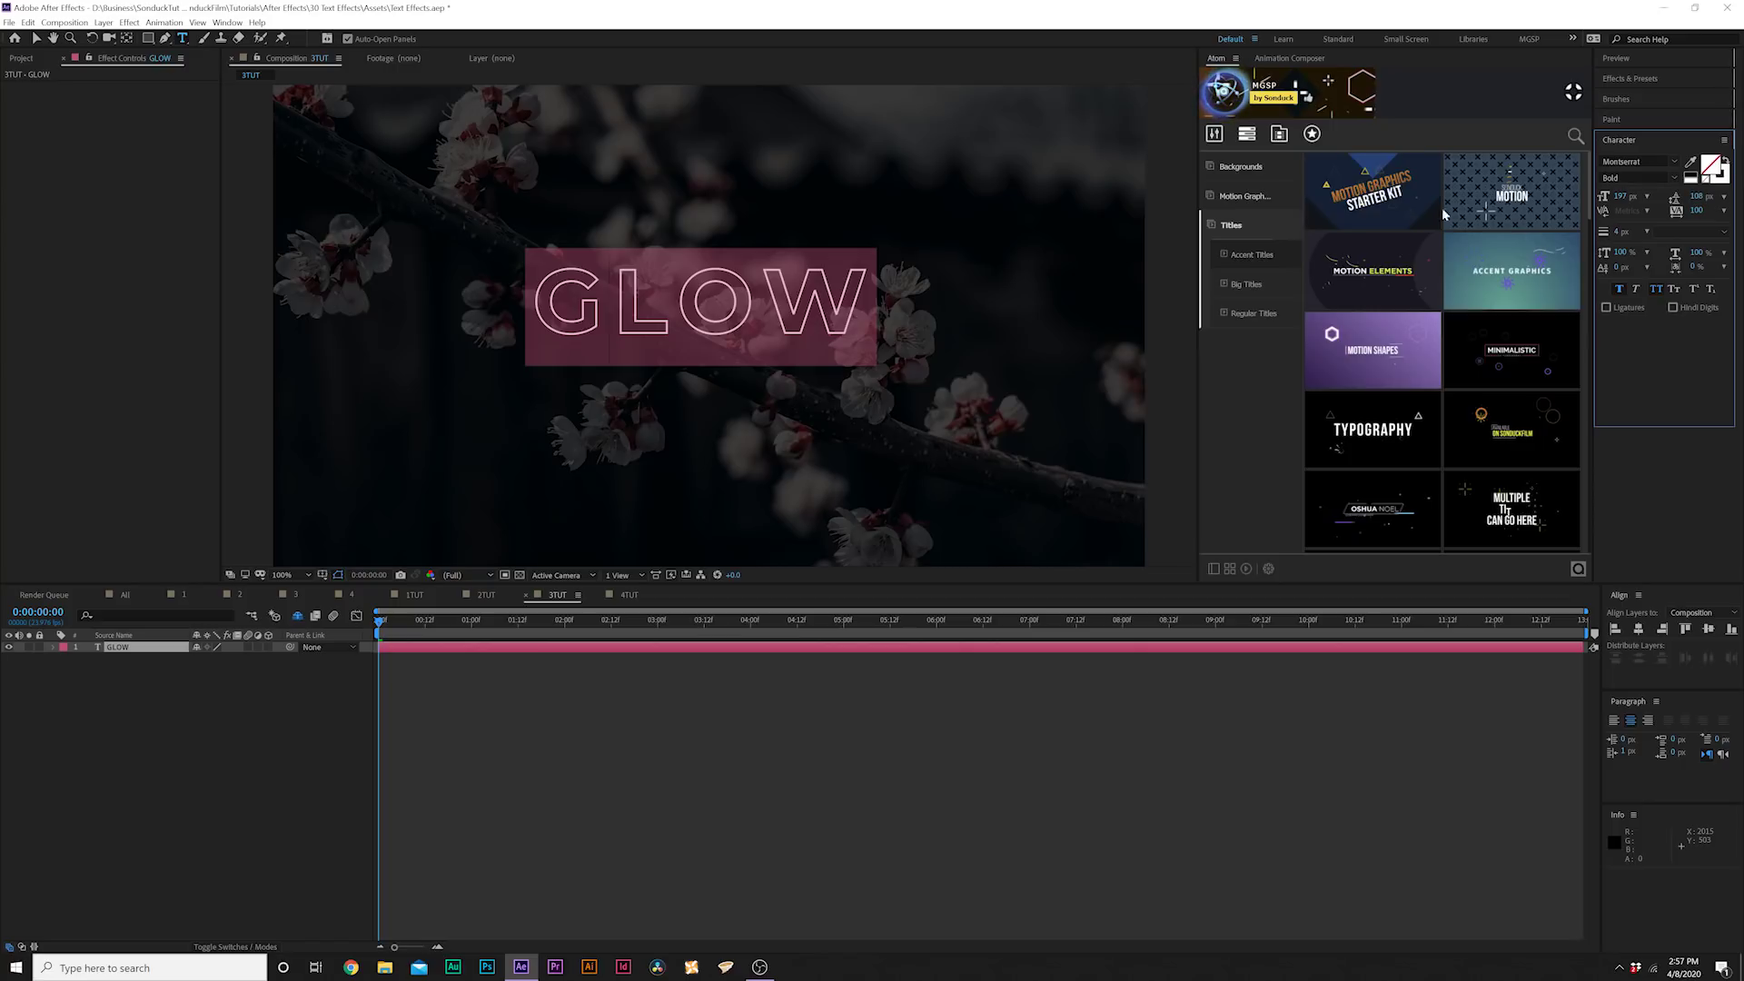
pyautogui.click(761, 305)
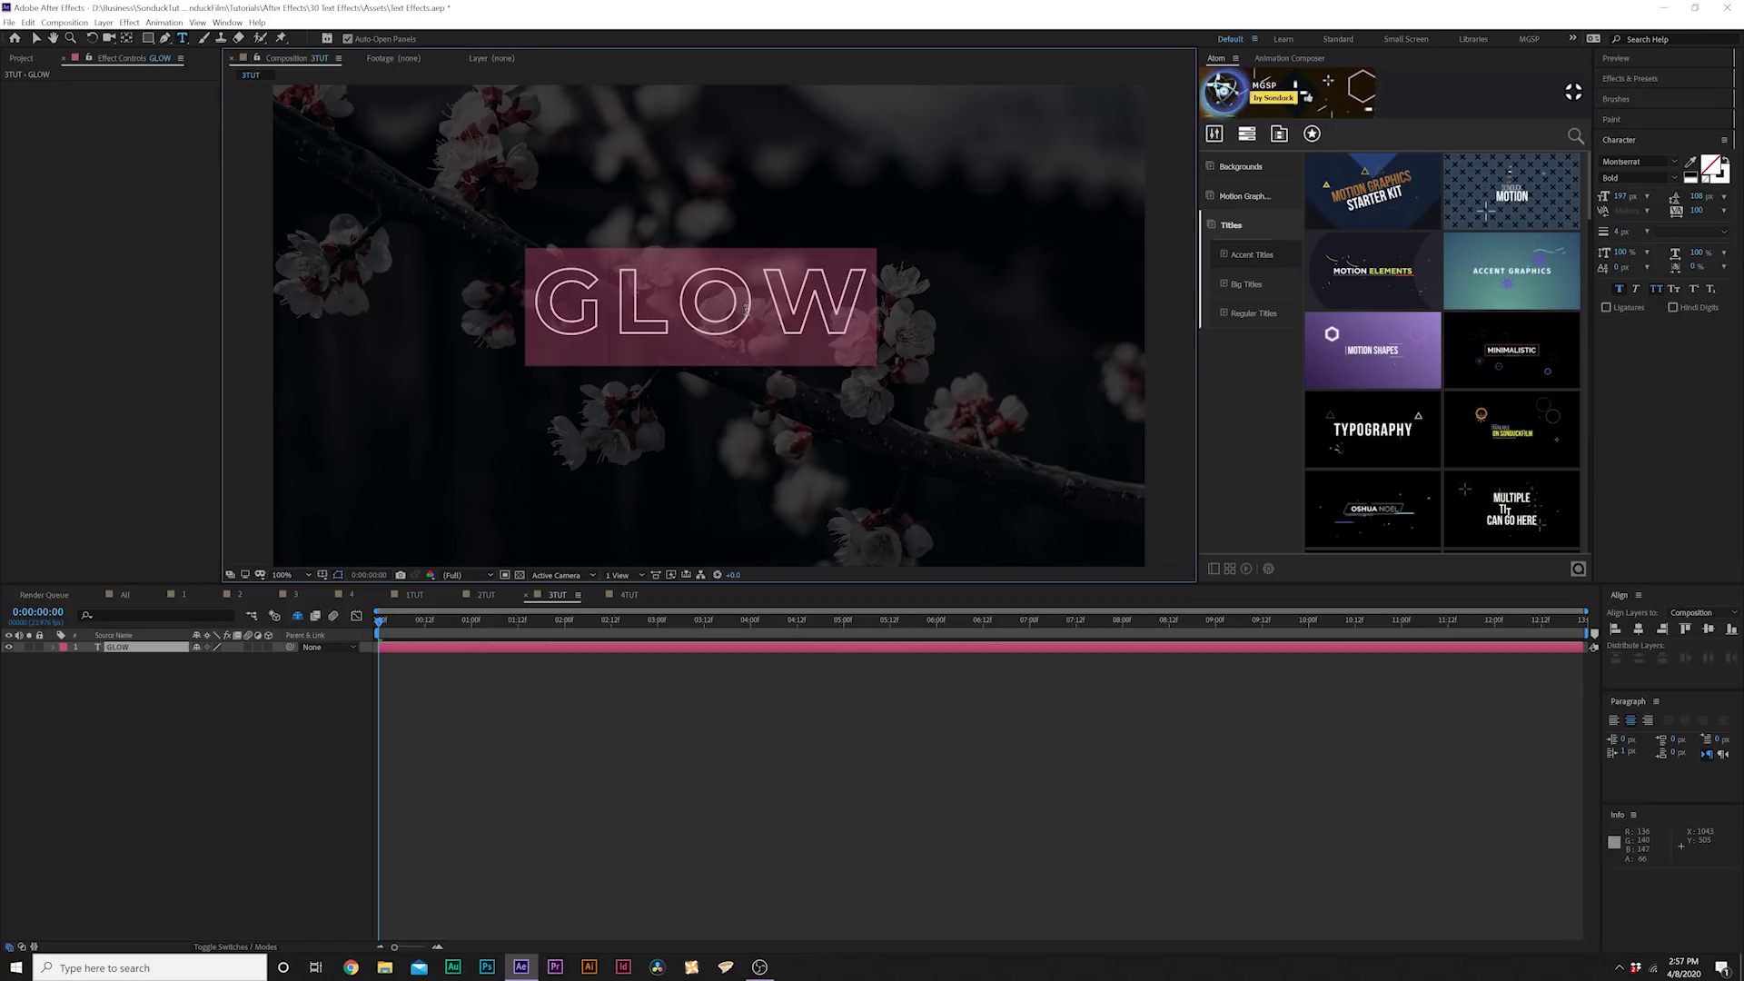
pyautogui.click(37, 38)
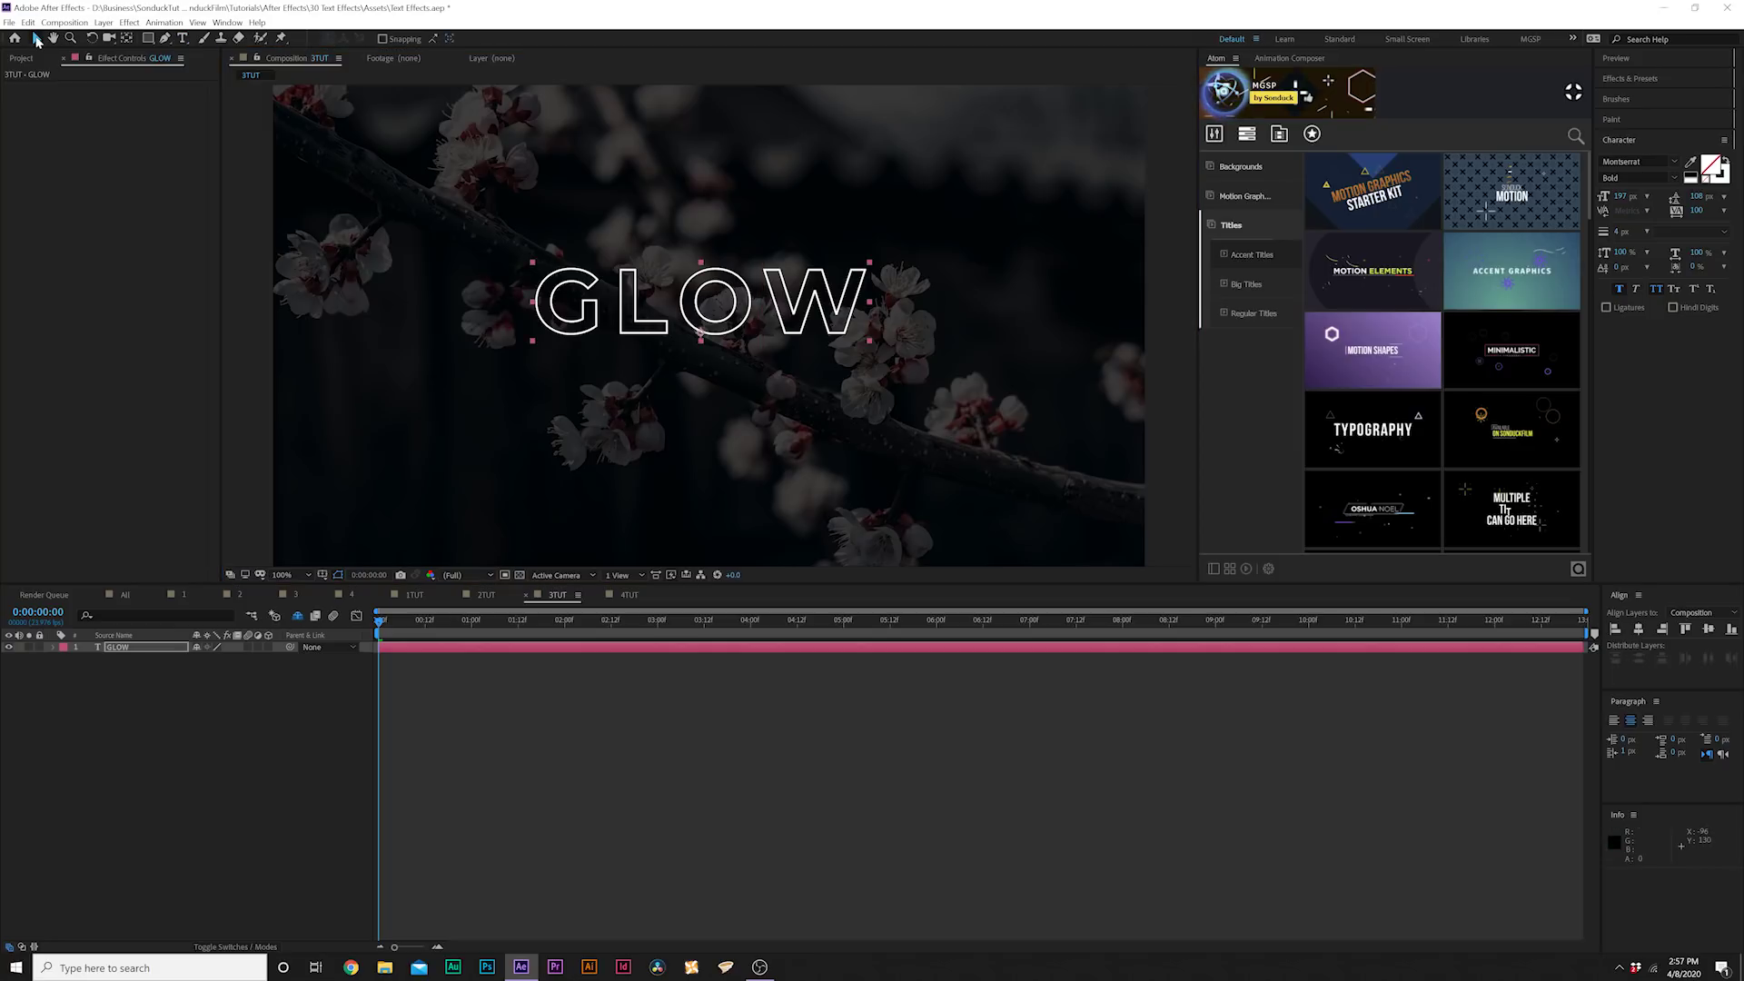
pyautogui.hotkey('ctrl', 'Home')
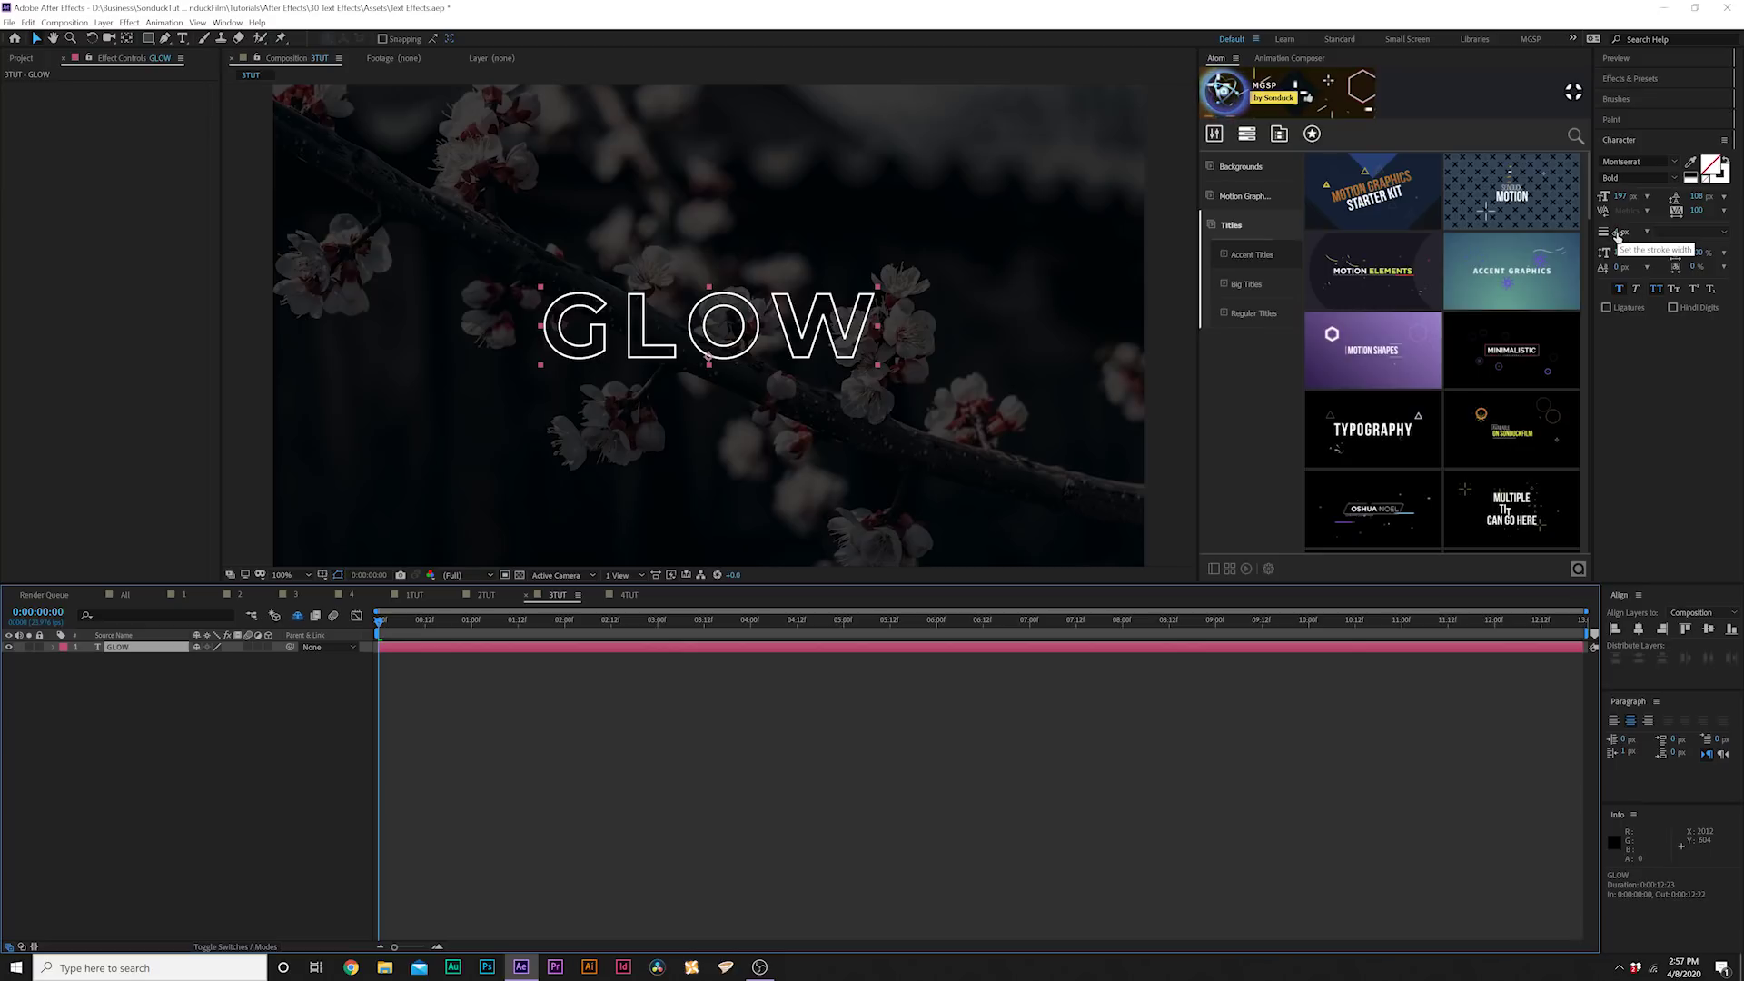
pyautogui.press('=')
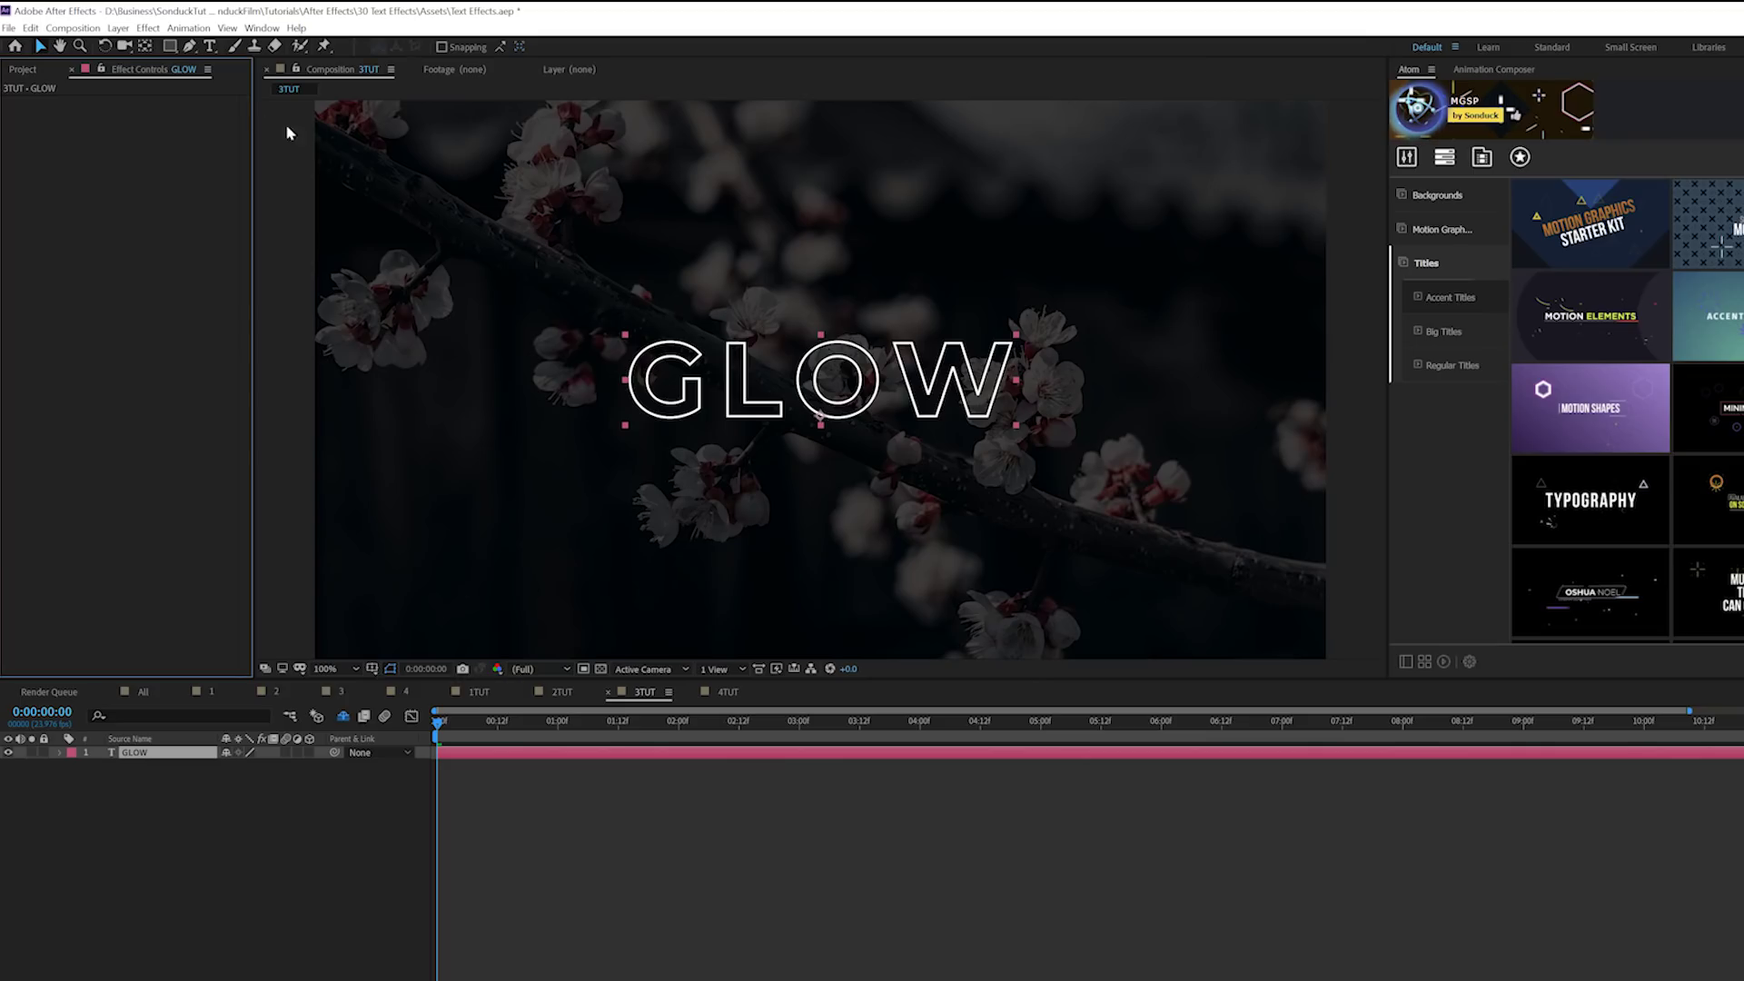
# Add a Drop Shadow to GLOW and set its colour to orange
pyautogui.click(129, 22)
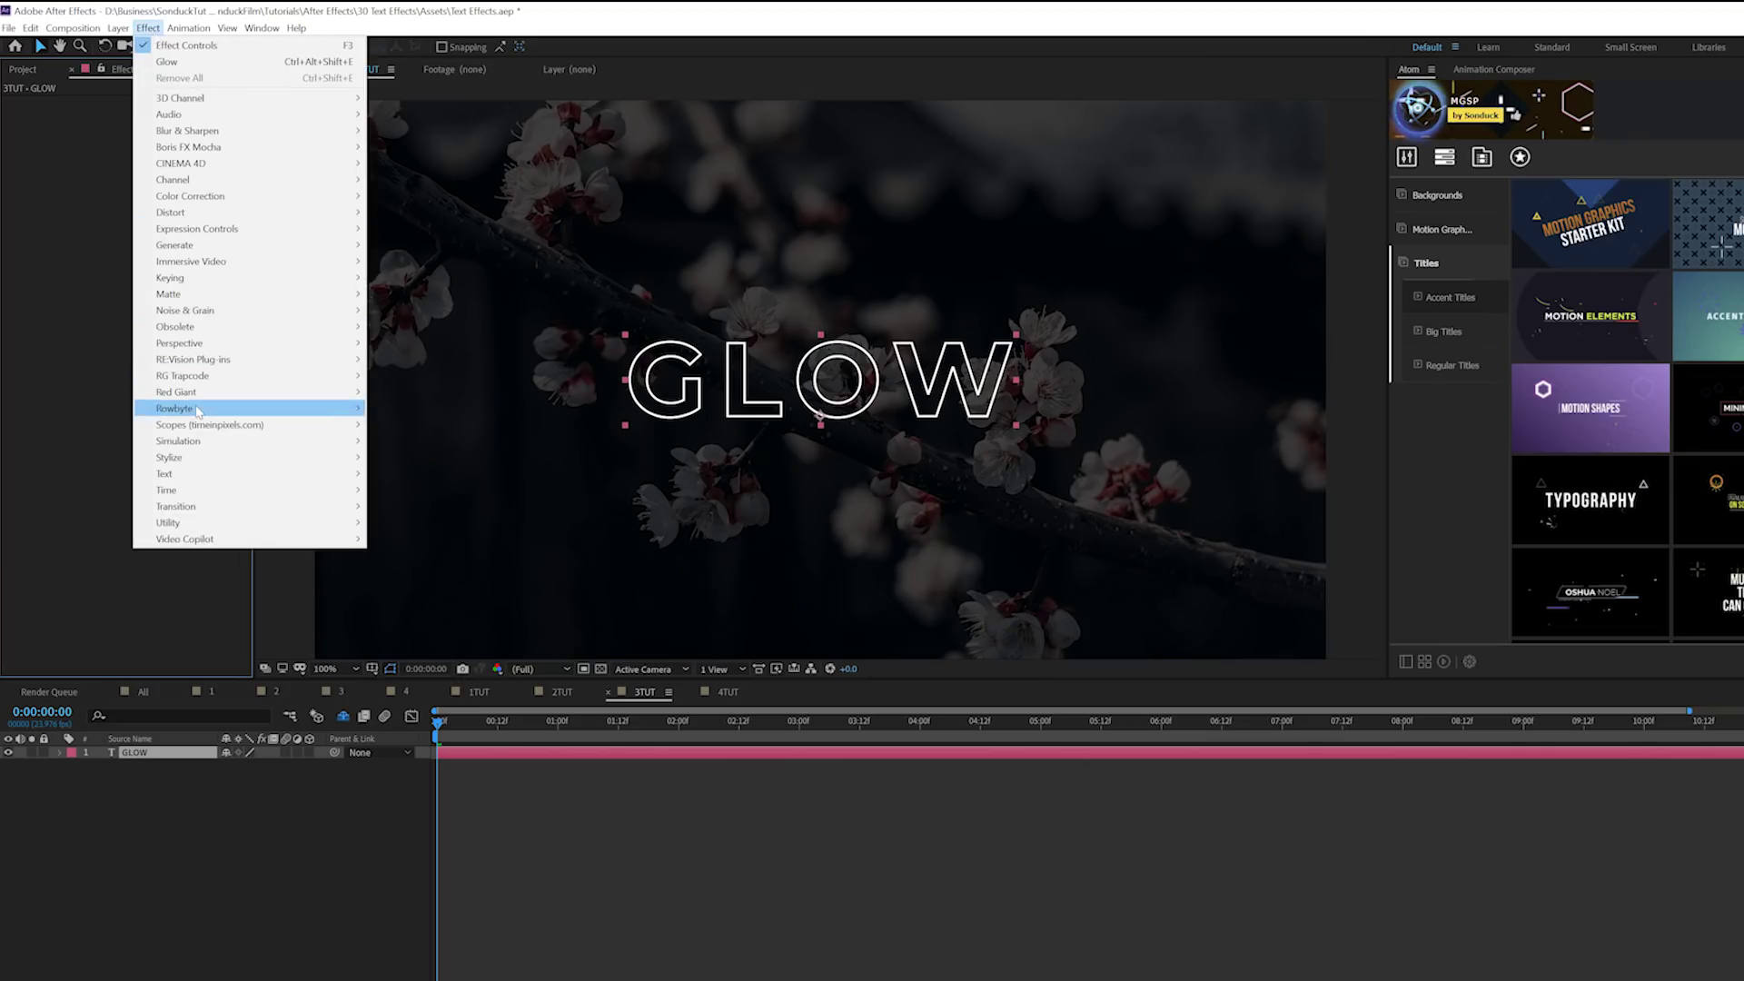
pyautogui.moveTo(195, 355)
pyautogui.click(416, 474)
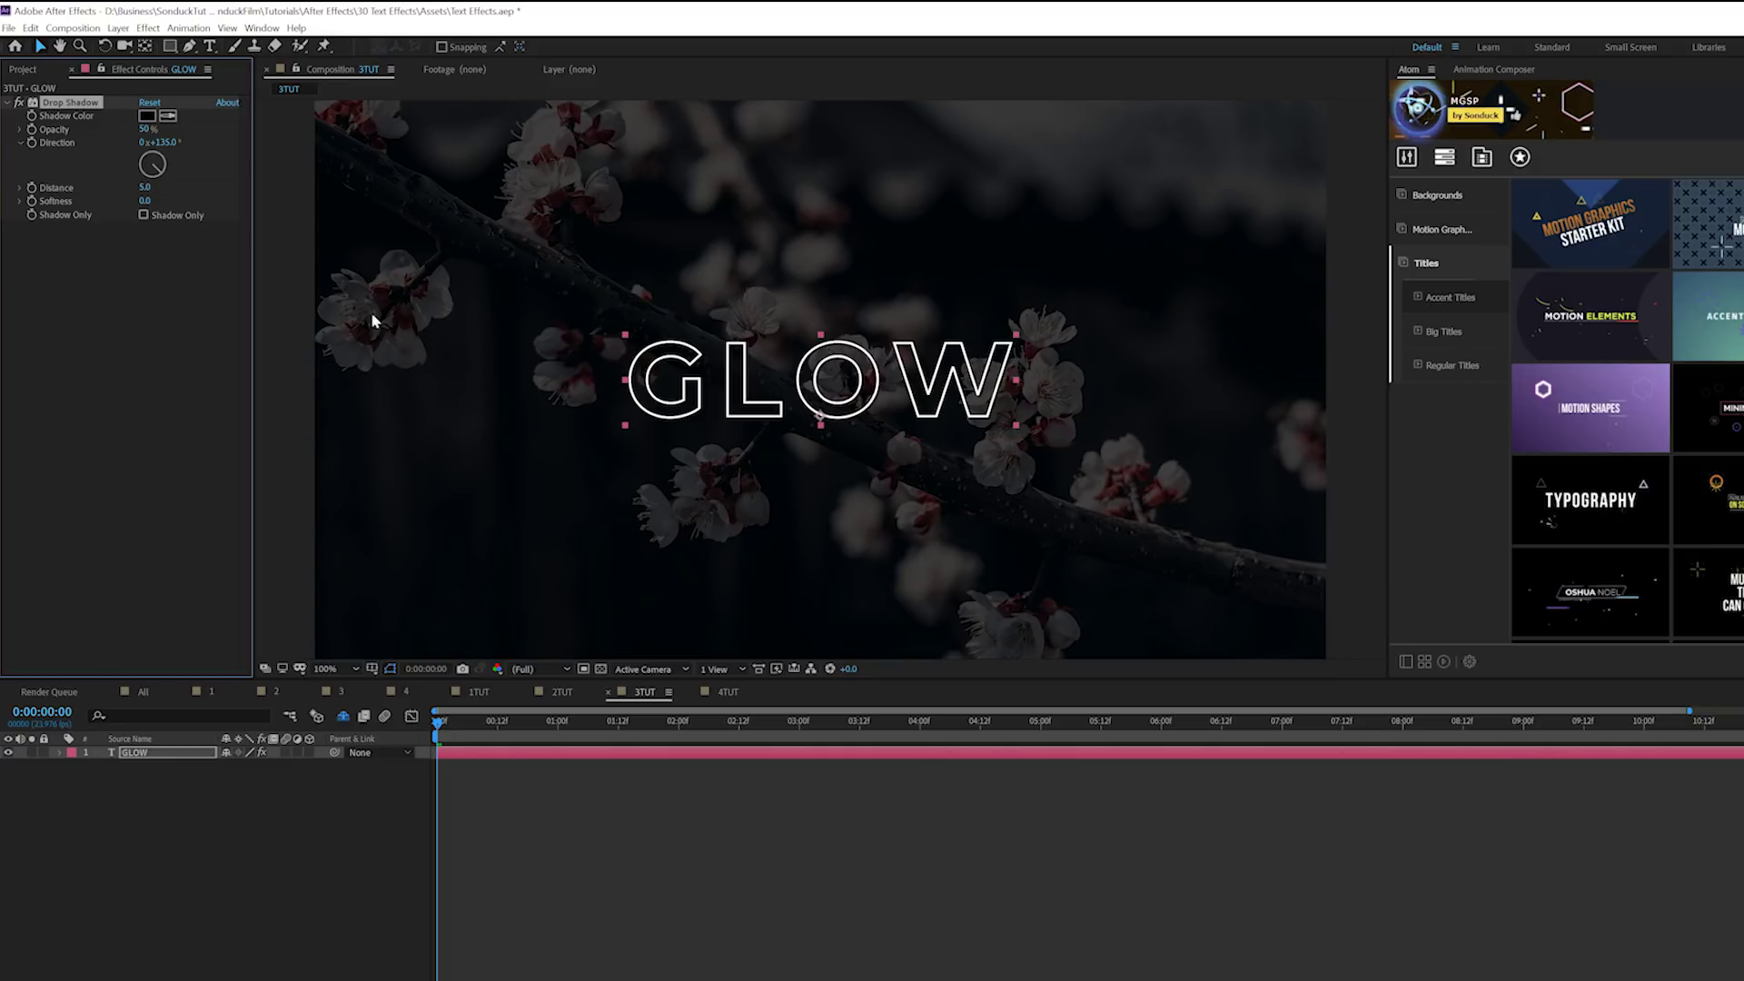
pyautogui.click(148, 116)
pyautogui.moveTo(1103, 654); pyautogui.dragTo(1106, 694)
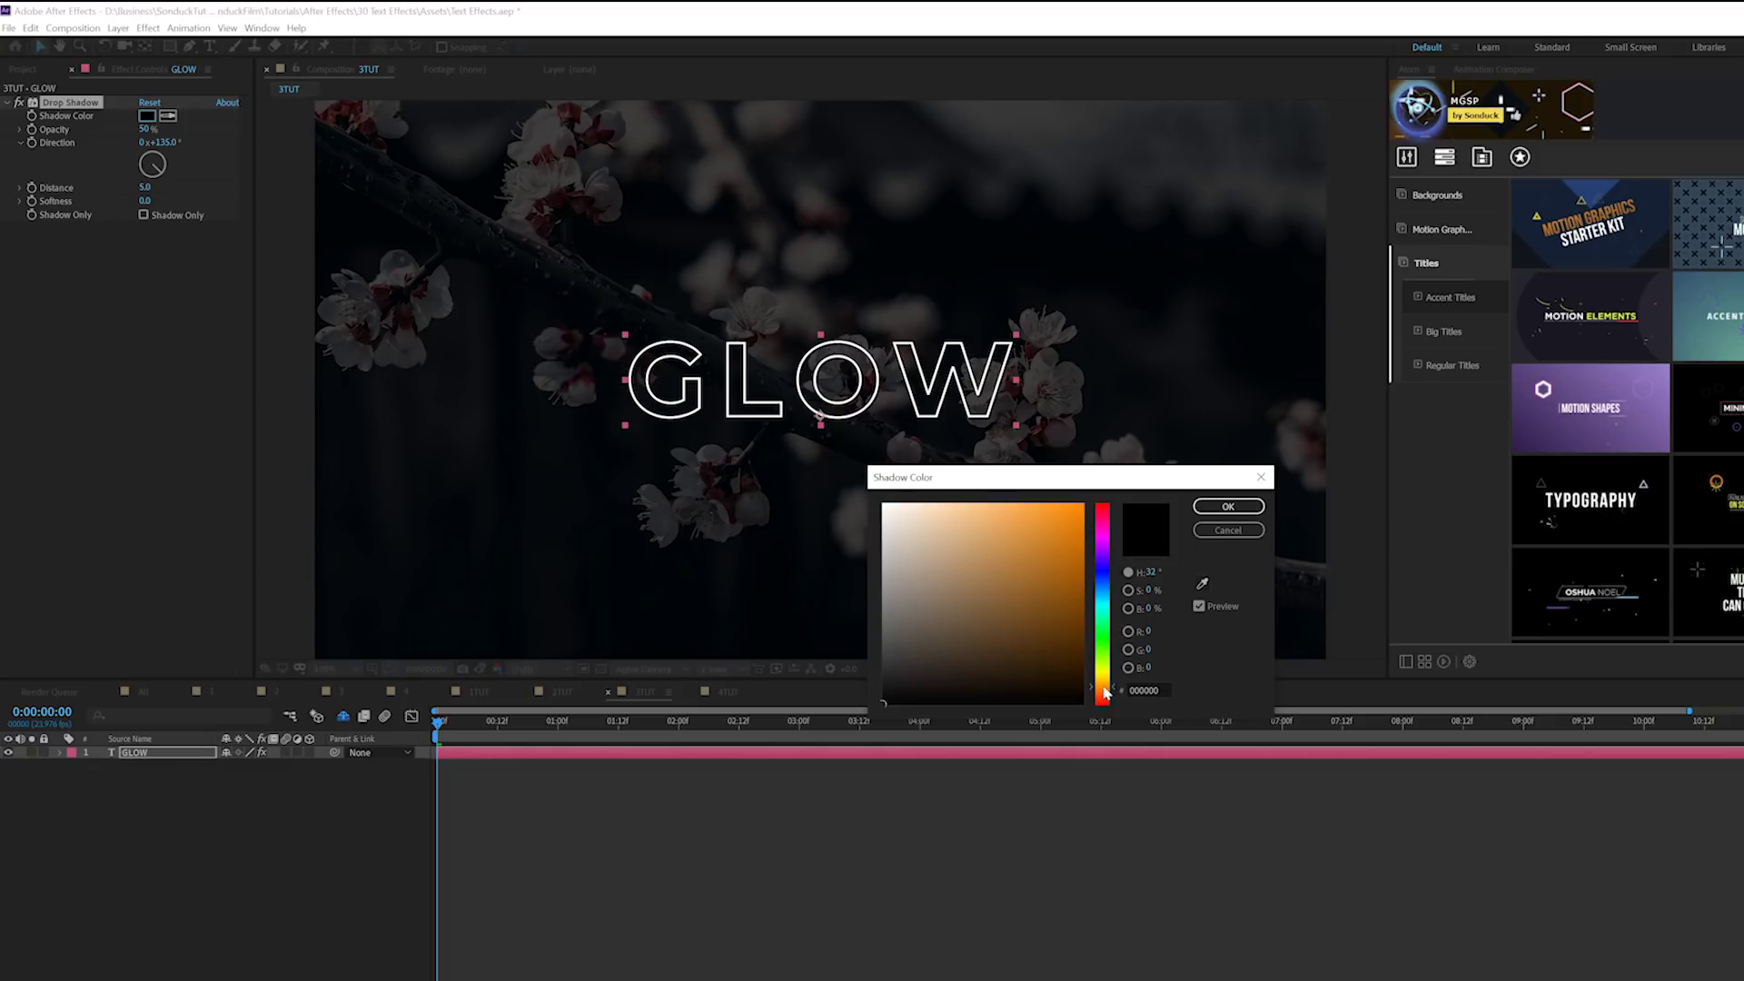
pyautogui.click(1105, 693)
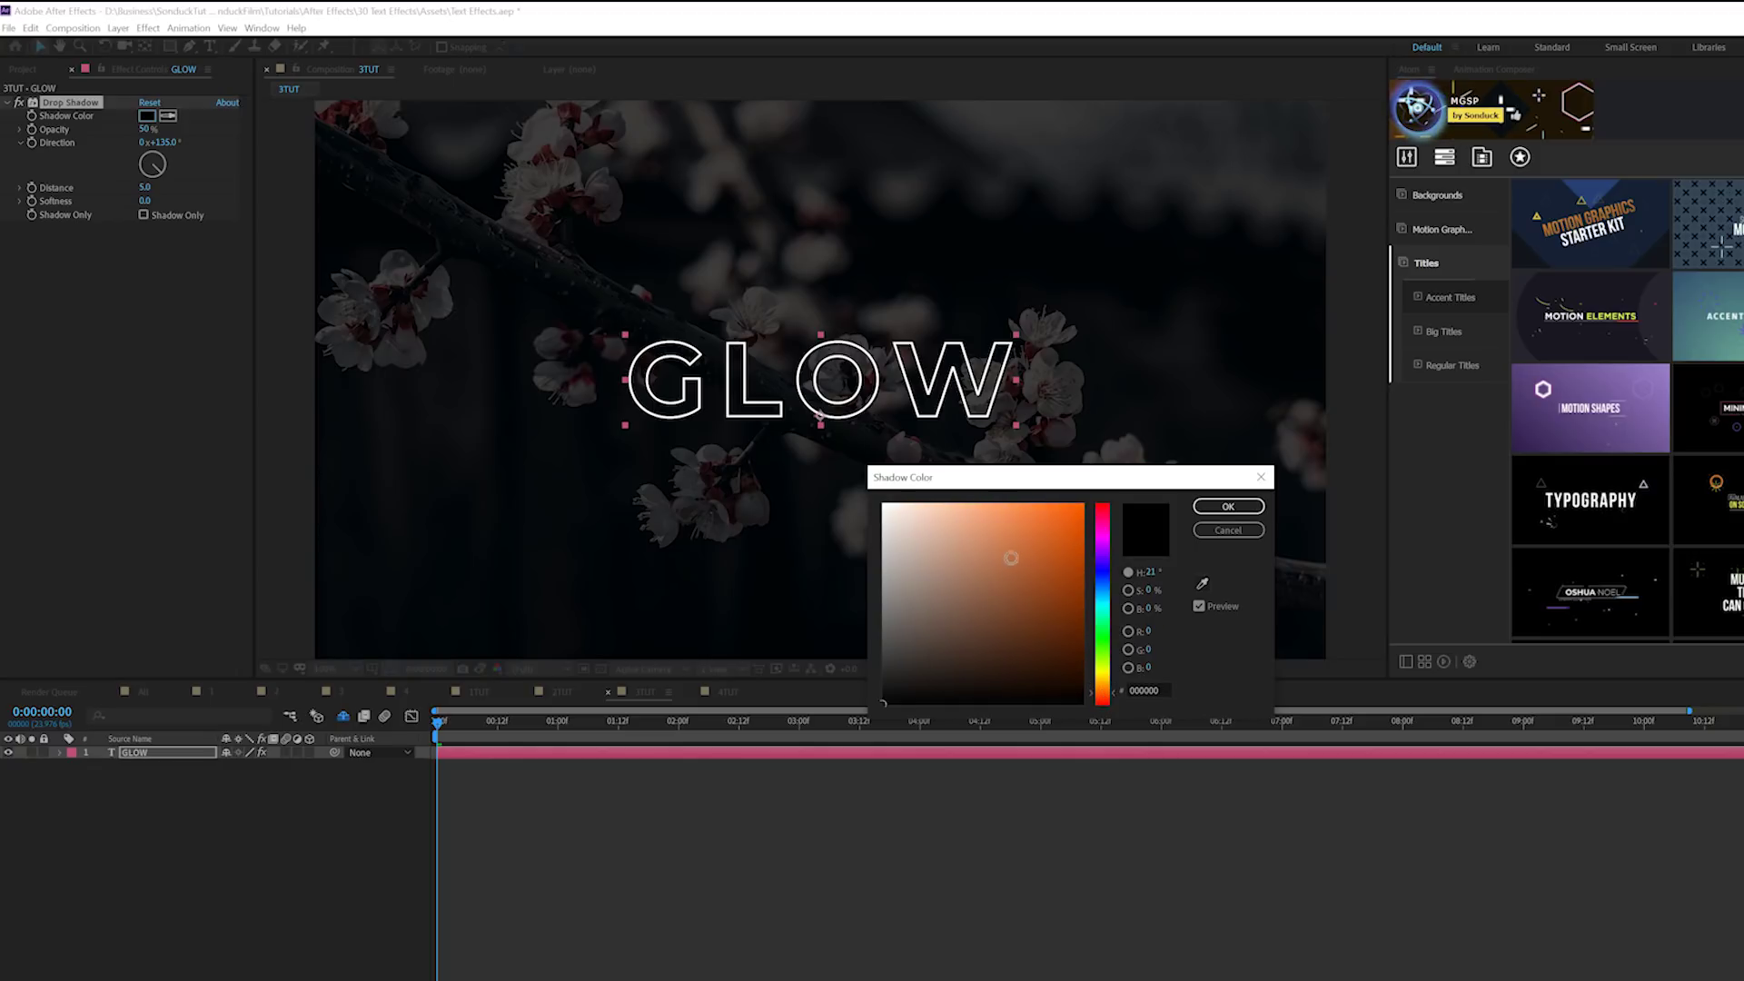
pyautogui.click(1012, 558)
pyautogui.click(1228, 506)
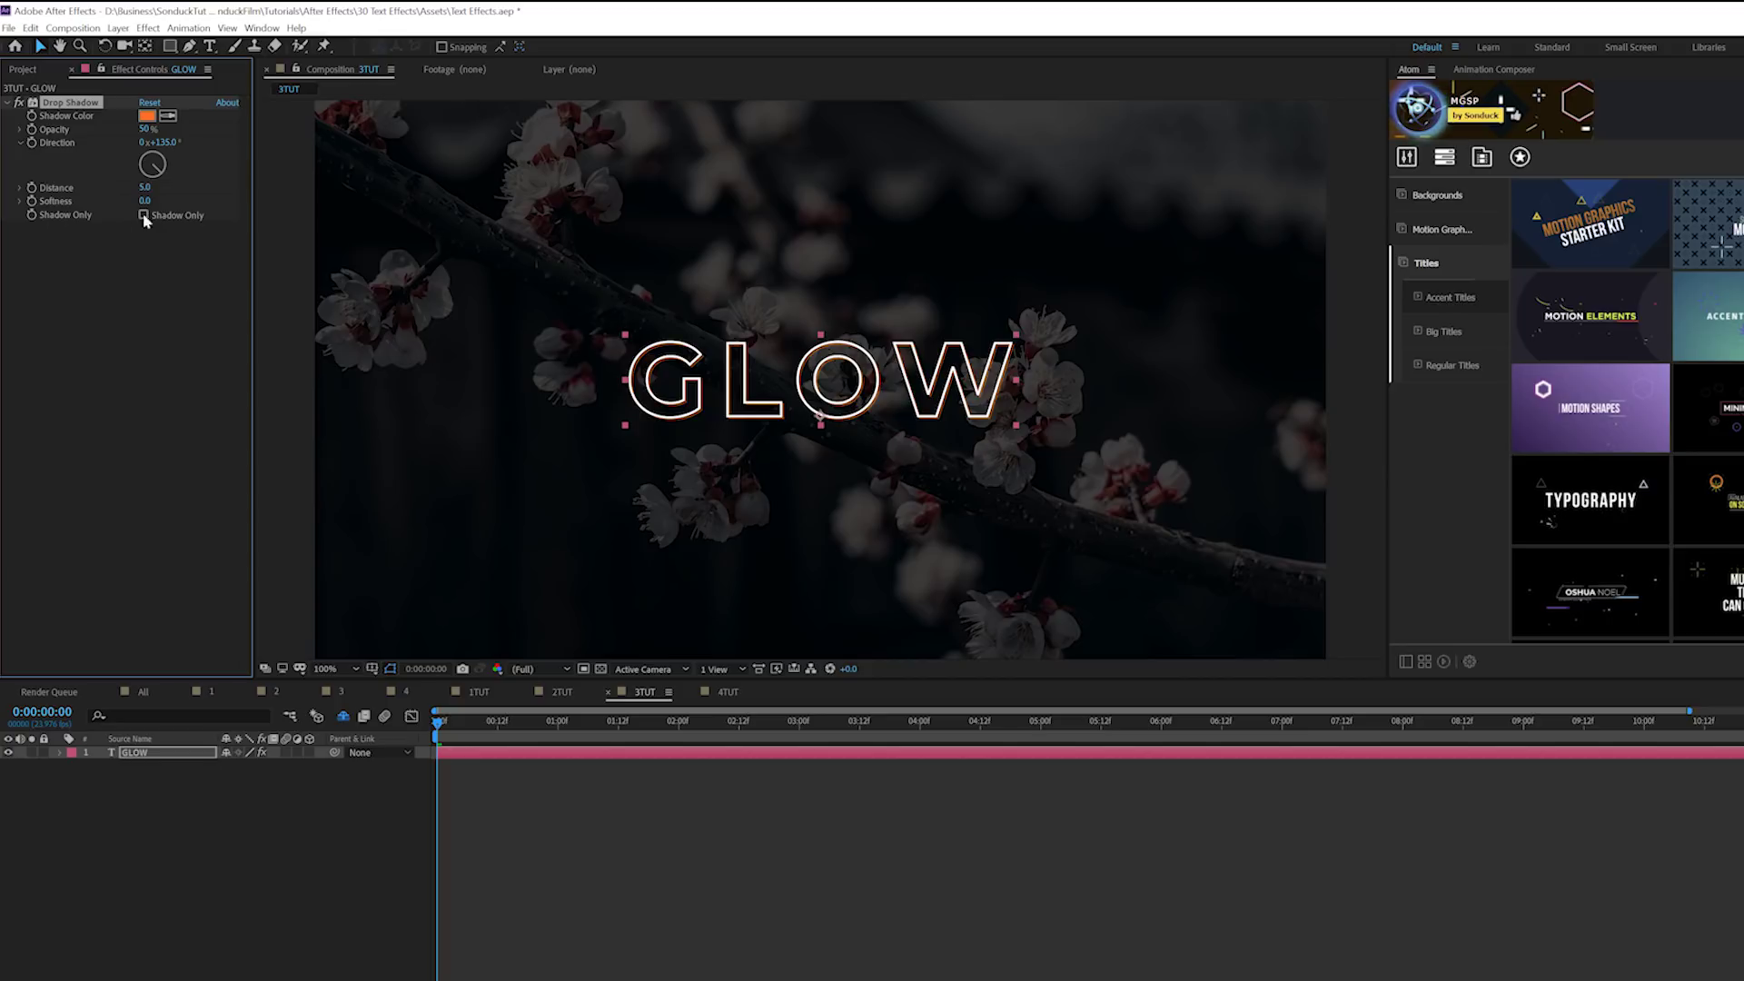
# Set the drop shadow's Distance to 0 and Softness to 20
pyautogui.click(145, 187)
pyautogui.write('0')
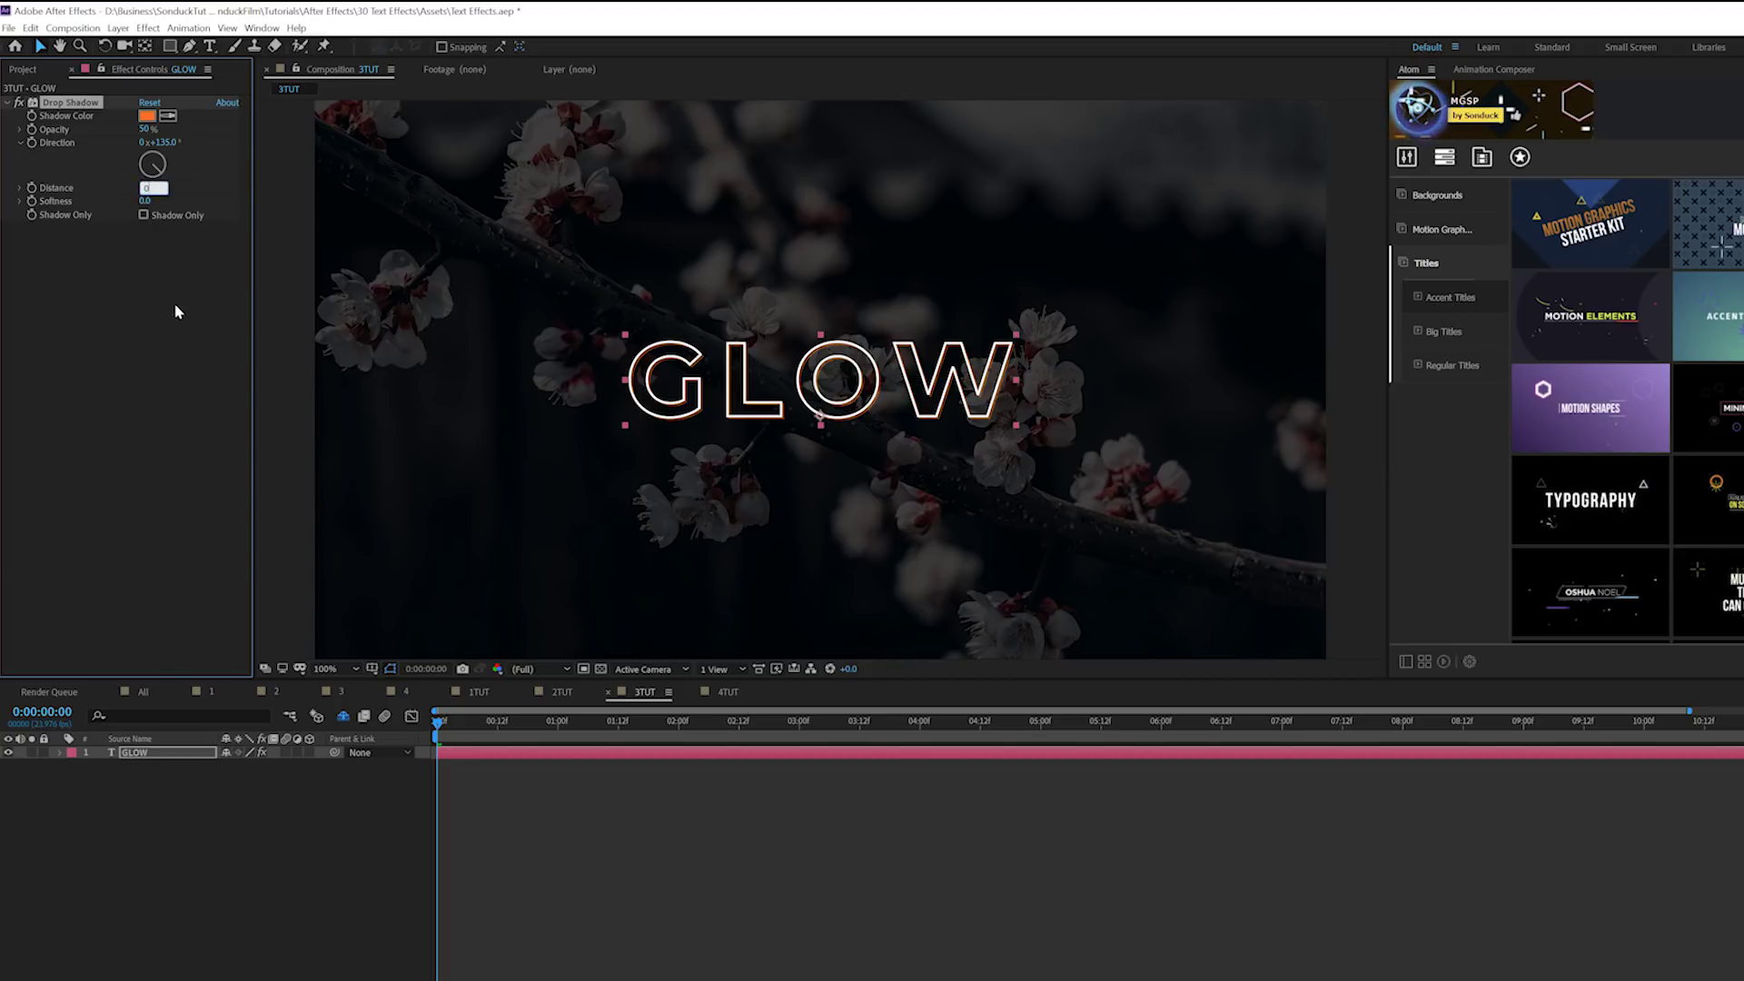
pyautogui.click(169, 263)
pyautogui.click(144, 201)
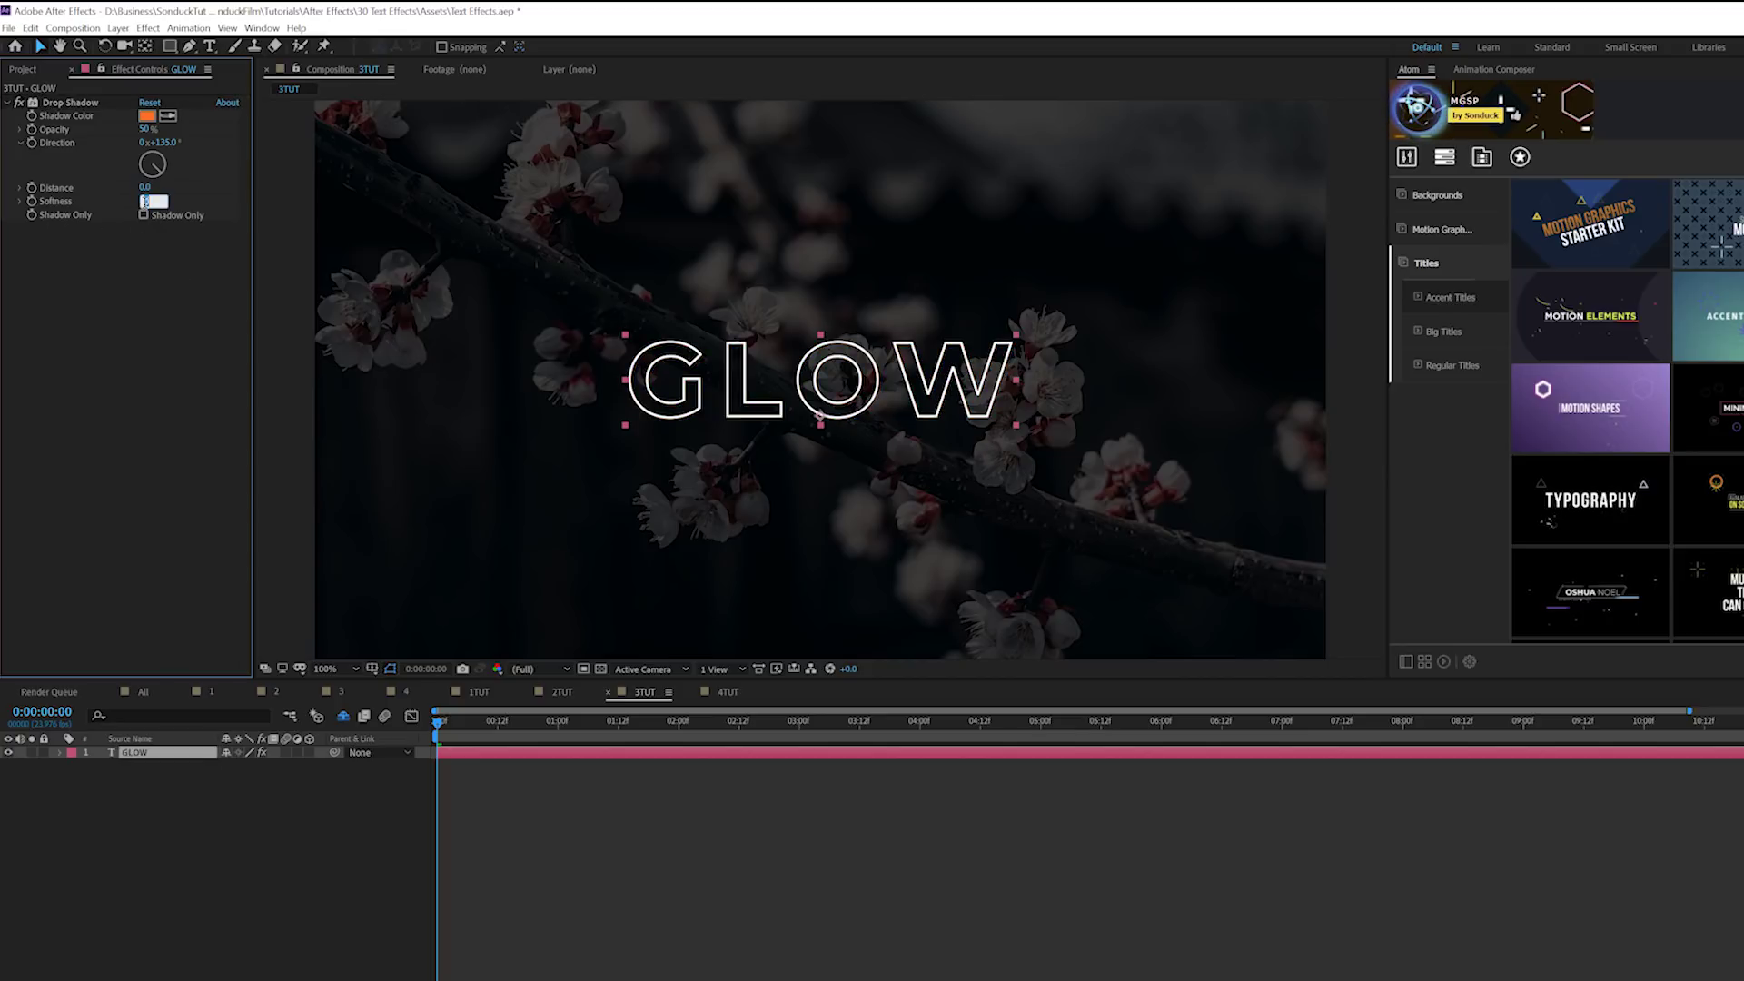
pyautogui.write('20')
pyautogui.click(143, 330)
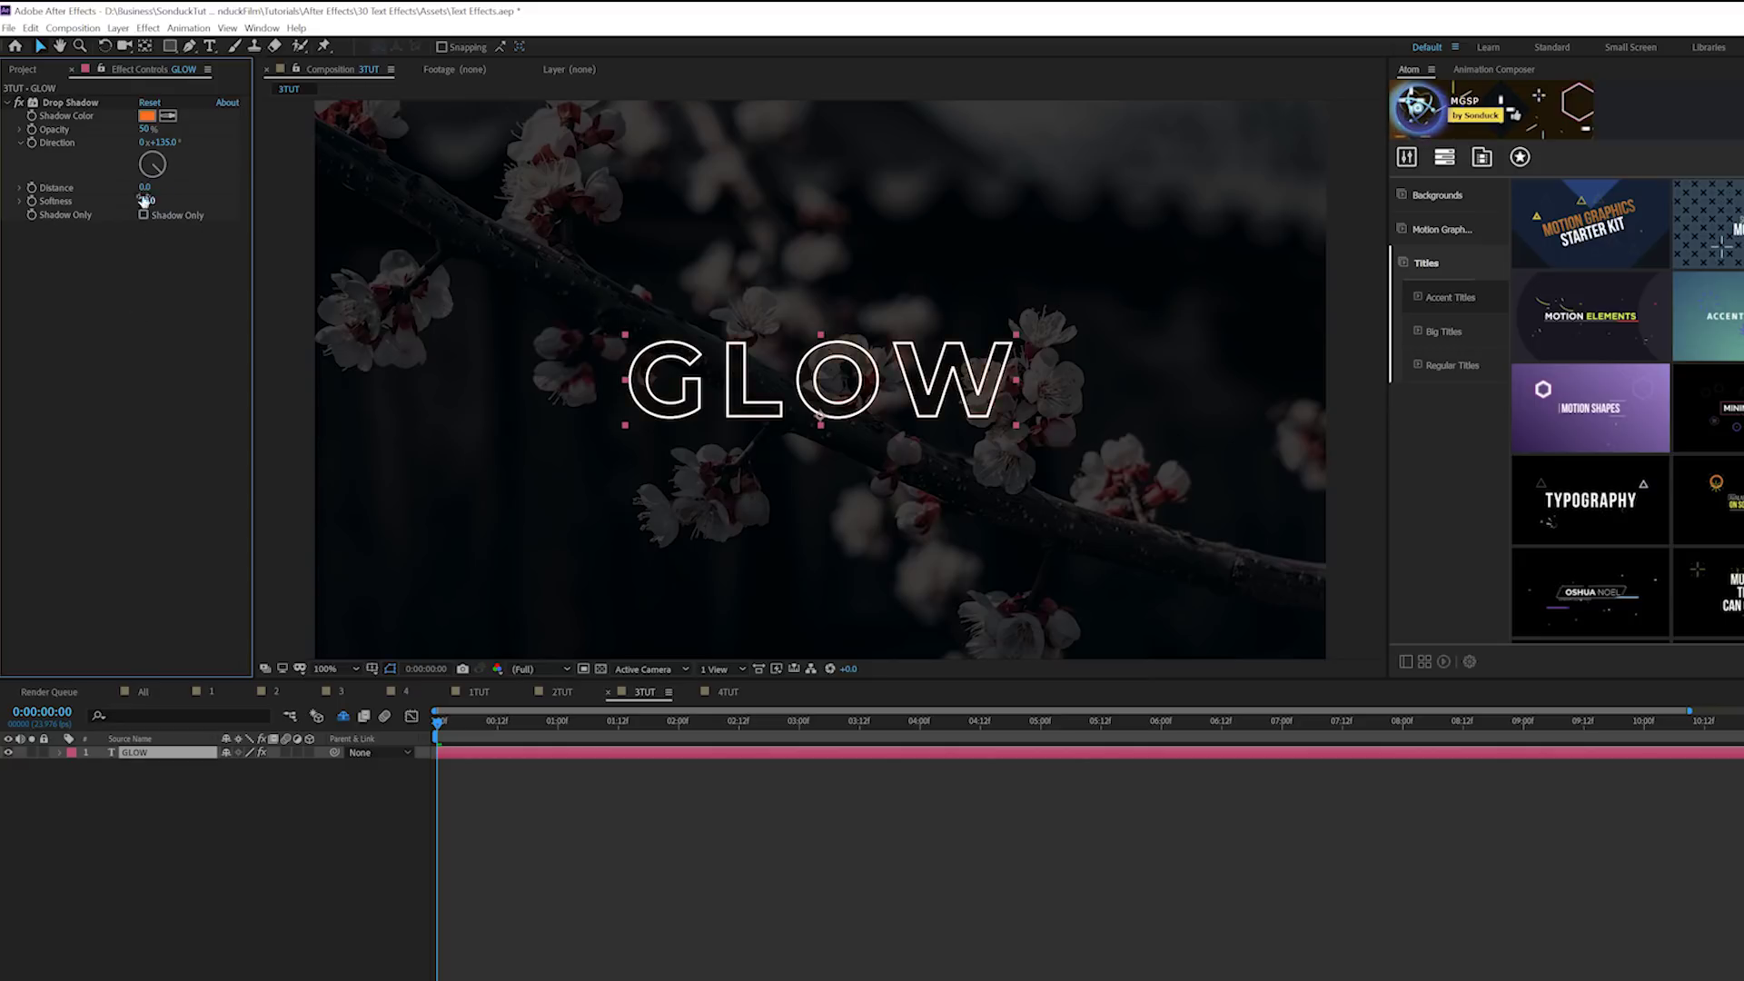
# Duplicate the drop shadow with Softness 82 and collapse both shadow effects
pyautogui.click(79, 104)
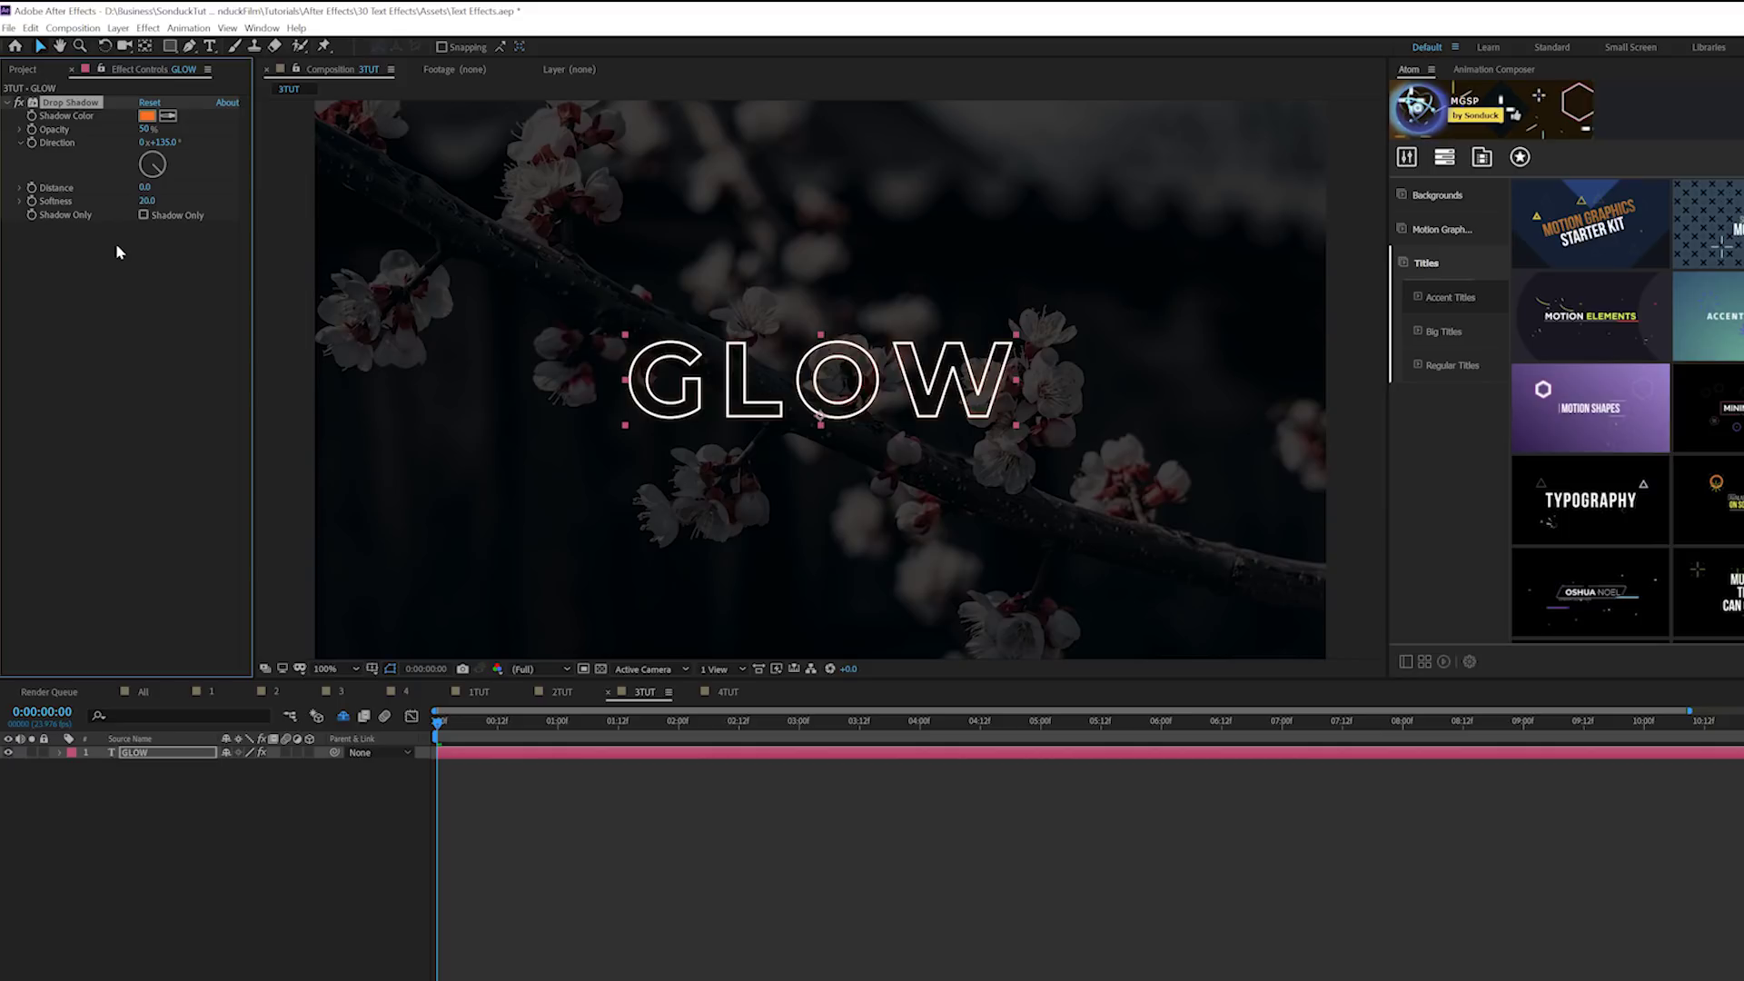
pyautogui.hotkey('ctrl', 'd')
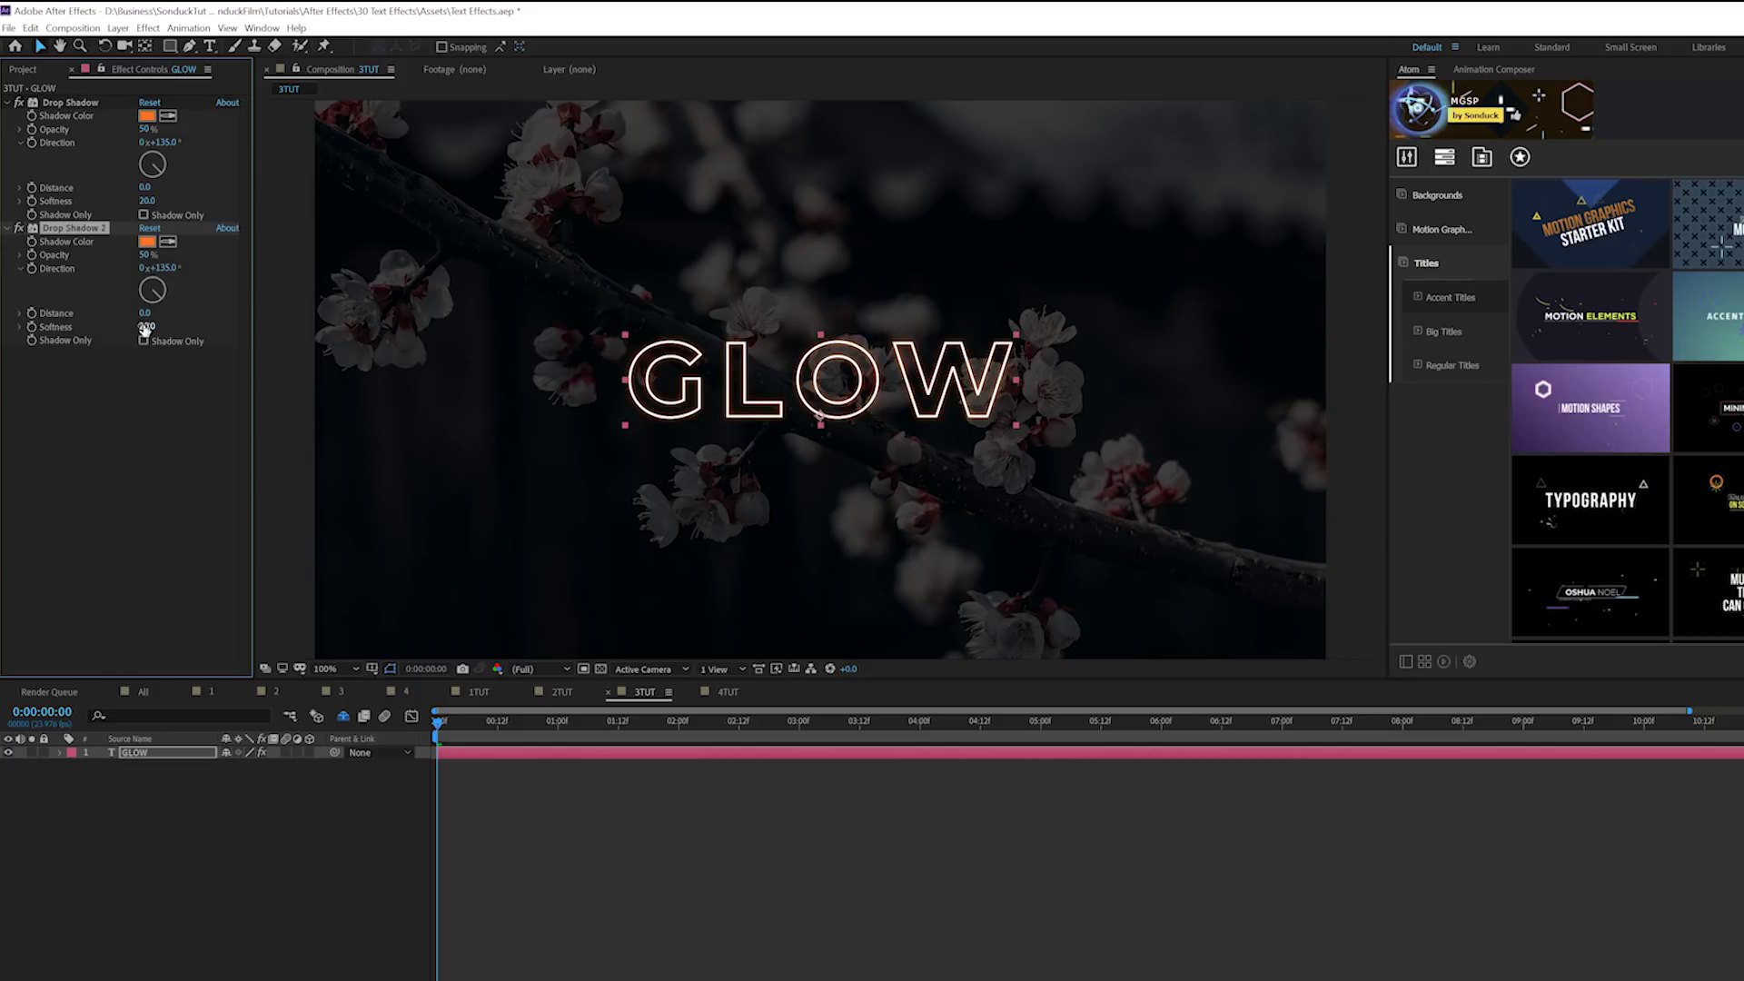
pyautogui.moveTo(225, 327); pyautogui.dragTo(196, 328)
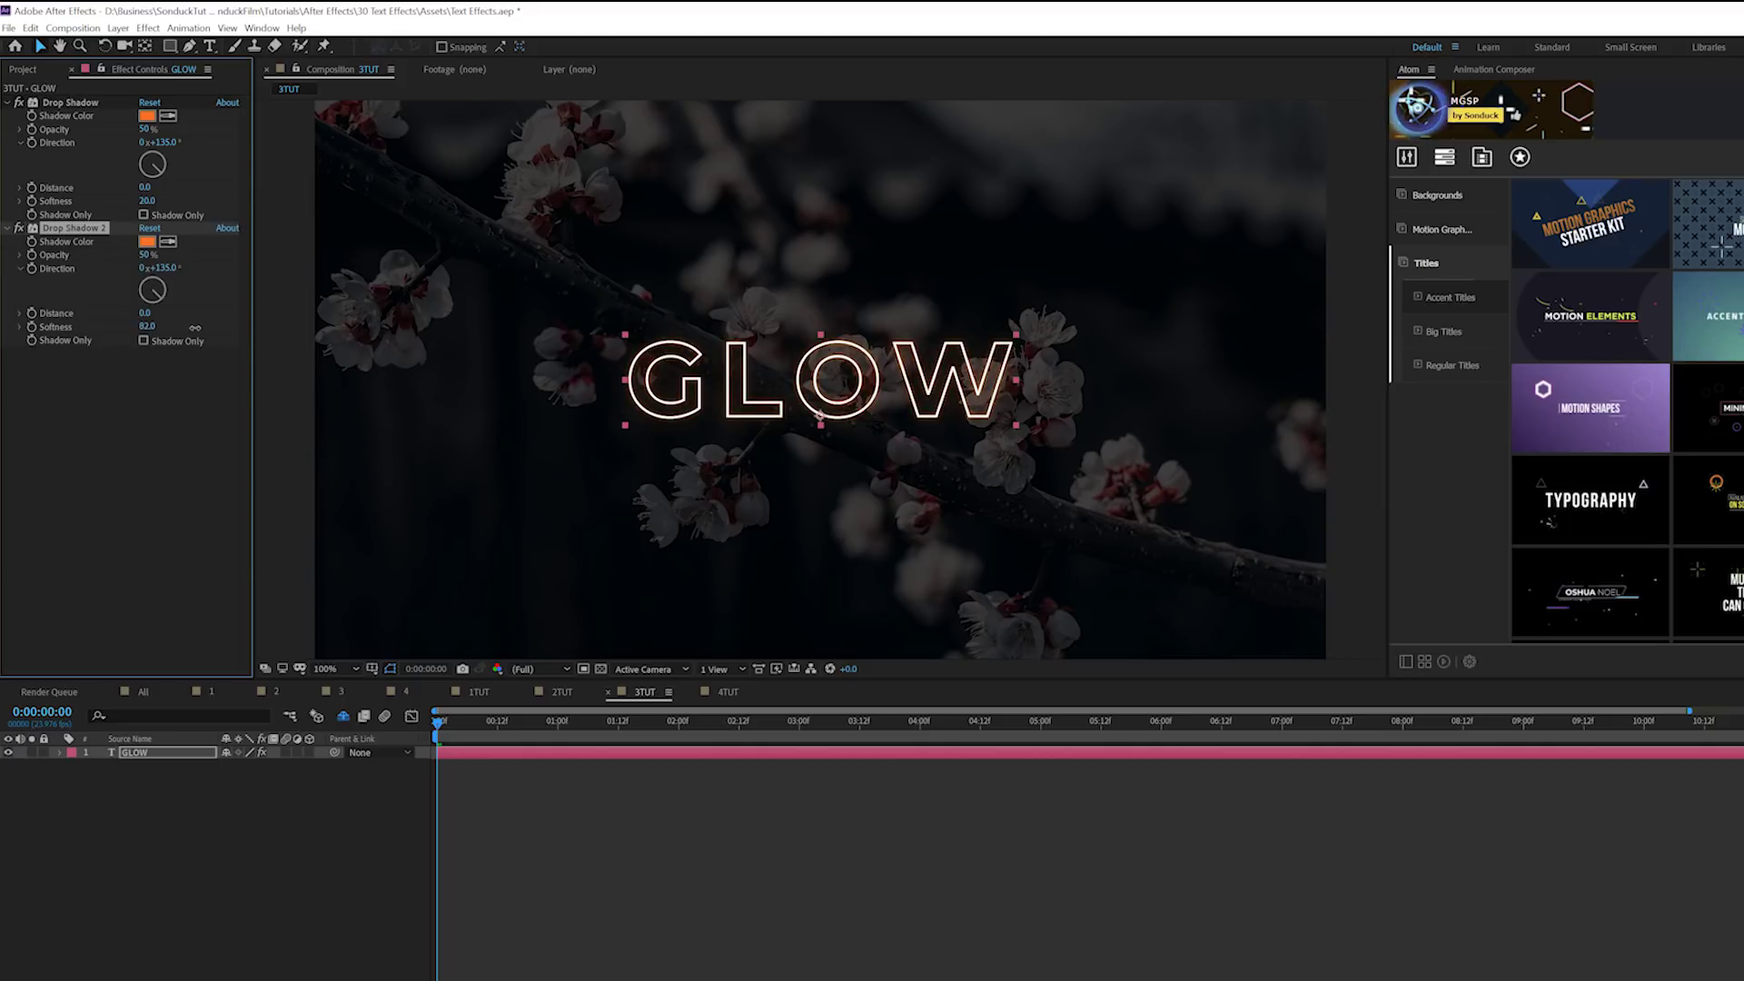
pyautogui.click(185, 480)
pyautogui.press('.')
pyautogui.press('.')
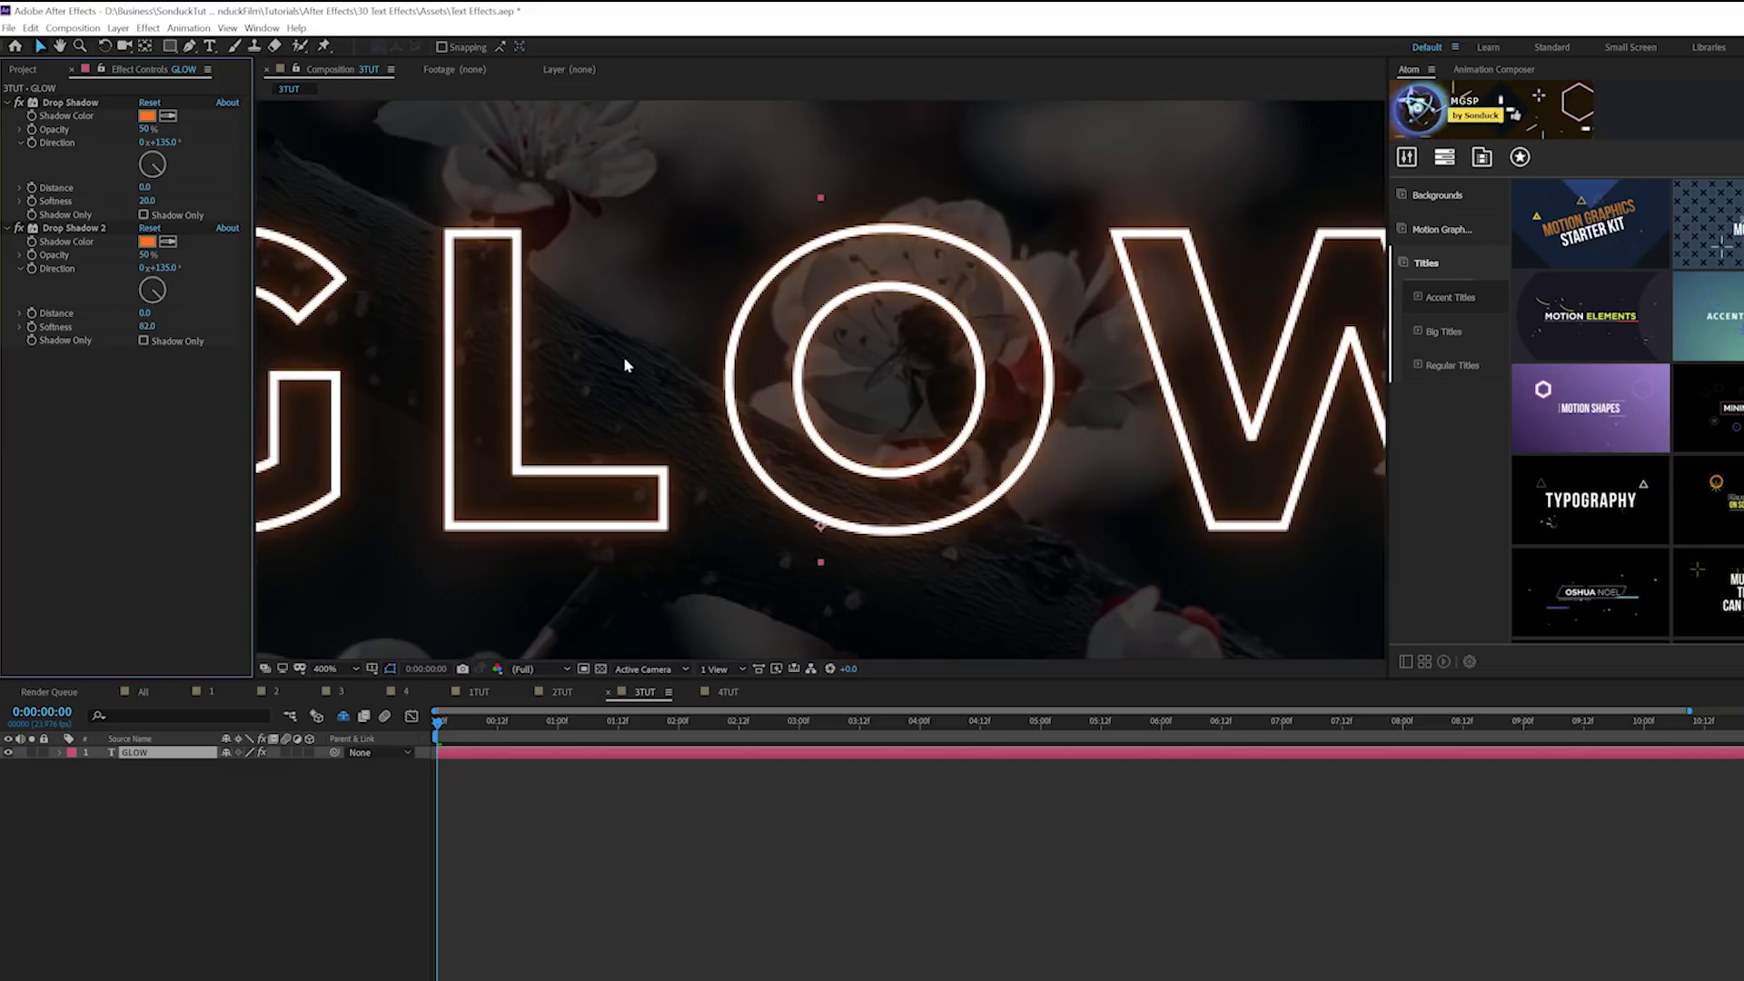
pyautogui.press(',')
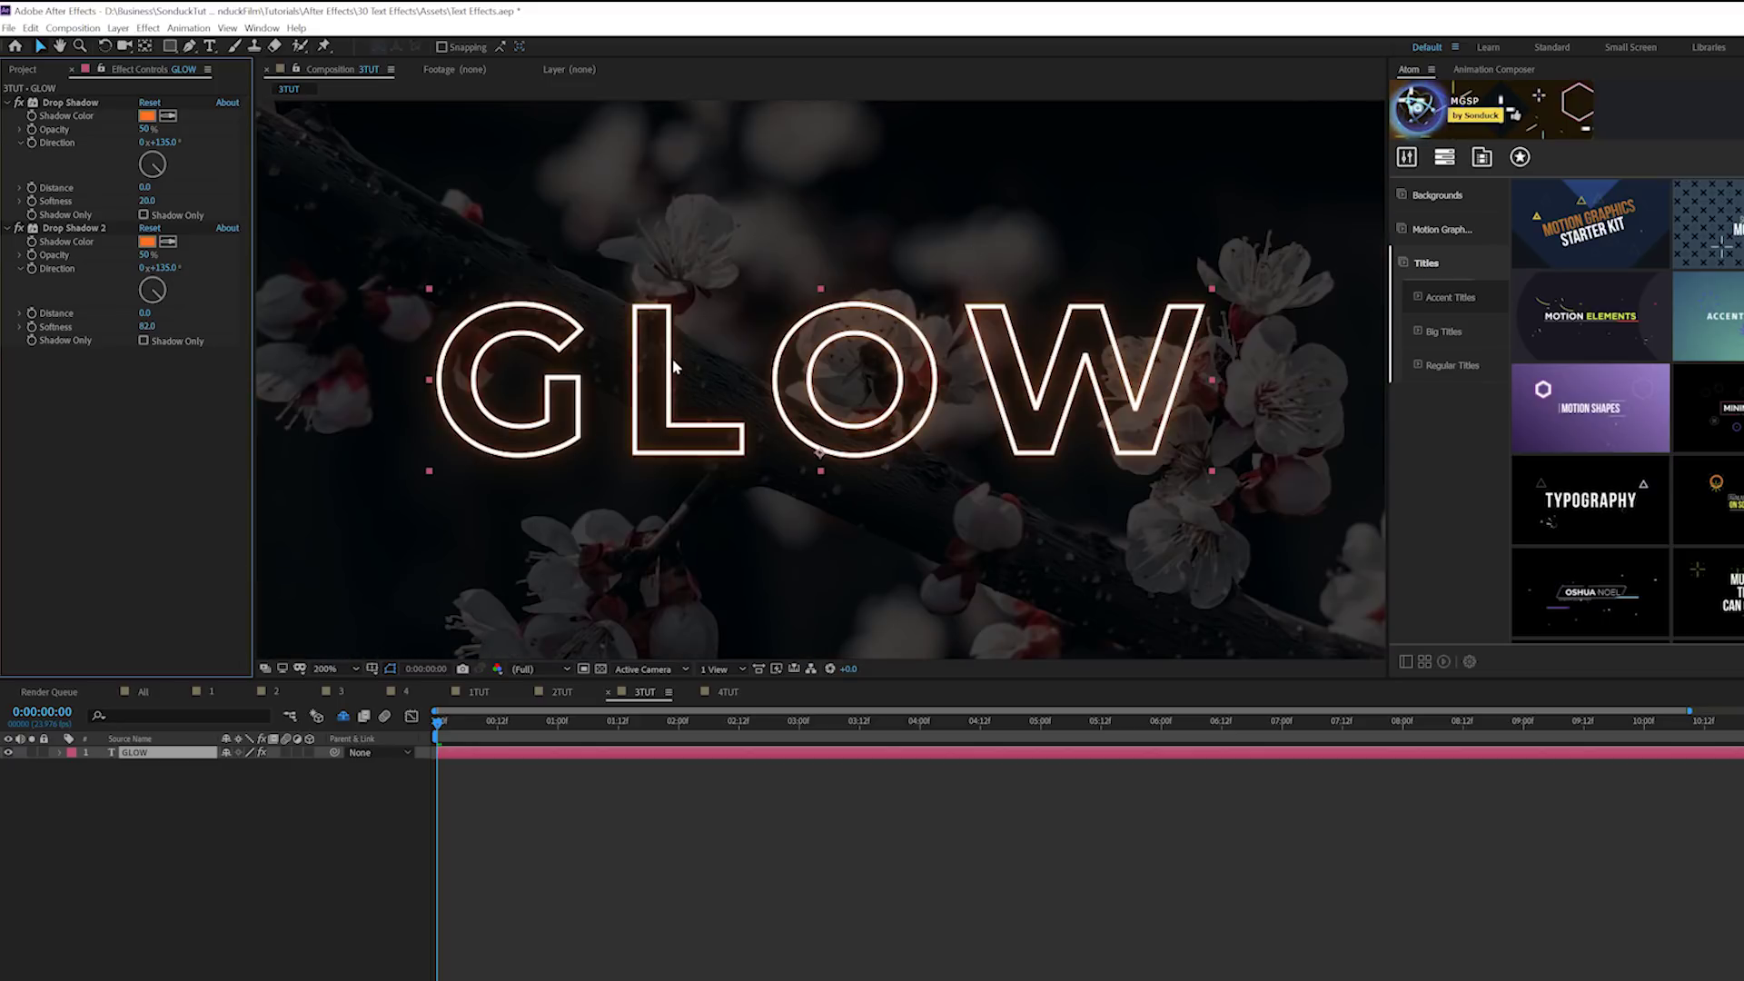
pyautogui.click(7, 104)
pyautogui.click(7, 117)
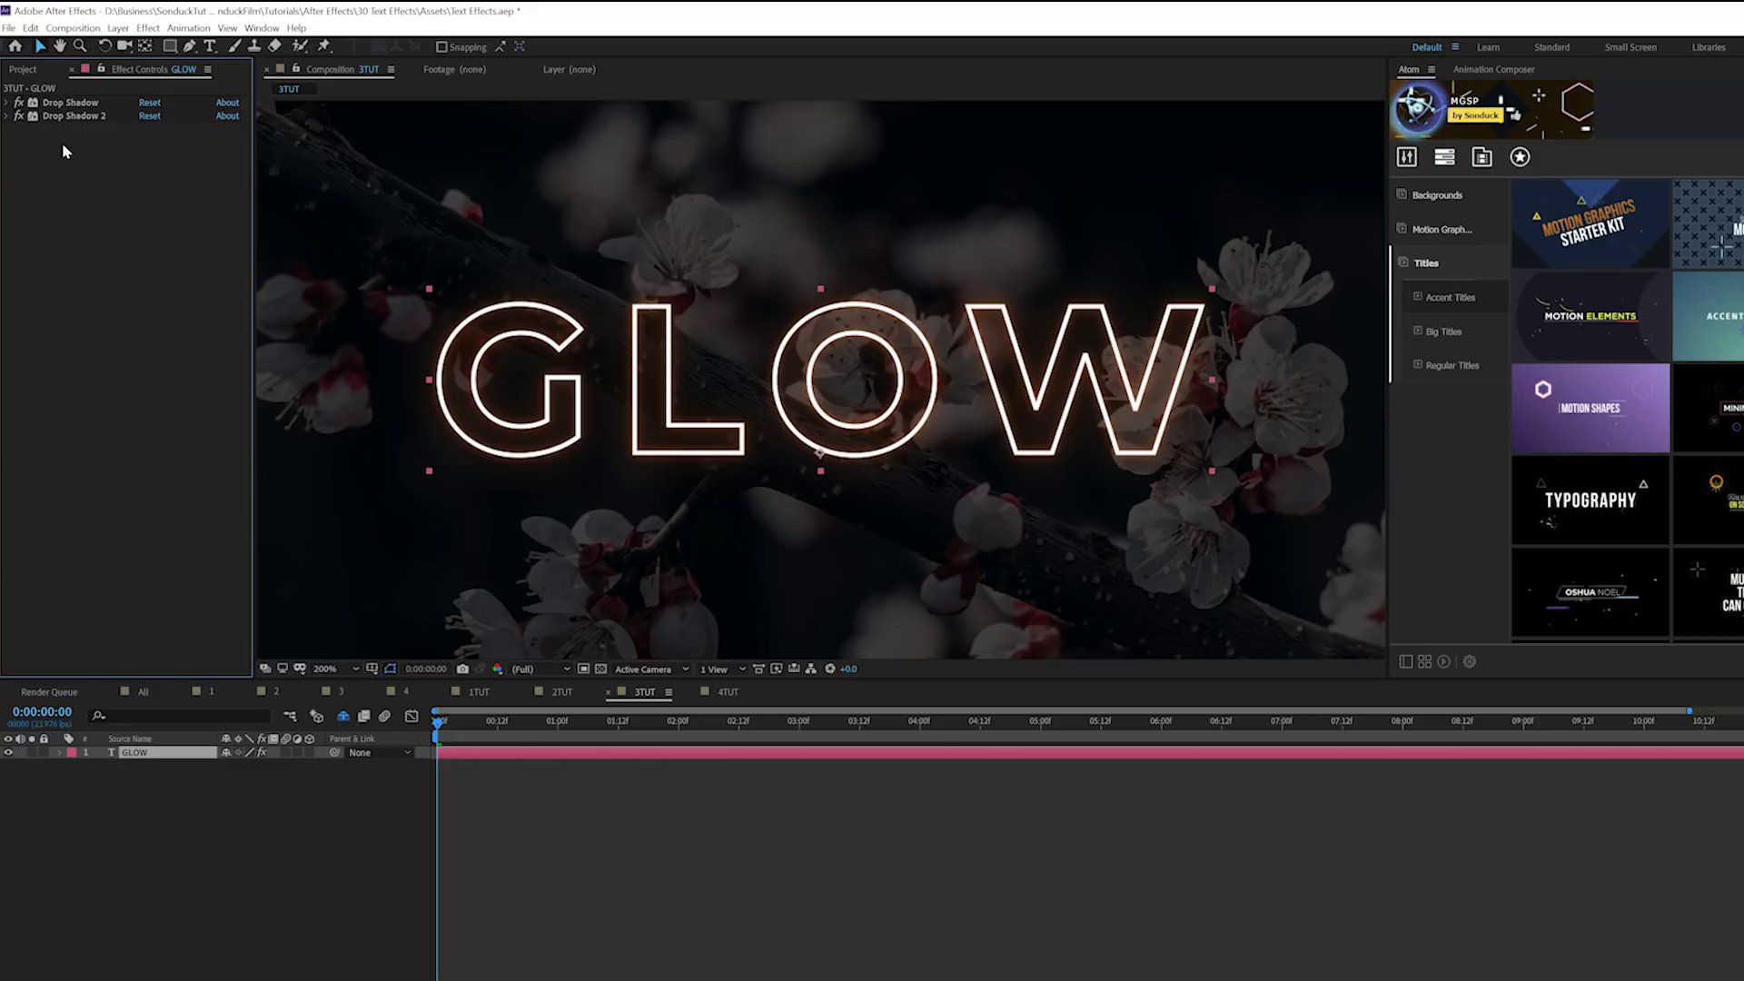
pyautogui.click(147, 27)
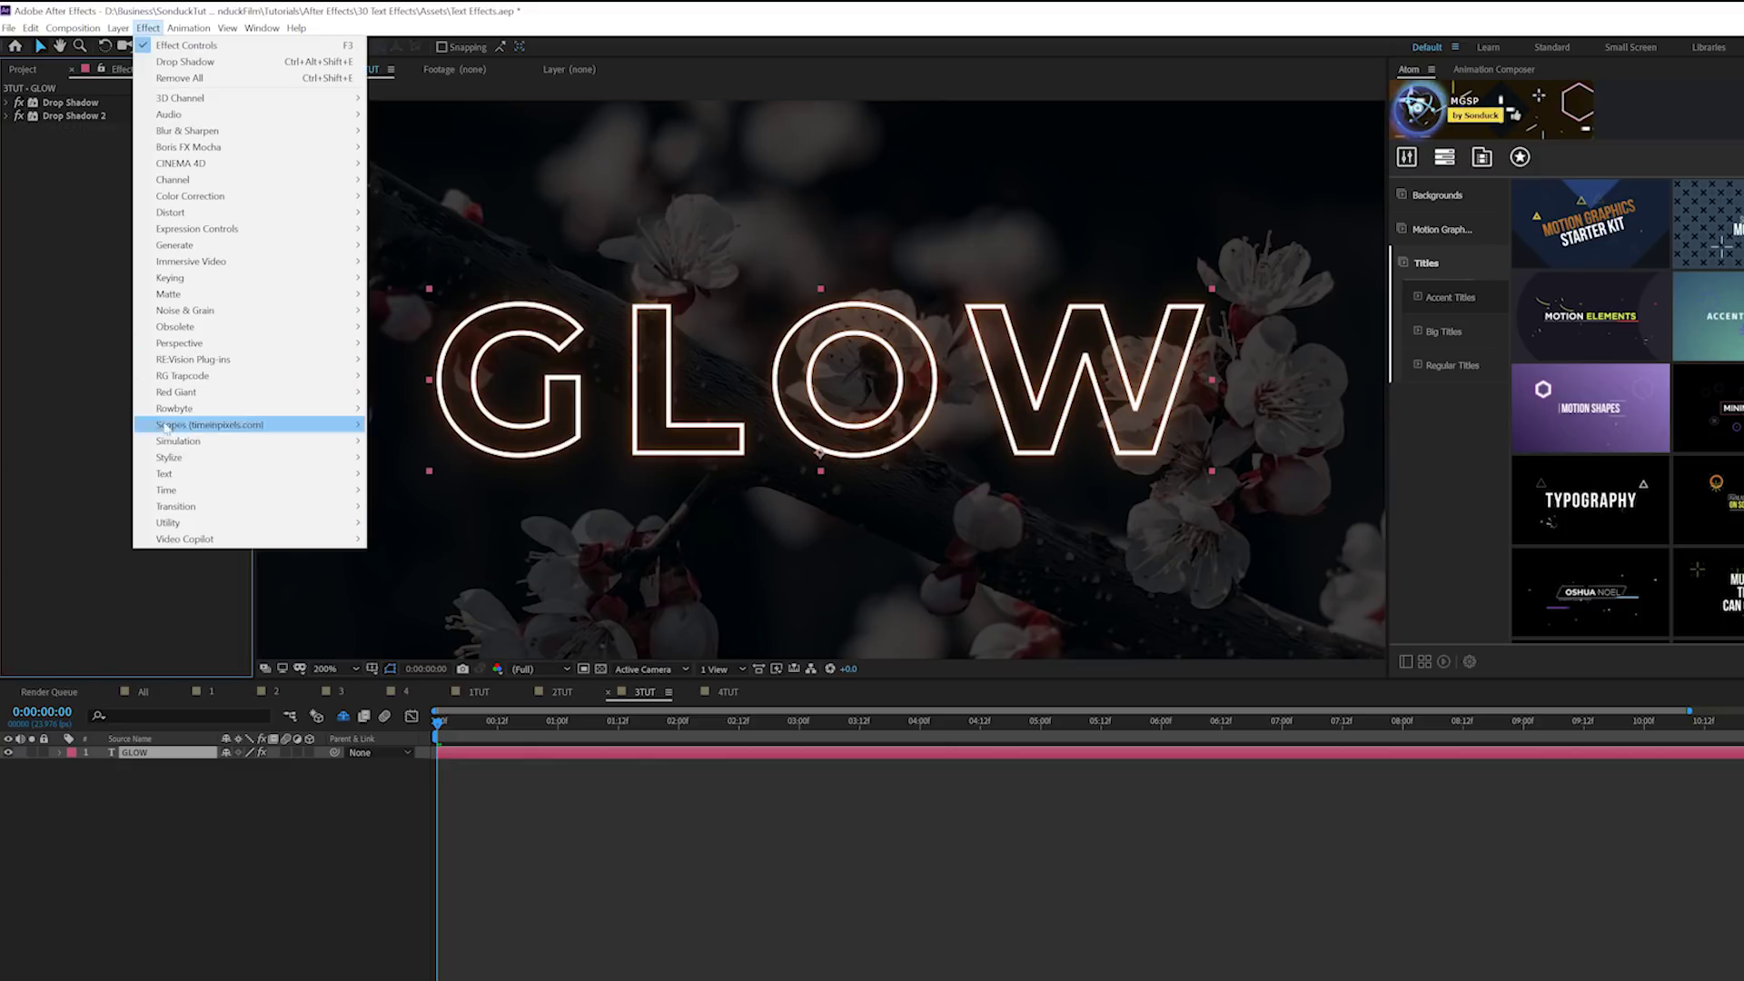
# Add a Glow at intensity 2.5 with orange A & B colours, then duplicate it with radius 137
pyautogui.moveTo(173, 457)
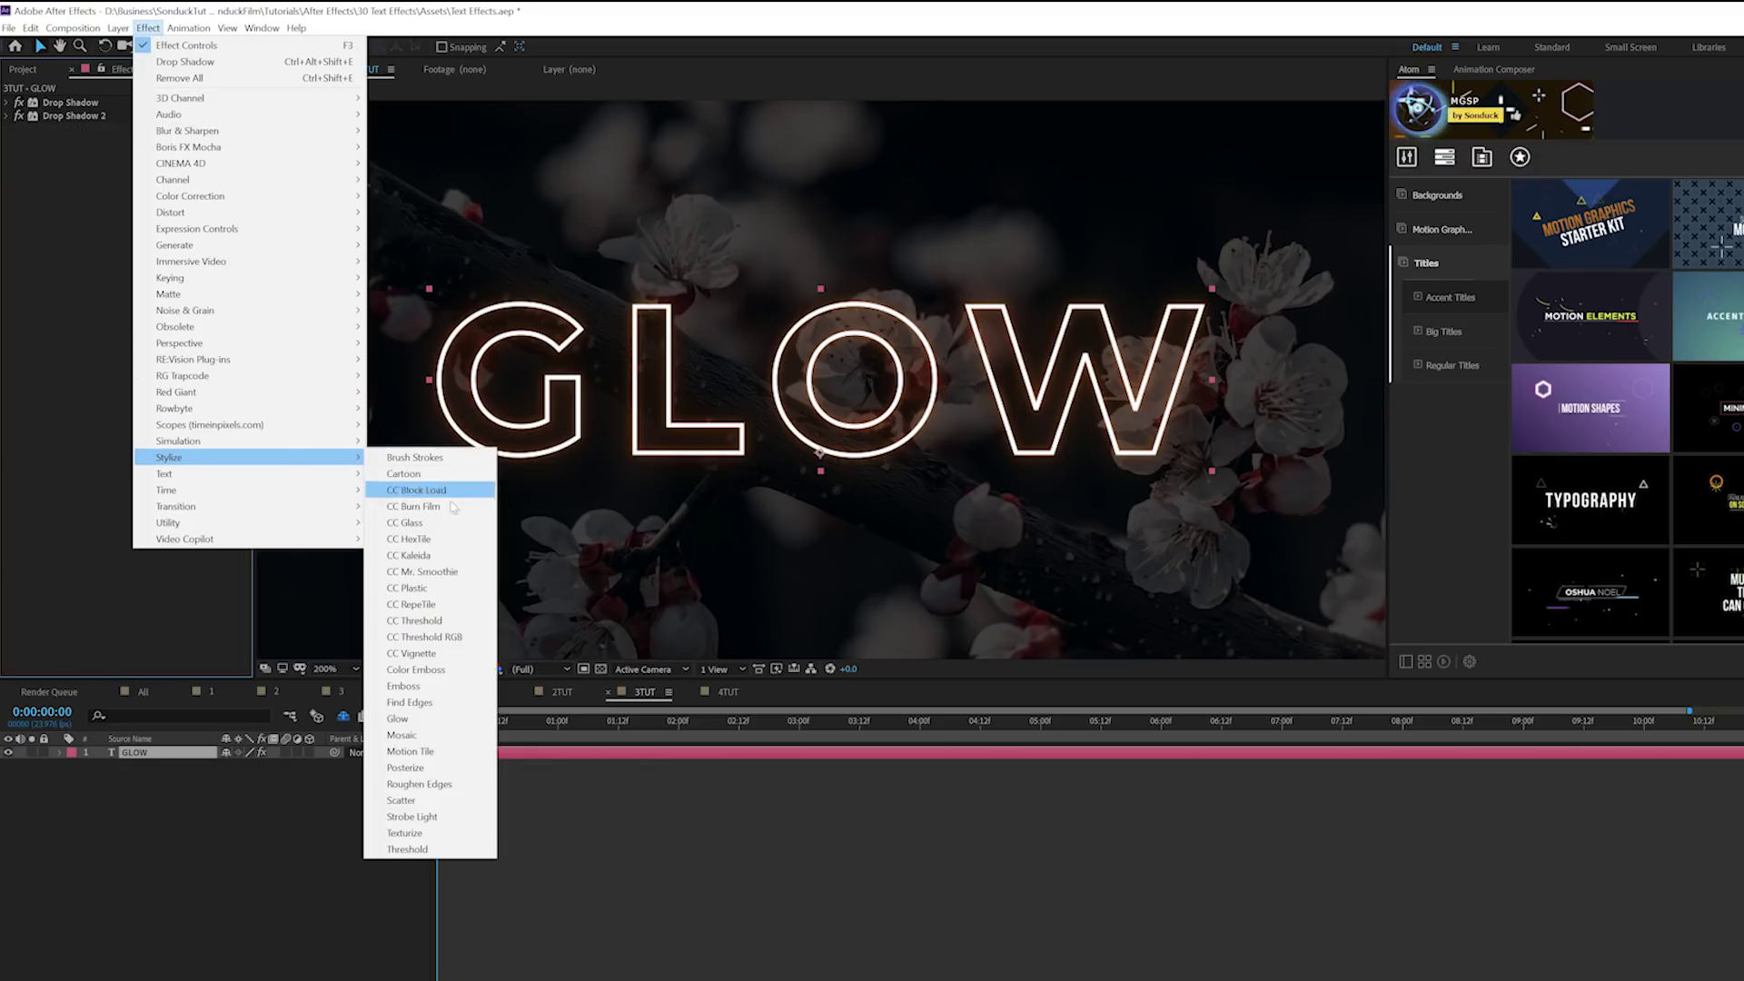
pyautogui.click(400, 720)
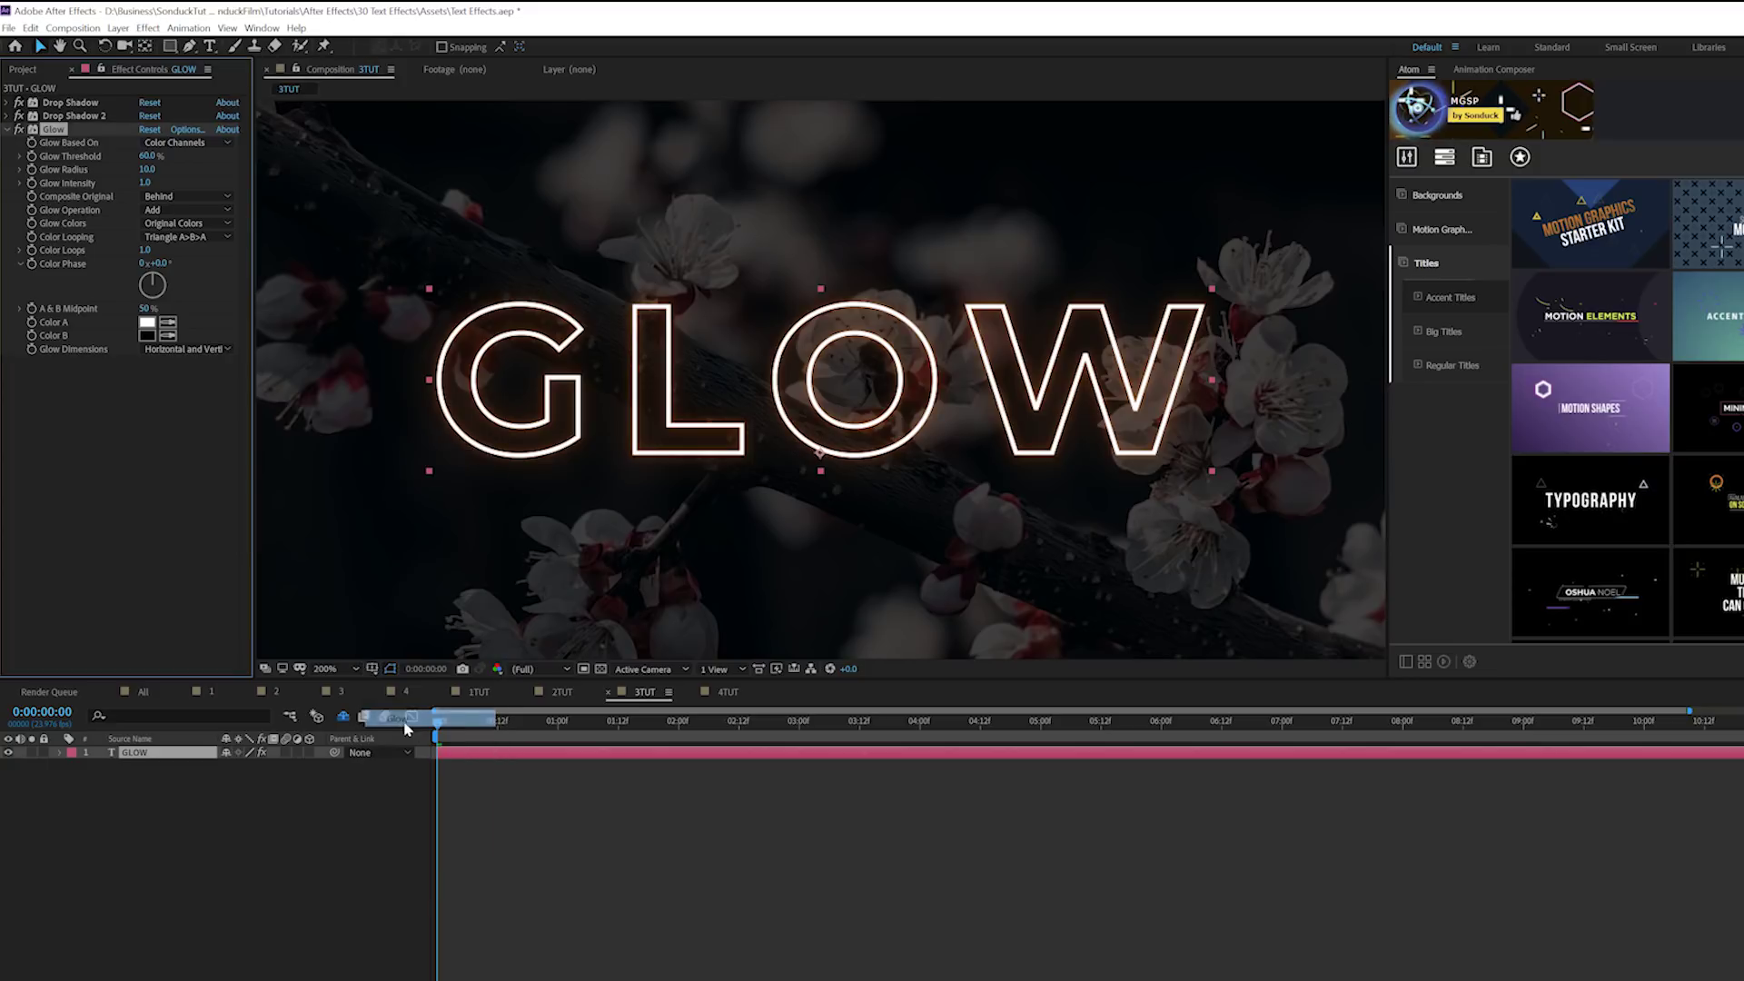
pyautogui.click(145, 183)
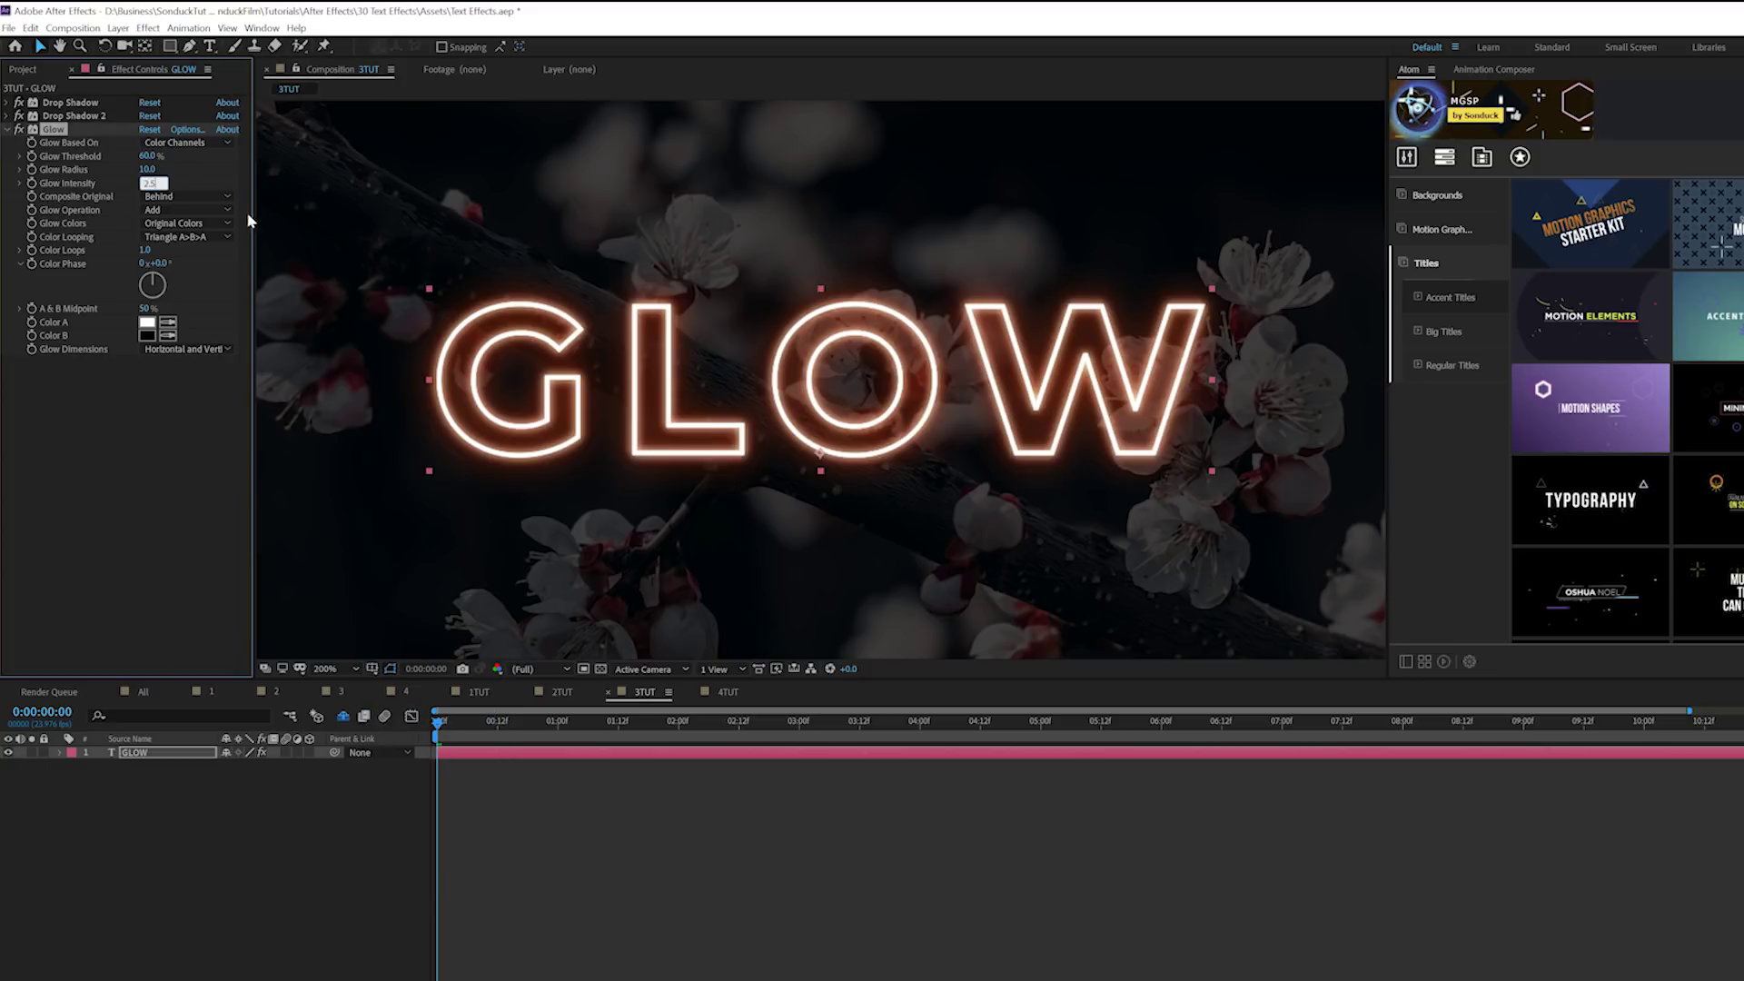
pyautogui.write('2.5')
pyautogui.press('Return')
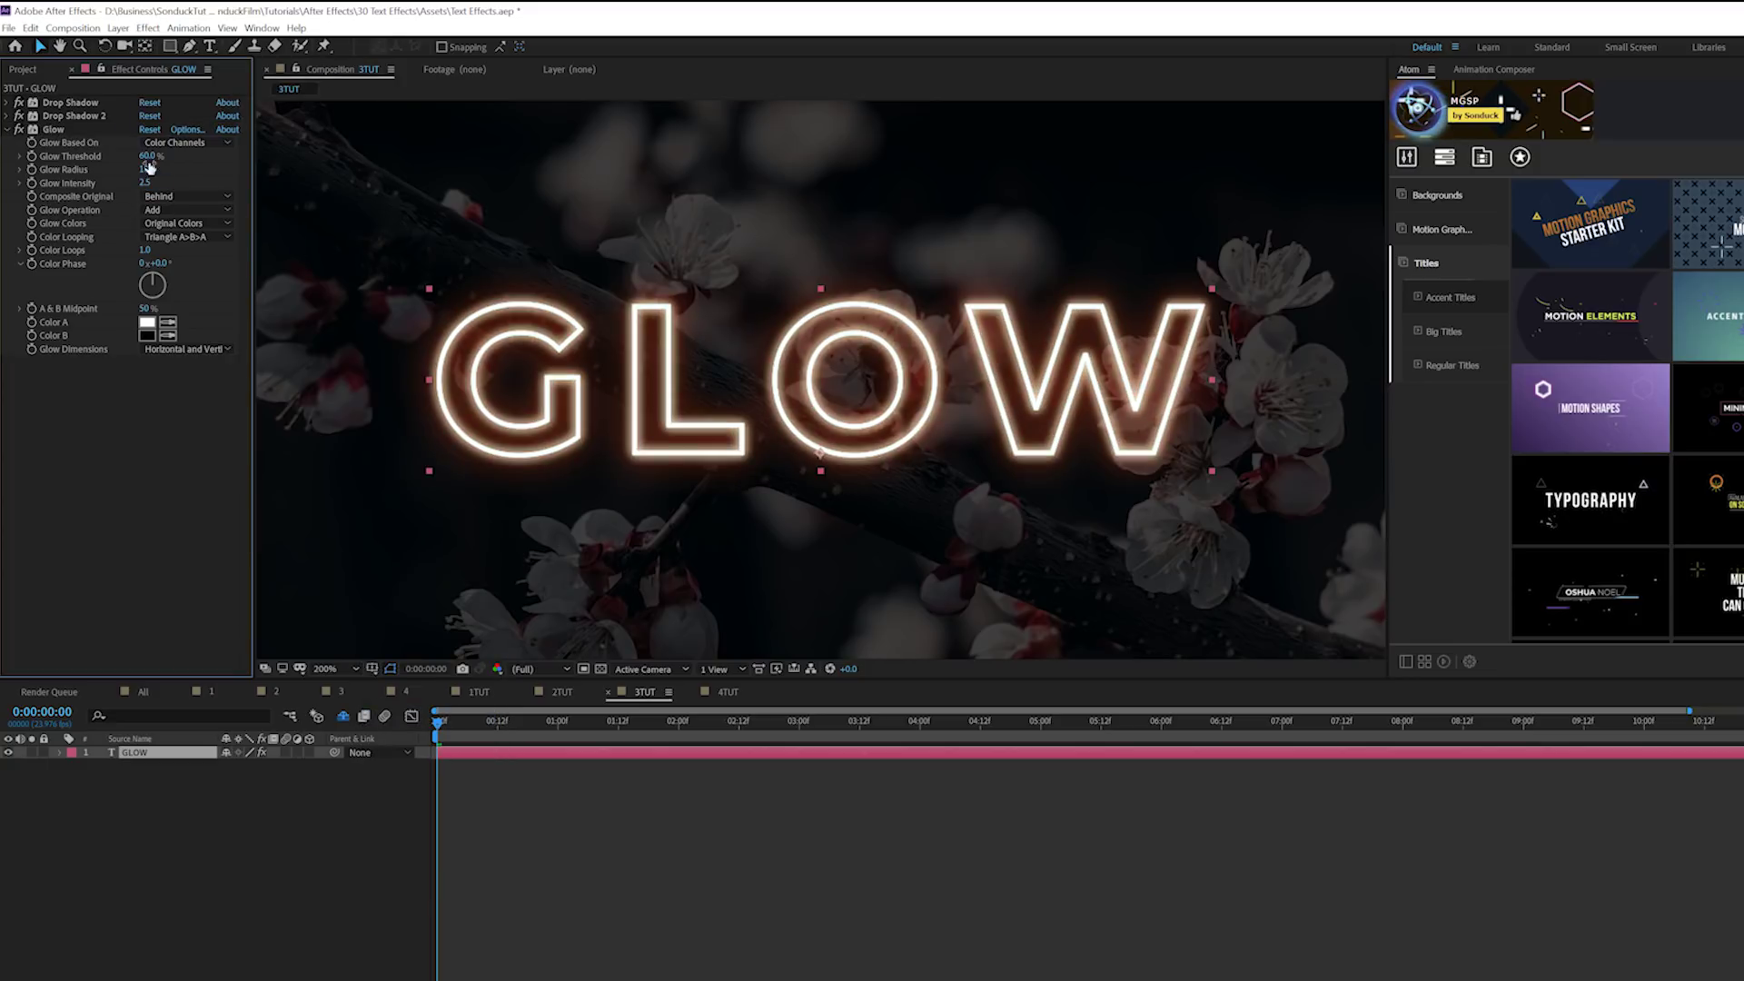
pyautogui.click(168, 223)
pyautogui.click(185, 249)
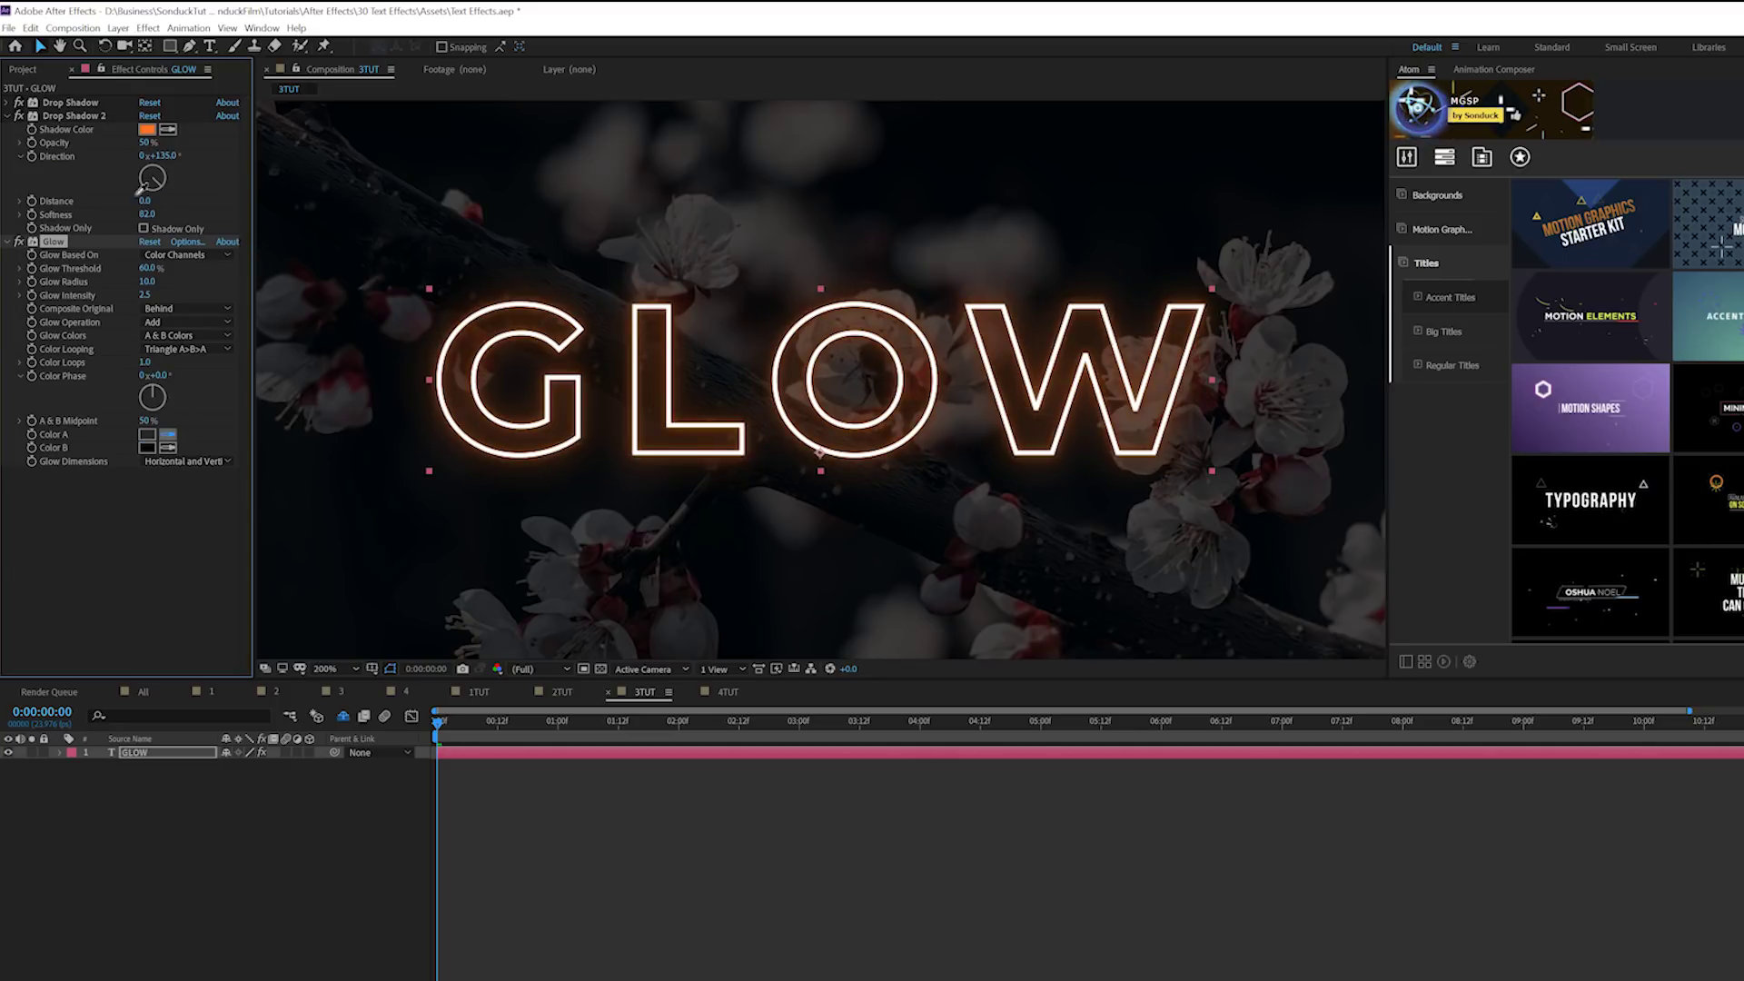
pyautogui.click(149, 123)
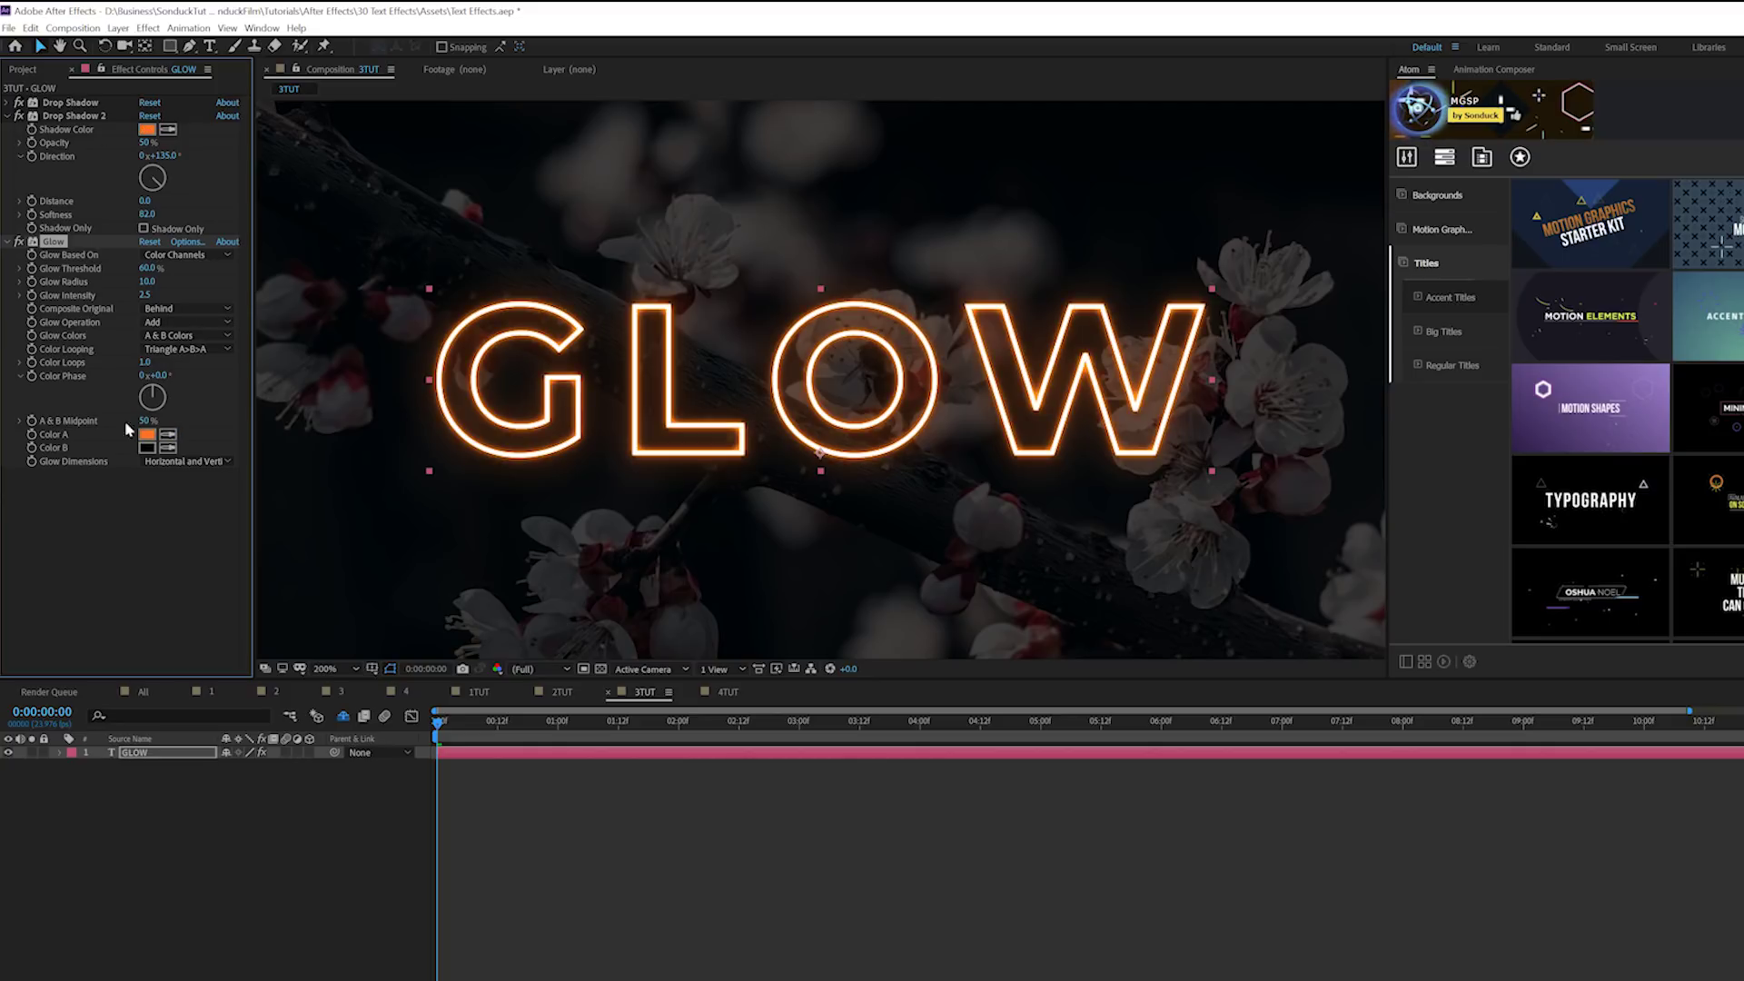
pyautogui.hotkey('ctrl', 'd')
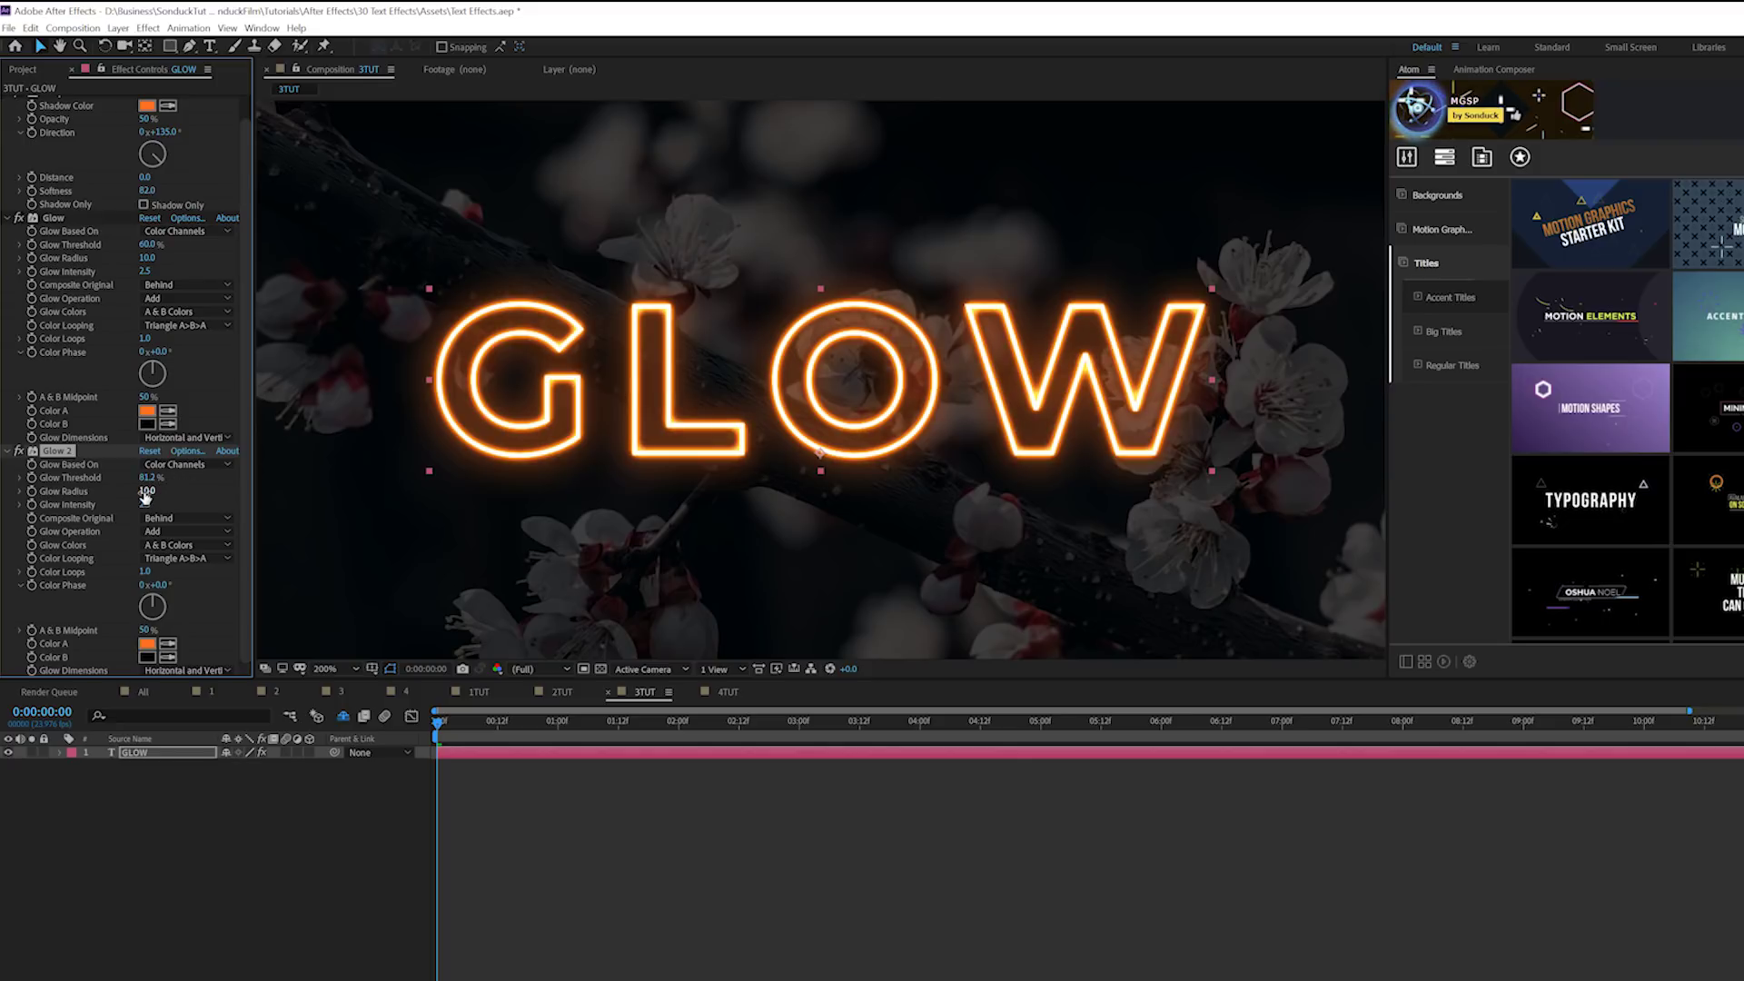
pyautogui.moveTo(145, 495); pyautogui.dragTo(208, 495)
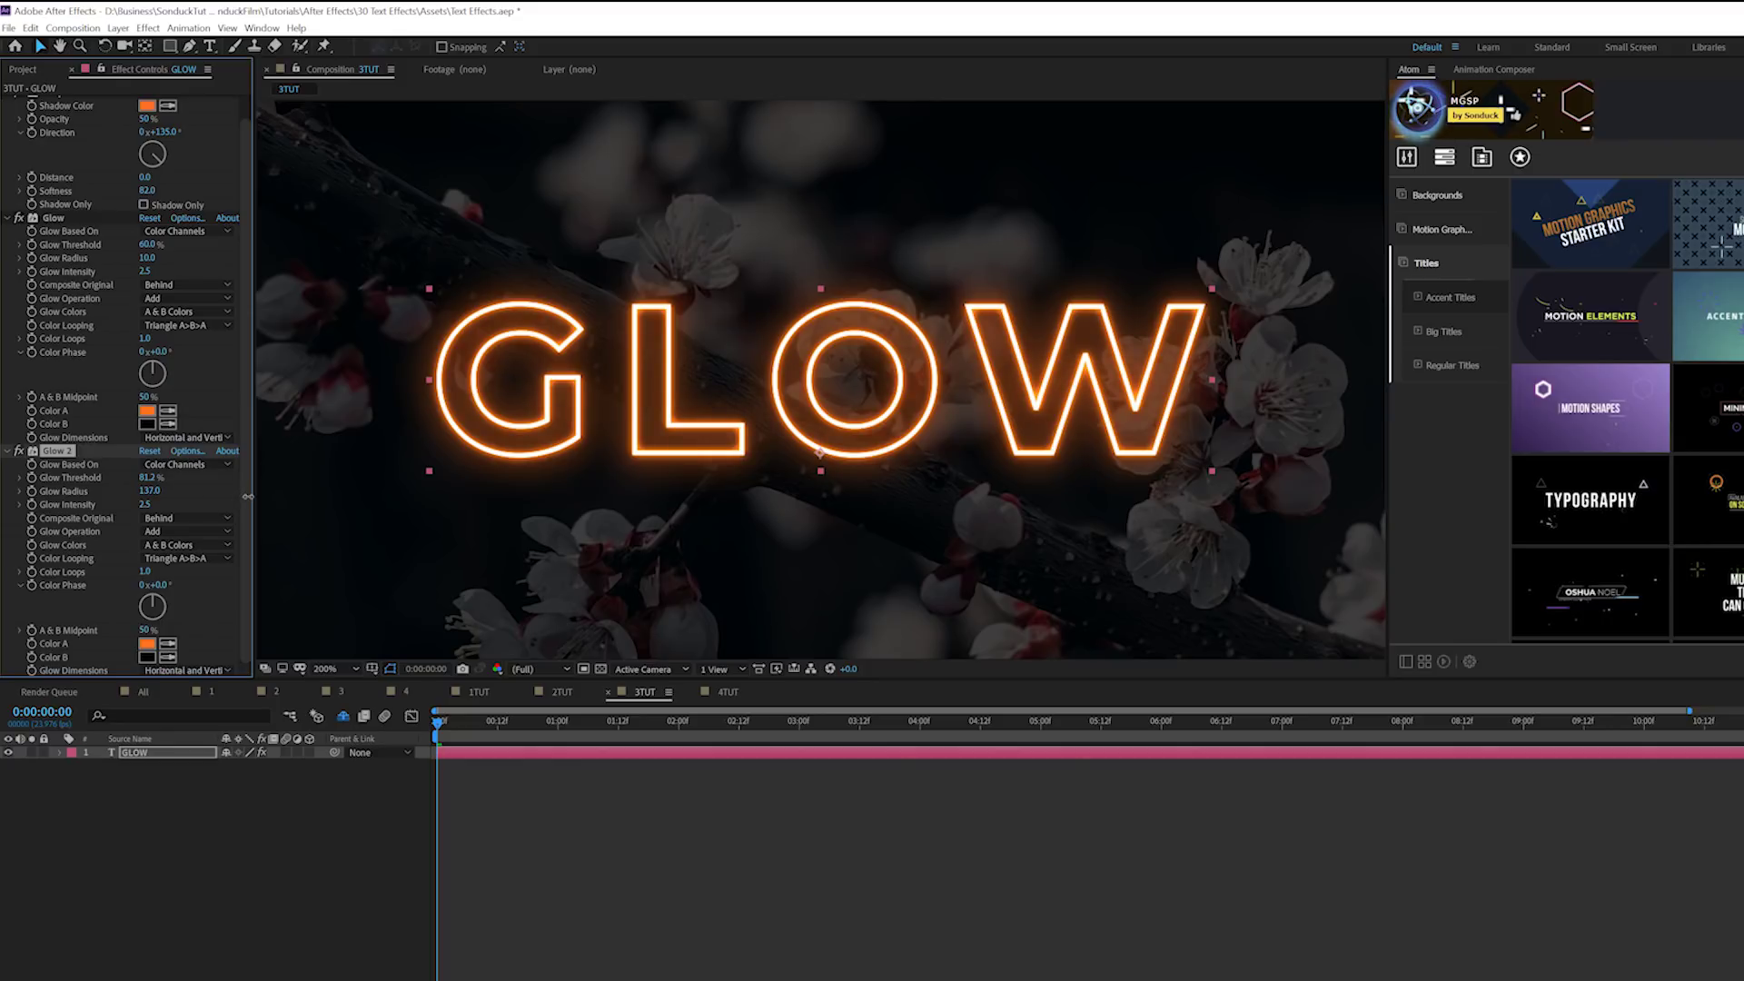
# Add a third Glow with a raised threshold and toggle it to compare
pyautogui.click(149, 28)
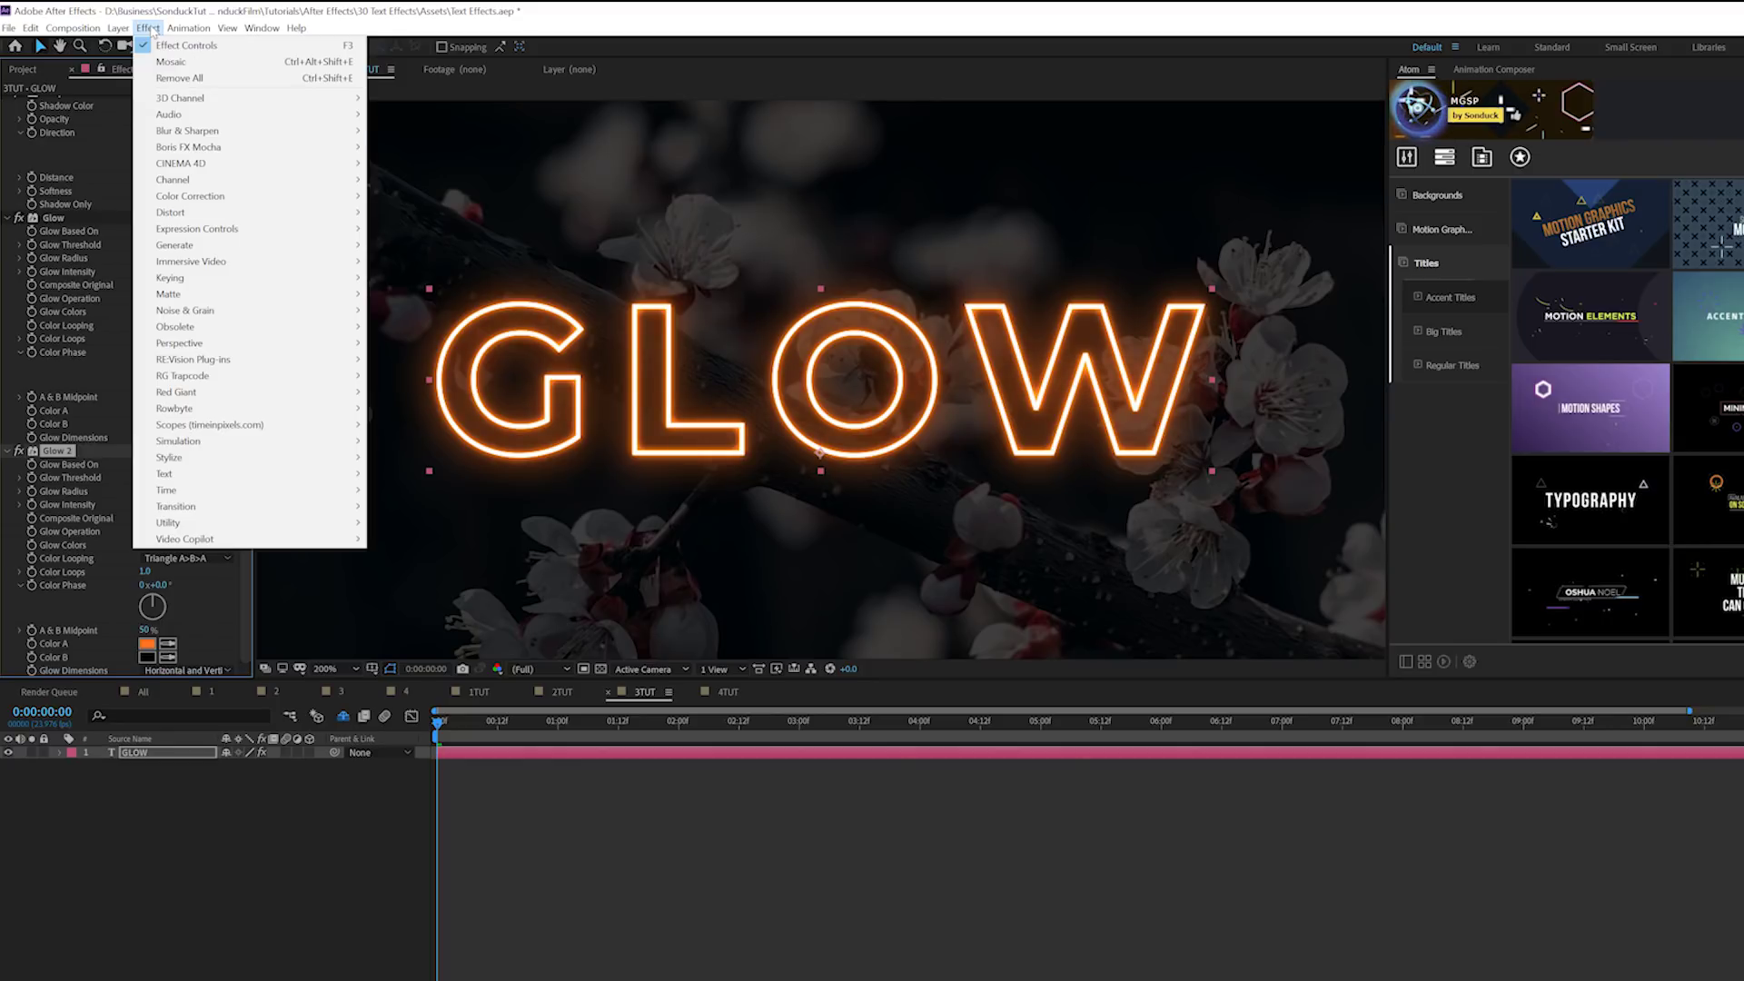
pyautogui.moveTo(190, 458)
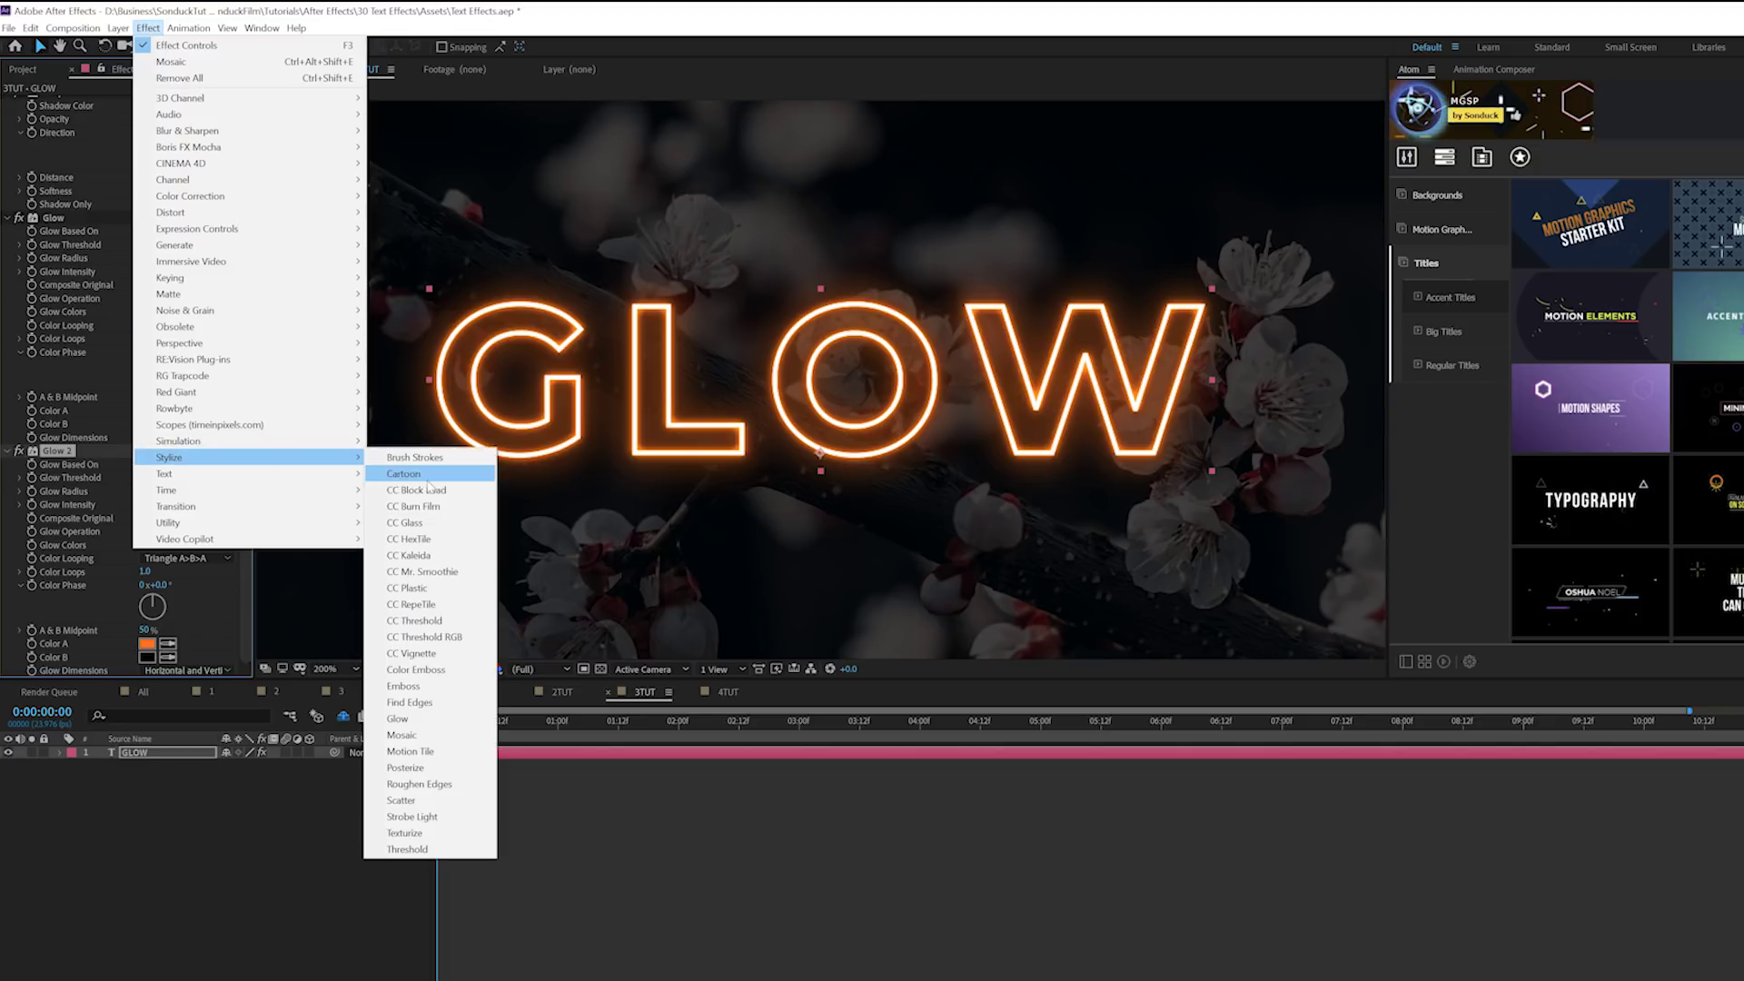
pyautogui.click(396, 720)
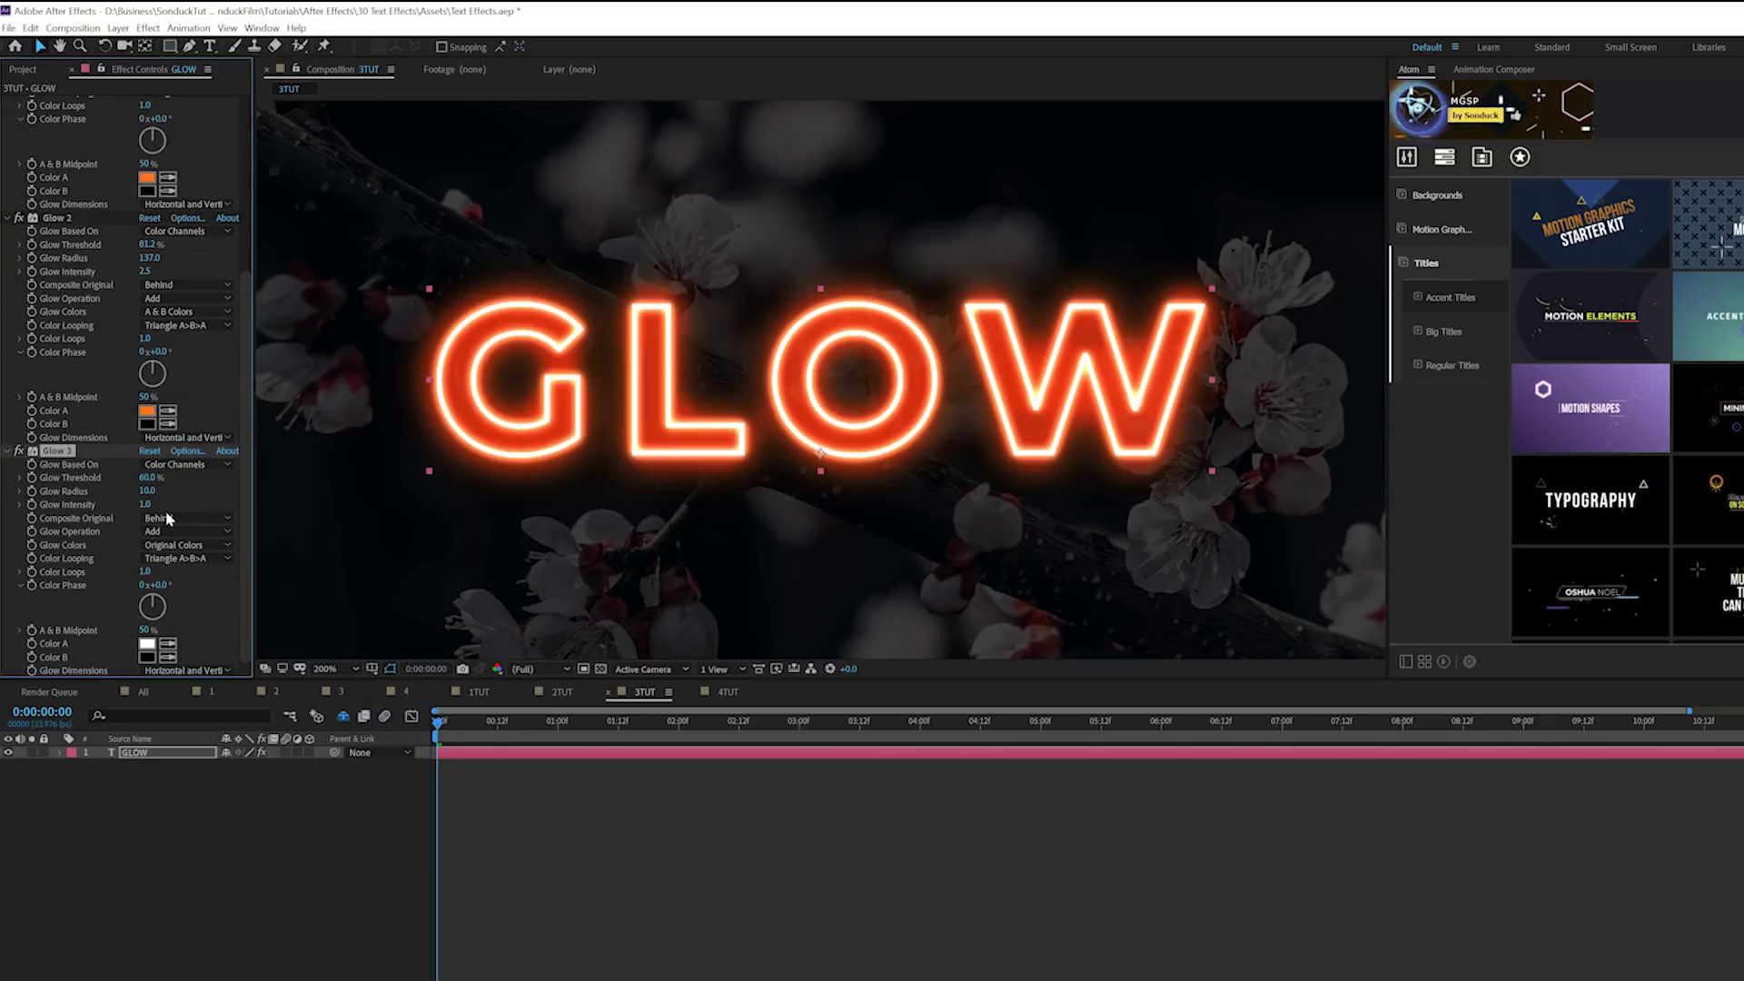
pyautogui.moveTo(147, 477); pyautogui.dragTo(208, 485)
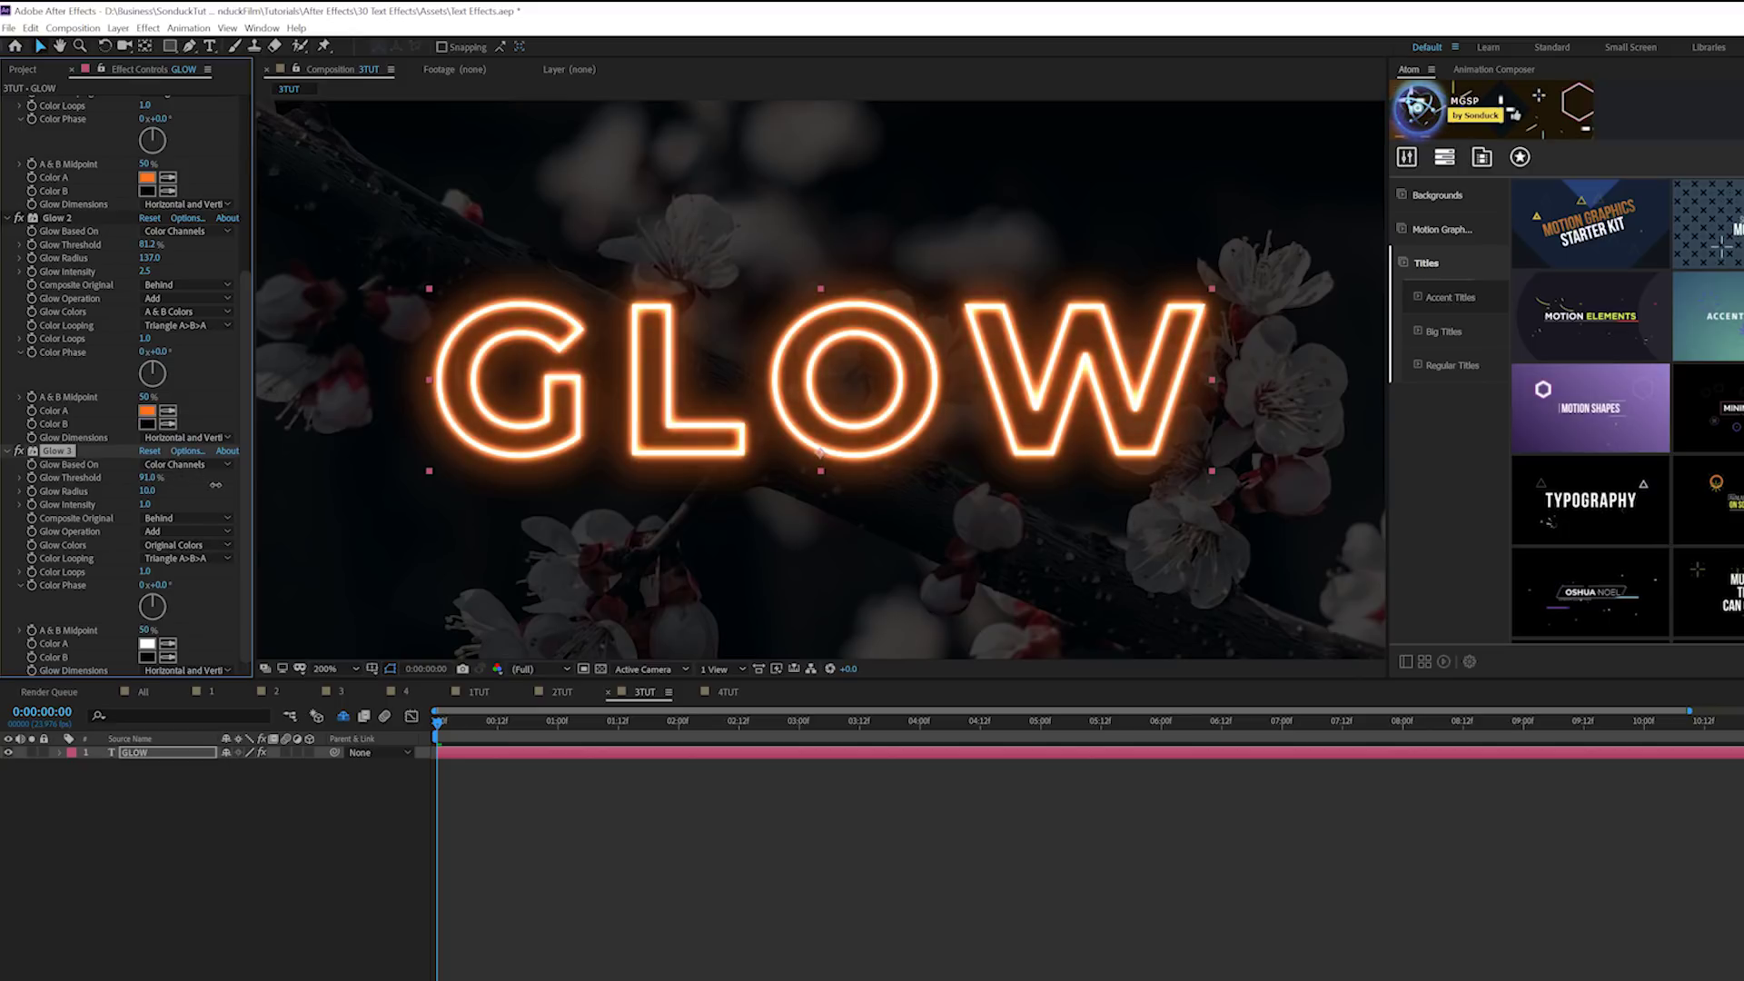
pyautogui.click(18, 451)
pyautogui.click(18, 452)
pyautogui.click(18, 451)
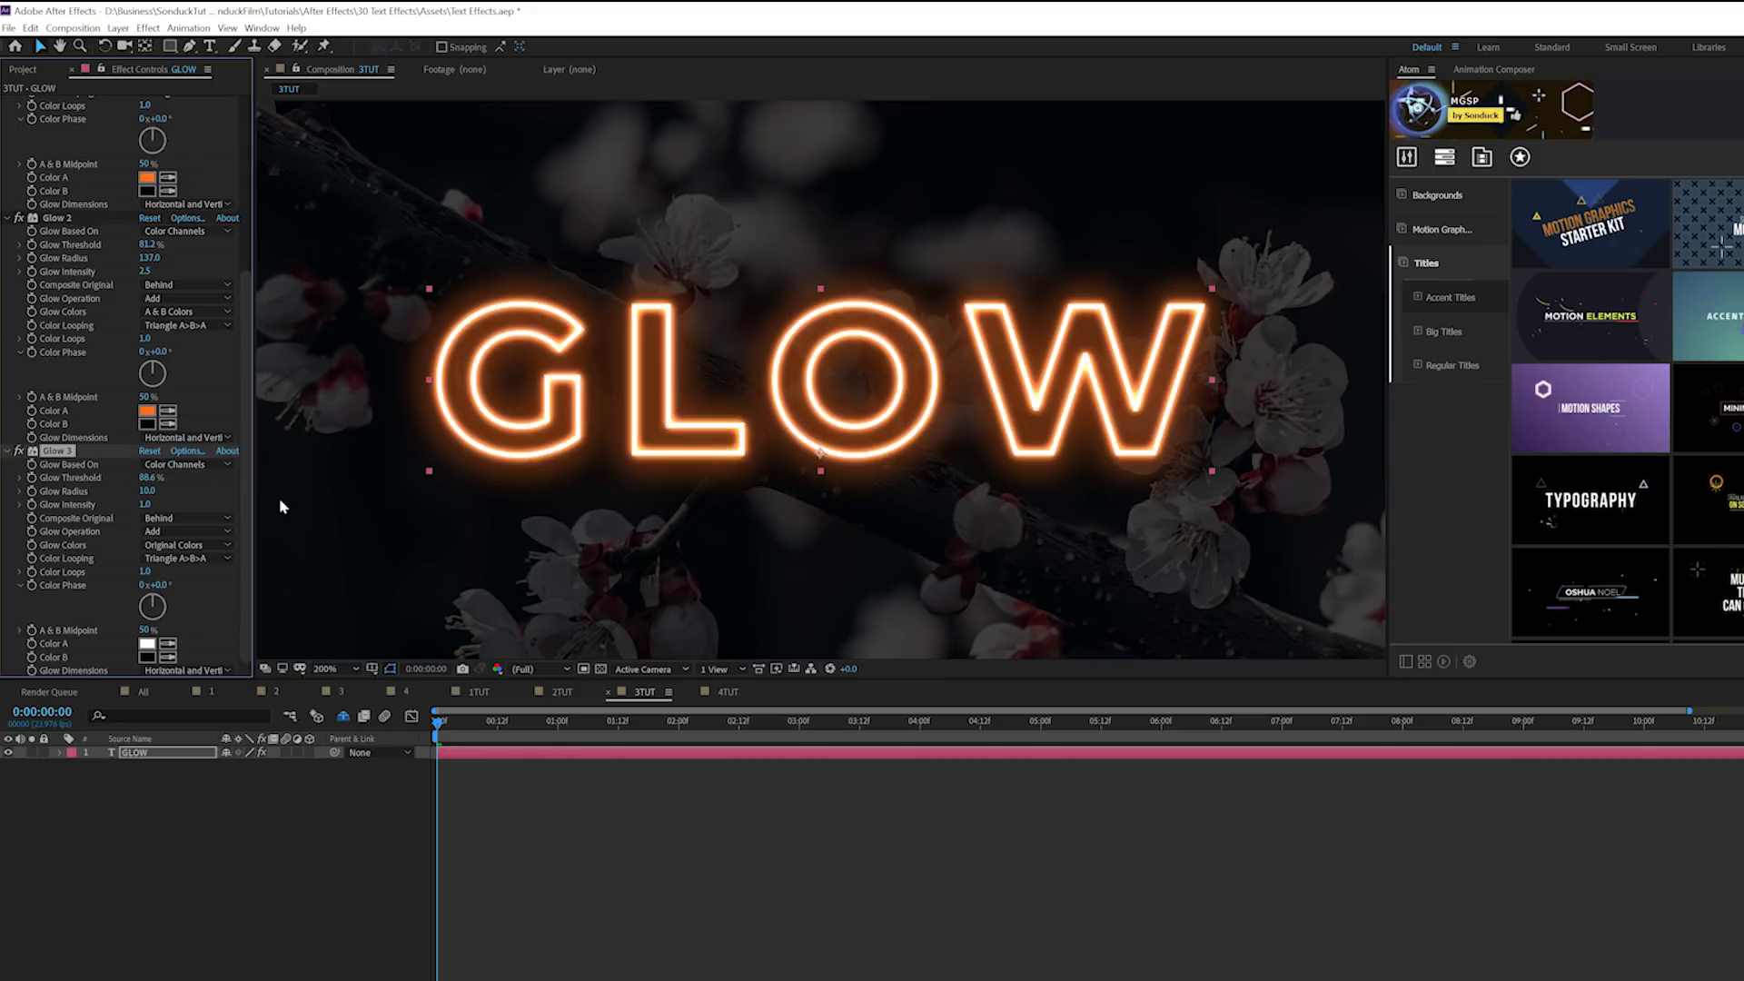
pyautogui.scroll(5, 132, 274)
pyautogui.scroll(-2, 573, 440)
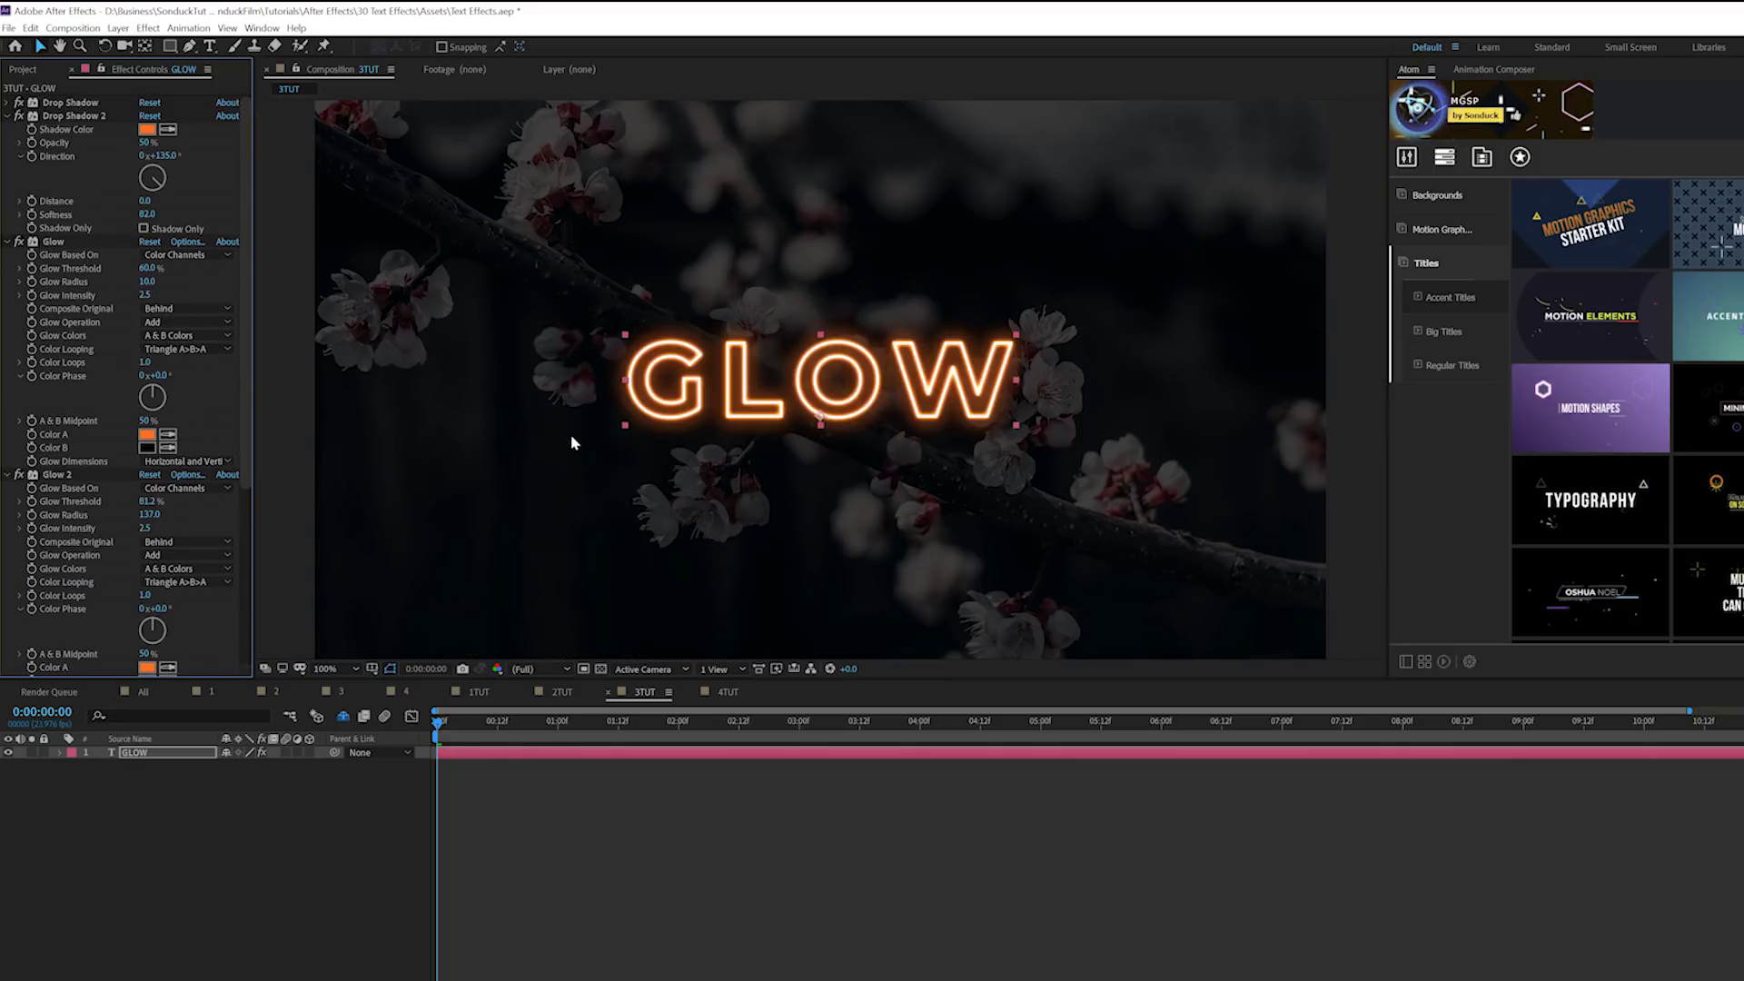
# Add an Opacity animator at 0% to GLOW and shift the range selector offset
pyautogui.click(61, 753)
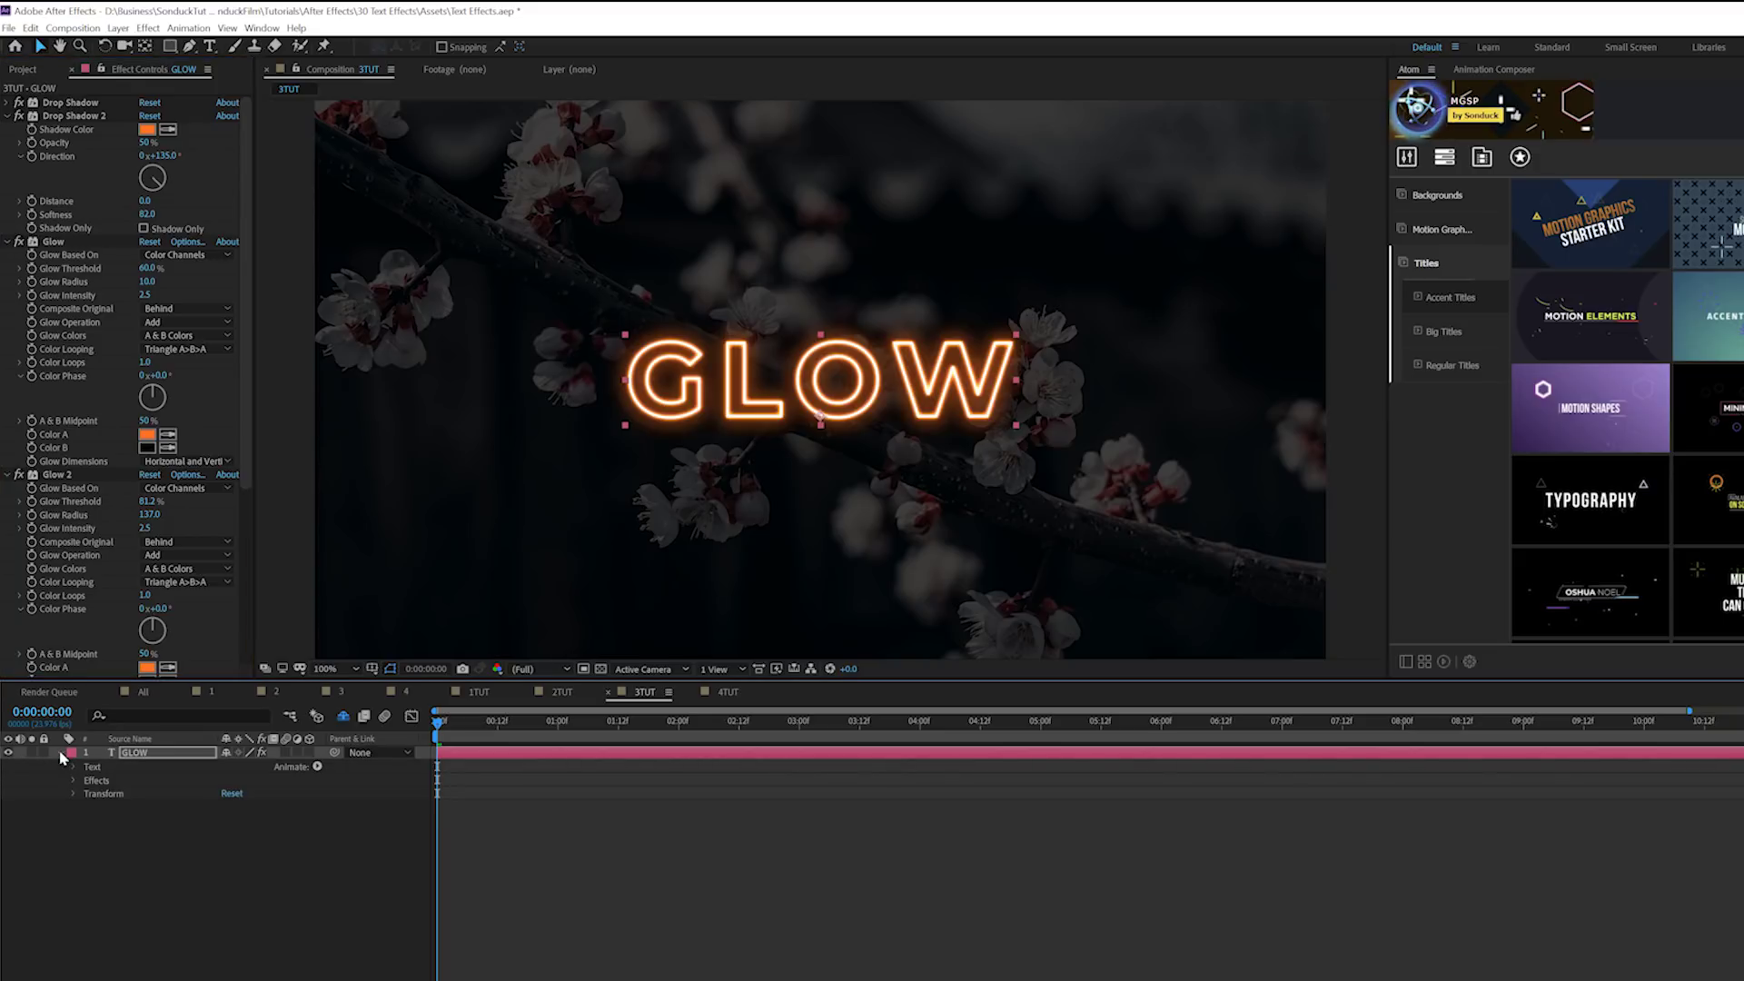
pyautogui.click(317, 767)
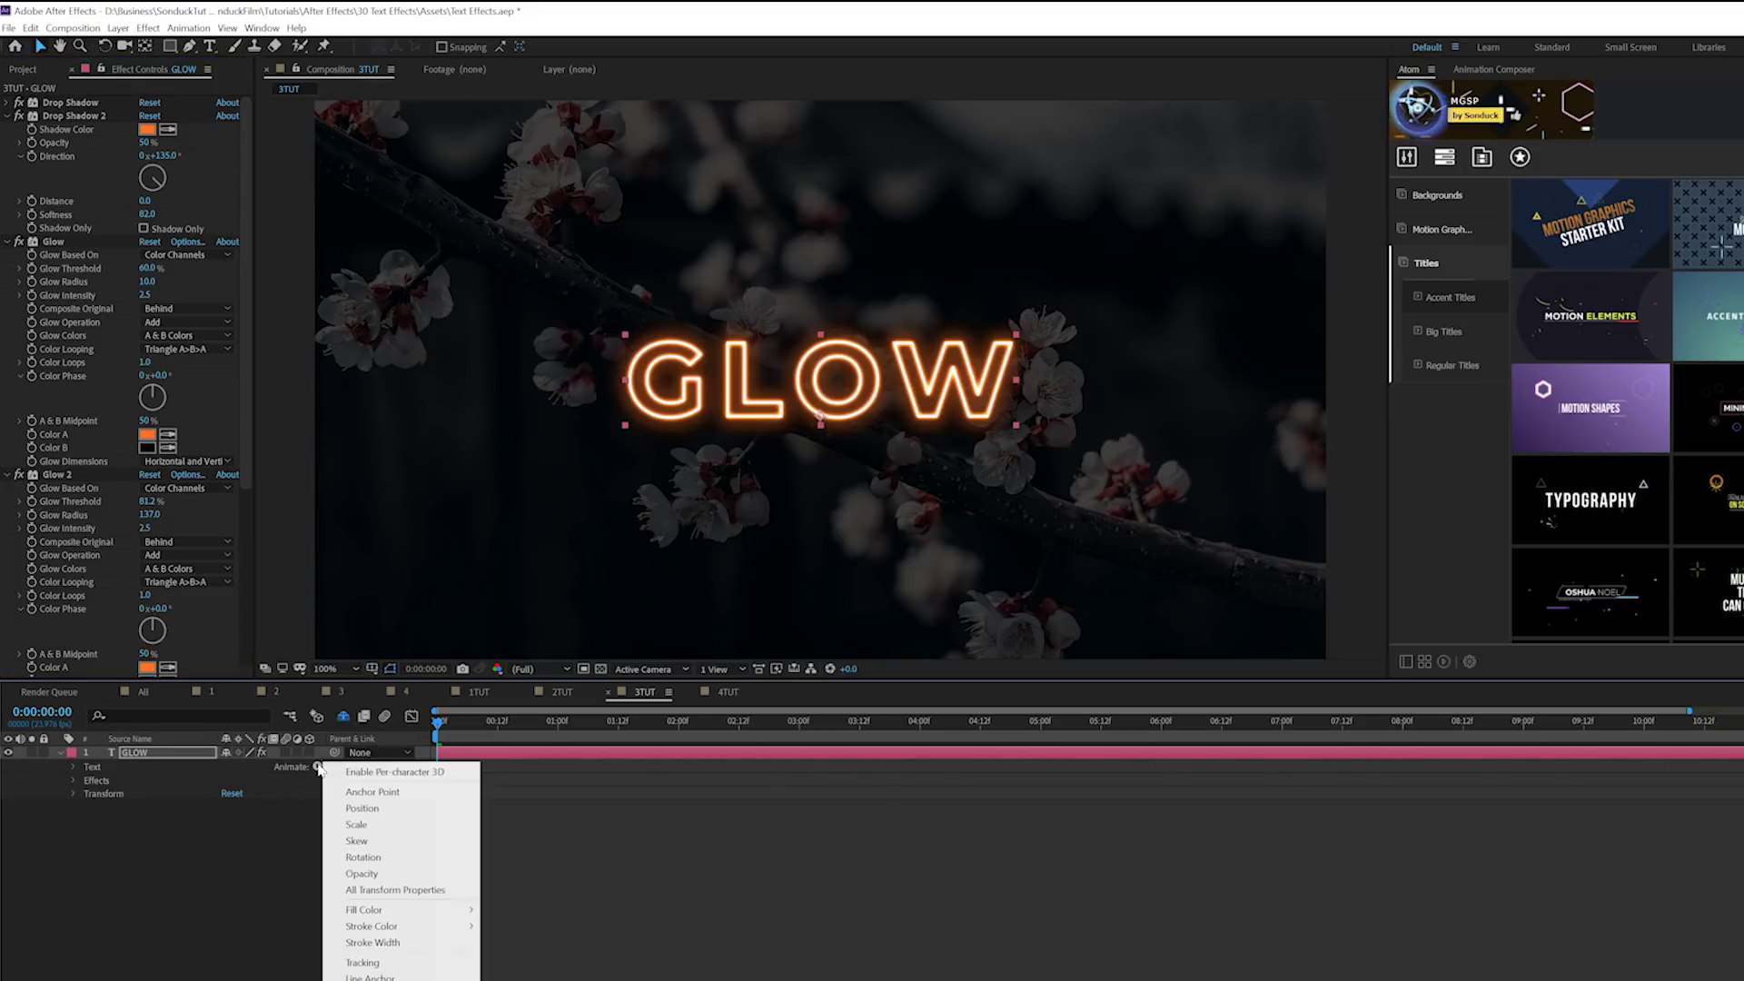
pyautogui.click(372, 874)
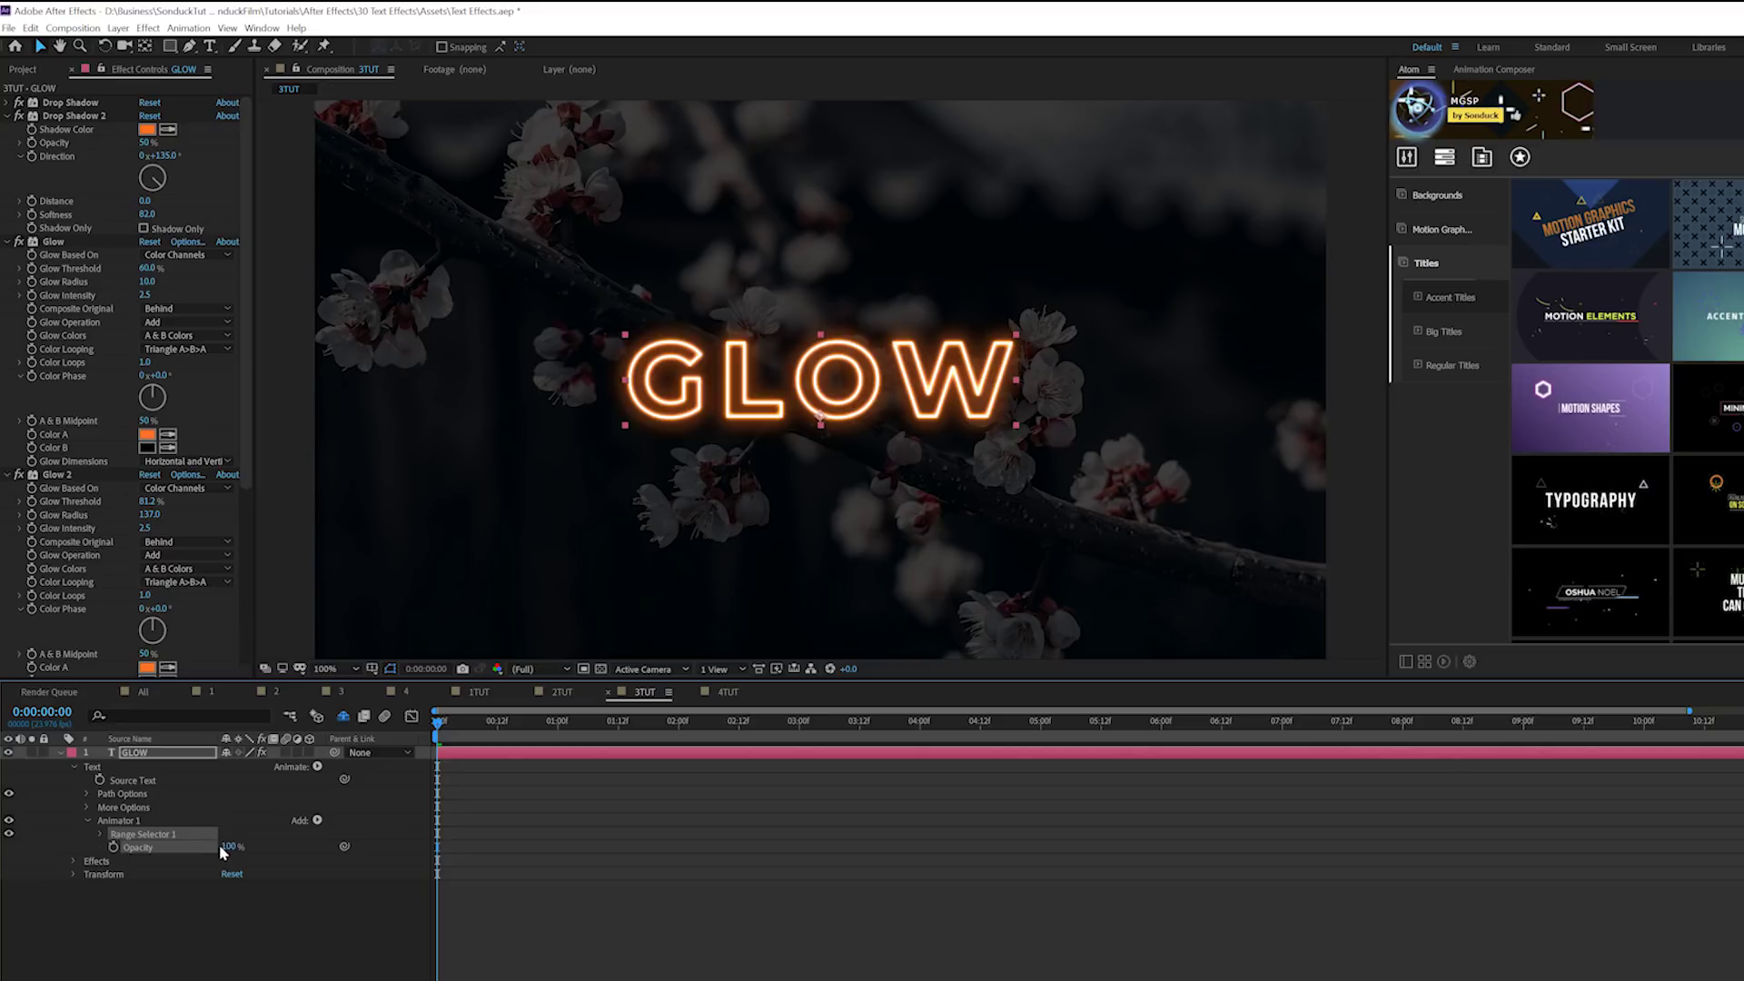
pyautogui.moveTo(226, 846); pyautogui.dragTo(116, 847)
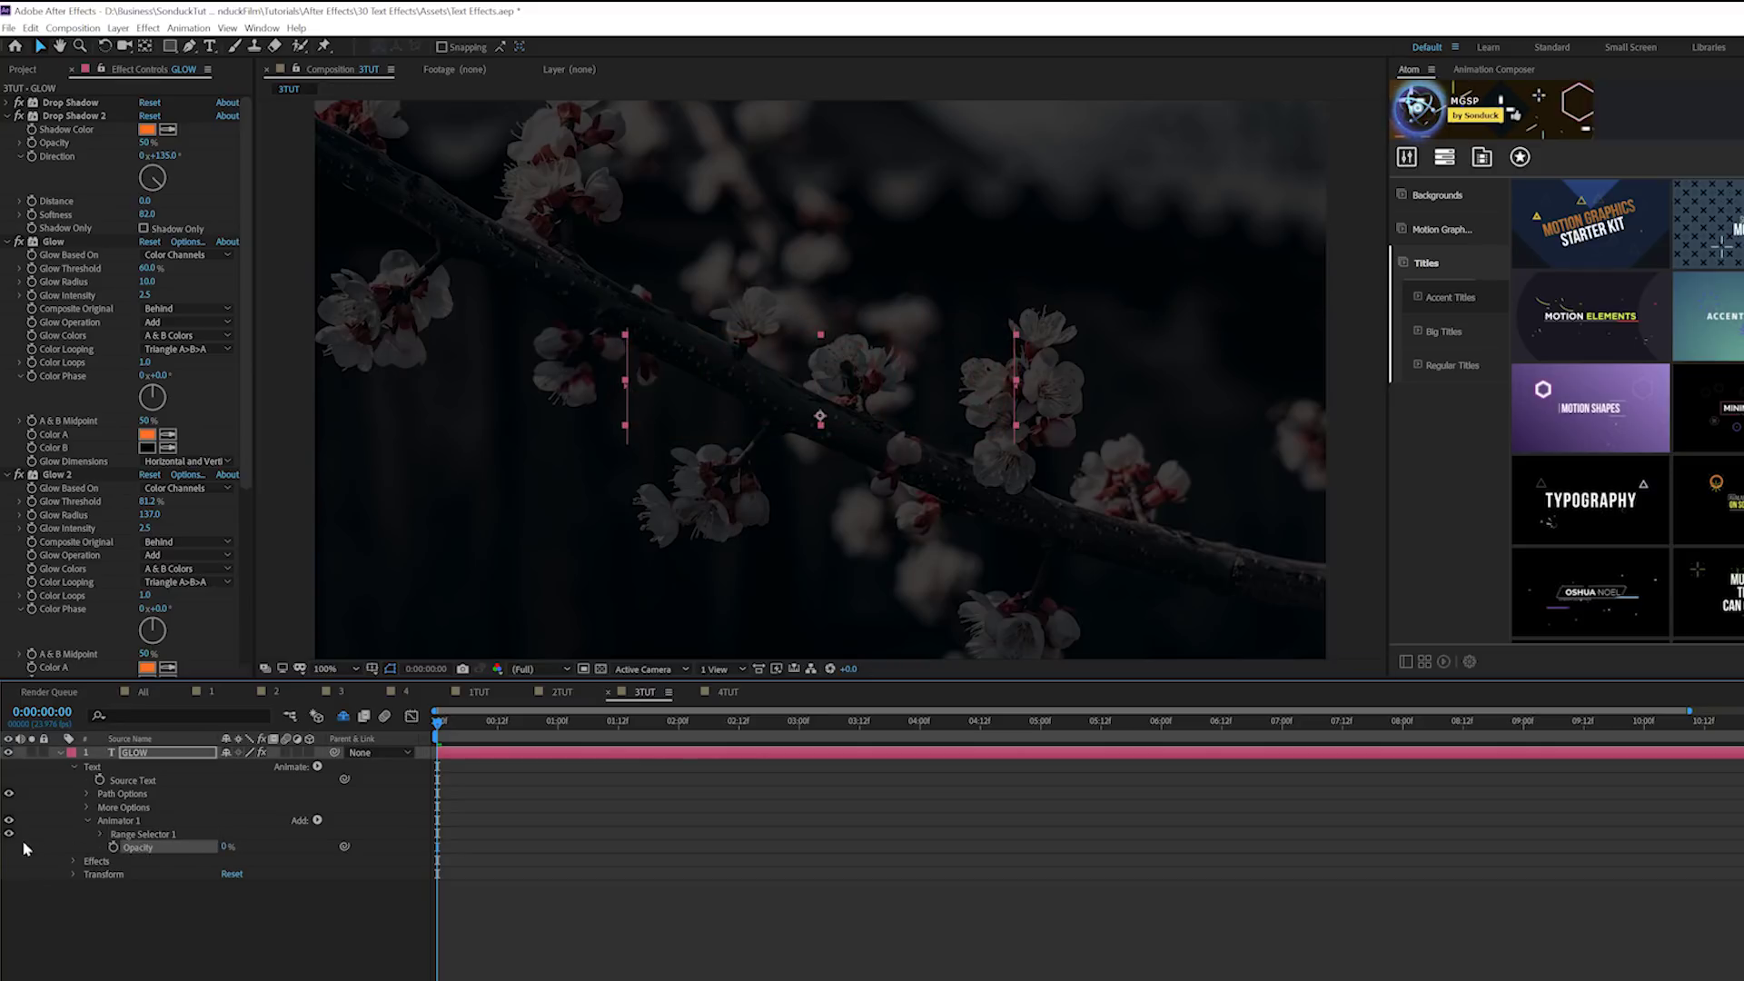
pyautogui.click(136, 834)
pyautogui.click(101, 833)
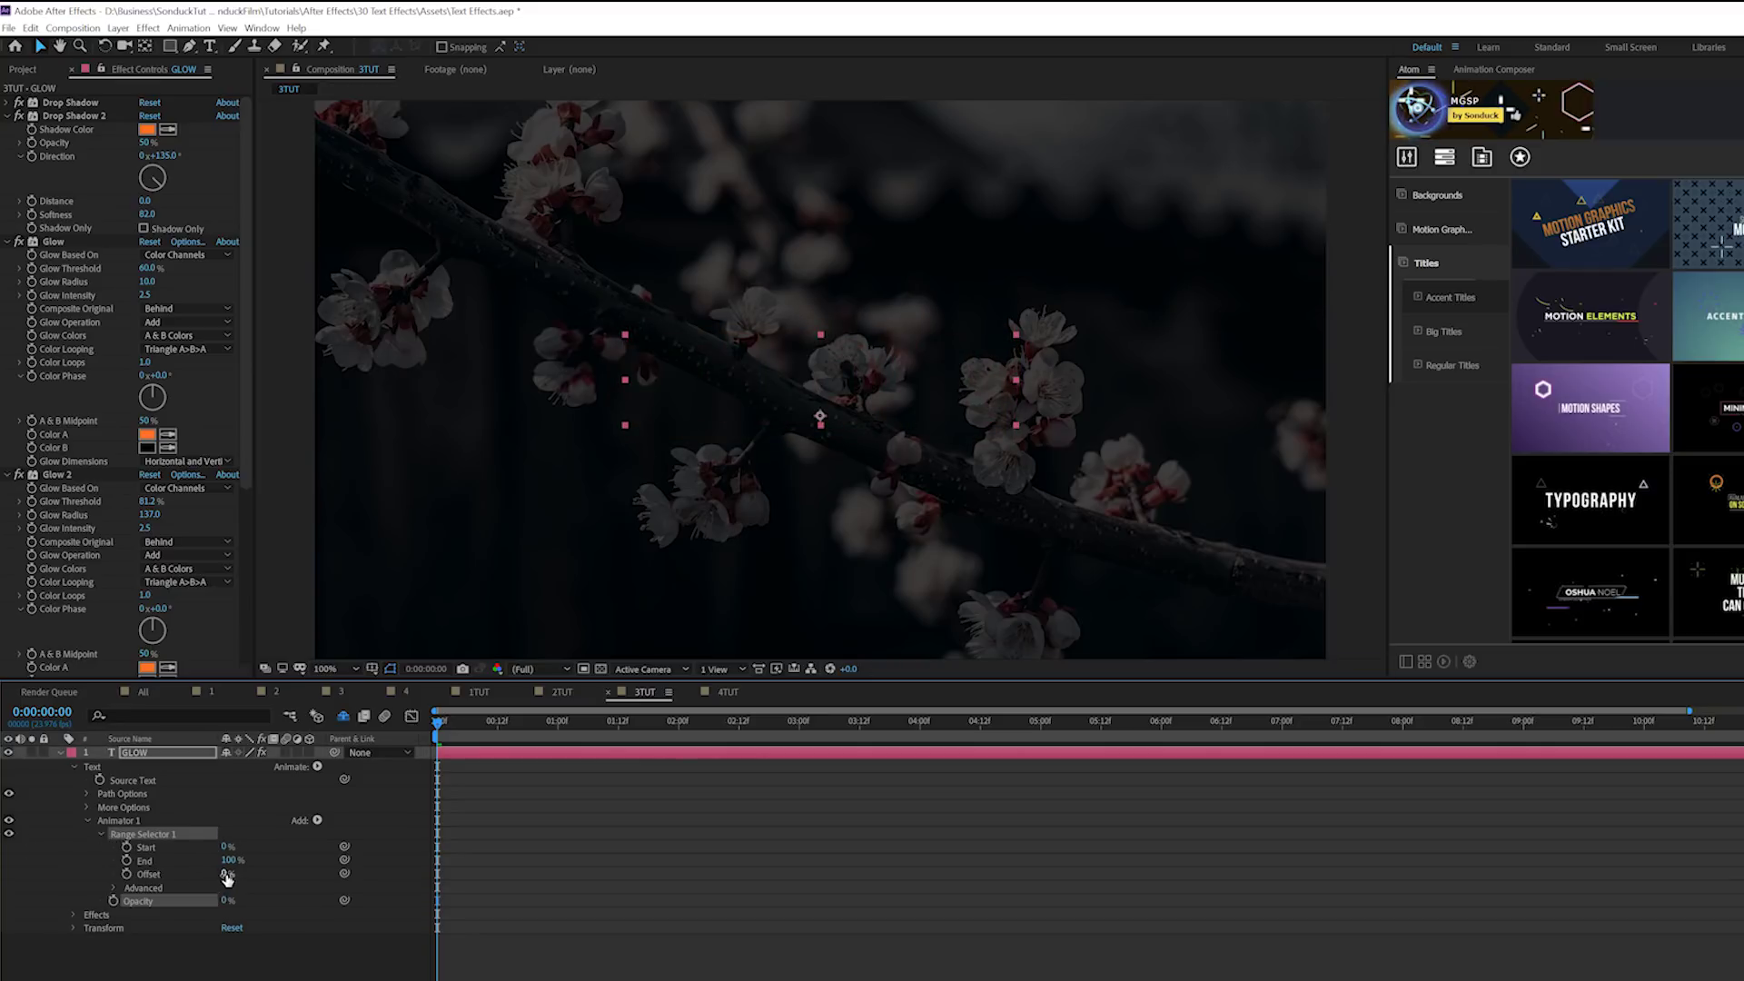
pyautogui.moveTo(227, 874); pyautogui.dragTo(278, 874)
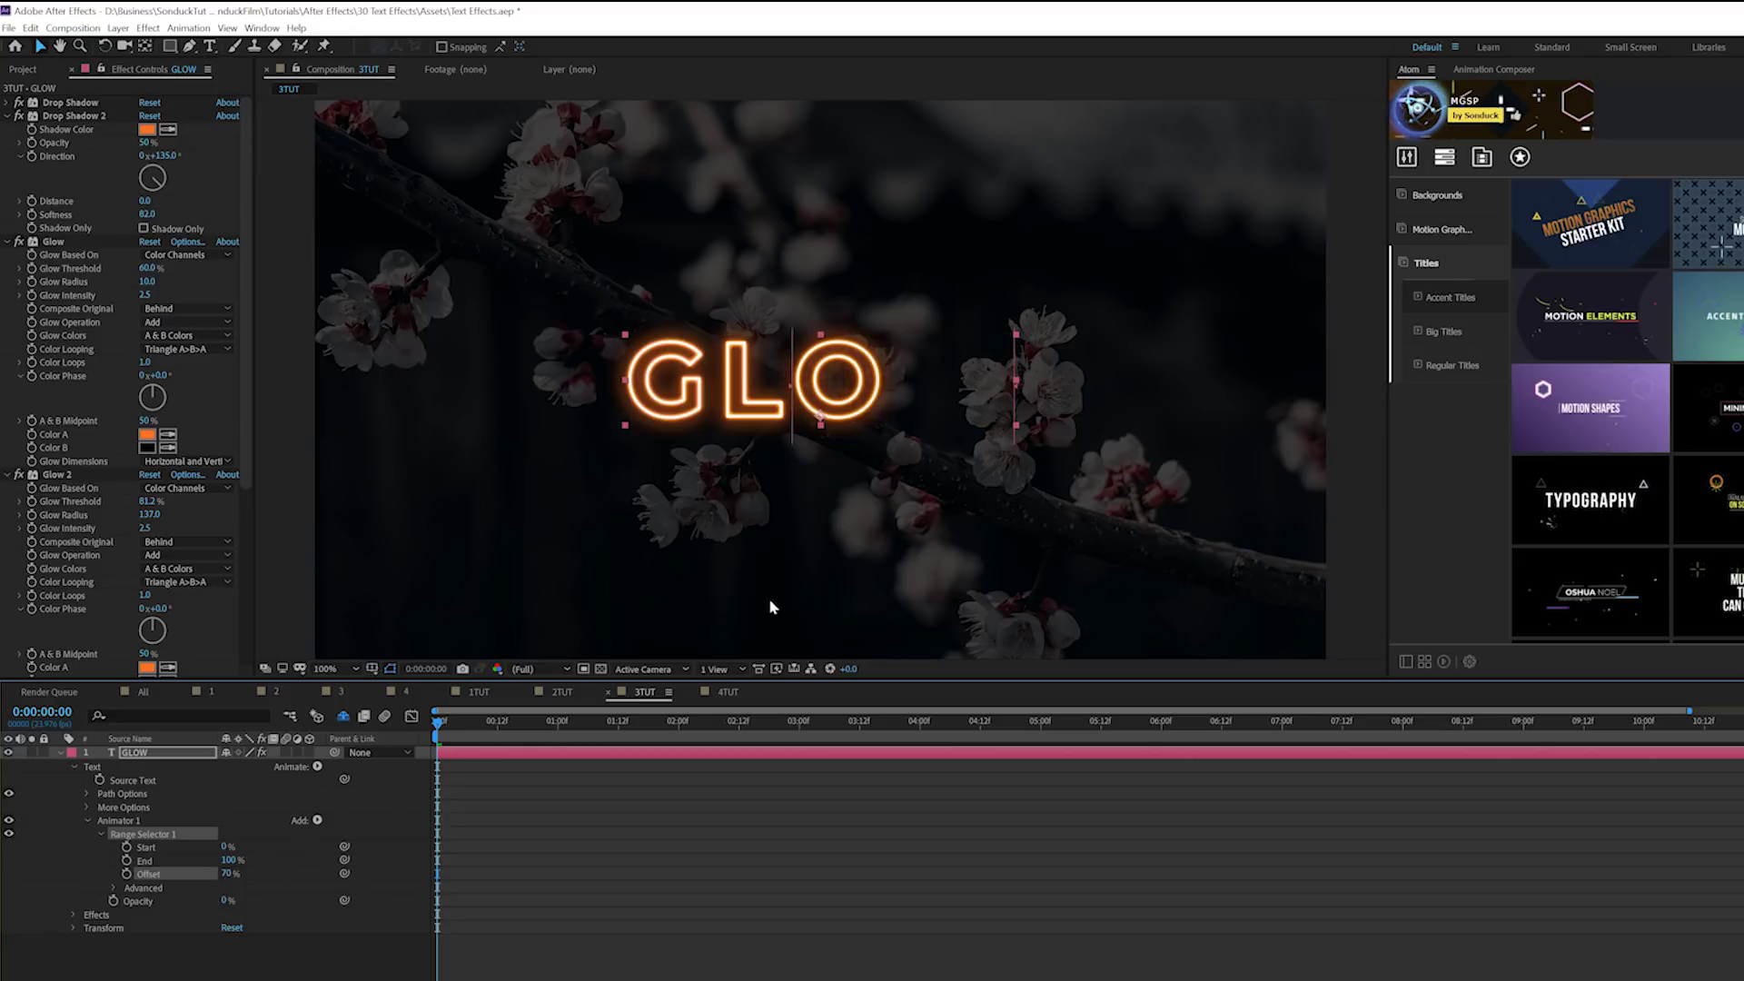
# Add an expression to the range selector and preview the flickering letters
pyautogui.click(113, 887)
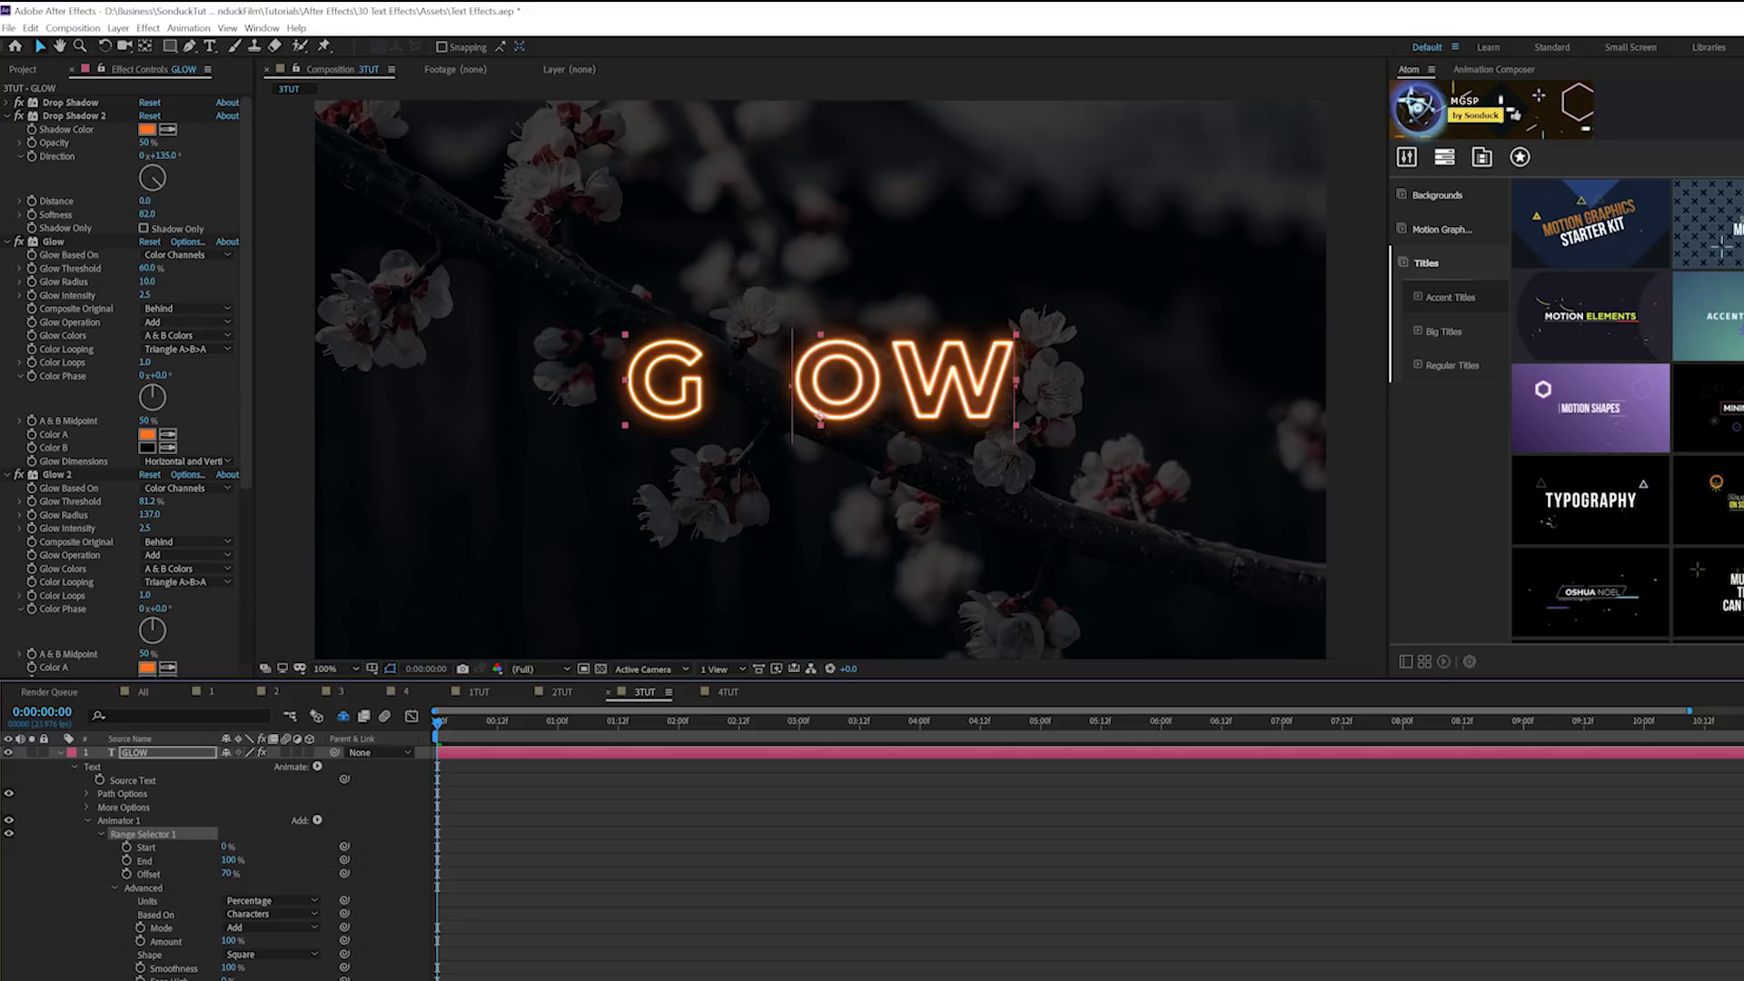
pyautogui.press('F2')
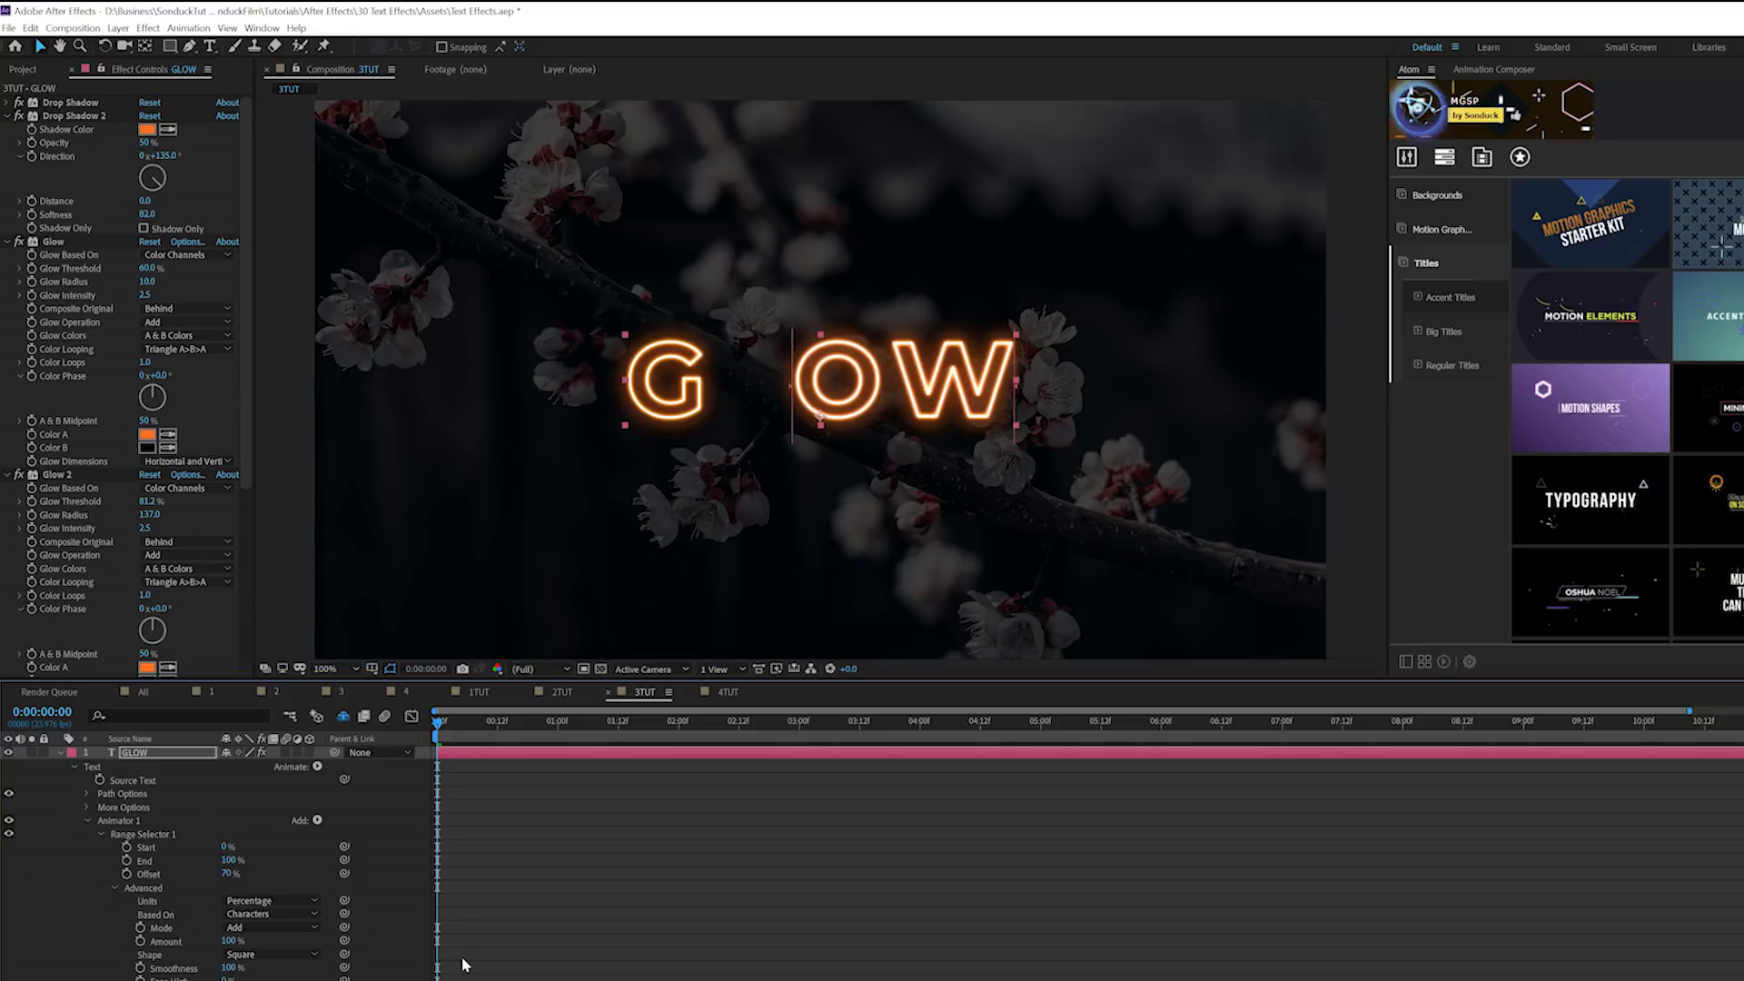
pyautogui.write('s')
pyautogui.press('Escape')
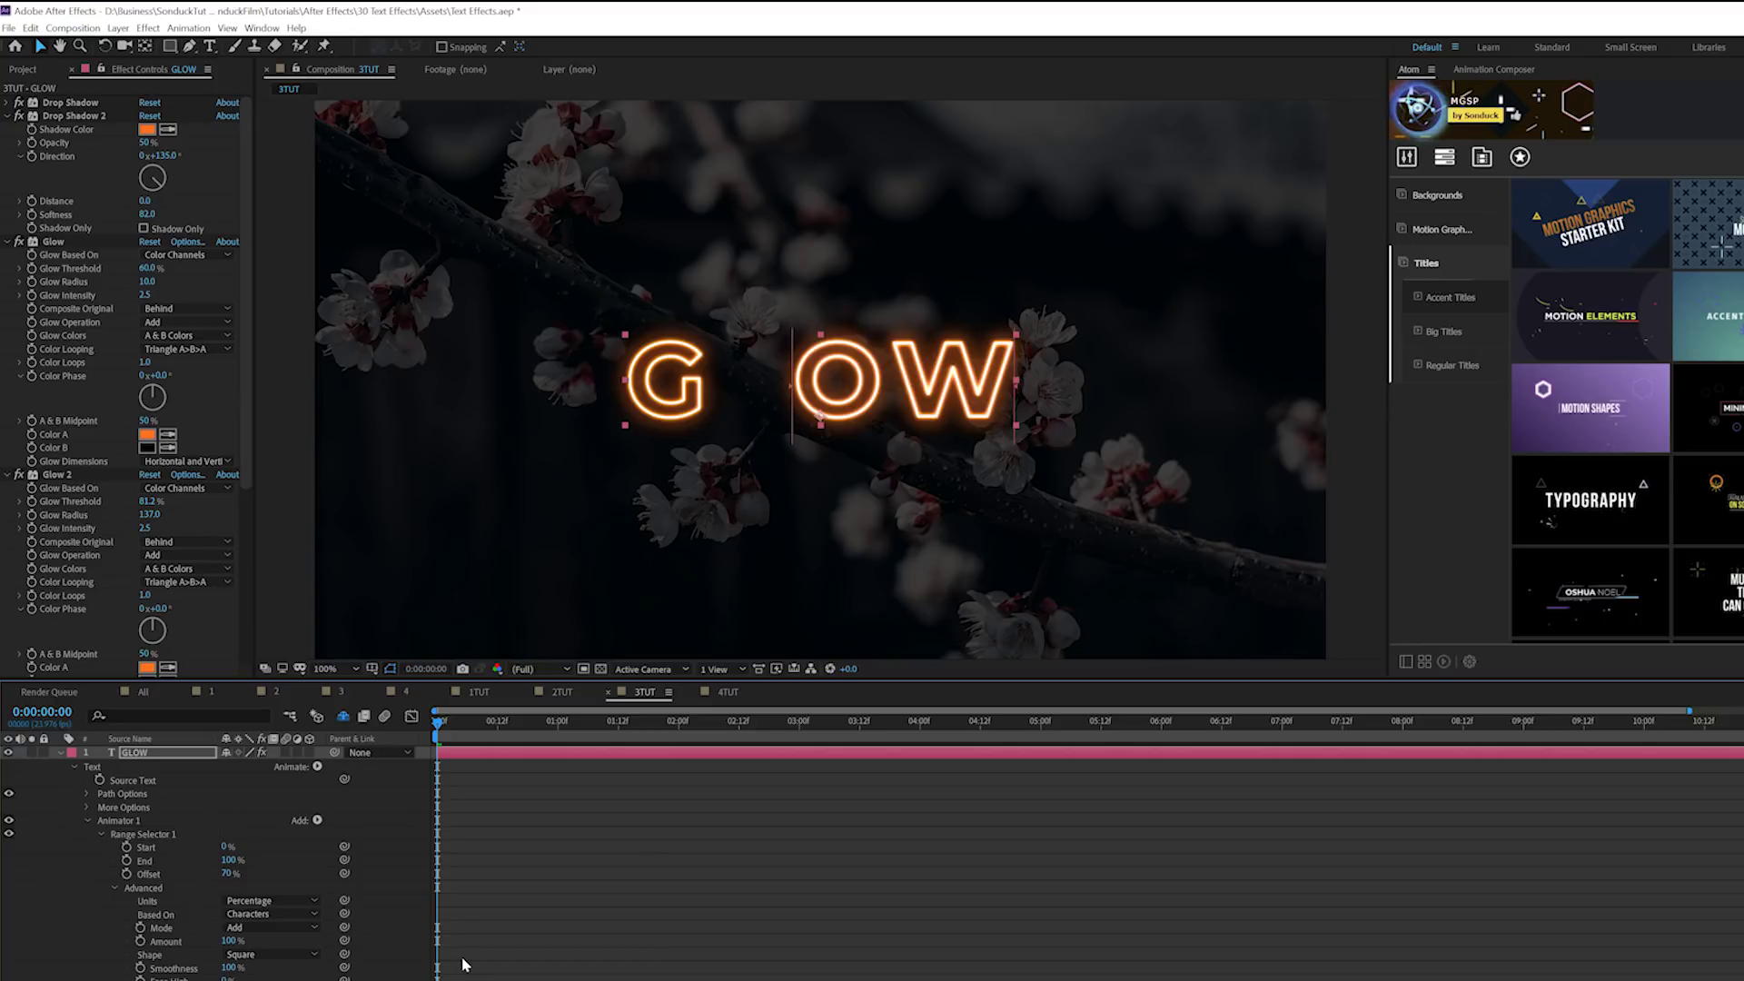
pyautogui.click(509, 785)
pyautogui.press('space')
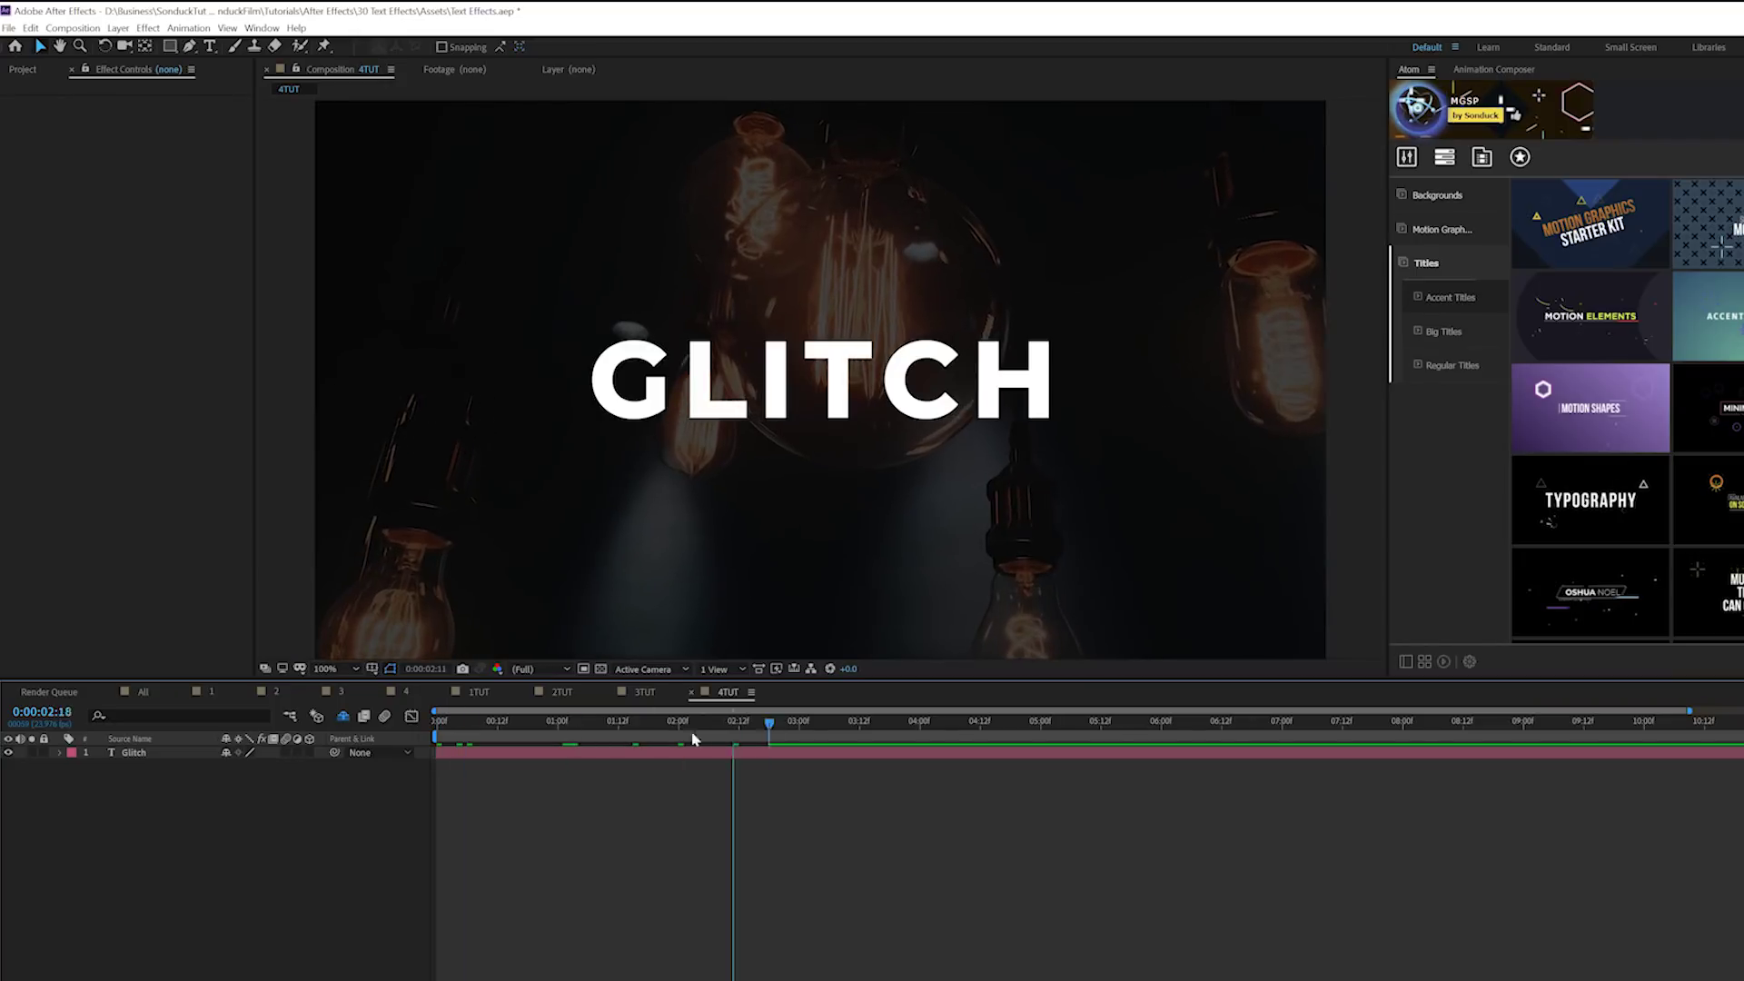
# Create a new black solid layer named Noise above the Glitch text
pyautogui.press('space')
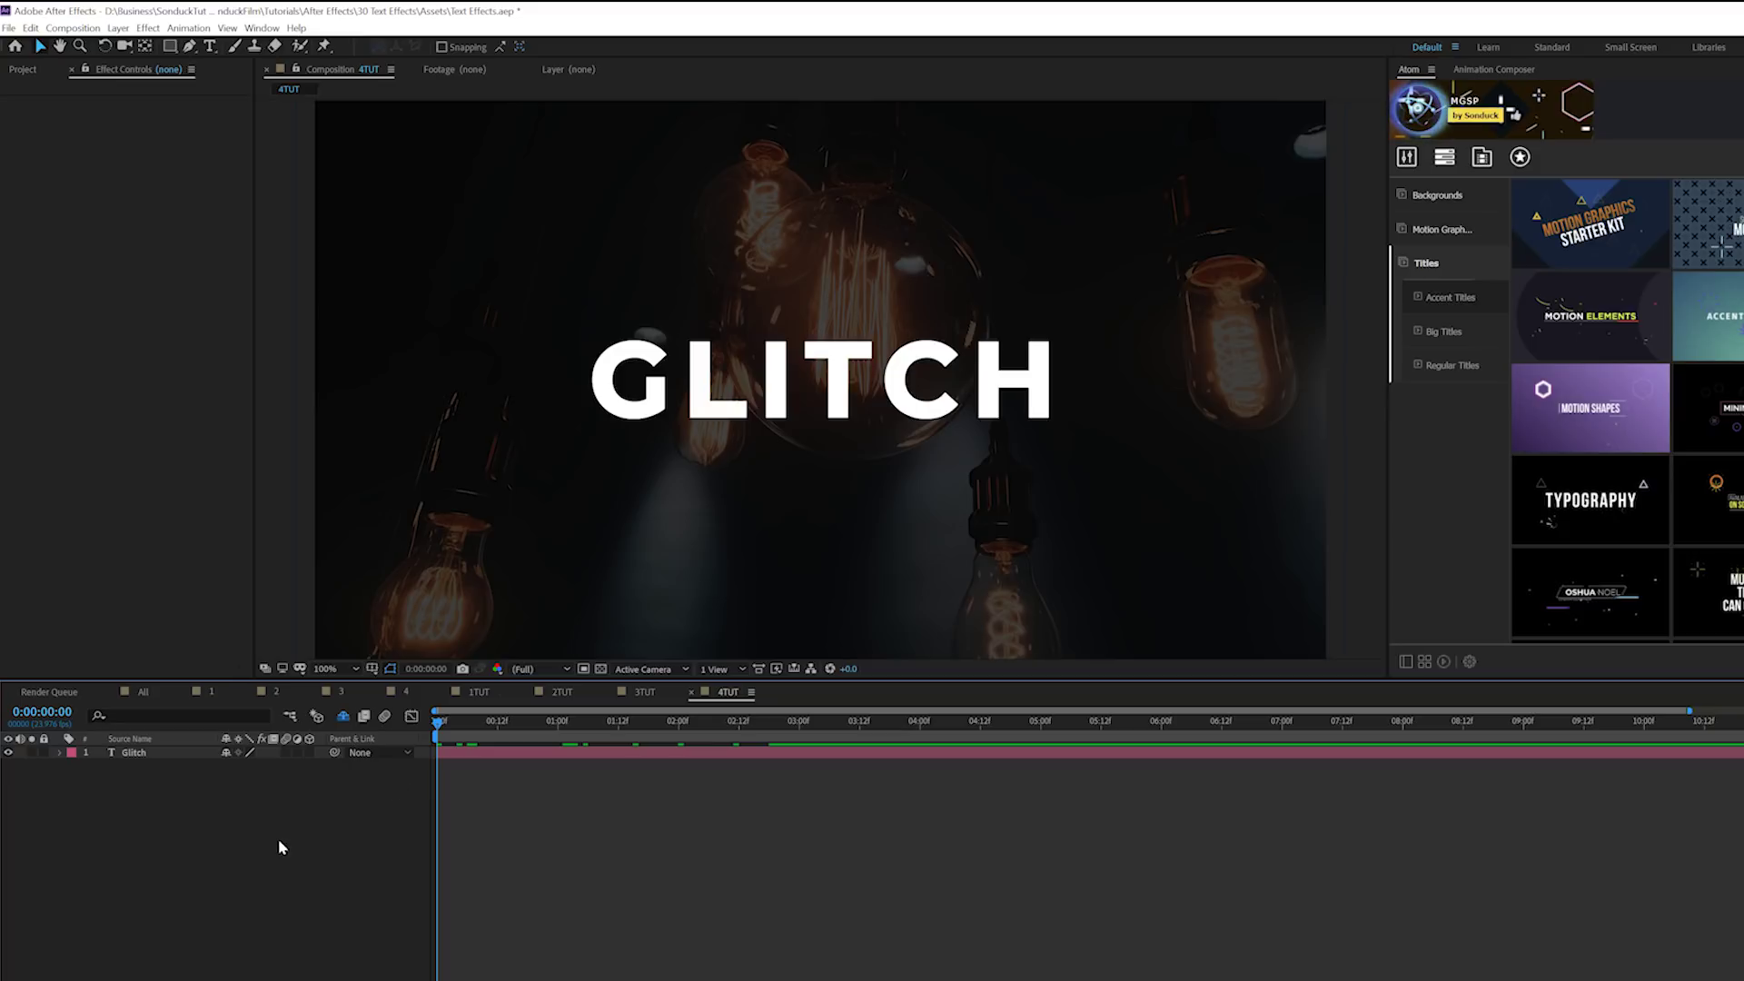
pyautogui.click(118, 27)
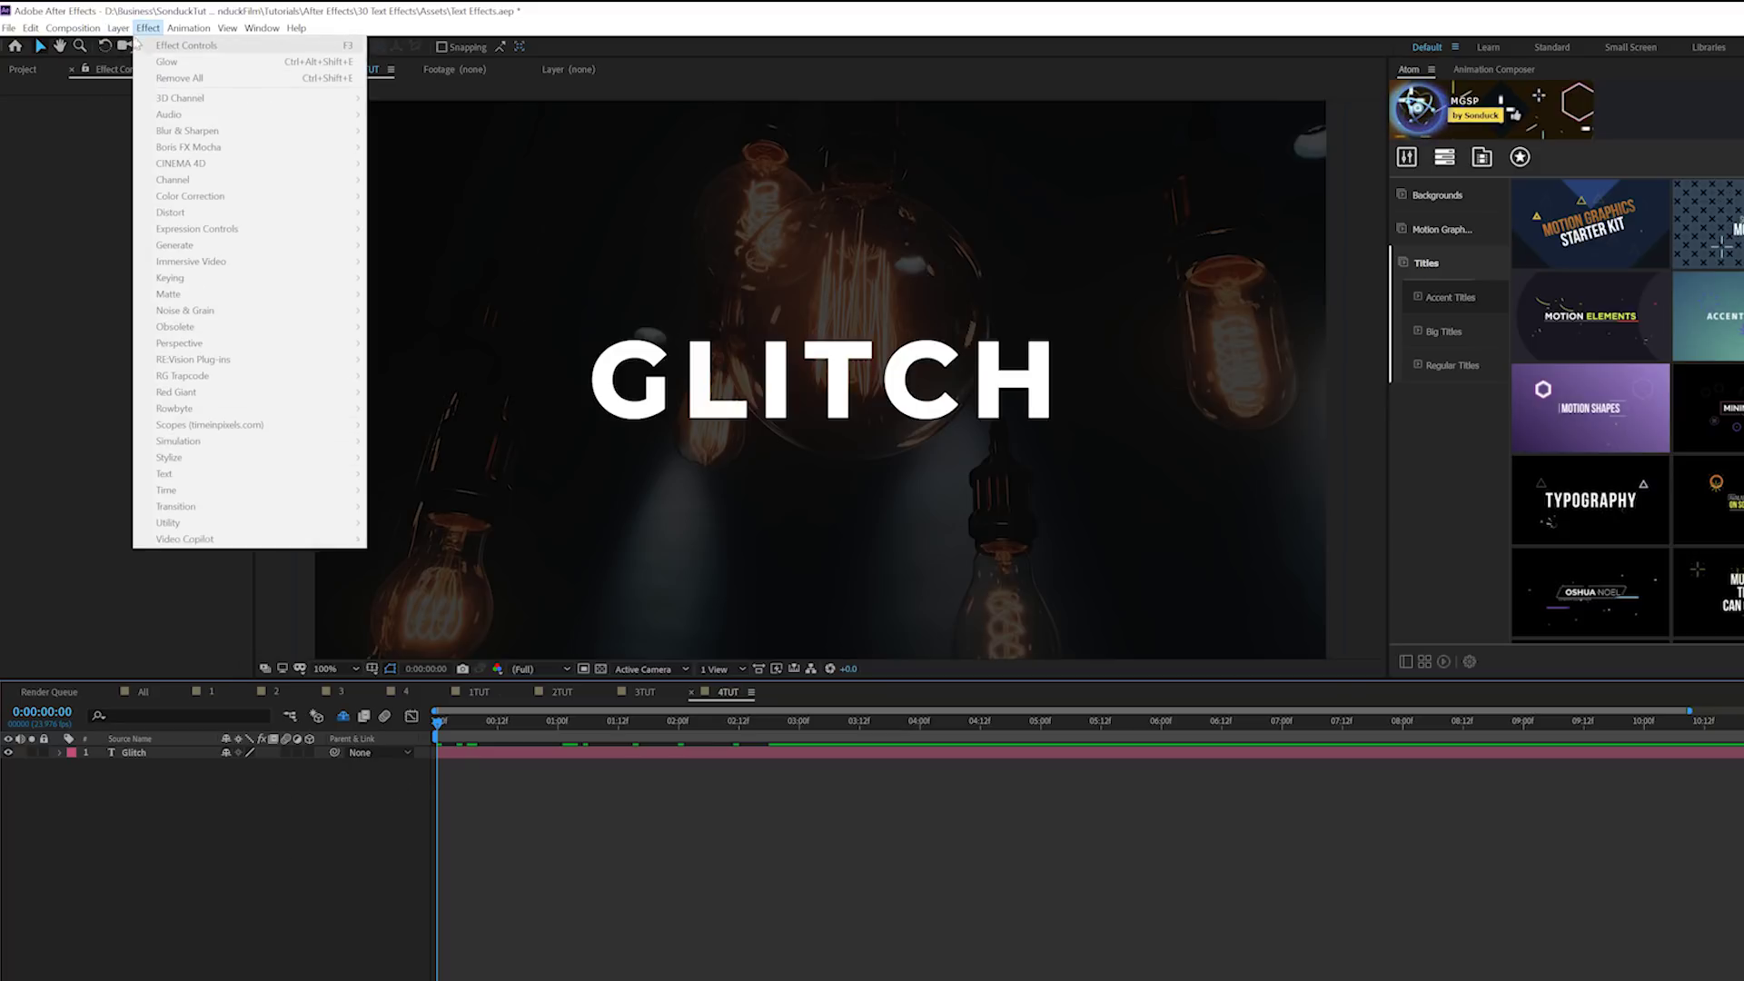
pyautogui.moveTo(136, 46)
pyautogui.click(374, 62)
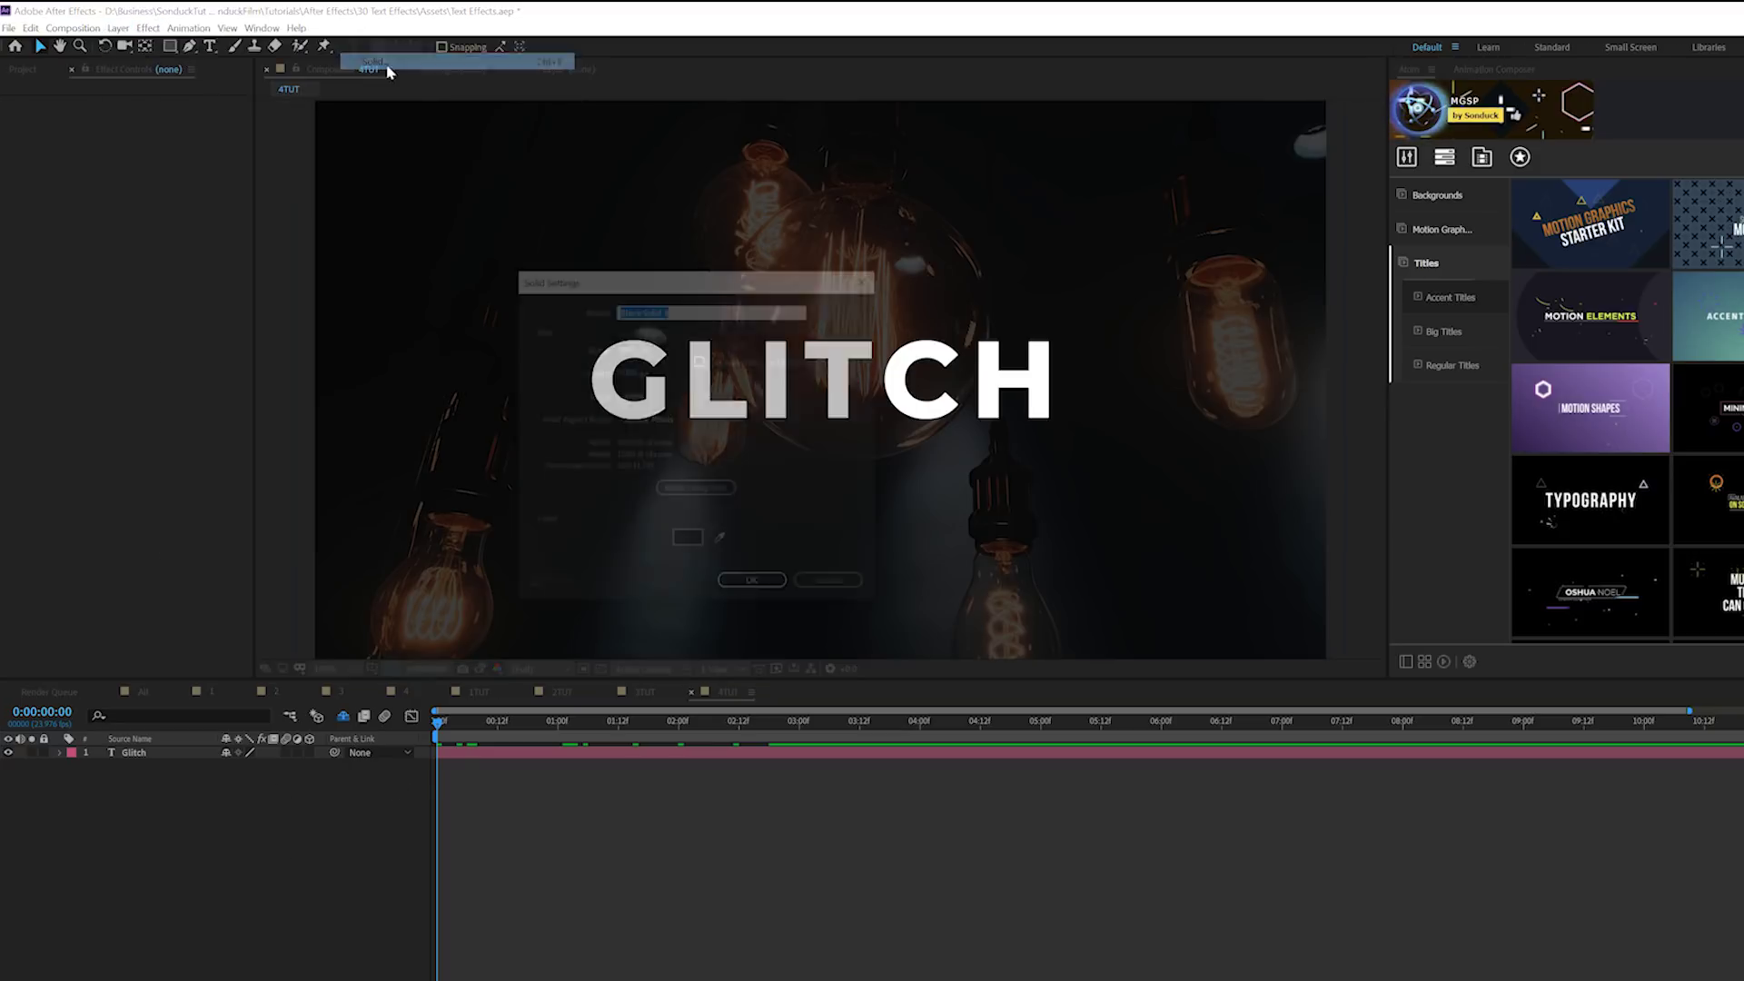
pyautogui.write('No')
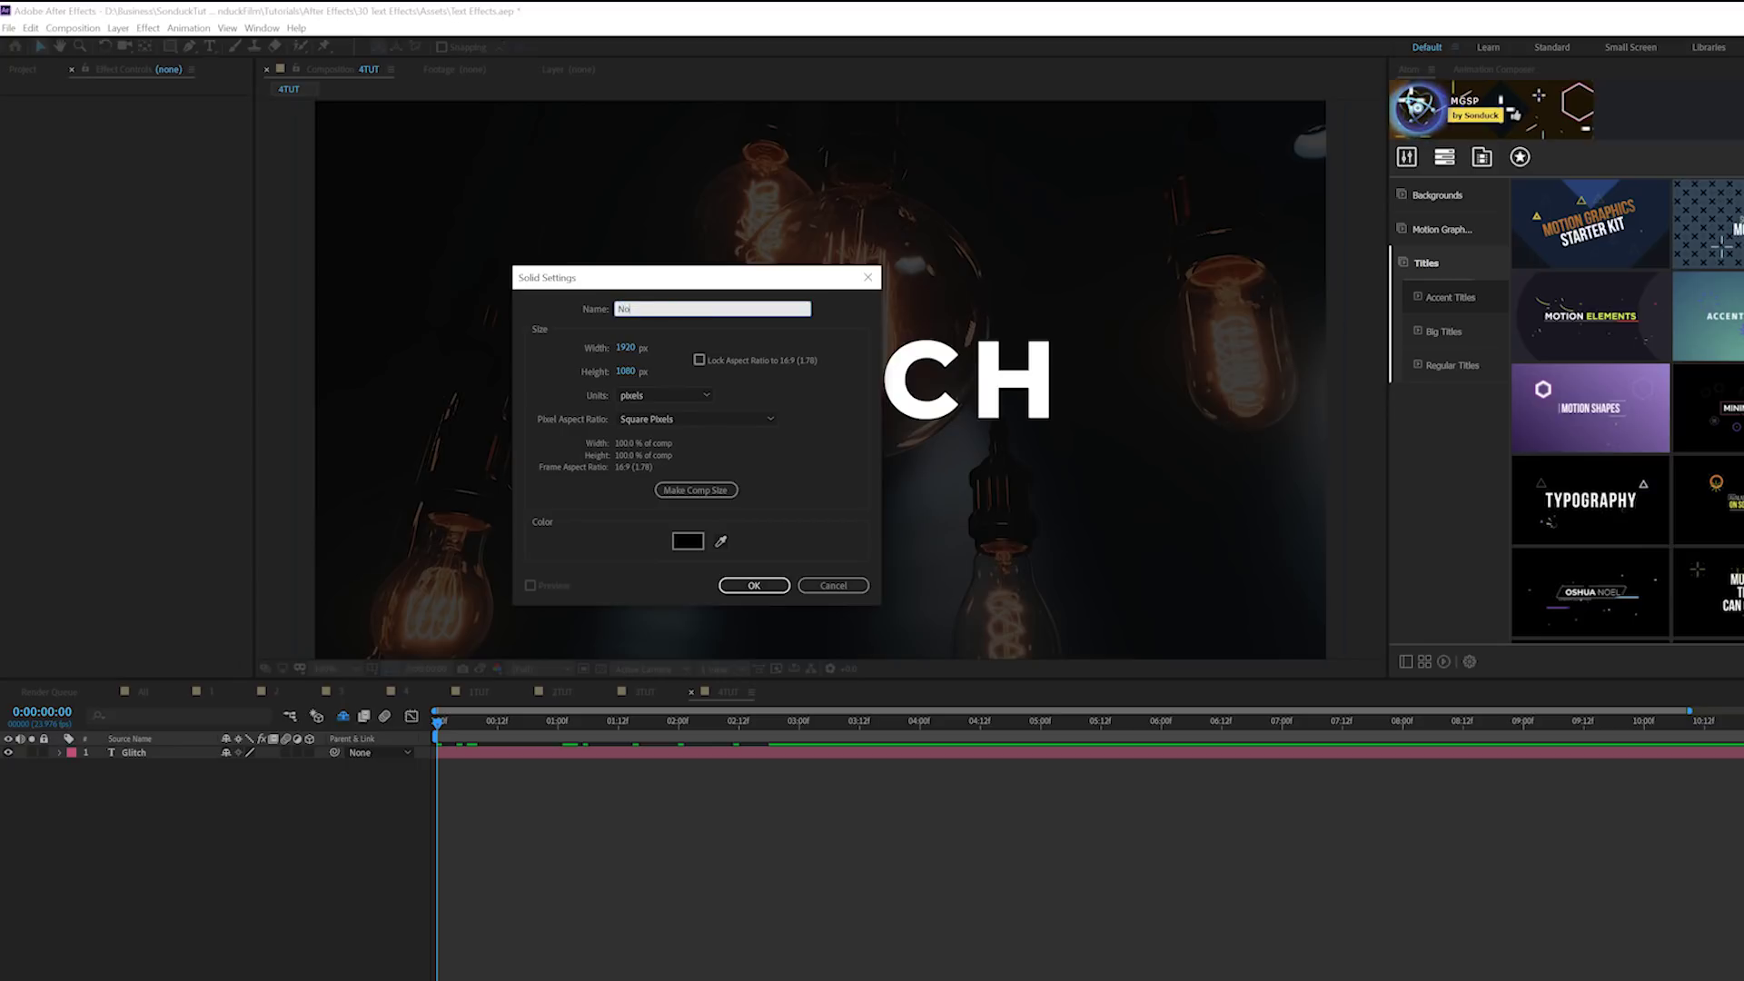
pyautogui.write('ise')
pyautogui.press('Return')
pyautogui.click(227, 27)
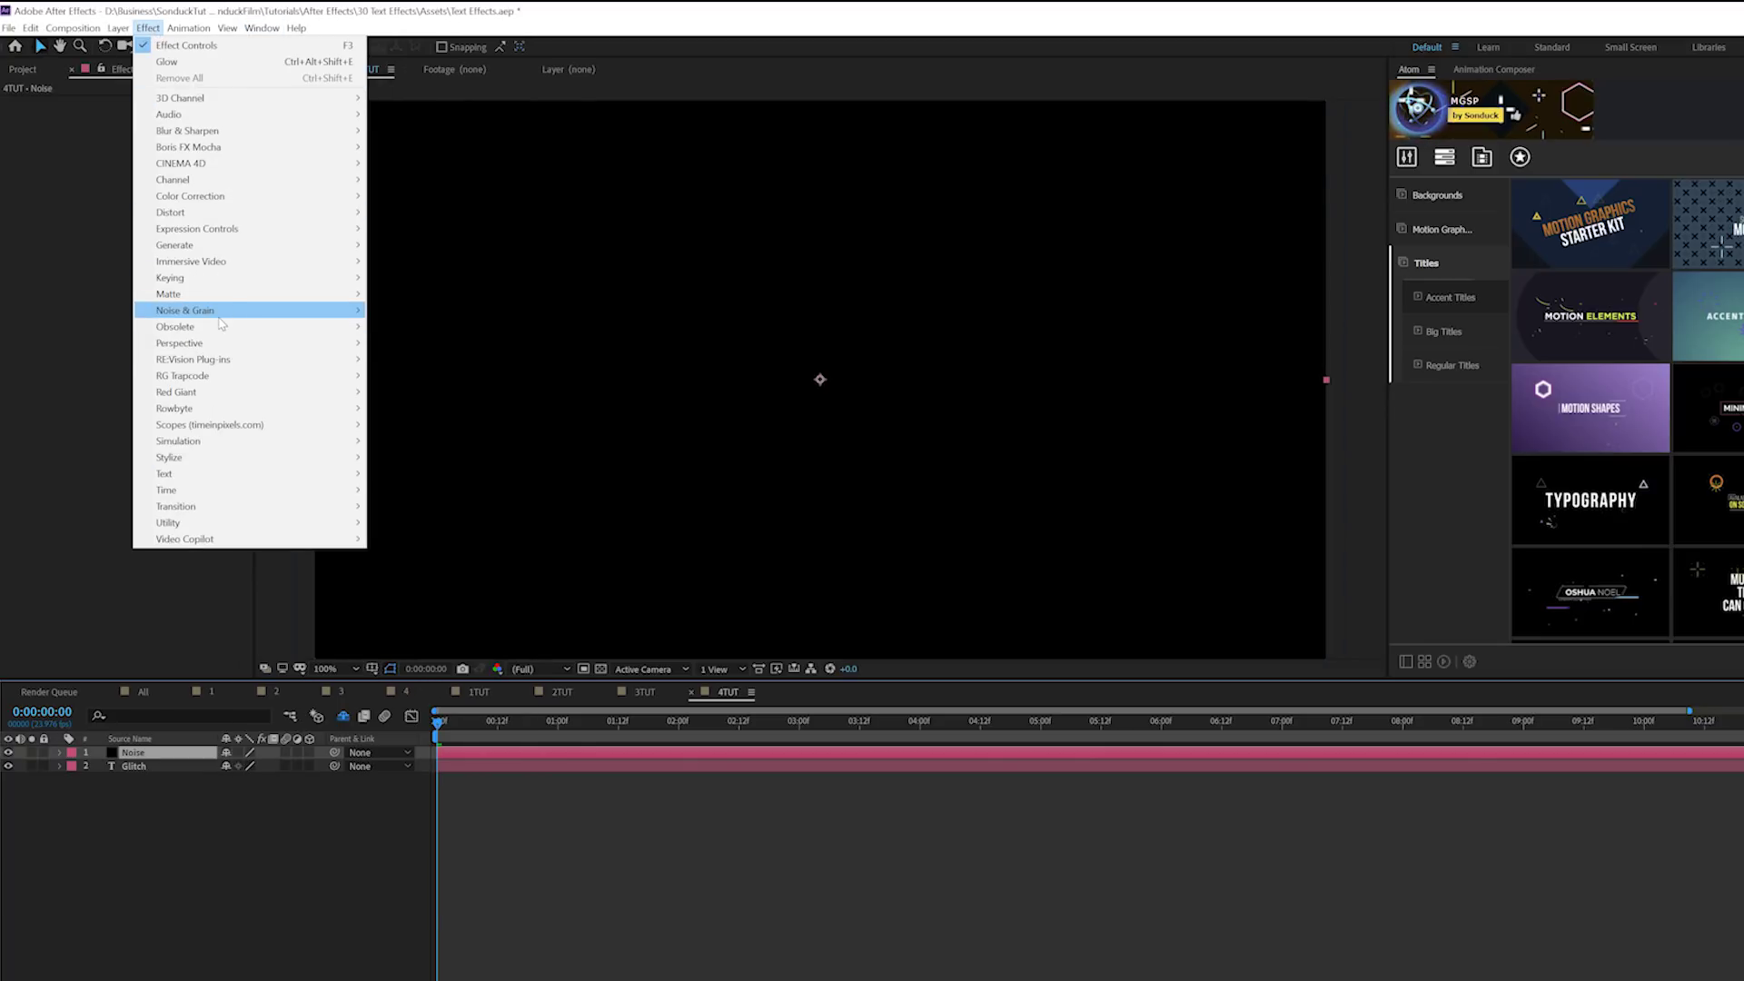
# Apply Fractal Noise with Fractal Type Max, Noise Type Block and Contrast 222
pyautogui.moveTo(221, 318)
pyautogui.click(418, 342)
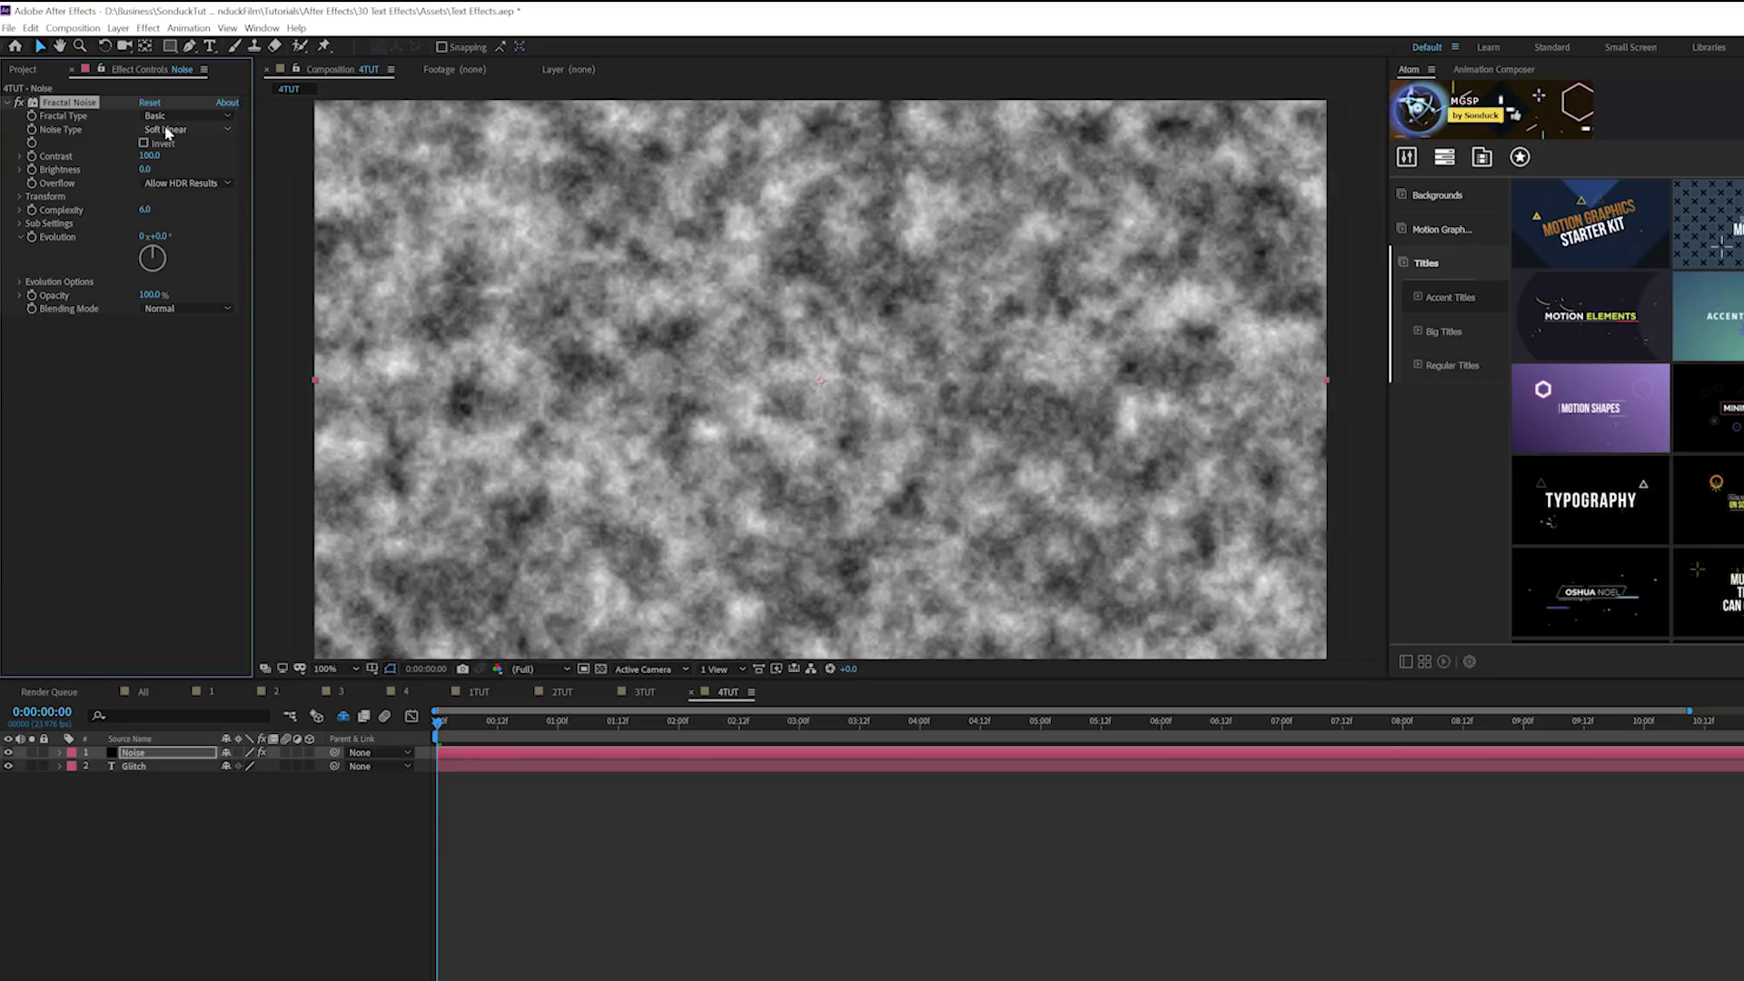
pyautogui.click(168, 115)
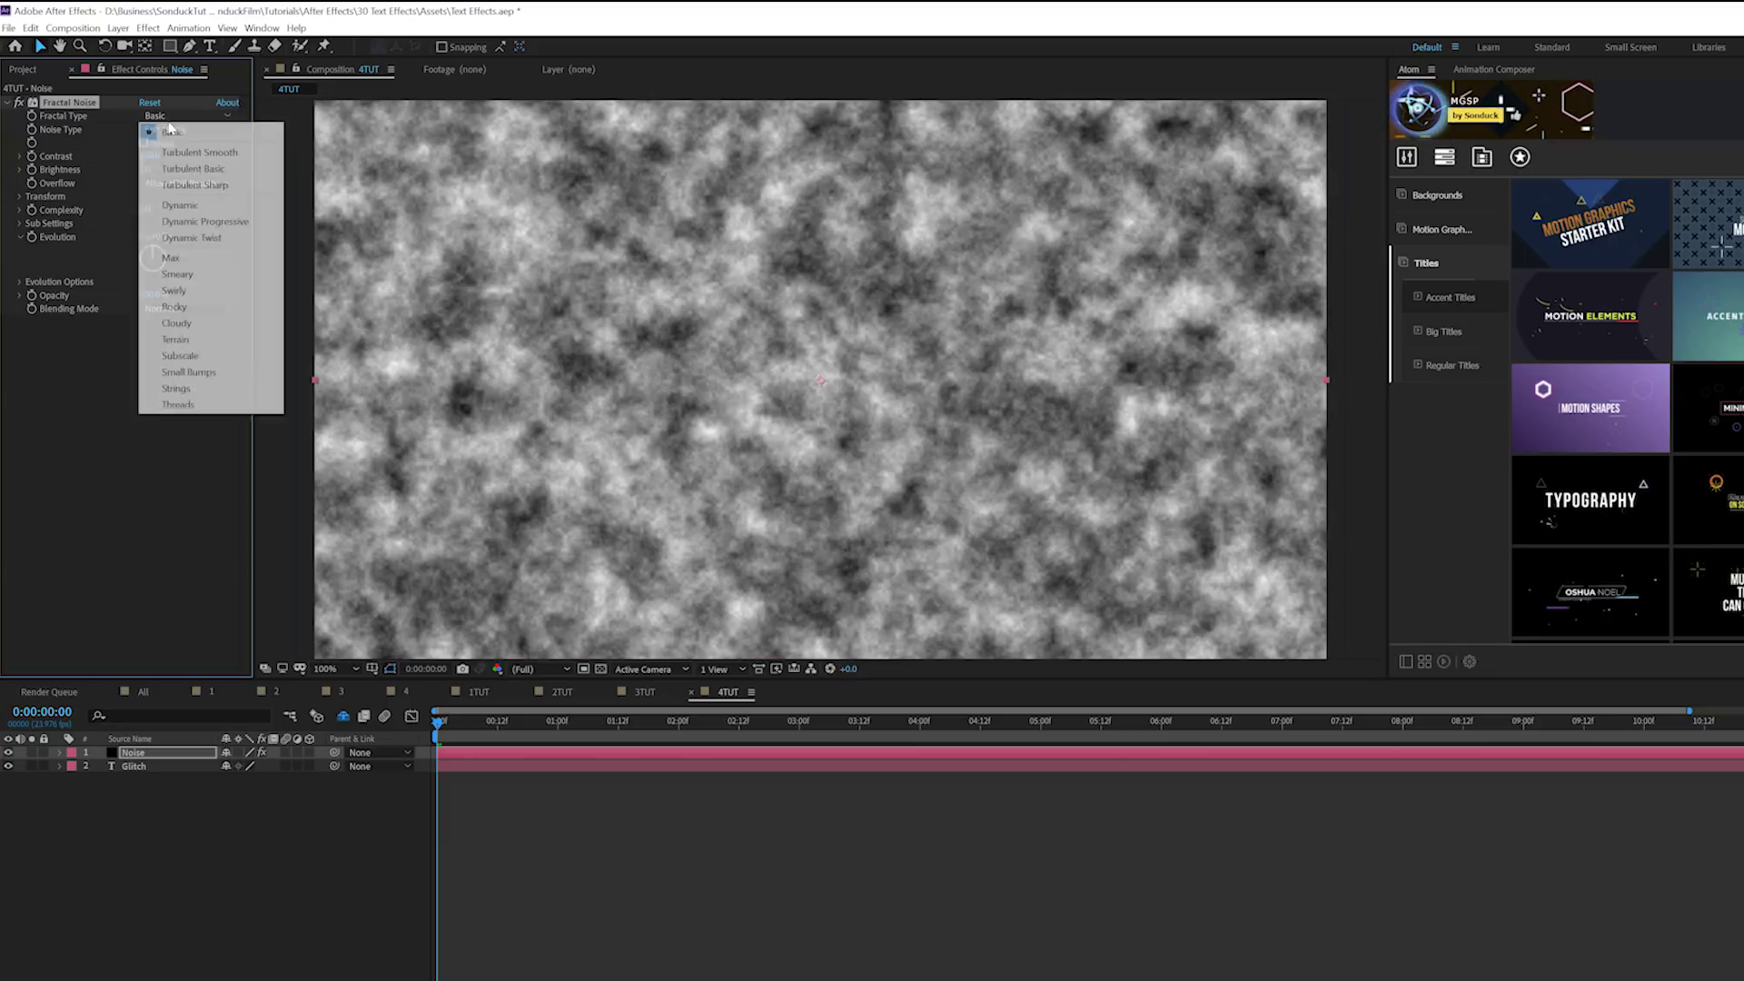
pyautogui.click(186, 257)
pyautogui.click(188, 133)
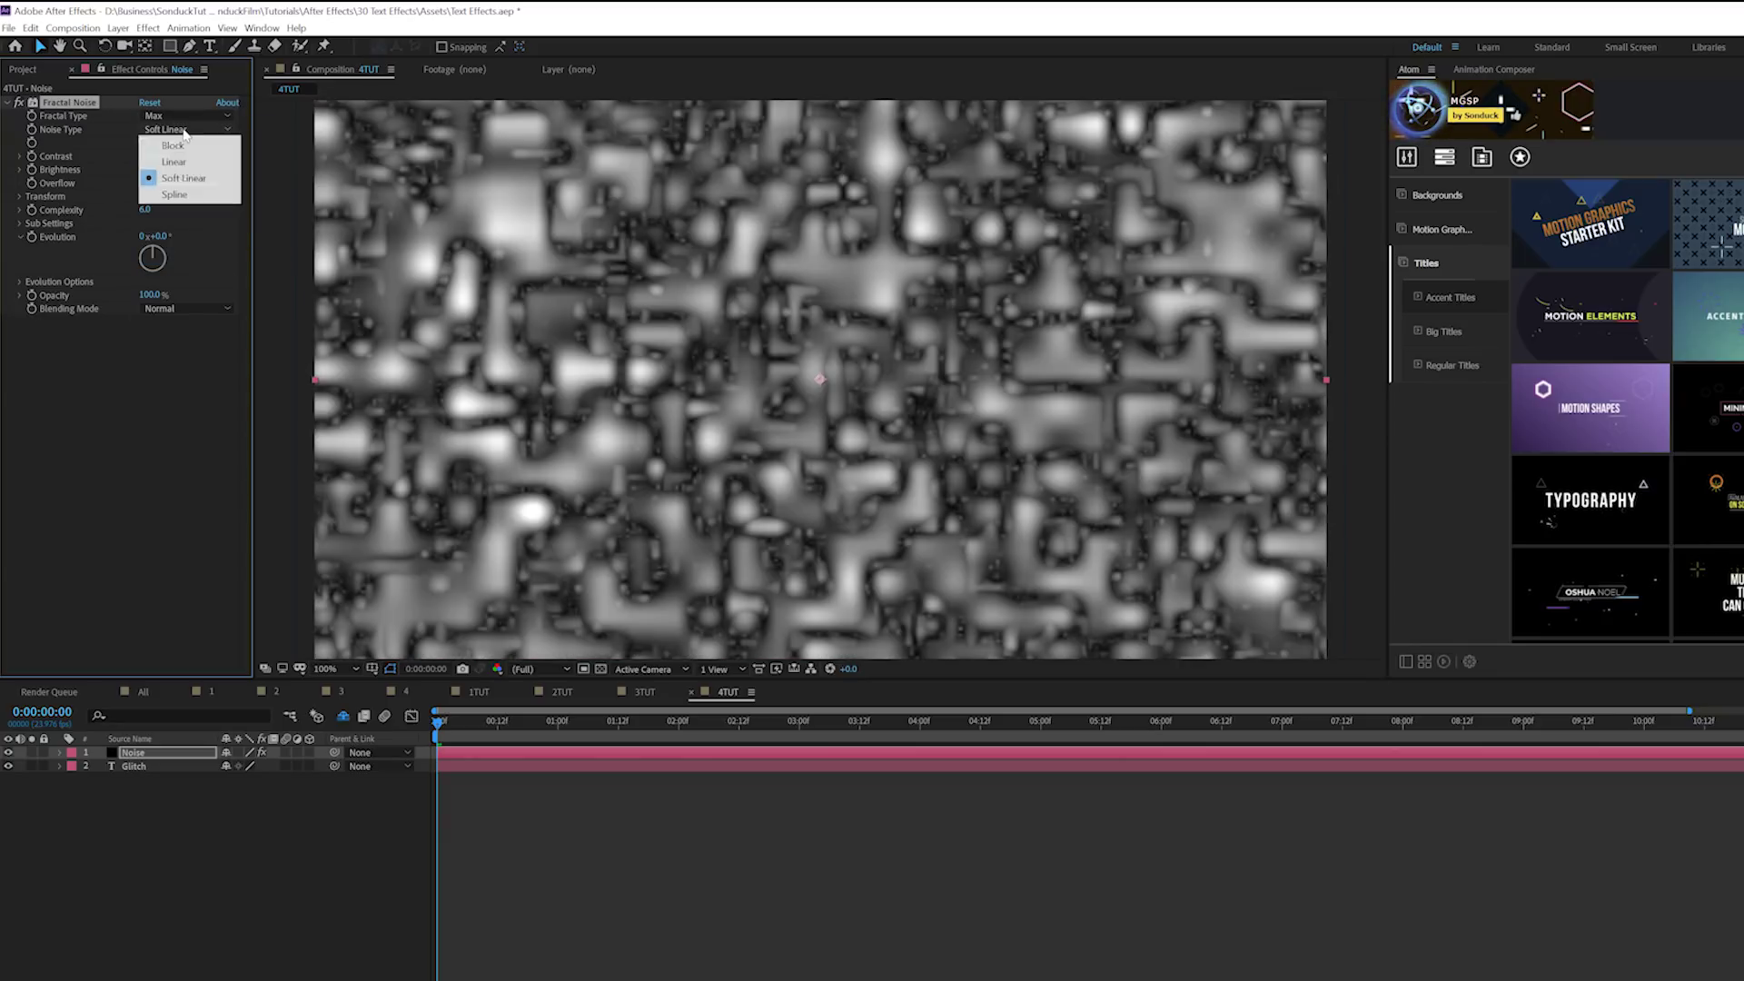
pyautogui.click(174, 146)
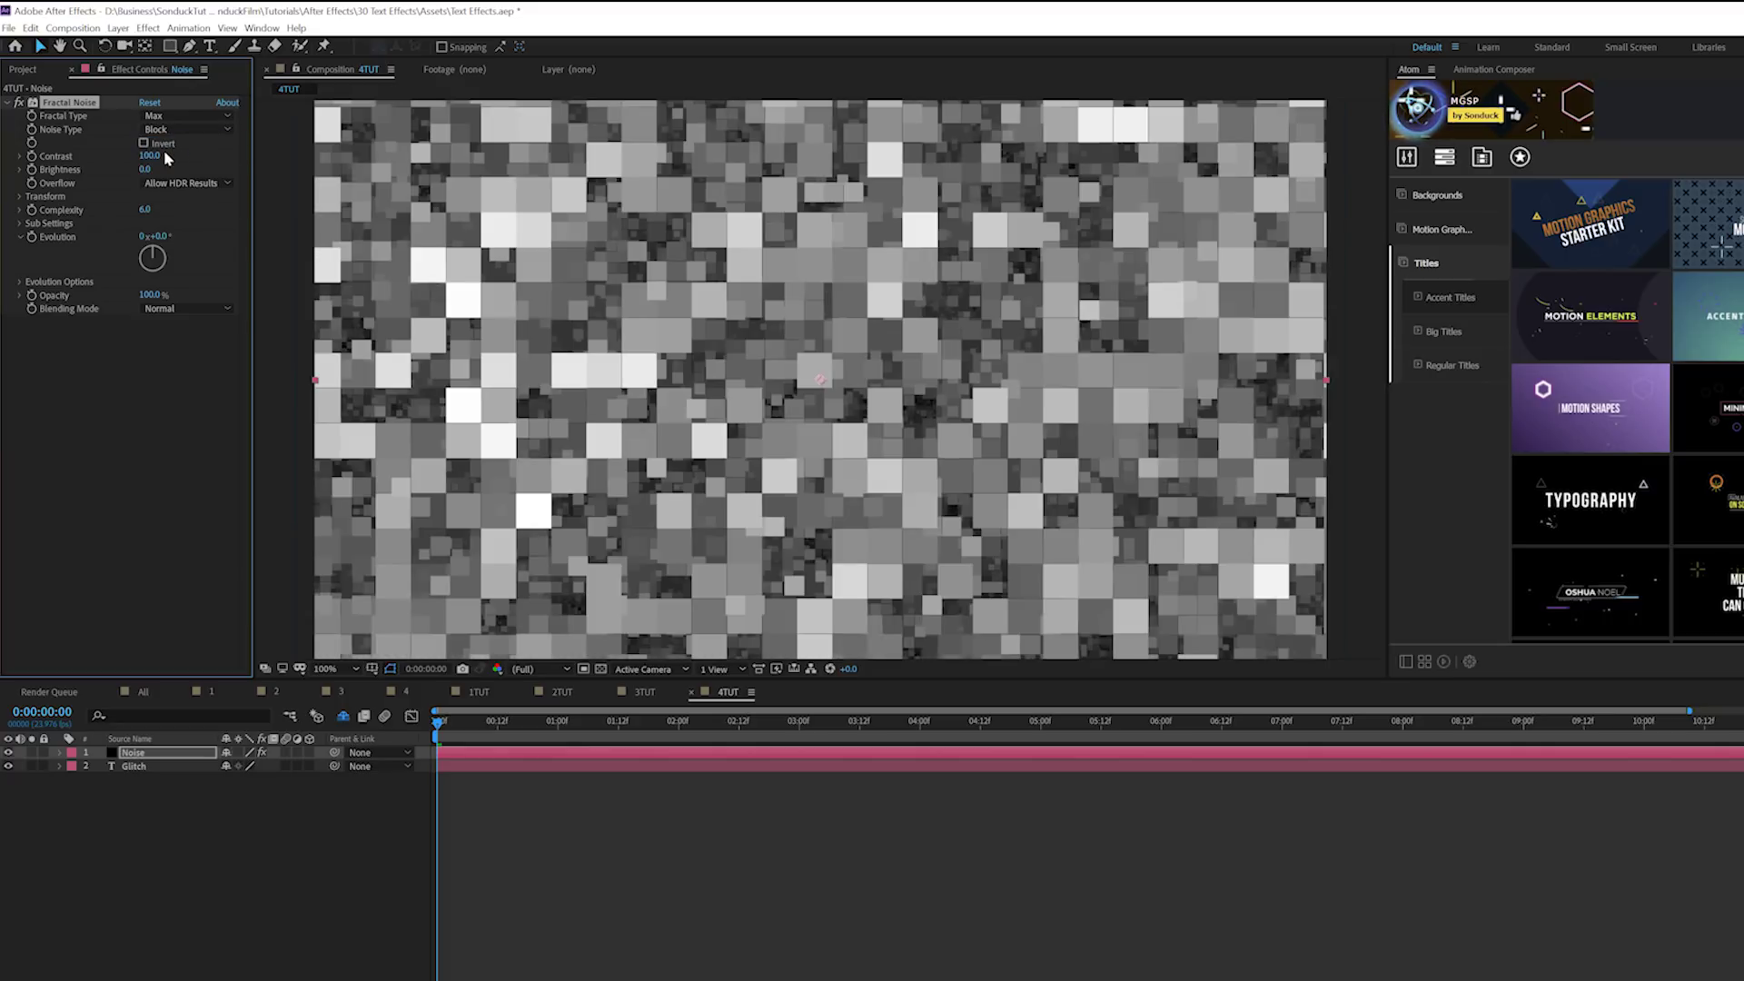
pyautogui.moveTo(143, 161); pyautogui.dragTo(45, 170)
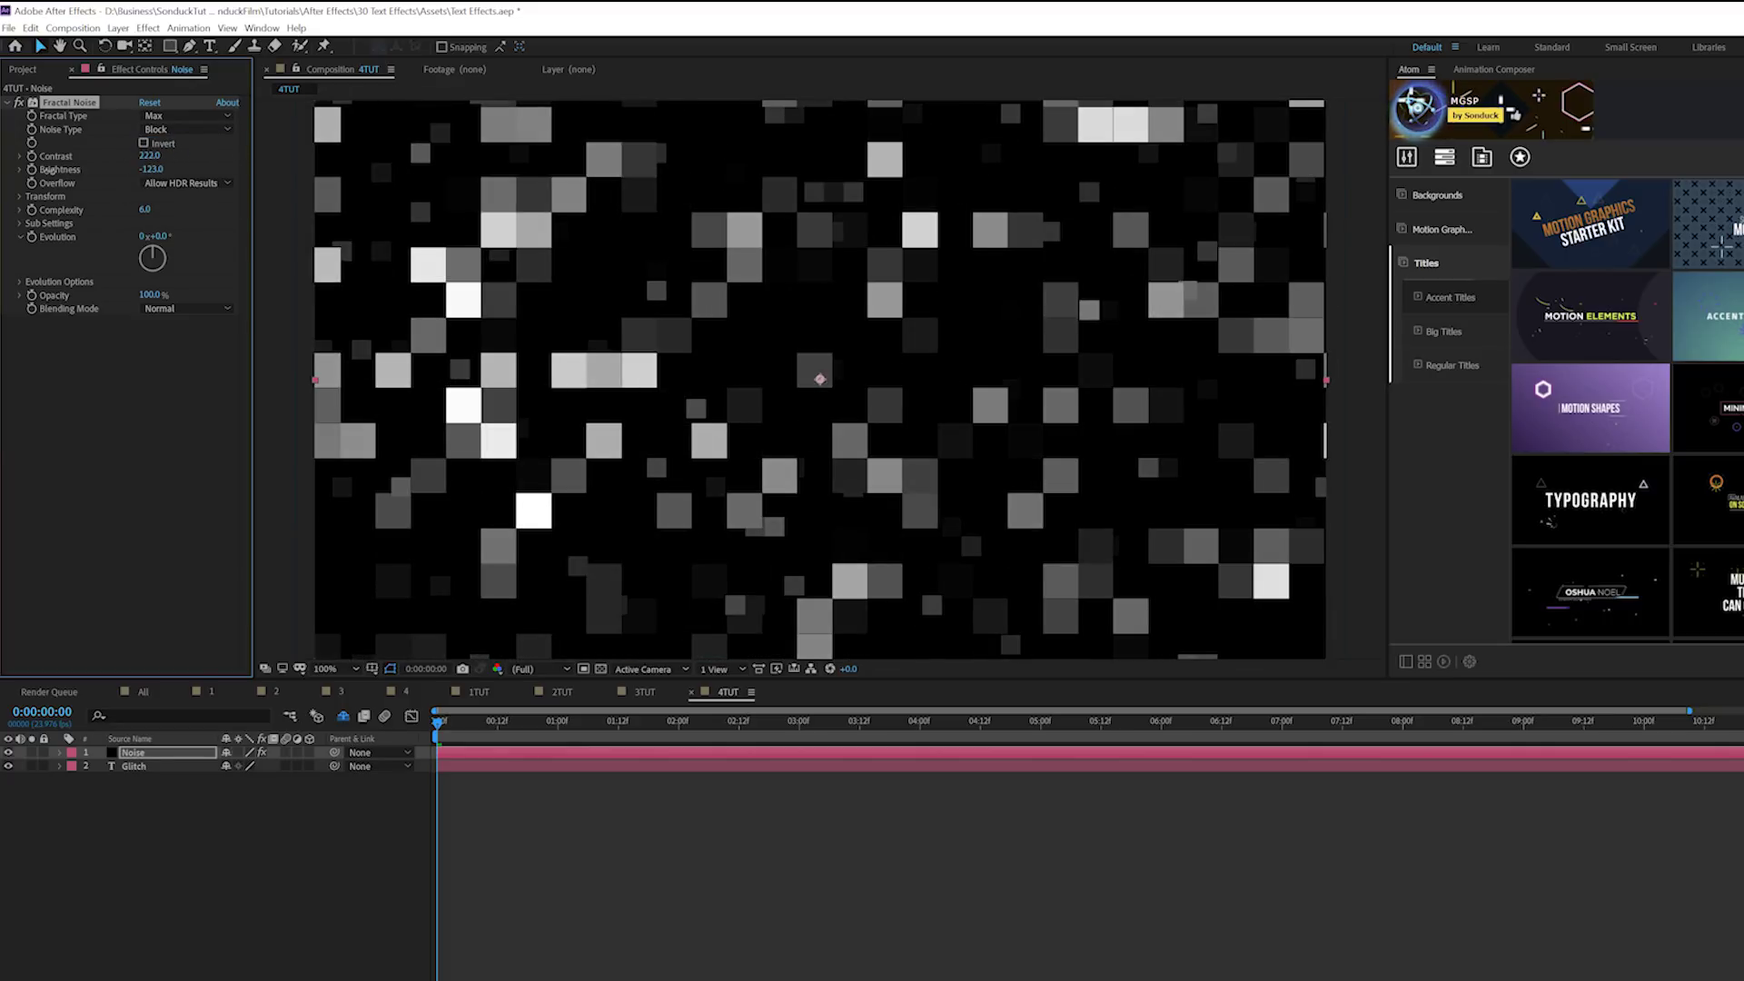
# Turn off Uniform Scaling and set Scale Width 1014 and Scale Height 39.2
pyautogui.click(21, 198)
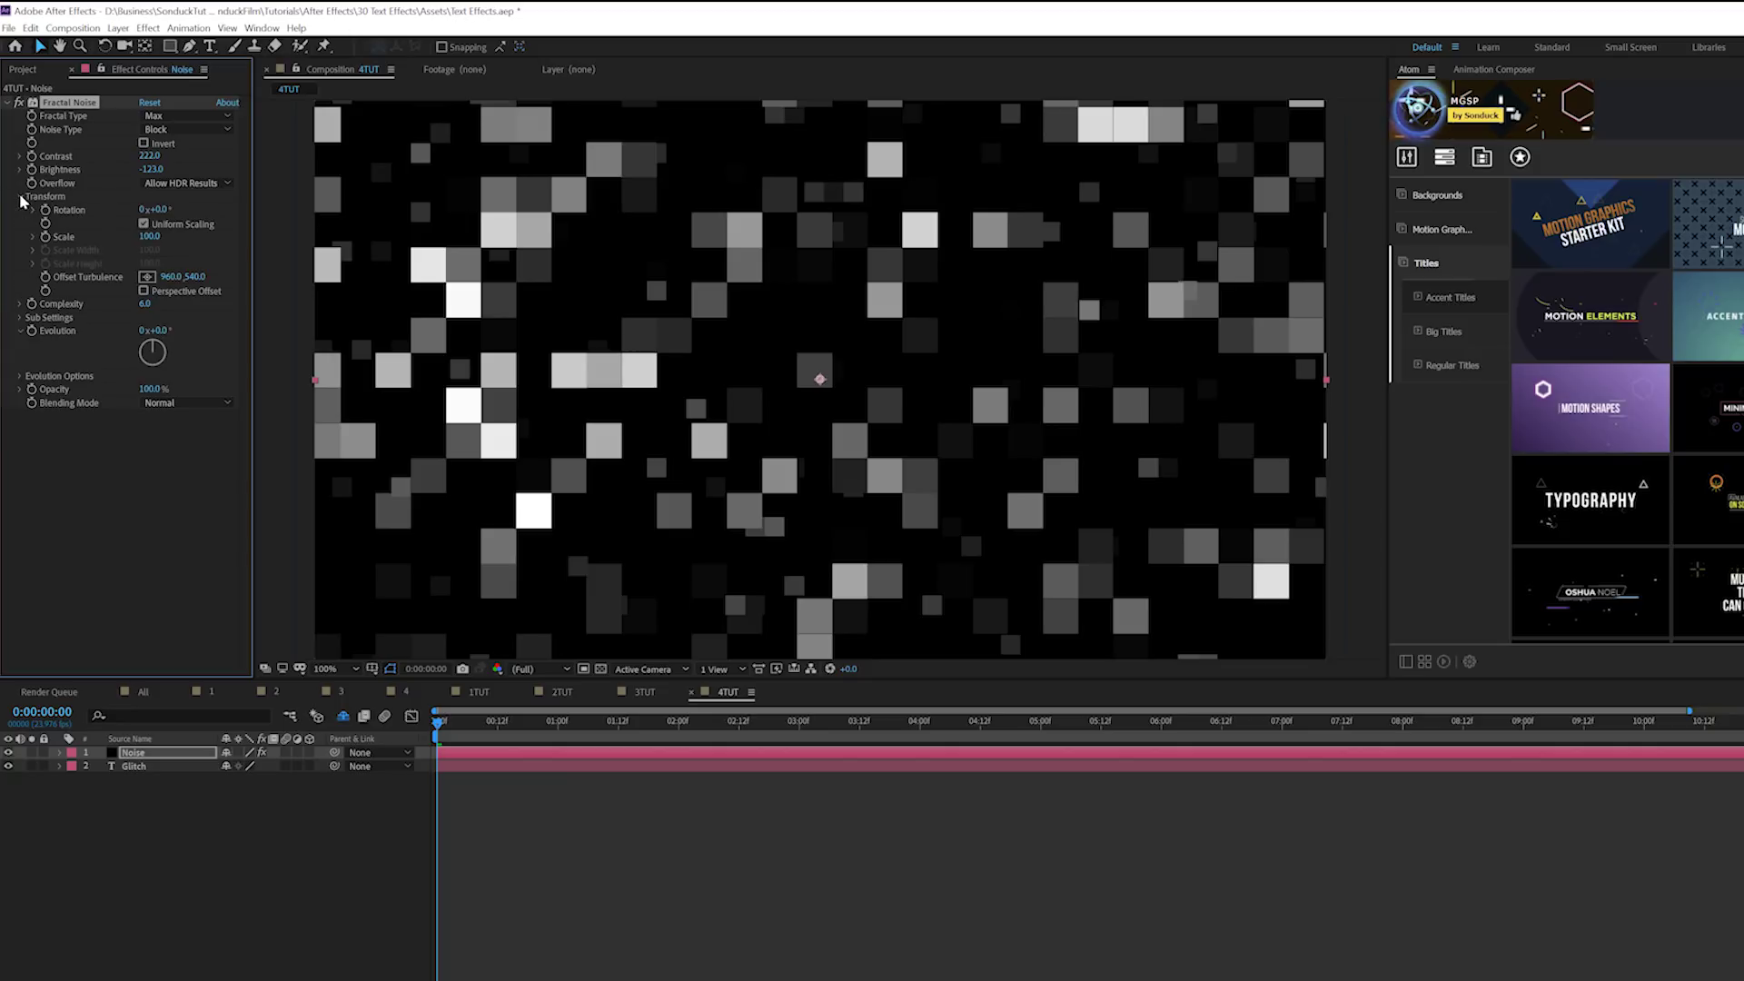
pyautogui.click(143, 225)
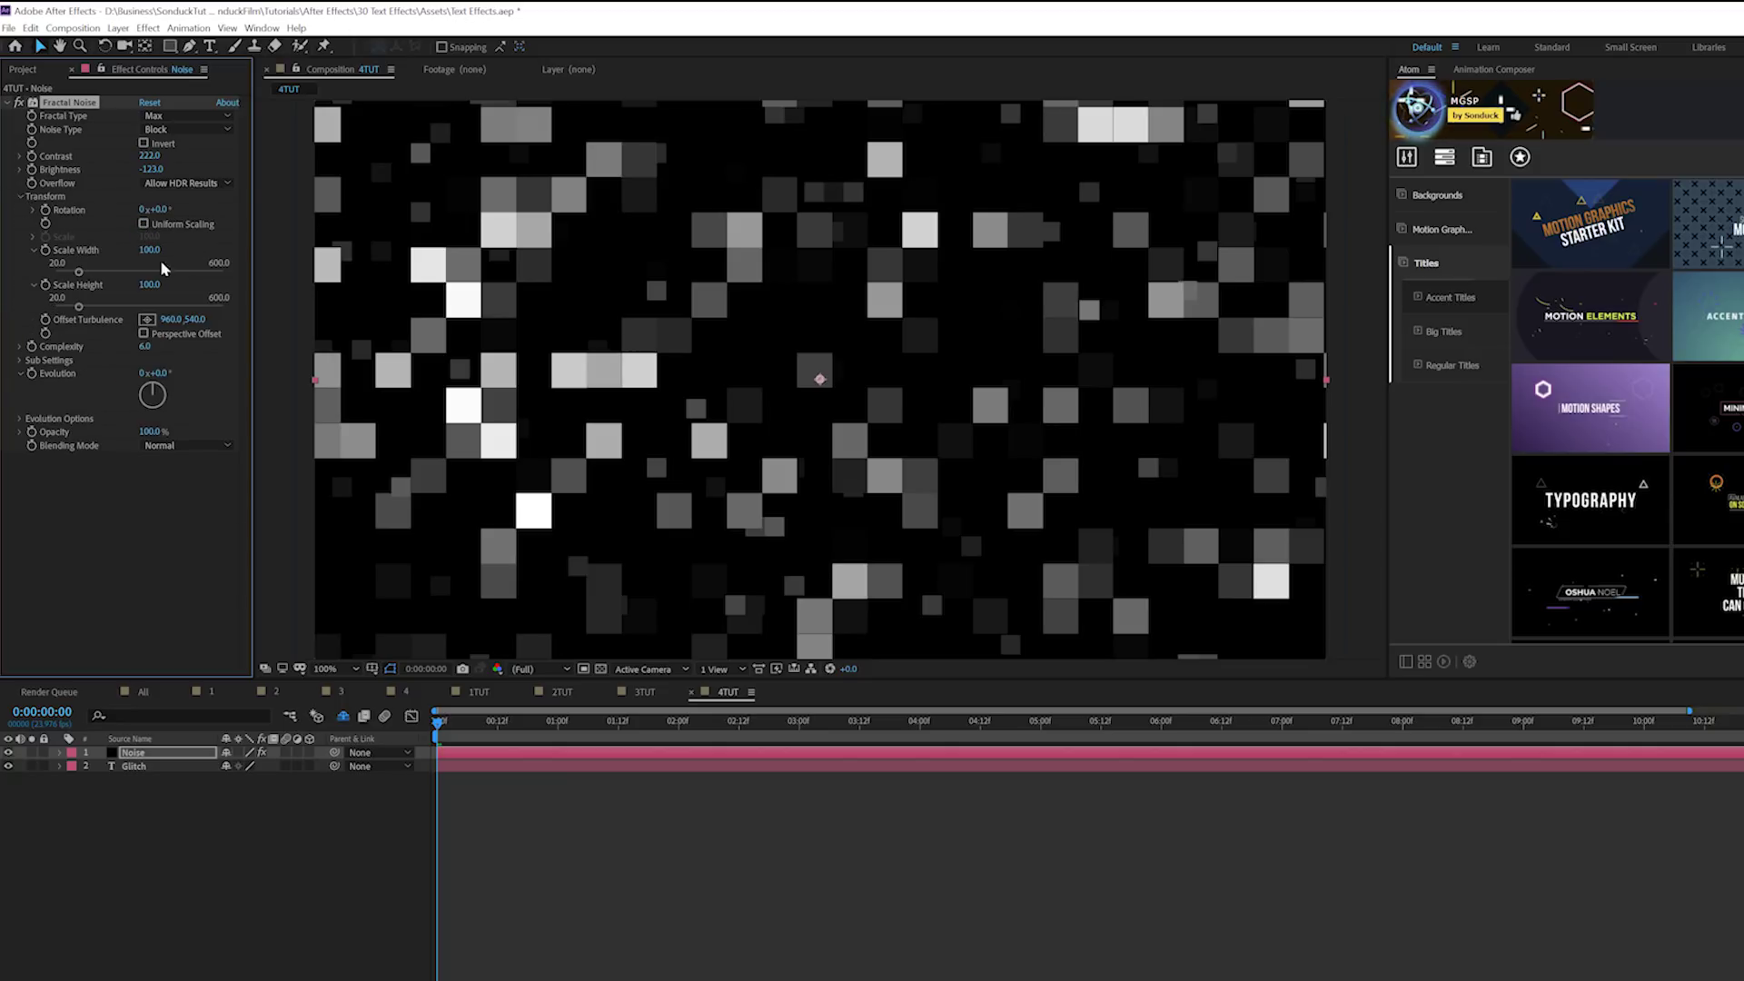
pyautogui.moveTo(87, 271); pyautogui.dragTo(303, 275)
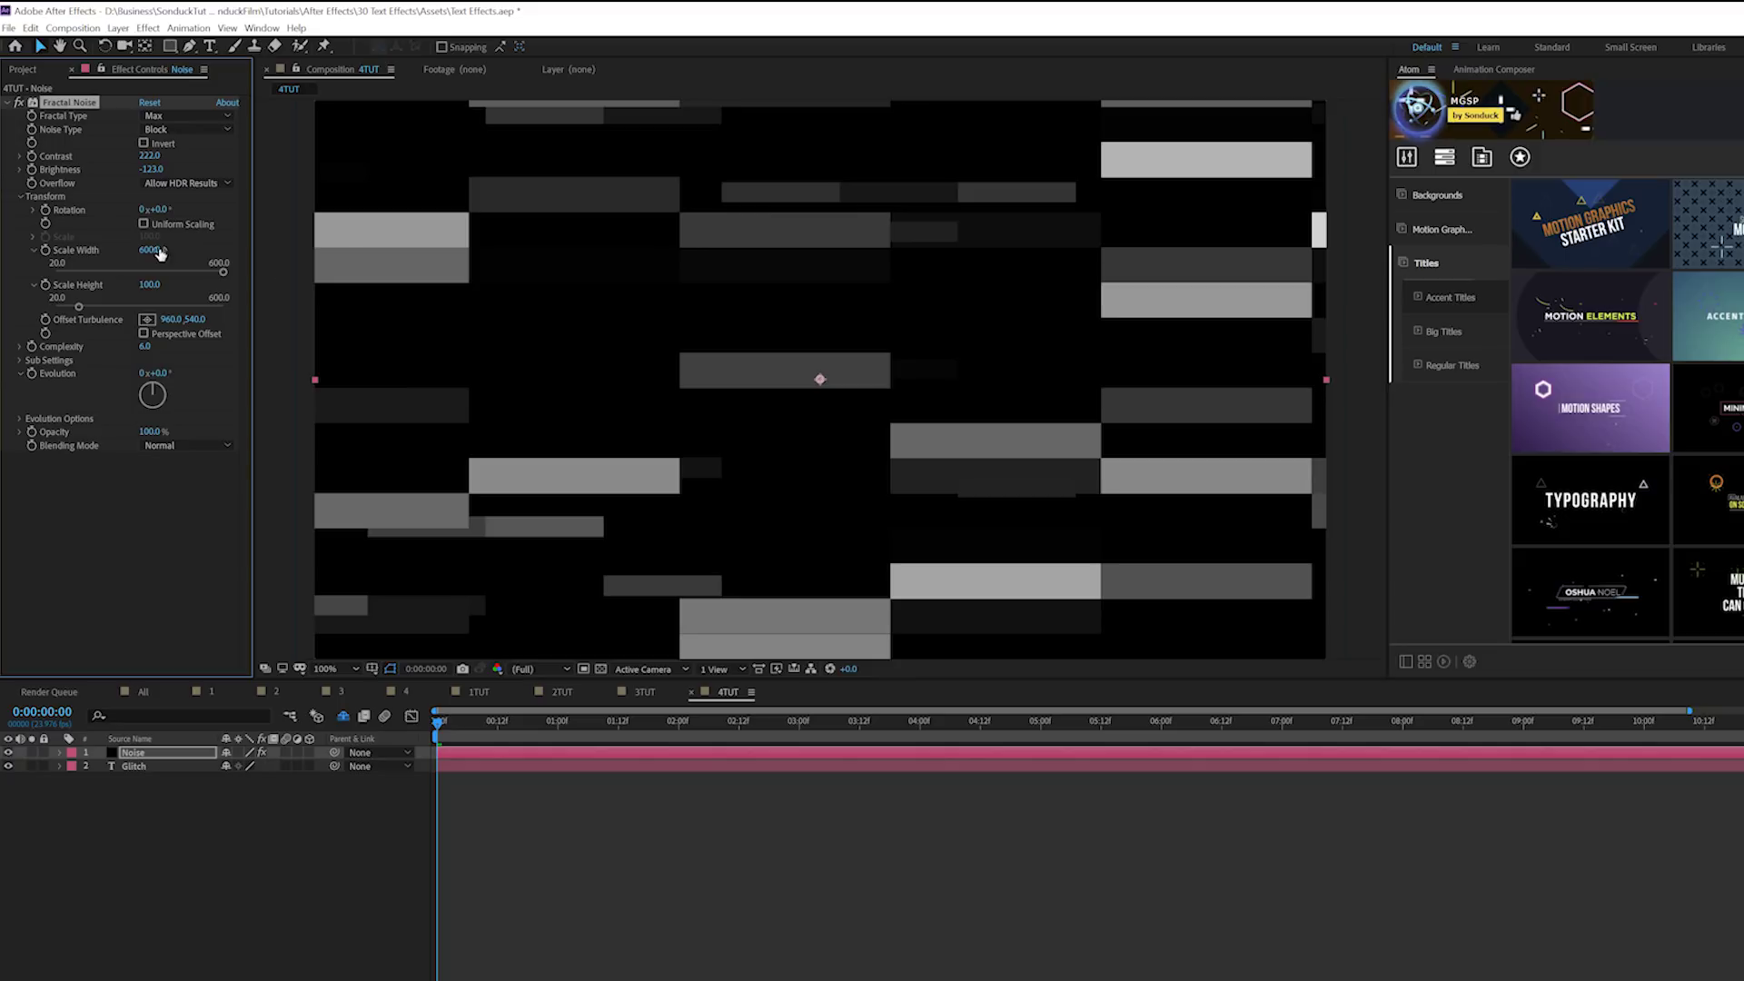
pyautogui.moveTo(160, 253); pyautogui.dragTo(527, 257)
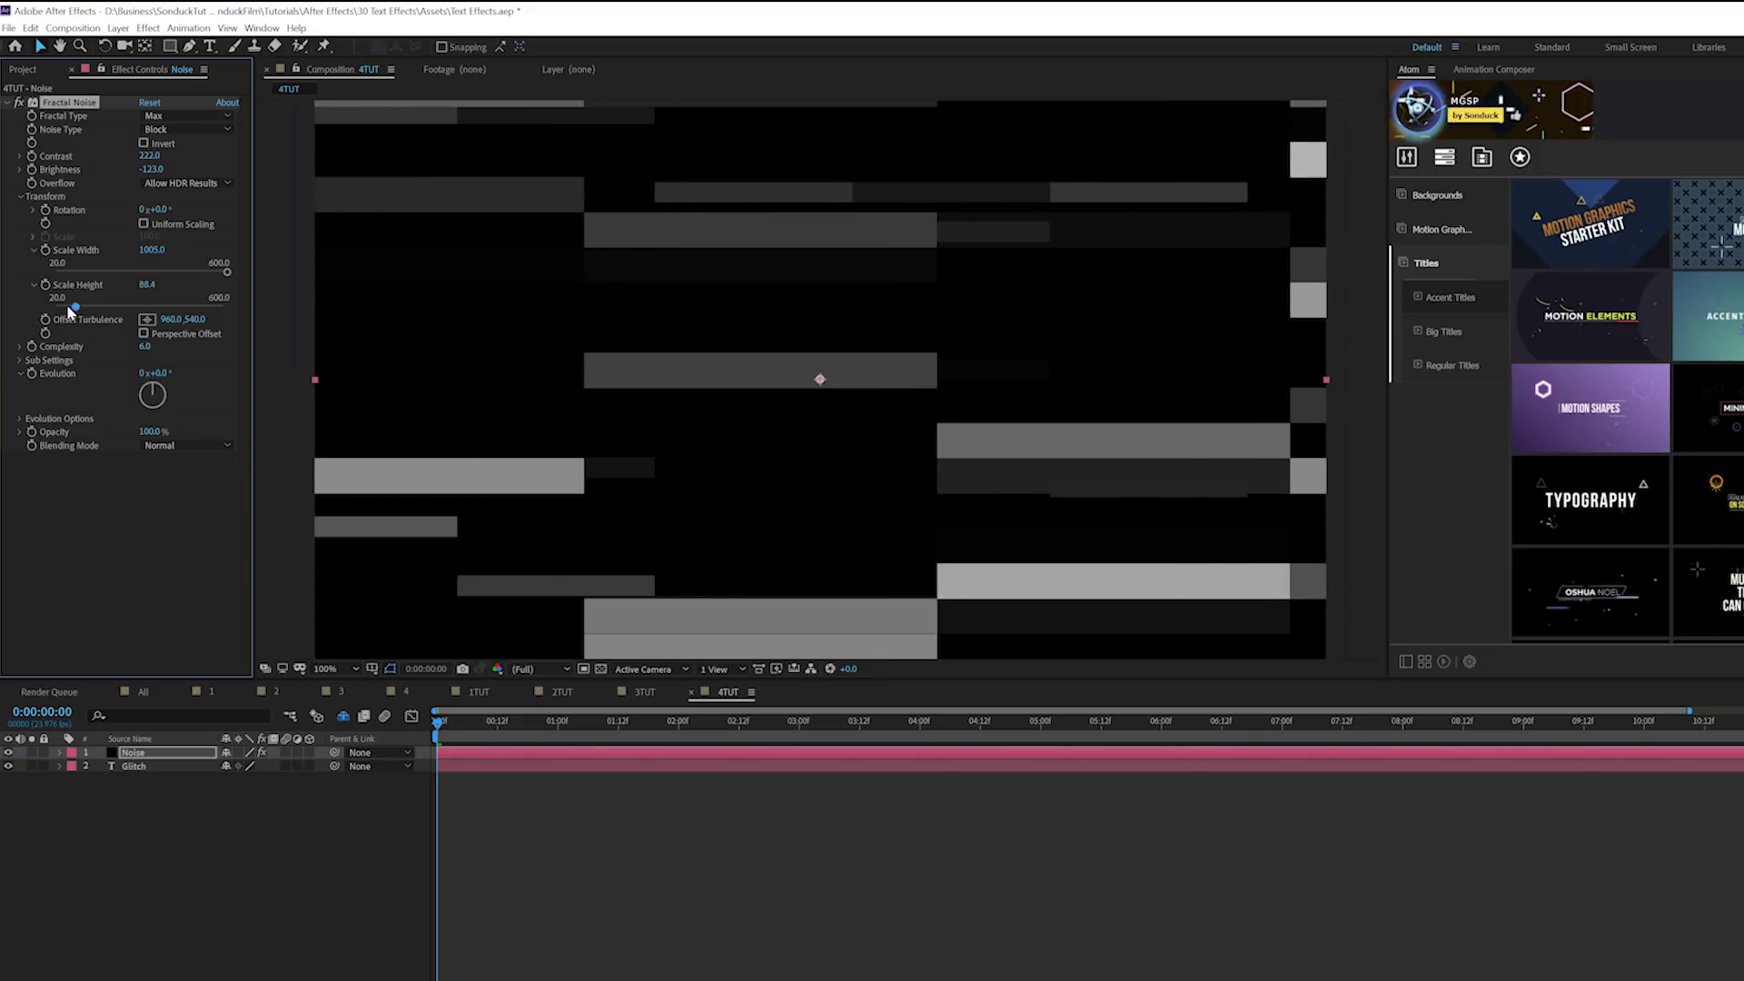
pyautogui.moveTo(70, 311); pyautogui.dragTo(62, 309)
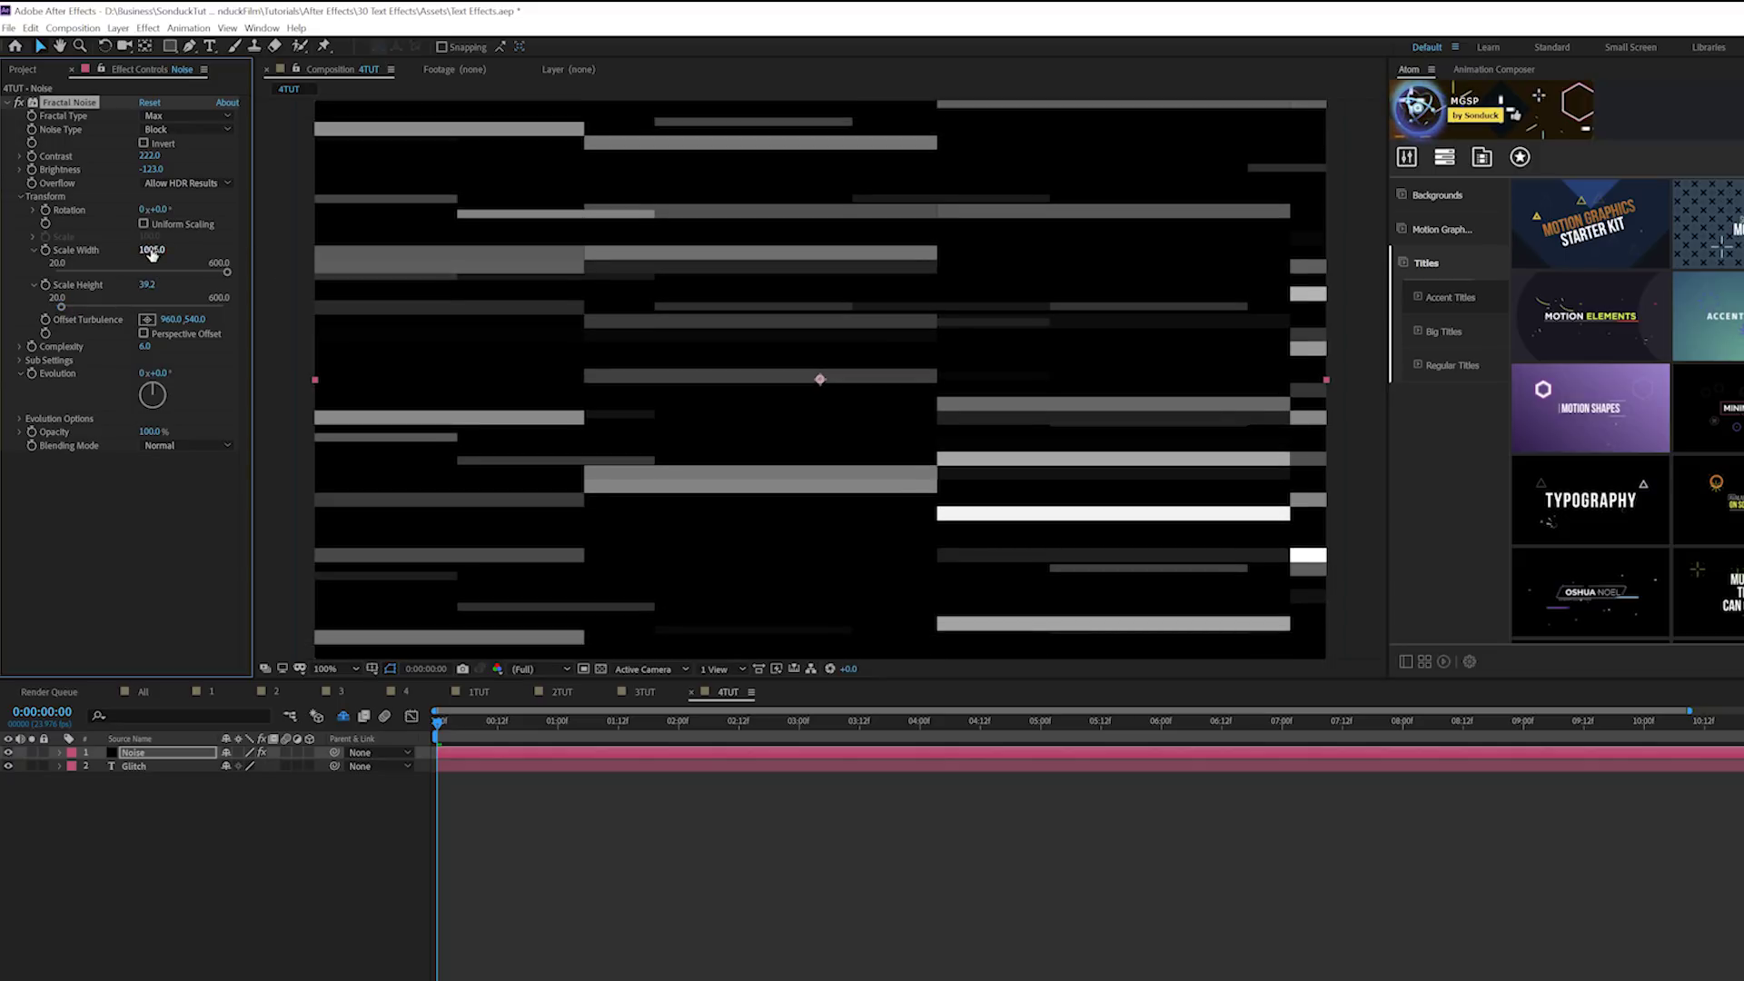
pyautogui.moveTo(152, 255); pyautogui.dragTo(146, 274)
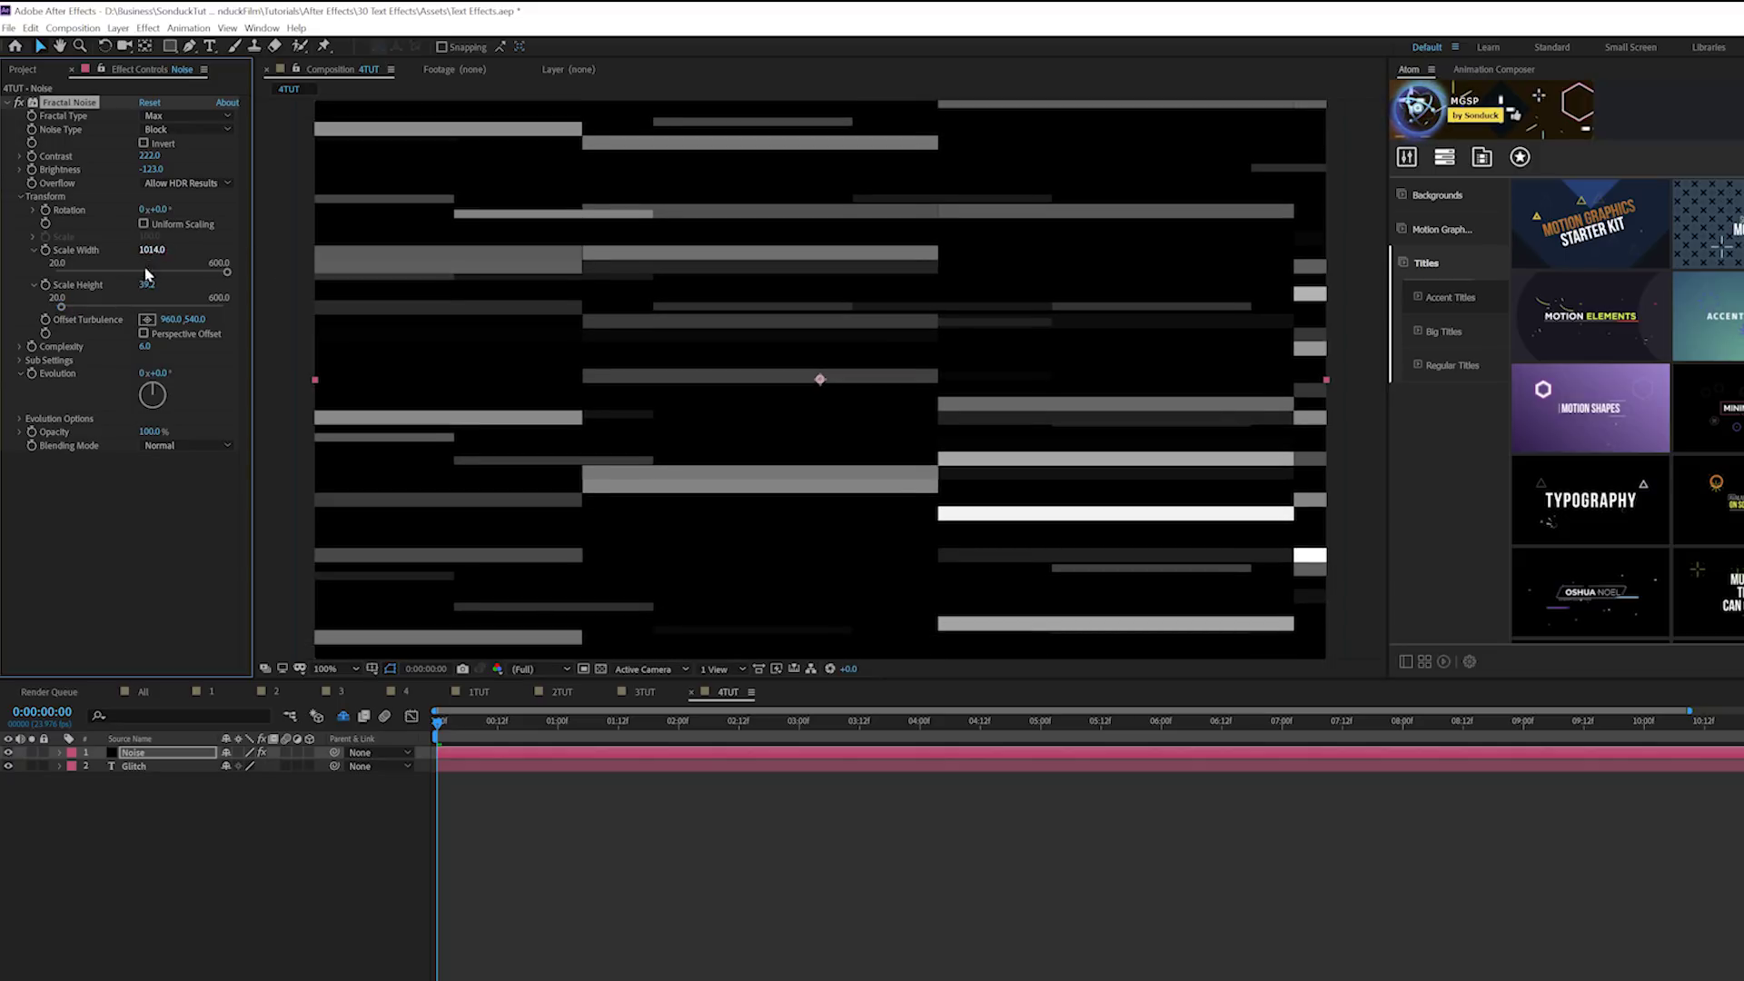
# Add an expression to the Random Seed and tune Contrast to 242 and Brightness to -148
pyautogui.click(21, 420)
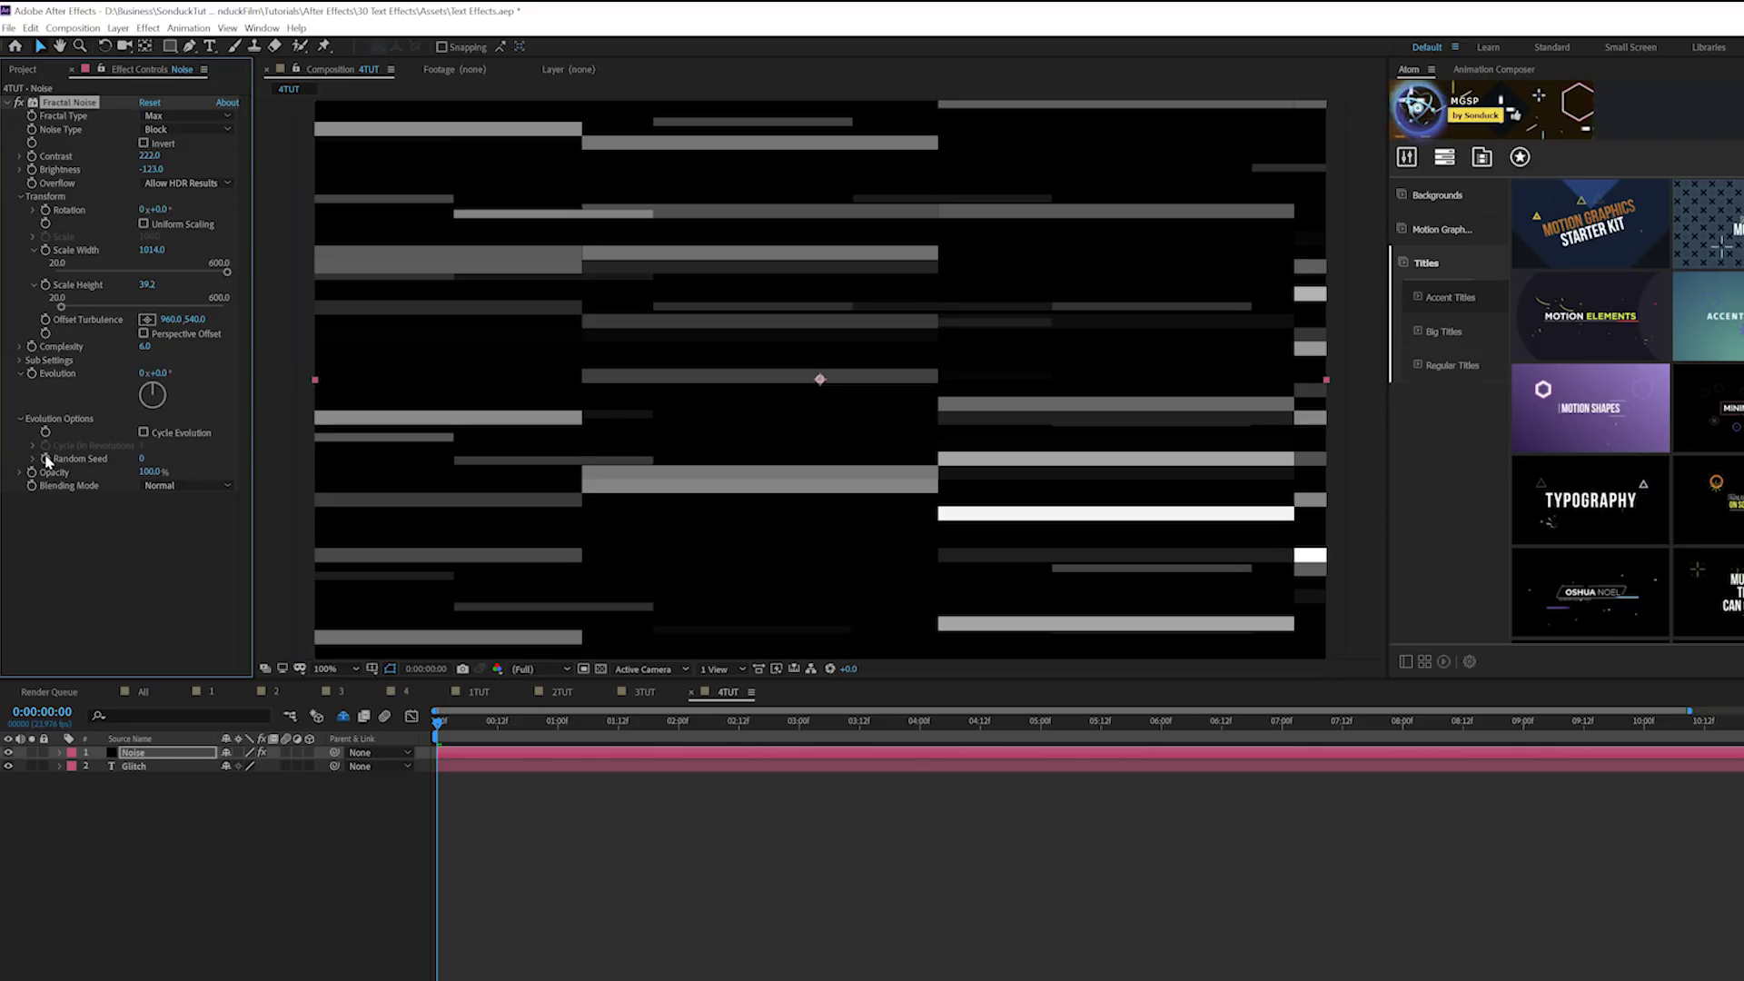
pyautogui.keyDown('alt'); pyautogui.click(46, 460); pyautogui.keyUp('alt')
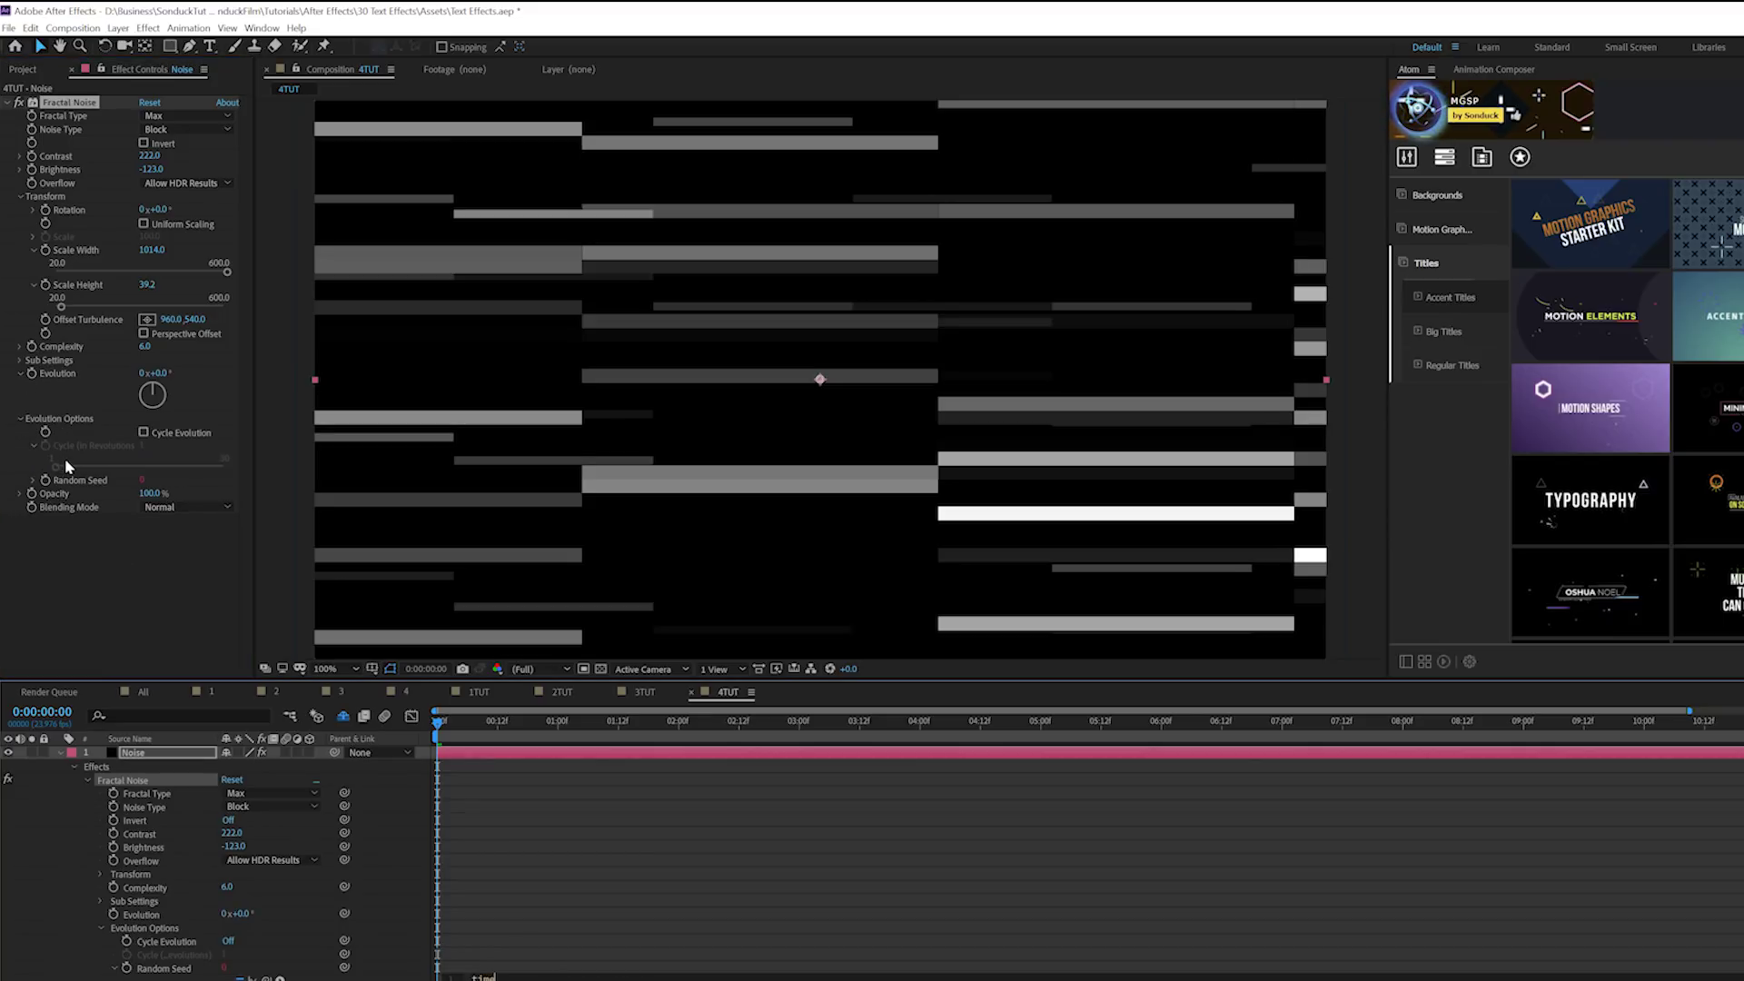
pyautogui.click(454, 742)
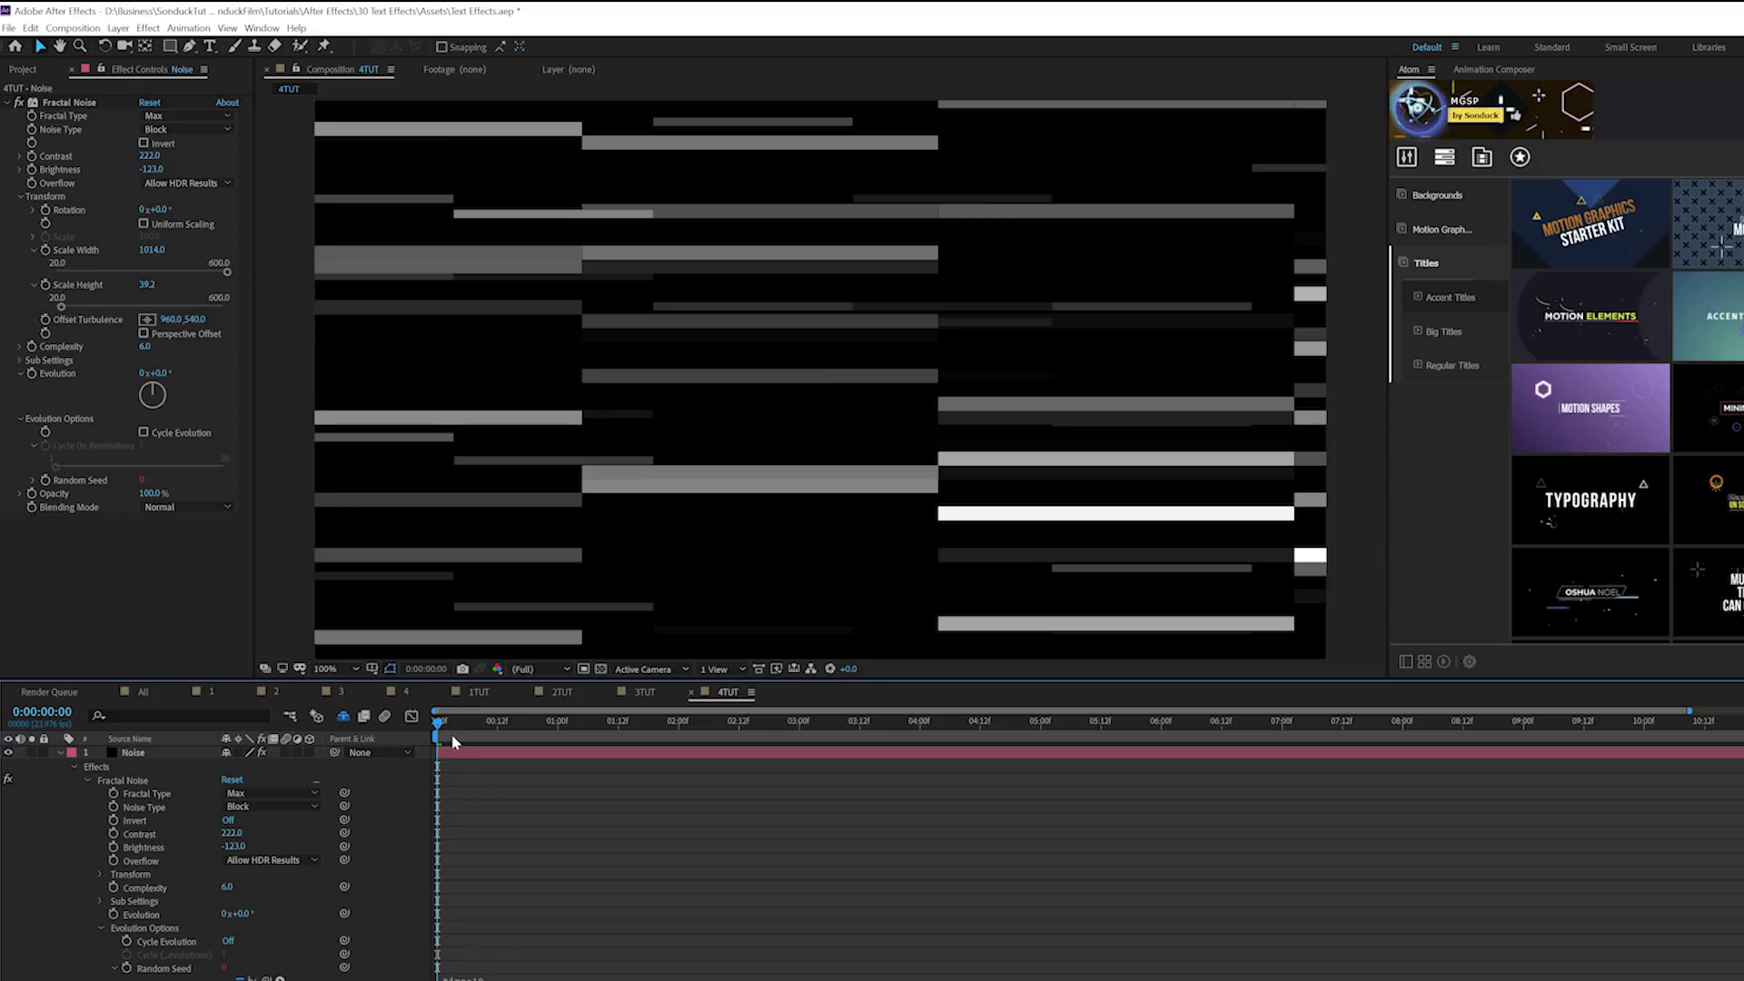
pyautogui.moveTo(484, 734); pyautogui.dragTo(647, 754)
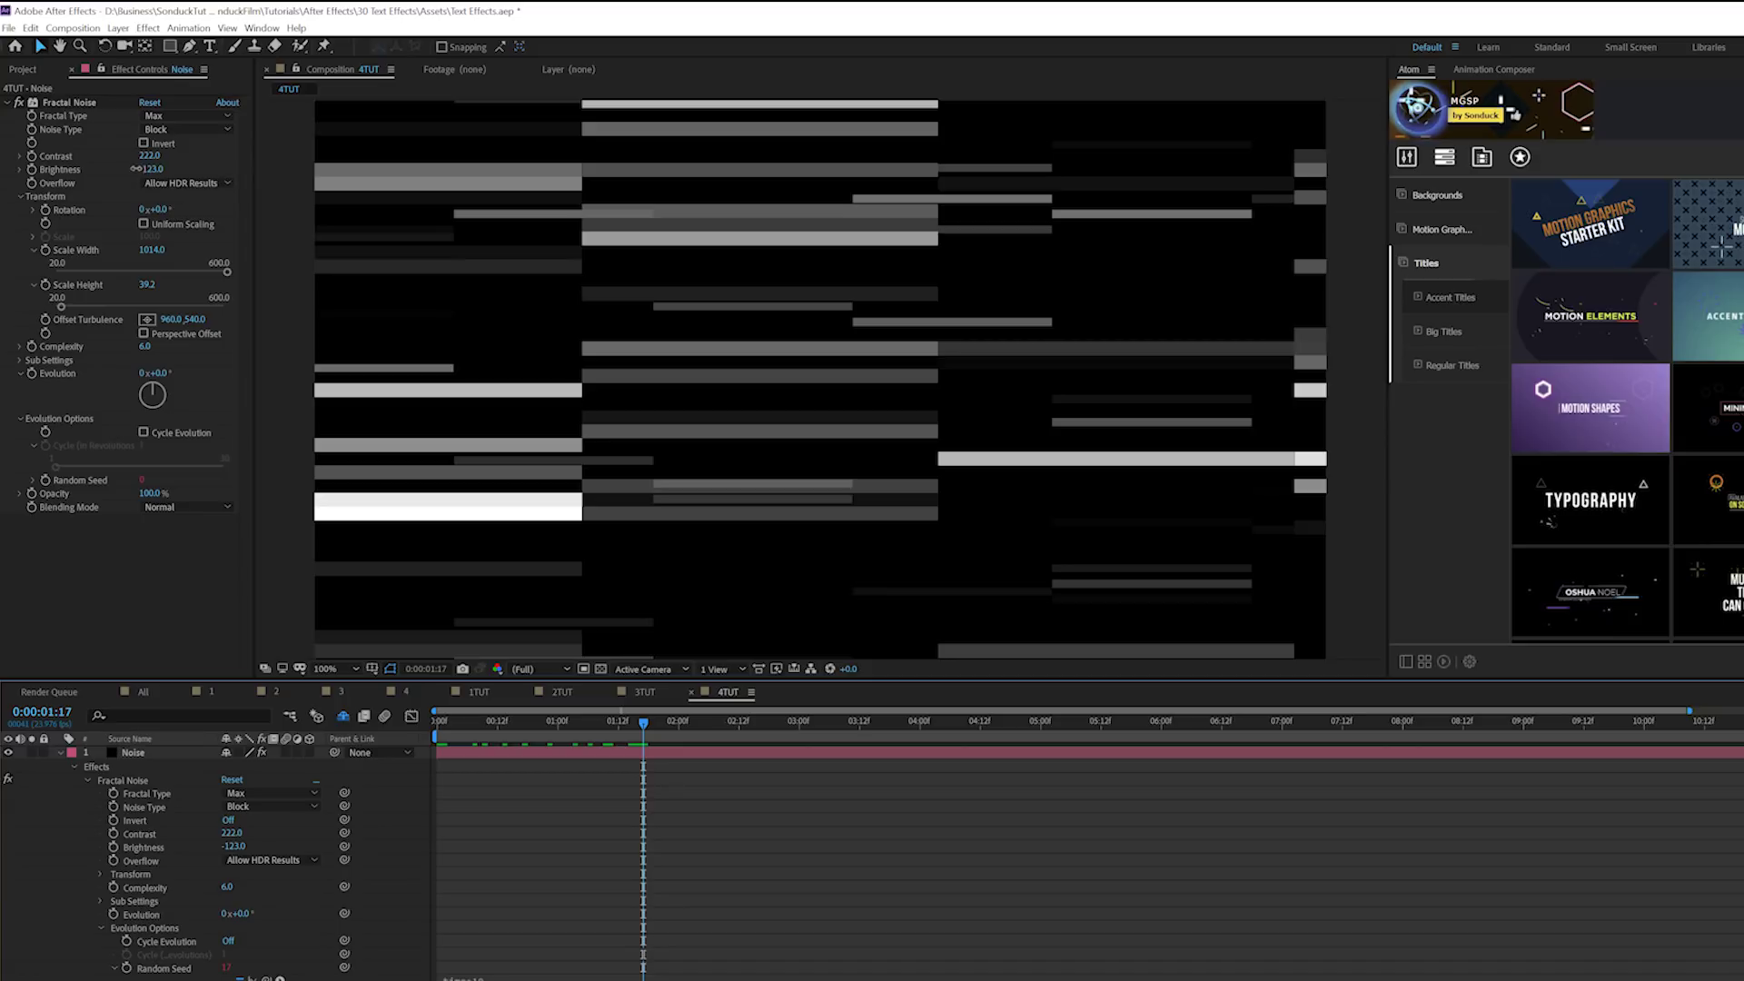
pyautogui.moveTo(136, 169)
pyautogui.mouseDown()
pyautogui.moveTo(164, 157)
pyautogui.moveTo(144, 169)
pyautogui.mouseUp()
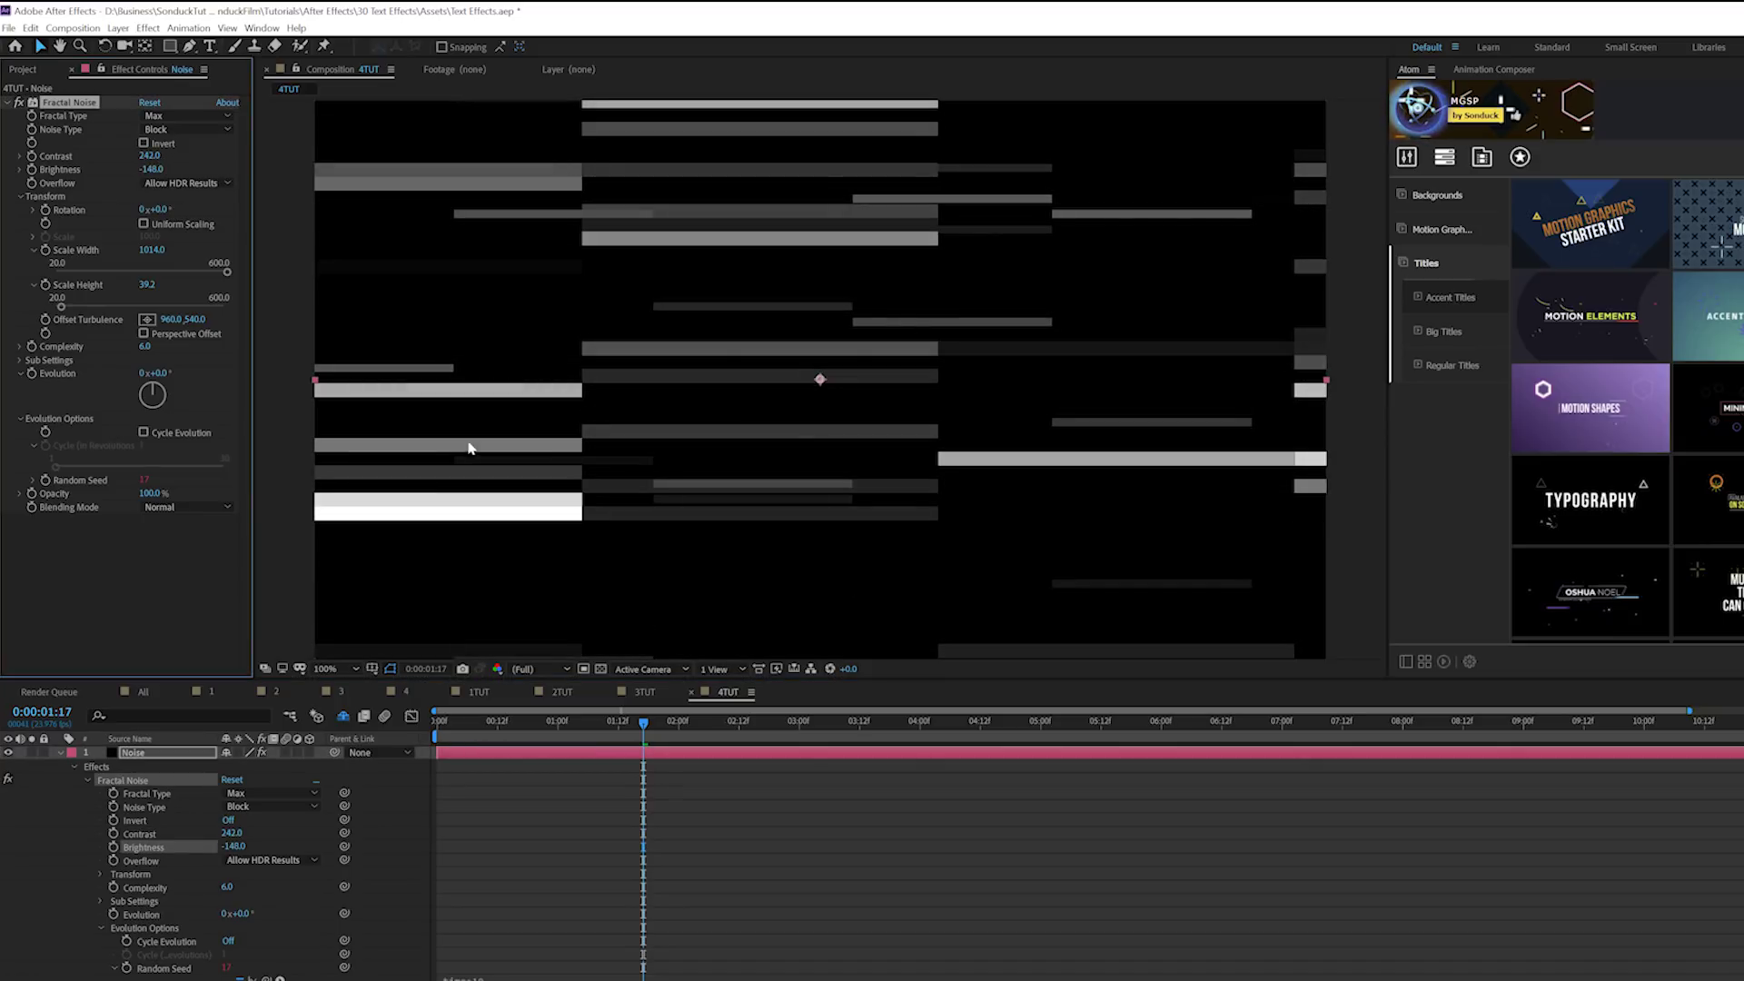
# Preview the noise animation from 0:00:00:00 and collapse the Noise layer
pyautogui.moveTo(615, 722); pyautogui.dragTo(437, 717)
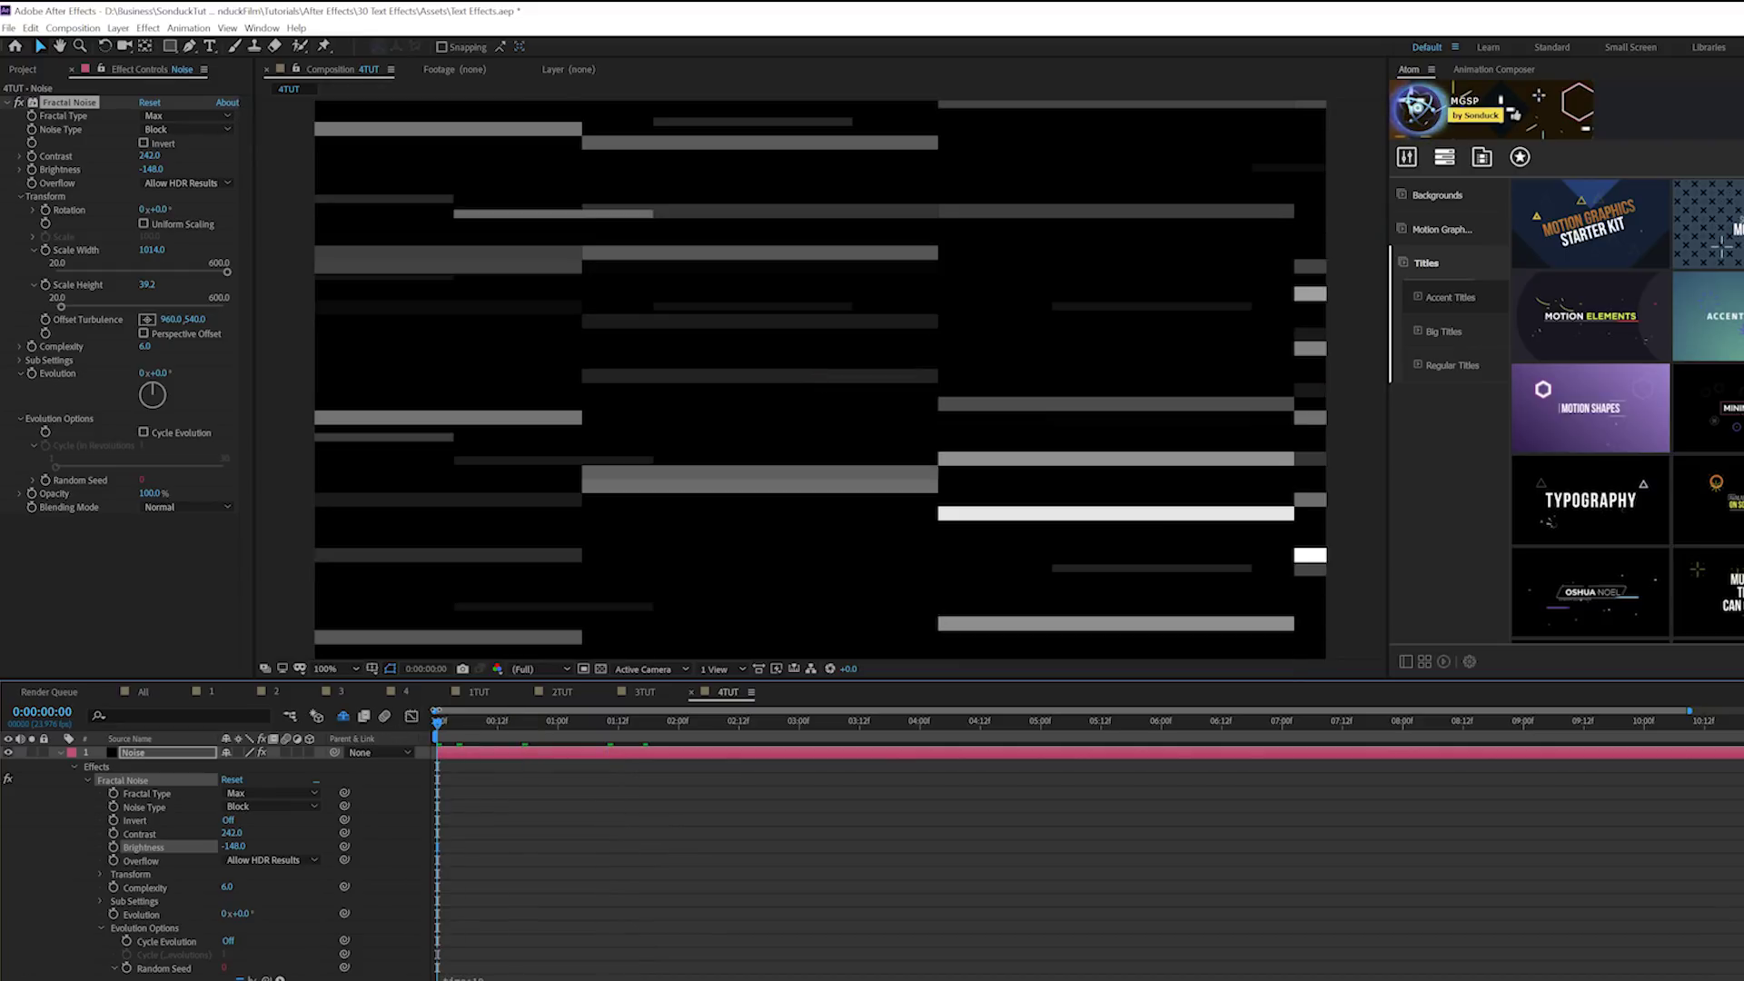
pyautogui.press('space')
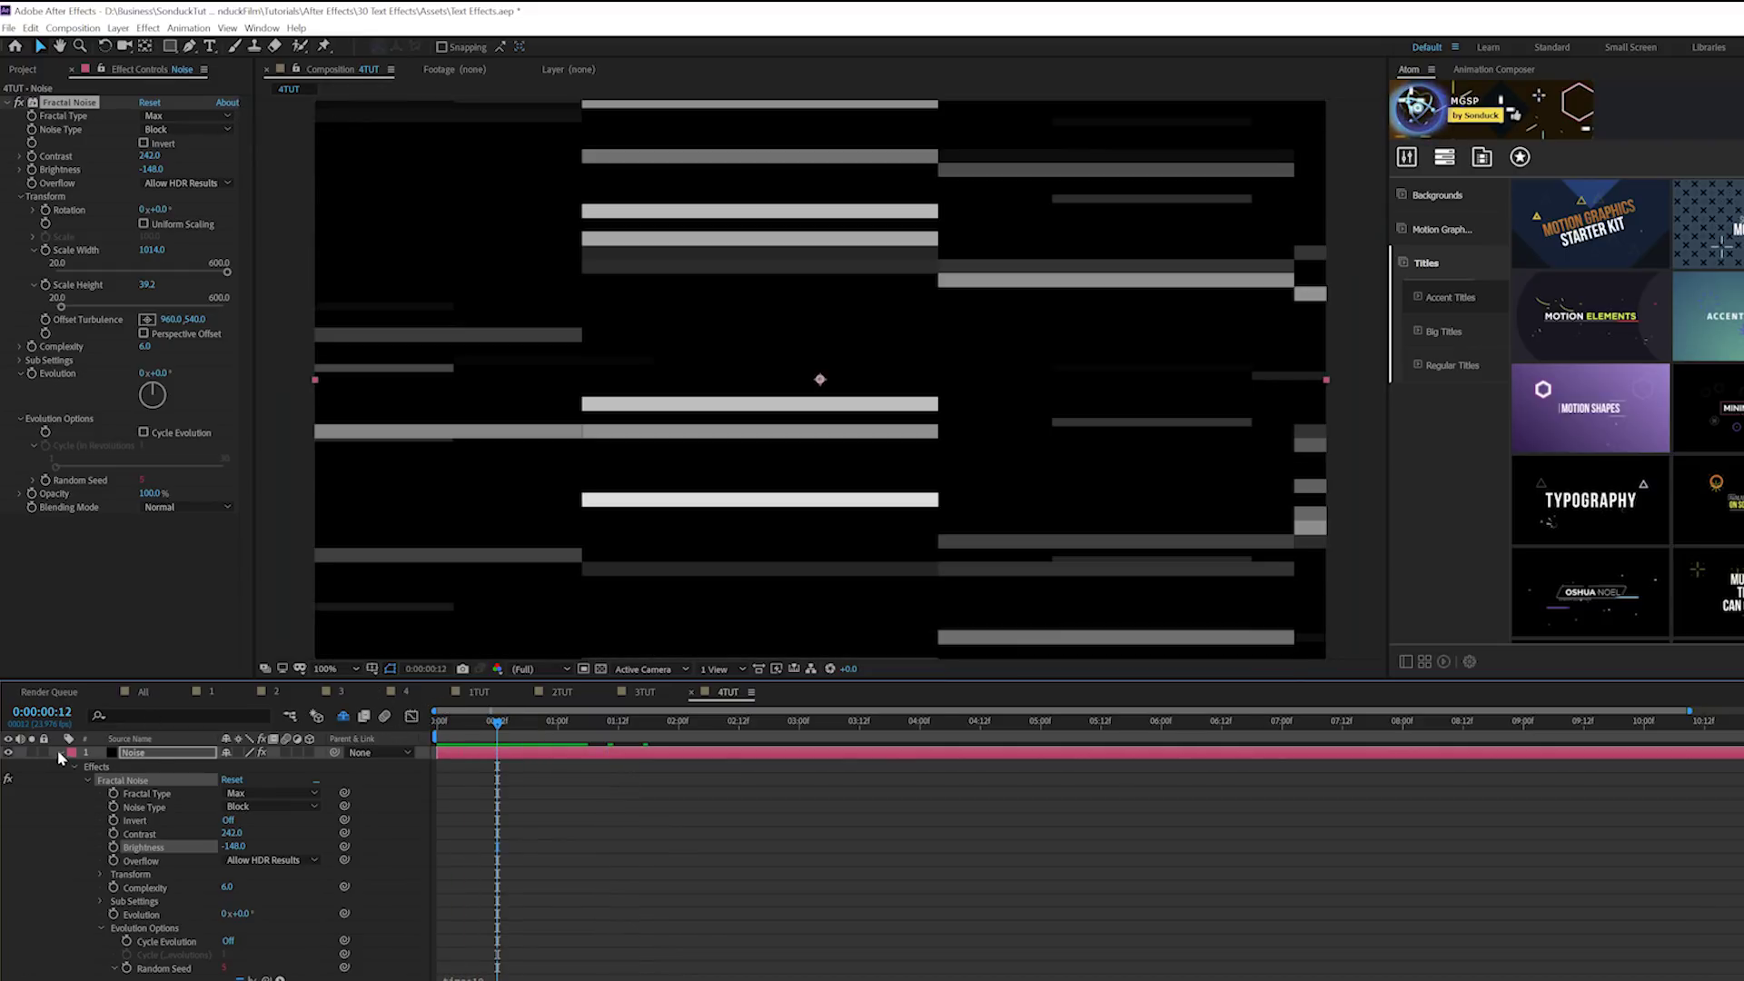
pyautogui.click(59, 753)
# Pre-compose the Noise layer as 'Map', moving all attributes into the new composition
pyautogui.click(121, 755)
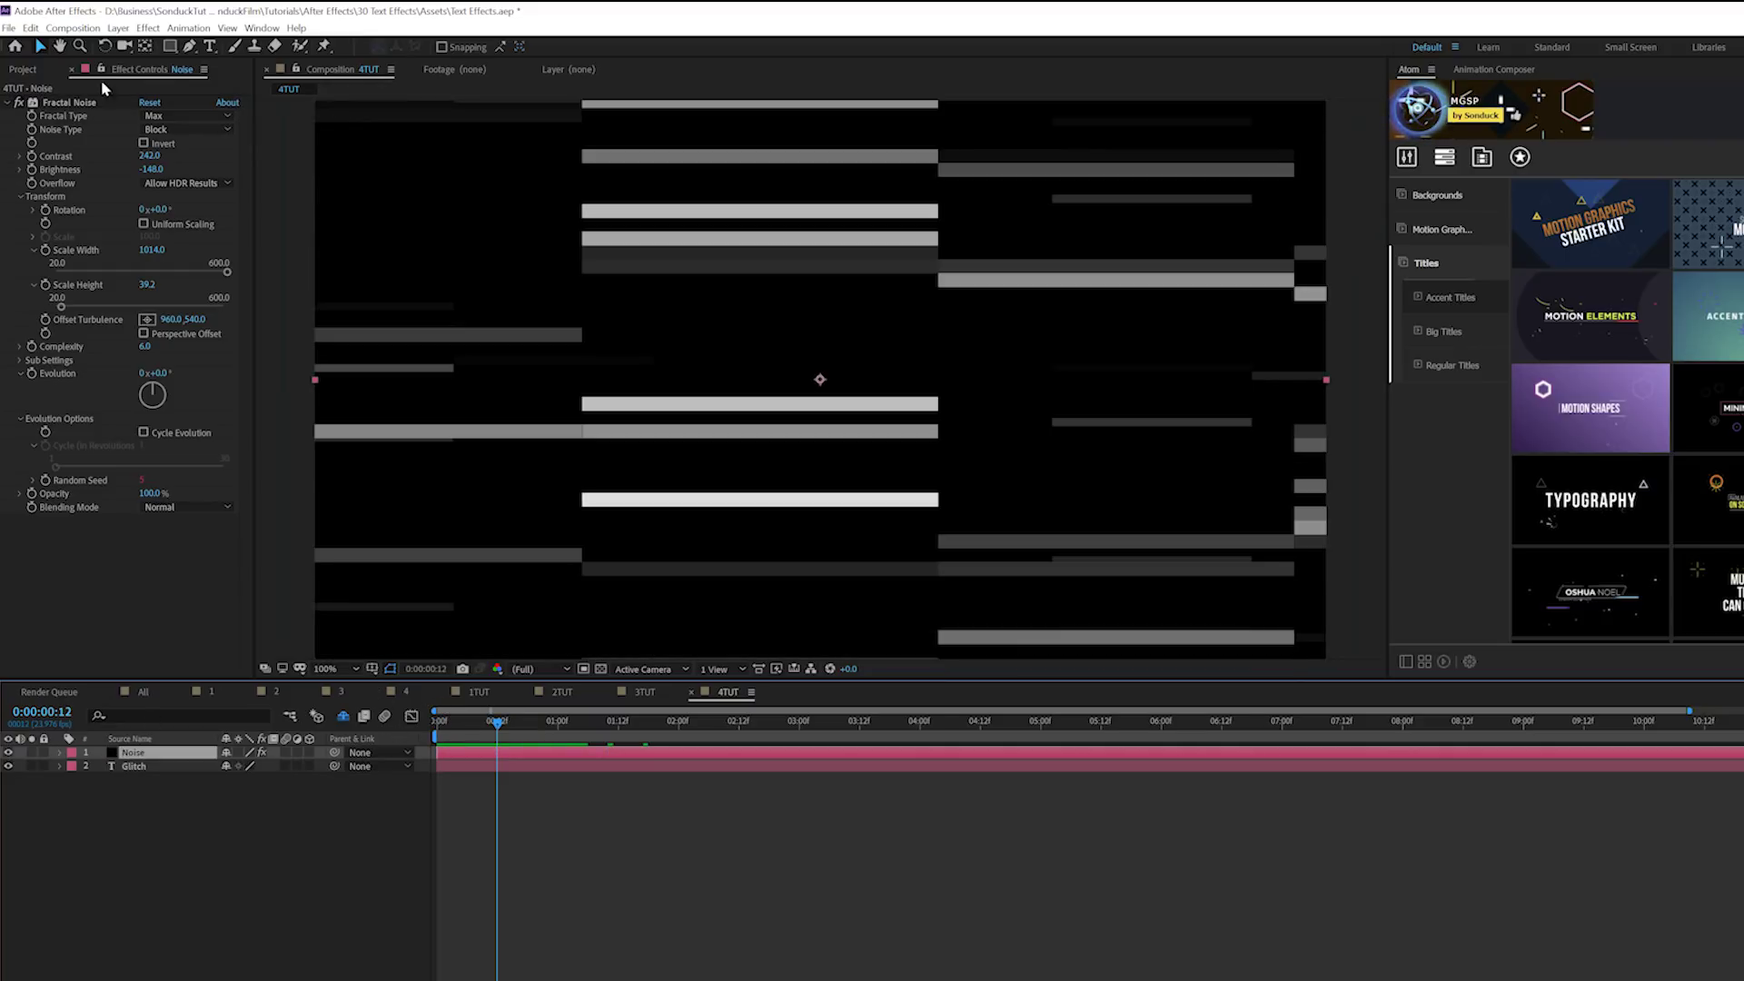
pyautogui.click(118, 27)
pyautogui.click(167, 545)
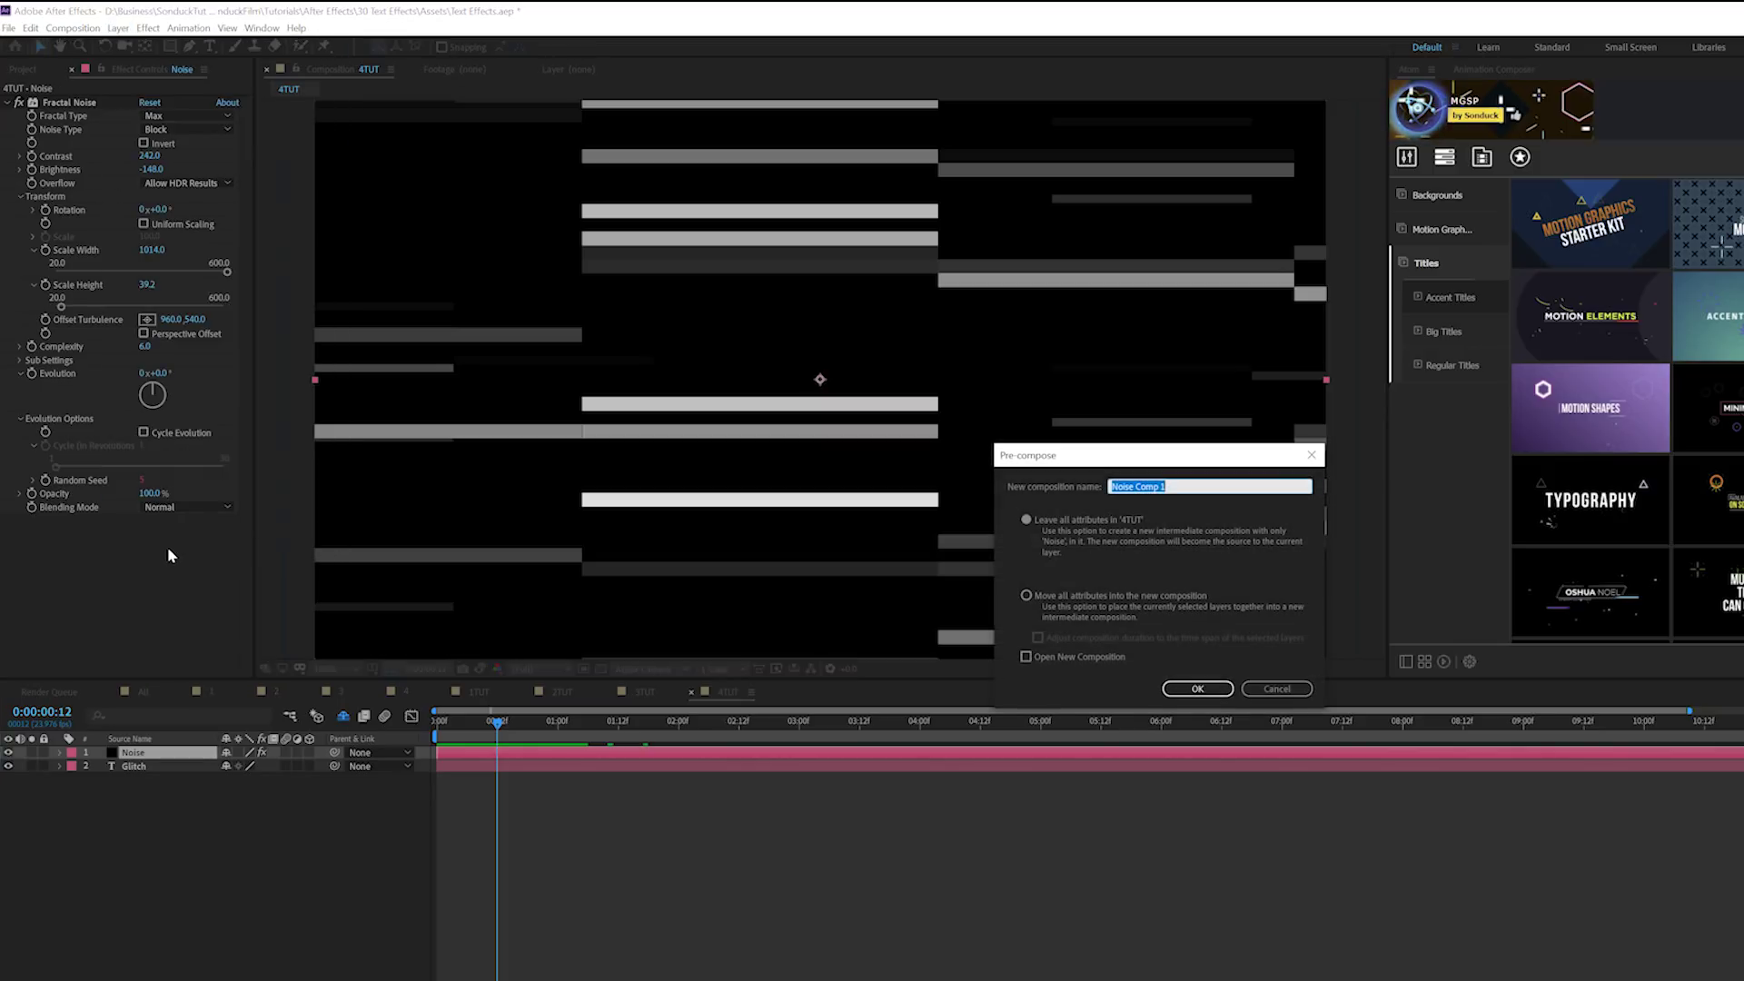
pyautogui.click(1094, 600)
pyautogui.click(1198, 688)
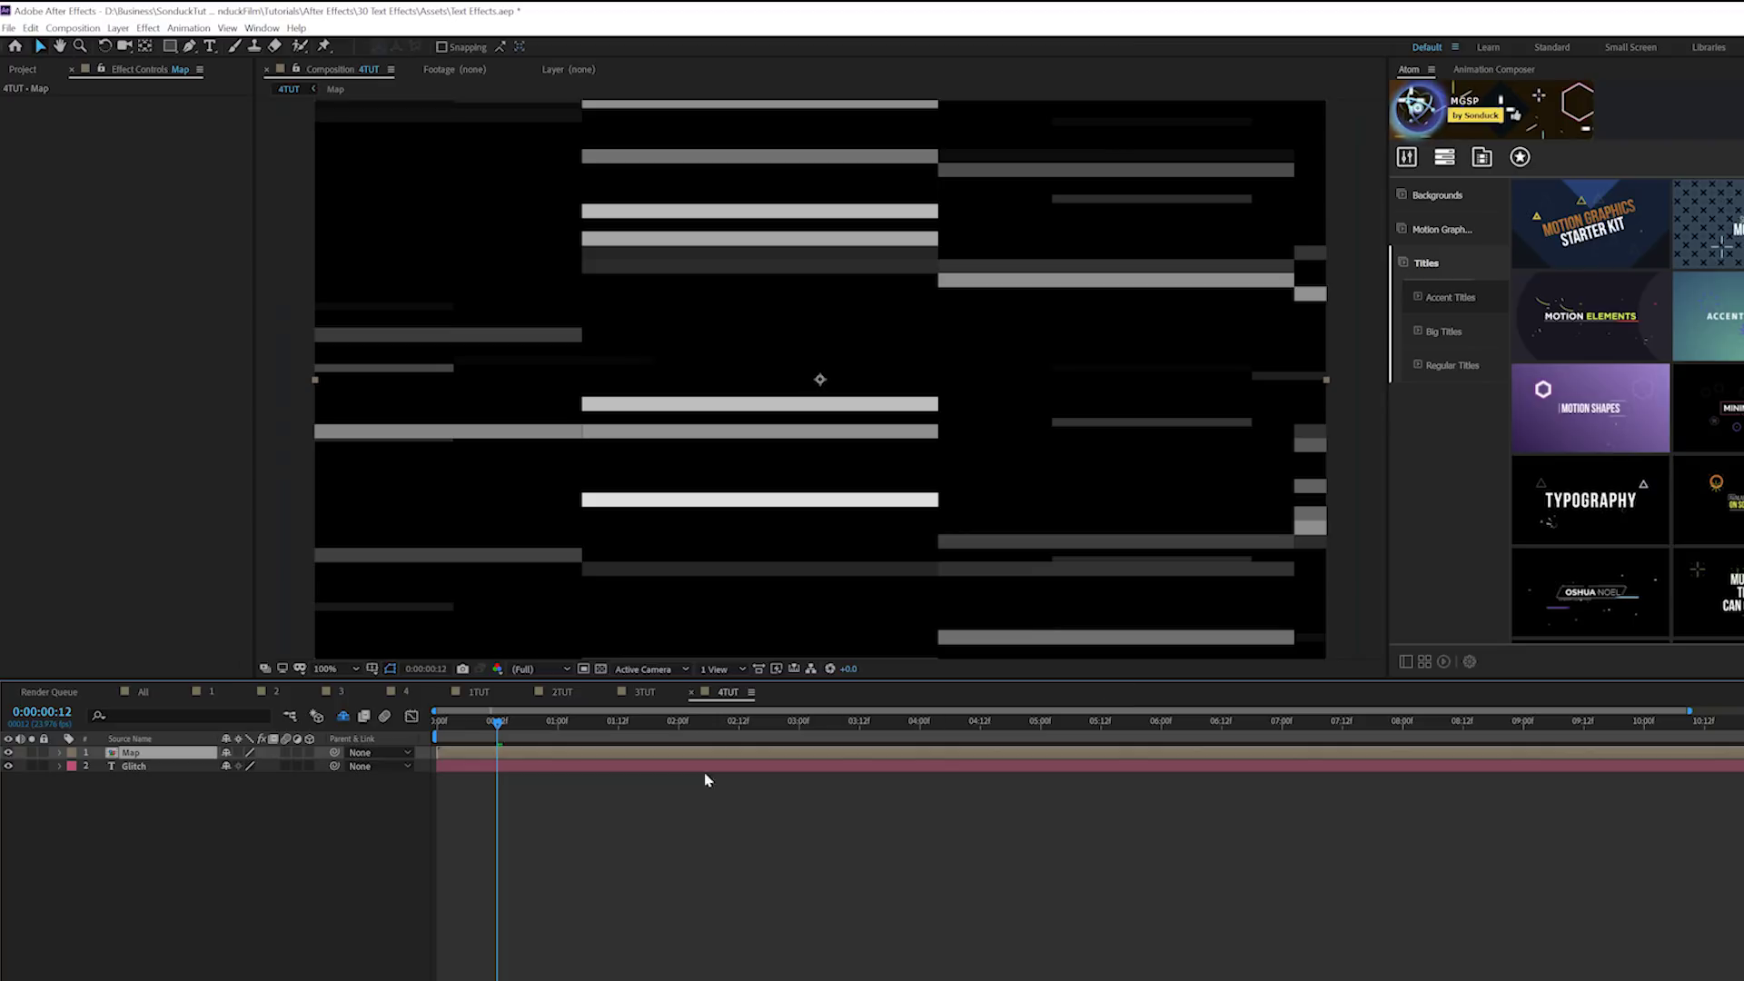
pyautogui.press('F2')
# Add a new adjustment layer and apply Displacement Map to it
pyautogui.click(119, 28)
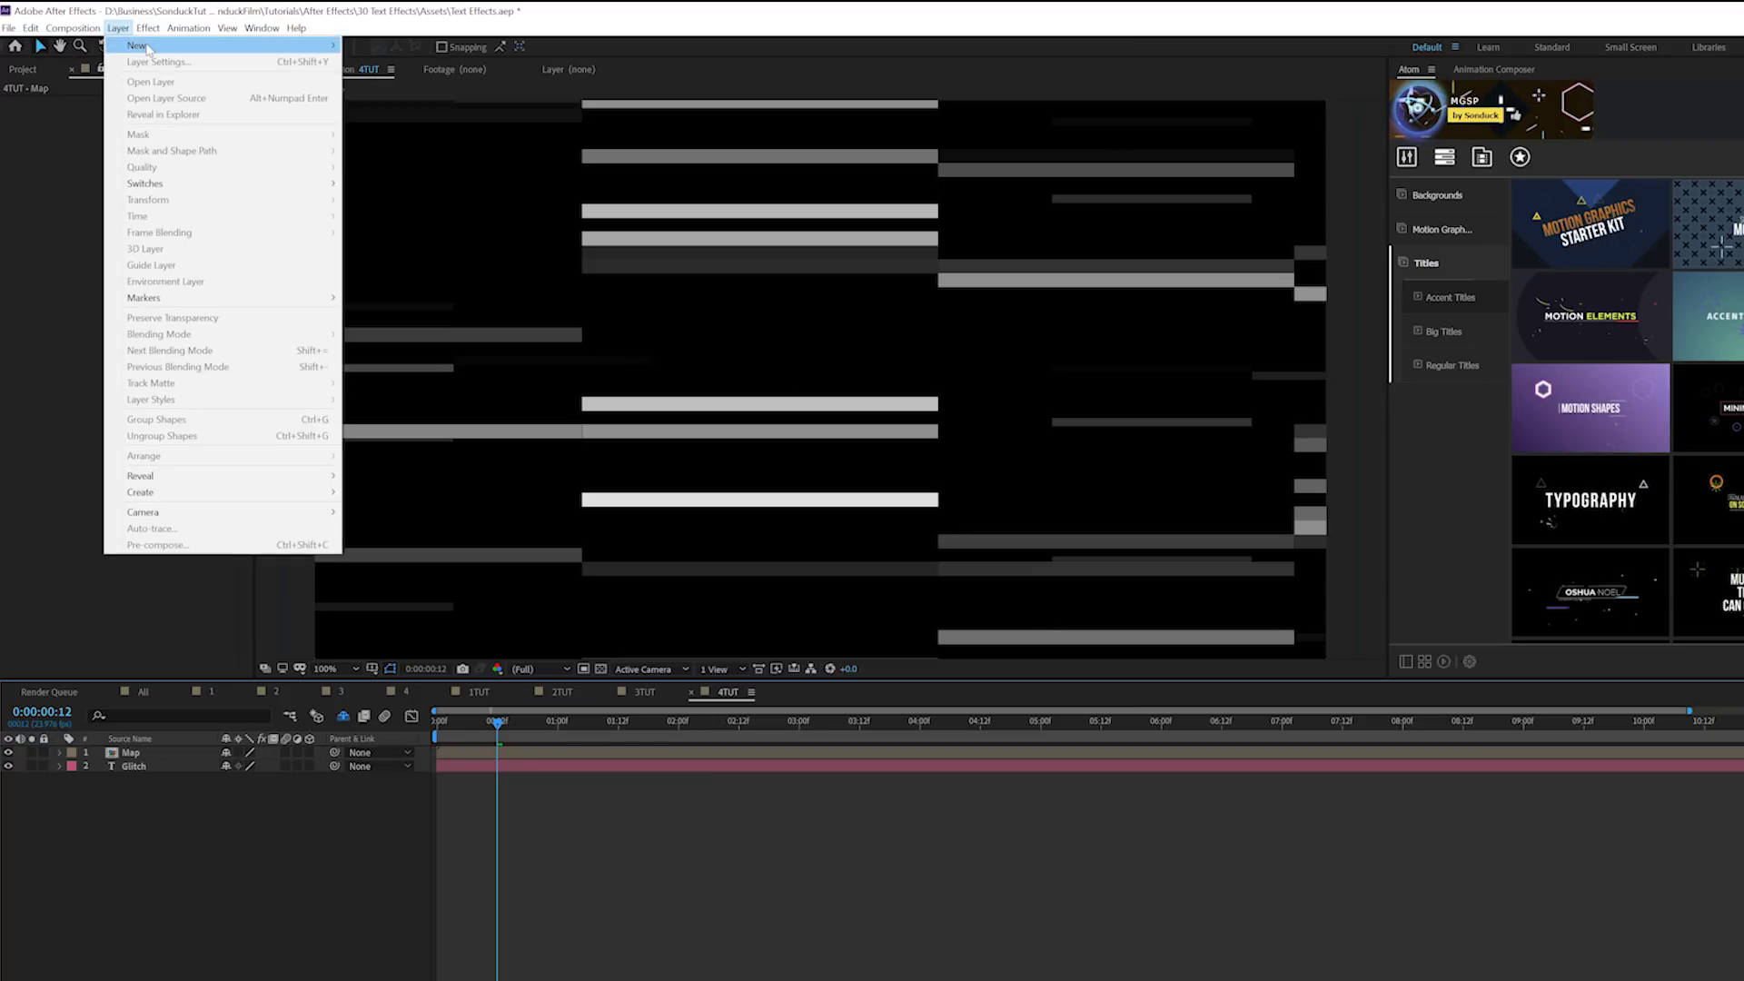
pyautogui.moveTo(149, 46)
pyautogui.click(445, 146)
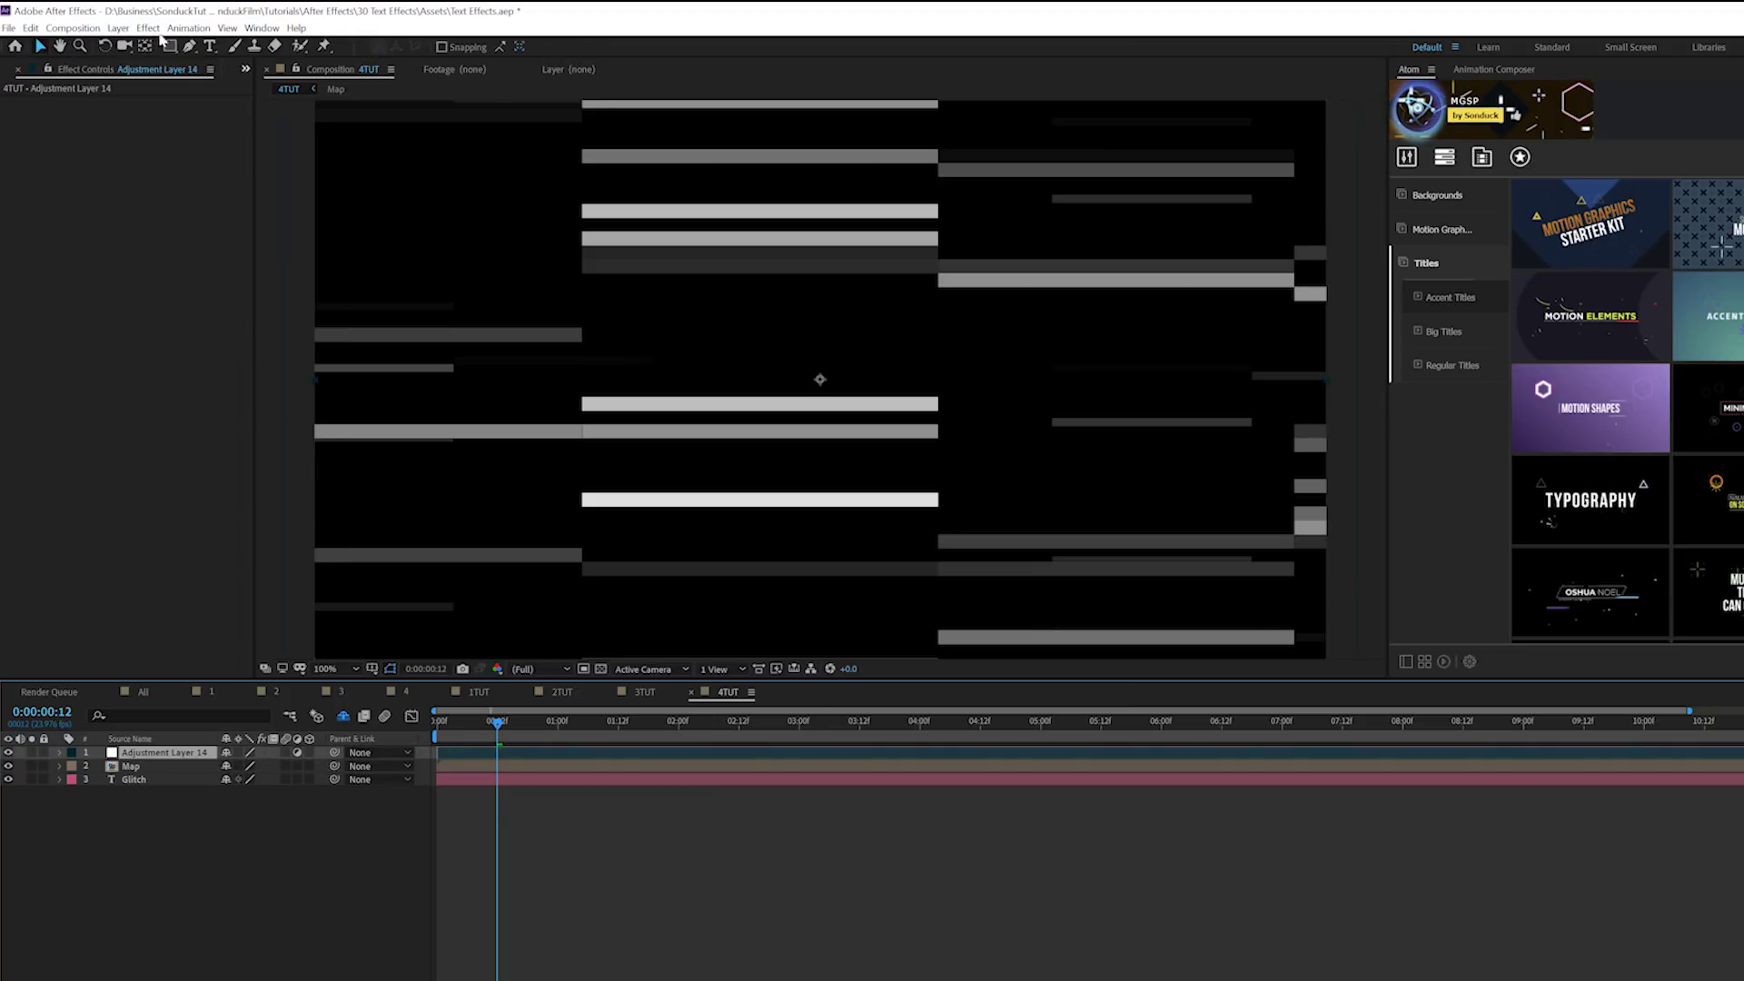
pyautogui.click(148, 27)
pyautogui.moveTo(194, 216)
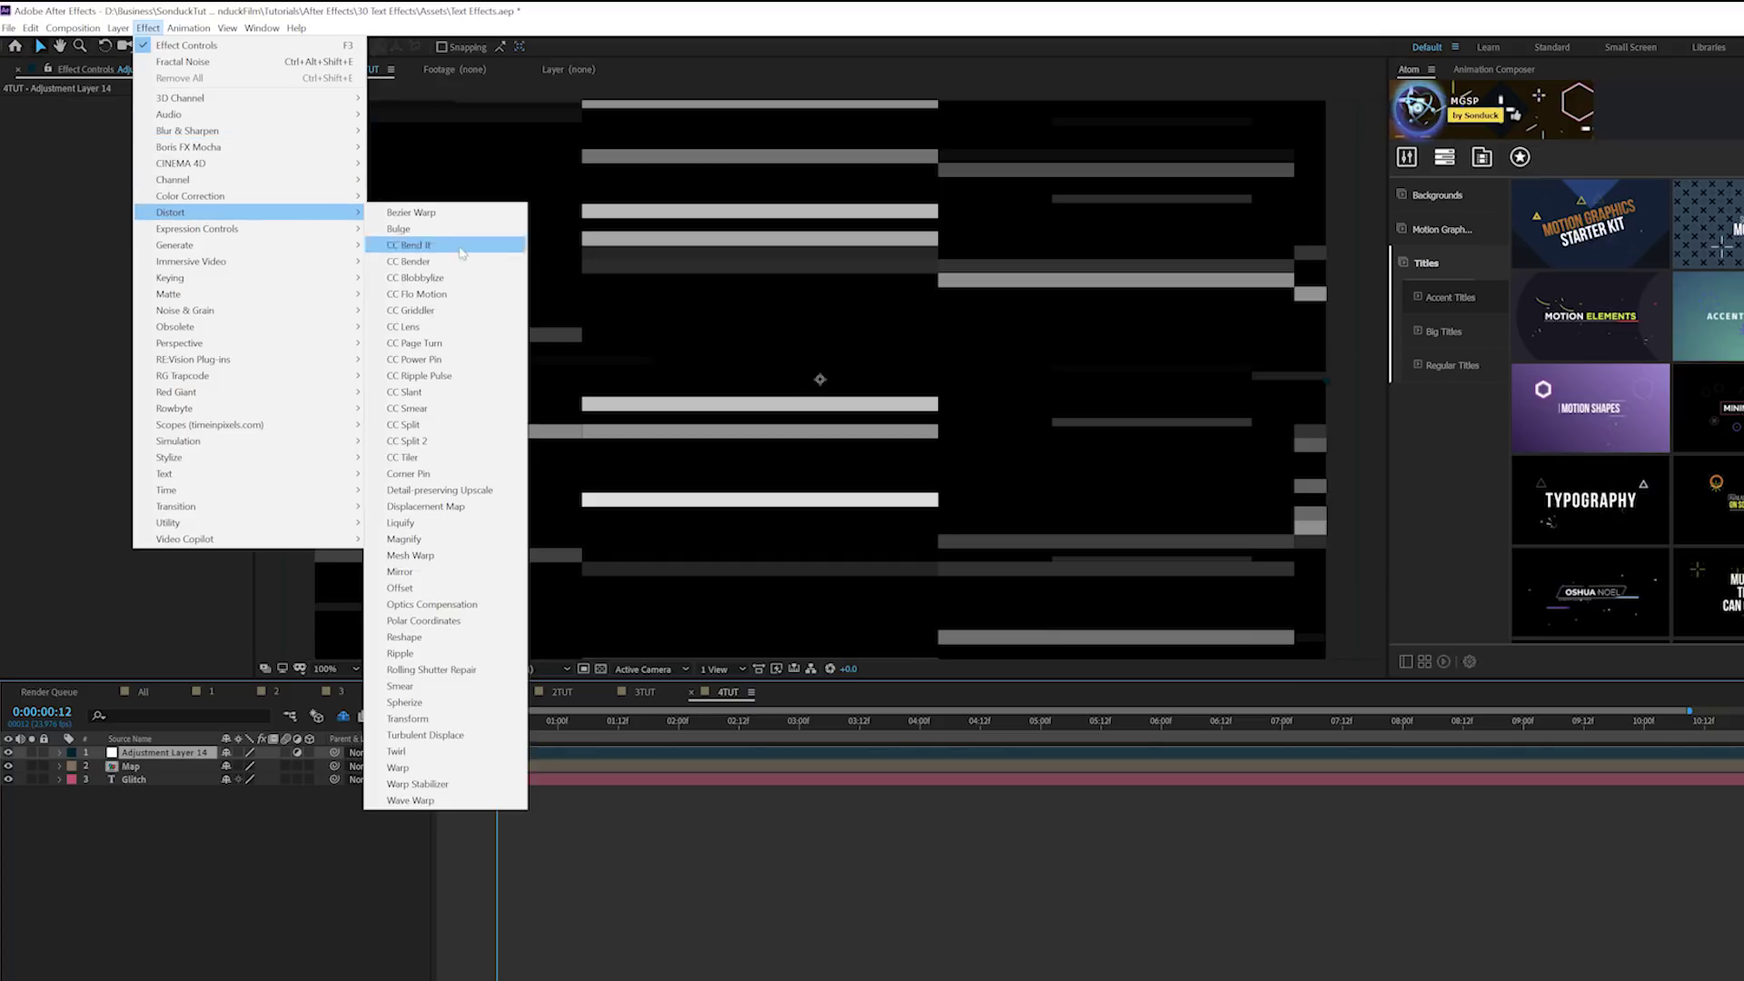
pyautogui.click(445, 506)
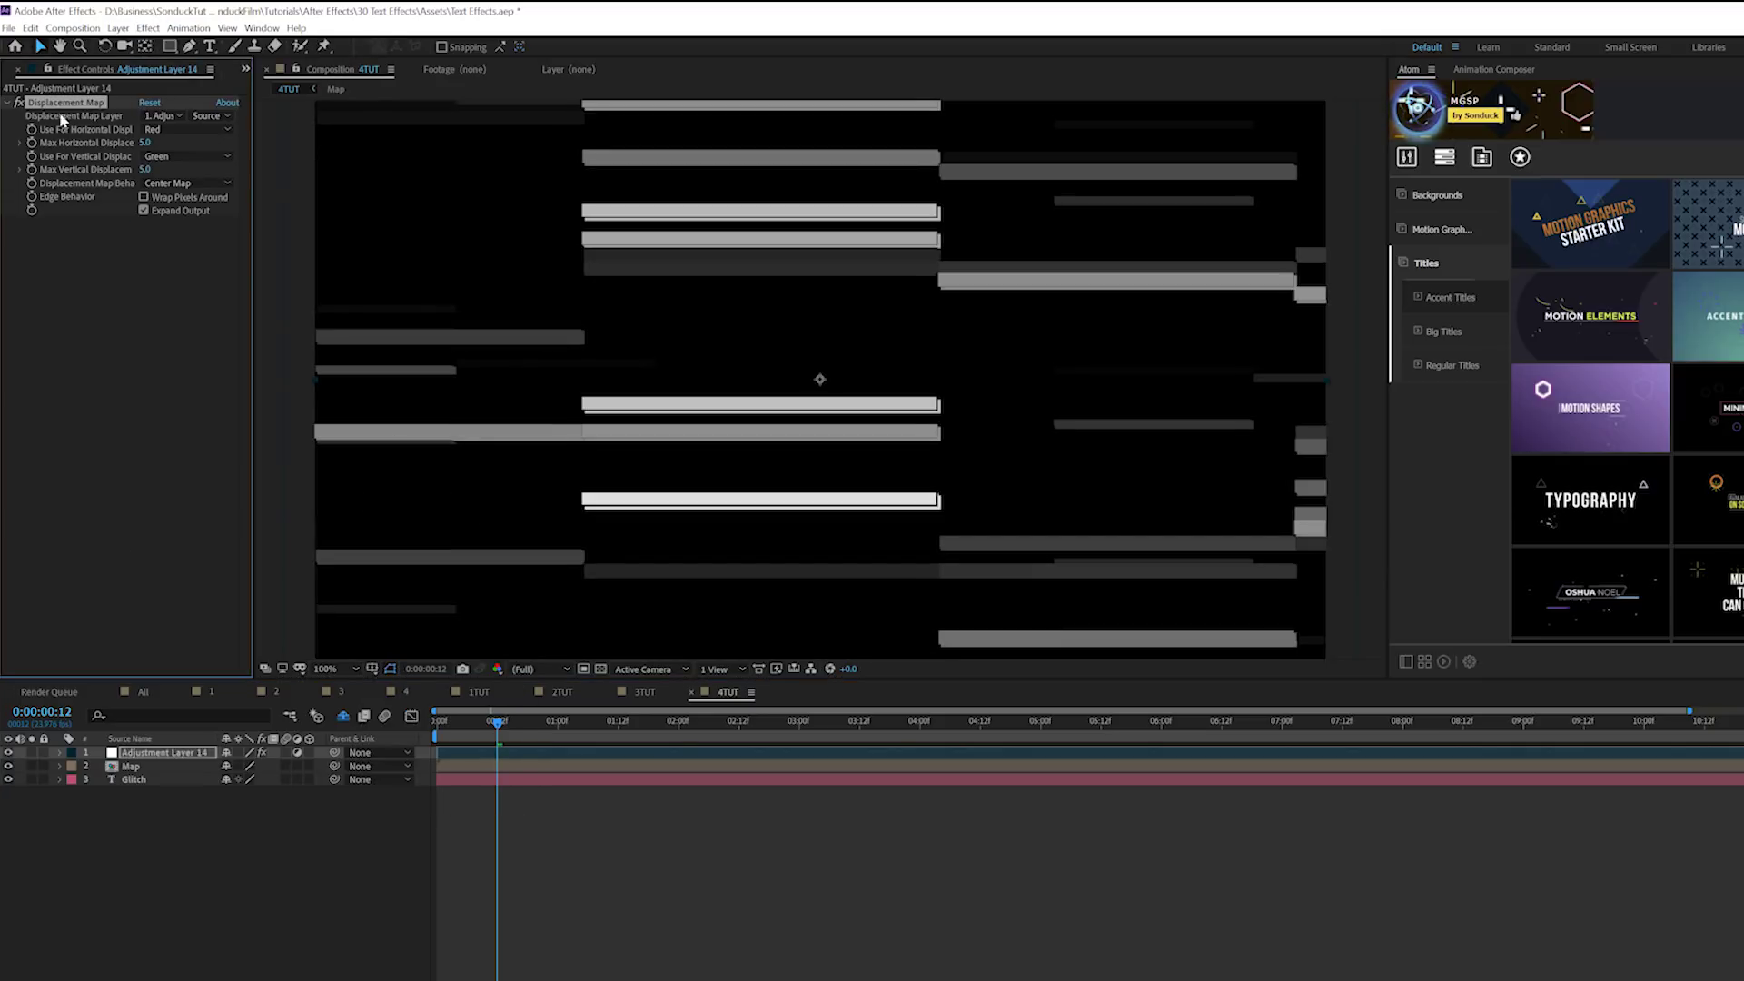
# Use the Map layer as the displacement source, hide Map, and preview the glitch
pyautogui.click(161, 116)
pyautogui.click(175, 173)
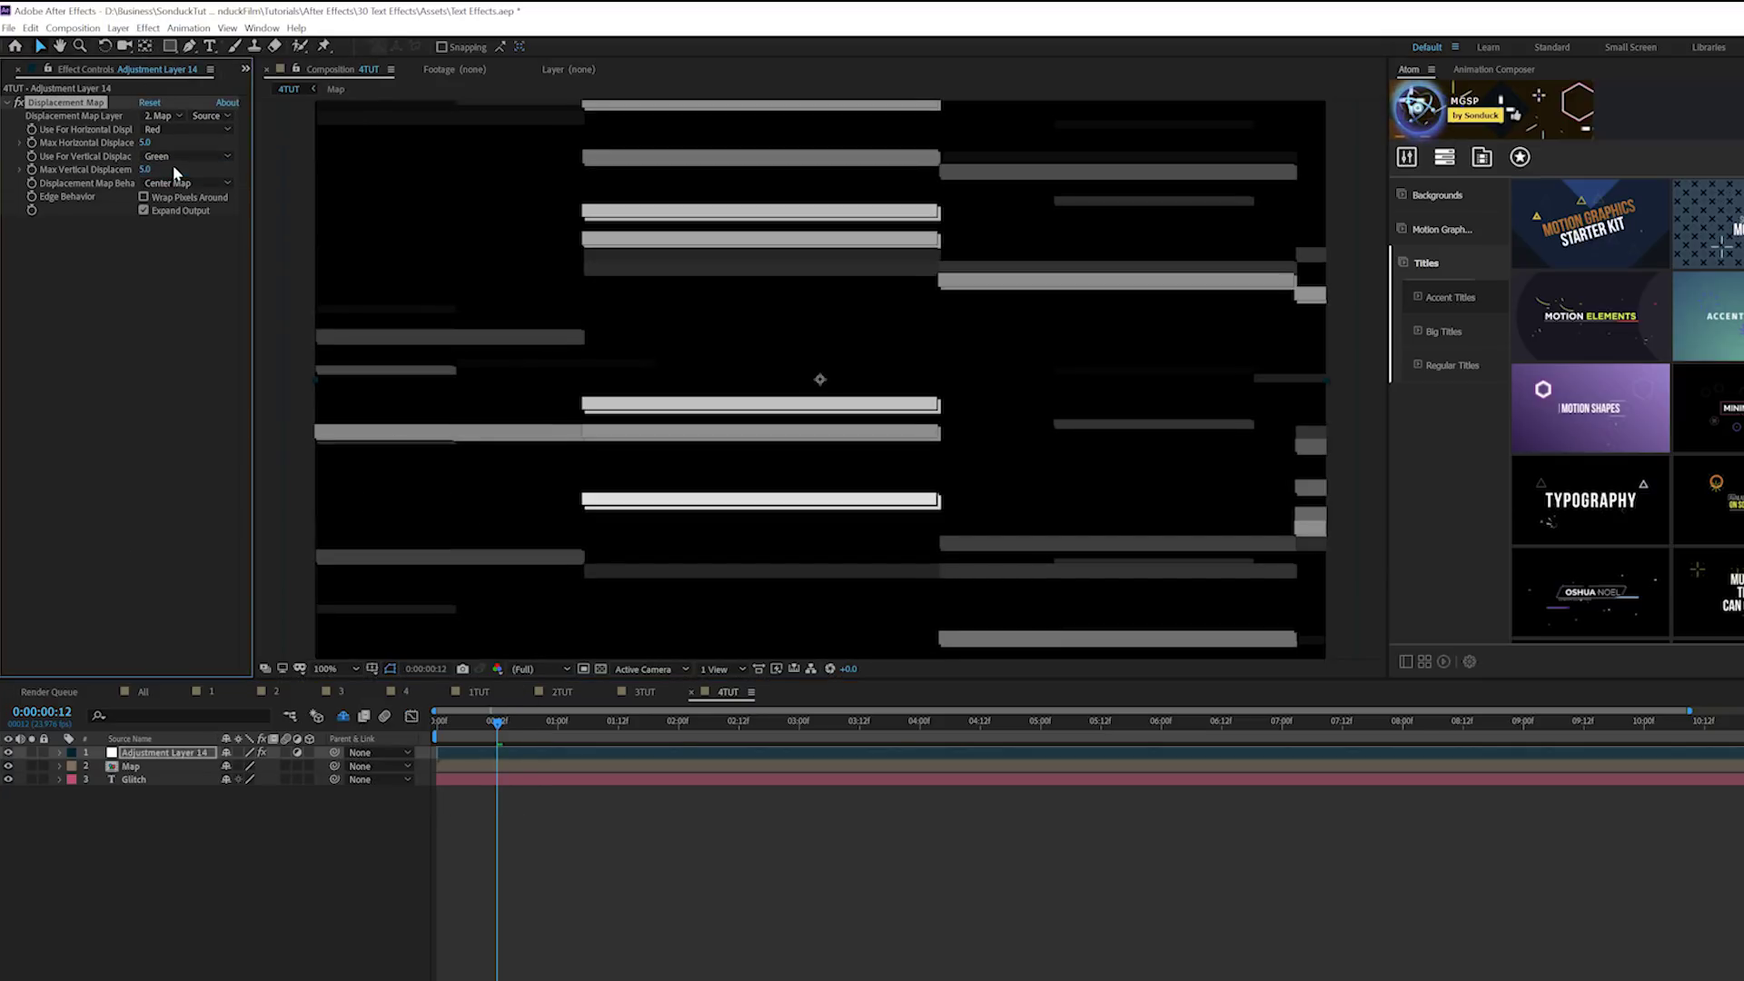
pyautogui.click(9, 766)
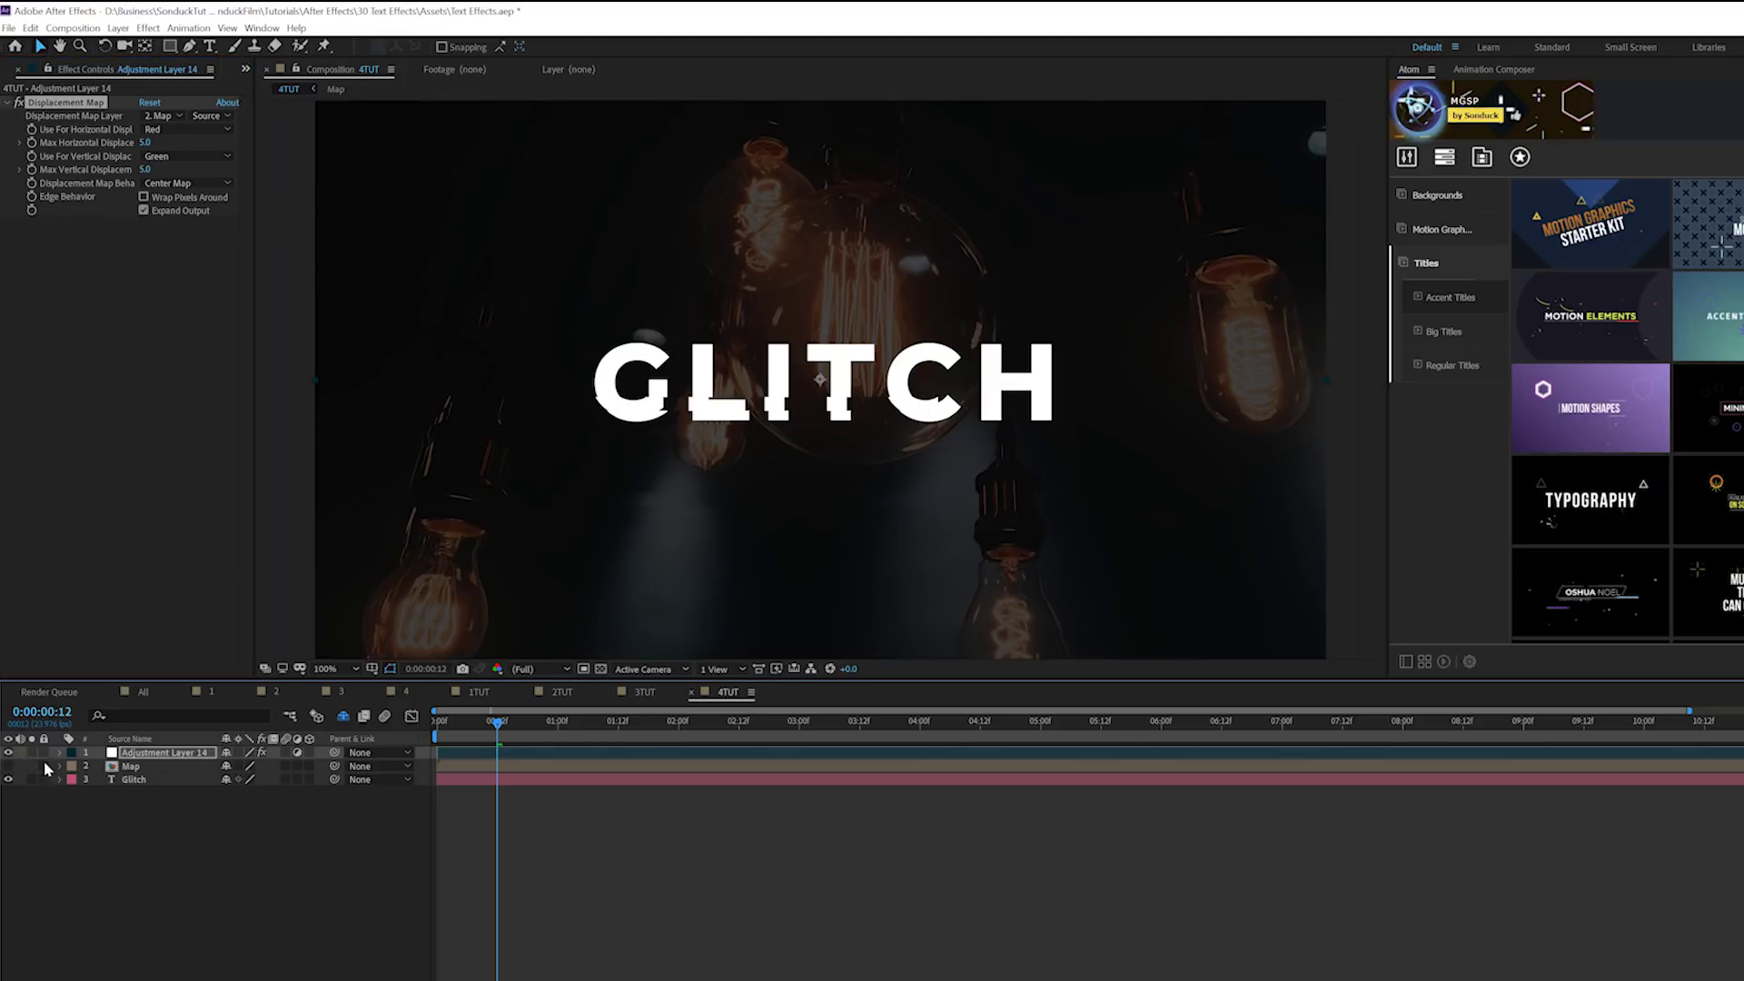
pyautogui.press('.')
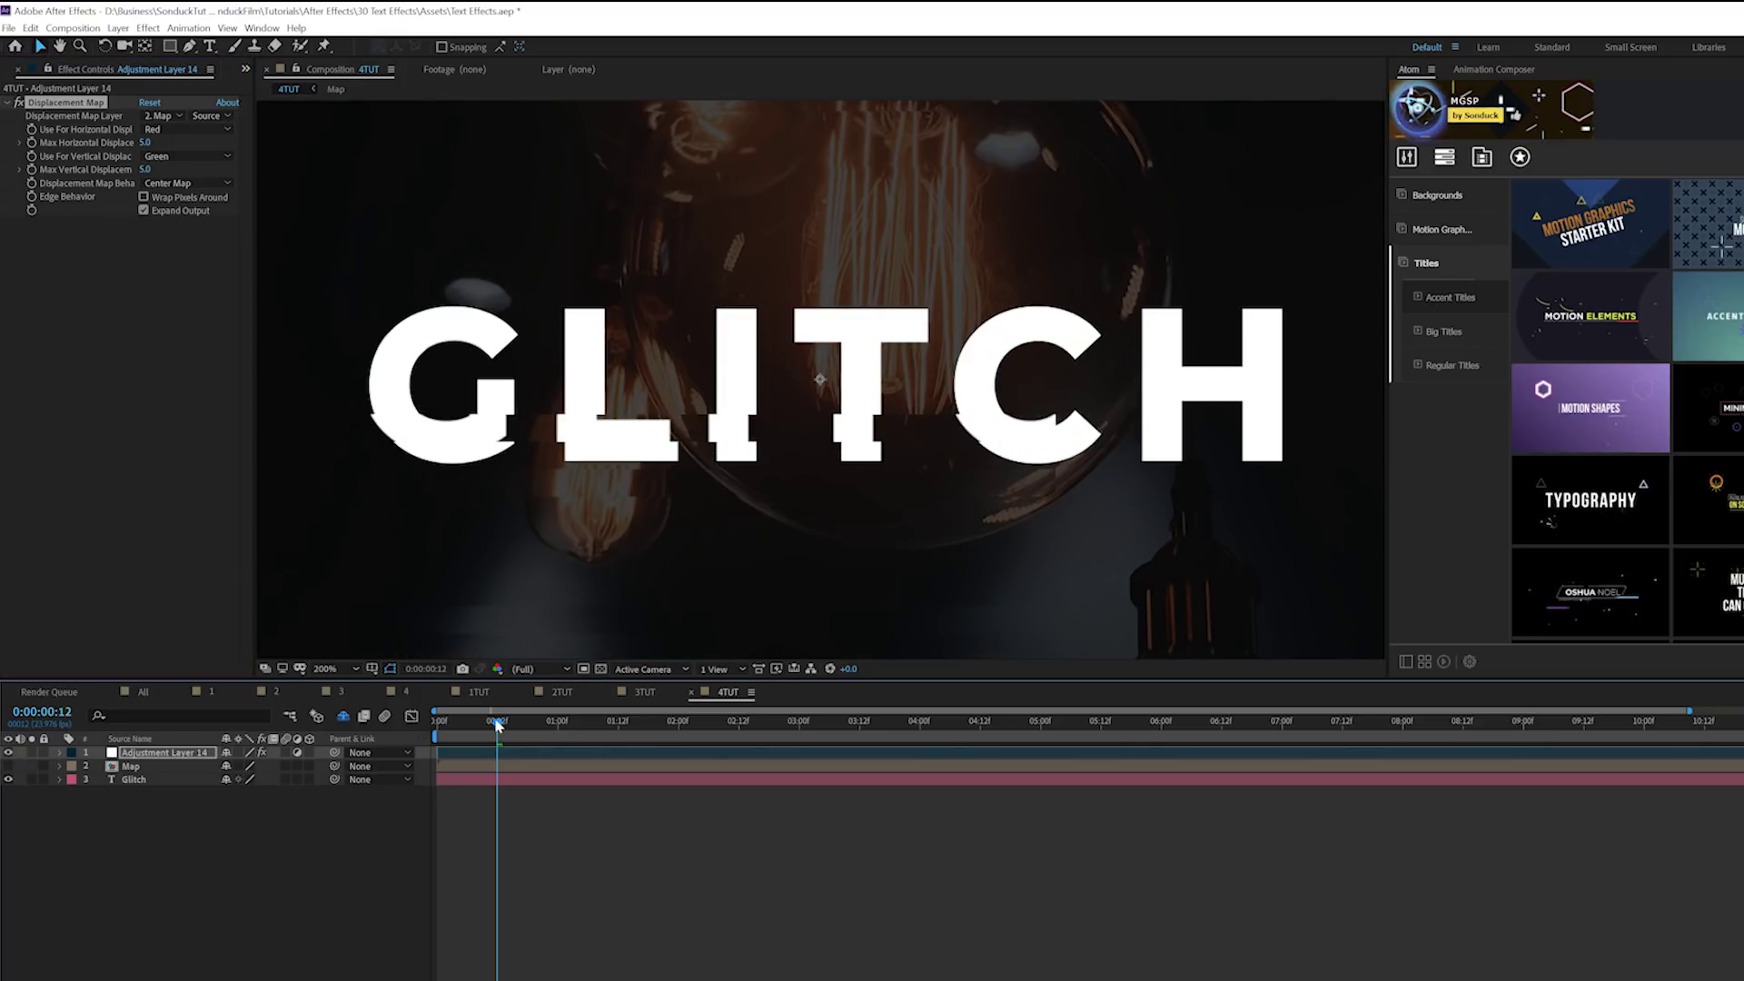
pyautogui.moveTo(498, 724)
pyautogui.mouseDown()
pyautogui.moveTo(763, 724)
pyautogui.moveTo(517, 724)
pyautogui.mouseUp()
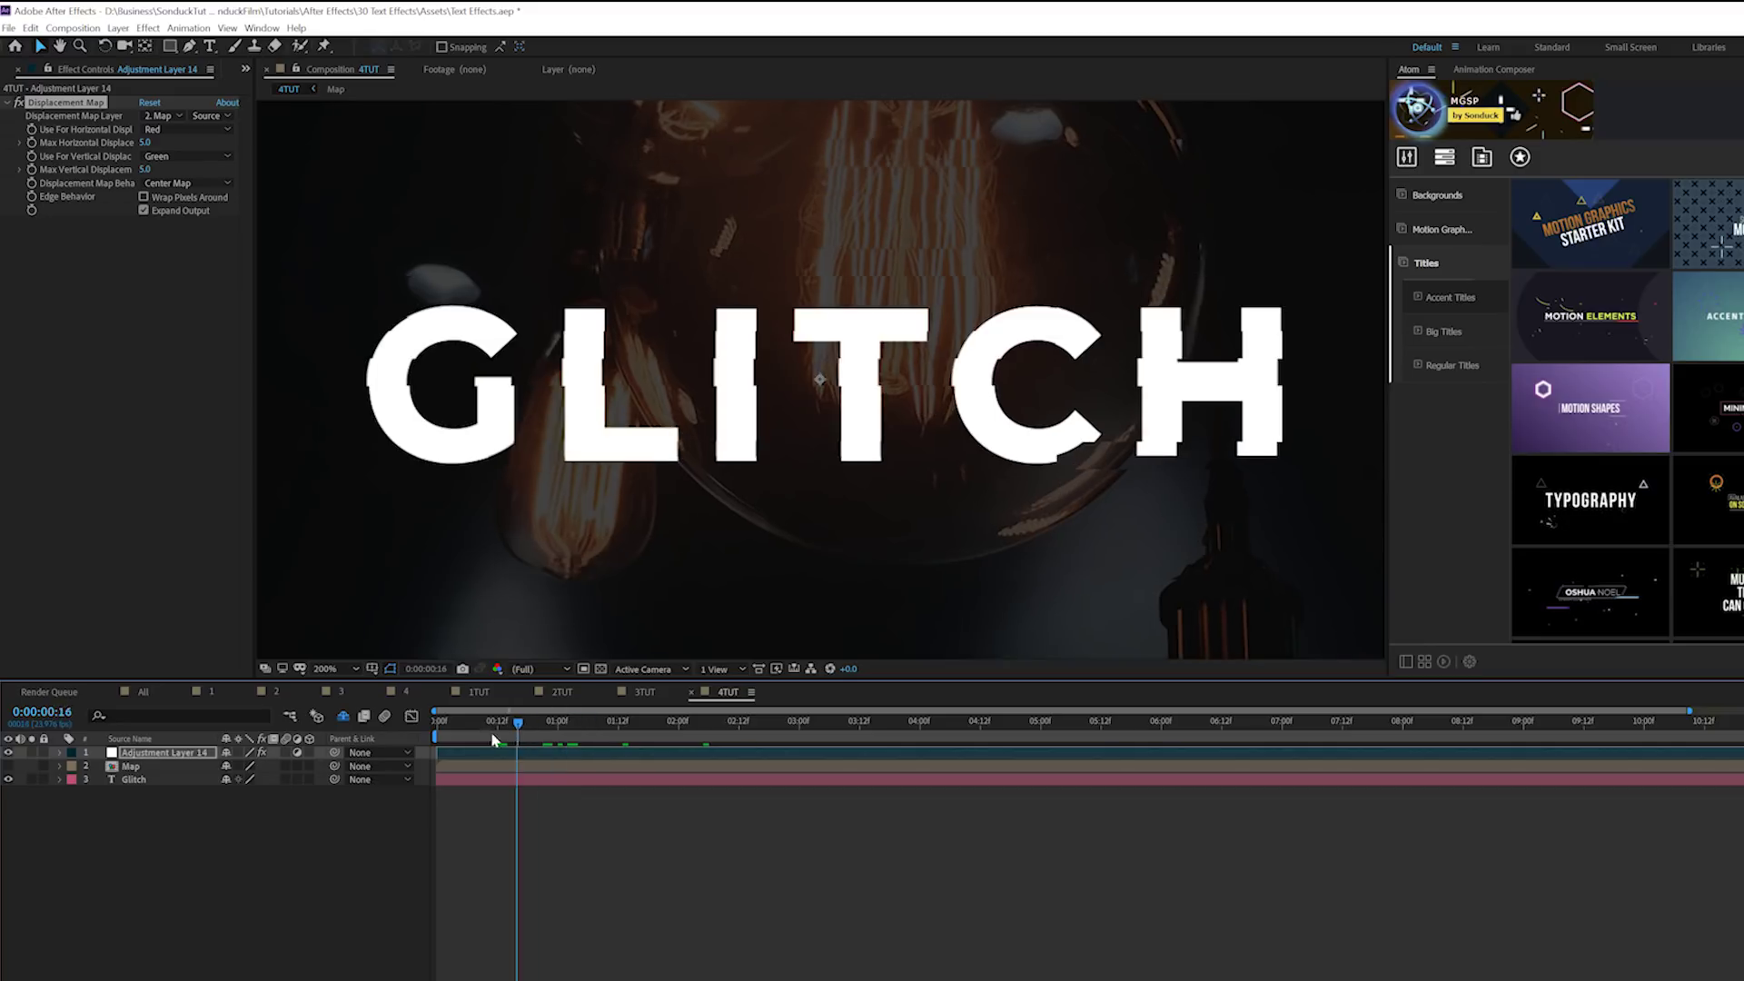
pyautogui.press('space')
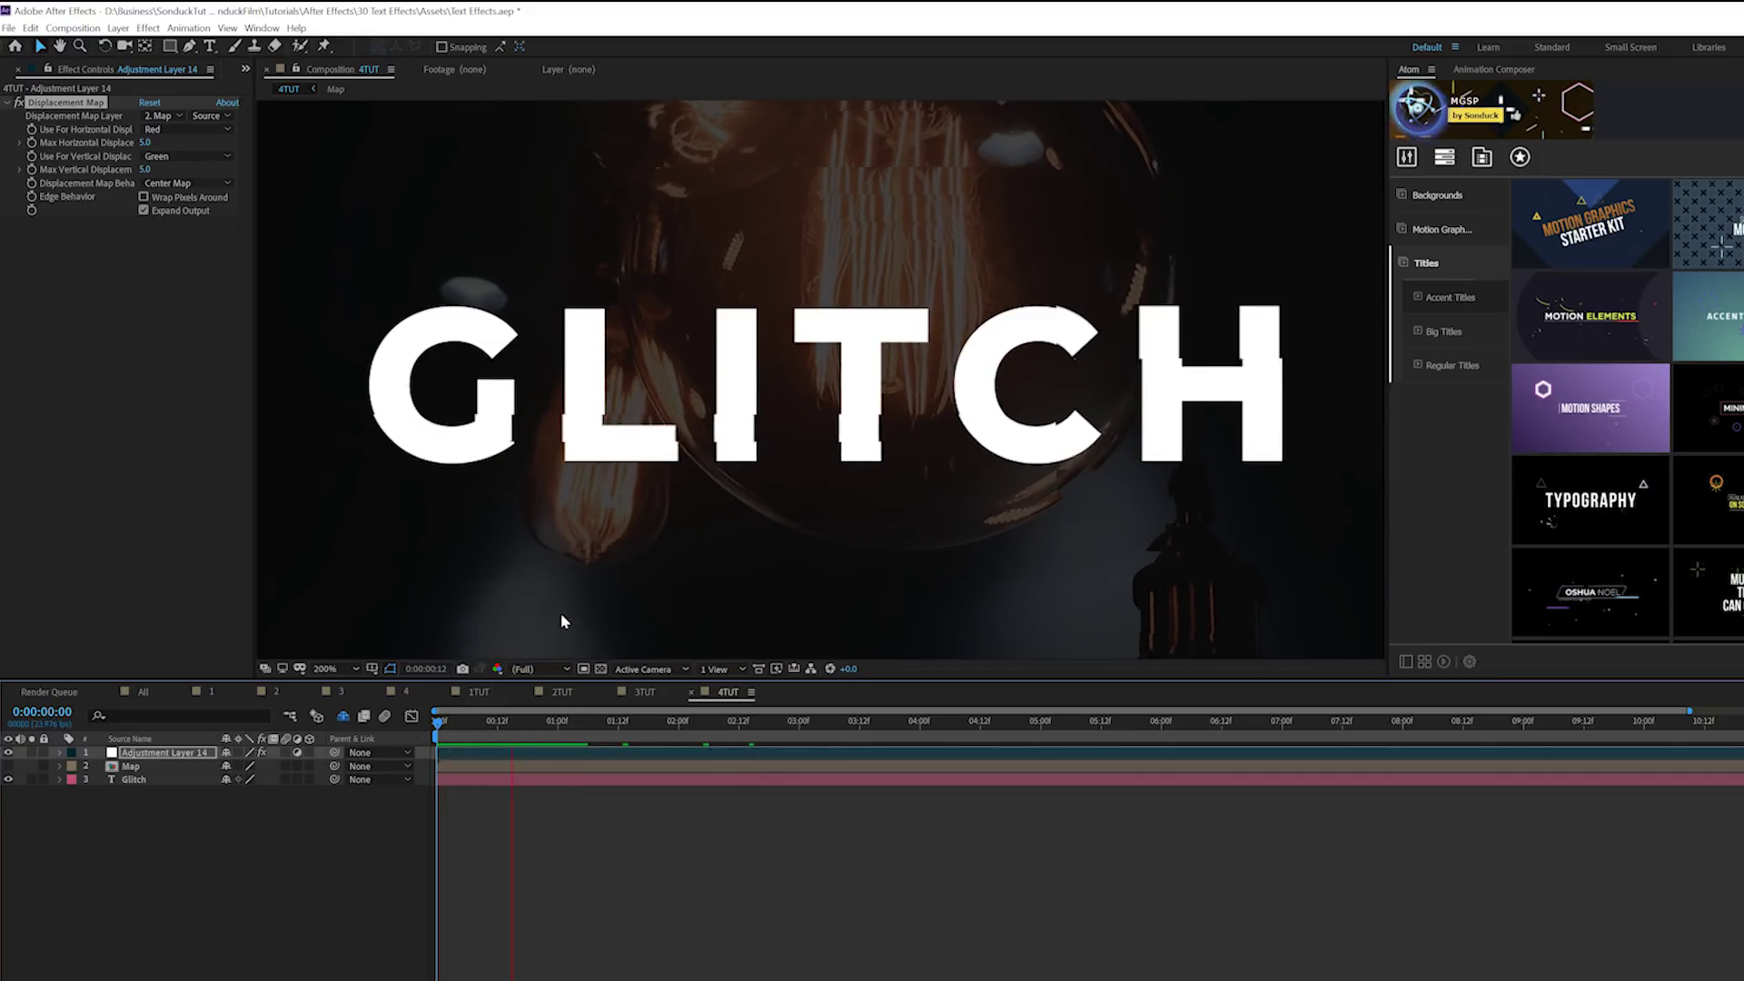
# Raise Max Horizontal Displacement to 36 and higher at 0:00:01:12, then preview
pyautogui.moveTo(139, 147); pyautogui.dragTo(167, 141)
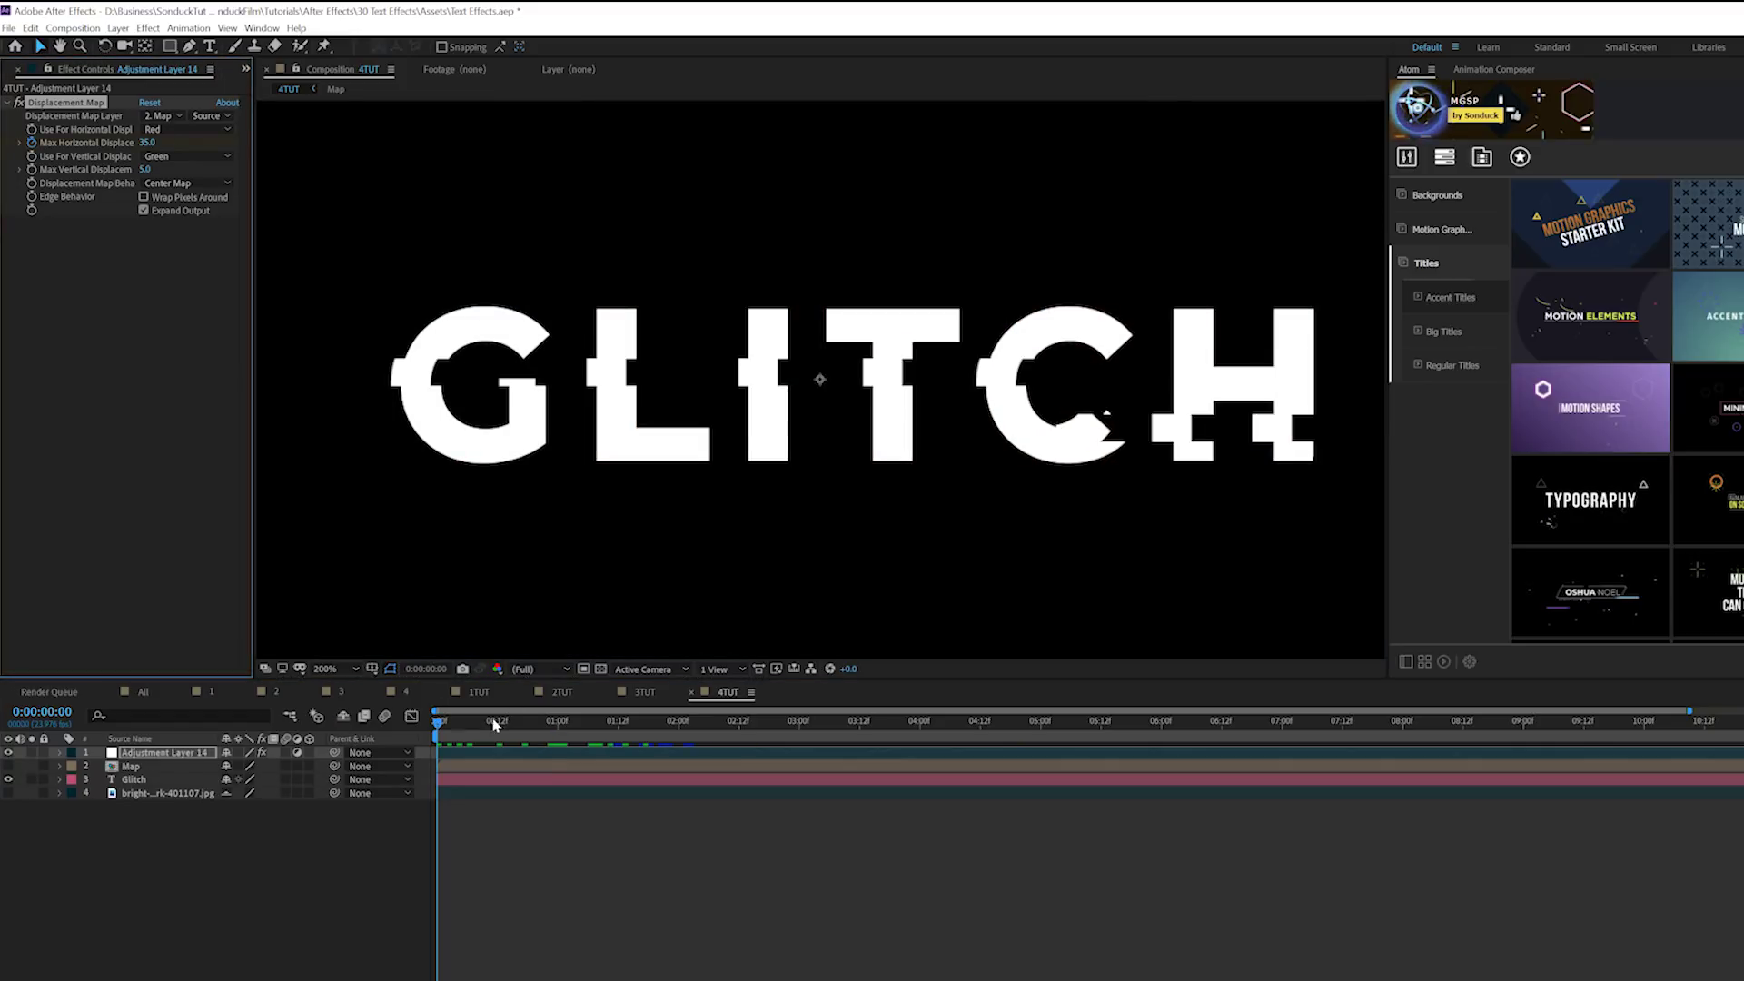
pyautogui.moveTo(495, 724); pyautogui.dragTo(616, 724)
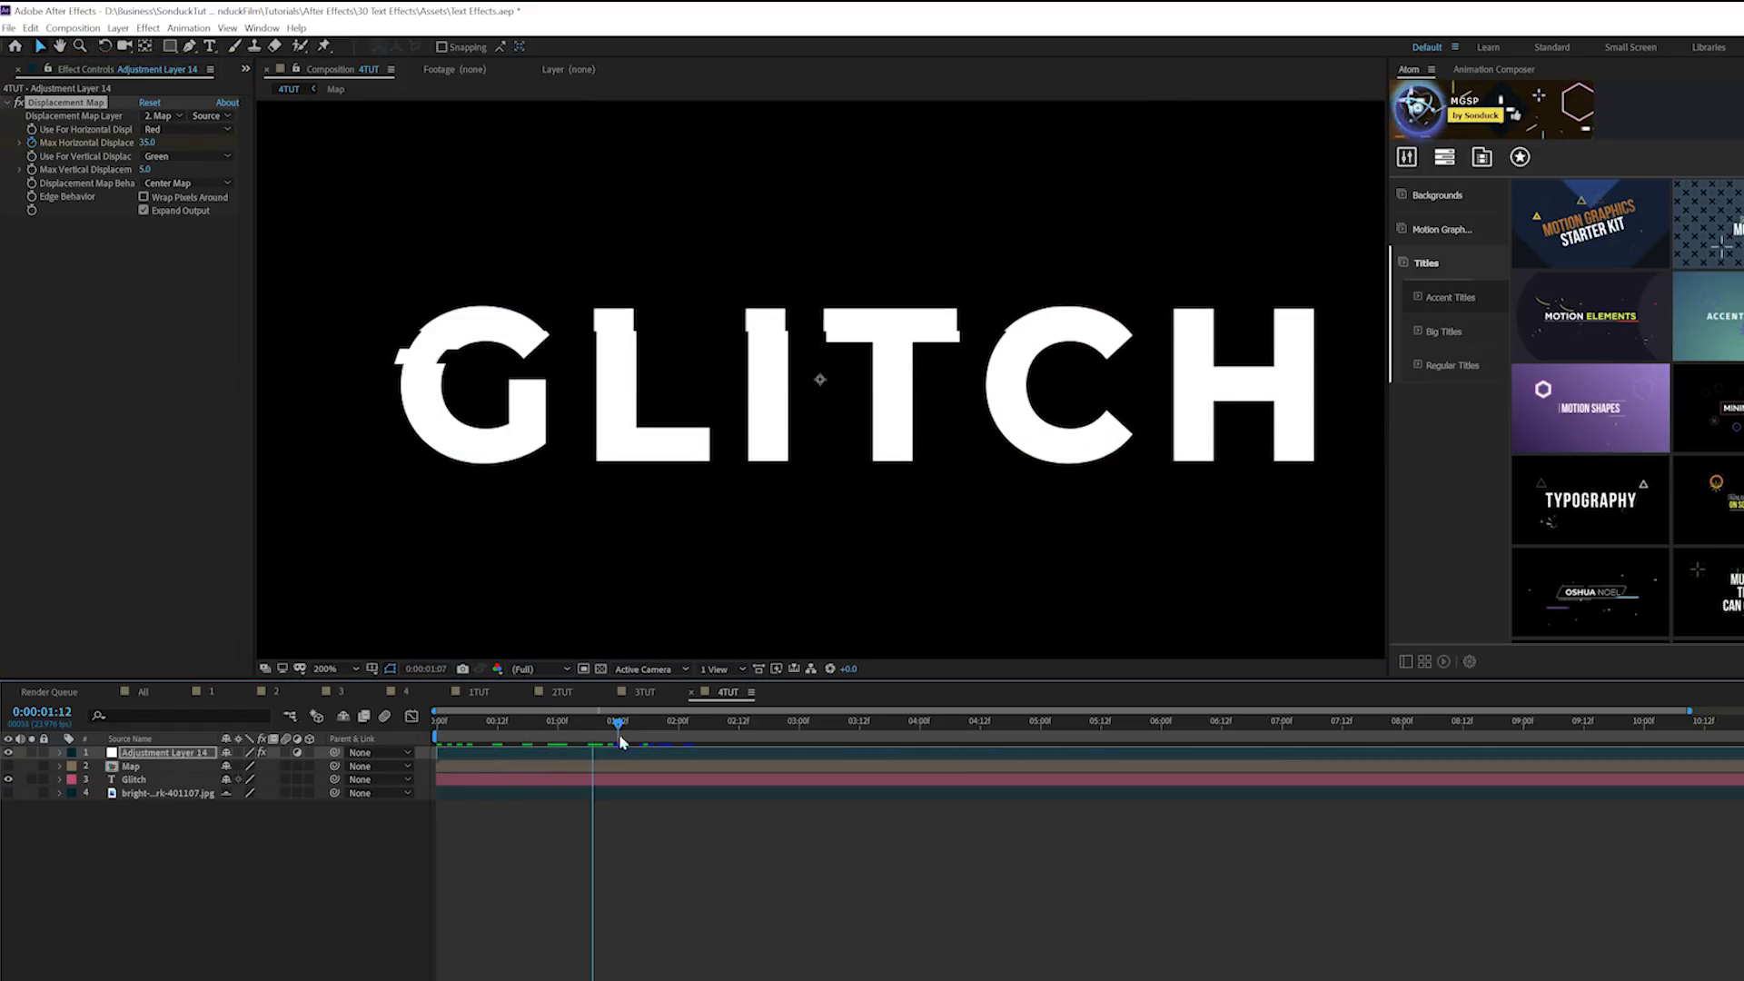
pyautogui.moveTo(147, 142)
pyautogui.mouseDown()
pyautogui.moveTo(185, 146)
pyautogui.moveTo(133, 153)
pyautogui.mouseUp()
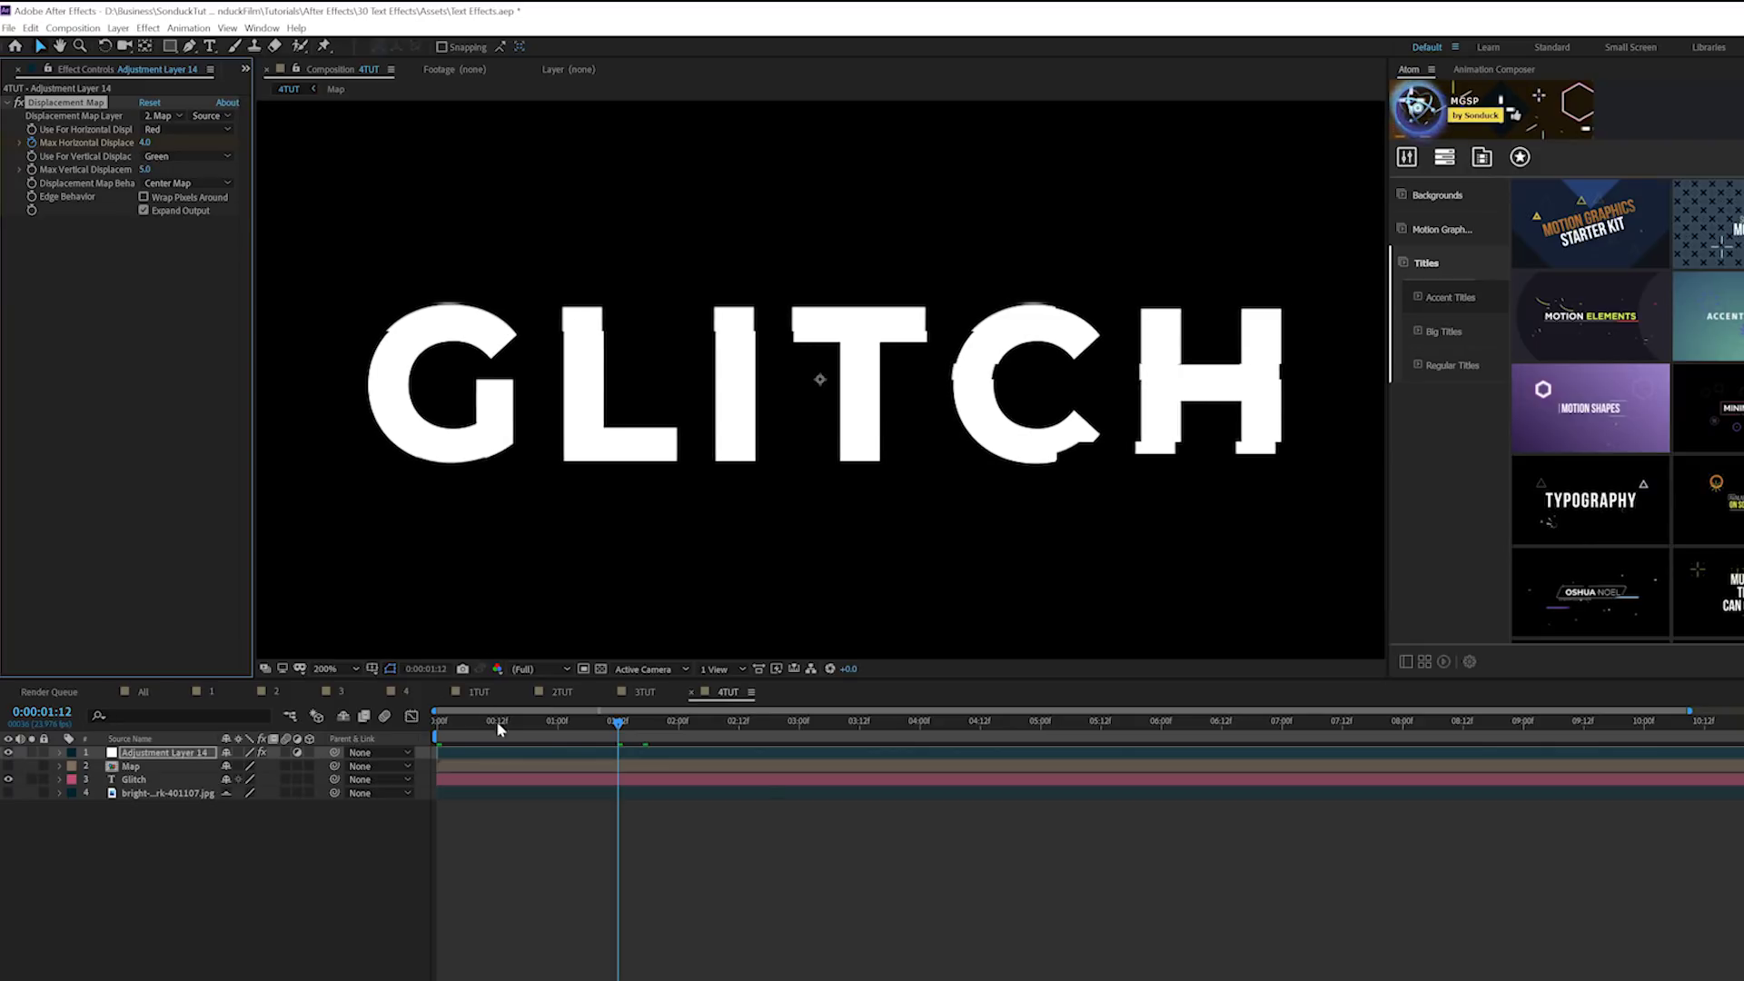
pyautogui.click(313, 210)
pyautogui.press('space')
# Draw three thin white rectangle bars around the GLITCH title
pyautogui.click(171, 48)
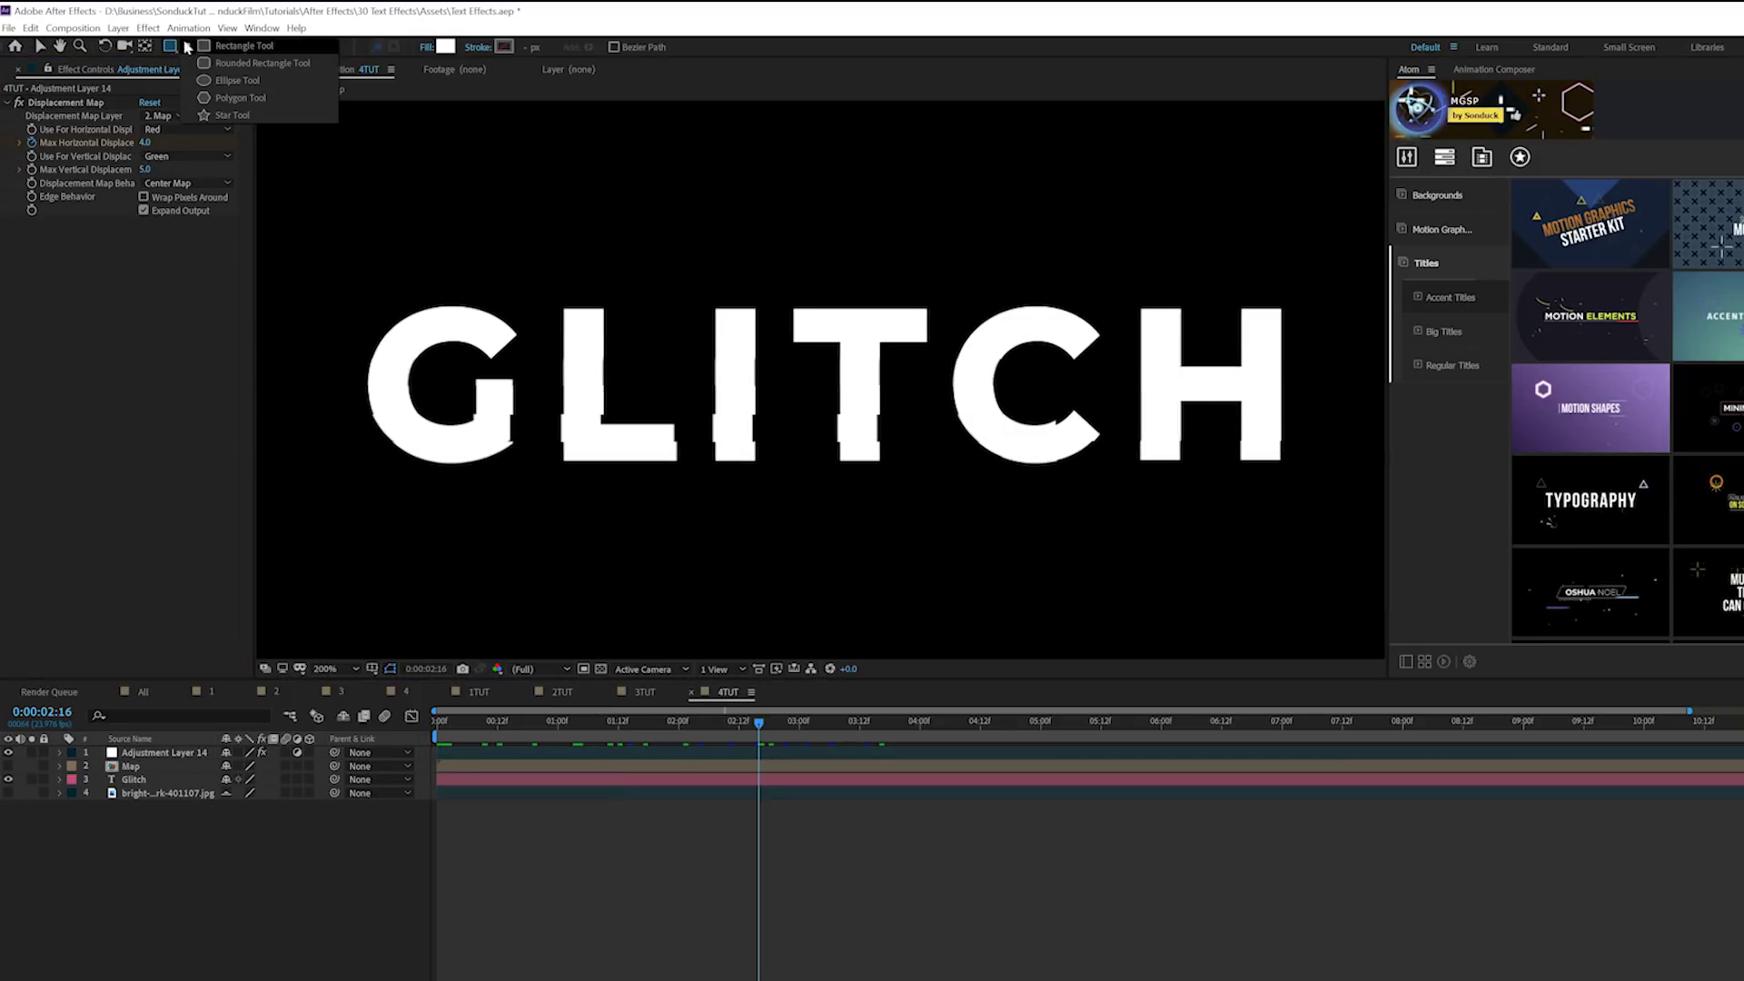
pyautogui.moveTo(355, 275); pyautogui.dragTo(803, 283)
pyautogui.moveTo(819, 482); pyautogui.dragTo(1322, 492)
pyautogui.moveTo(1199, 258); pyautogui.dragTo(1399, 247)
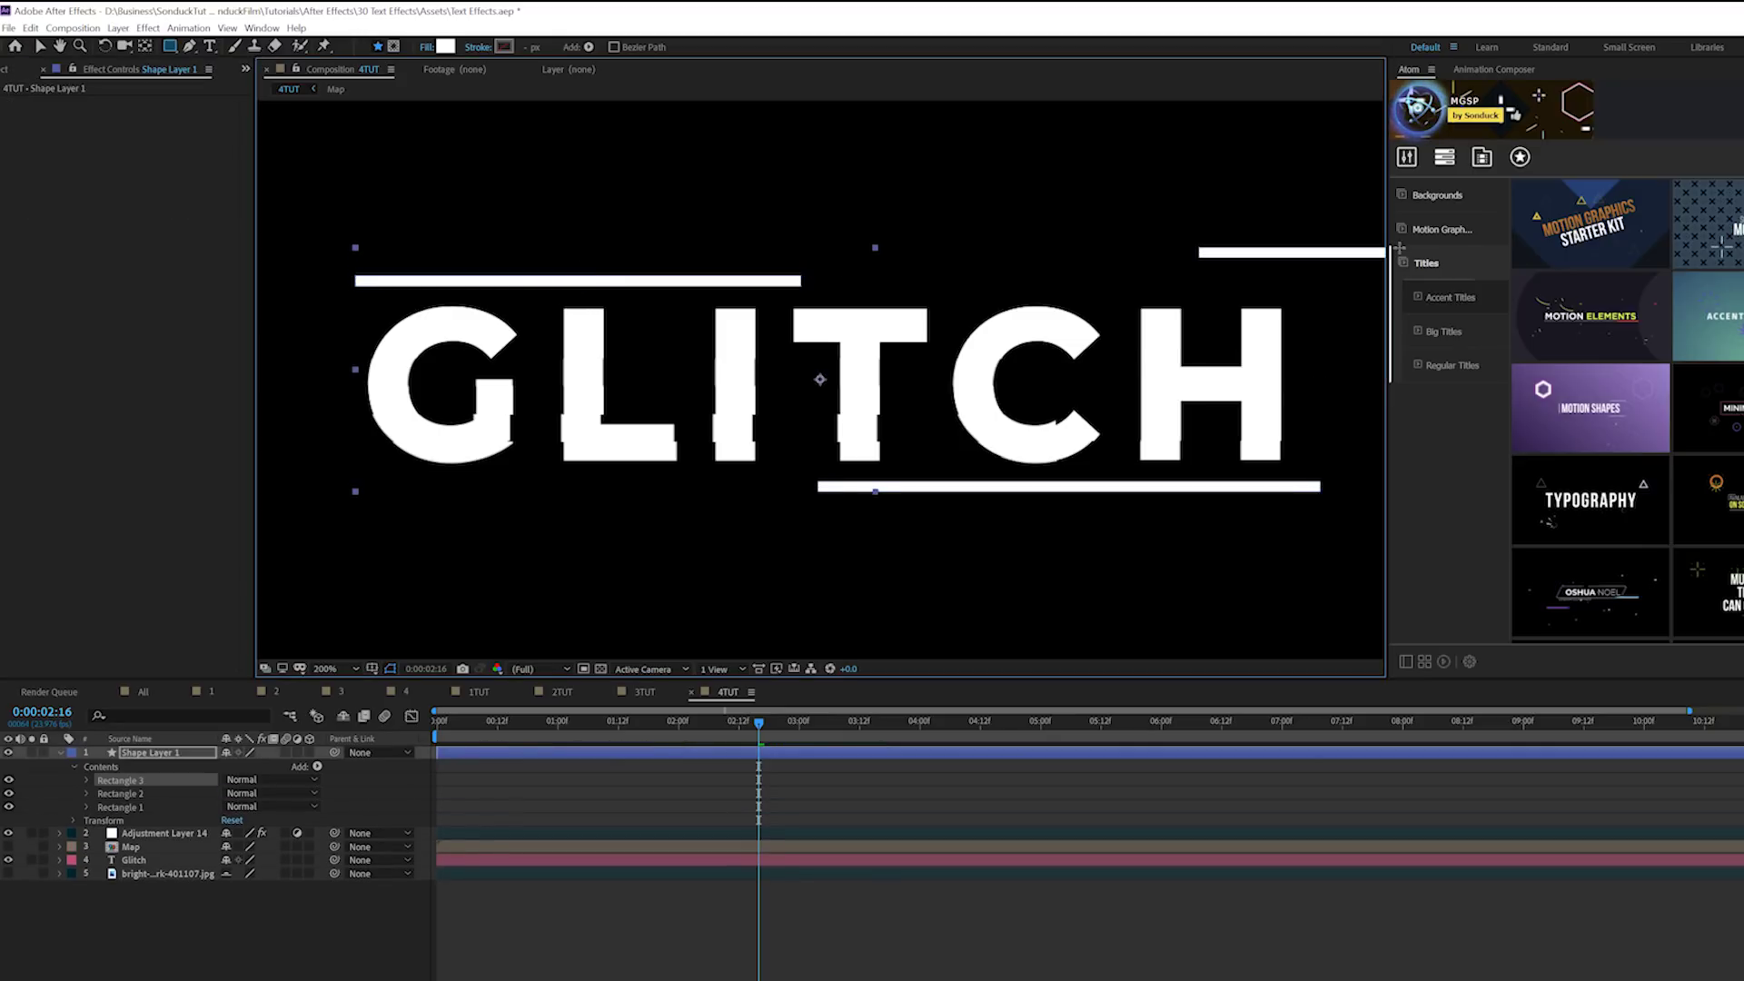
# Trim Shape Layer 1 to end around 2 seconds and start later
pyautogui.click(454, 722)
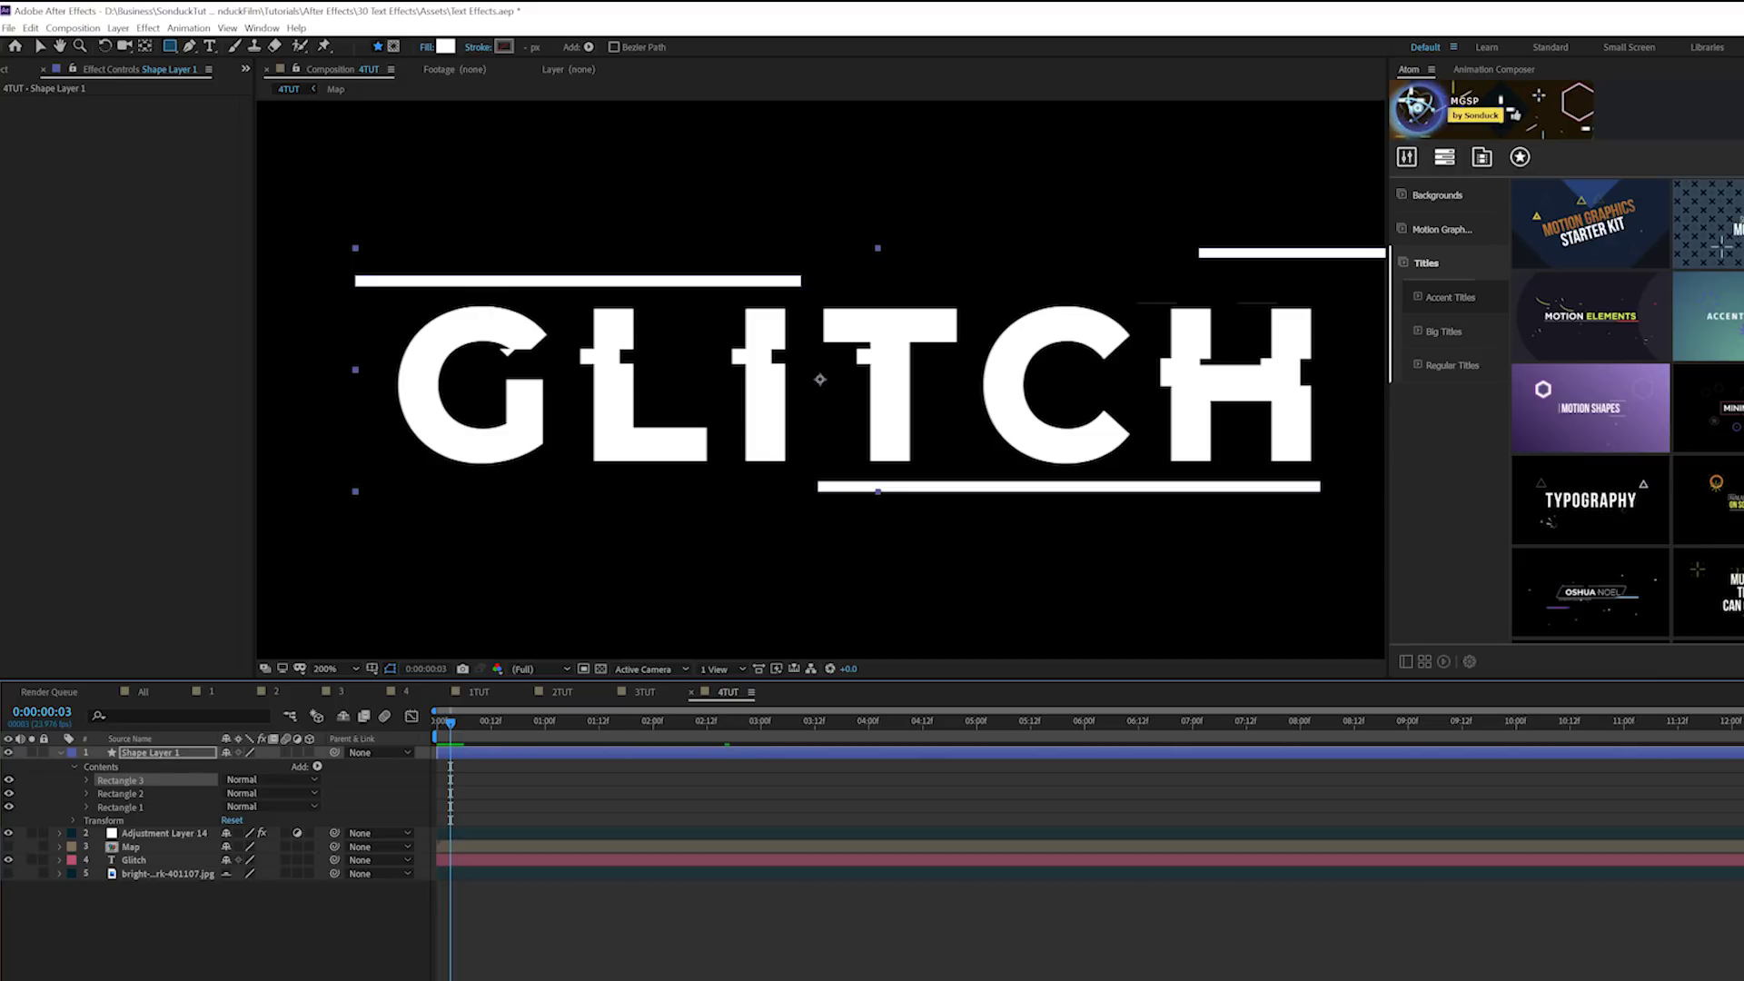
pyautogui.moveTo(1739, 752); pyautogui.dragTo(673, 752)
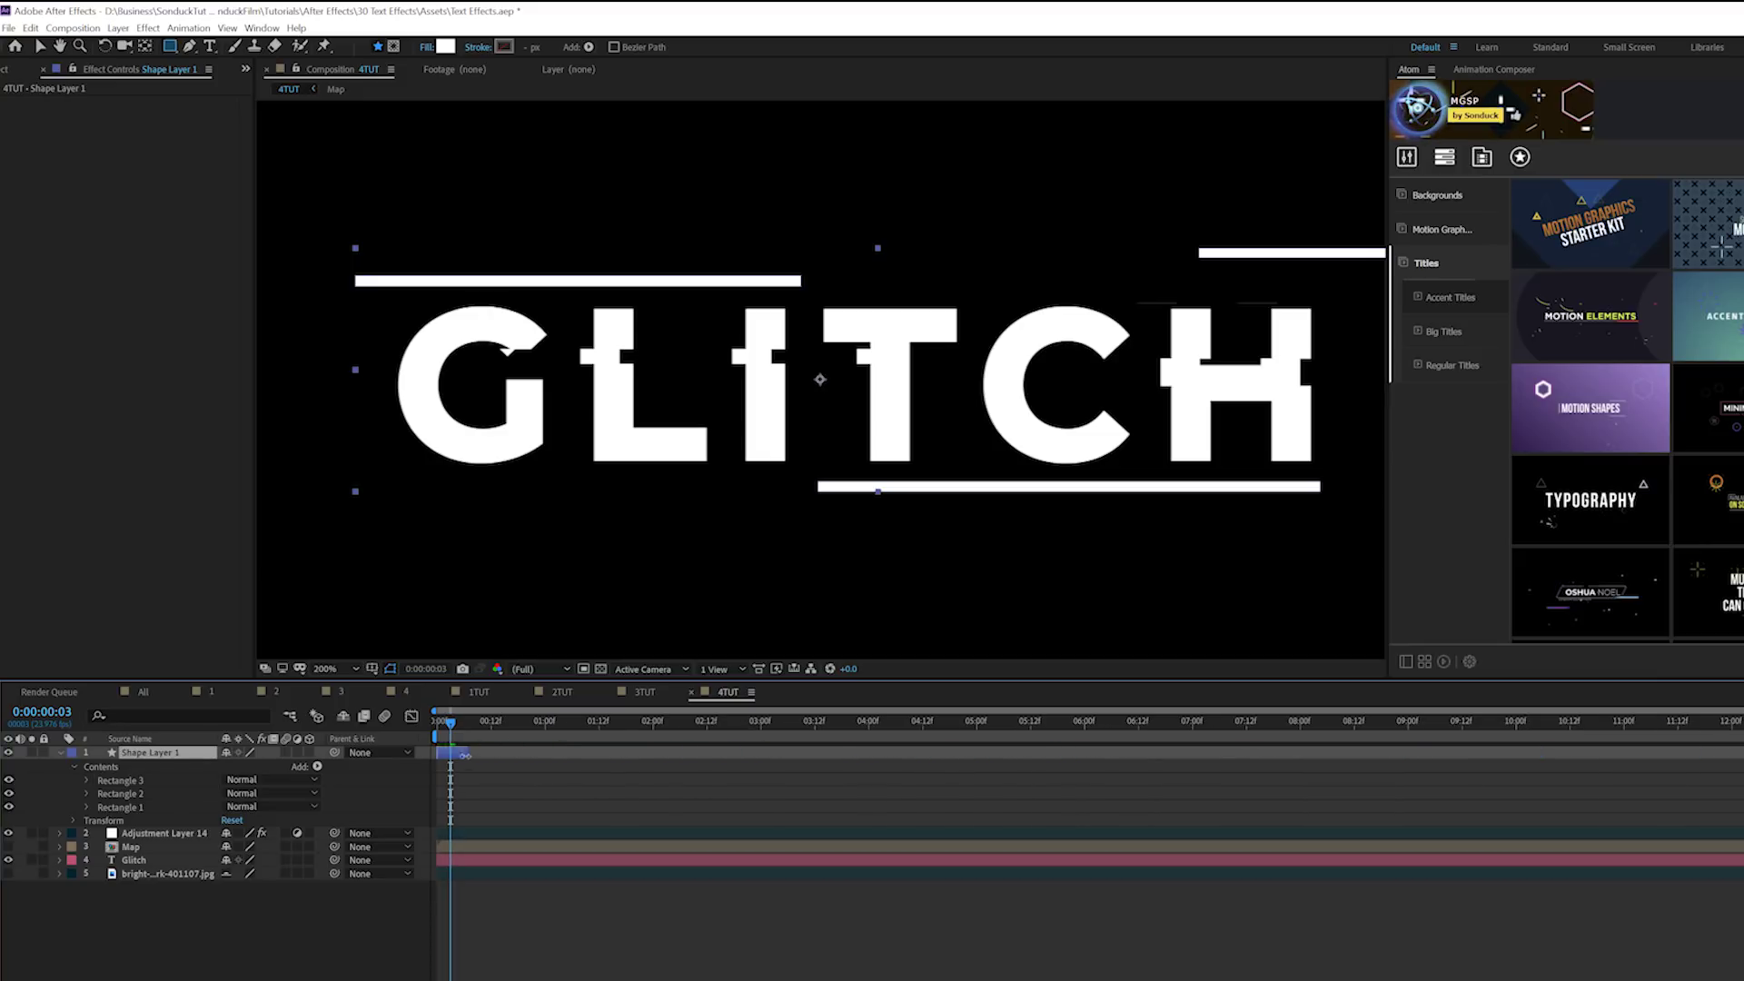
pyautogui.moveTo(452, 762); pyautogui.dragTo(450, 766)
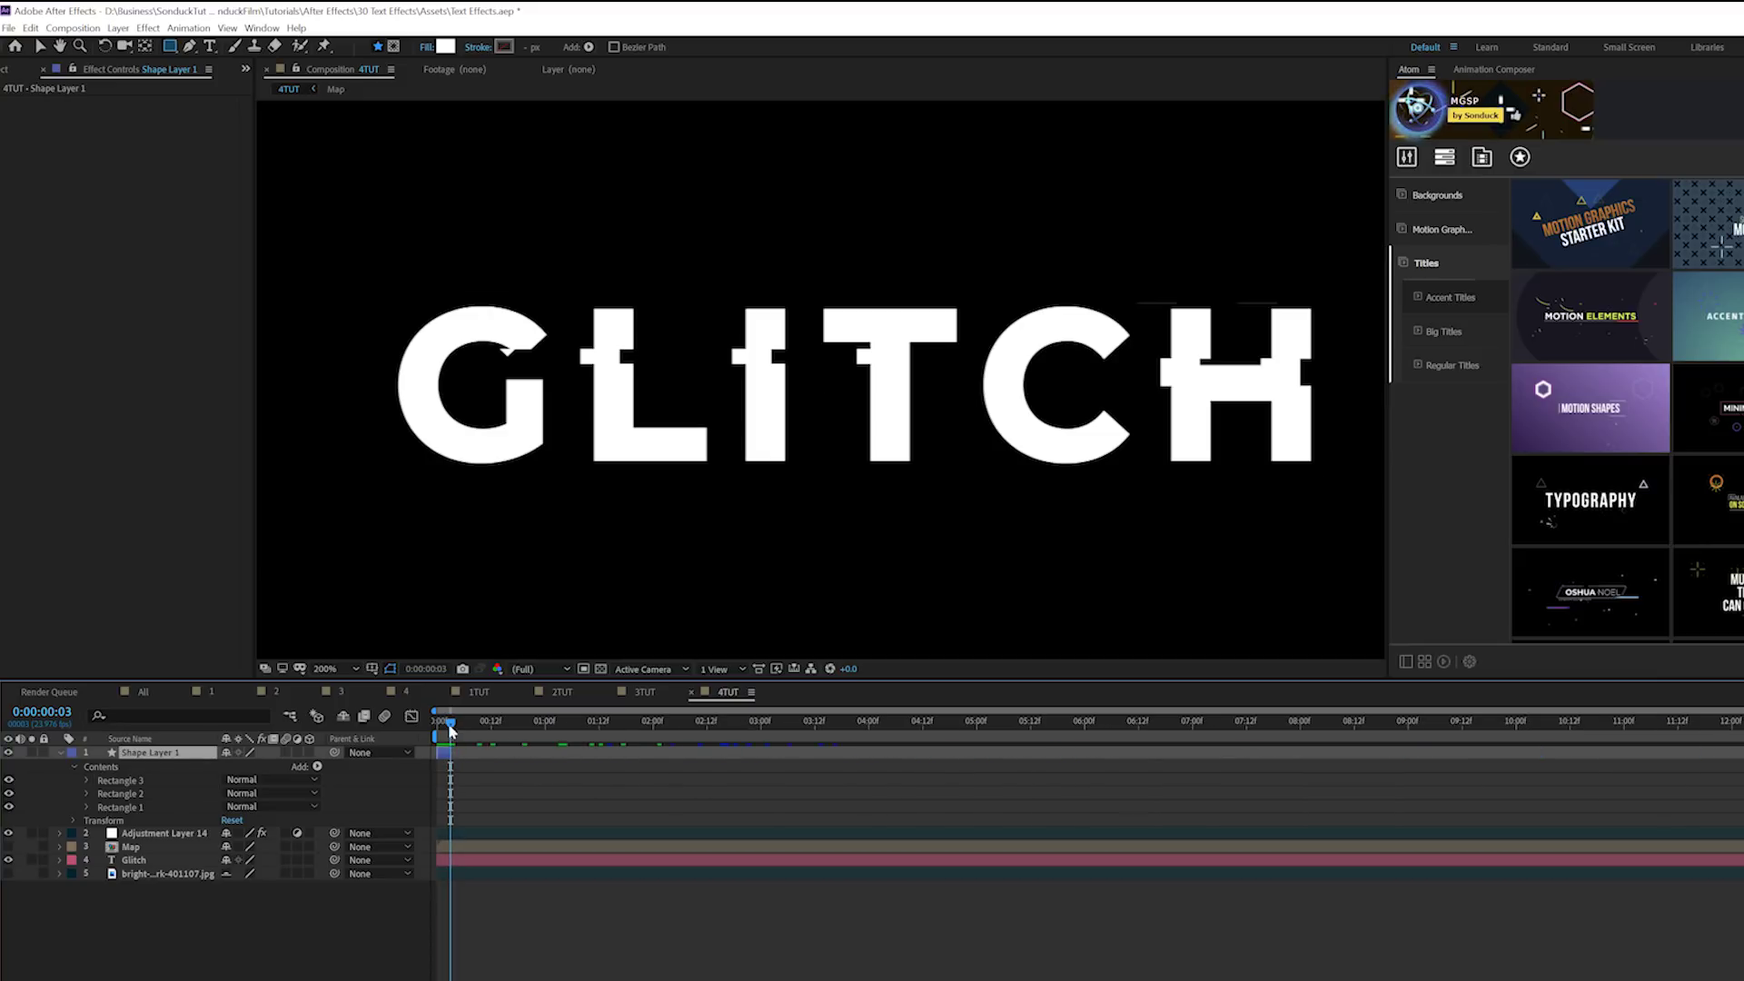
pyautogui.click(450, 765)
# Draw three more thin bars above, below and under the H on a new layer
pyautogui.moveTo(386, 271); pyautogui.dragTo(597, 279)
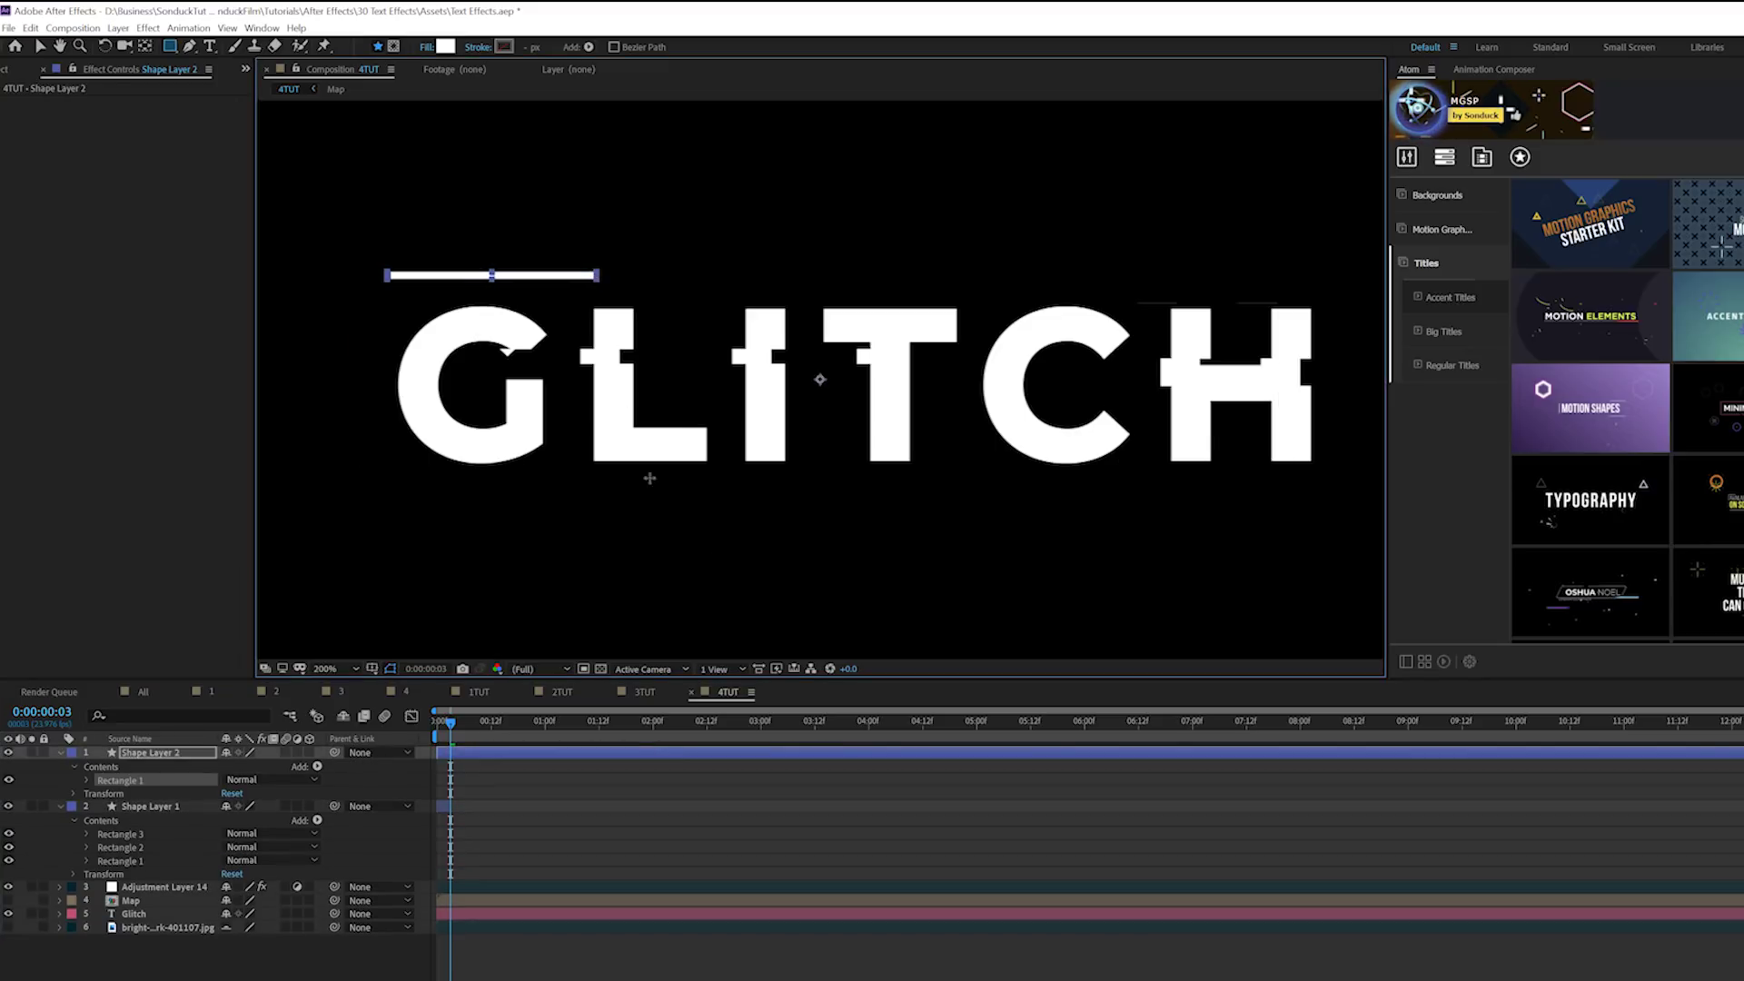
pyautogui.moveTo(811, 506); pyautogui.dragTo(1109, 516)
pyautogui.moveTo(1136, 452); pyautogui.dragTo(1352, 465)
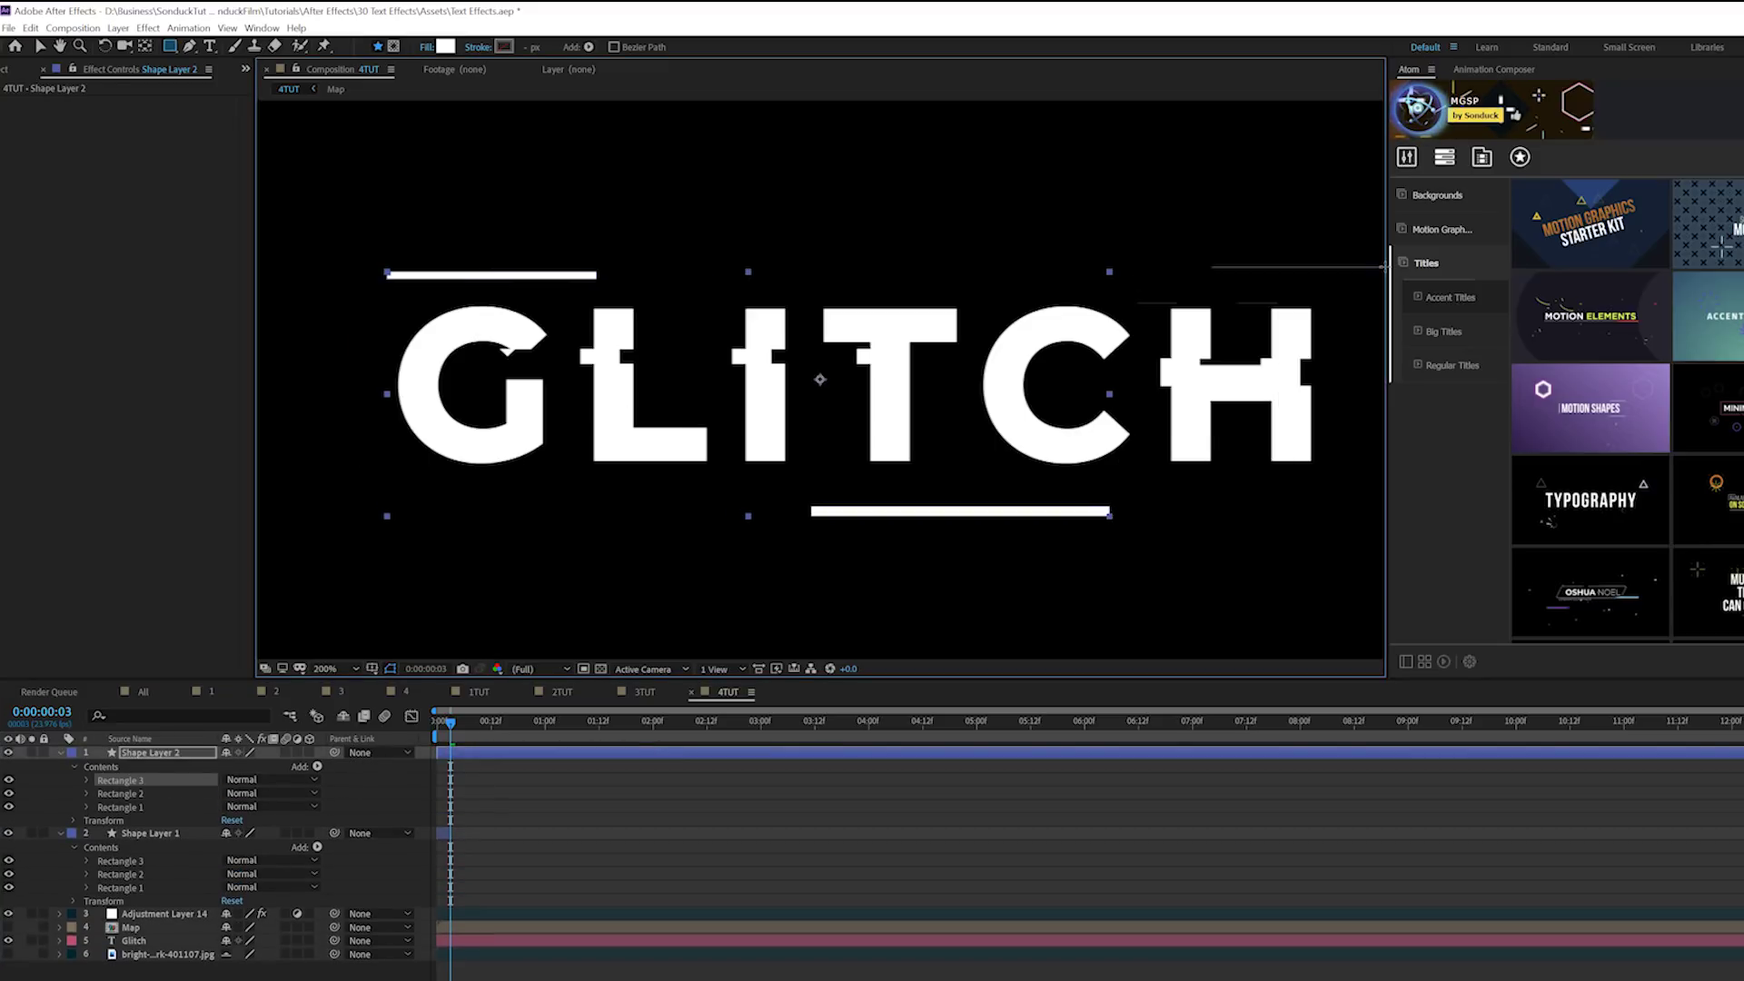
pyautogui.click(441, 750)
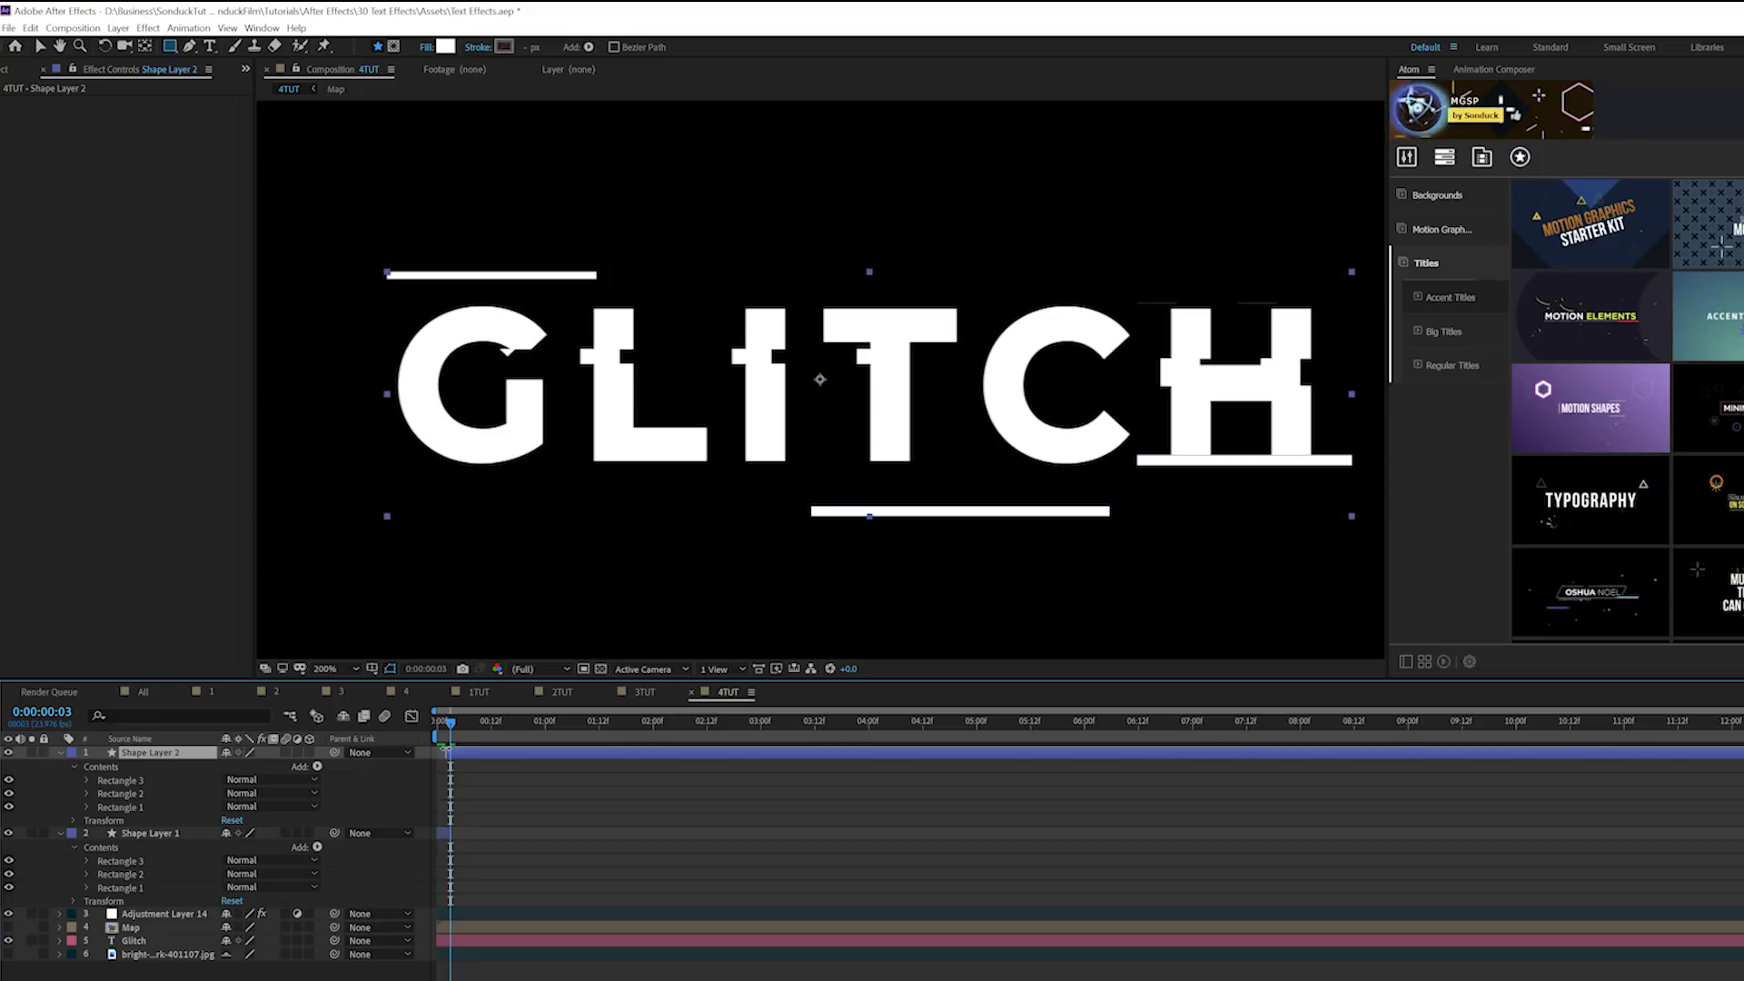
# Trim Shape Layer 2 to start at the current frame and collapse both shape layers
pyautogui.moveTo(462, 727); pyautogui.dragTo(465, 727)
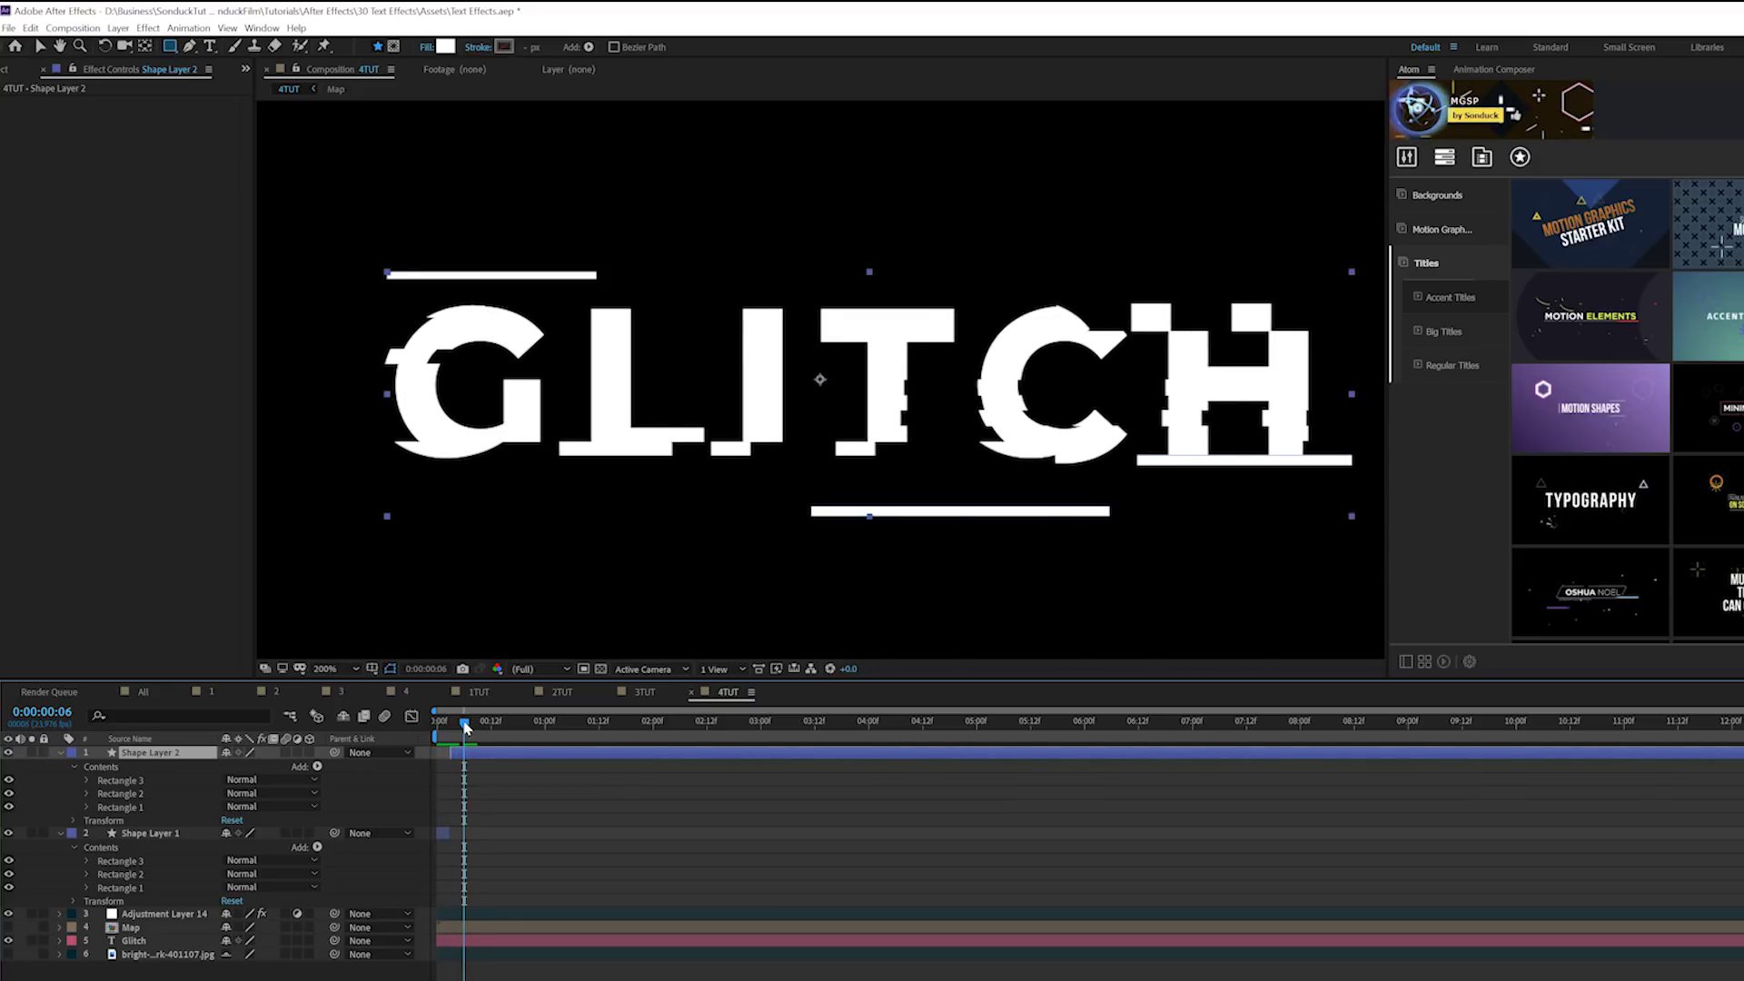
pyautogui.hotkey('alt', ']')
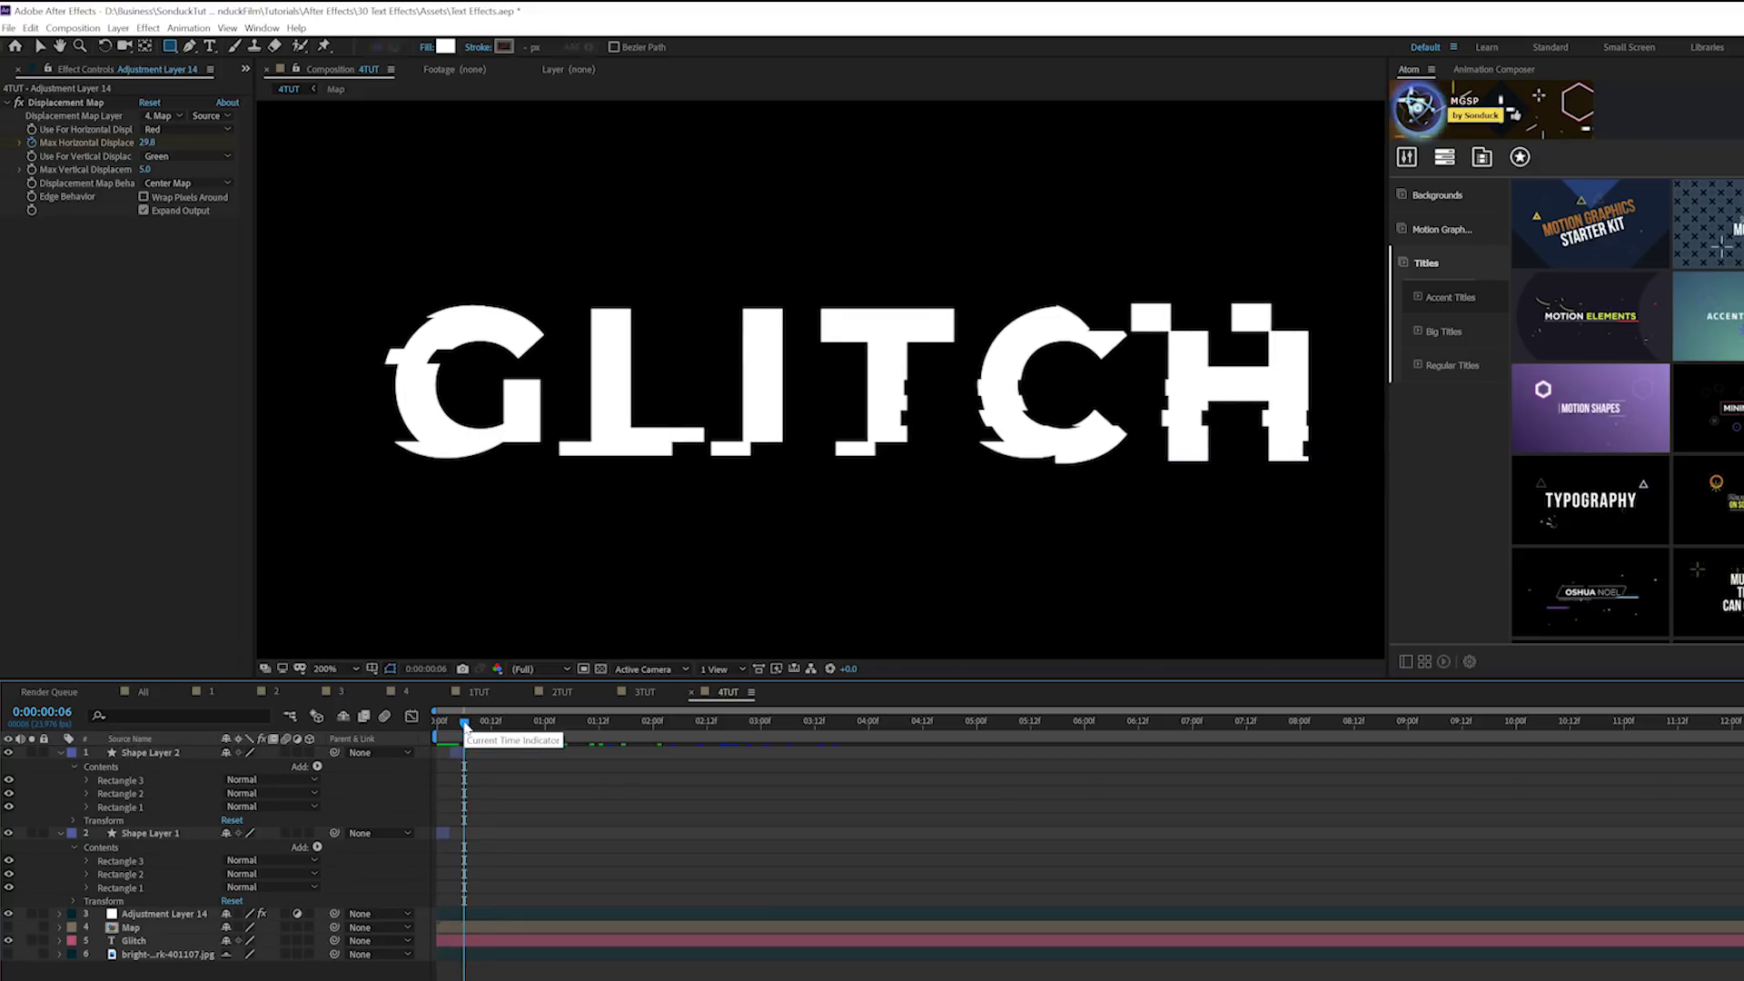
pyautogui.click(60, 753)
pyautogui.click(57, 765)
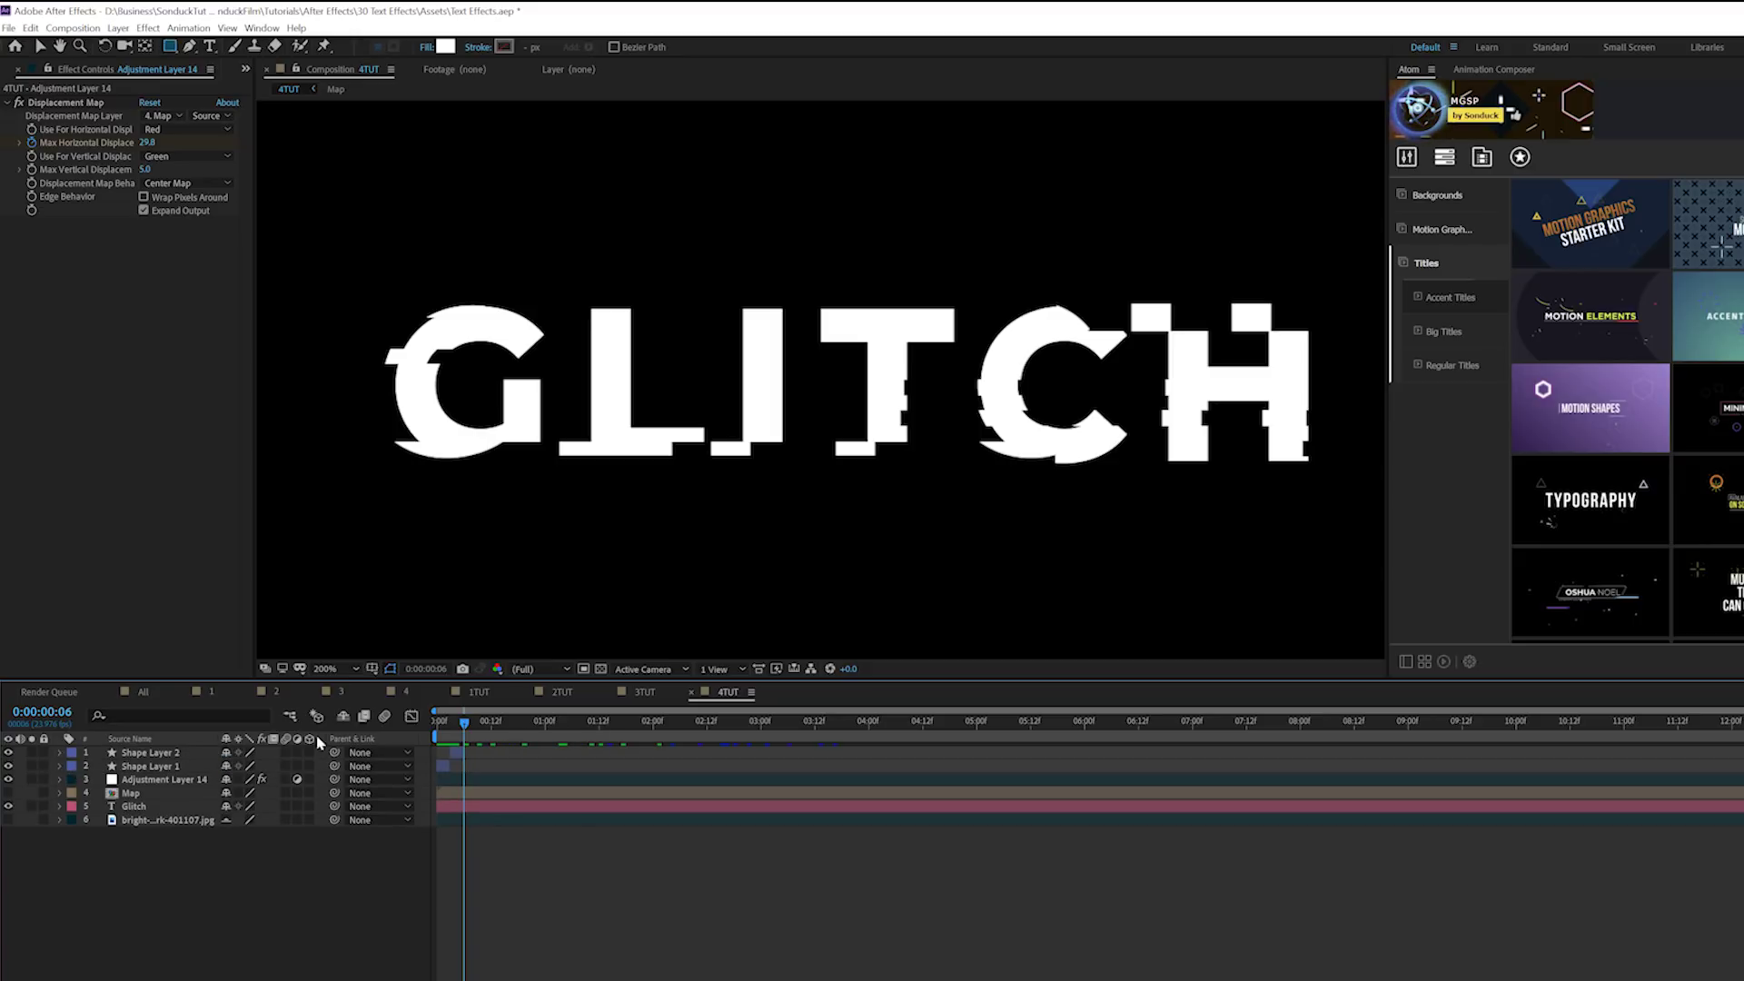
pyautogui.click(140, 756)
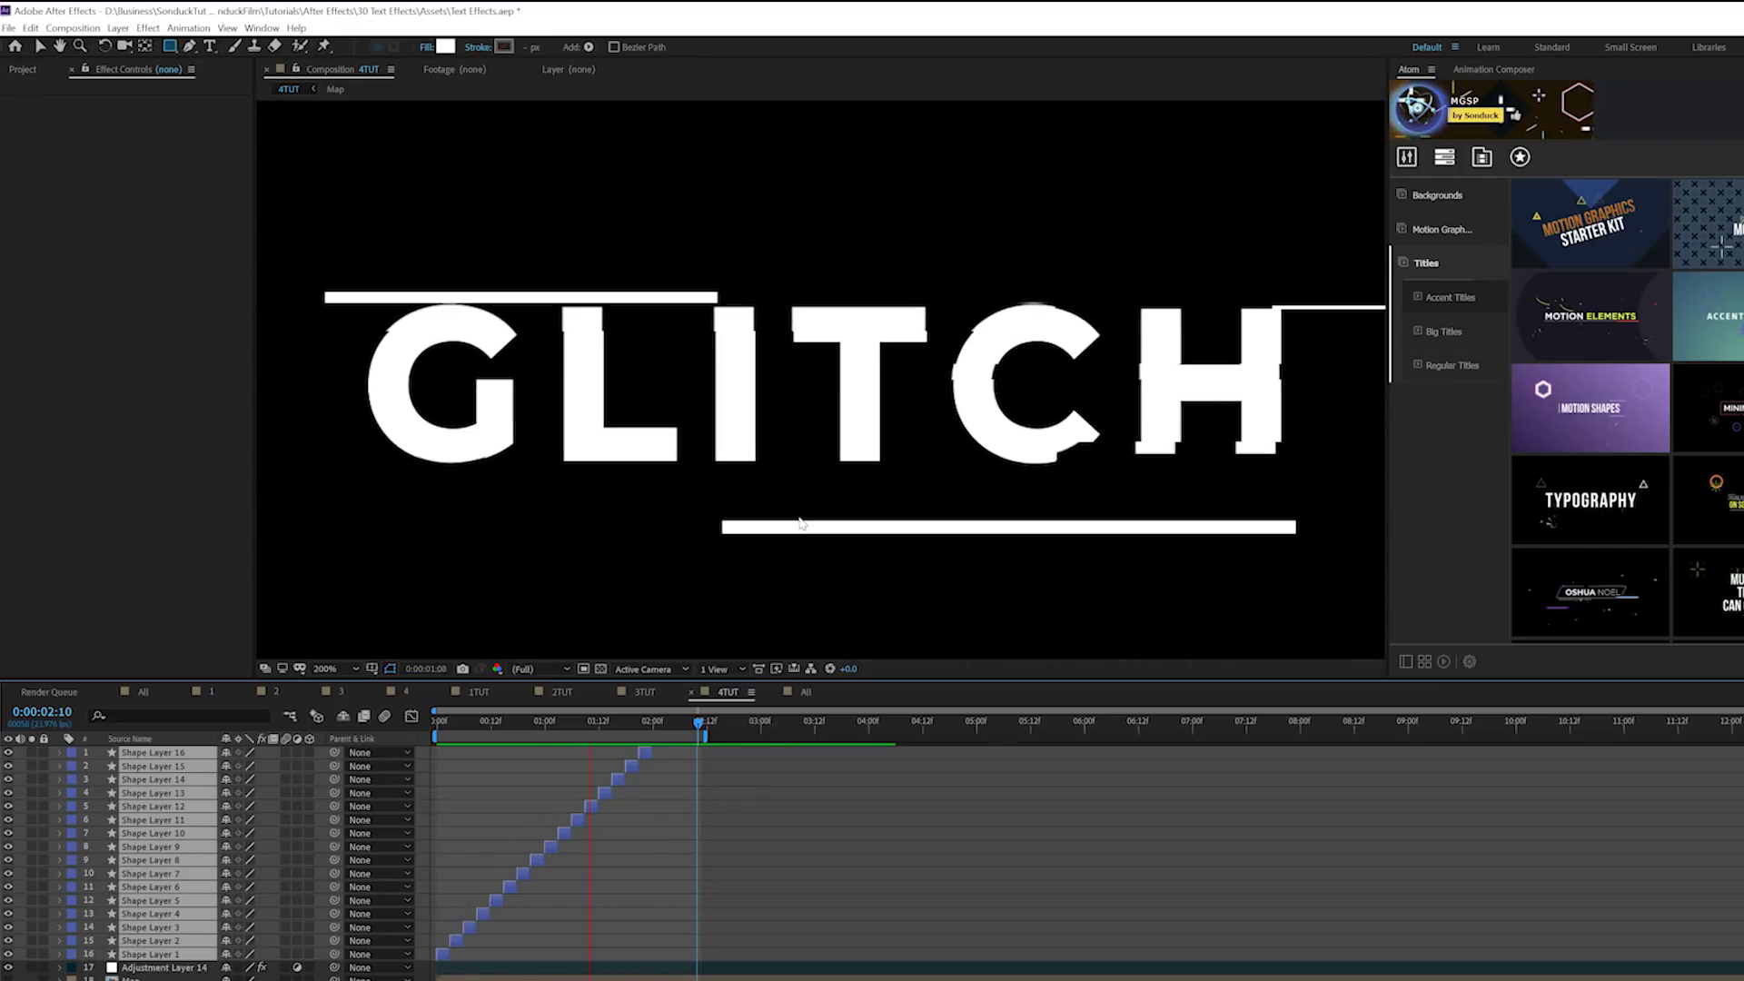
# Stop the preview and select the GLITCH layer plus all sixteen line layers for pre-composing
pyautogui.press('space')
pyautogui.click(827, 453)
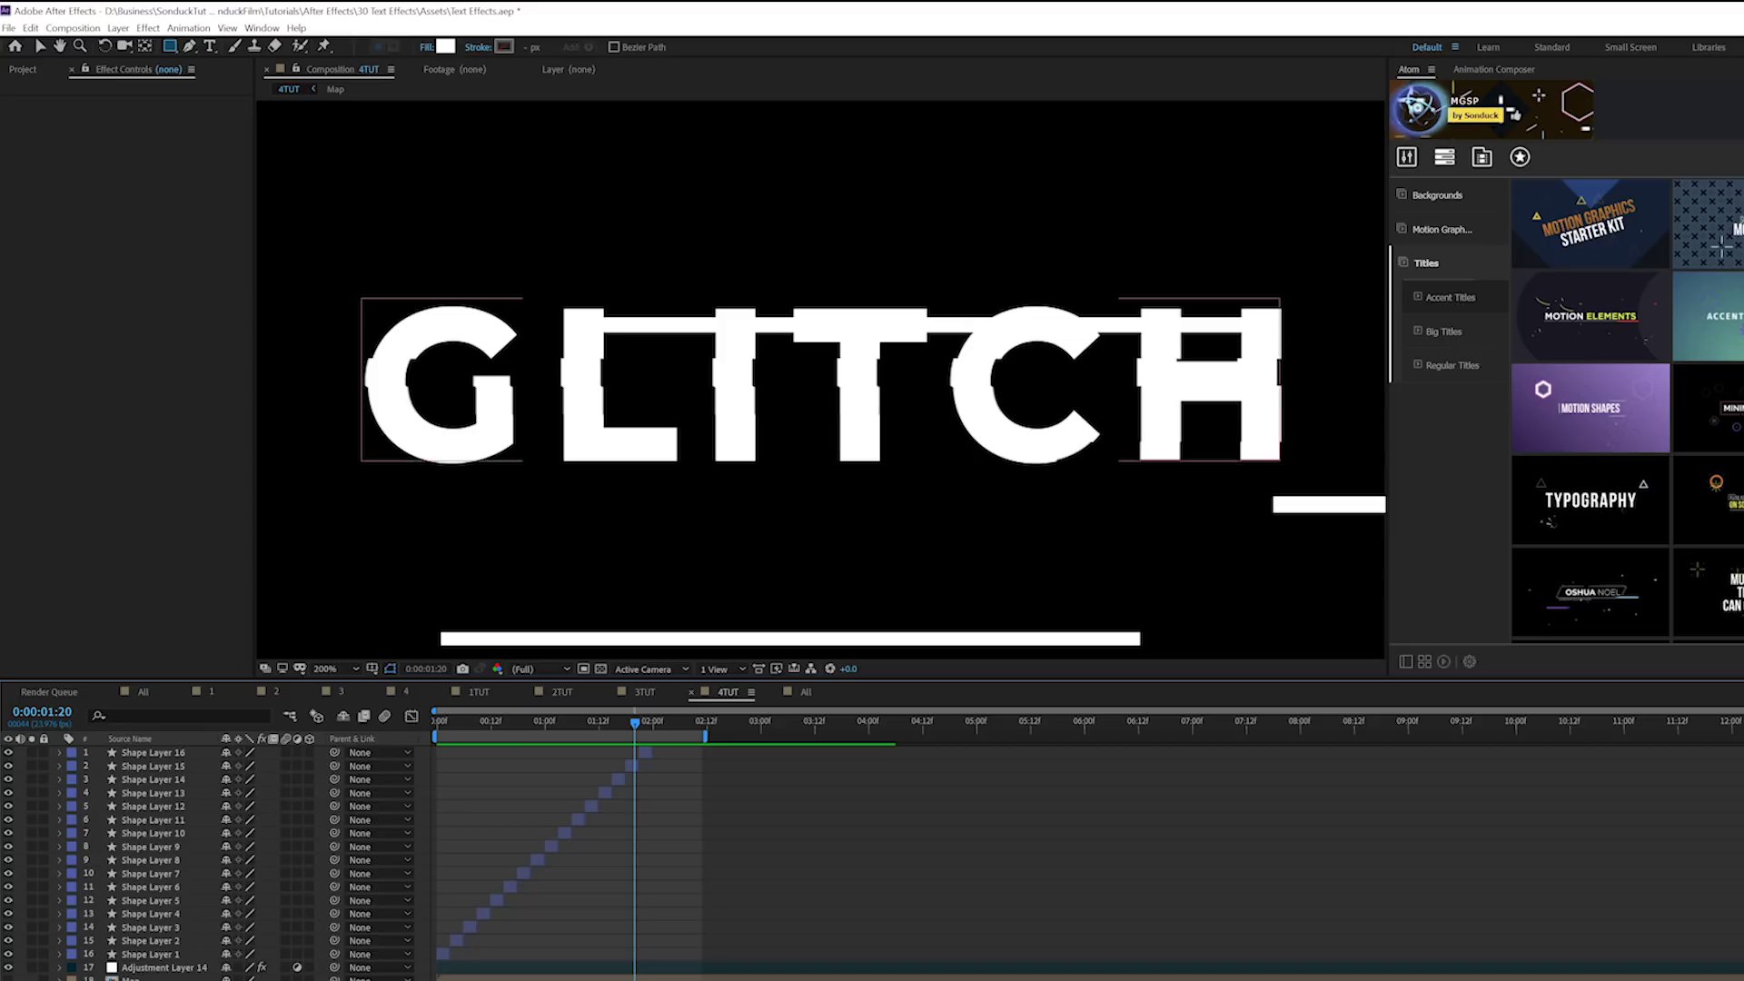
pyautogui.keyDown('shift'); pyautogui.click(154, 754); pyautogui.keyUp('shift')
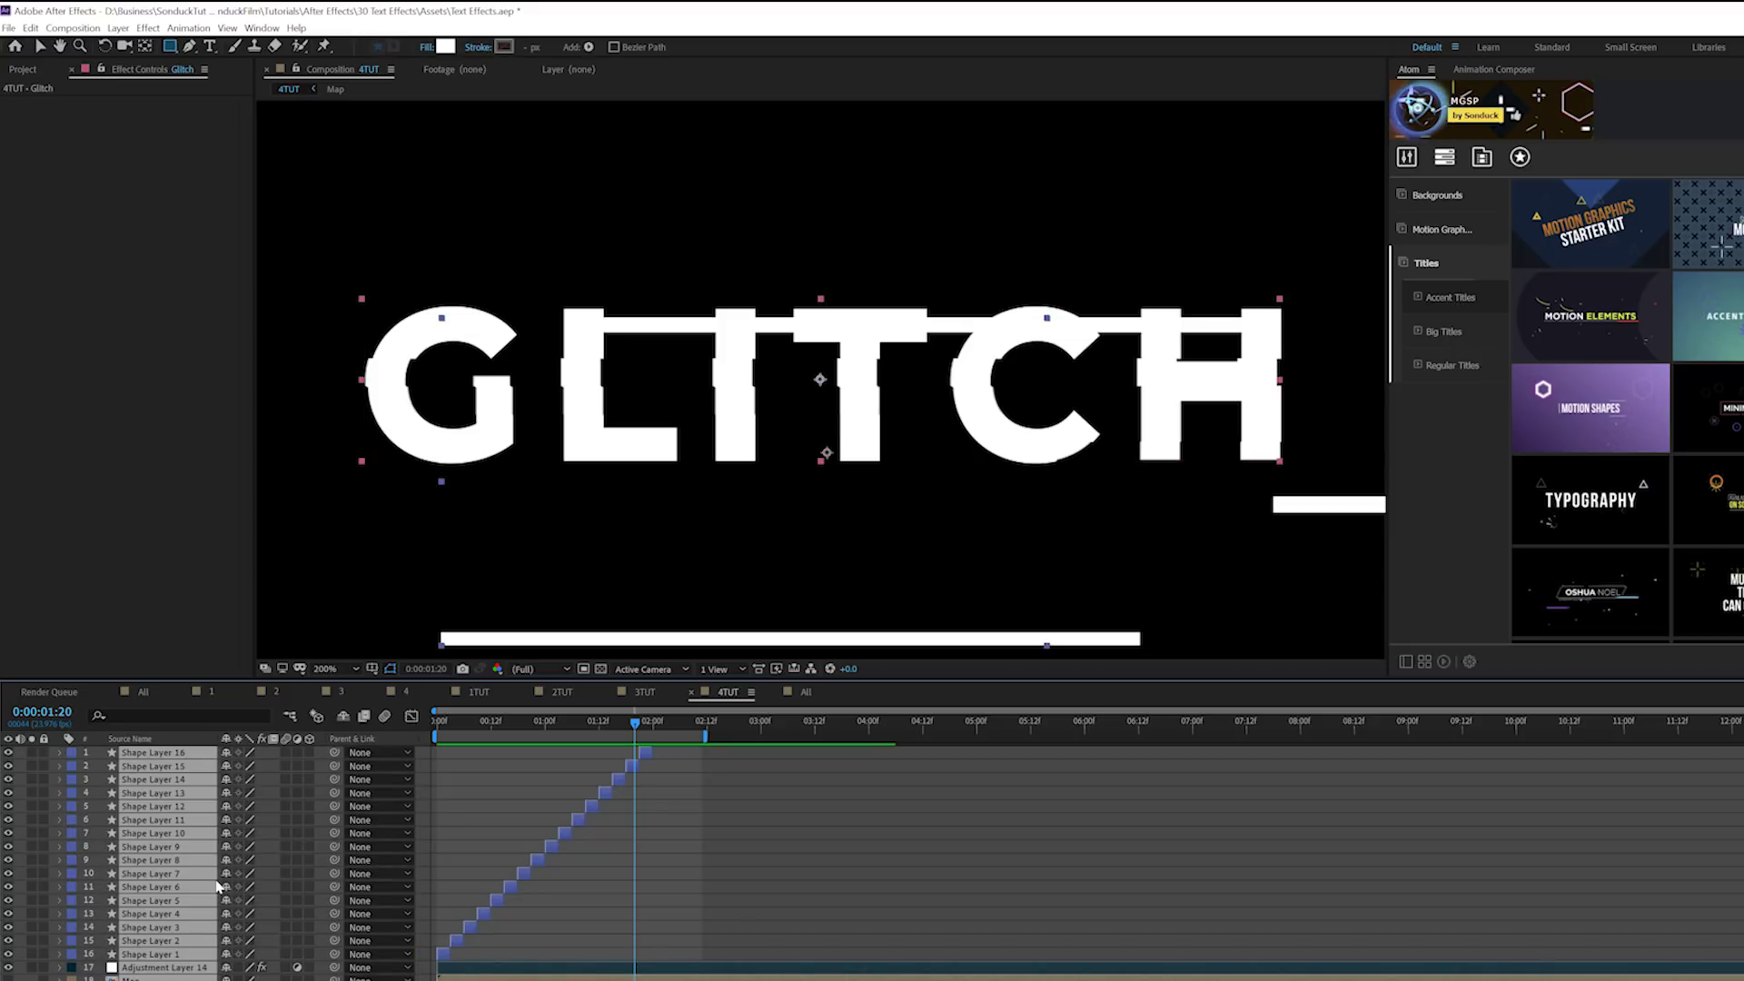
pyautogui.hotkey('ctrl', 'shift', 'c')
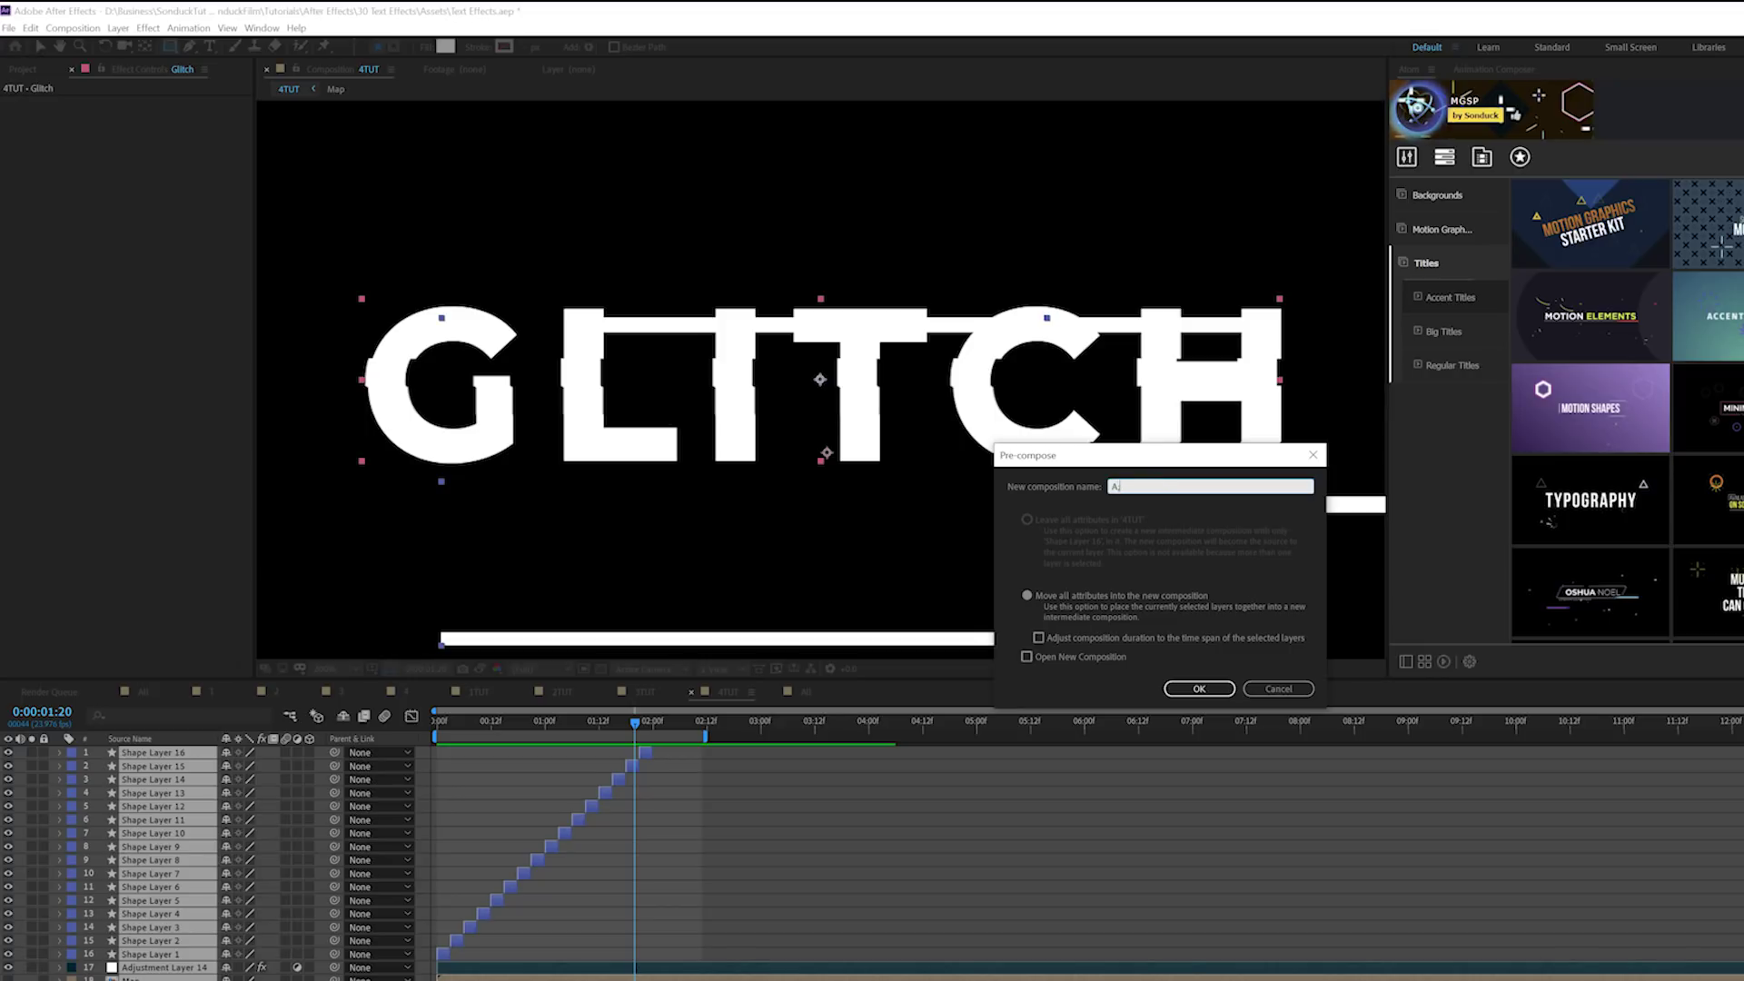
# Pre-compose as 'All' and apply Shift Channels with green and blue Full Off, leaving red
pyautogui.press('Return')
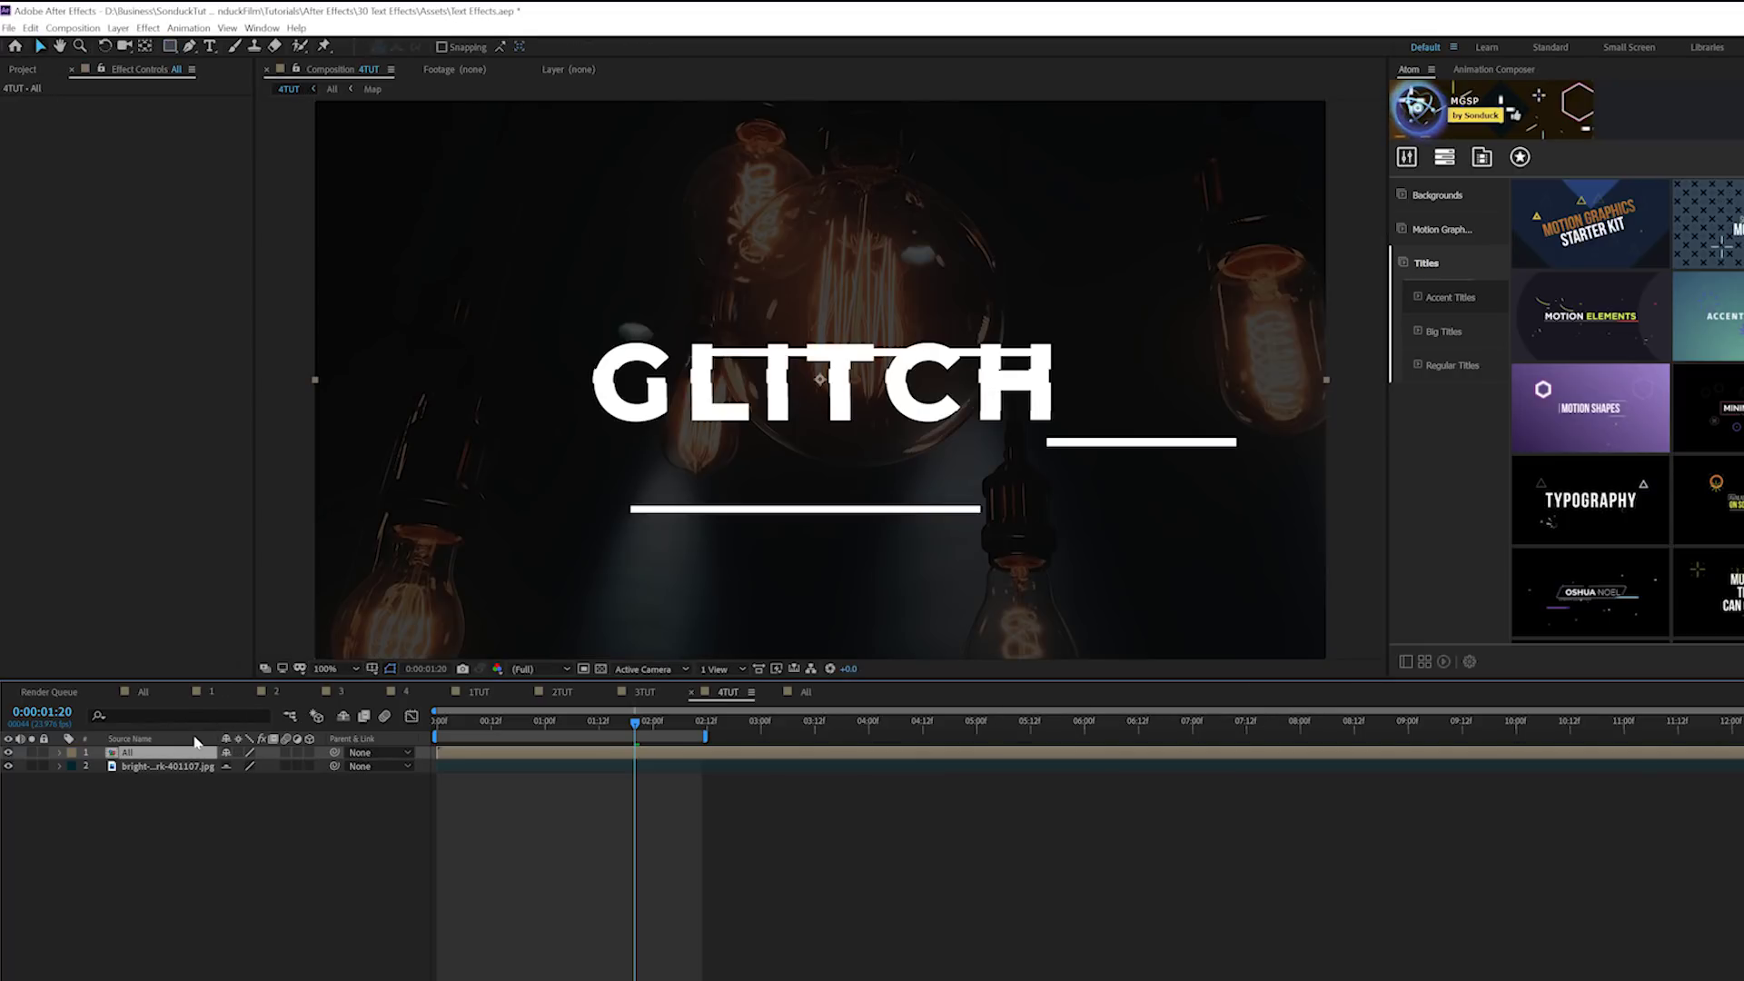
pyautogui.click(149, 28)
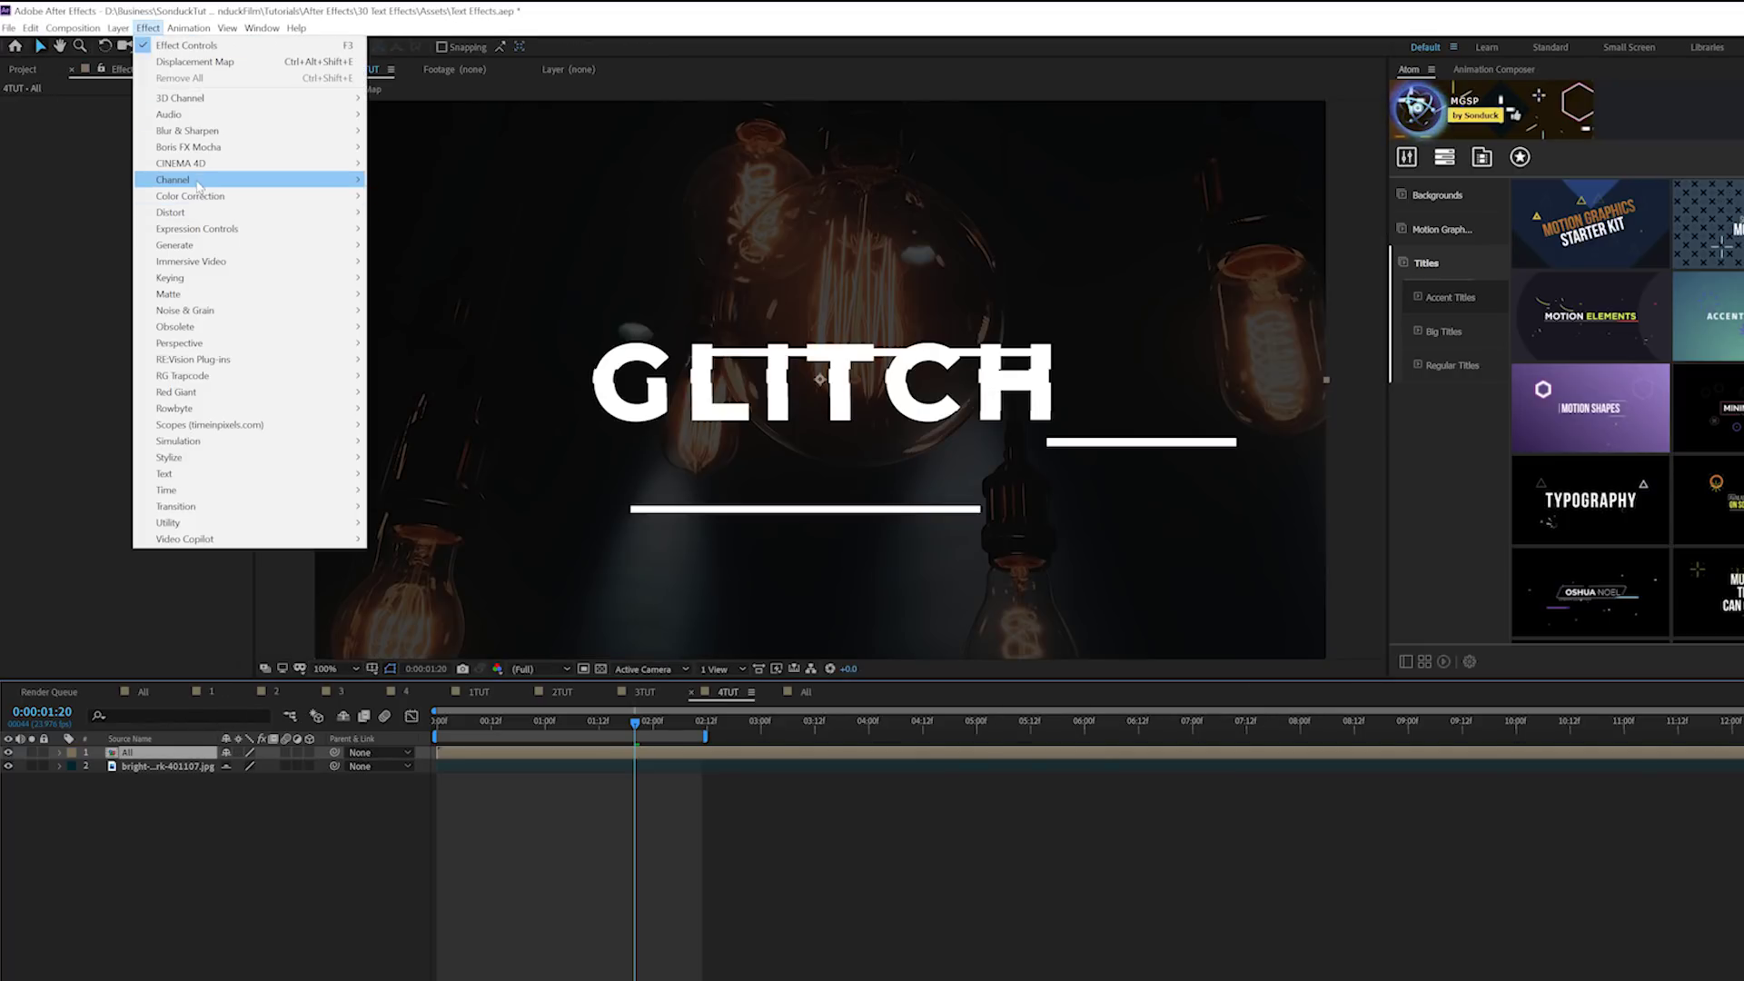
pyautogui.moveTo(252, 180)
pyautogui.click(416, 360)
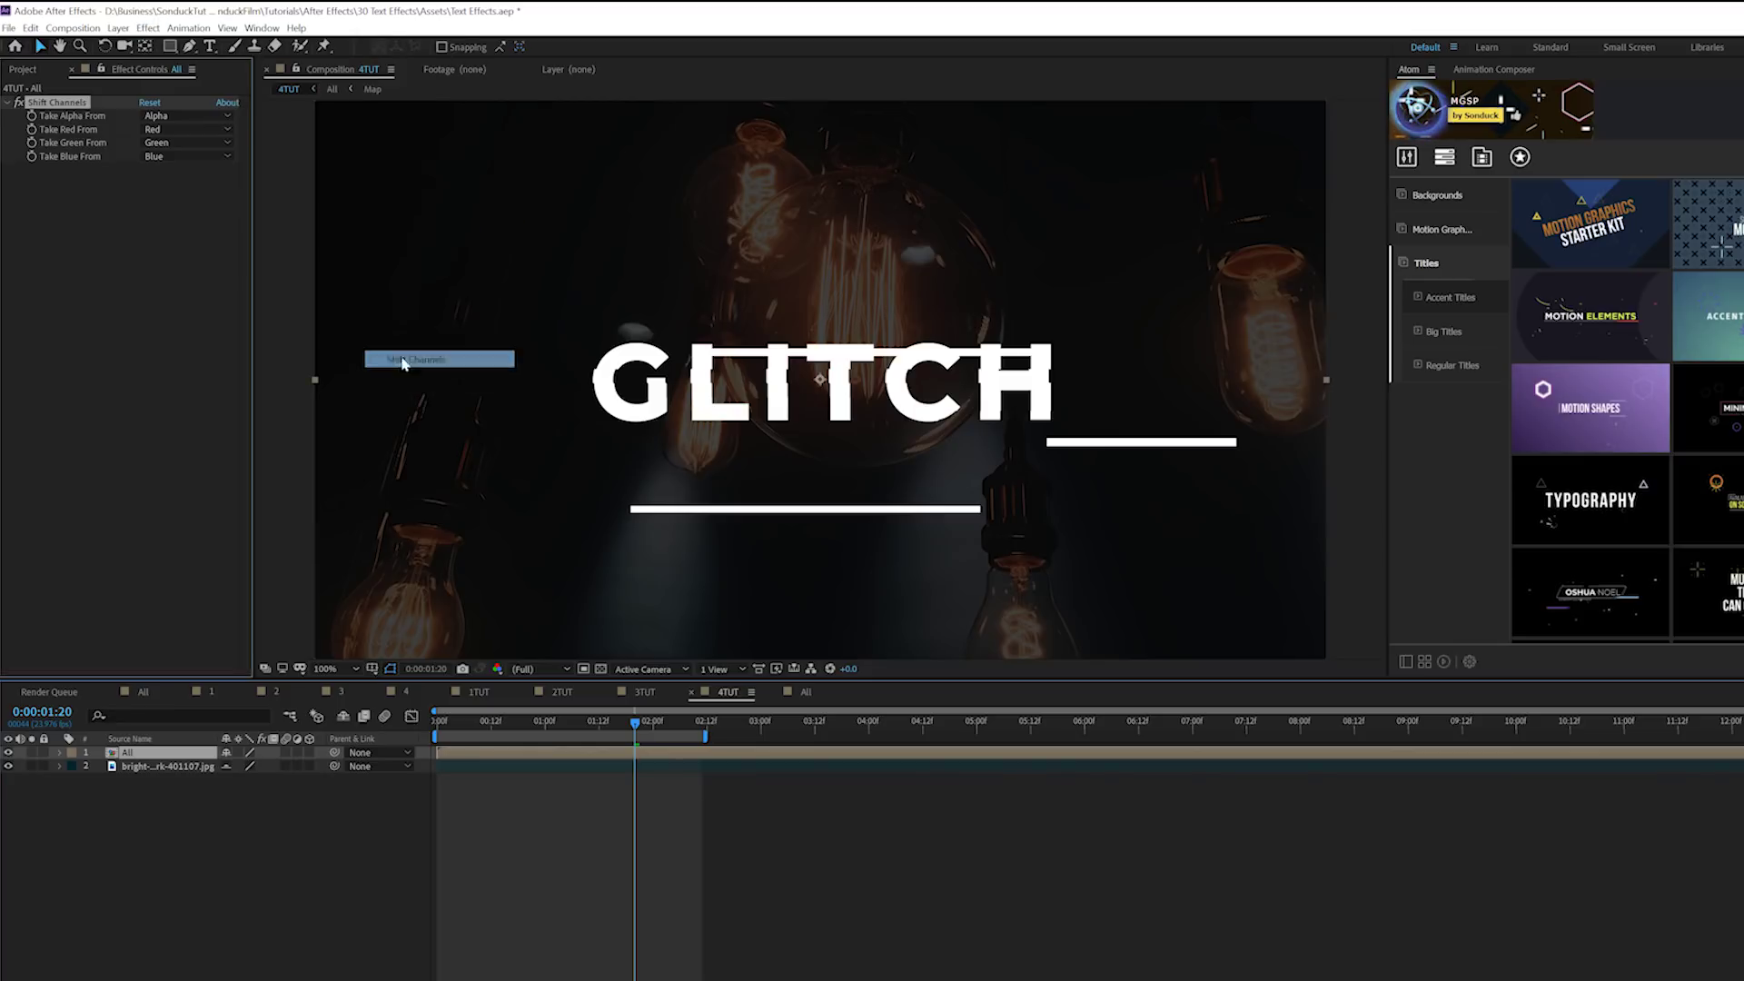
pyautogui.click(172, 142)
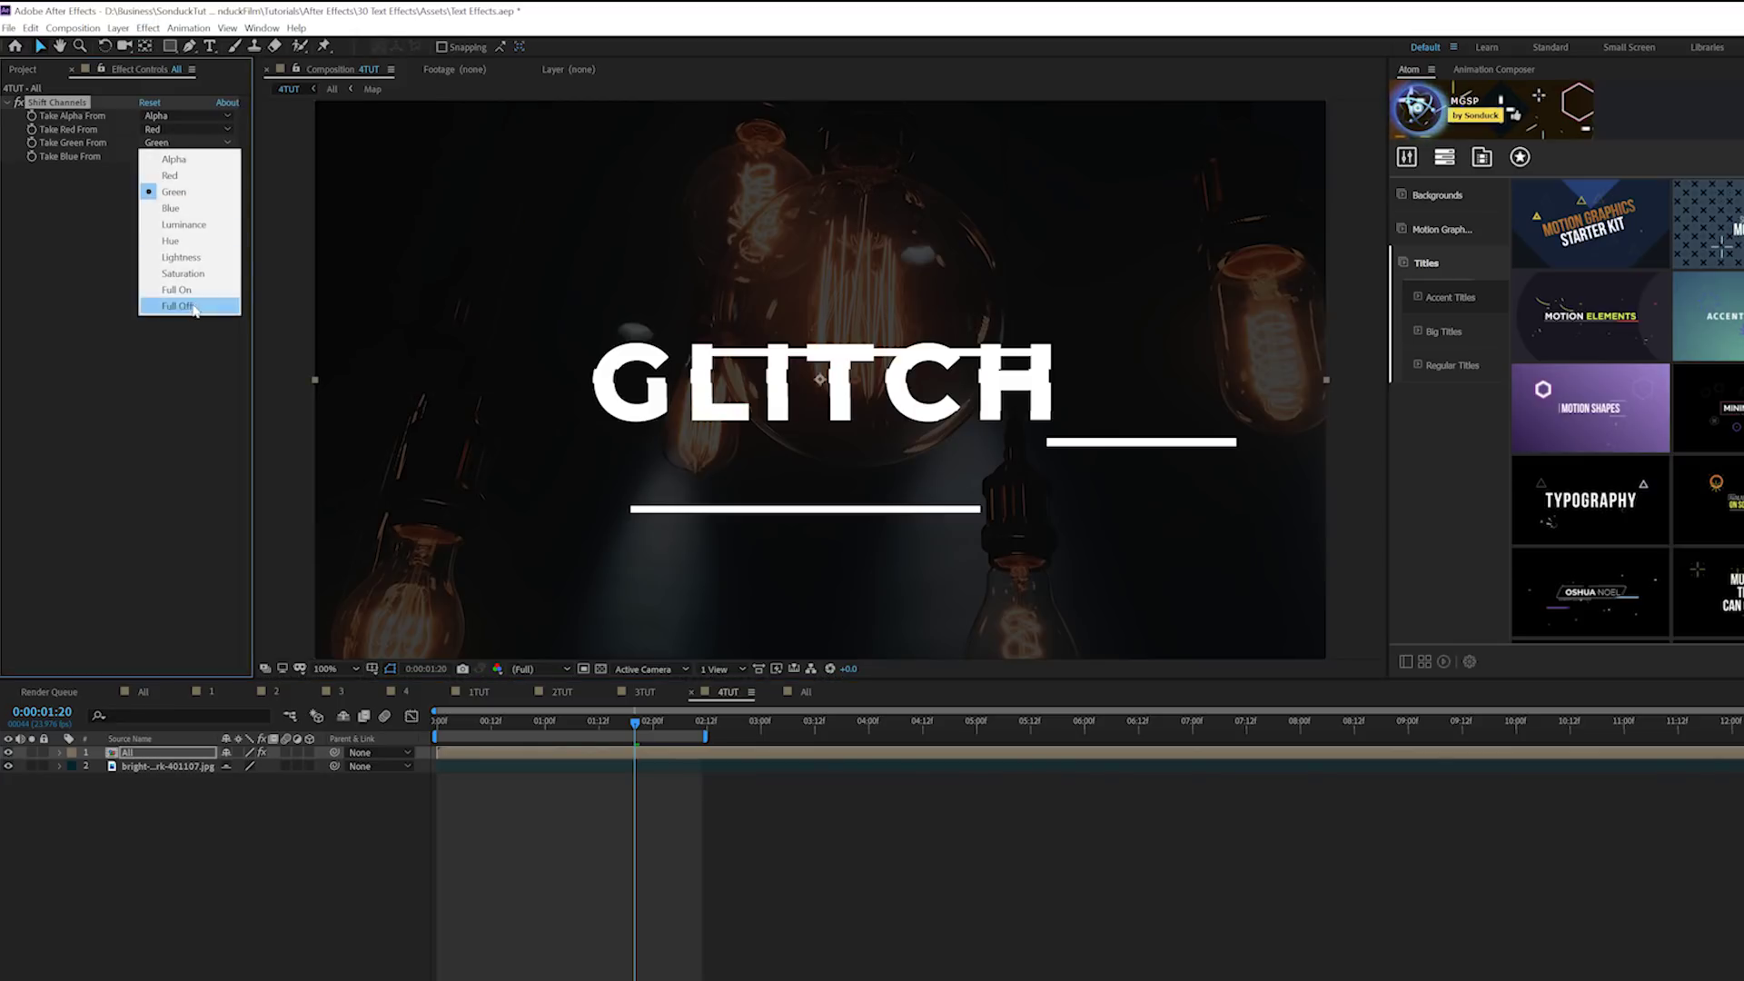
pyautogui.click(189, 307)
pyautogui.click(186, 156)
pyautogui.click(186, 308)
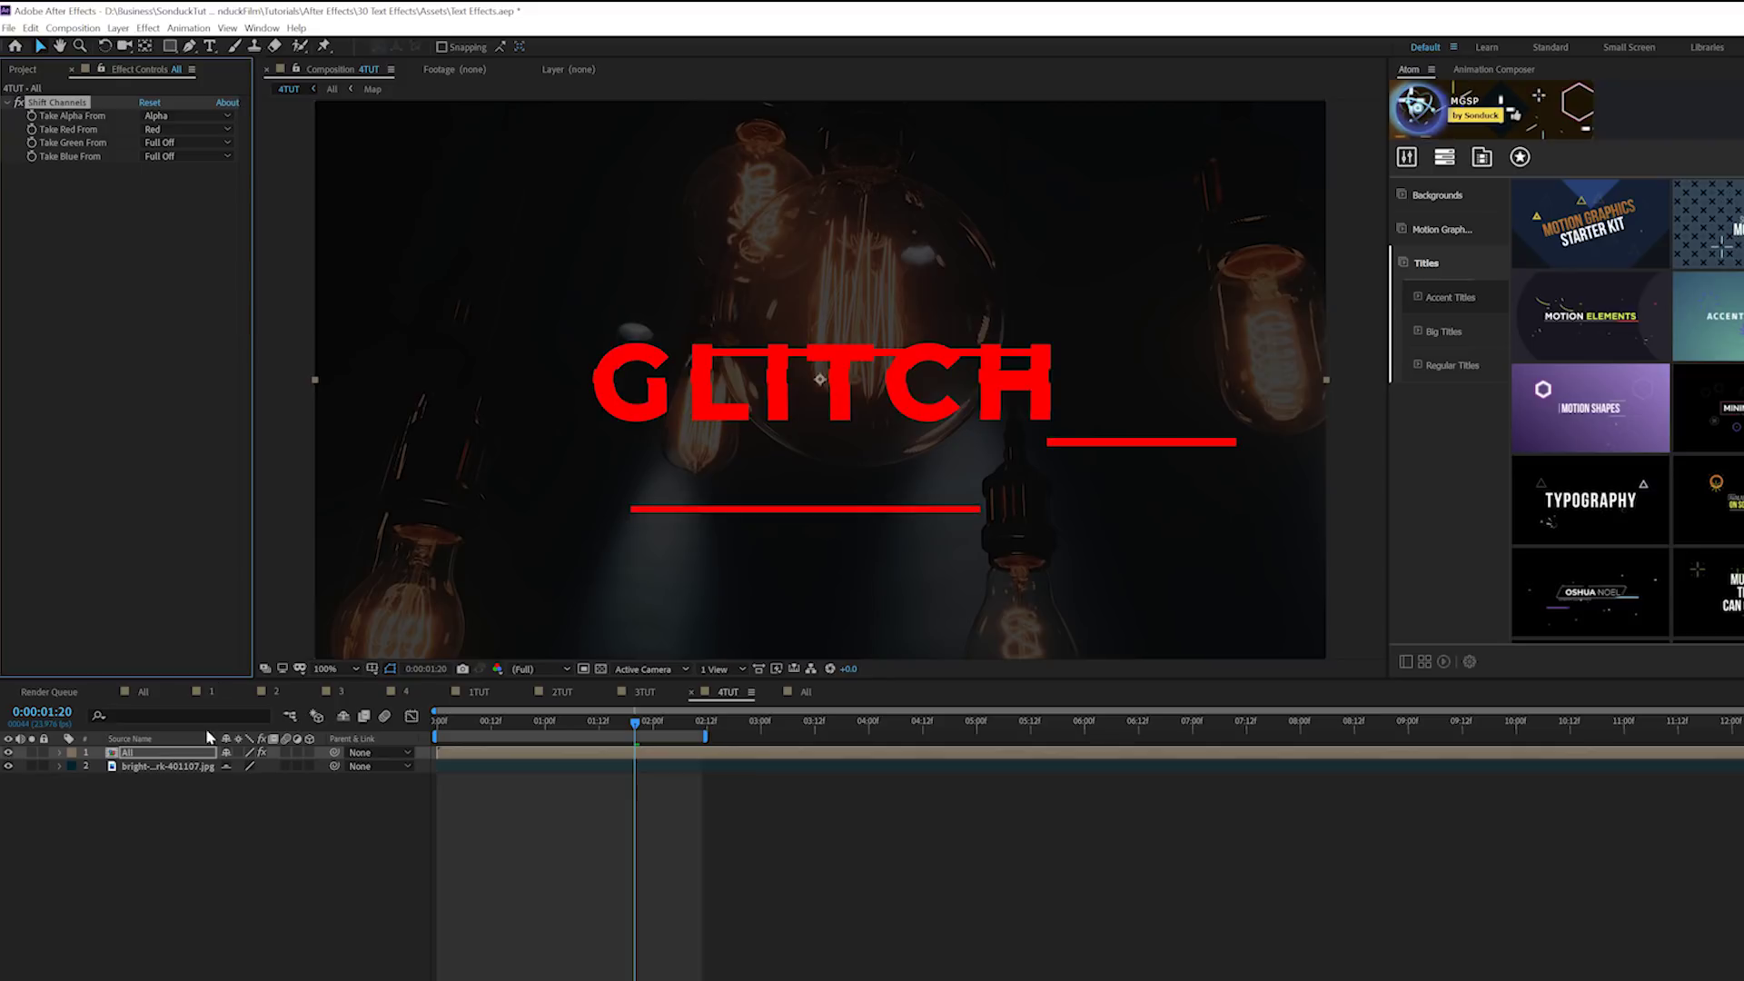
# Duplicate the red layer and set the copy to red Full Off, green from Green
pyautogui.click(150, 756)
pyautogui.hotkey('ctrl', 'd')
pyautogui.click(186, 129)
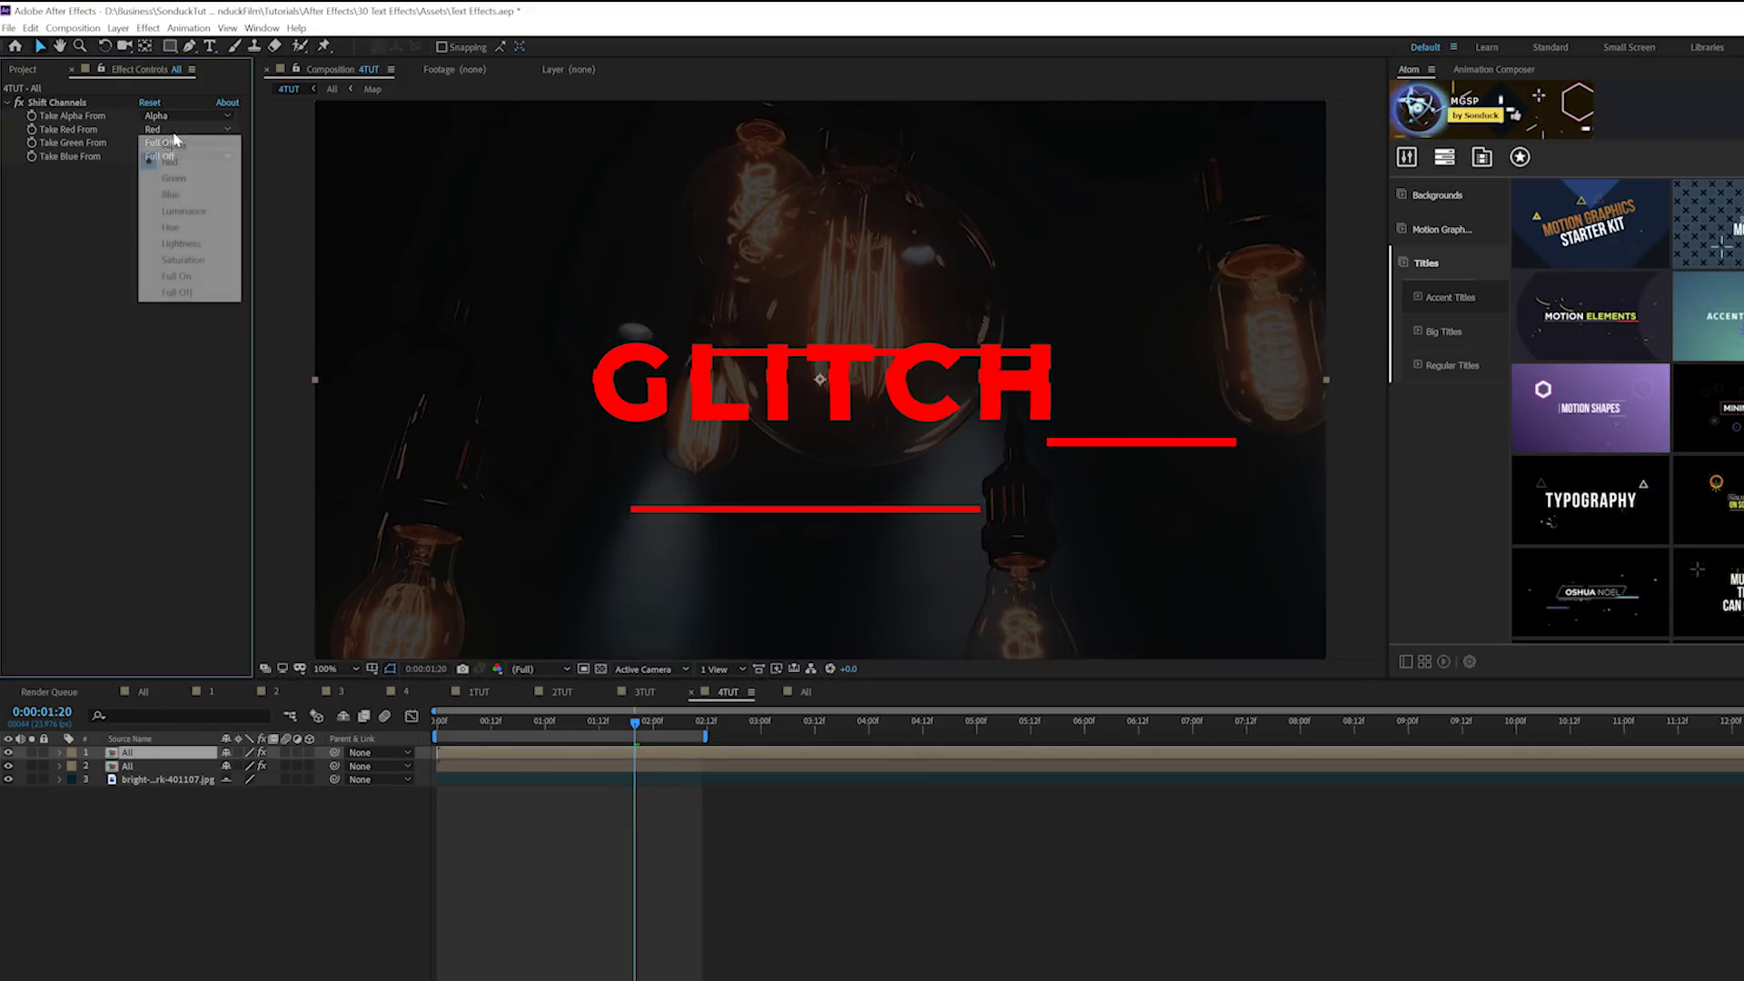
pyautogui.click(176, 292)
pyautogui.click(187, 142)
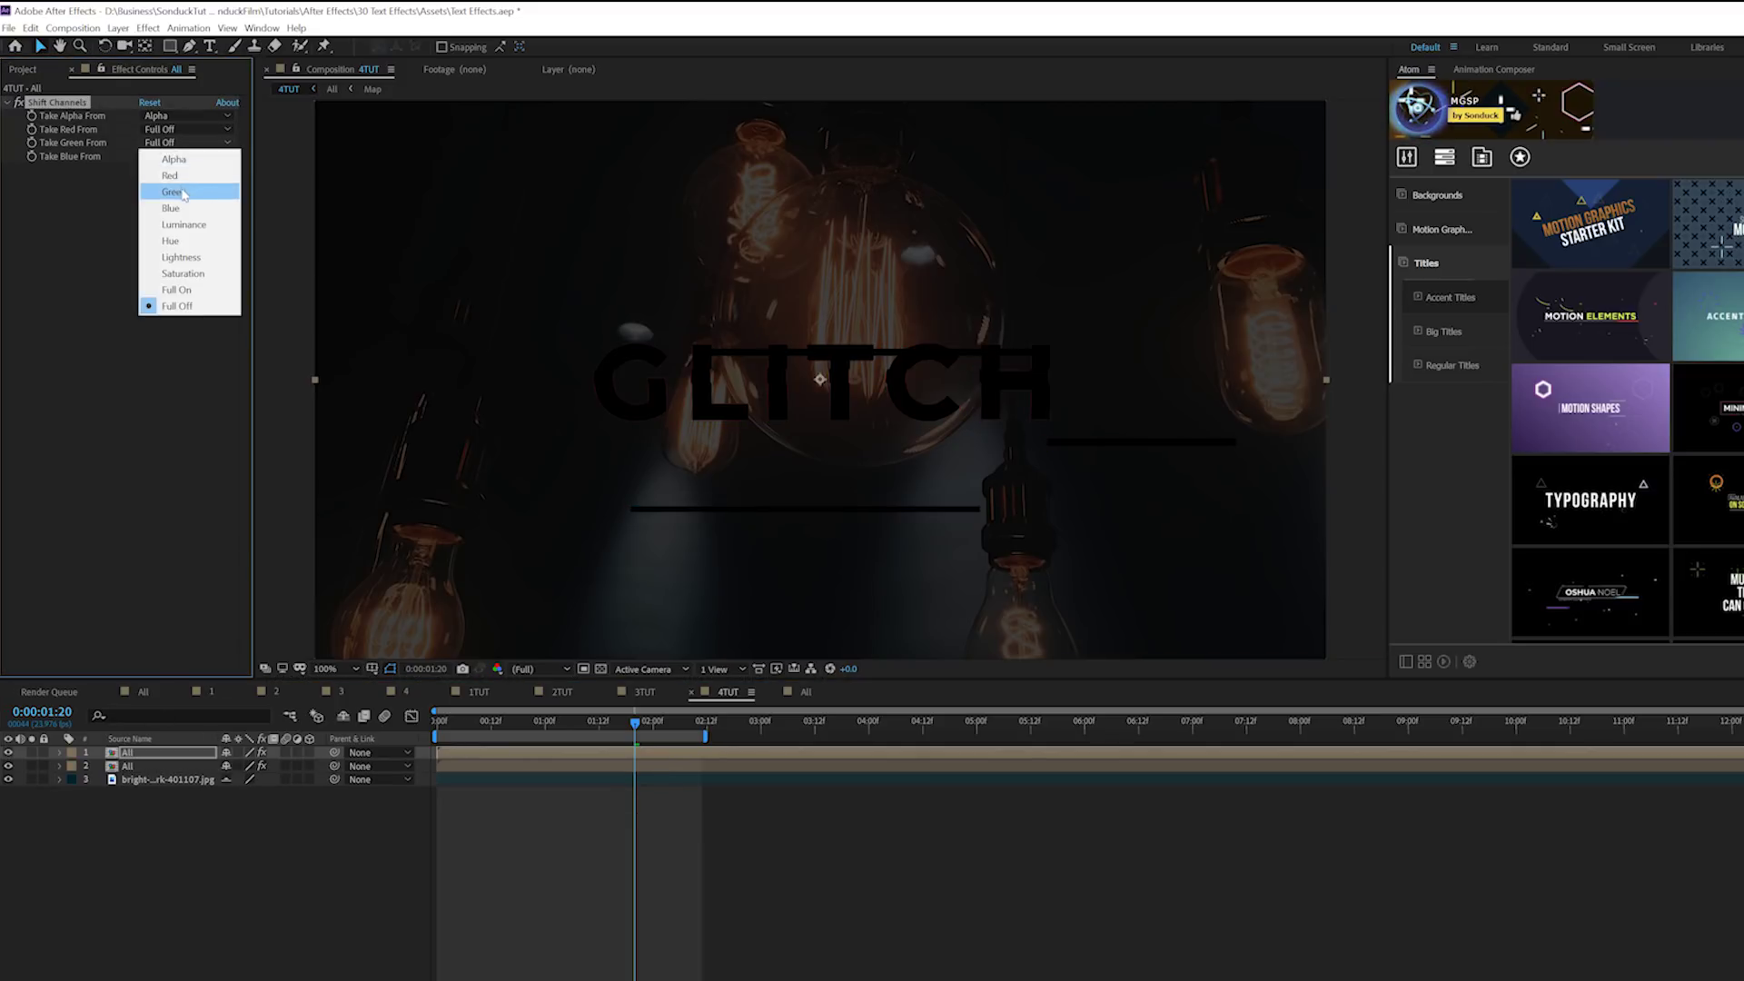
pyautogui.click(178, 181)
# Duplicate the green copy, take blue from Blue for a cyan version, and select the top two layers
pyautogui.click(145, 755)
pyautogui.hotkey('ctrl', 'd')
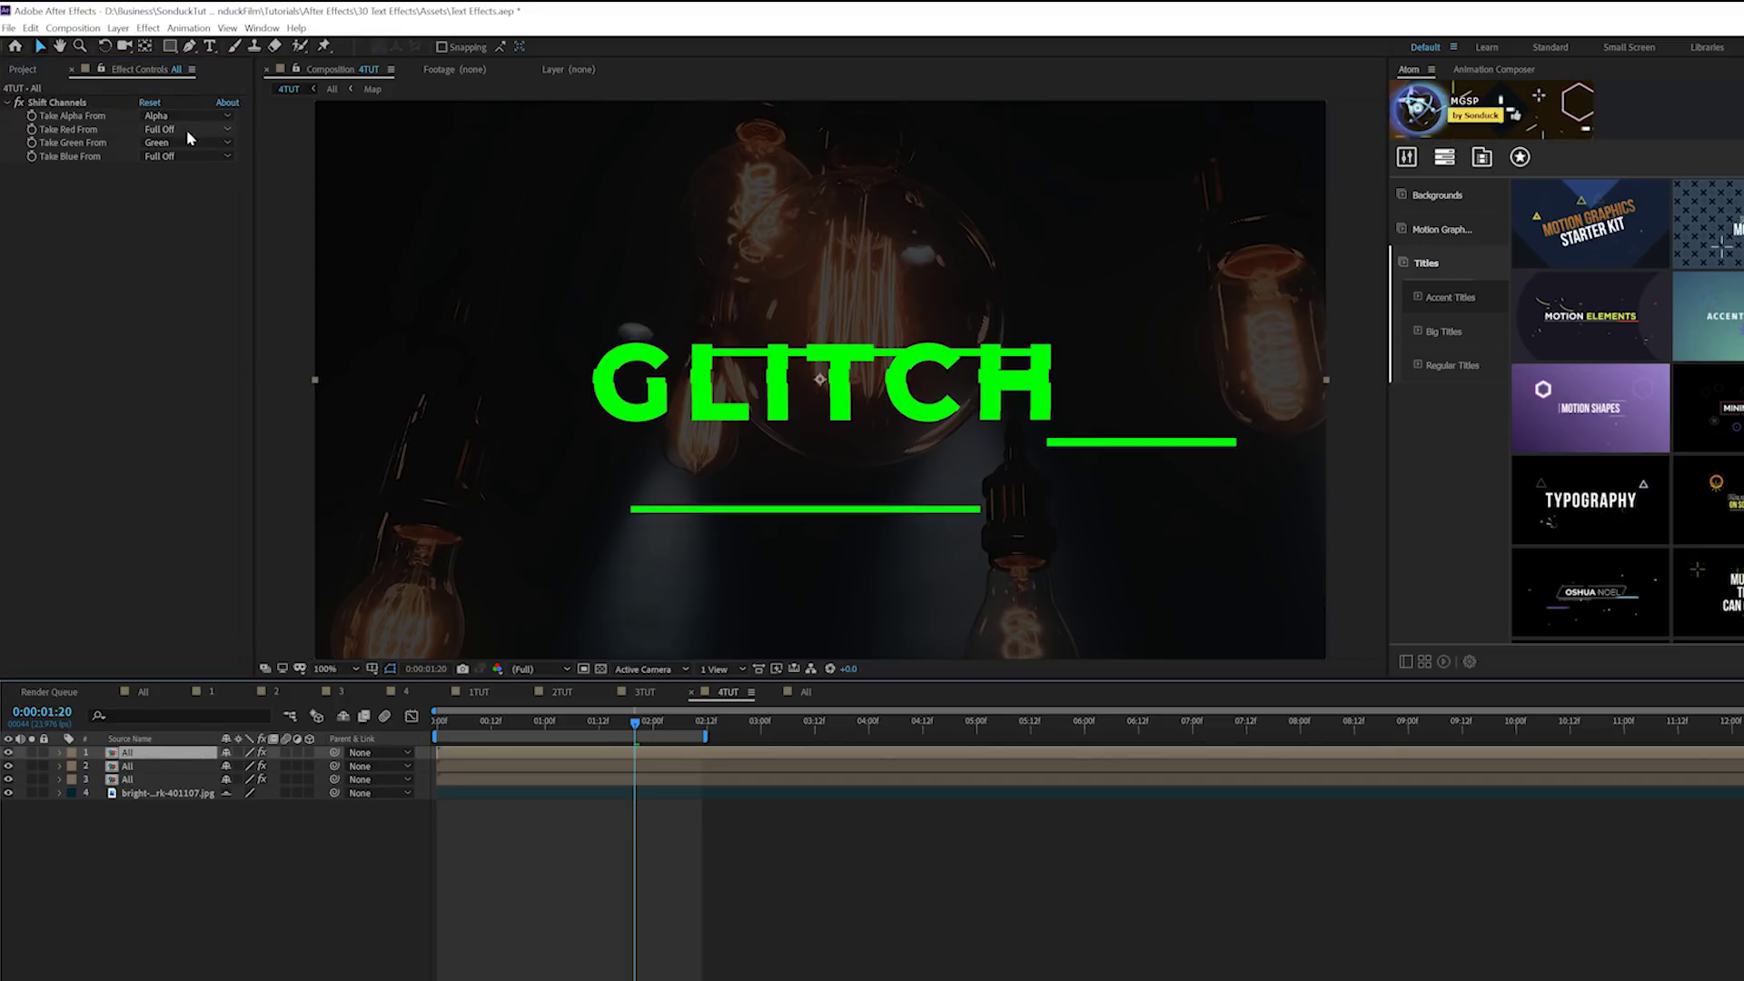
pyautogui.click(162, 156)
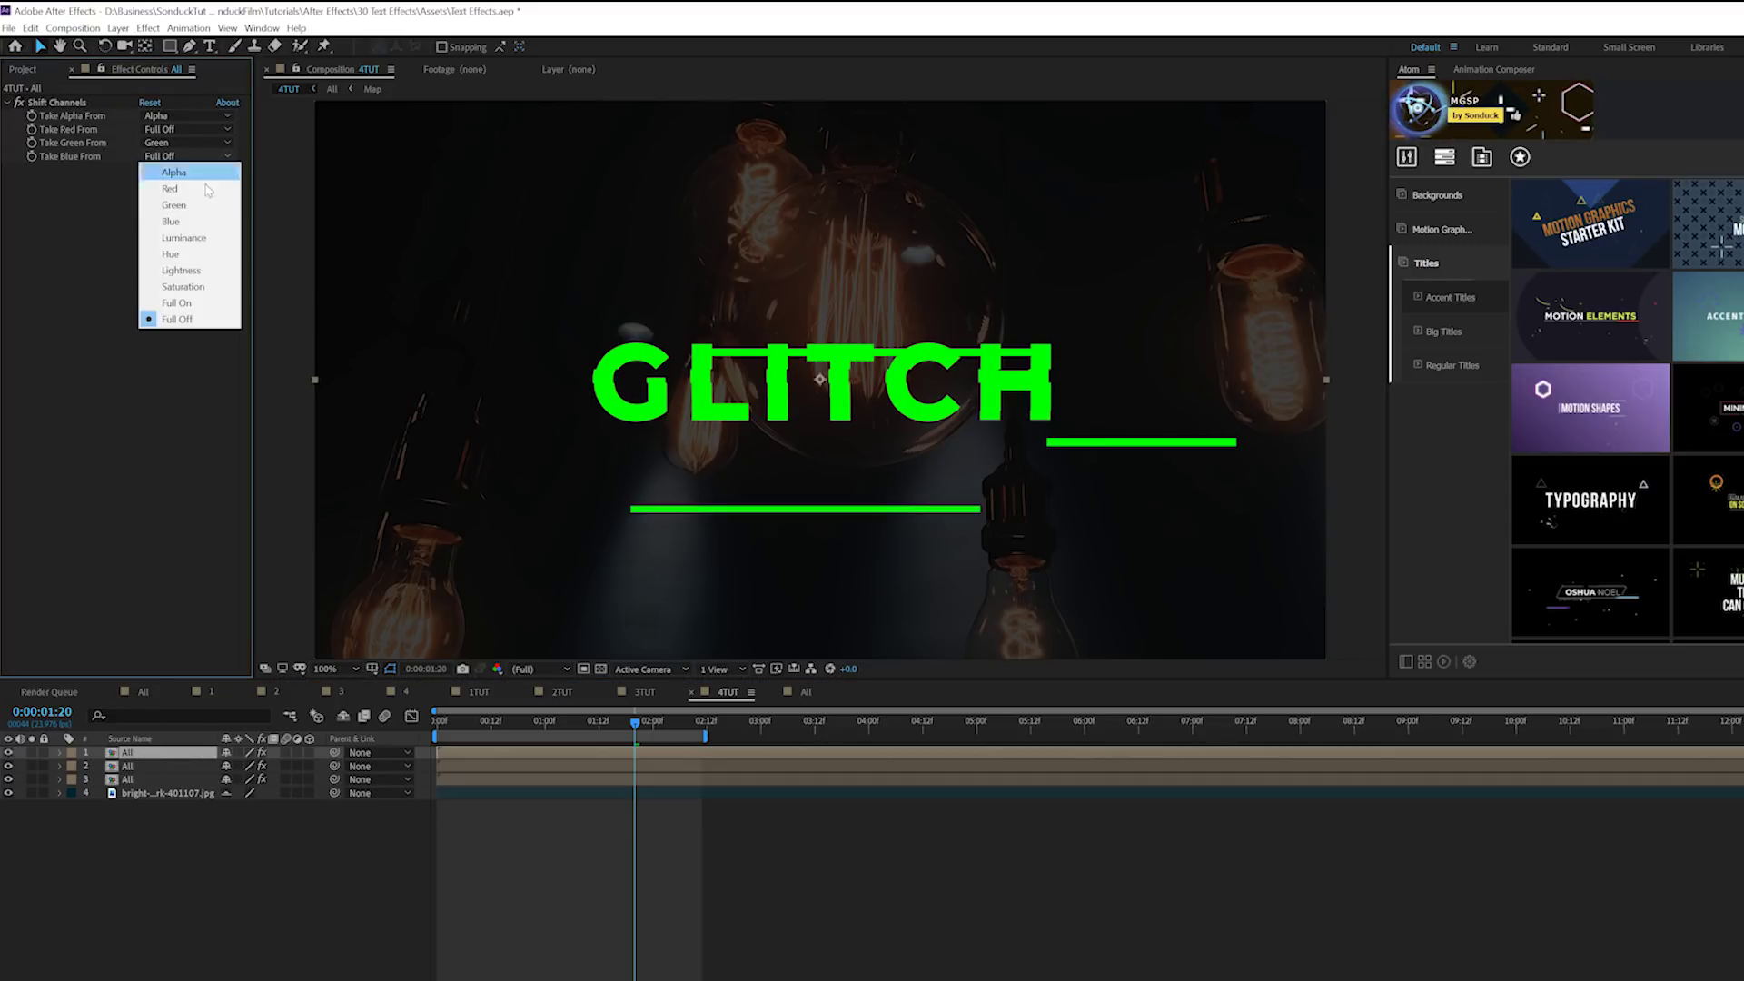
pyautogui.click(187, 223)
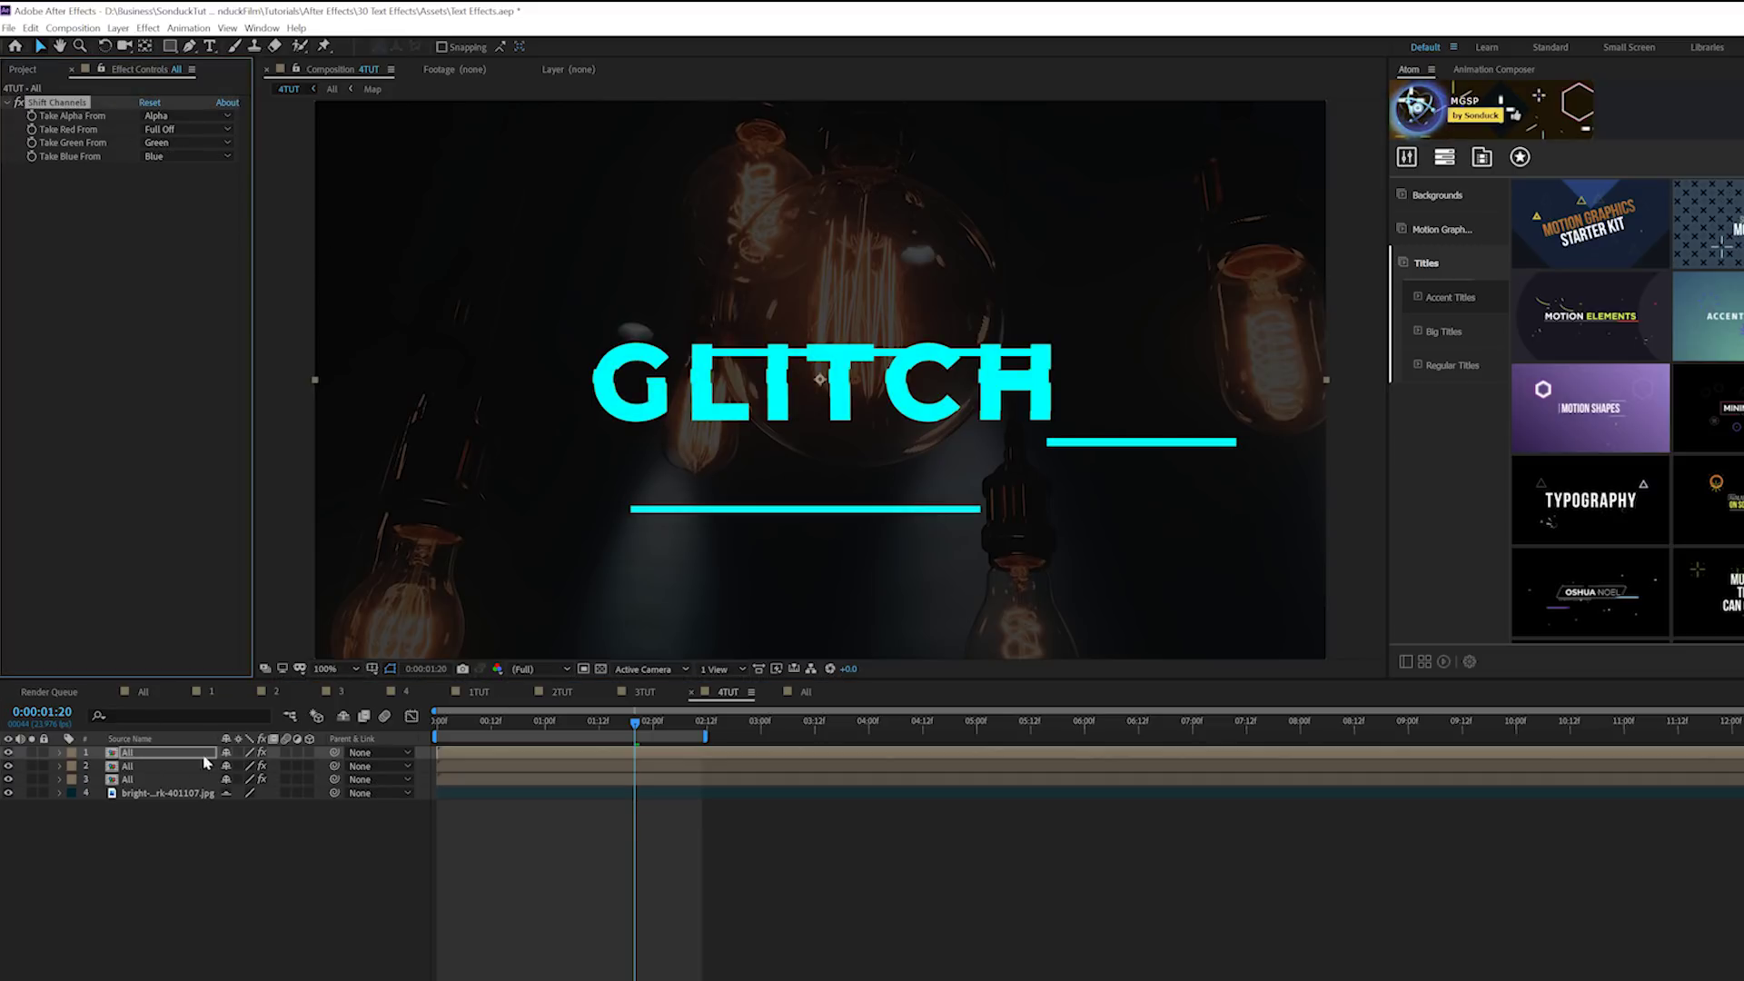
pyautogui.click(156, 818)
pyautogui.click(145, 753)
# Set the top two All layers' blending mode to Screen
pyautogui.keyDown('shift'); pyautogui.click(145, 766); pyautogui.keyUp('shift')
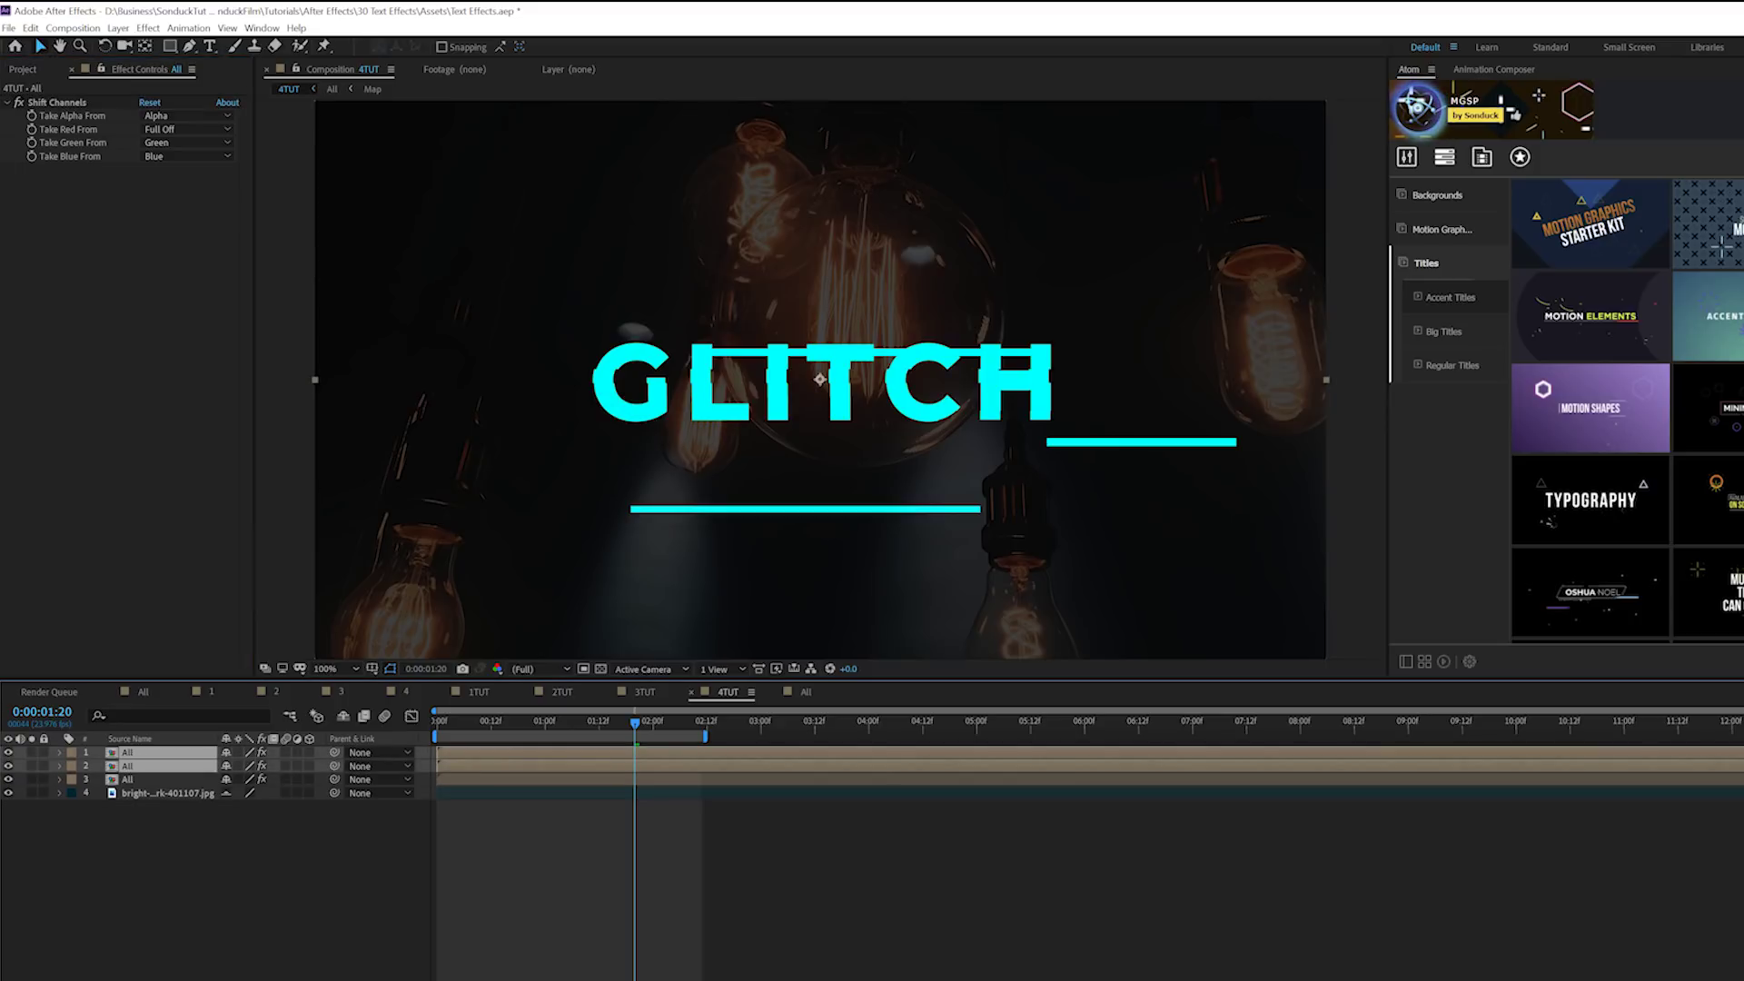
pyautogui.press('F4')
pyautogui.click(238, 752)
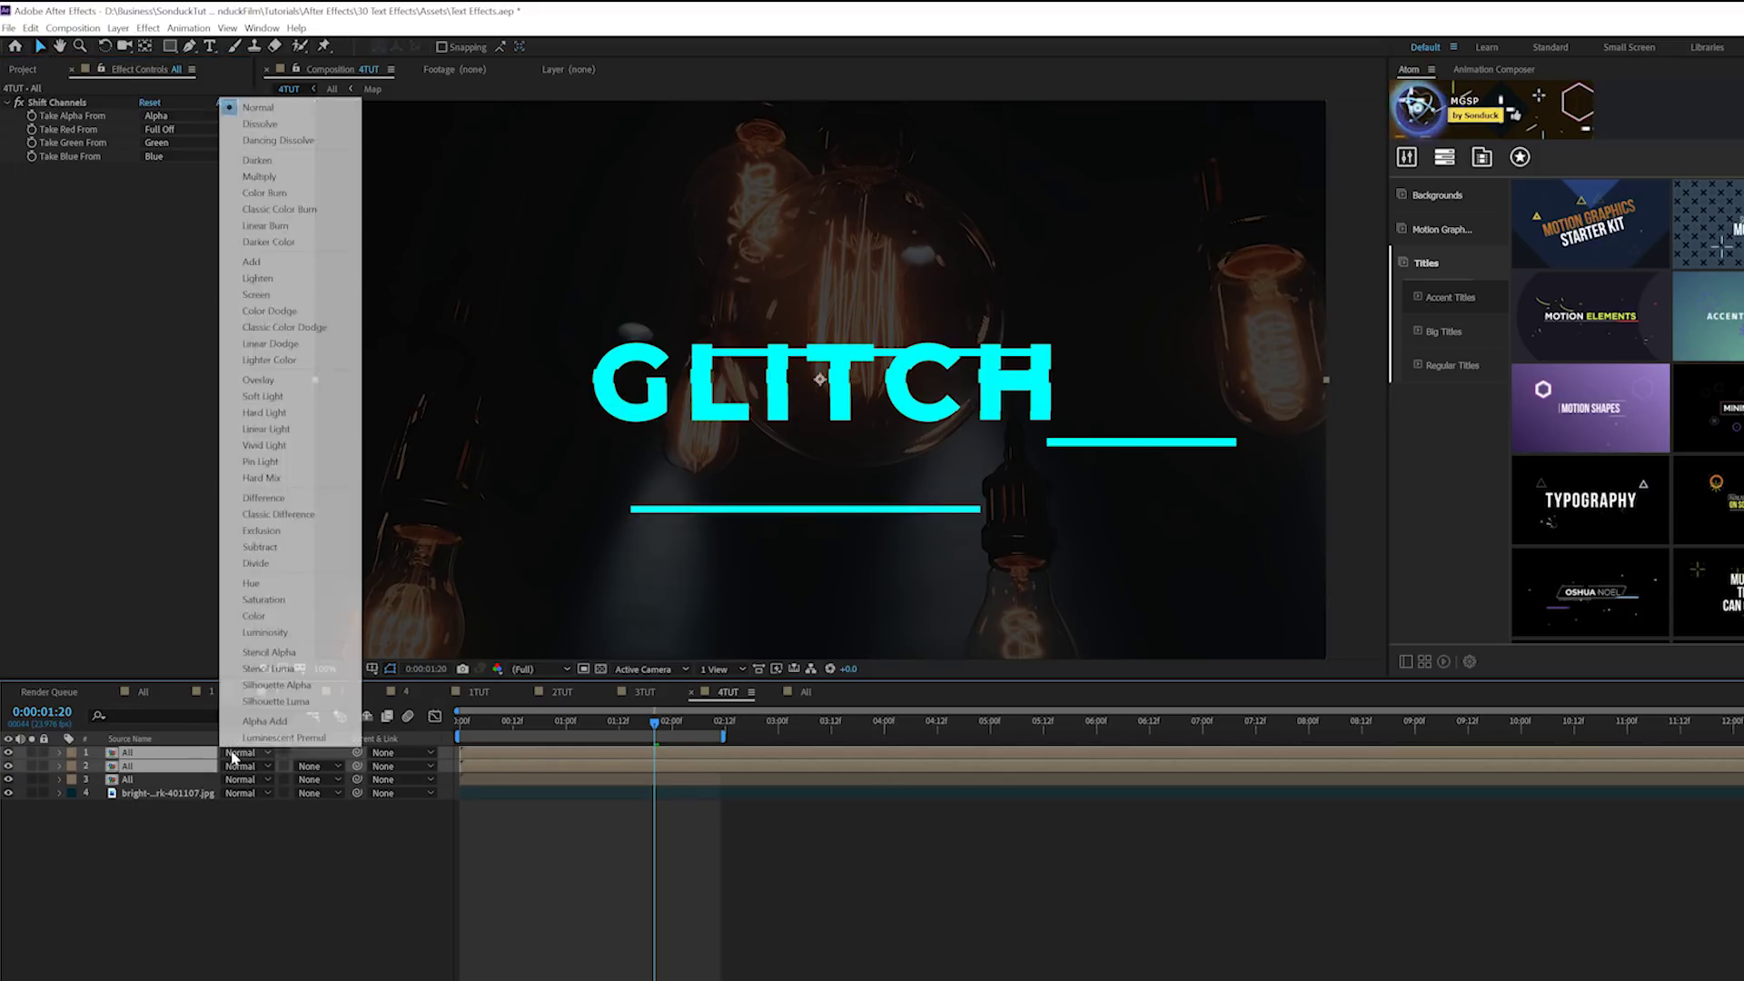
pyautogui.click(243, 292)
pyautogui.click(156, 809)
# Add a wiggle(2,20) expression to the top All layer's Position and preview
pyautogui.click(134, 763)
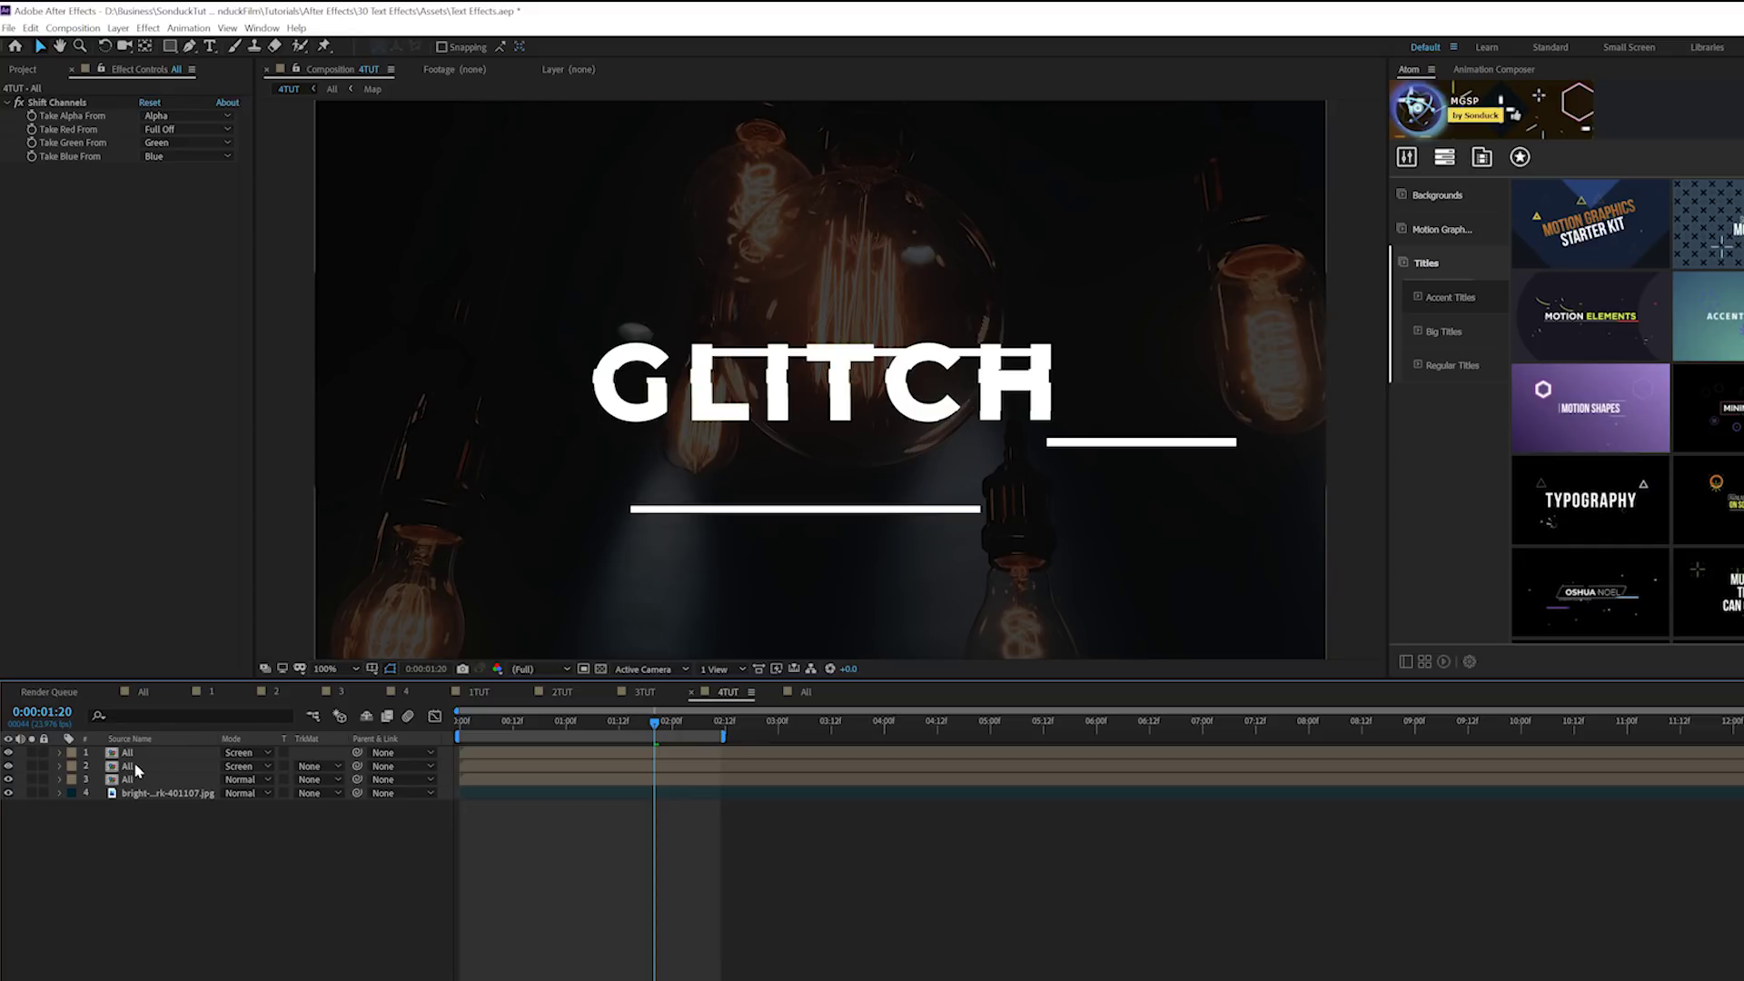
pyautogui.press('p')
pyautogui.click(127, 752)
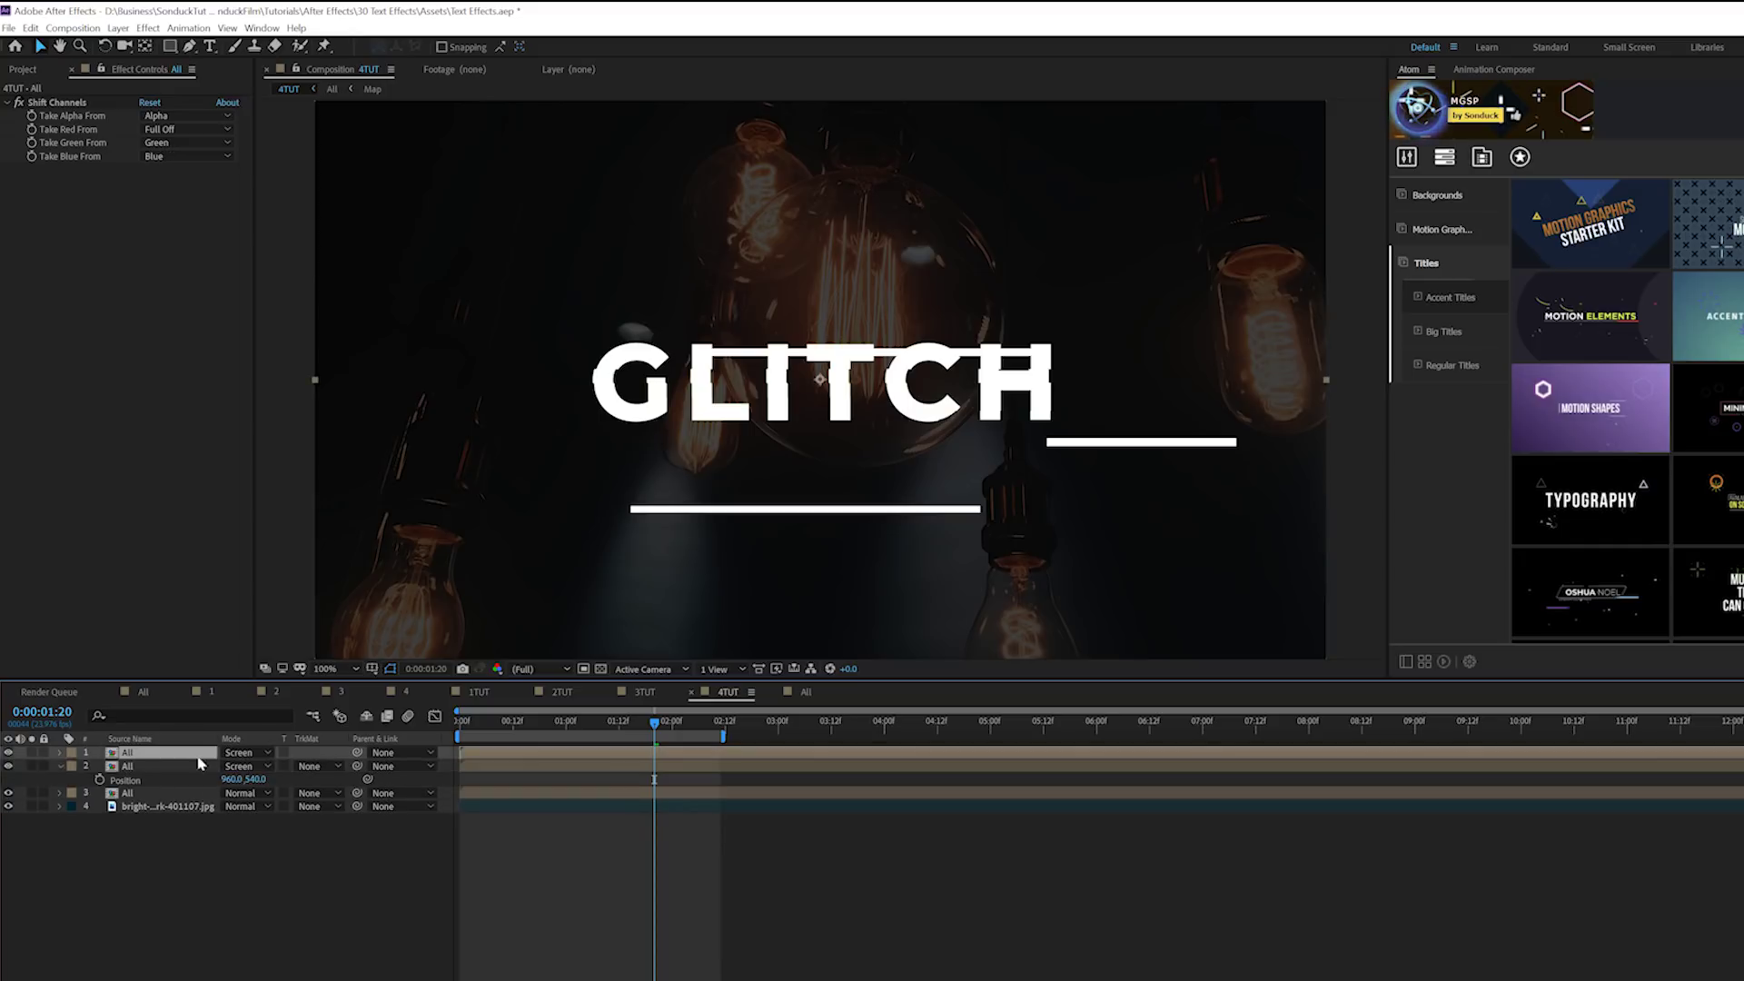
pyautogui.press('p')
pyautogui.moveTo(233, 766); pyautogui.dragTo(230, 765)
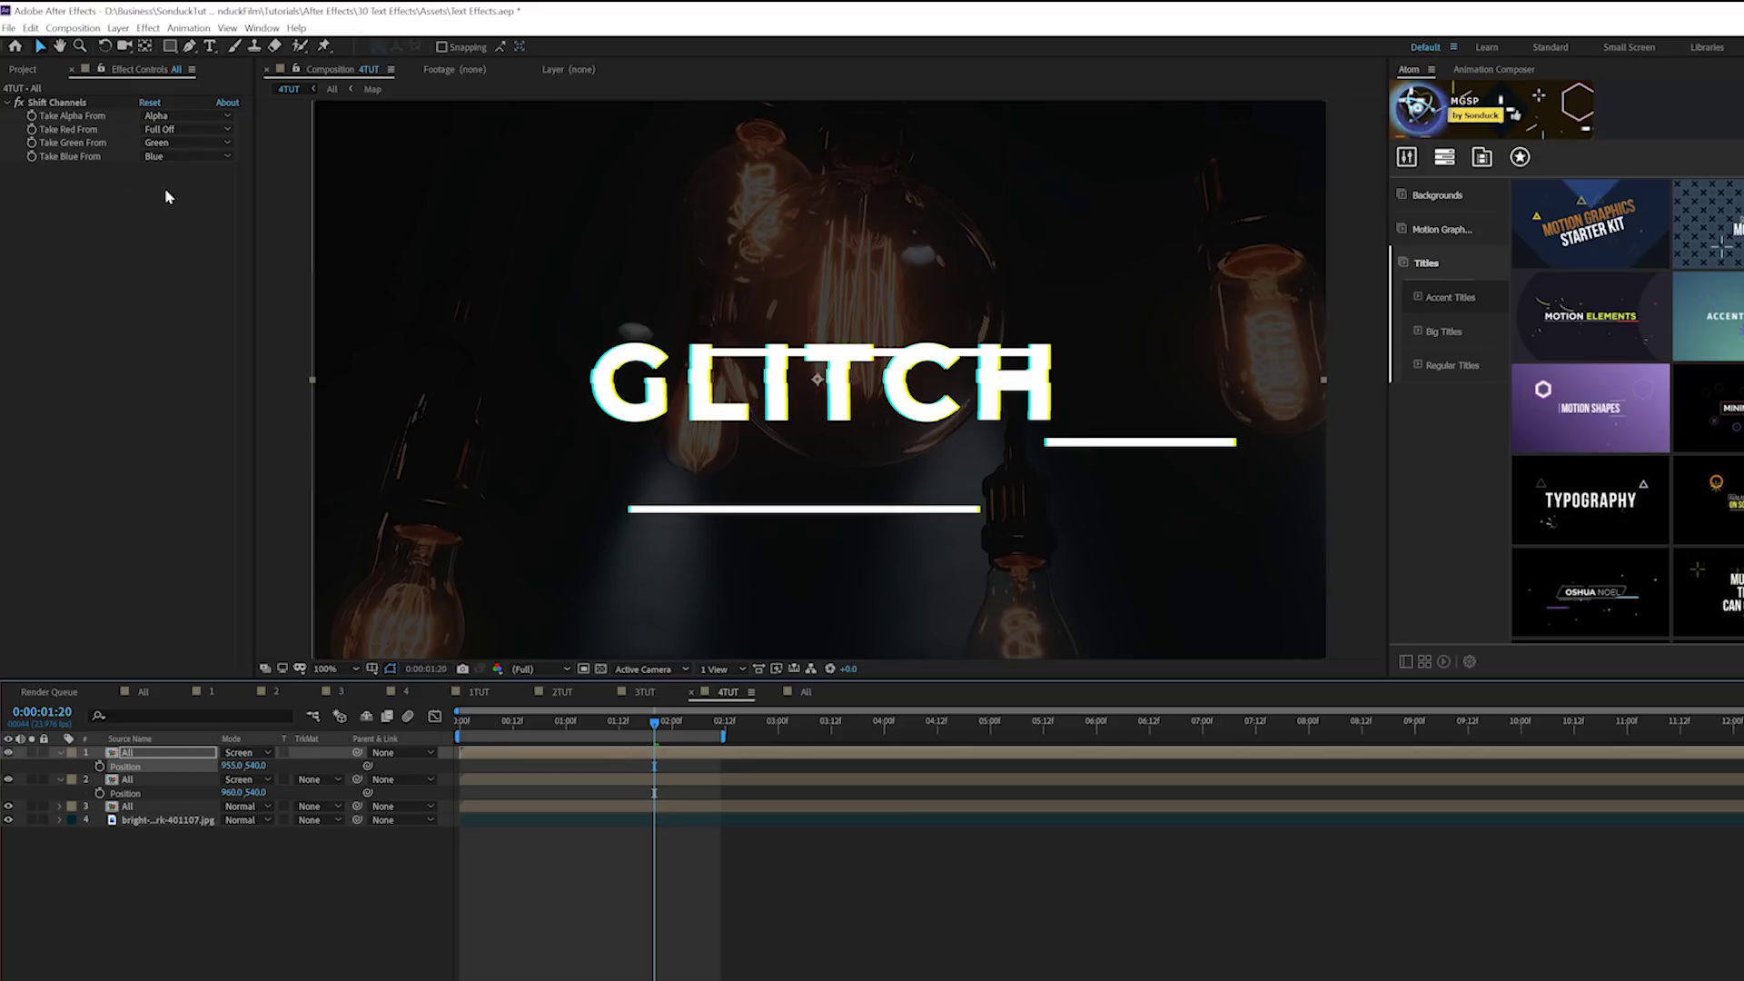
pyautogui.hotkey('ctrl', 'z')
pyautogui.hotkey('ctrl', 'z')
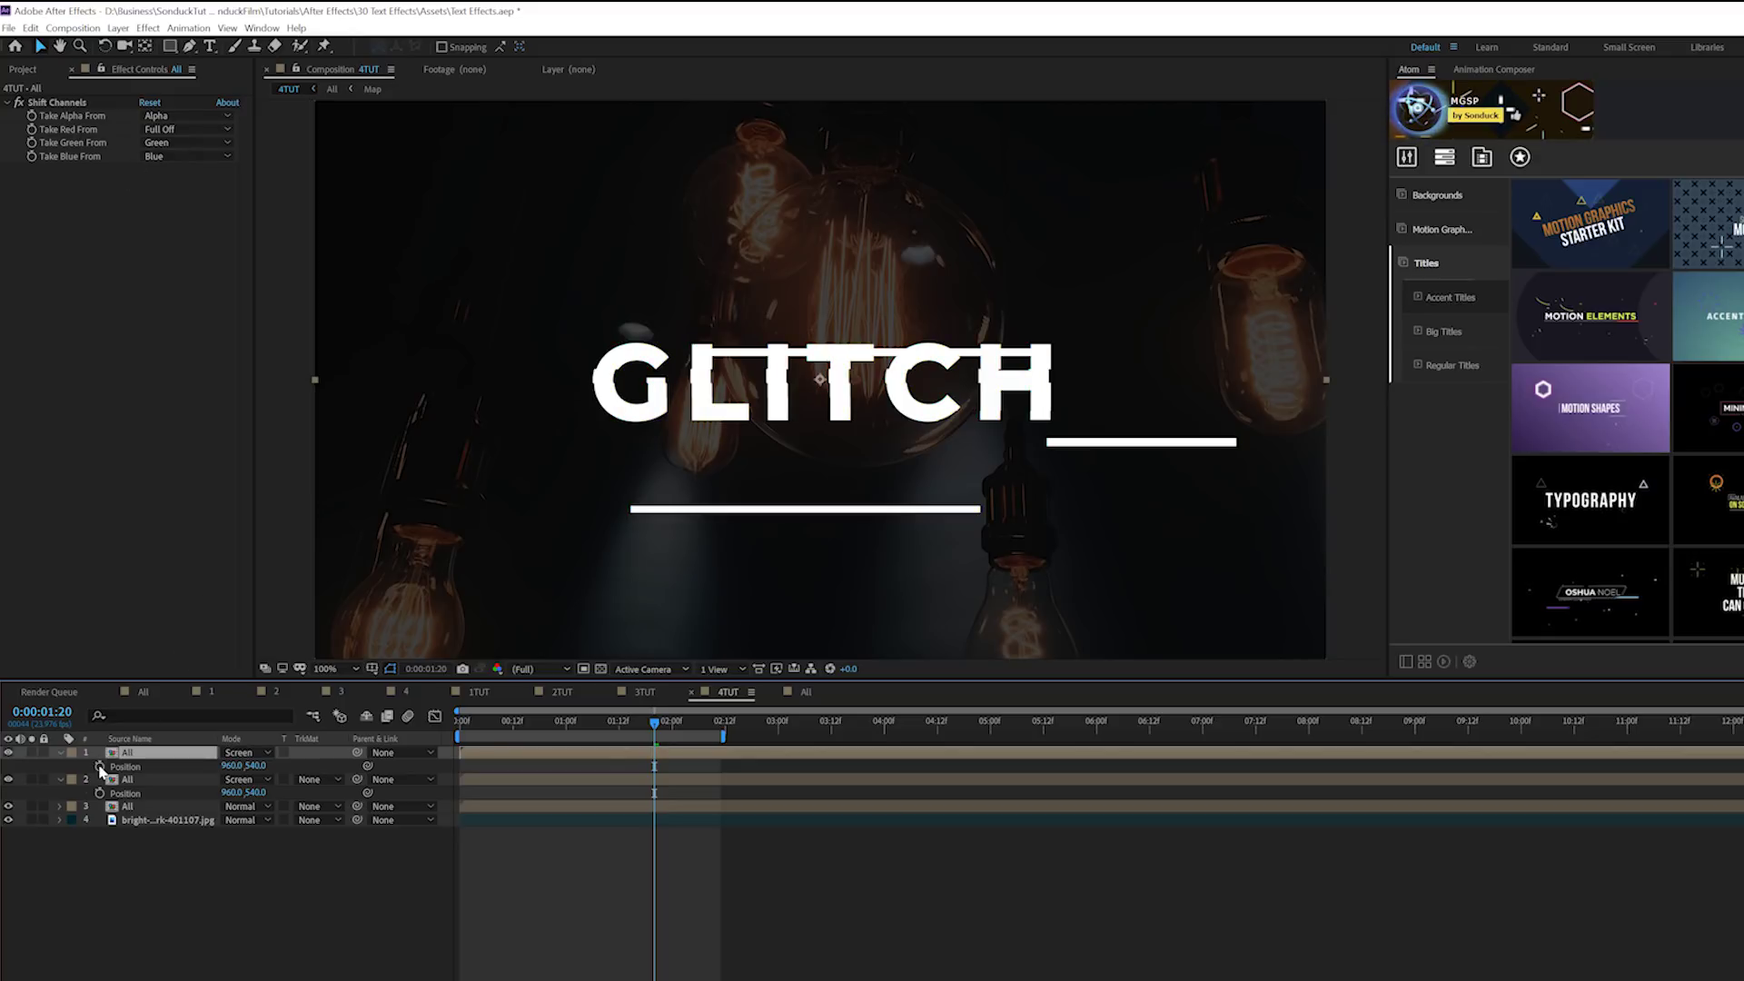
pyautogui.keyDown('alt'); pyautogui.click(100, 767); pyautogui.keyUp('alt')
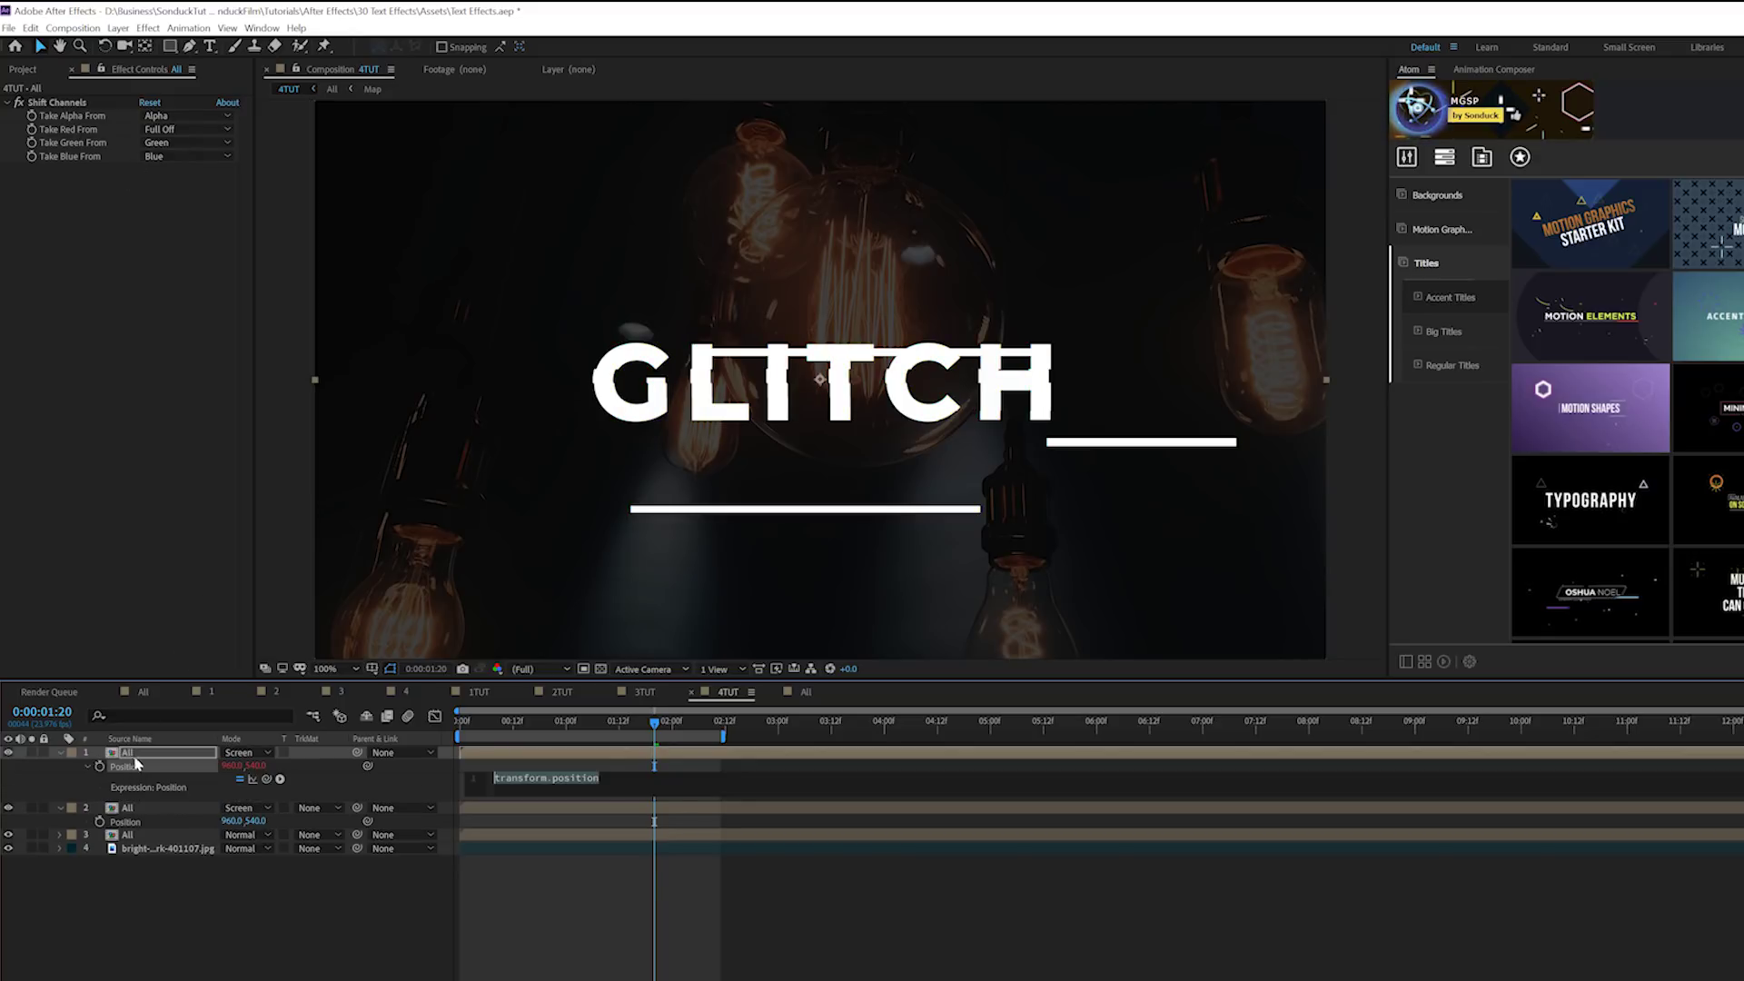
pyautogui.write('wiggle(2,')
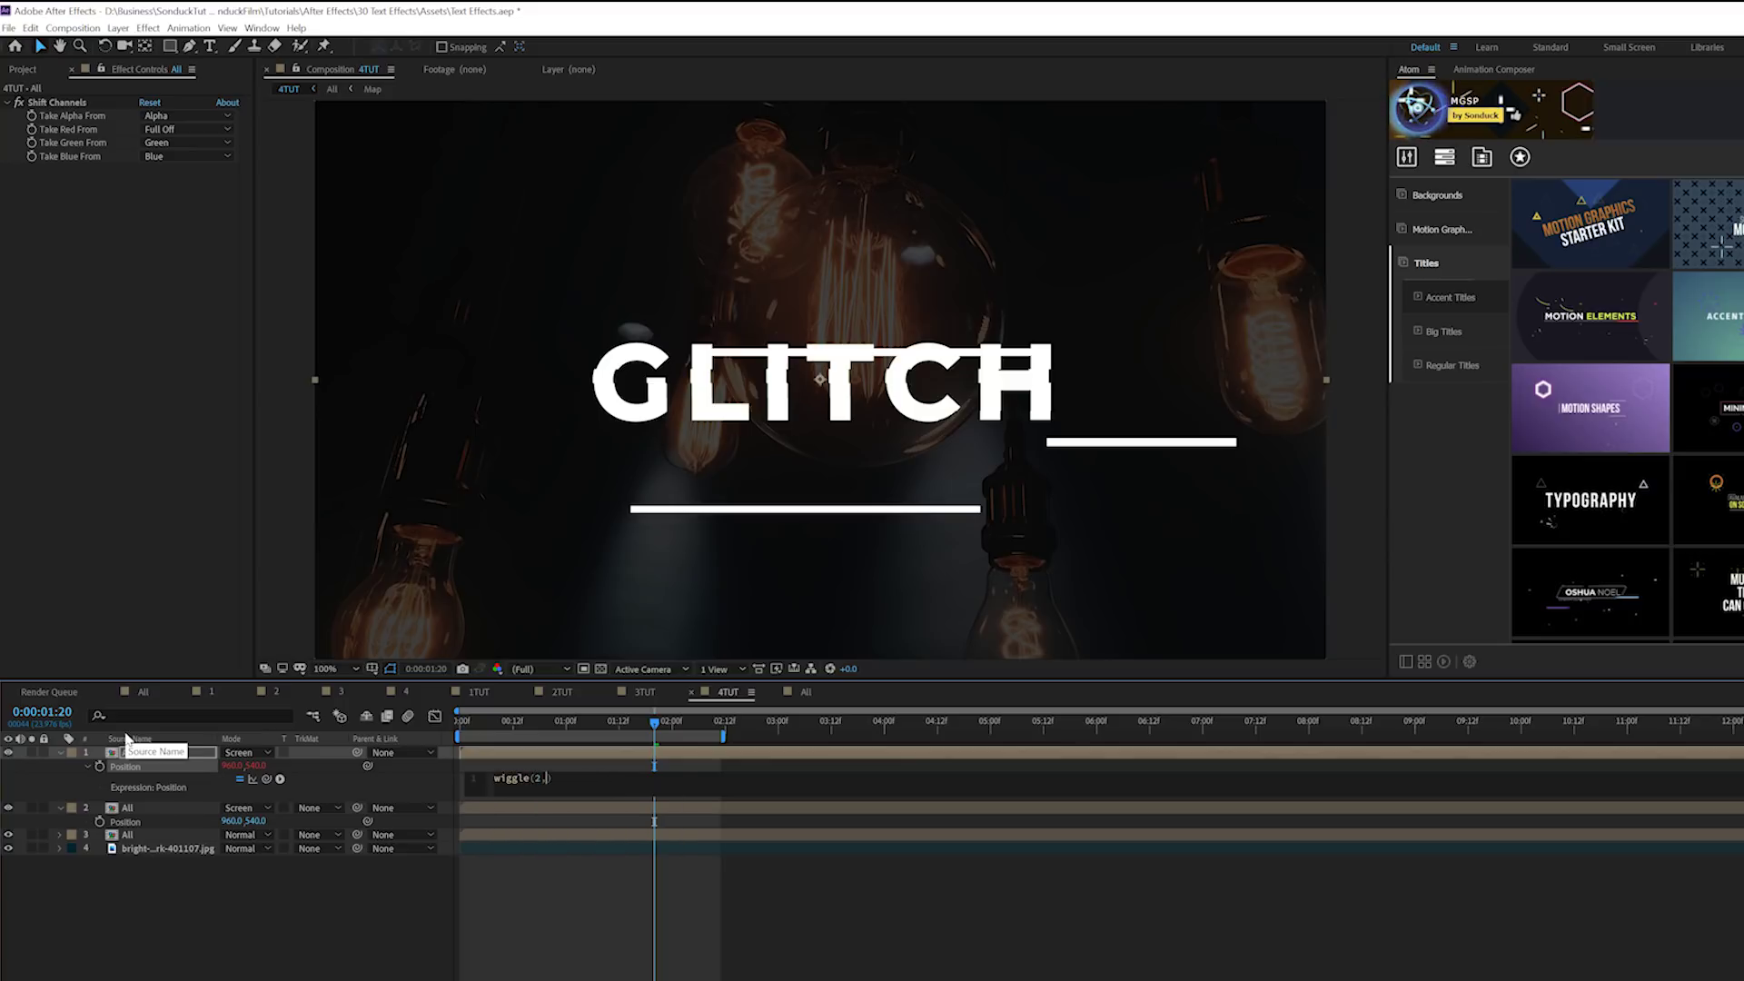
pyautogui.click(291, 945)
pyautogui.press('space')
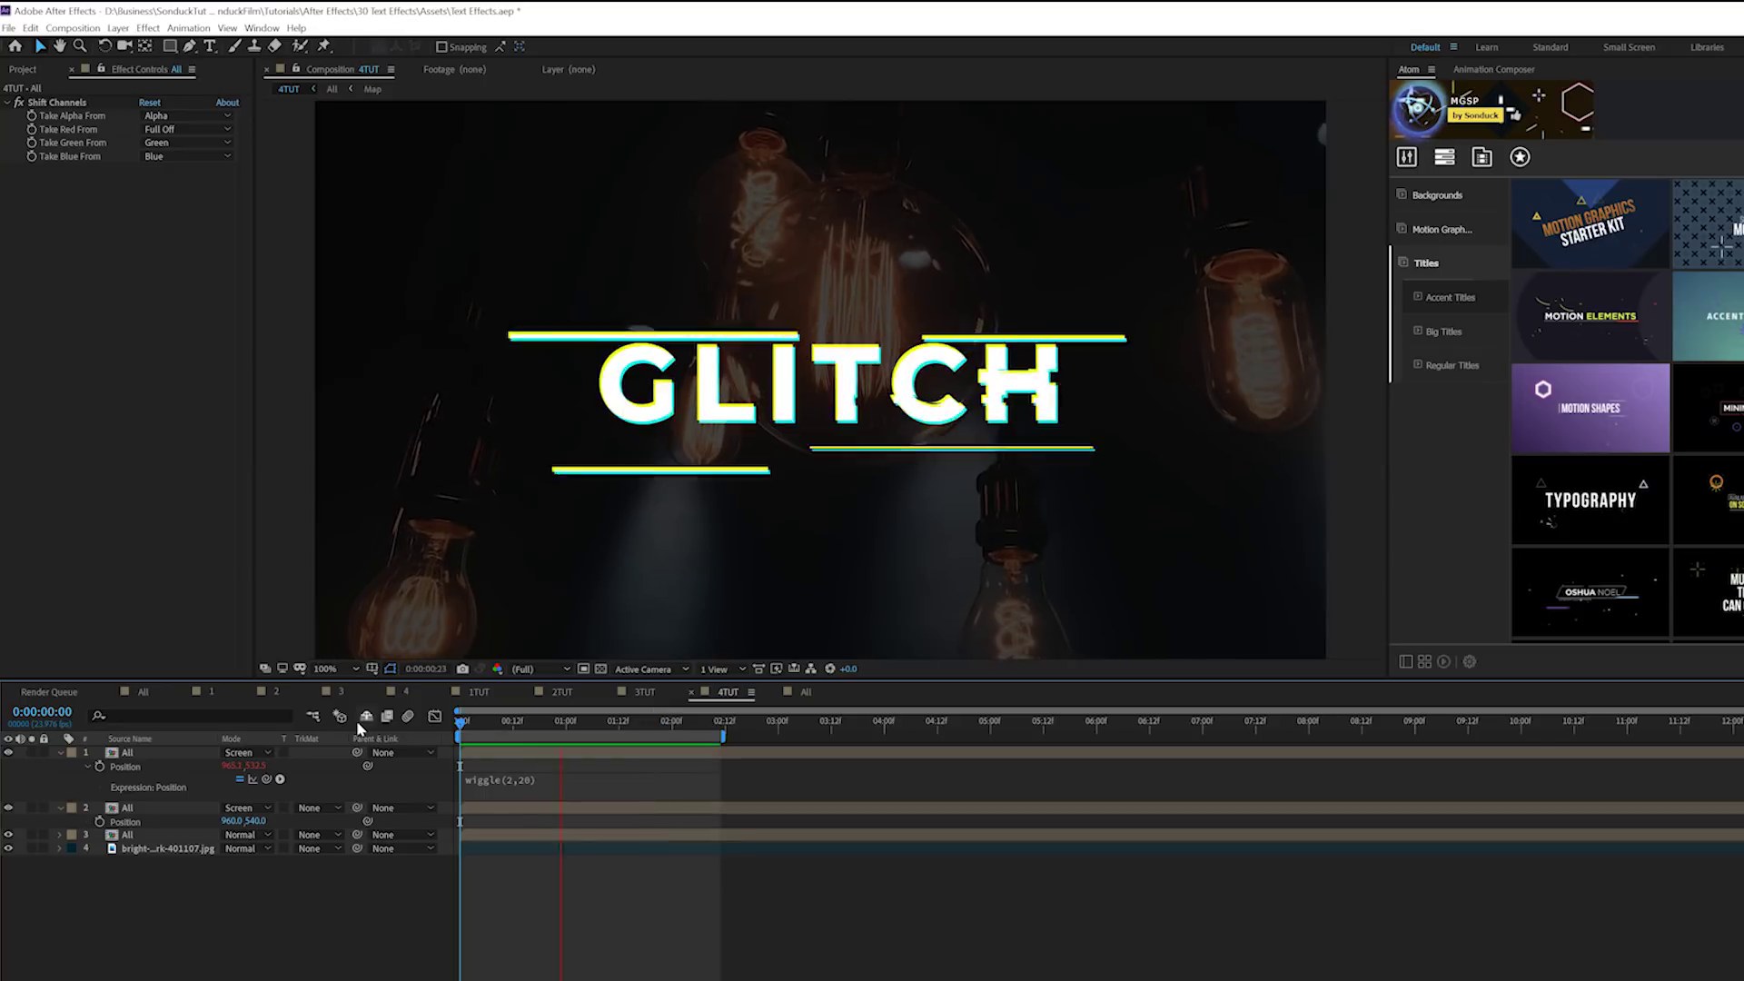